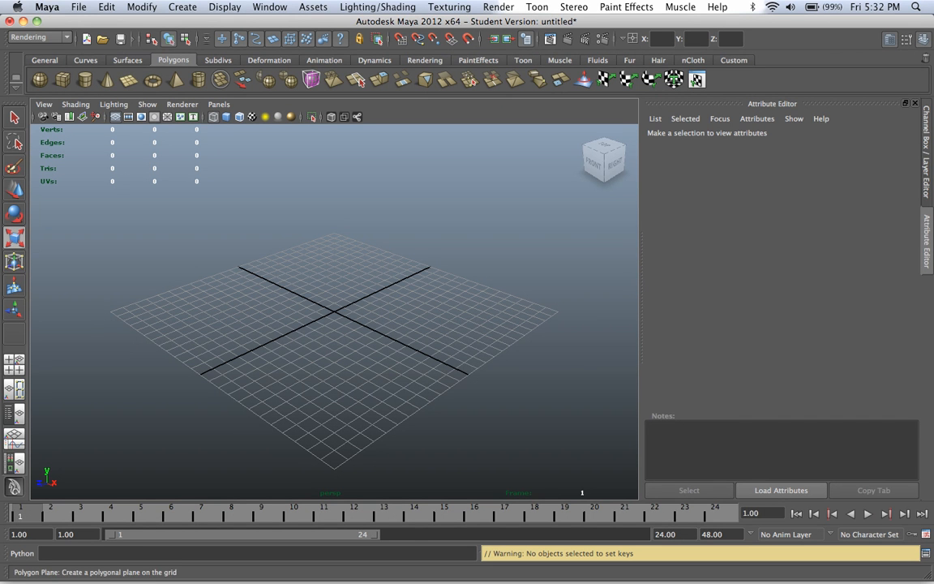
- Open the scene file lifting_tree_ani_06.mb from the lifting_tree project's scenes folder
{"action": "left_click", "coordinate": [78, 6]}
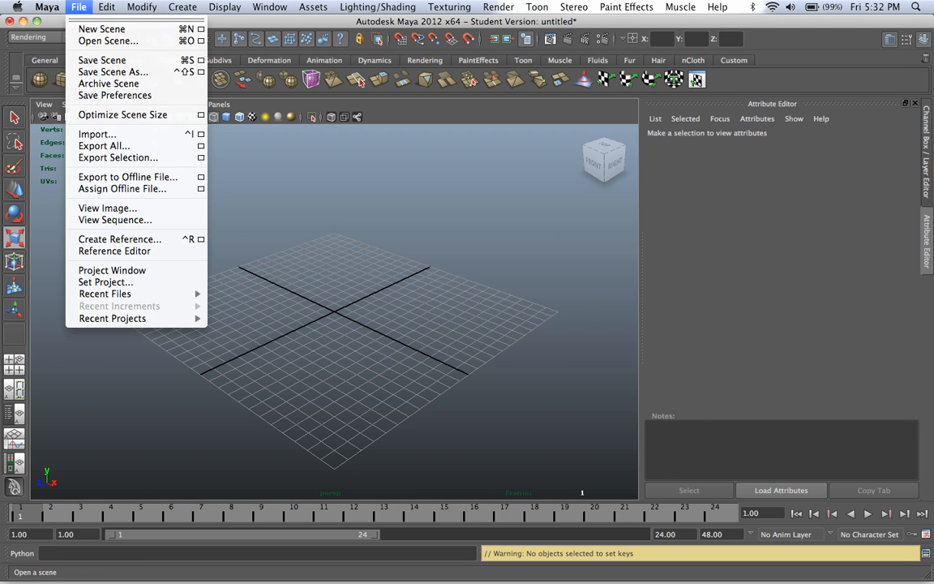
{"action": "left_click", "coordinate": [78, 6]}
{"action": "left_click", "coordinate": [102, 39]}
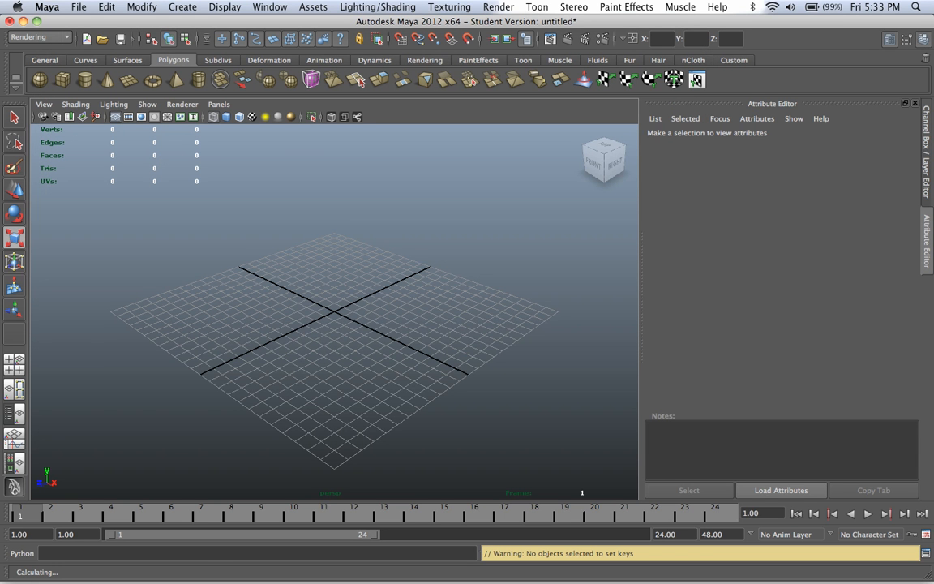
{"action": "left_click", "coordinate": [502, 275]}
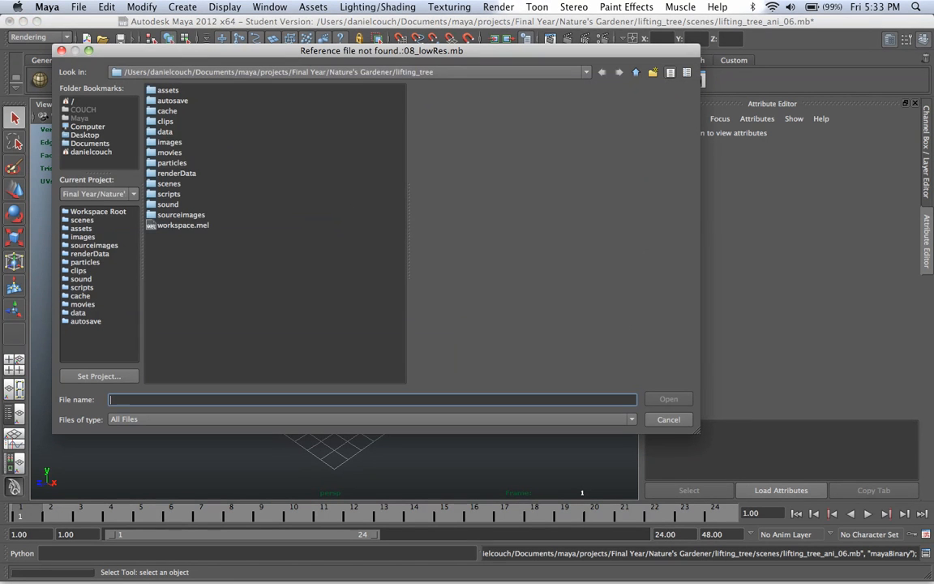
- Resolve the missing reference by locating and opening 08_lowRes.mb in Dropbox's NaturesGardener folder, under Ne_BA_S05/scenes/Reference file
{"action": "left_click", "coordinate": [91, 151]}
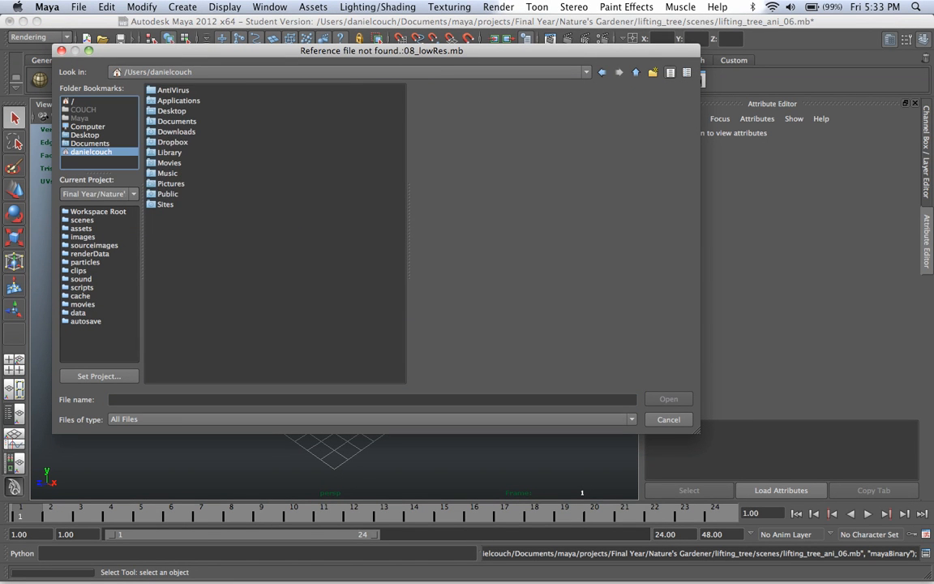
{"action": "double_click", "coordinate": [169, 131]}
{"action": "left_click", "coordinate": [169, 121]}
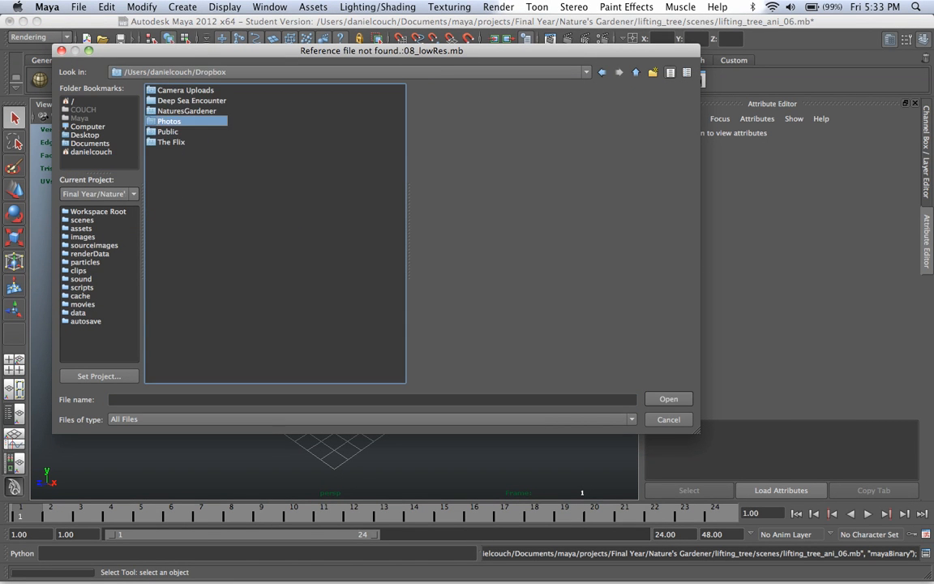
{"action": "double_click", "coordinate": [186, 111]}
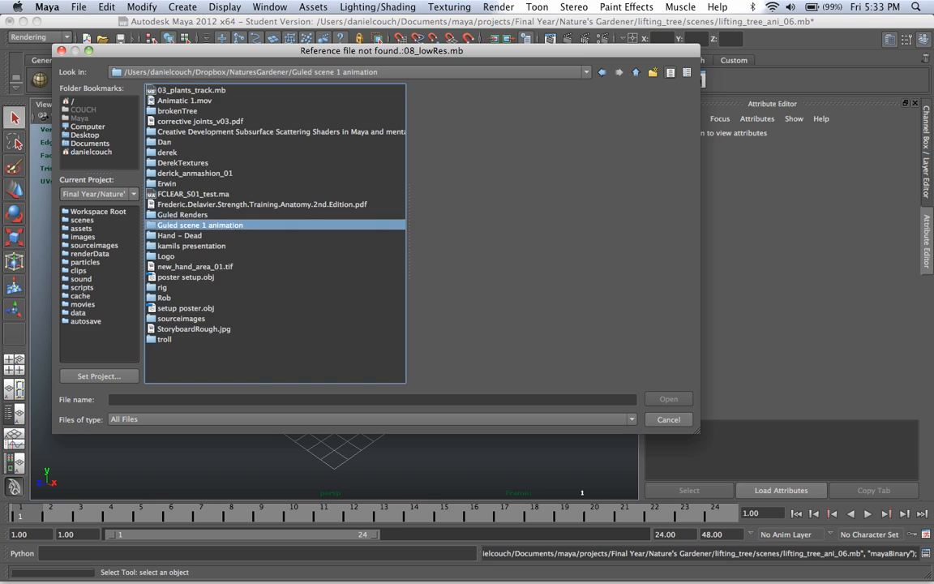
{"action": "double_click", "coordinate": [199, 225]}
{"action": "double_click", "coordinate": [174, 90]}
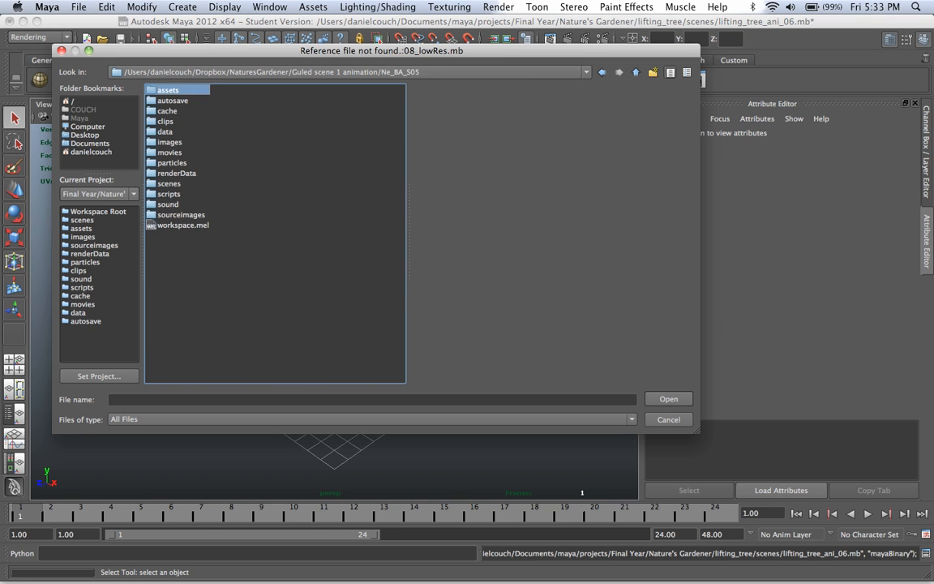
{"action": "double_click", "coordinate": [169, 183]}
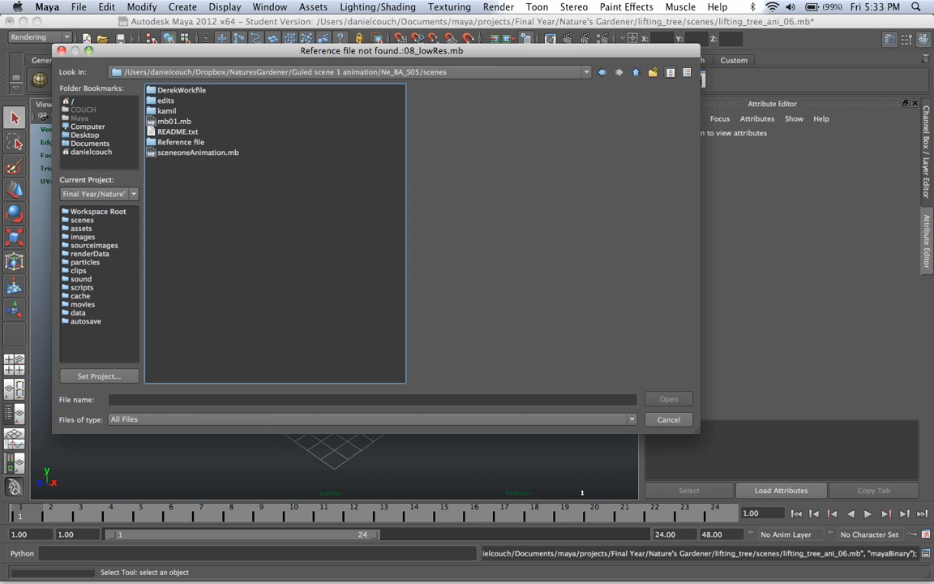
{"action": "double_click", "coordinate": [180, 142]}
{"action": "left_click", "coordinate": [182, 90]}
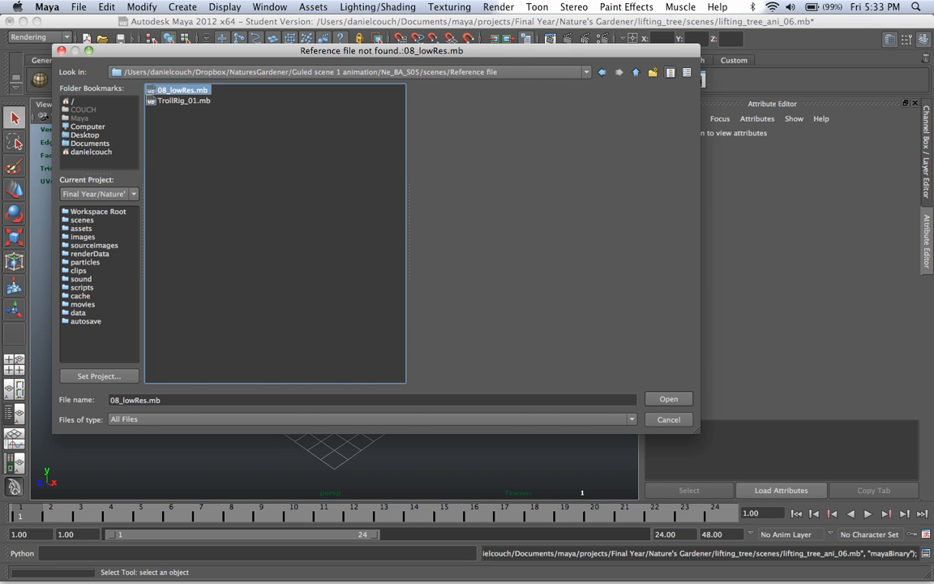
{"action": "key", "text": "Return"}
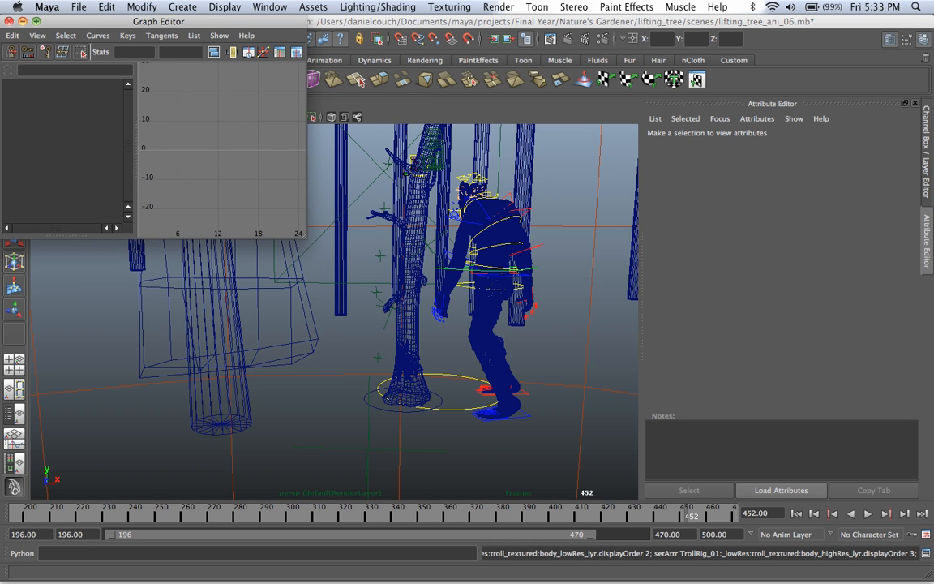
- Close the Graph Editor and bring up the scene's render layers in the Layer Editor
{"action": "left_click", "coordinate": [10, 21]}
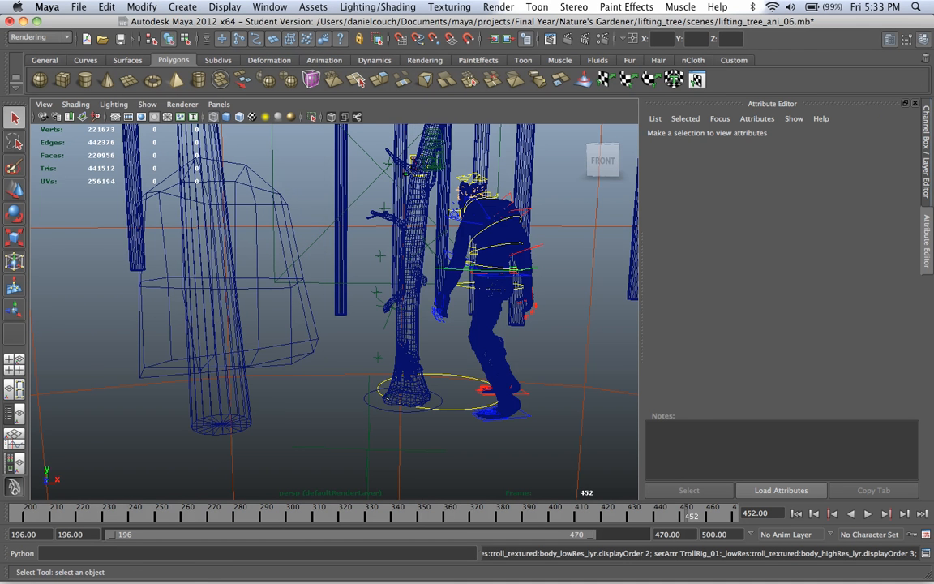
{"action": "key", "text": "ctrl+a"}
{"action": "left_click", "coordinate": [743, 317]}
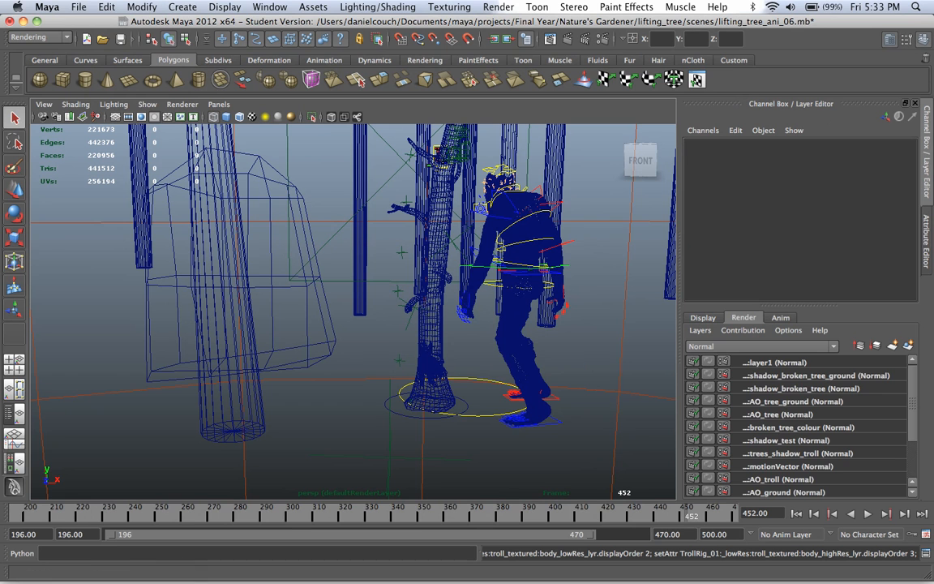
- Make colour_skin the active render layer
{"action": "scroll", "coordinate": [799, 426], "scroll_direction": "down", "scroll_amount": 5}
{"action": "scroll", "coordinate": [798, 425], "scroll_direction": "up", "scroll_amount": 5}
{"action": "scroll", "coordinate": [798, 426], "scroll_direction": "down", "scroll_amount": 5}
{"action": "left_click", "coordinate": [780, 479]}
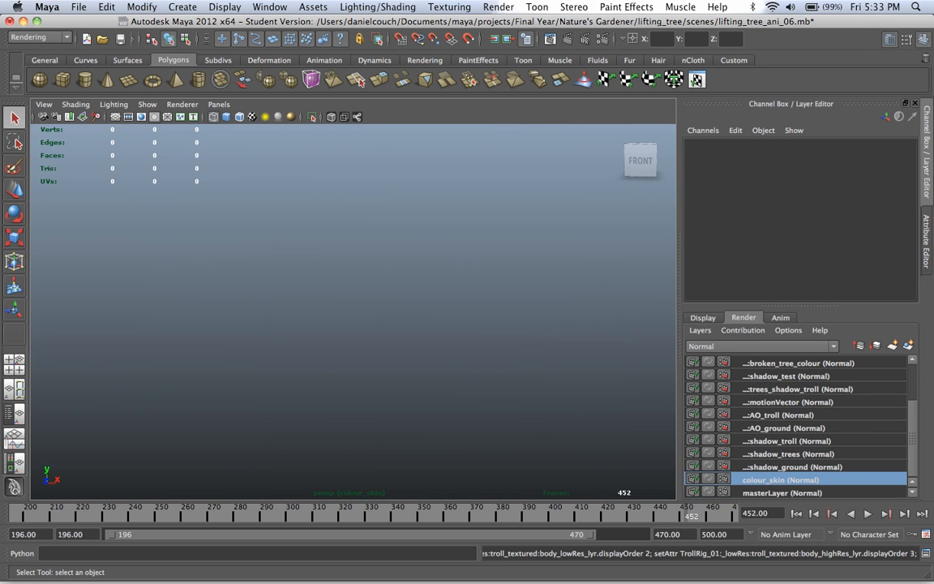
- Show the Outliner beside the perspective view, narrow it slightly, and look through its objects
{"action": "left_click", "coordinate": [13, 372]}
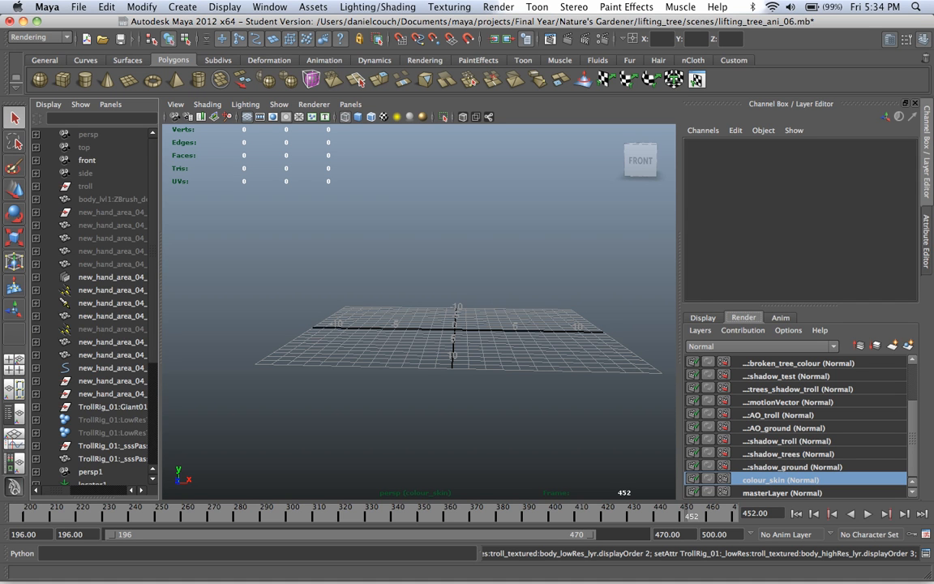
{"action": "scroll", "coordinate": [93, 308], "scroll_direction": "down", "scroll_amount": 4}
{"action": "scroll", "coordinate": [93, 308], "scroll_direction": "up", "scroll_amount": 4}
{"action": "mouse_move", "coordinate": [160, 308]}
{"action": "left_mouse_down"}
{"action": "mouse_move", "coordinate": [247, 308]}
{"action": "mouse_move", "coordinate": [144, 308]}
{"action": "left_mouse_up"}
{"action": "scroll", "coordinate": [138, 309], "scroll_direction": "down", "scroll_amount": 5}
{"action": "scroll", "coordinate": [137, 308], "scroll_direction": "up", "scroll_amount": 5}
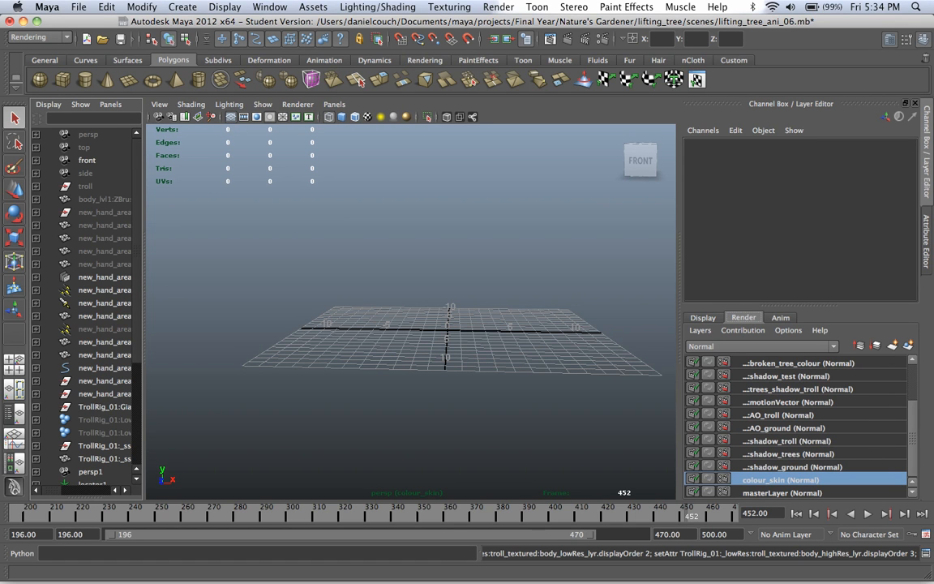
- Make layer1 the active render layer
{"action": "scroll", "coordinate": [798, 426], "scroll_direction": "up", "scroll_amount": 2}
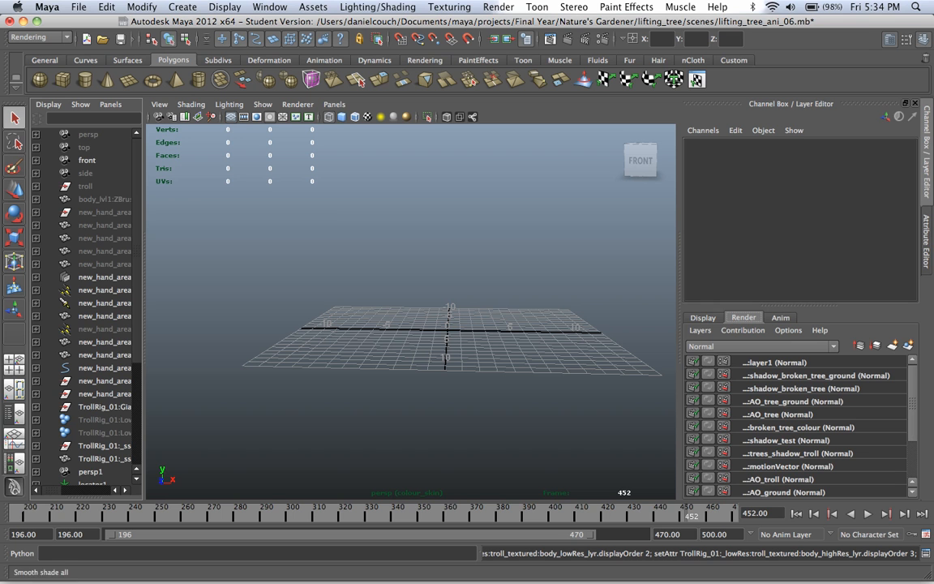
{"action": "scroll", "coordinate": [798, 425], "scroll_direction": "down", "scroll_amount": 2}
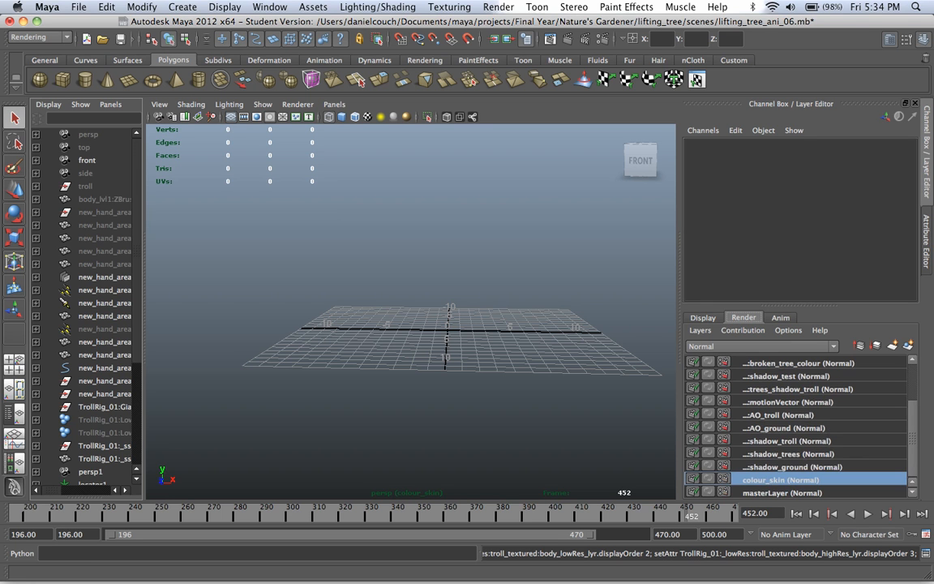
{"action": "scroll", "coordinate": [799, 426], "scroll_direction": "up", "scroll_amount": 2}
{"action": "left_click", "coordinate": [774, 362]}
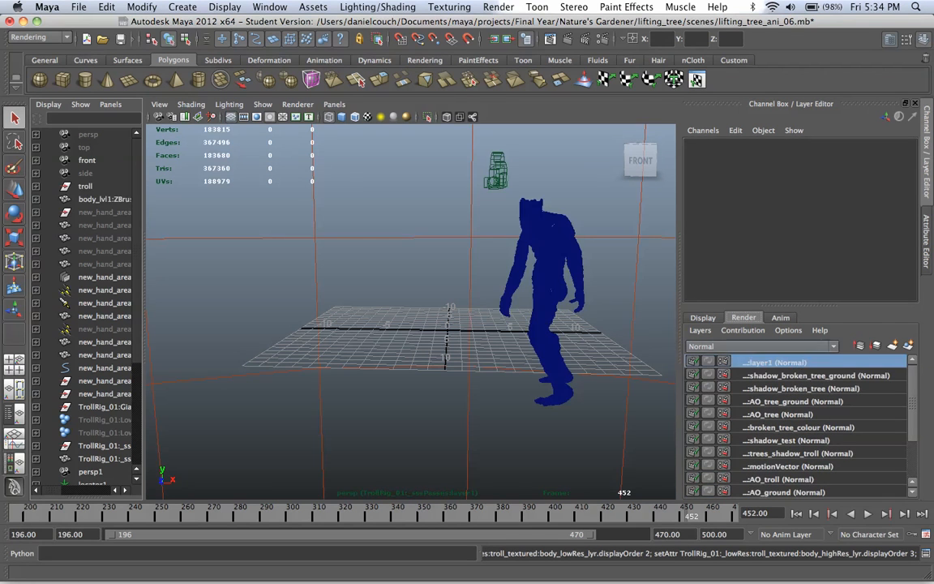
- Look through the camera new_hand_area_04_newest_dark_05_with_tree:Camera1 in the viewport
{"action": "left_click", "coordinate": [334, 104]}
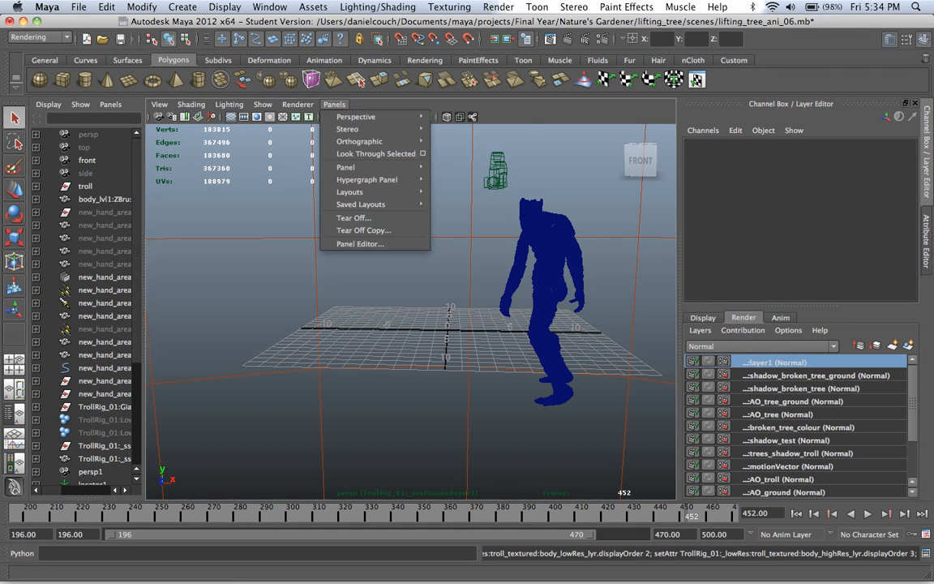
{"action": "mouse_move", "coordinate": [373, 117]}
{"action": "left_click", "coordinate": [542, 116]}
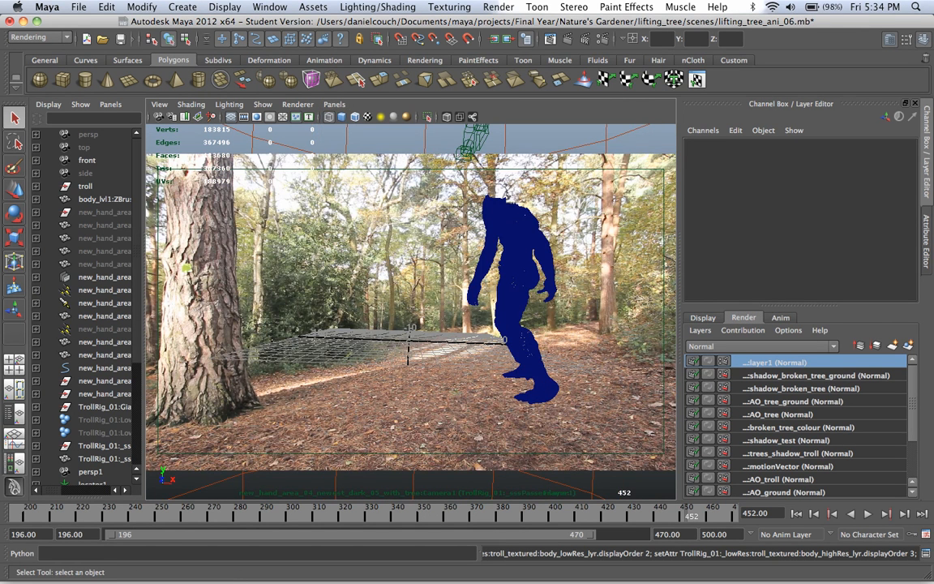
- Play the troll's animation through the shot camera from frame 199 and stop the playback
{"action": "left_click", "coordinate": [27, 513]}
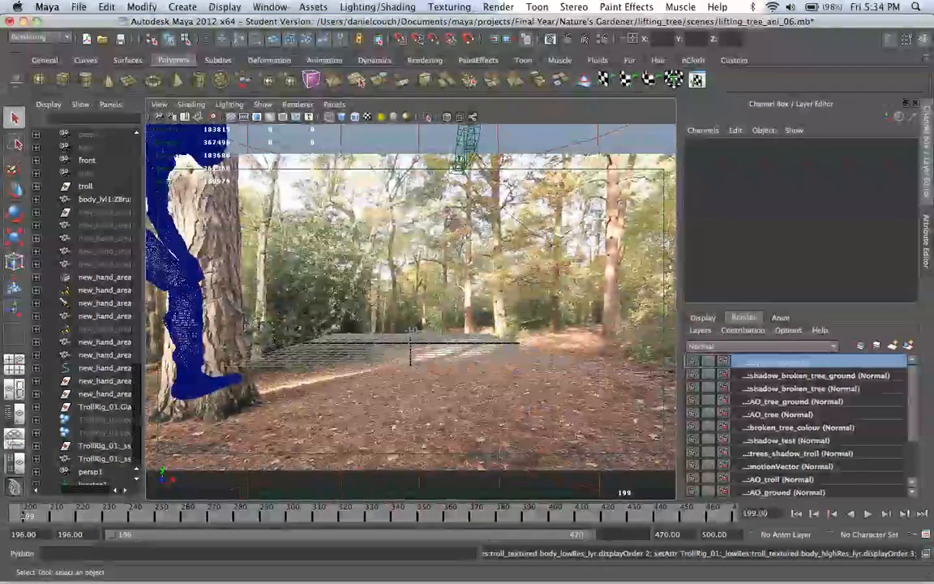
{"action": "key", "text": "alt+v"}
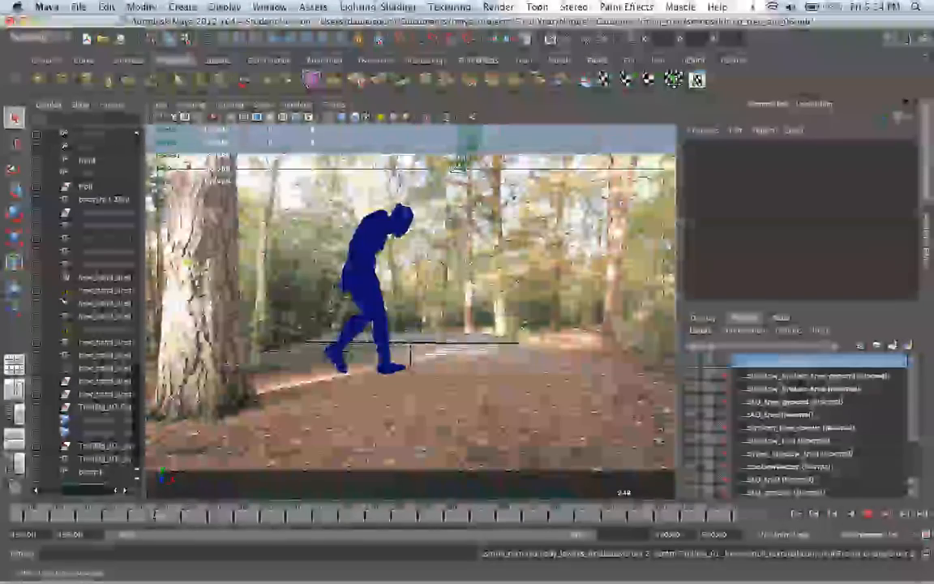
{"action": "key", "text": "alt+v"}
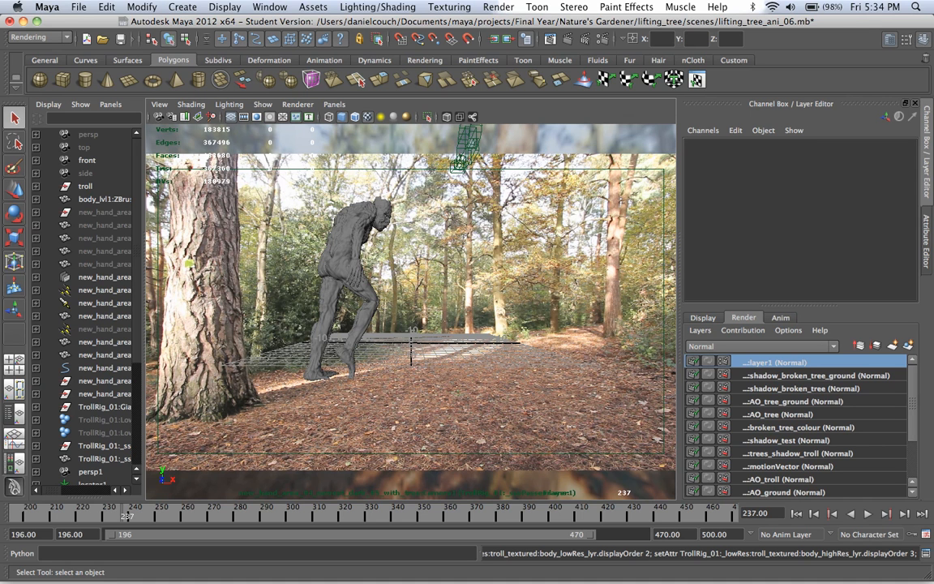
- Switch to the persp camera and examine the troll and the environment sphere around it from inside and outside
{"action": "left_click", "coordinate": [334, 103]}
{"action": "mouse_move", "coordinate": [356, 117]}
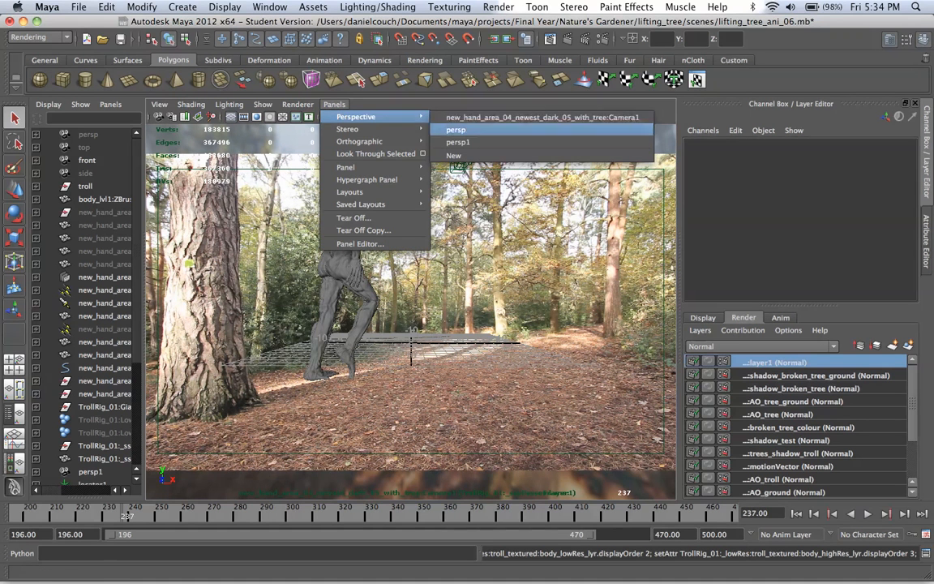
{"action": "left_click", "coordinate": [456, 130]}
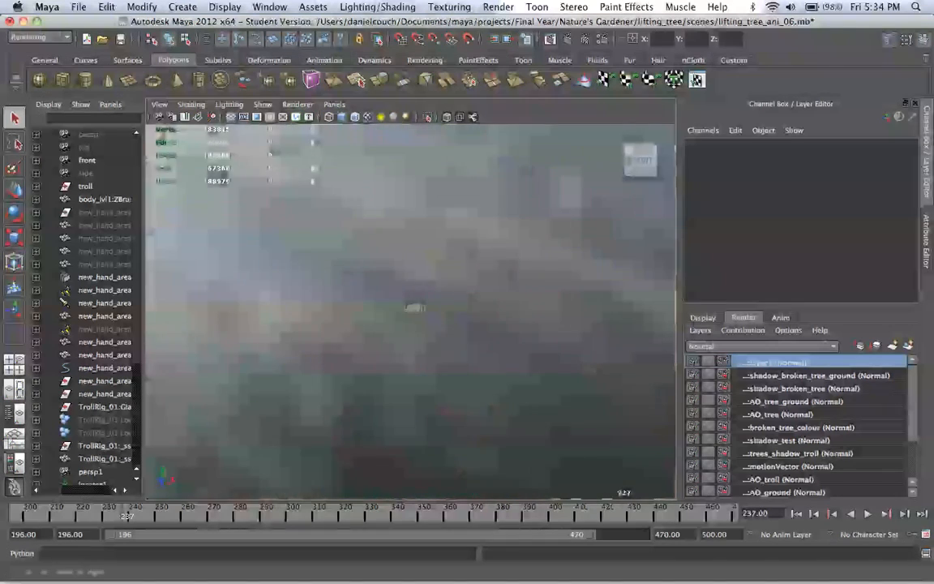
{"action": "scroll", "coordinate": [415, 307], "scroll_direction": "down", "scroll_amount": 6}
{"action": "left_click_drag", "start_coordinate": [414, 308], "coordinate": [300, 301], "text": "alt"}
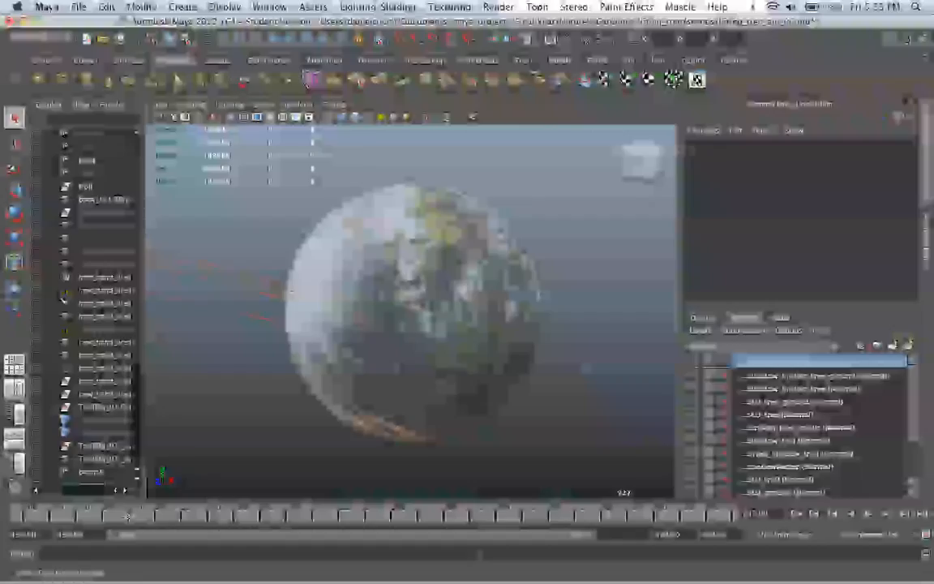
{"action": "scroll", "coordinate": [414, 306], "scroll_direction": "up", "scroll_amount": 5}
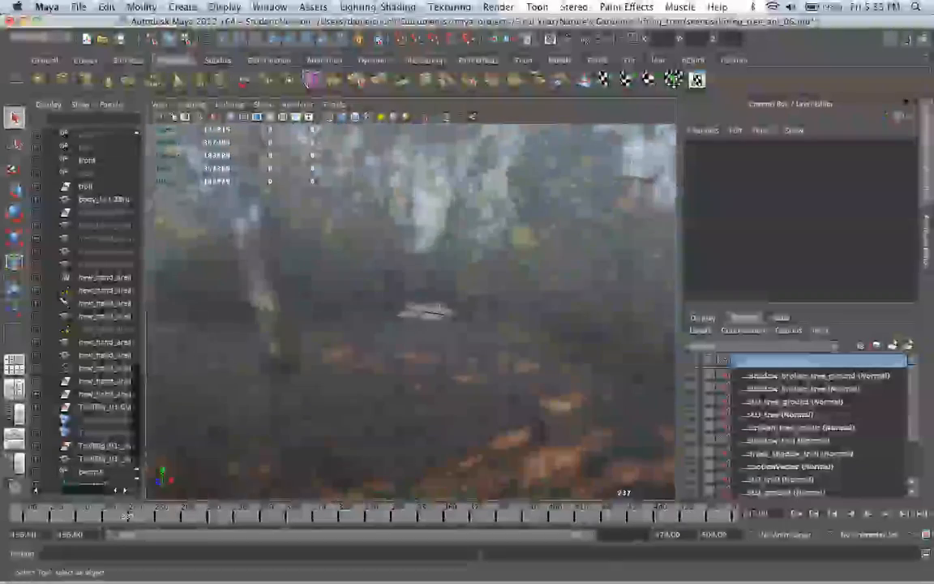
{"action": "left_click_drag", "start_coordinate": [414, 309], "coordinate": [425, 306], "text": "alt"}
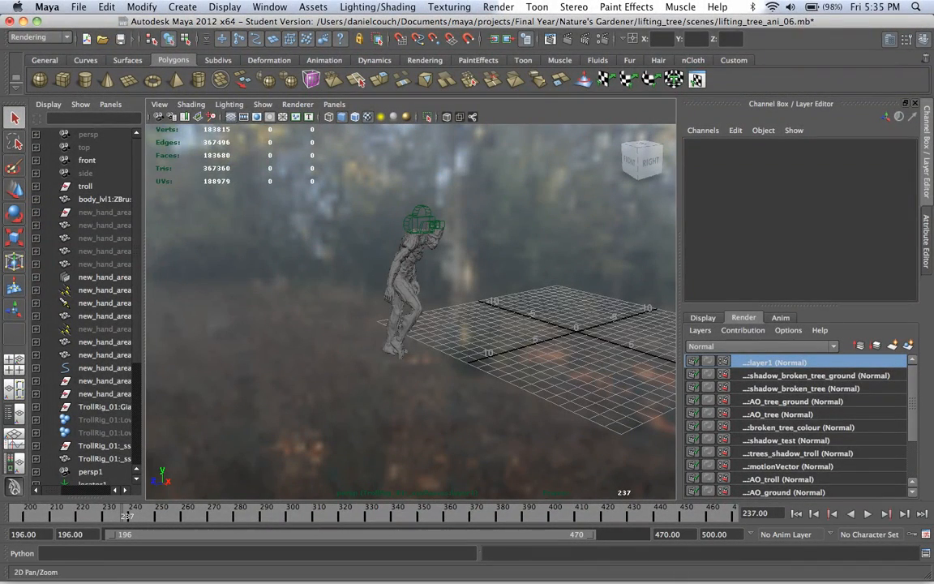
- Return the viewport to the camera new_hand_area_04_newest_dark_05_with_tree:Camera1
{"action": "left_click", "coordinate": [159, 104]}
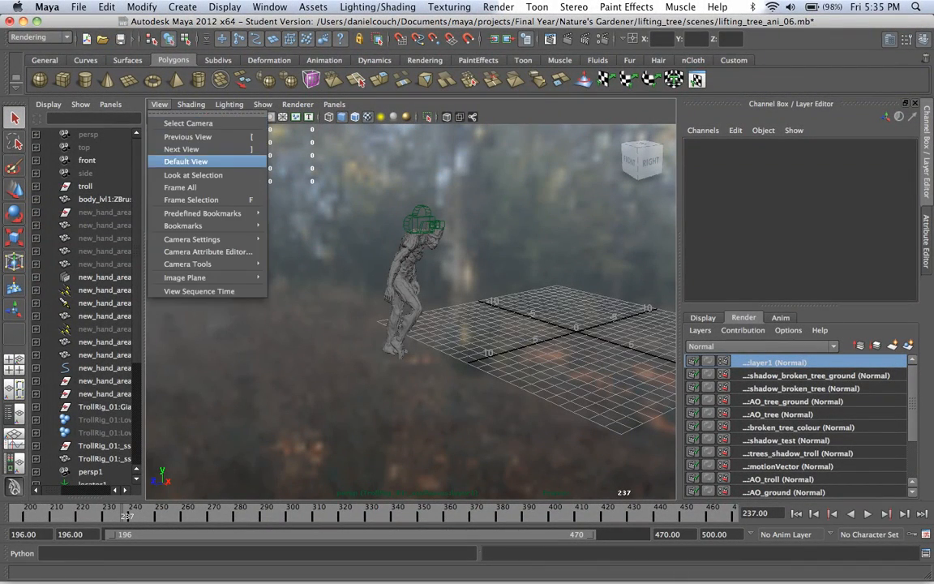
{"action": "left_click", "coordinate": [159, 103]}
{"action": "left_click", "coordinate": [334, 104]}
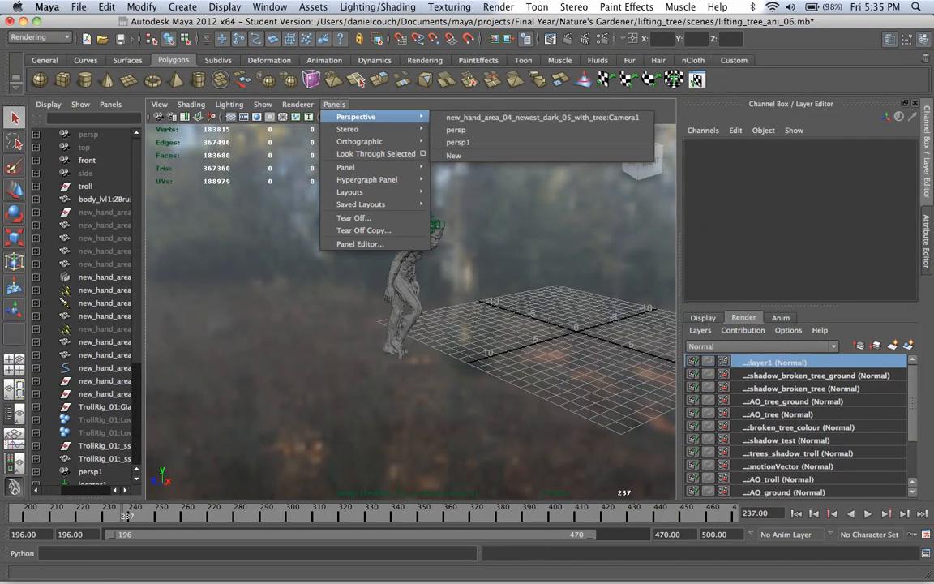
{"action": "mouse_move", "coordinate": [380, 128]}
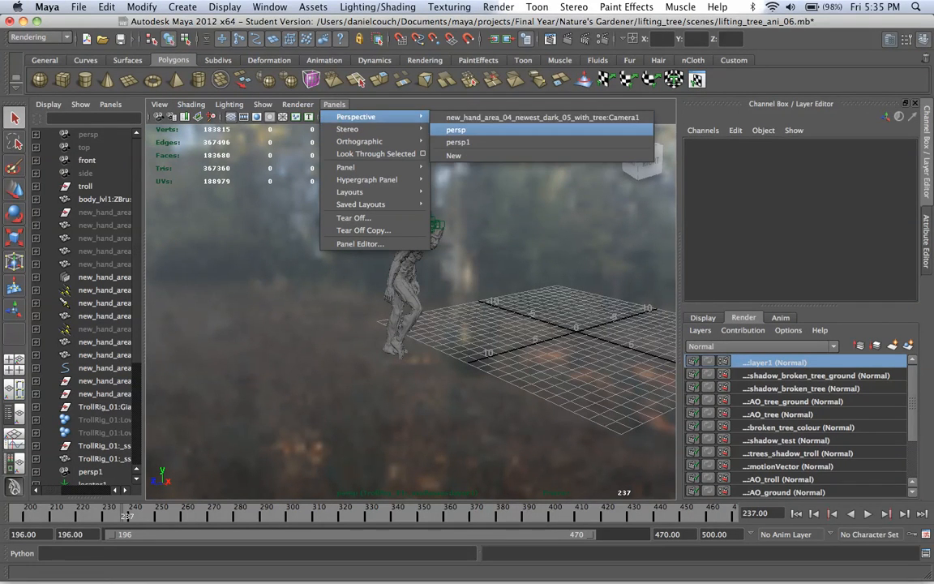
{"action": "left_click", "coordinate": [519, 117]}
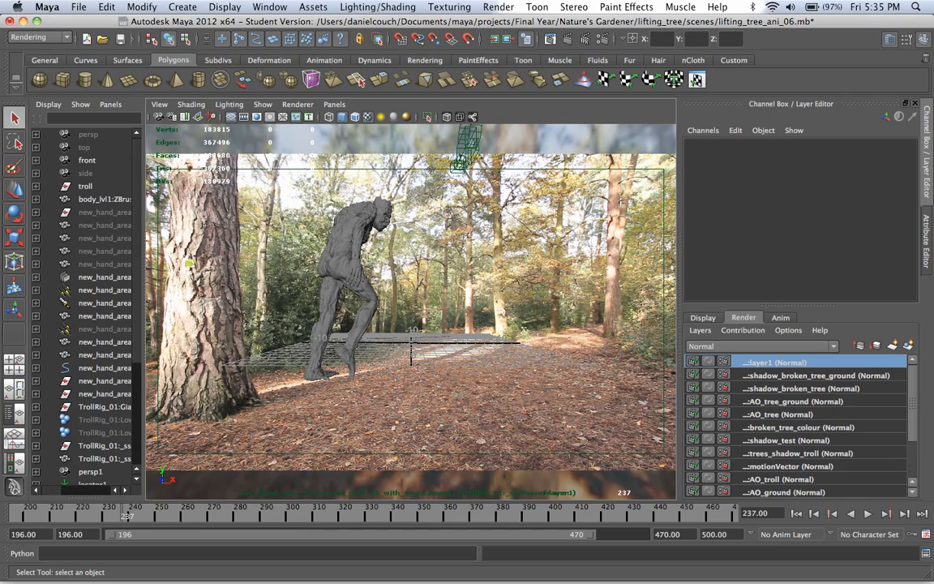
- Check the troll's walk at frame 213, scrub back to frame 196, and go to frame 235
{"action": "left_click", "coordinate": [64, 512]}
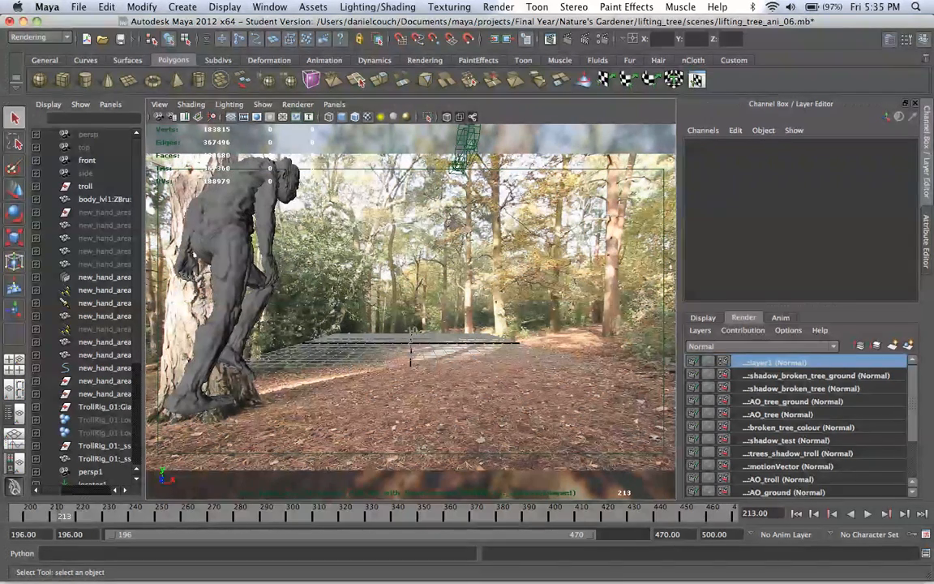
{"action": "left_click_drag", "start_coordinate": [64, 513], "coordinate": [19, 512]}
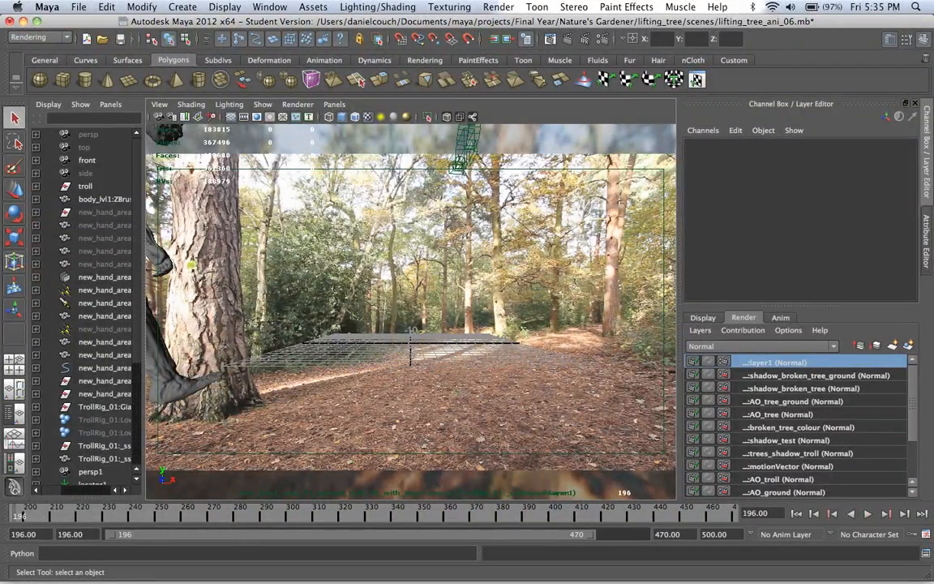
{"action": "left_click", "coordinate": [121, 513]}
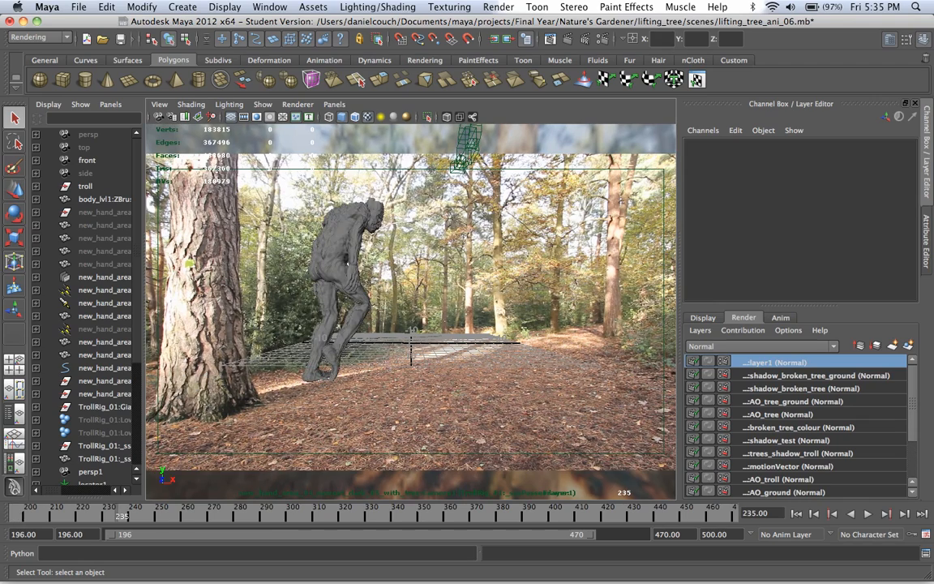
- Play the troll's walk from the start of the timeline and inspect the AO_tree_ground and broken_tree_colour render layers
{"action": "left_click_drag", "start_coordinate": [121, 512], "coordinate": [23, 513]}
{"action": "left_click", "coordinate": [868, 513]}
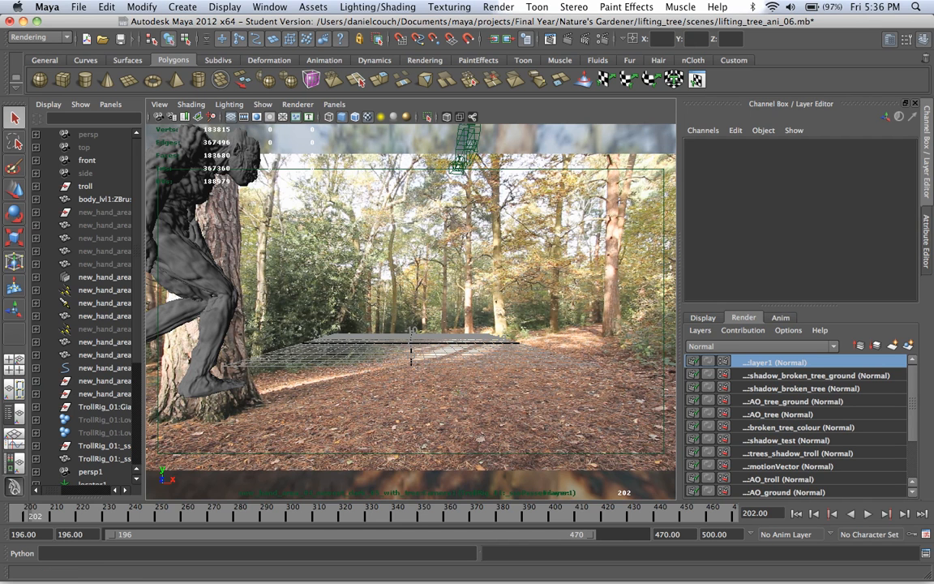
{"action": "left_click", "coordinate": [793, 402]}
{"action": "left_click", "coordinate": [800, 427]}
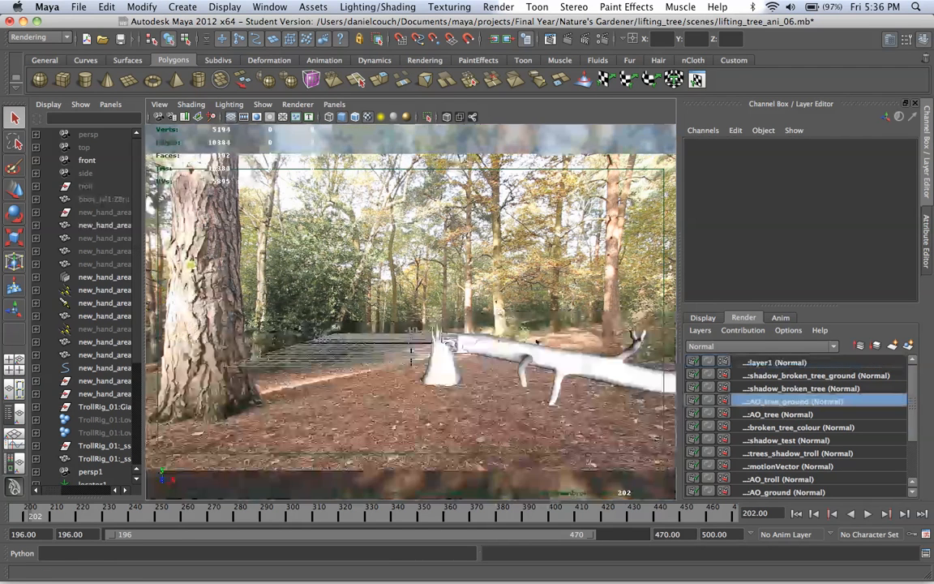
- Return to layer1, review the Common and Indirect Lighting sections of its render settings, and close them
{"action": "left_click", "coordinate": [774, 363]}
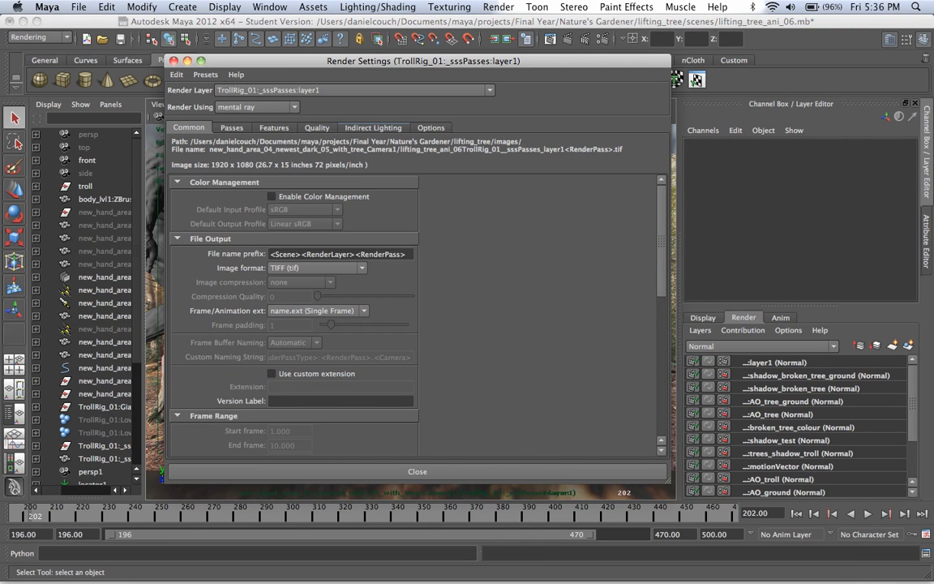
{"action": "left_click", "coordinate": [373, 128]}
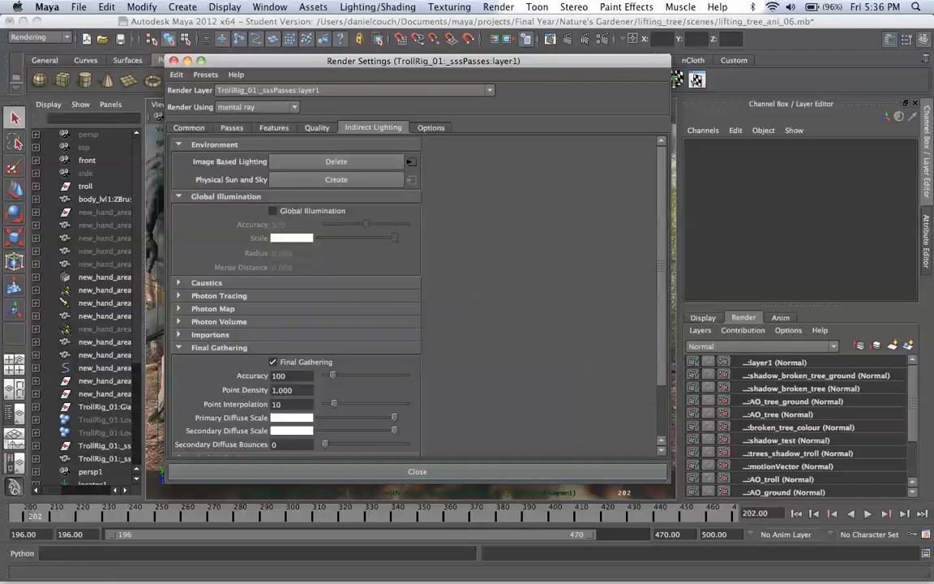
{"action": "left_click", "coordinate": [417, 471]}
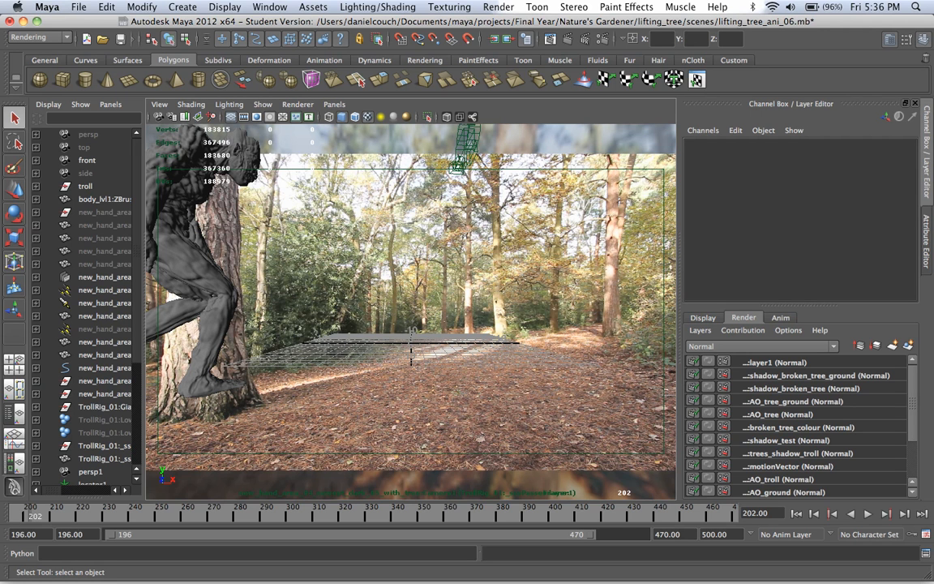
- Inspect the AO_tree, shadow_test and shadow_troll render layers through the shot camera
{"action": "left_click", "coordinate": [778, 414]}
{"action": "left_click", "coordinate": [788, 441]}
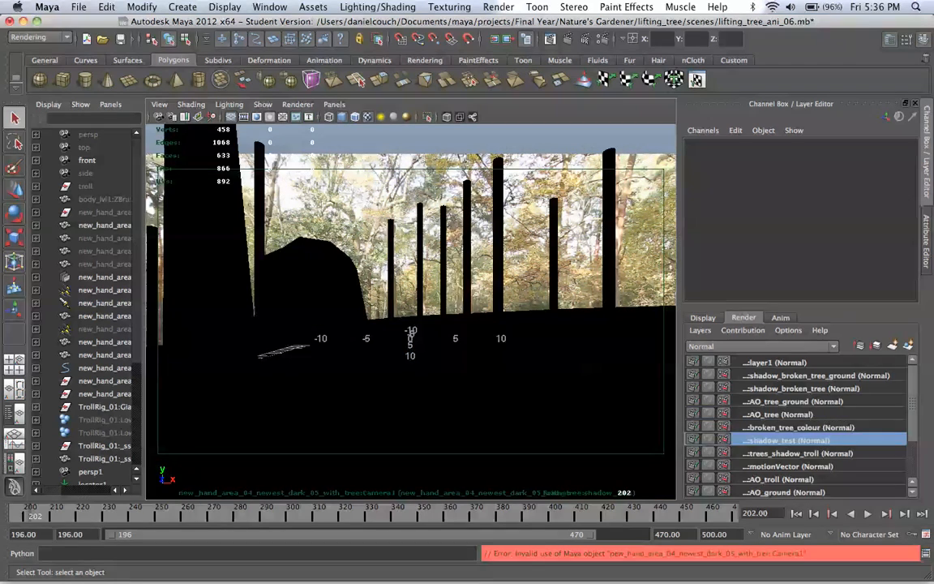
{"action": "scroll", "coordinate": [799, 426], "scroll_direction": "down", "scroll_amount": 3}
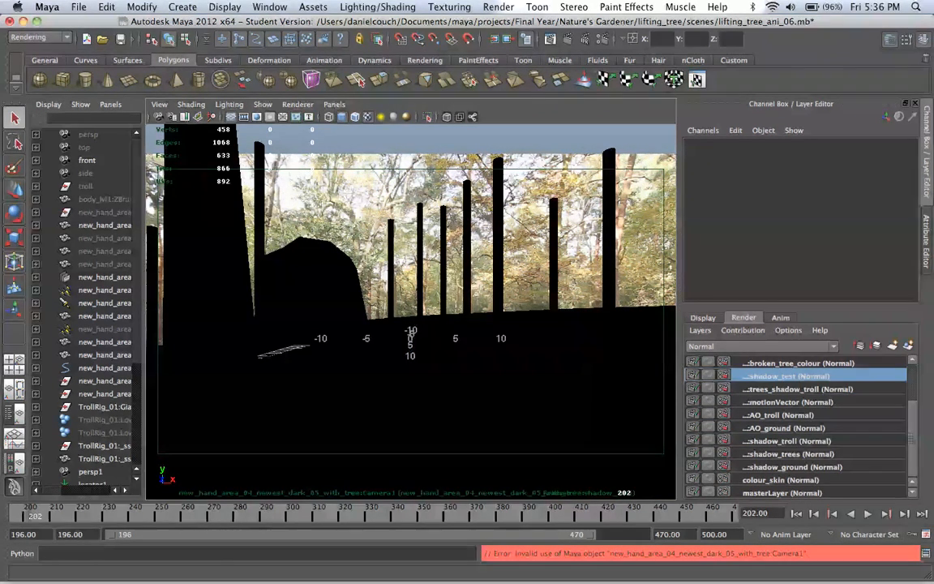
{"action": "left_click", "coordinate": [788, 441]}
- Delete the colour_skin render layer
{"action": "left_click", "coordinate": [778, 479]}
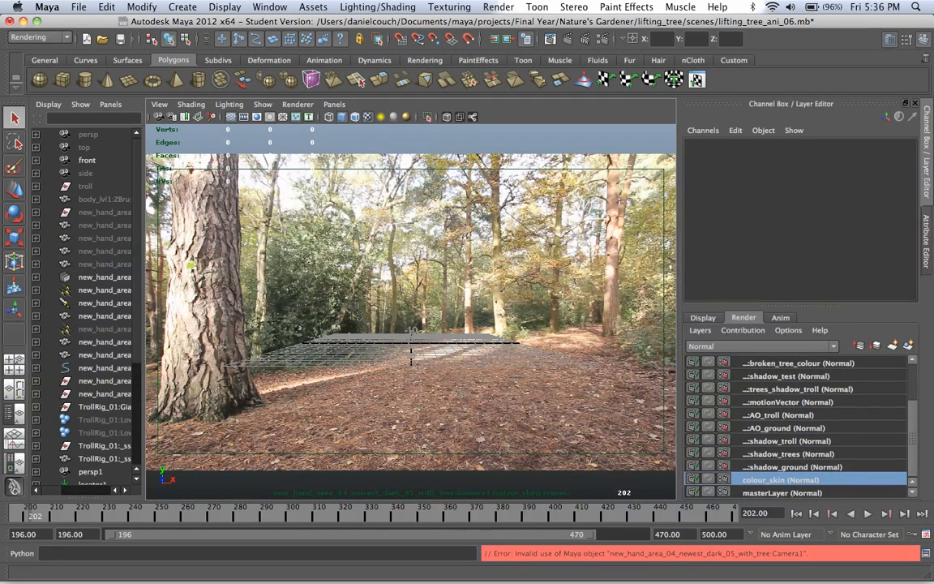
{"action": "right_click", "coordinate": [745, 479]}
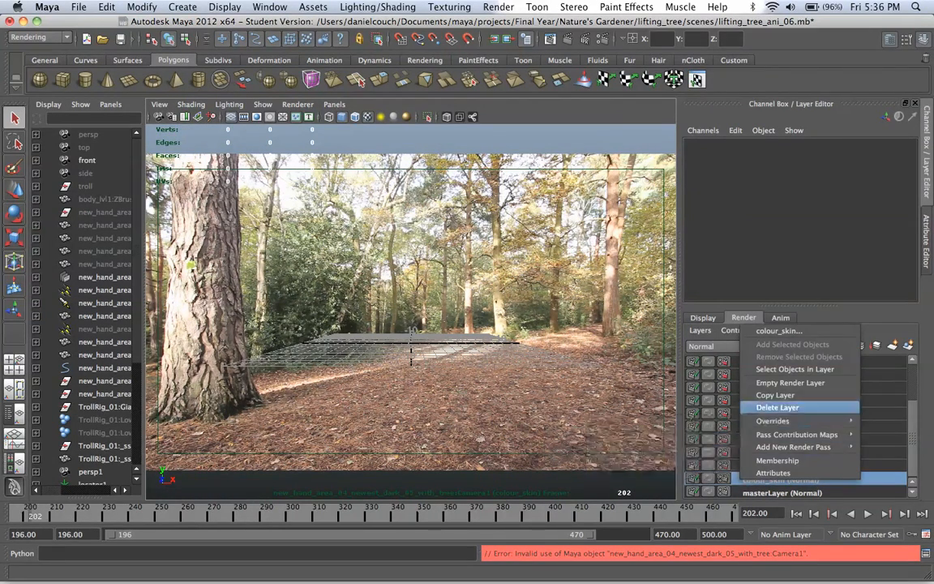
{"action": "left_click", "coordinate": [776, 407]}
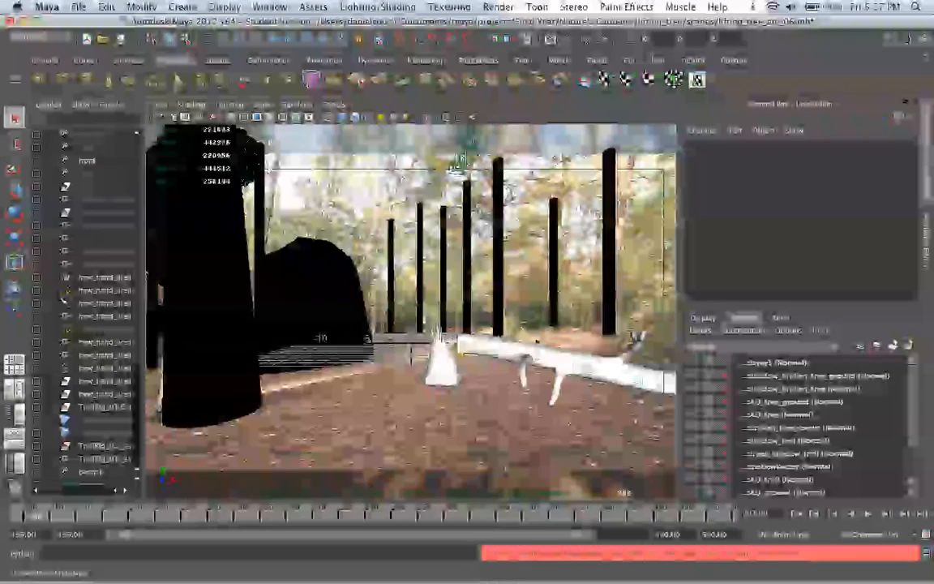
- Rename the troll's render layer layer1 as colour_skin_sss
{"action": "left_click", "coordinate": [818, 362]}
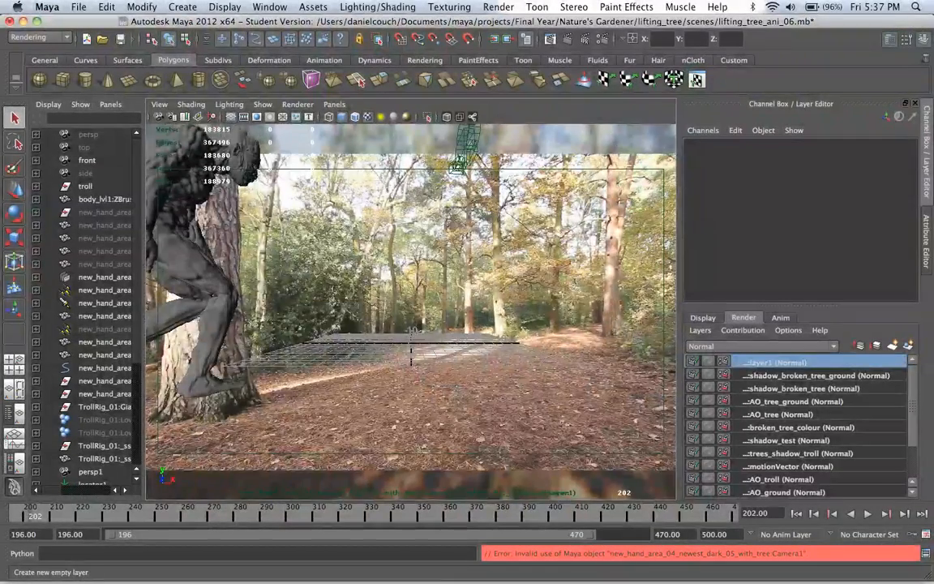
{"action": "left_click", "coordinate": [818, 375]}
{"action": "left_click", "coordinate": [819, 362]}
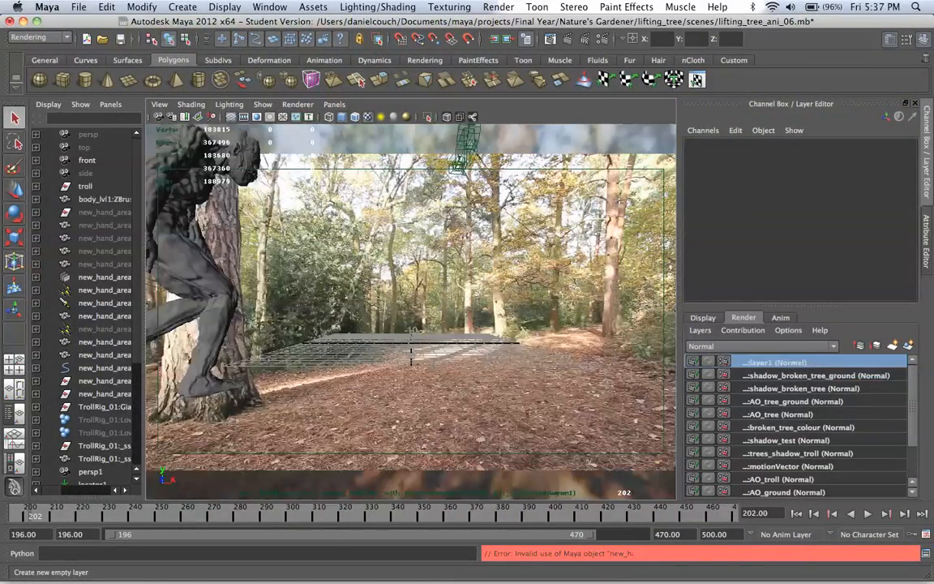
{"action": "double_click", "coordinate": [818, 363]}
{"action": "type", "text": "colo"}
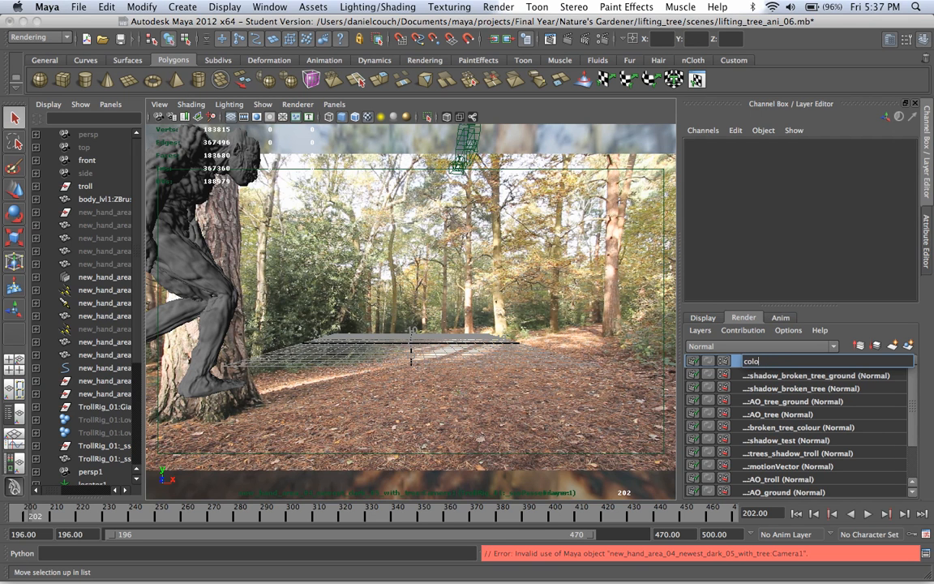
{"action": "type", "text": "ur_slin_sss"}
{"action": "key", "text": "Return"}
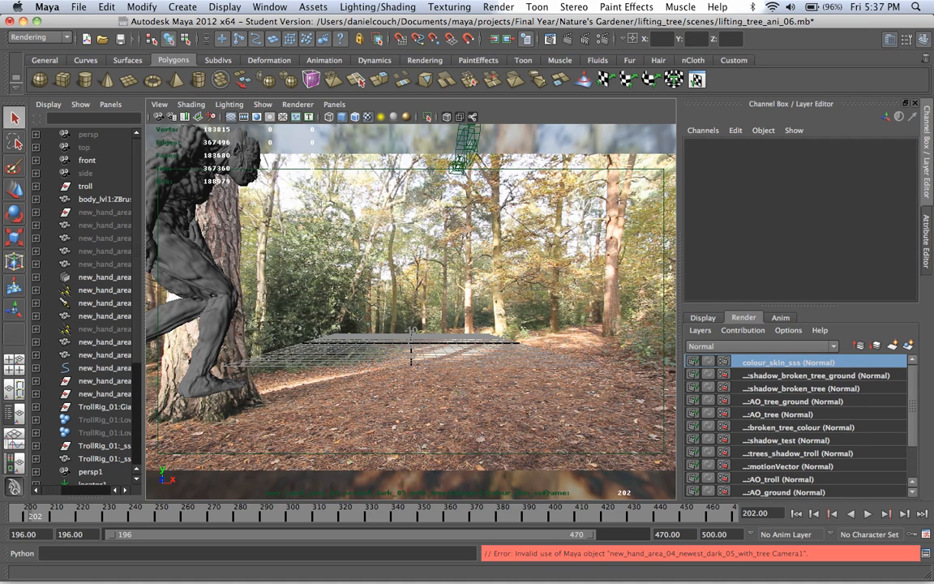
- Make masterLayer the current render layer and set its mental ray Max Sample Level to 2 in the render settings
{"action": "scroll", "coordinate": [798, 426], "scroll_direction": "down", "scroll_amount": 3}
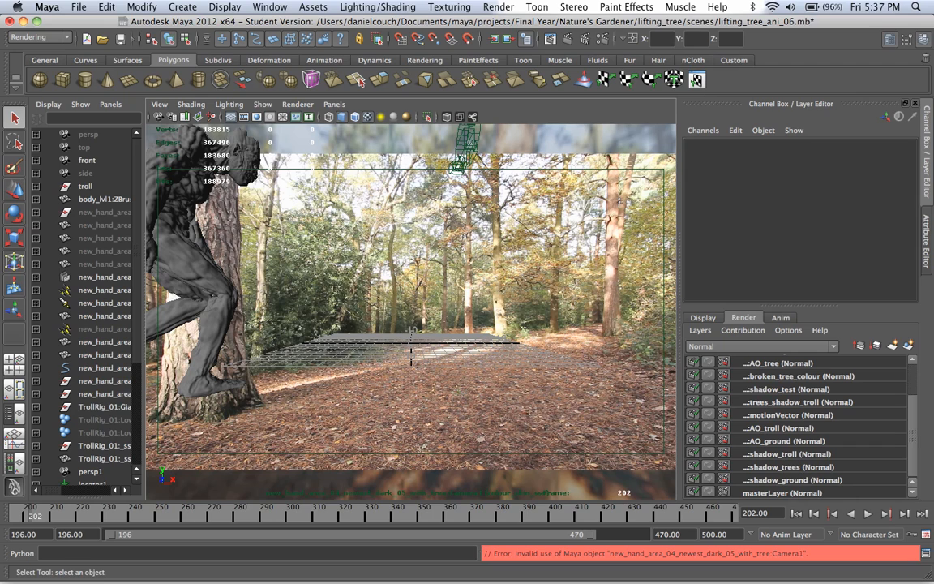
{"action": "left_click", "coordinate": [782, 493]}
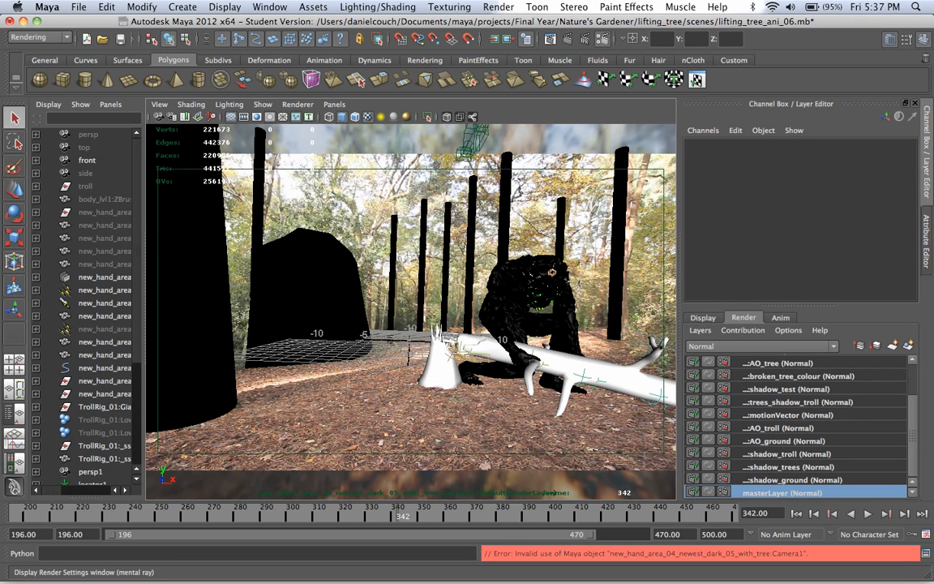
{"action": "left_click", "coordinate": [542, 38]}
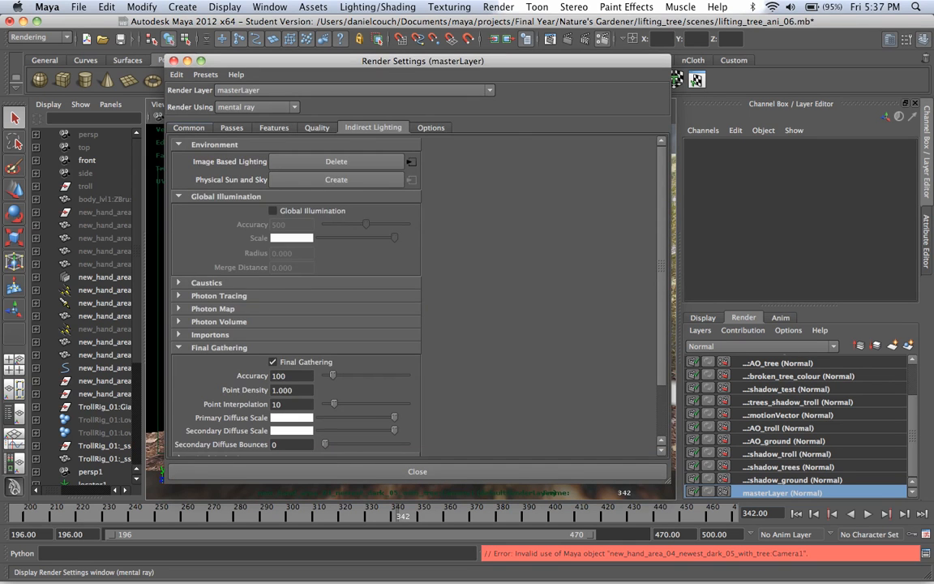
{"action": "left_click", "coordinate": [188, 127]}
{"action": "left_click", "coordinate": [316, 127]}
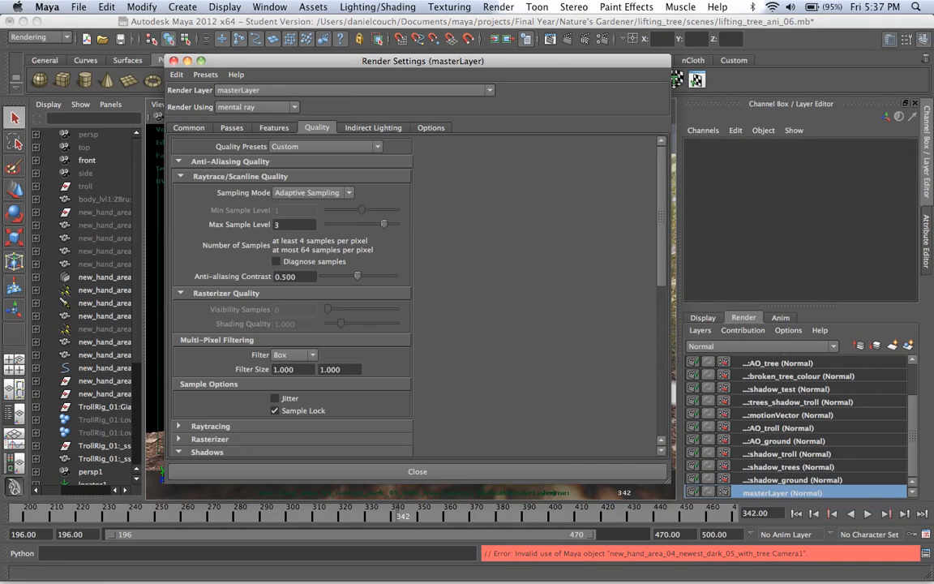
{"action": "mouse_move", "coordinate": [383, 224]}
{"action": "left_mouse_down"}
{"action": "mouse_move", "coordinate": [361, 223]}
{"action": "mouse_move", "coordinate": [372, 224]}
{"action": "left_mouse_up"}
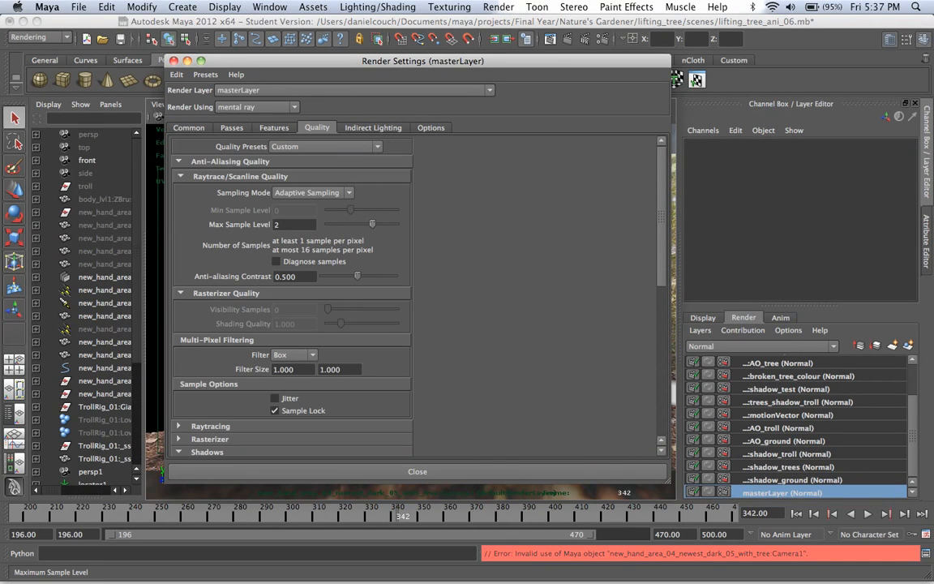
{"action": "left_click", "coordinate": [417, 471]}
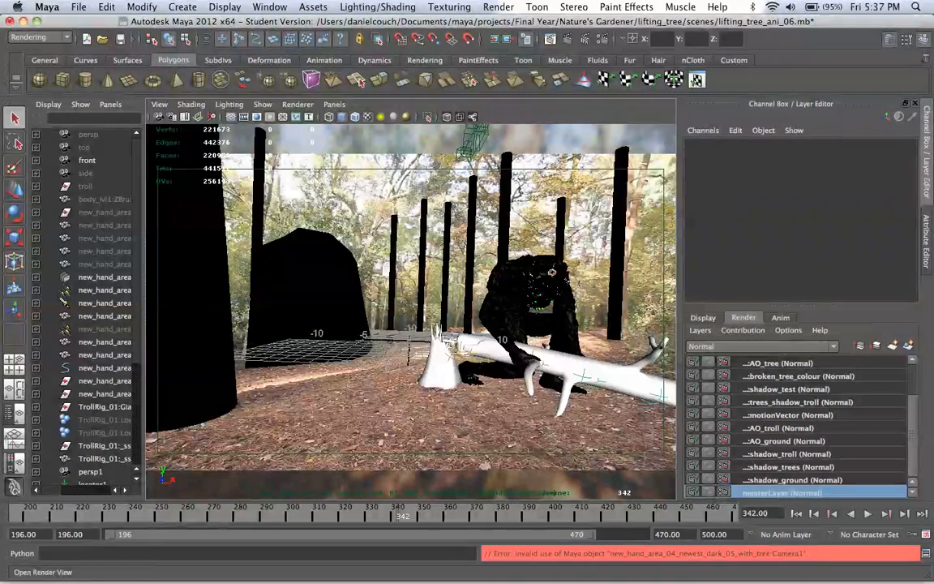
- Render frame 342 of masterLayer with mental ray through the shot camera, and close the rendered image
{"action": "left_click", "coordinate": [511, 37]}
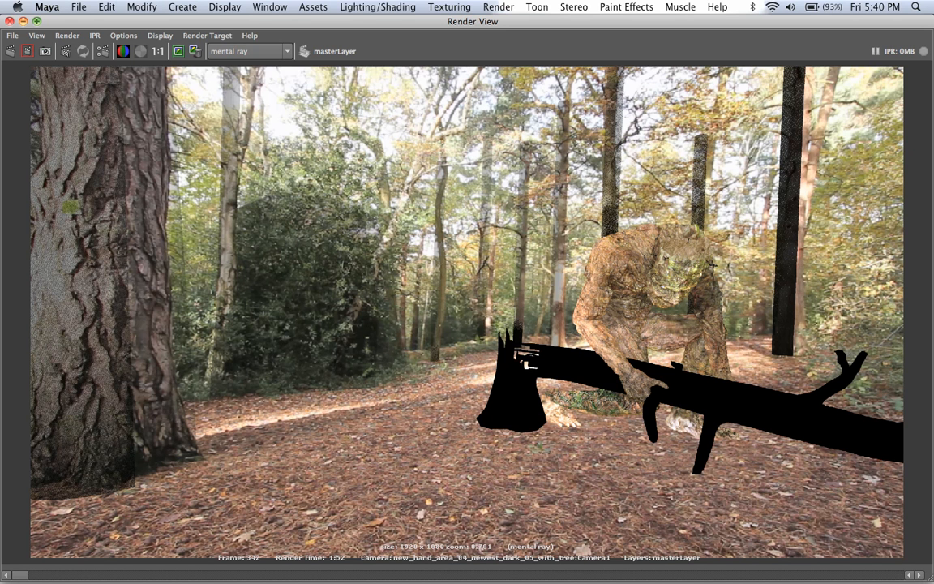
{"action": "left_click", "coordinate": [10, 21]}
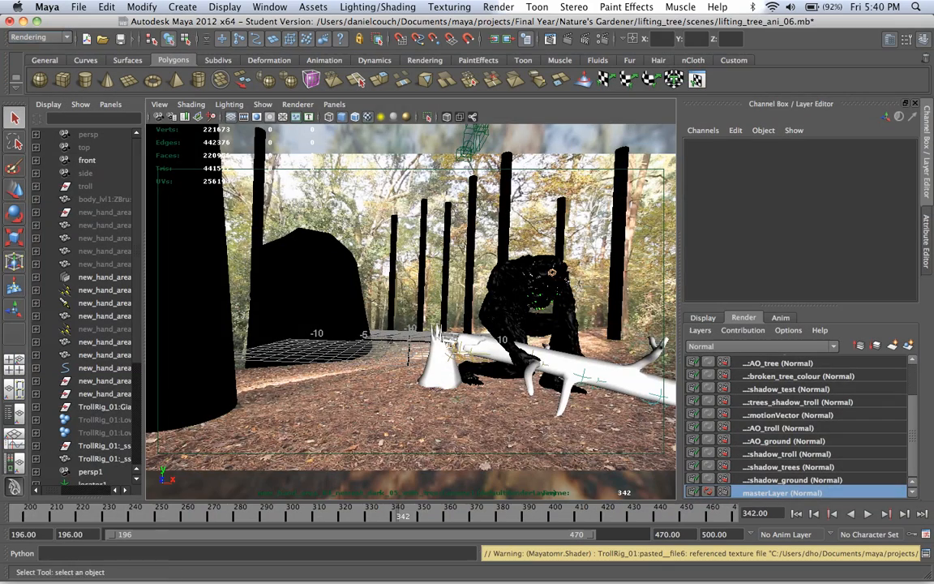
- Inspect the motionVector, AO_ground and shadow_troll layers, and render the AO_troll layer at frame 342
{"action": "left_click", "coordinate": [788, 414]}
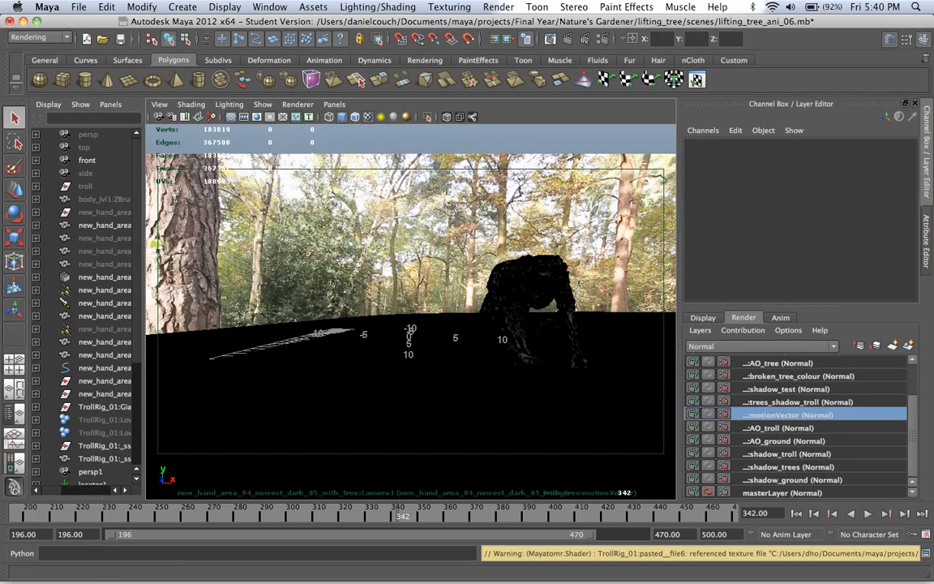
{"action": "left_click", "coordinate": [780, 428]}
{"action": "left_click", "coordinate": [783, 440]}
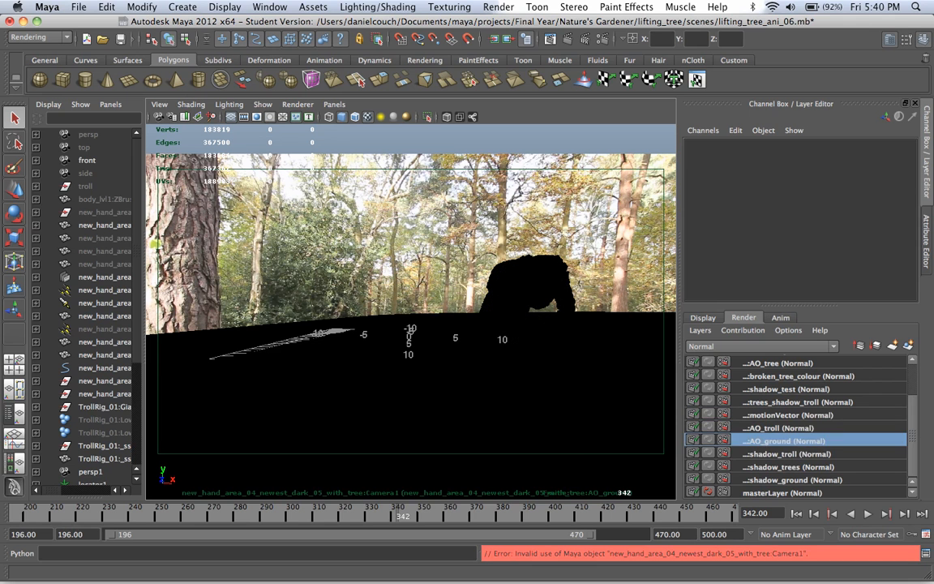
{"action": "left_click", "coordinate": [787, 453]}
{"action": "left_click", "coordinate": [778, 427]}
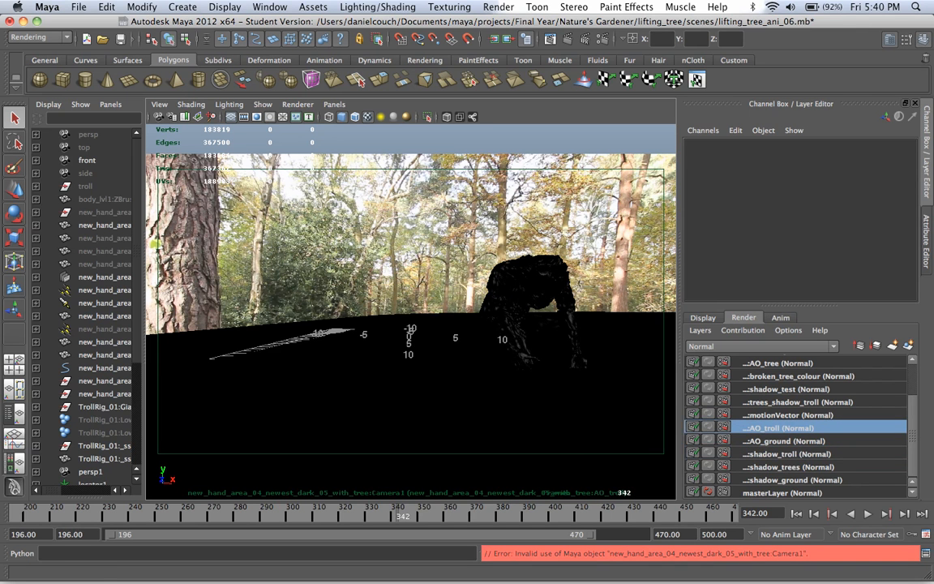
{"action": "left_click", "coordinate": [575, 39]}
- Inspect the ground, tree and troll shadow layers plus AO_ground and AO_tree, and return to masterLayer
{"action": "left_click", "coordinate": [786, 440]}
{"action": "left_click", "coordinate": [791, 479]}
{"action": "left_click", "coordinate": [788, 466]}
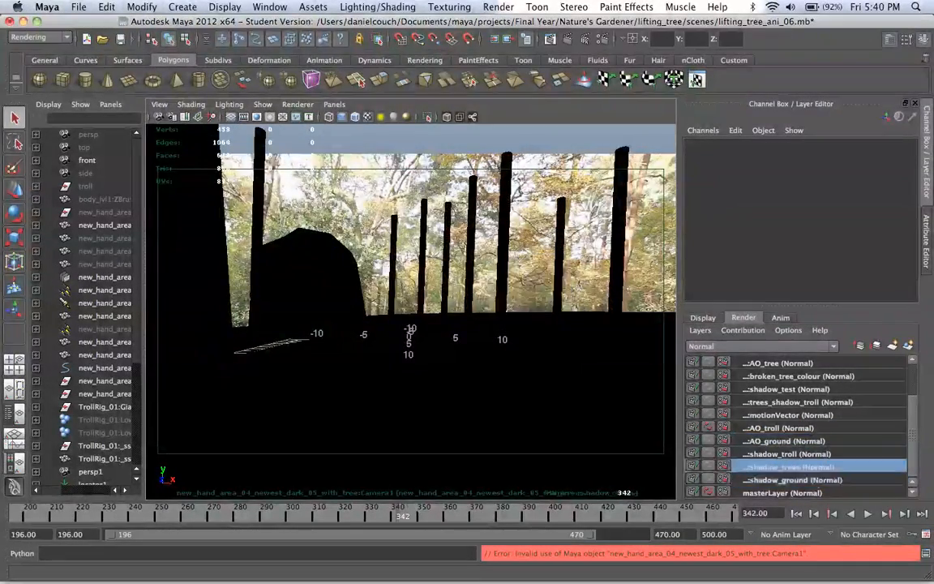
{"action": "left_click", "coordinate": [787, 453]}
{"action": "left_click", "coordinate": [797, 401]}
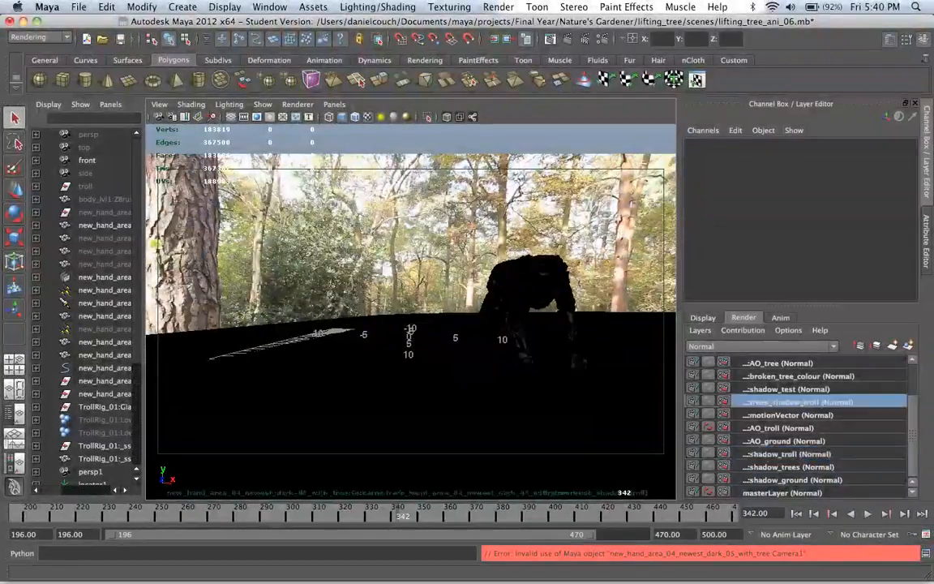
{"action": "left_click", "coordinate": [777, 362]}
{"action": "left_click", "coordinate": [781, 493]}
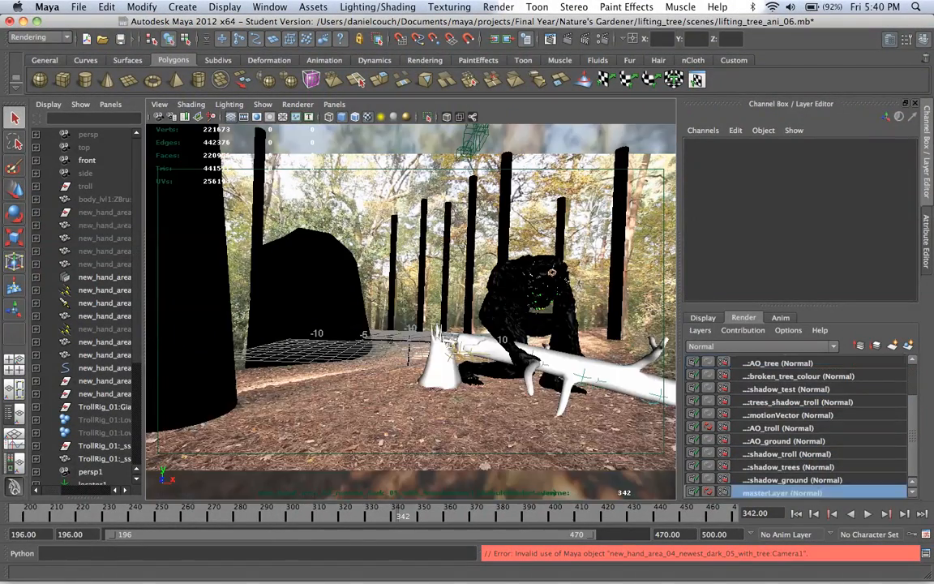
- Compare the shadow_ground, trees_shadow_troll, AO_tree_ground, AO_tree and AO_troll render layers at frame 342
{"action": "left_click", "coordinate": [792, 480]}
{"action": "scroll", "coordinate": [798, 427], "scroll_direction": "up", "scroll_amount": 4}
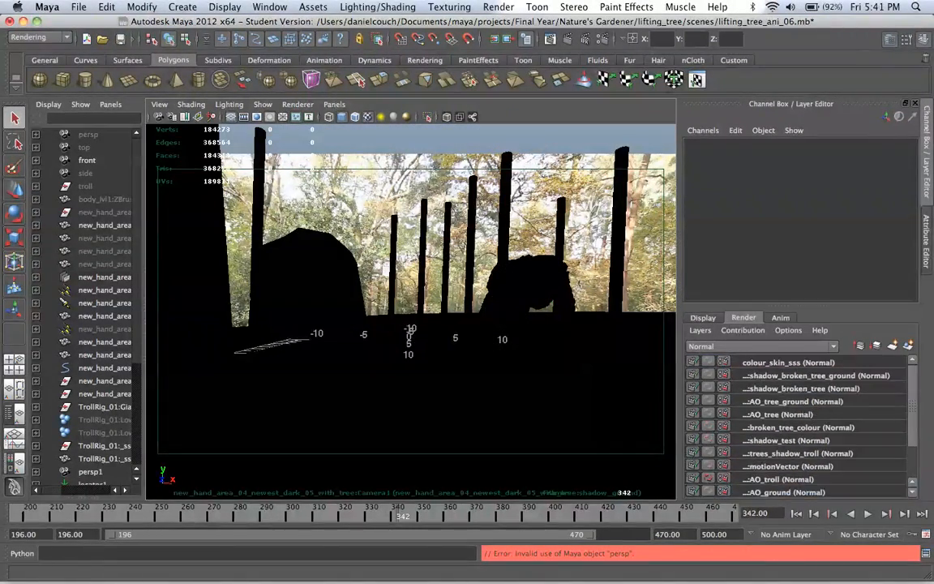
{"action": "left_click", "coordinate": [797, 453]}
{"action": "left_click", "coordinate": [793, 402]}
{"action": "left_click", "coordinate": [782, 414]}
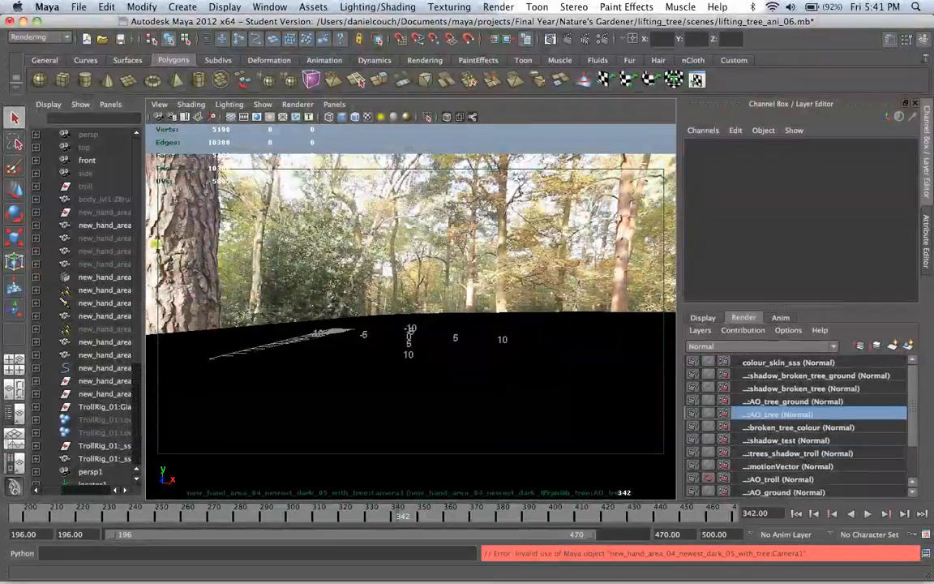
{"action": "left_click", "coordinate": [797, 454]}
{"action": "left_click", "coordinate": [781, 479]}
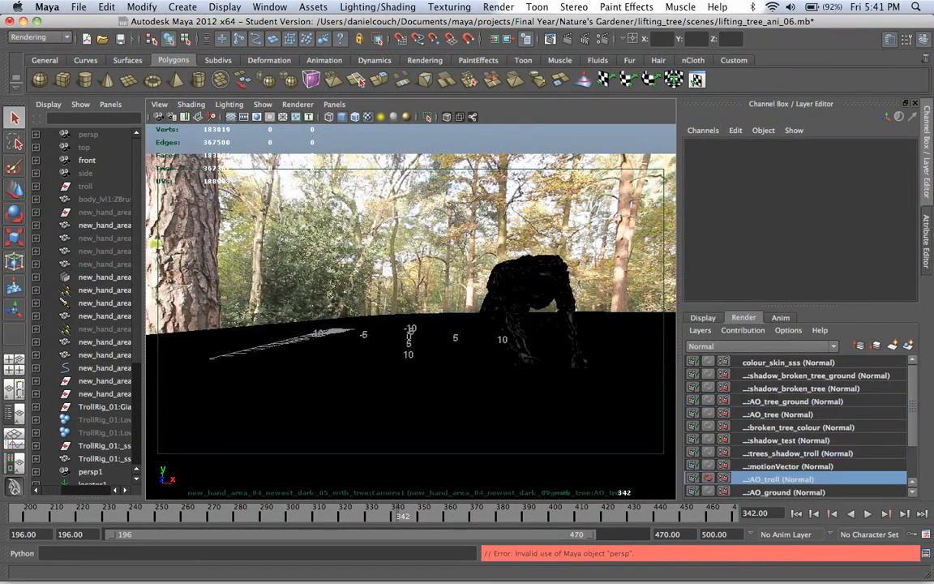
- View the AO_ground and shadow_ground render layers, and switch back to masterLayer
{"action": "left_click", "coordinate": [782, 492]}
{"action": "scroll", "coordinate": [797, 427], "scroll_direction": "down", "scroll_amount": 3}
{"action": "scroll", "coordinate": [797, 453], "scroll_direction": "down", "scroll_amount": 1}
{"action": "left_click", "coordinate": [791, 479]}
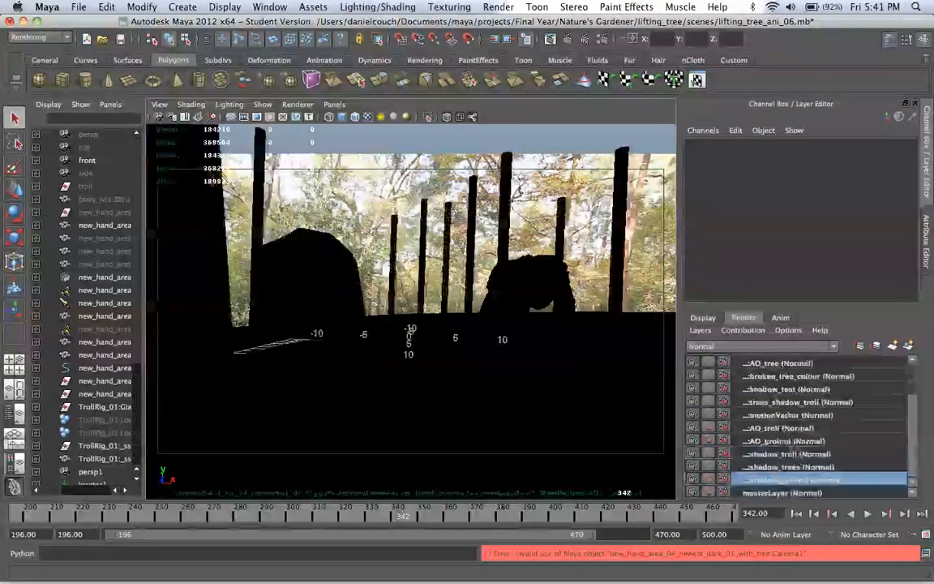
{"action": "left_click", "coordinate": [782, 492]}
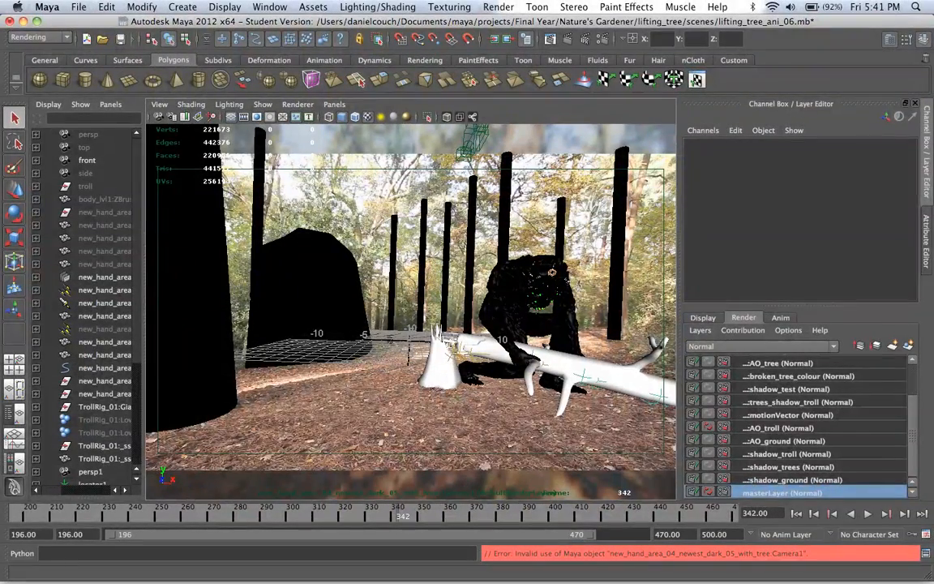
- View the colour_skin_sss and shadow_broken_tree_ground render layers at frame 342
{"action": "scroll", "coordinate": [799, 426], "scroll_direction": "up", "scroll_amount": 3}
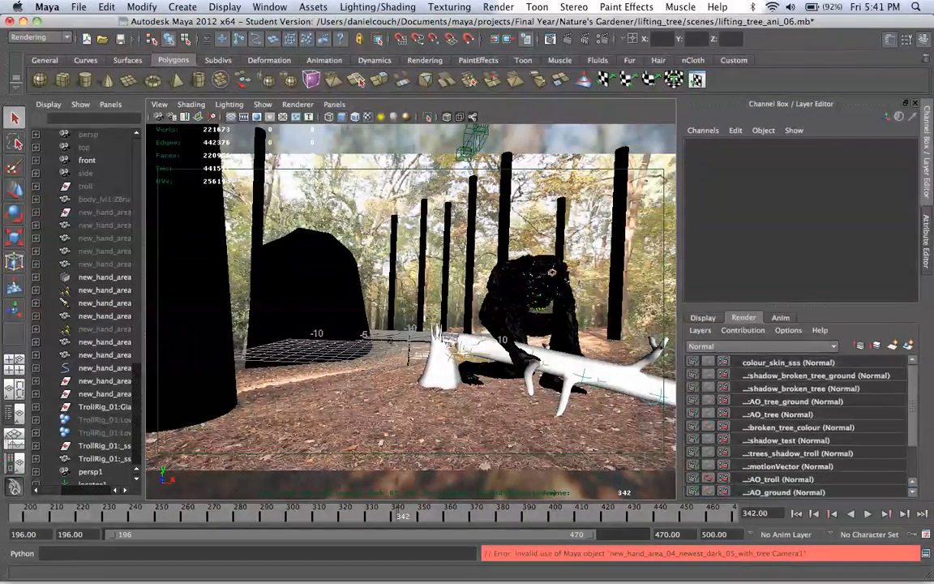
{"action": "left_click", "coordinate": [788, 363]}
{"action": "left_click", "coordinate": [816, 375]}
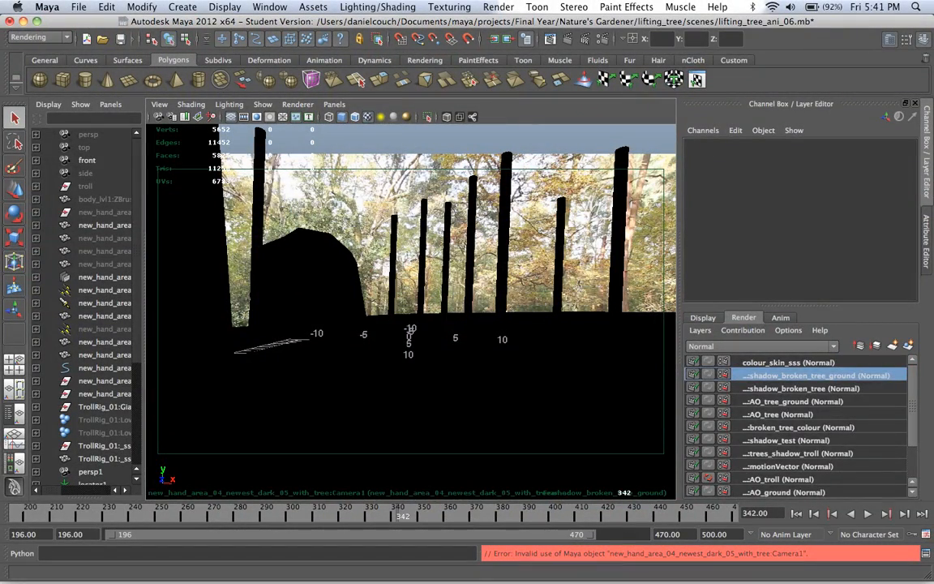
- Show masterLayer, and compare the shadow_trees and shadow_ground render layers through the shot camera
{"action": "scroll", "coordinate": [798, 426], "scroll_direction": "down", "scroll_amount": 3}
{"action": "left_click", "coordinate": [781, 492]}
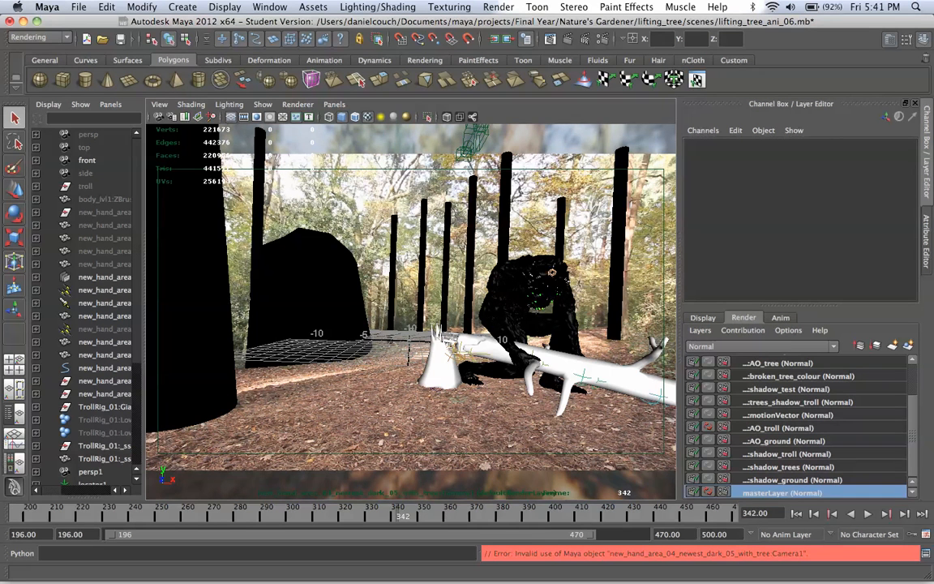
{"action": "left_click", "coordinate": [792, 479]}
{"action": "left_click", "coordinate": [789, 467]}
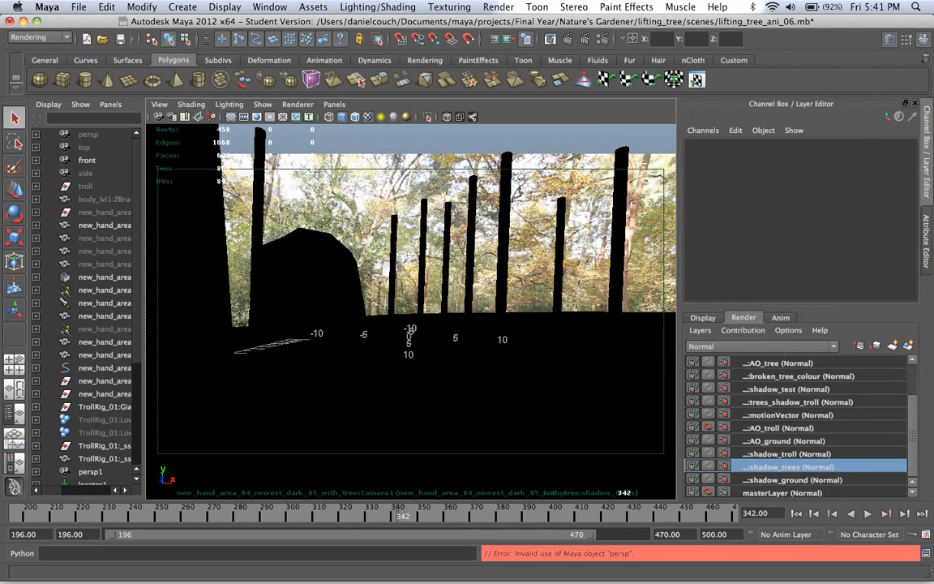
{"action": "left_click", "coordinate": [791, 479]}
{"action": "left_click", "coordinate": [788, 466]}
{"action": "left_click", "coordinate": [792, 479]}
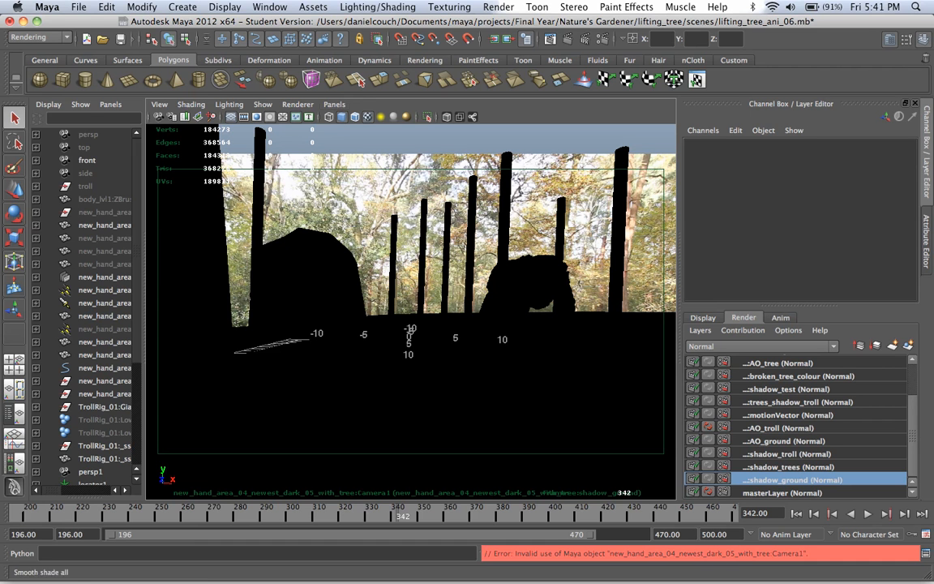
- Switch the viewport to the persp camera and examine the shadow_ground layer's ground plane and lights from outside the shot
{"action": "left_click", "coordinate": [334, 104]}
{"action": "mouse_move", "coordinate": [361, 117]}
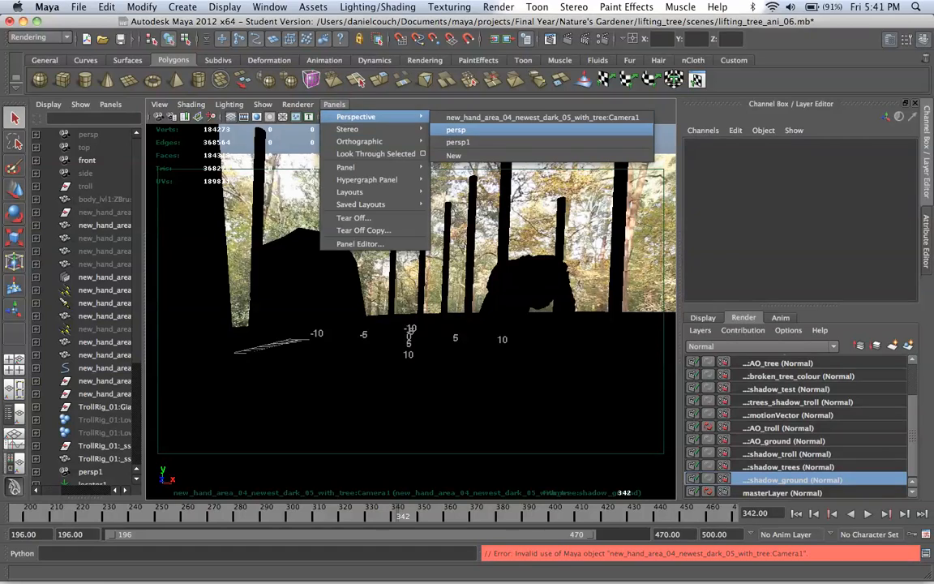
{"action": "left_click", "coordinate": [456, 129]}
{"action": "scroll", "coordinate": [410, 311], "scroll_direction": "down", "scroll_amount": 10}
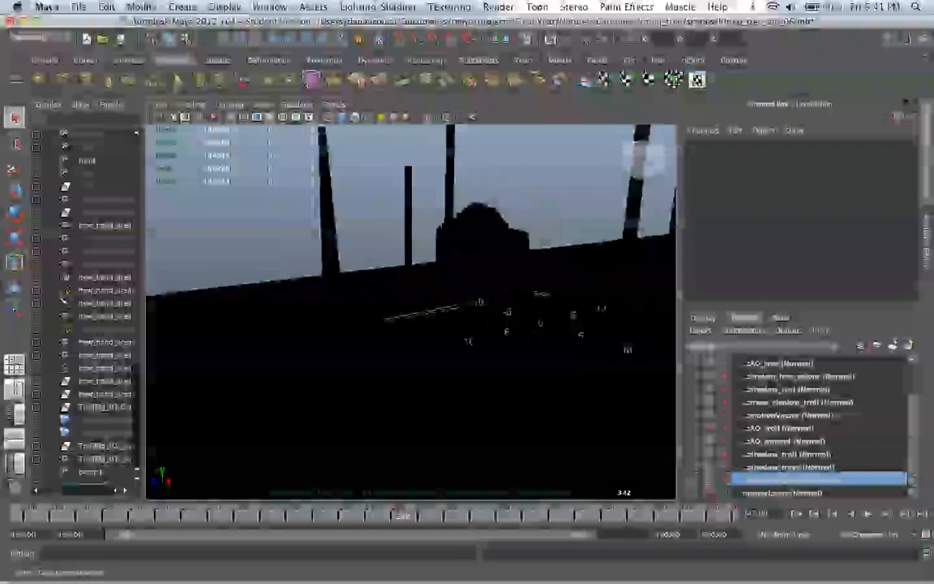
{"action": "left_click_drag", "start_coordinate": [410, 311], "coordinate": [552, 349], "text": "alt"}
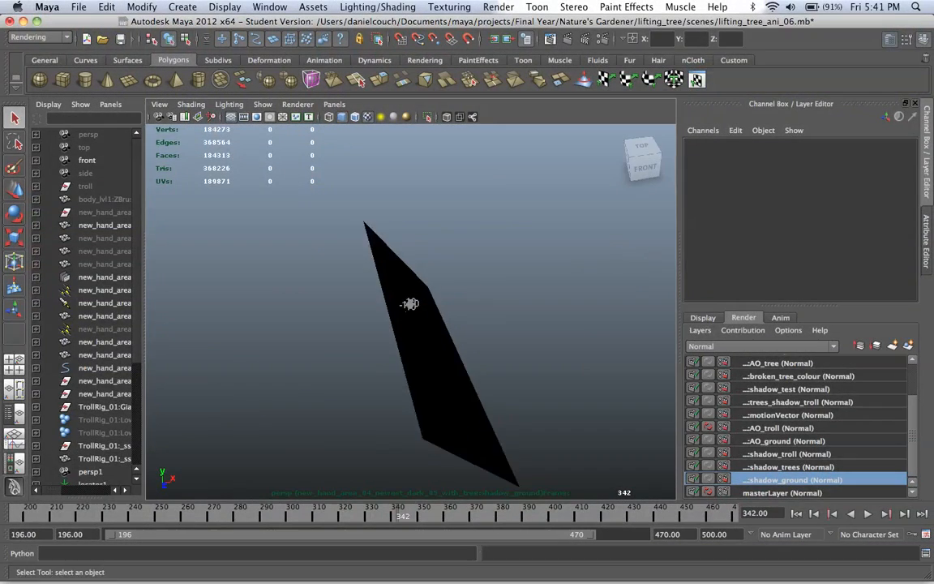
{"action": "scroll", "coordinate": [411, 311], "scroll_direction": "down", "scroll_amount": 8}
{"action": "left_click_drag", "start_coordinate": [410, 311], "coordinate": [518, 216], "text": "alt"}
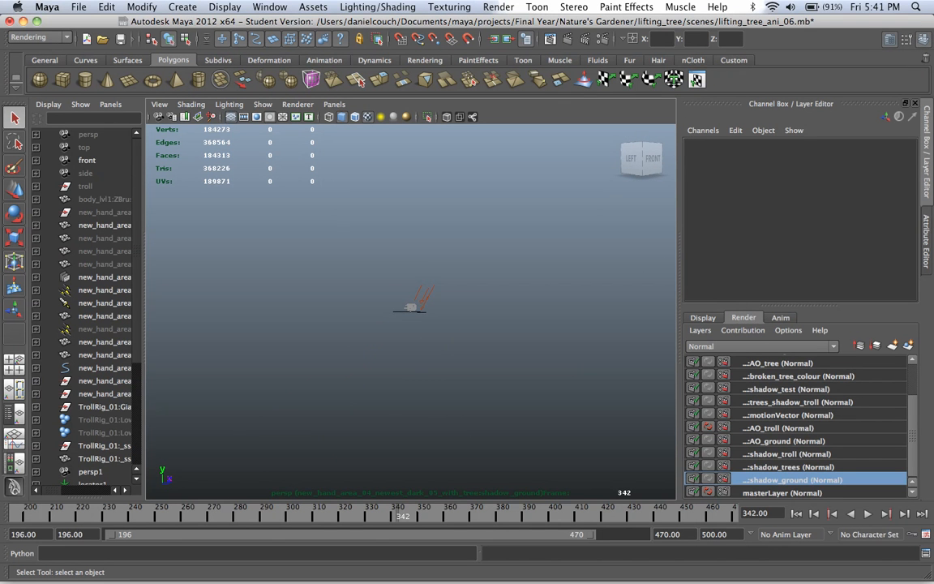
- Switch to masterLayer and examine the environment sphere and the directional lights around the scene
{"action": "left_click", "coordinate": [783, 492]}
{"action": "left_click_drag", "start_coordinate": [411, 312], "coordinate": [364, 333], "text": "alt"}
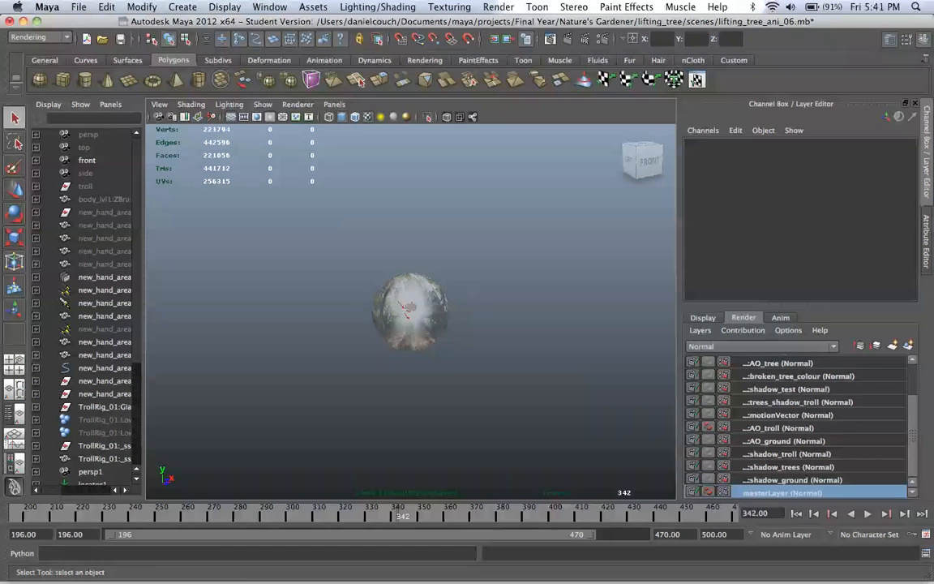
{"action": "scroll", "coordinate": [410, 312], "scroll_direction": "up", "scroll_amount": 8}
{"action": "scroll", "coordinate": [404, 308], "scroll_direction": "up", "scroll_amount": 8}
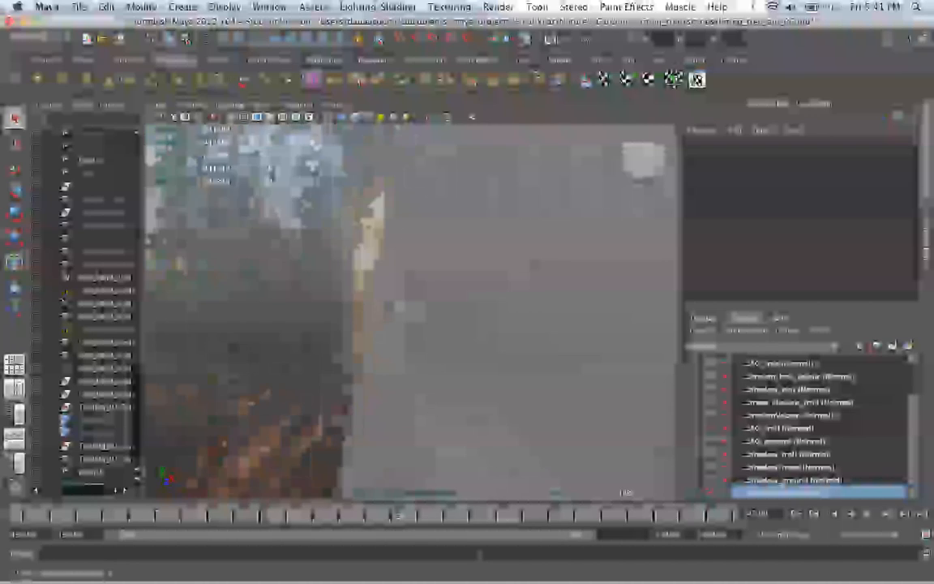
{"action": "scroll", "coordinate": [405, 307], "scroll_direction": "down", "scroll_amount": 4}
{"action": "scroll", "coordinate": [405, 307], "scroll_direction": "down", "scroll_amount": 5}
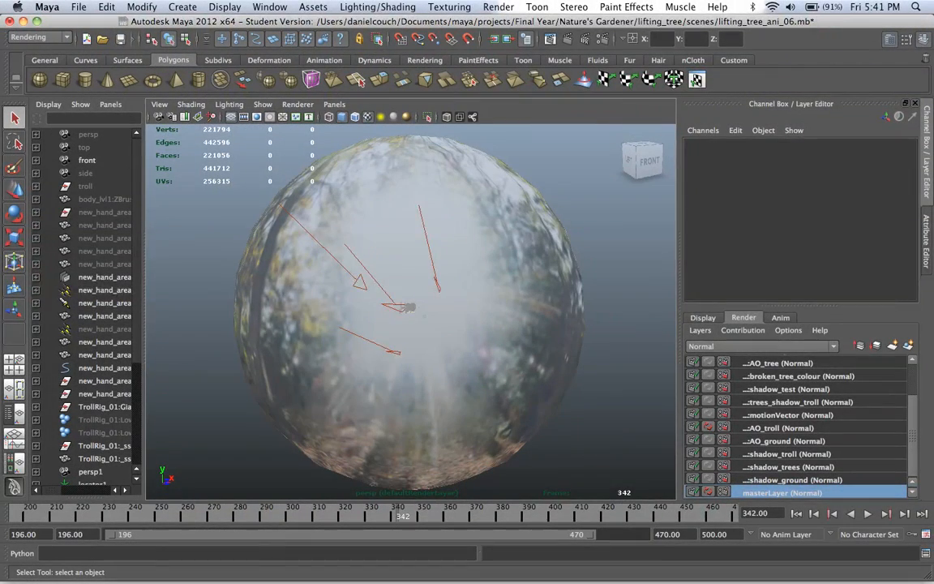
- Select the sun directional light and review its shadow settings, including the raytrace shadow attributes
{"action": "left_click", "coordinate": [359, 283]}
{"action": "key", "text": "ctrl+a"}
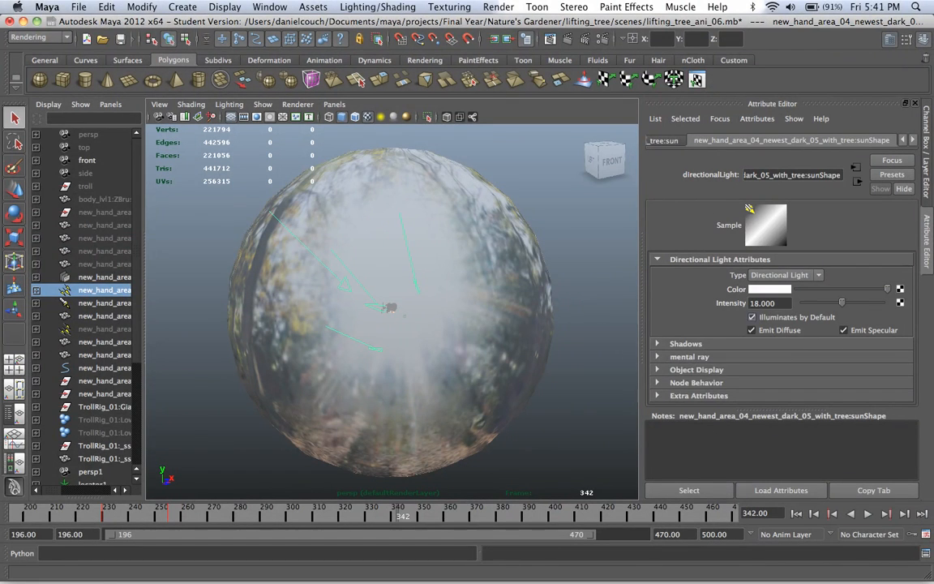
{"action": "left_click", "coordinate": [685, 343]}
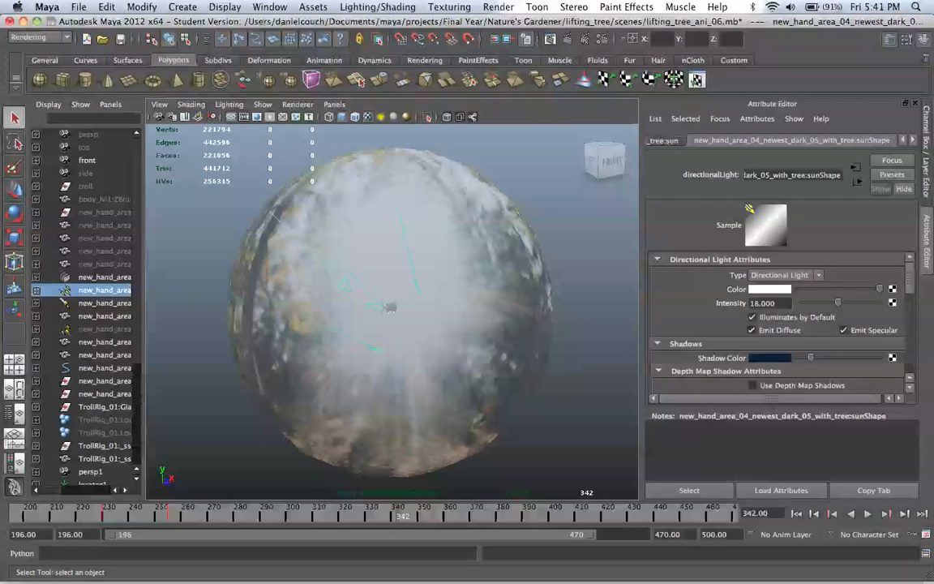
{"action": "scroll", "coordinate": [780, 324], "scroll_direction": "down", "scroll_amount": 3}
{"action": "scroll", "coordinate": [780, 325], "scroll_direction": "up", "scroll_amount": 3}
{"action": "scroll", "coordinate": [780, 325], "scroll_direction": "down", "scroll_amount": 3}
{"action": "scroll", "coordinate": [803, 319], "scroll_direction": "down", "scroll_amount": 3}
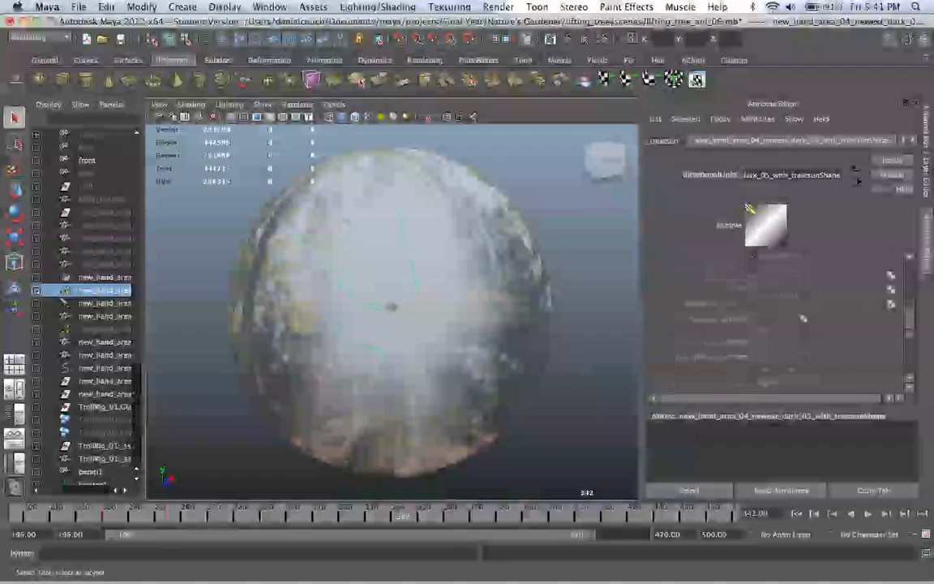
{"action": "scroll", "coordinate": [391, 309], "scroll_direction": "up", "scroll_amount": 10}
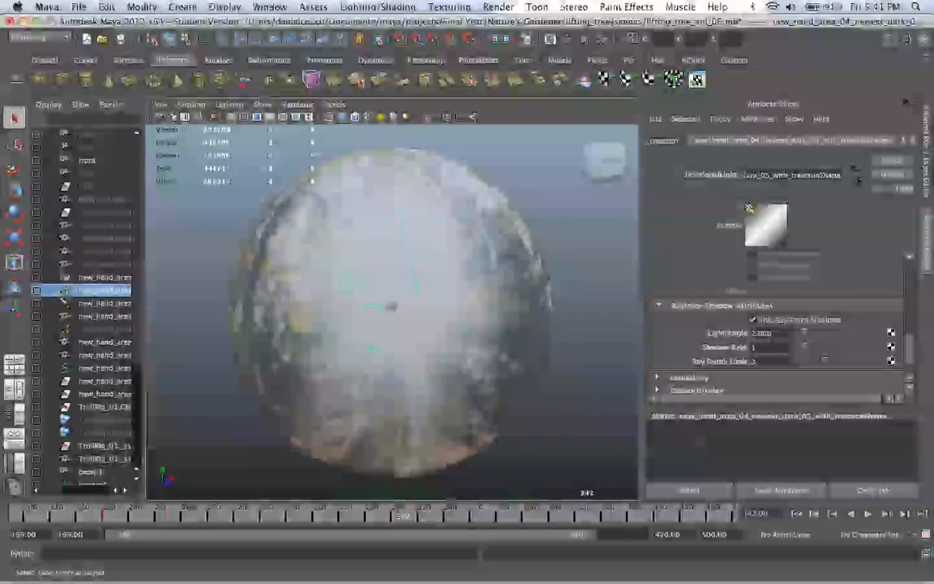
- Look around inside the environment sphere and select the large tree_shade plane beside the trees
{"action": "scroll", "coordinate": [390, 311], "scroll_direction": "up", "scroll_amount": 8}
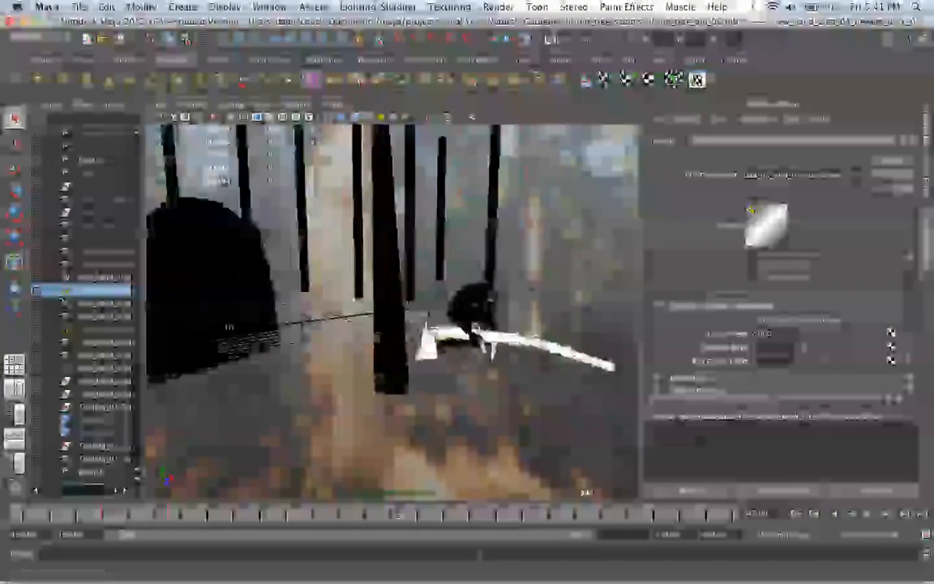
{"action": "scroll", "coordinate": [390, 312], "scroll_direction": "down", "scroll_amount": 5}
{"action": "left_click_drag", "start_coordinate": [405, 316], "coordinate": [385, 312], "text": "alt"}
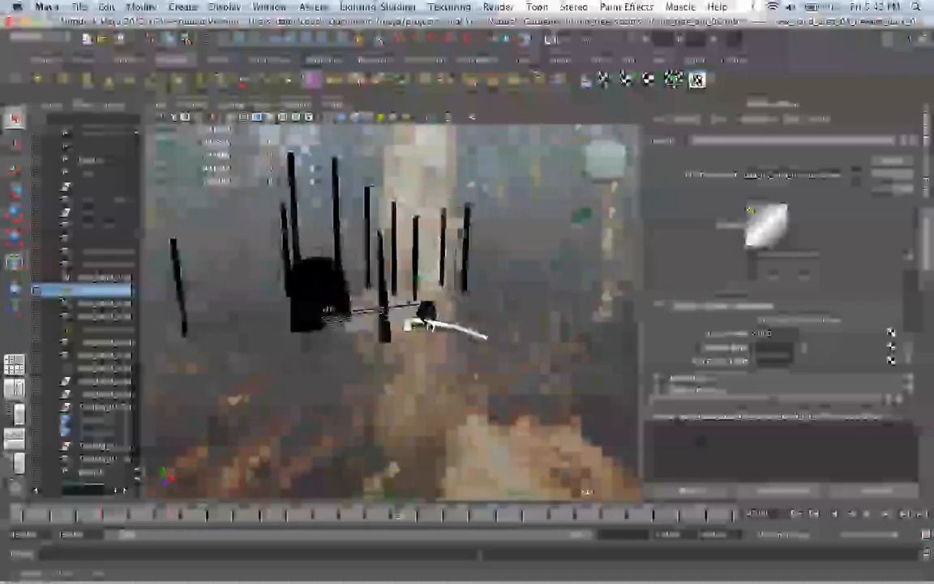
{"action": "scroll", "coordinate": [391, 309], "scroll_direction": "down", "scroll_amount": 10}
{"action": "scroll", "coordinate": [389, 306], "scroll_direction": "up", "scroll_amount": 5}
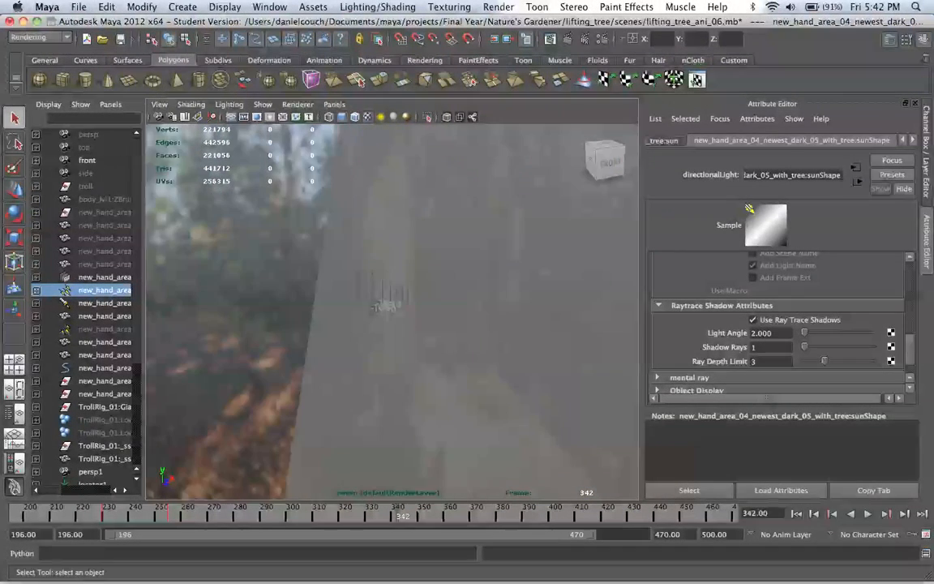
{"action": "scroll", "coordinate": [391, 307], "scroll_direction": "up", "scroll_amount": 5}
{"action": "left_click", "coordinate": [518, 311]}
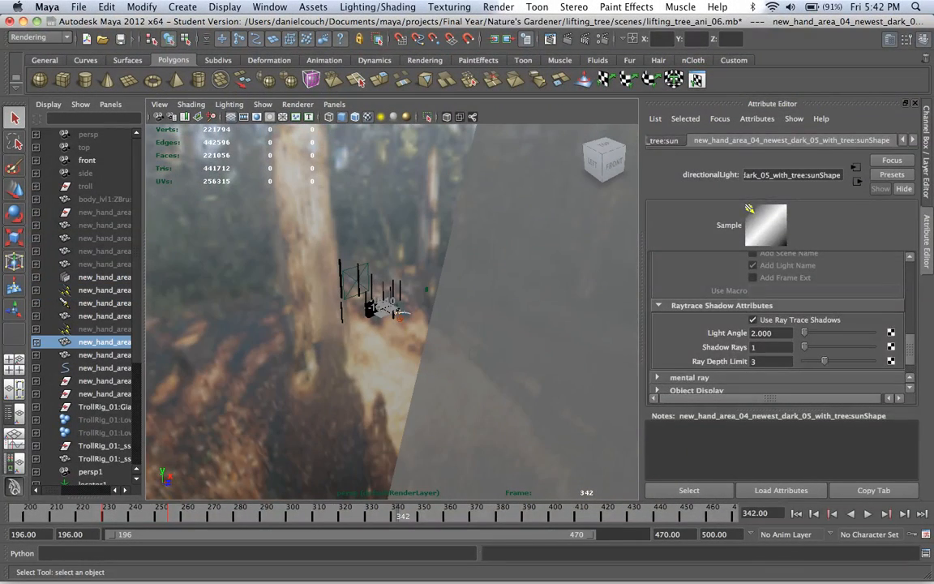
- Examine the tree_shade plane's position relative to the lights, trees, troll and fallen tree from several angles
{"action": "scroll", "coordinate": [399, 313], "scroll_direction": "up", "scroll_amount": 10}
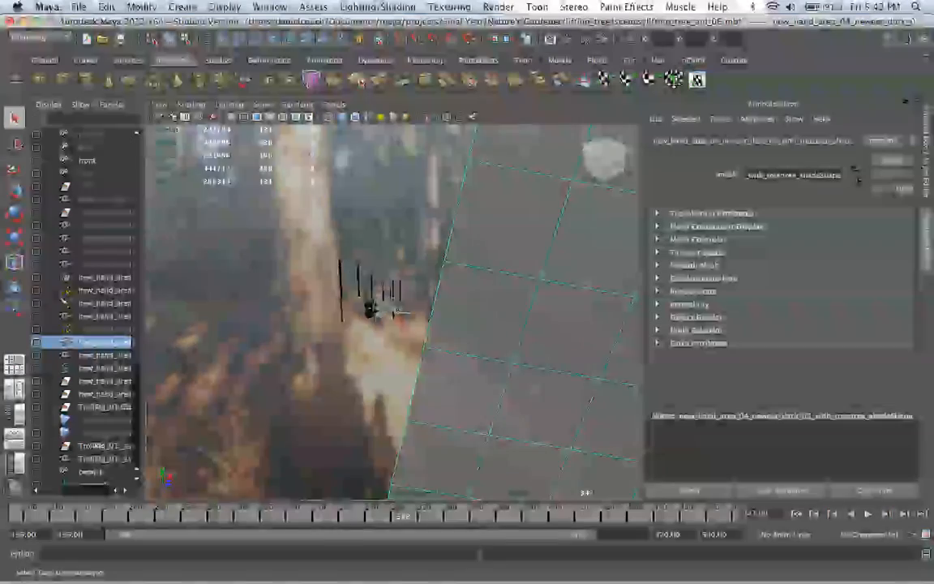
{"action": "scroll", "coordinate": [399, 313], "scroll_direction": "down", "scroll_amount": 12}
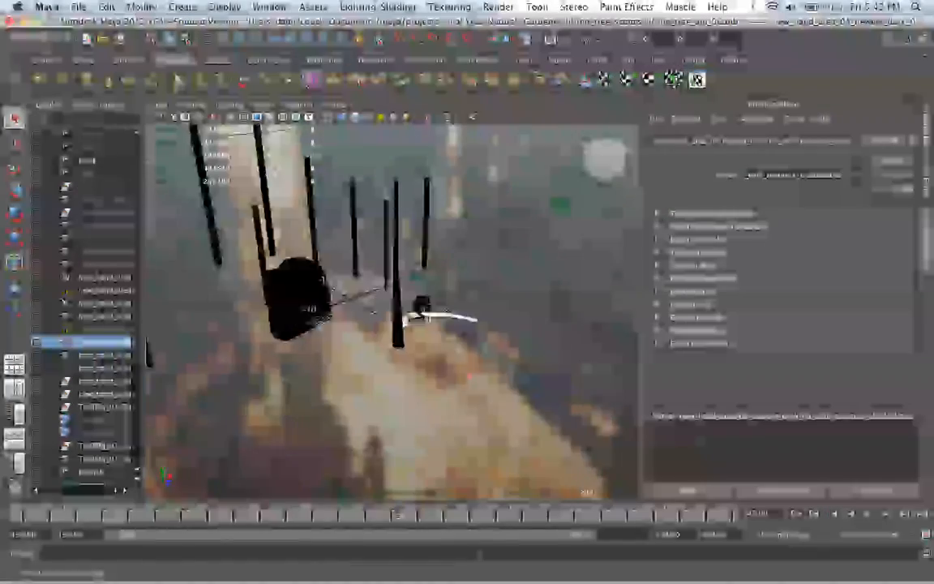
{"action": "scroll", "coordinate": [386, 307], "scroll_direction": "down", "scroll_amount": 3}
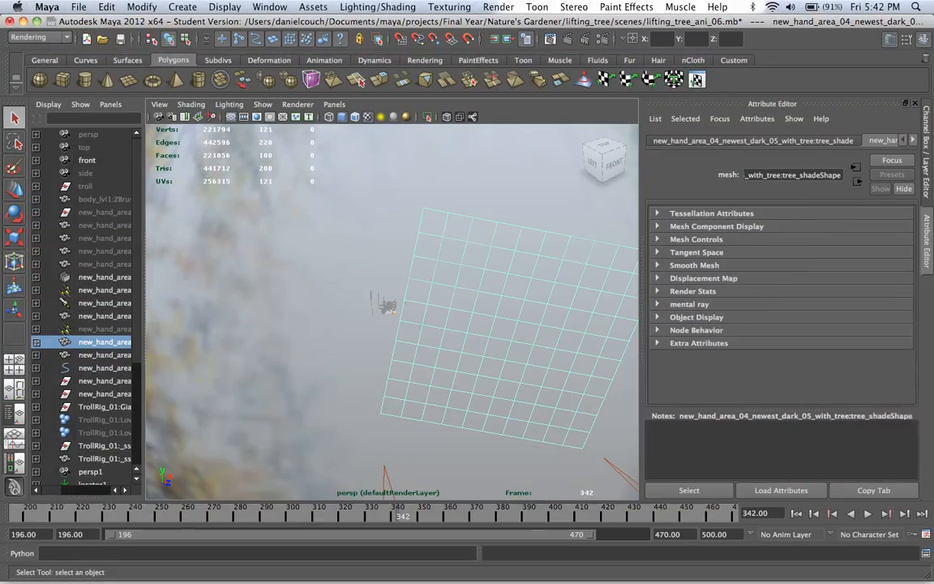
{"action": "left_click_drag", "start_coordinate": [390, 308], "coordinate": [207, 276], "text": "alt"}
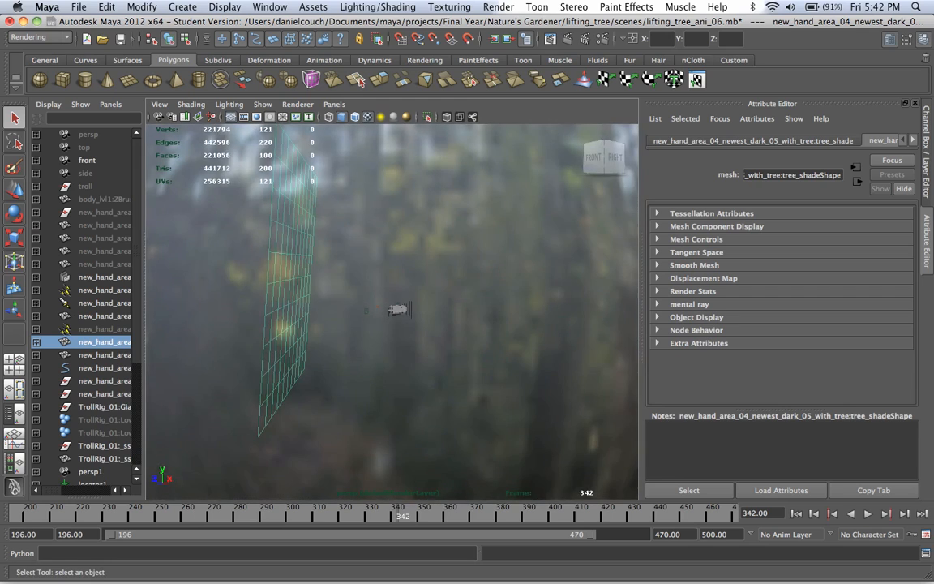
{"action": "scroll", "coordinate": [397, 309], "scroll_direction": "up", "scroll_amount": 6}
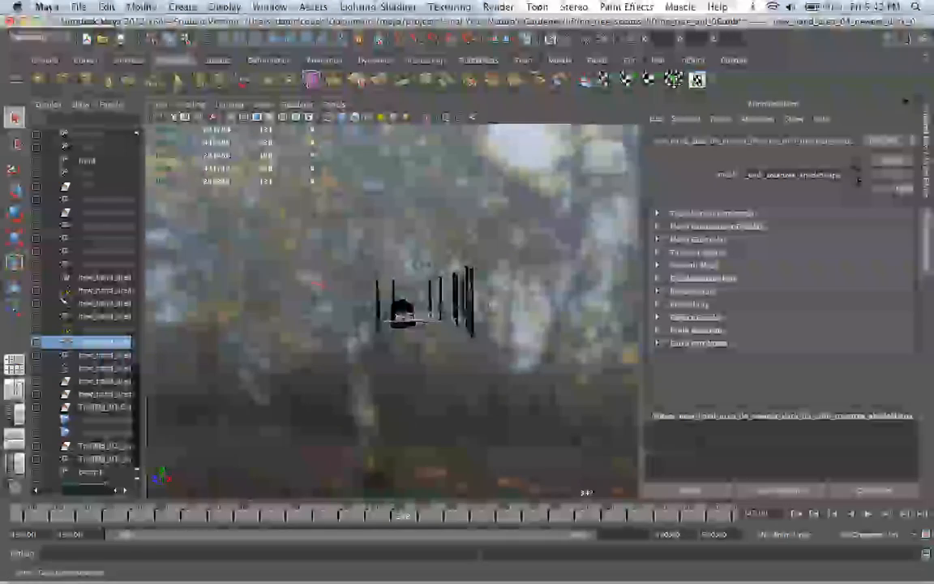
{"action": "scroll", "coordinate": [396, 312], "scroll_direction": "down", "scroll_amount": 6}
{"action": "left_click_drag", "start_coordinate": [394, 308], "coordinate": [387, 307], "text": "alt"}
{"action": "scroll", "coordinate": [390, 308], "scroll_direction": "up", "scroll_amount": 8}
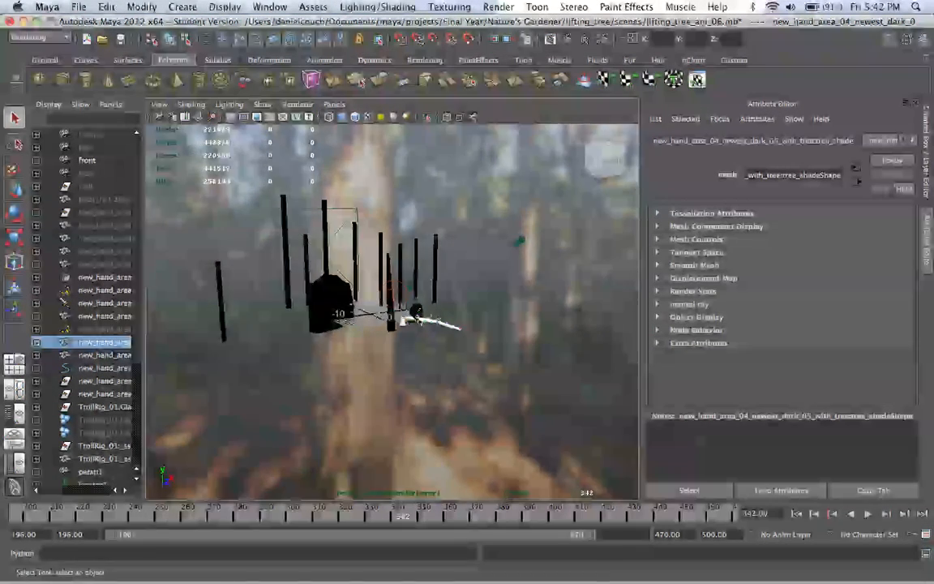
{"action": "scroll", "coordinate": [388, 308], "scroll_direction": "down", "scroll_amount": 10}
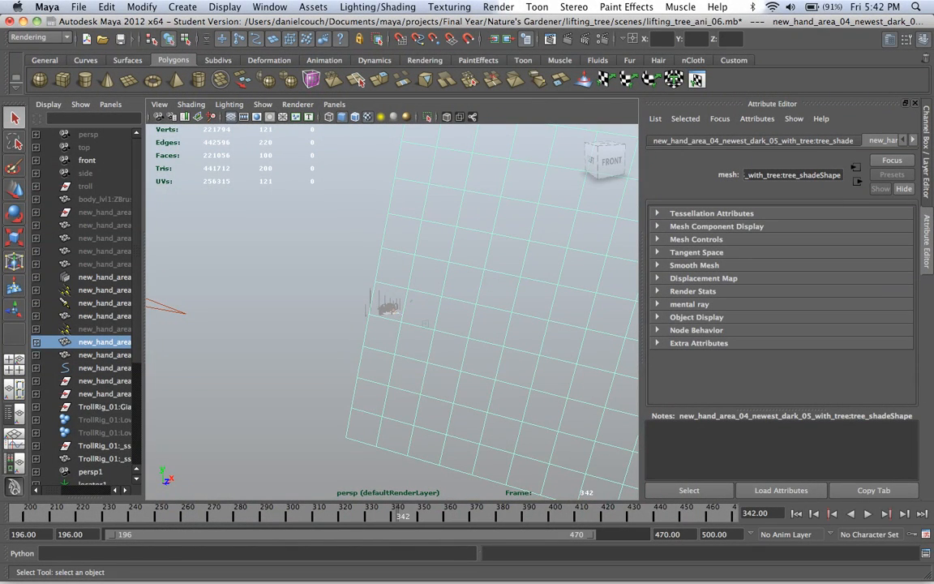
{"action": "scroll", "coordinate": [388, 309], "scroll_direction": "up", "scroll_amount": 10}
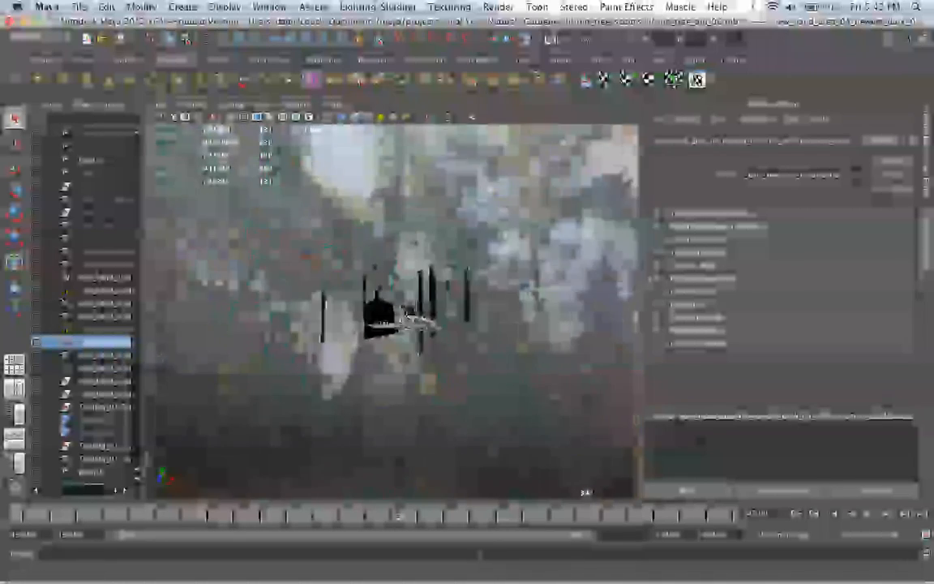
{"action": "scroll", "coordinate": [395, 310], "scroll_direction": "down", "scroll_amount": 10}
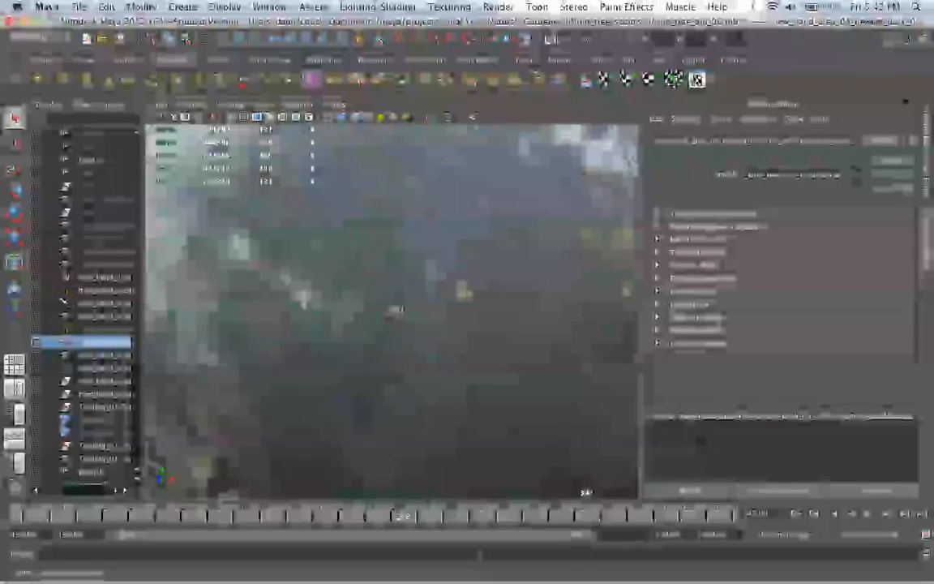
{"action": "scroll", "coordinate": [395, 309], "scroll_direction": "up", "scroll_amount": 10}
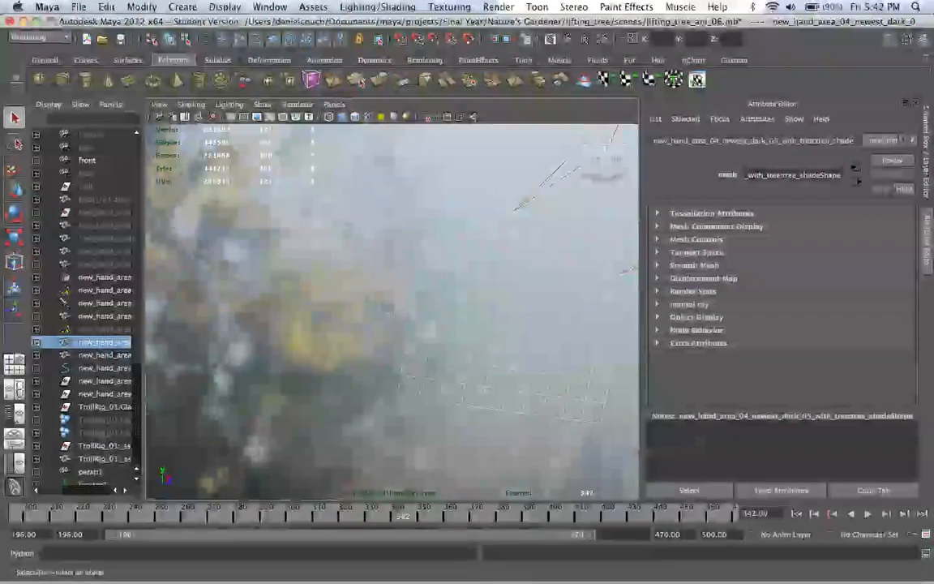
{"action": "scroll", "coordinate": [392, 310], "scroll_direction": "up", "scroll_amount": 6}
{"action": "scroll", "coordinate": [393, 310], "scroll_direction": "down", "scroll_amount": 4}
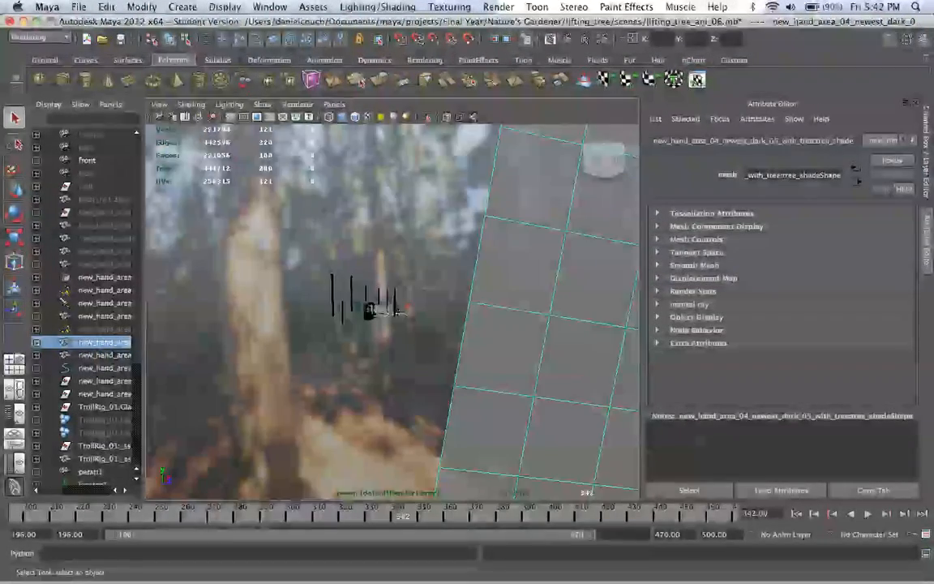
{"action": "scroll", "coordinate": [398, 309], "scroll_direction": "up", "scroll_amount": 8}
{"action": "scroll", "coordinate": [410, 313], "scroll_direction": "down", "scroll_amount": 6}
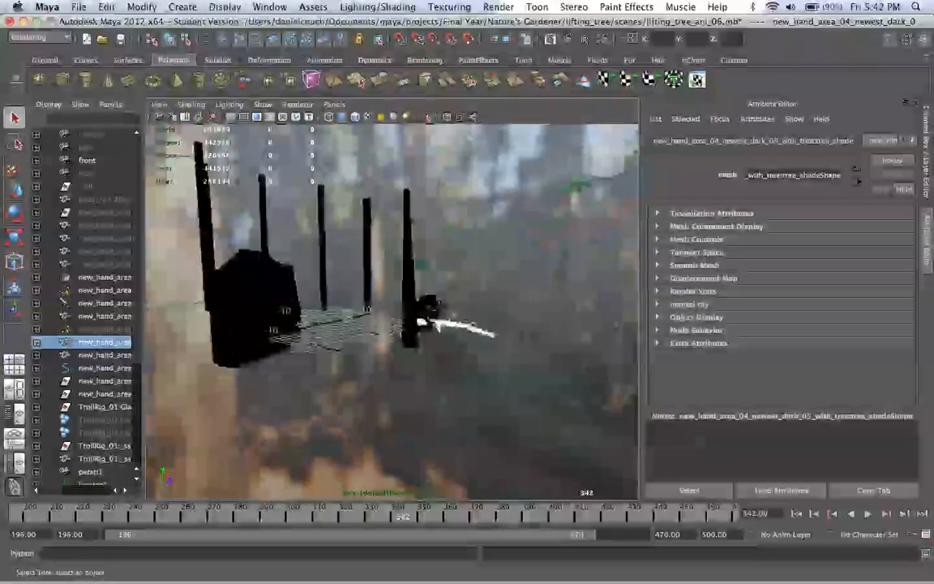
{"action": "scroll", "coordinate": [410, 315], "scroll_direction": "down", "scroll_amount": 8}
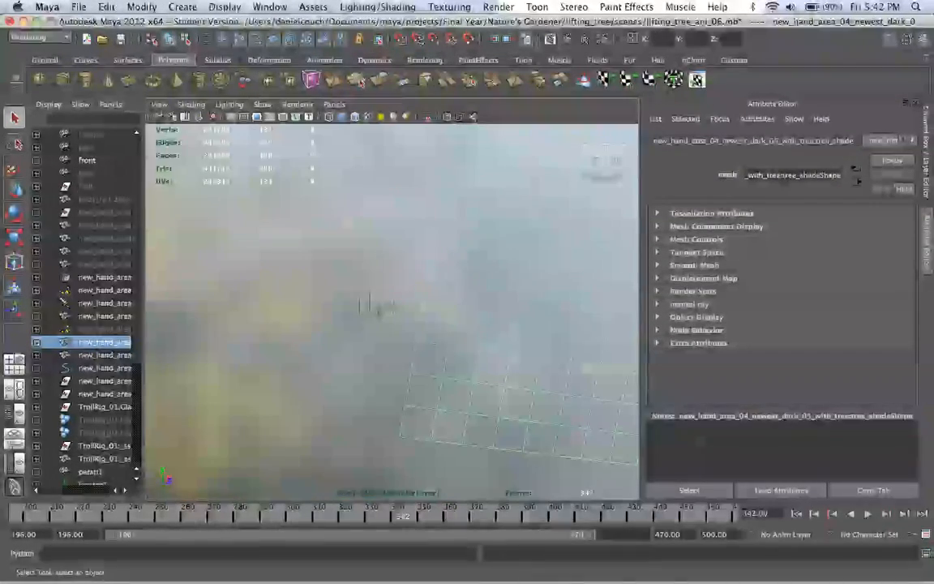
{"action": "scroll", "coordinate": [410, 314], "scroll_direction": "up", "scroll_amount": 6}
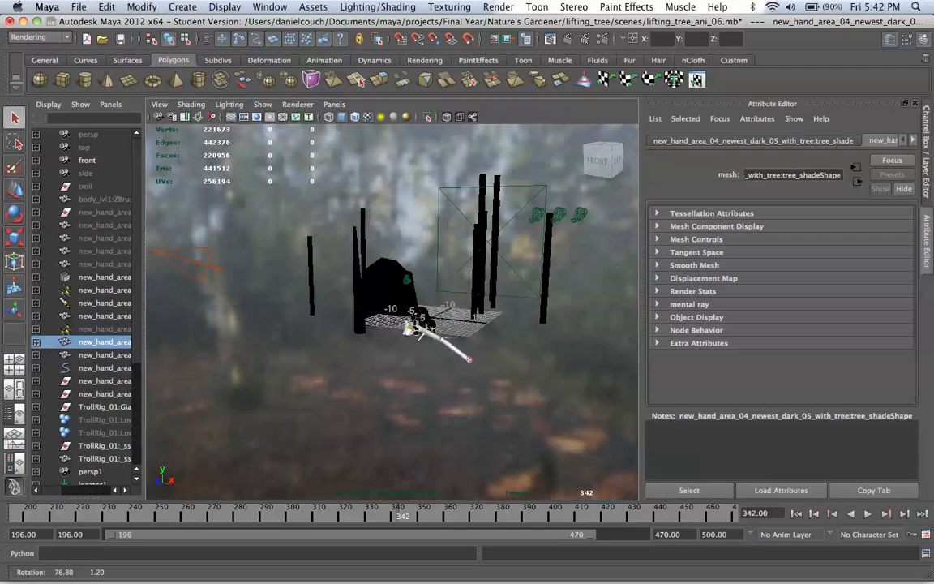
{"action": "scroll", "coordinate": [409, 324], "scroll_direction": "up", "scroll_amount": 3}
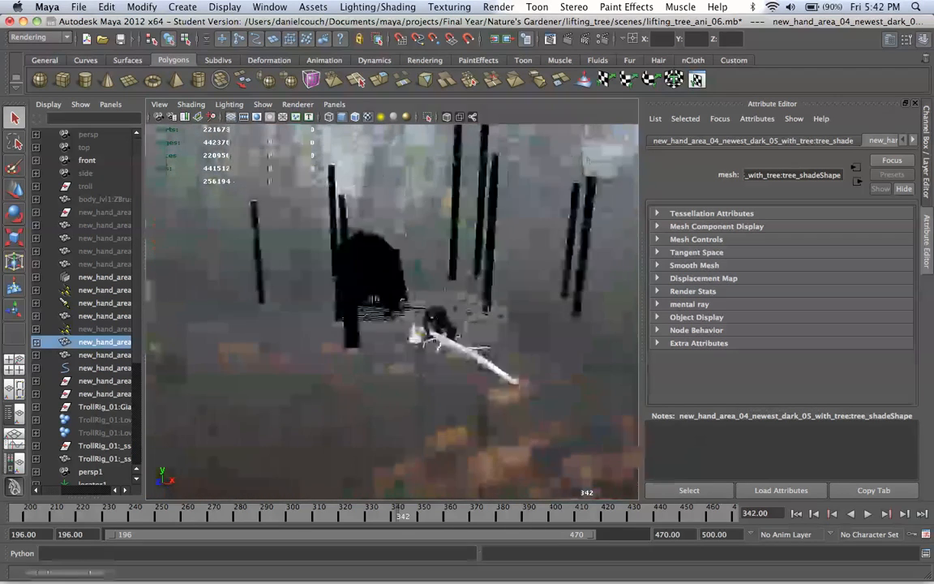
{"action": "scroll", "coordinate": [409, 314], "scroll_direction": "down", "scroll_amount": 10}
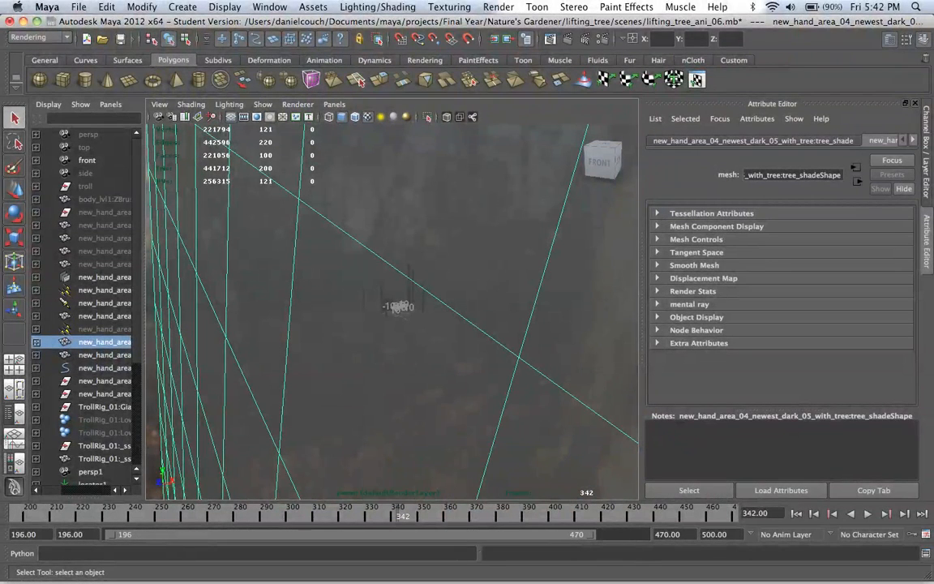
{"action": "scroll", "coordinate": [392, 312], "scroll_direction": "up", "scroll_amount": 10}
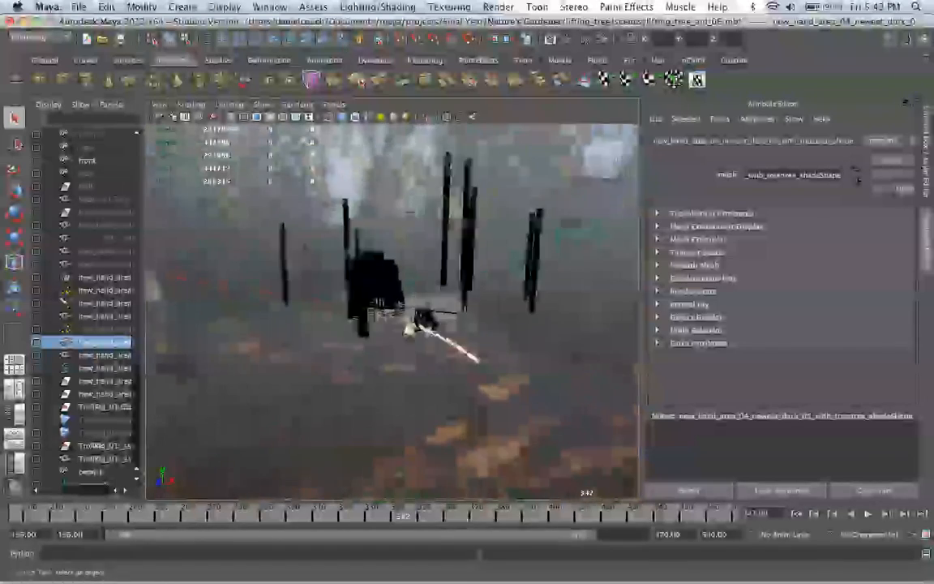
- Examine the scene in the shadow_ground, shadow_trees, shadow_troll, AO_ground and shadow_broken_tree_ground render layers in turn
{"action": "left_click_drag", "start_coordinate": [472, 283], "coordinate": [490, 235], "text": "alt"}
{"action": "left_click_drag", "start_coordinate": [305, 369], "coordinate": [348, 384], "text": "alt"}
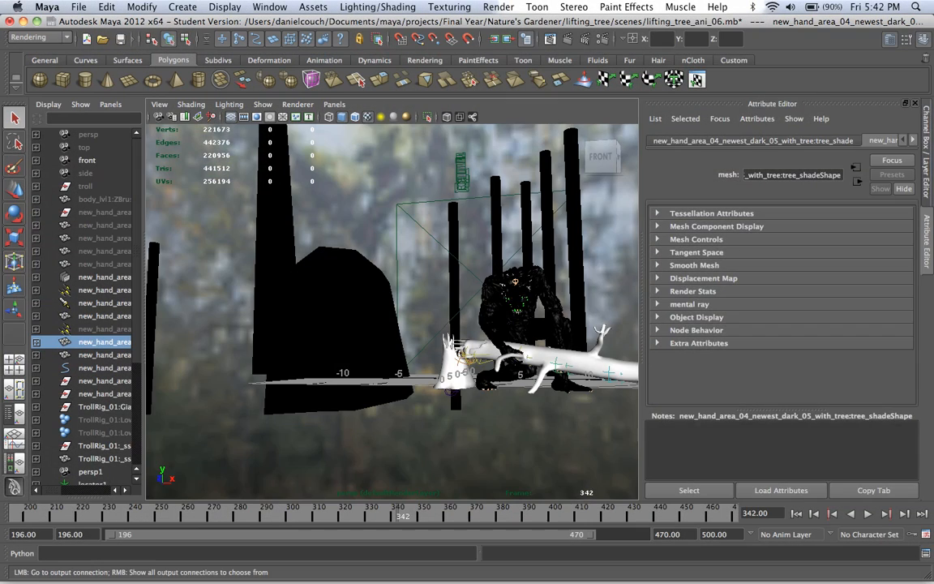
{"action": "key", "text": "ctrl+a"}
{"action": "left_click", "coordinate": [793, 479]}
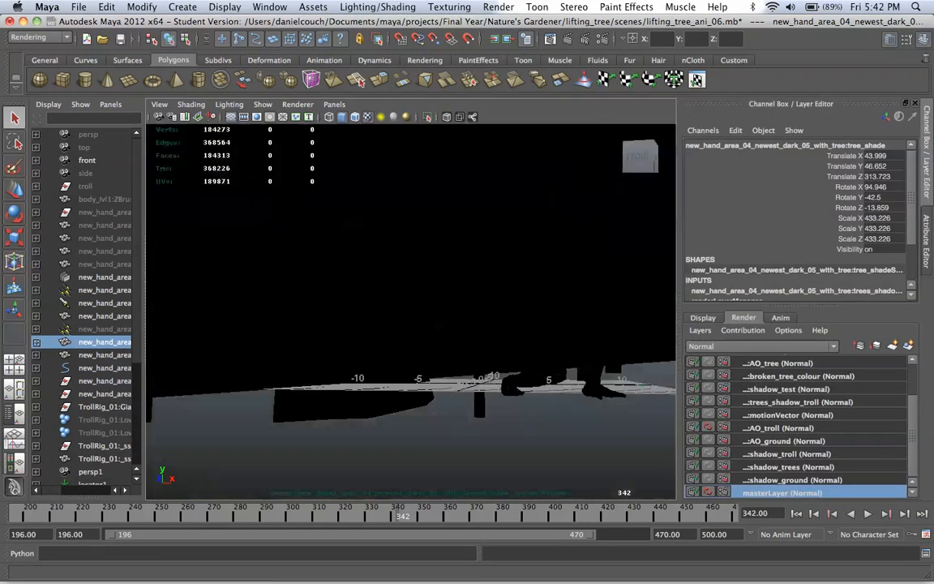
{"action": "left_click", "coordinate": [790, 467]}
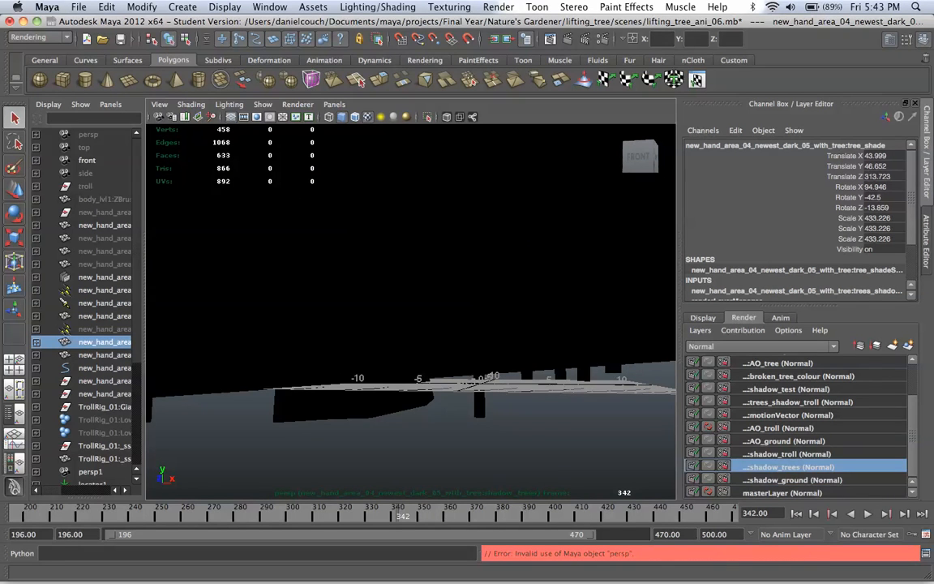
{"action": "left_click", "coordinate": [790, 453]}
{"action": "left_click", "coordinate": [786, 440]}
{"action": "left_click", "coordinate": [792, 479]}
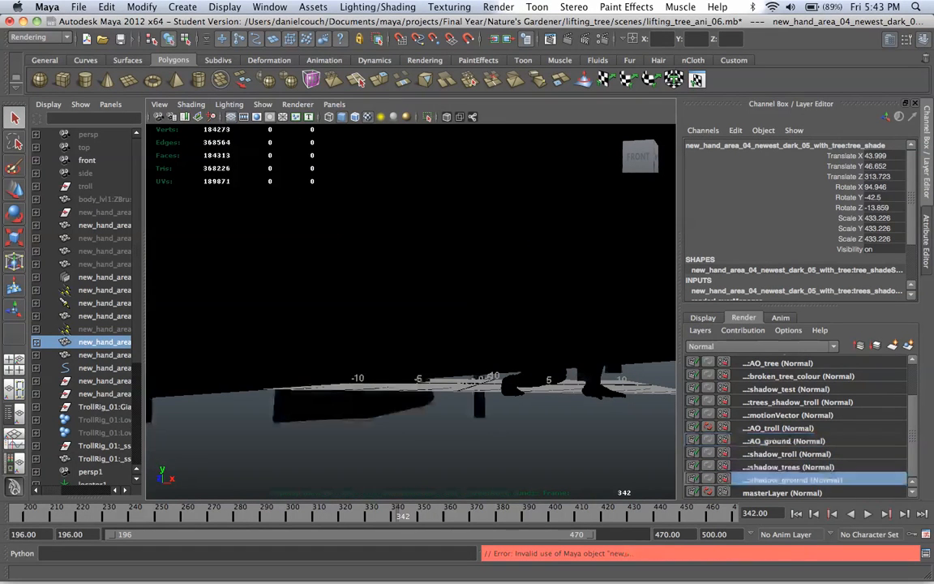
{"action": "scroll", "coordinate": [795, 428], "scroll_direction": "up", "scroll_amount": 4}
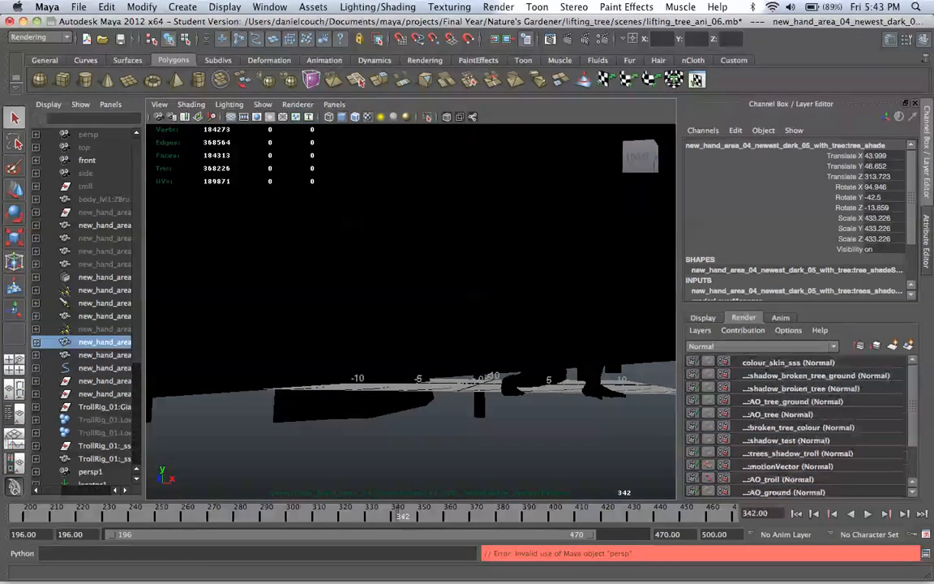
{"action": "left_click", "coordinate": [819, 375]}
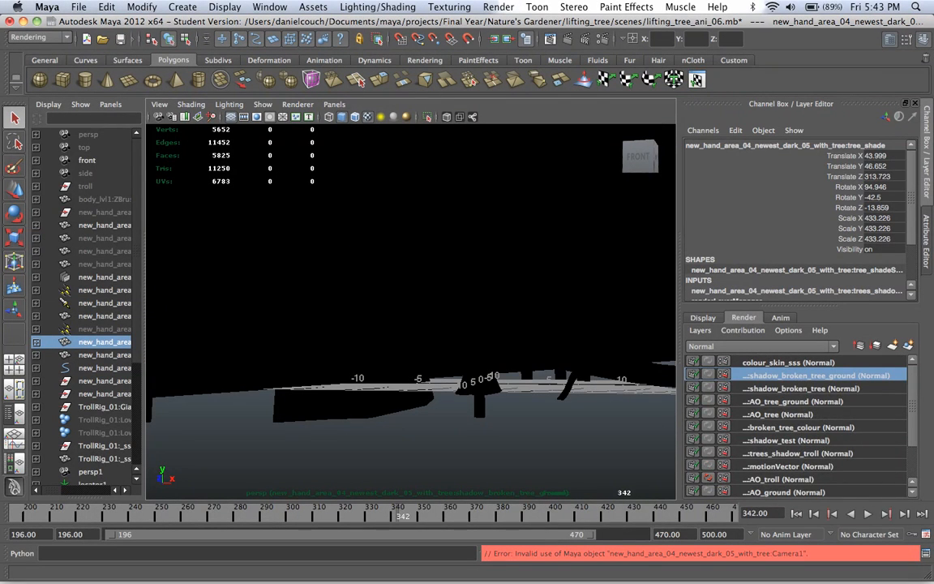
{"action": "right_click", "coordinate": [819, 375]}
- Switch to TextEdit and start a list of the render layers with the line "shadow broken tree ground"
{"action": "key", "text": "F3"}
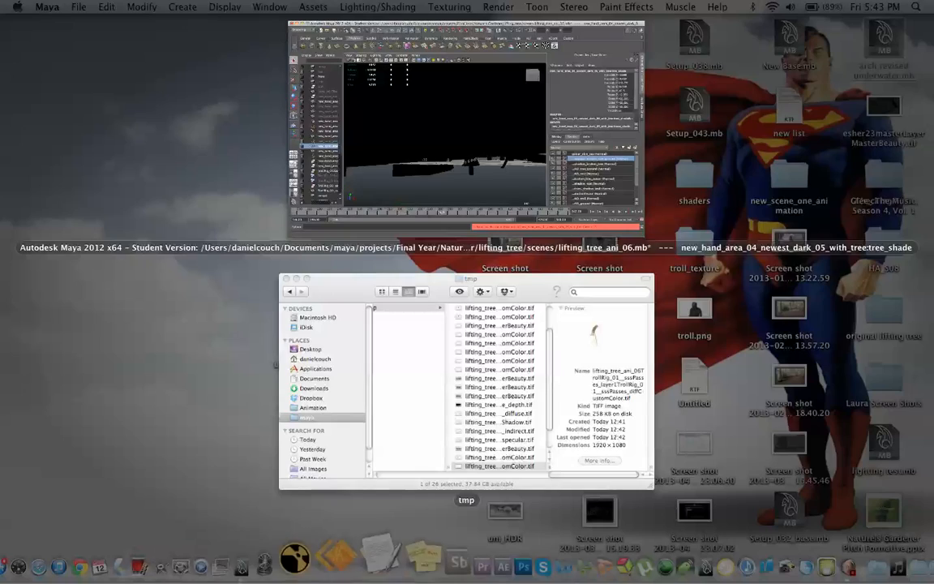
{"action": "left_click", "coordinate": [378, 555]}
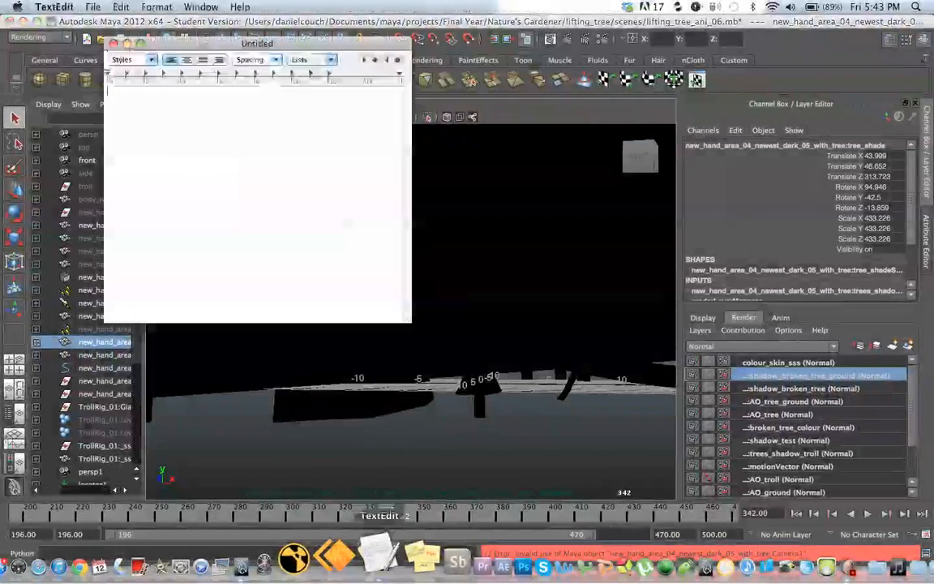
{"action": "type", "text": "sh"}
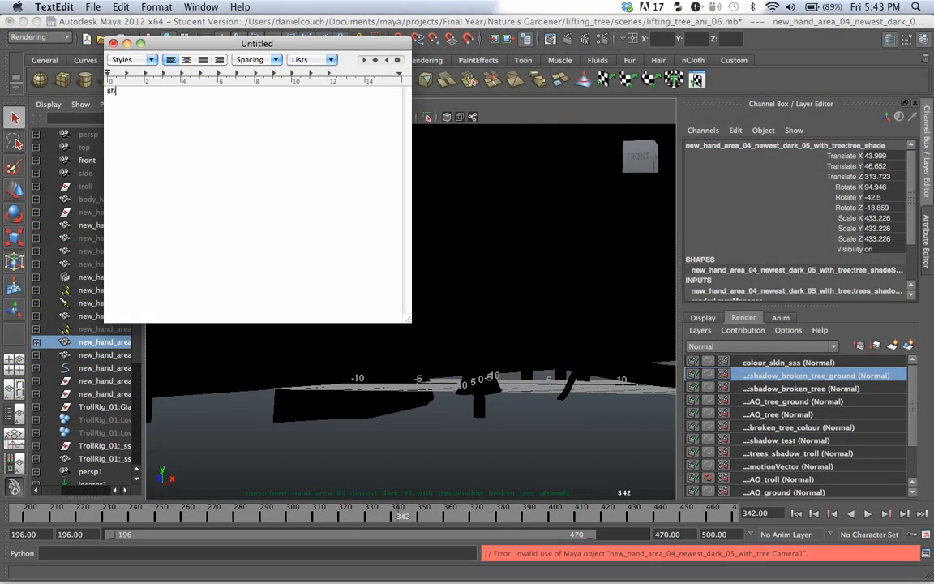
{"action": "type", "text": "adow_brok"}
{"action": "type", "text": "oken "}
{"action": "type", "text": "tree groun"}
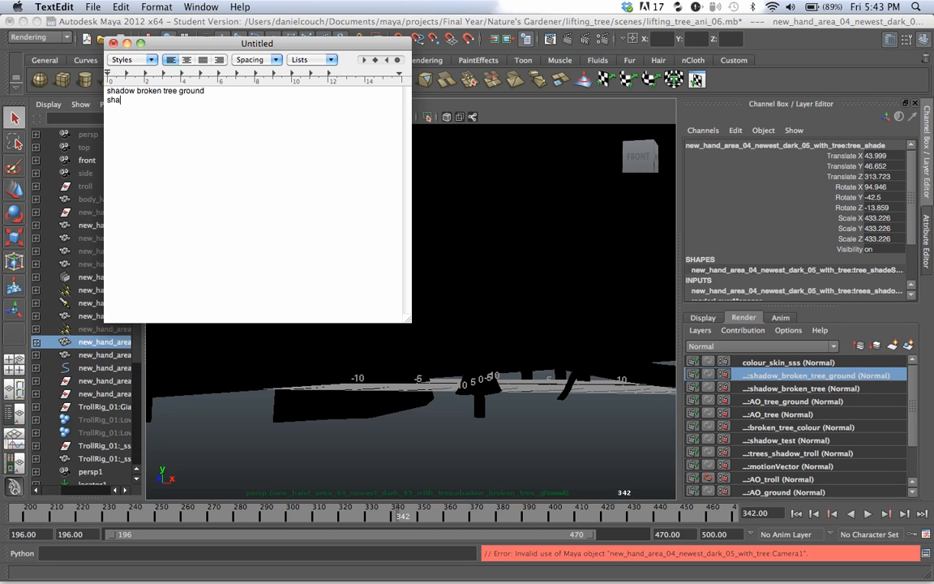
- Add the lines "shadow broken tree" and "ao tree ground" to the layer list
{"action": "type", "text": "dow"}
{"action": "key", "text": "BackSpace"}
{"action": "key", "text": "BackSpace"}
{"action": "key", "text": "BackSpace"}
{"action": "key", "text": "BackSpace"}
{"action": "type", "text": "broken"}
{"action": "type", "text": "round"}
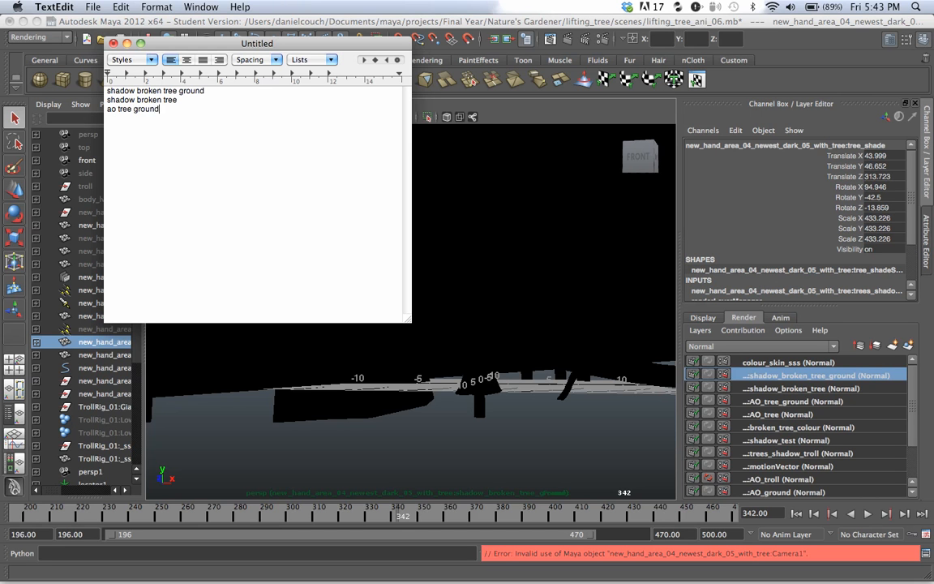
- Continue the list with "ao tree", "broken tree colour", "shadow test", "trees shadow troll" and "motion vector" on separate lines
{"action": "key", "text": "Return"}
{"action": "type", "text": "broken tree colour sha"}
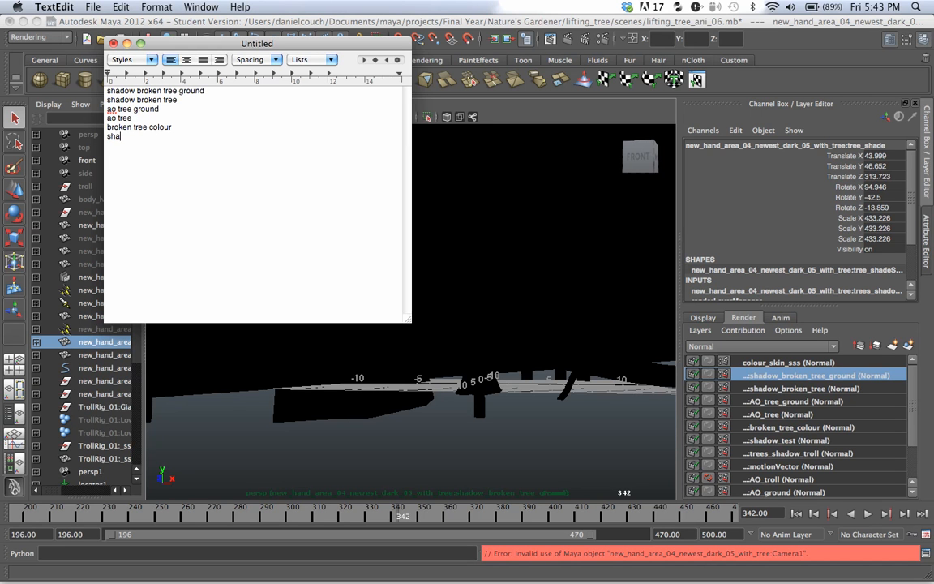
{"action": "type", "text": "dow test"}
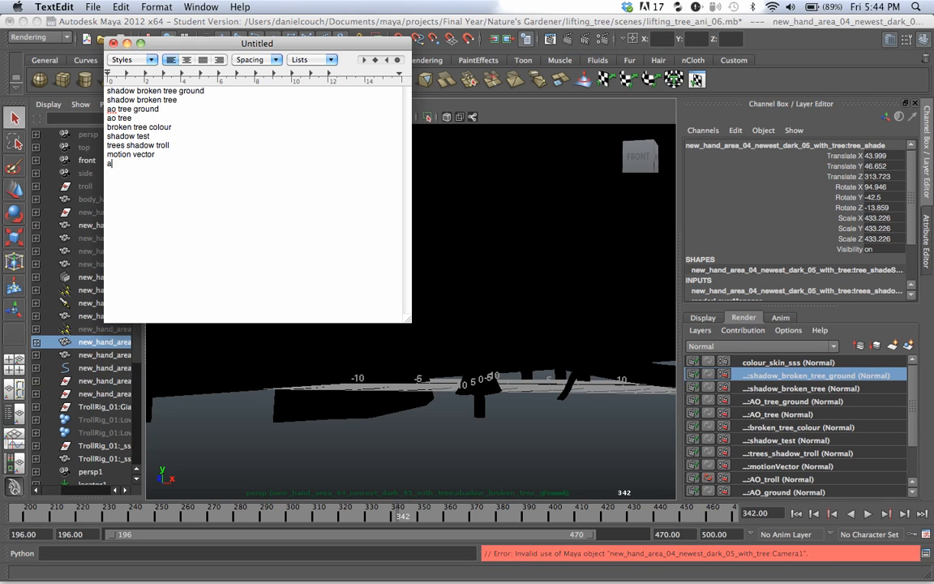
- Complete the list with "ao troll", "ao ground", "shadow troll", "shadow ground", "shadow trees" and "colour sss" on separate lines
{"action": "type", "text": "o tree "}
{"action": "type", "text": "ground"}
{"action": "key", "text": "Return"}
{"action": "type", "text": "shadow "}
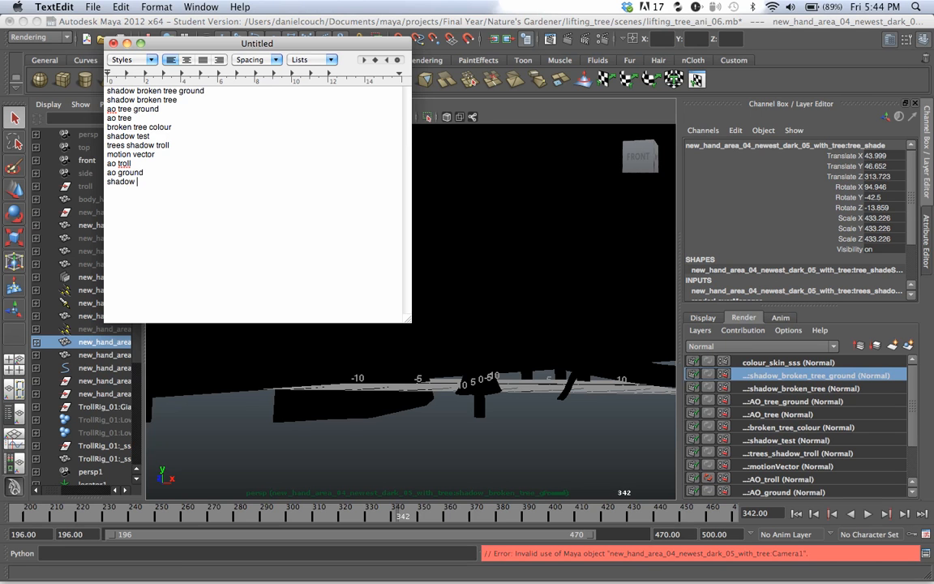
{"action": "type", "text": "shado"}
{"action": "type", "text": "adow"}
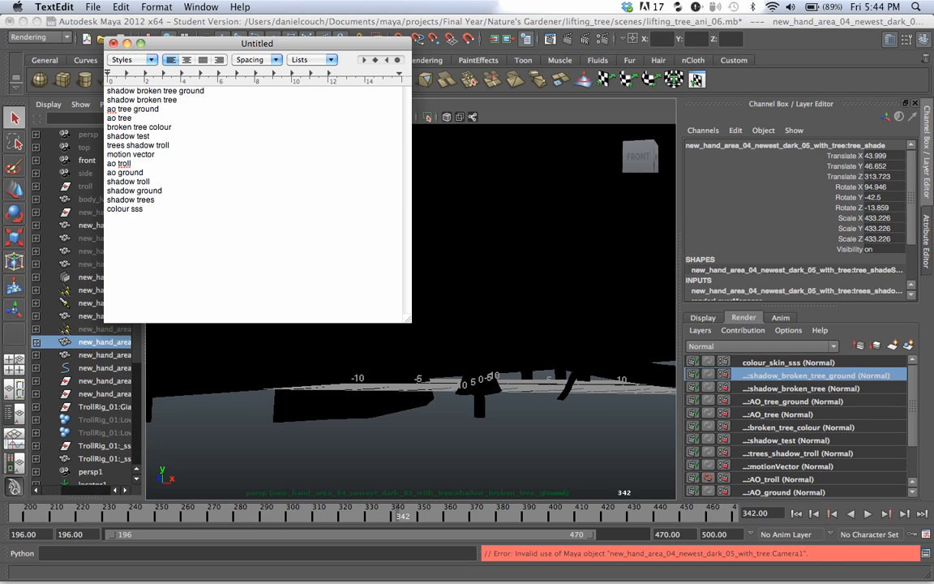
- Switch back to Maya and delete the shadow_ground render layer
{"action": "key", "text": "super+Tab"}
{"action": "scroll", "coordinate": [798, 426], "scroll_direction": "down", "scroll_amount": 4}
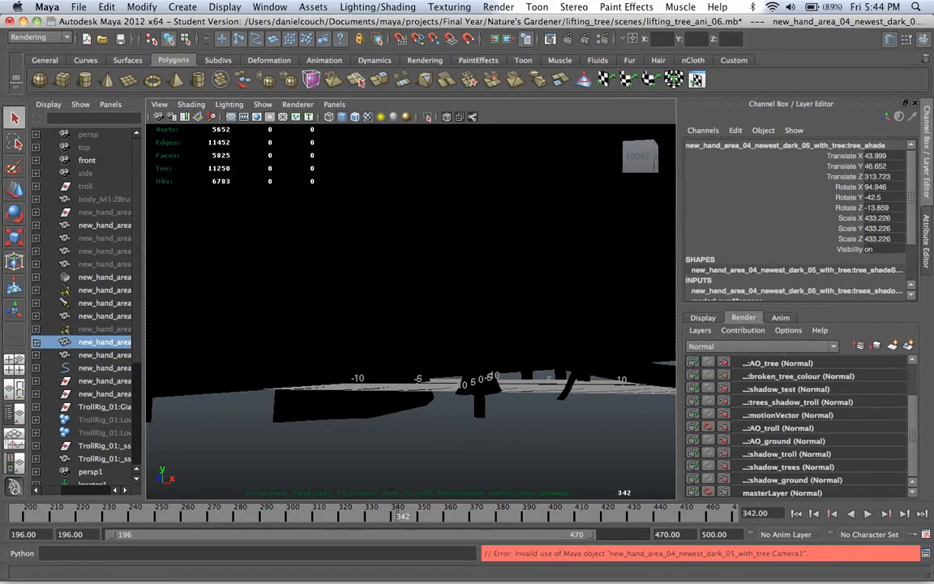
{"action": "left_click", "coordinate": [795, 479]}
{"action": "right_click", "coordinate": [794, 480]}
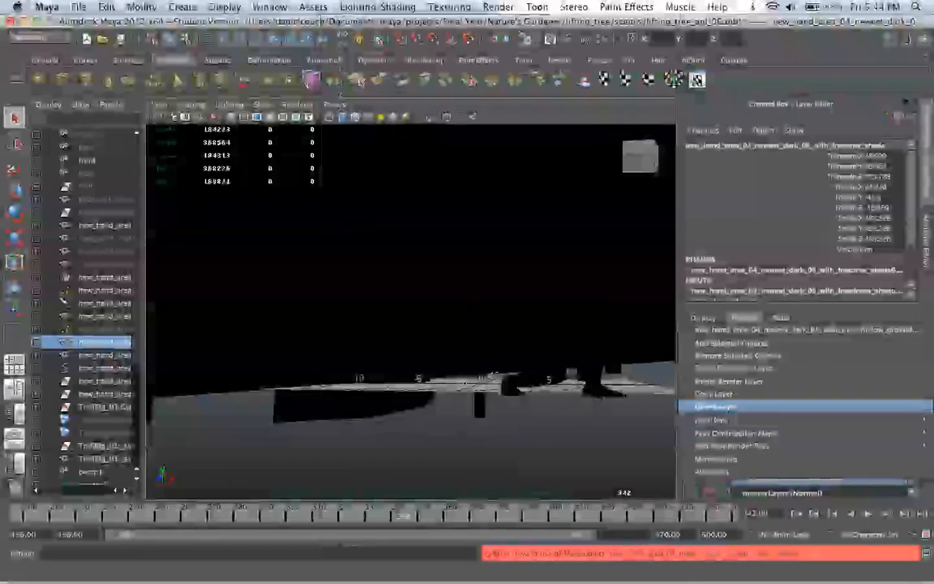
{"action": "left_click", "coordinate": [713, 405]}
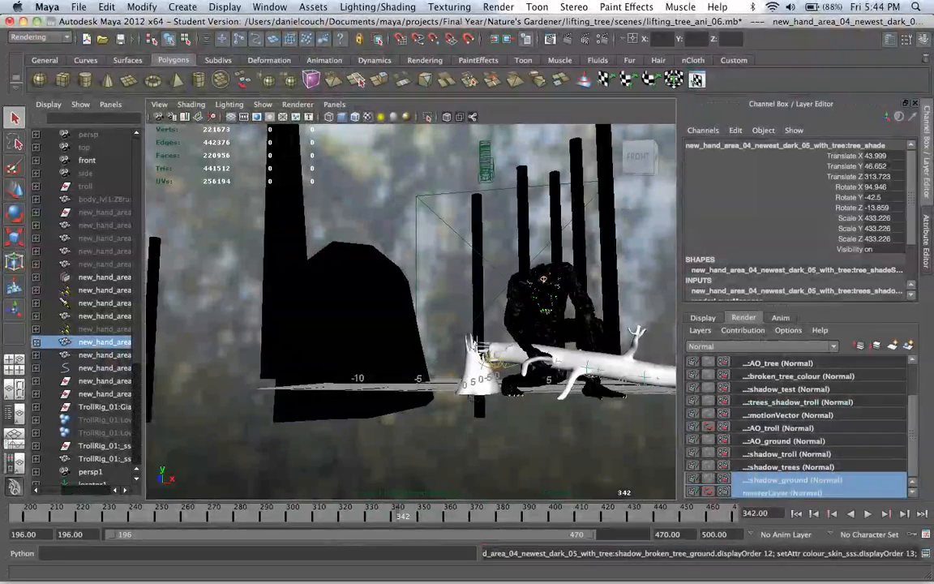
- Delete the AO_troll and motionVector render layers
{"action": "left_click", "coordinate": [794, 479]}
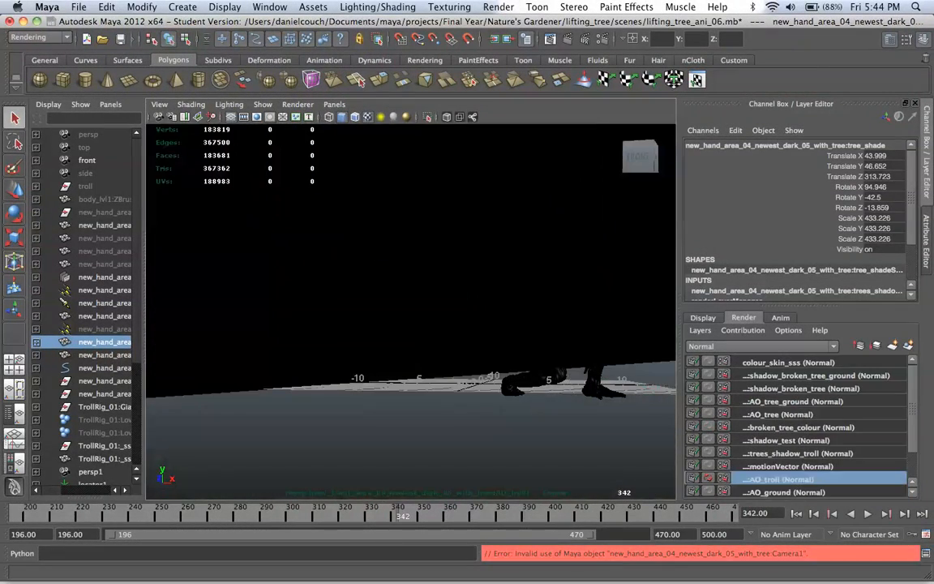
{"action": "right_click", "coordinate": [794, 479]}
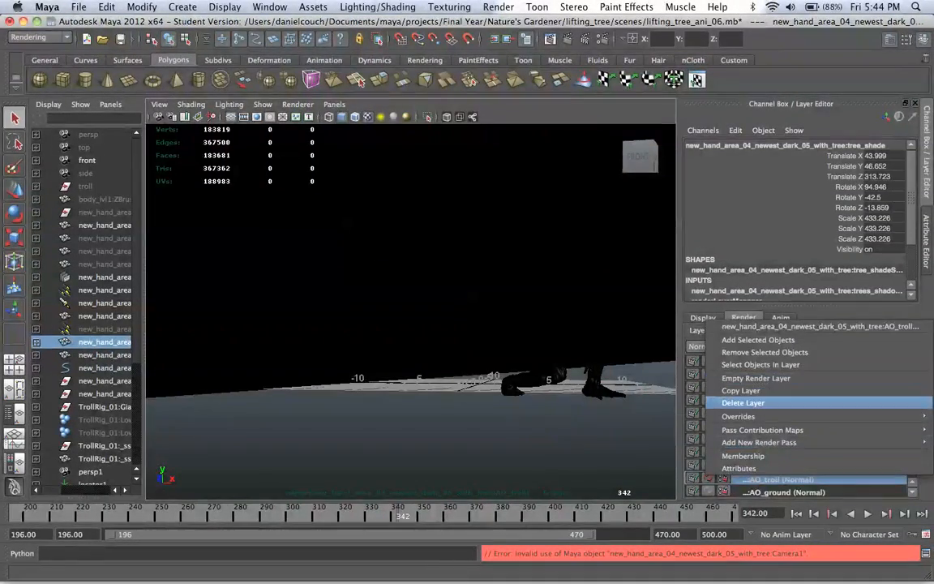
{"action": "left_click", "coordinate": [743, 402]}
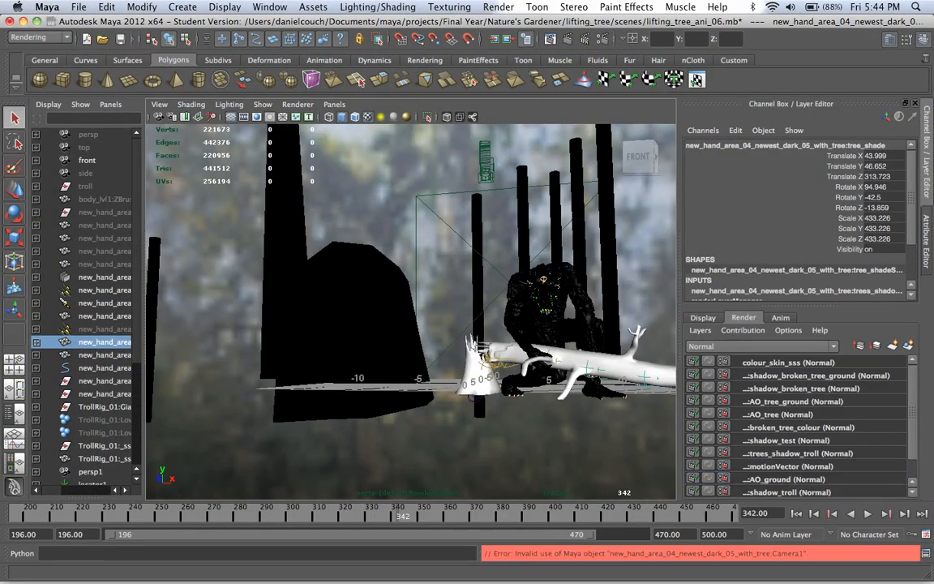
{"action": "left_click", "coordinate": [778, 415]}
{"action": "right_click", "coordinate": [779, 414]}
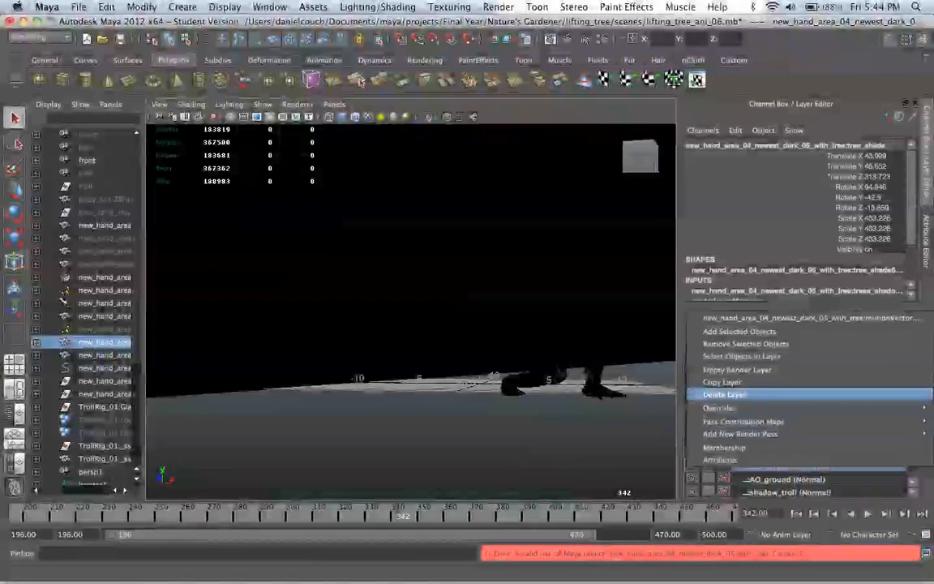
{"action": "left_click", "coordinate": [740, 479]}
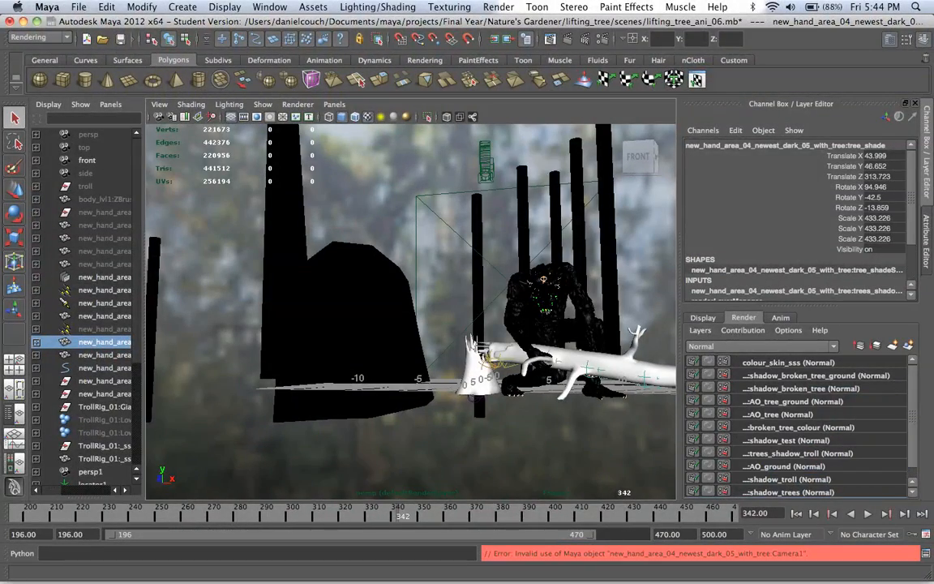
- Delete the trees_shadow_troll render layer and commit AO_ground as the name of the ground occlusion layer
{"action": "left_click", "coordinate": [778, 453]}
{"action": "right_click", "coordinate": [778, 454]}
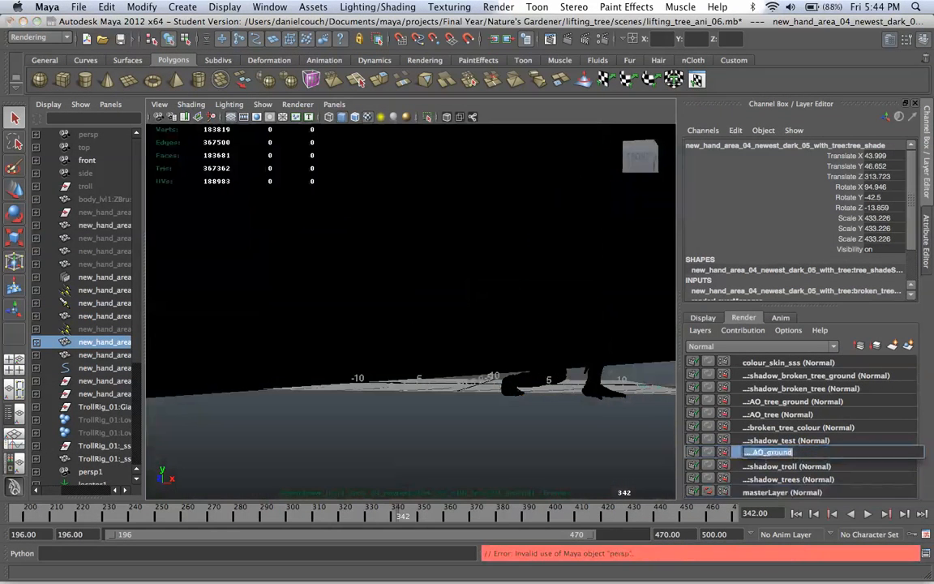
{"action": "double_click", "coordinate": [768, 451]}
{"action": "type", "text": "AO_ground"}
{"action": "key", "text": "Return"}
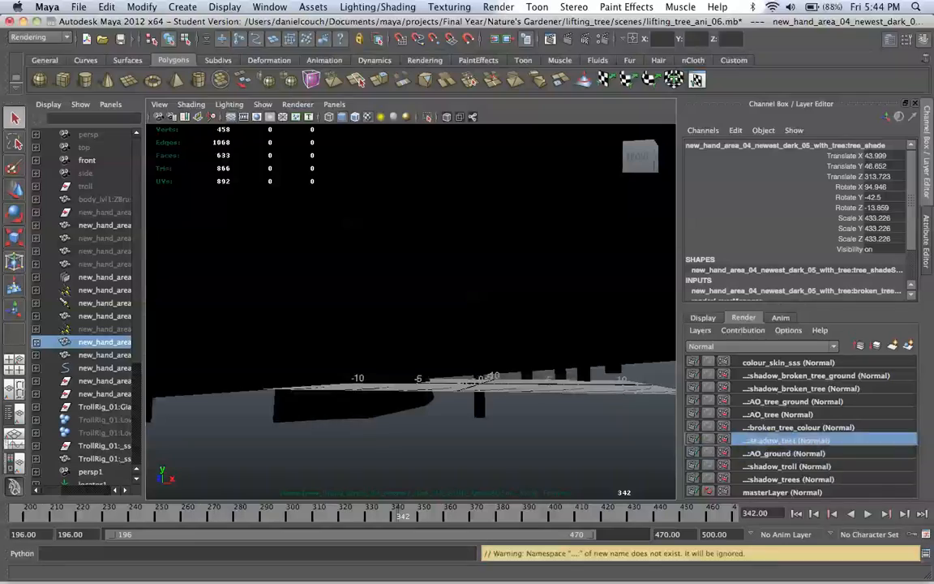
- Delete the broken_tree_colour and AO_tree render layers
{"action": "left_click", "coordinate": [779, 427]}
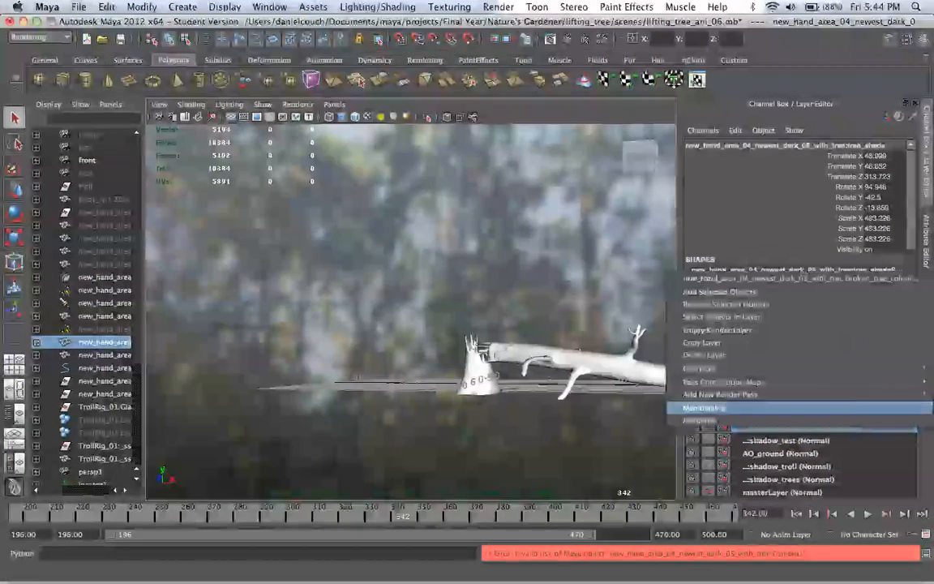
{"action": "right_click", "coordinate": [779, 427]}
{"action": "left_click", "coordinate": [704, 355]}
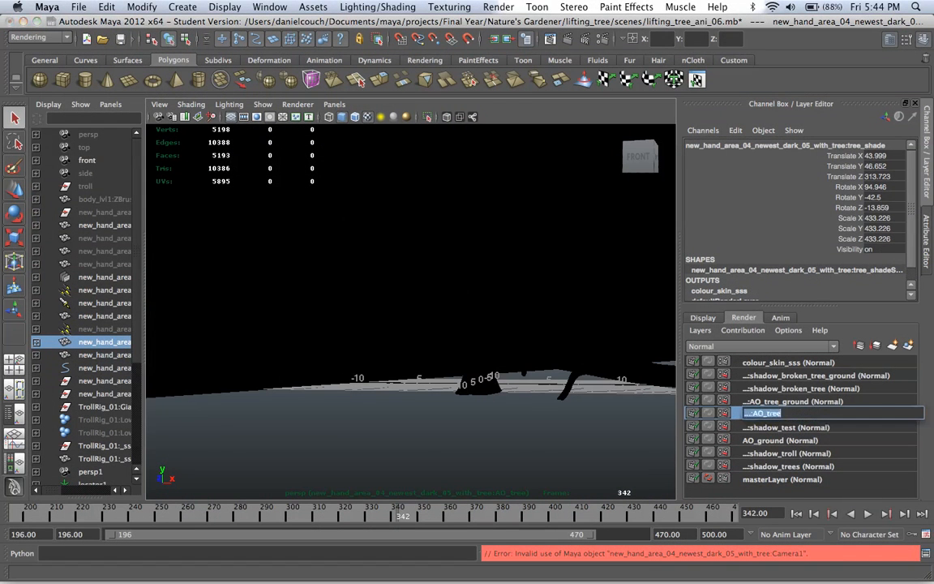
{"action": "key", "text": "Return"}
{"action": "right_click", "coordinate": [811, 414]}
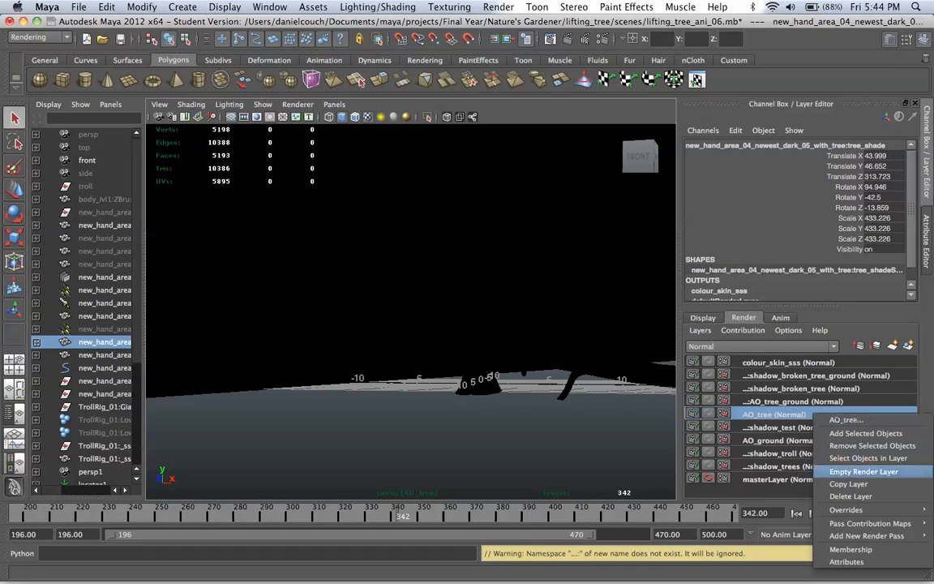
{"action": "left_click", "coordinate": [850, 496]}
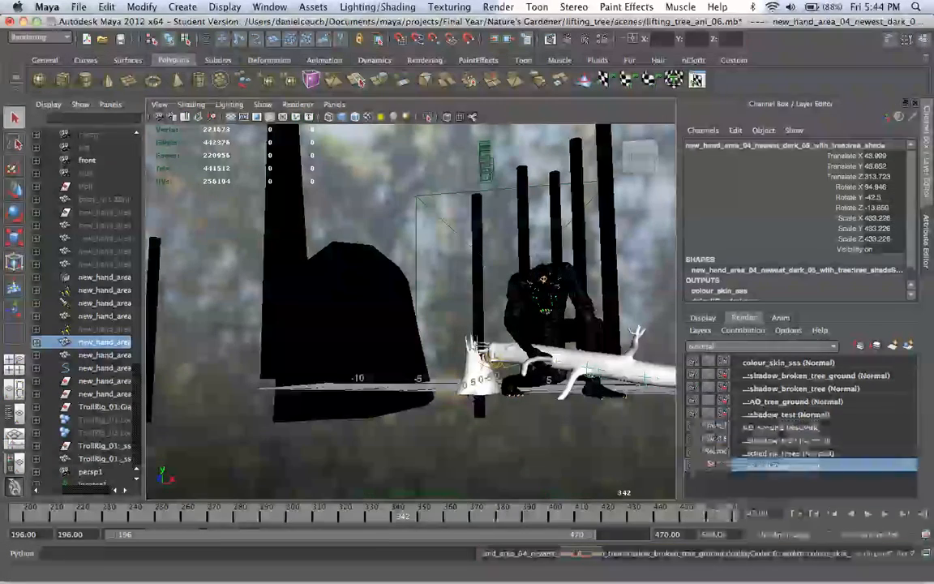
- Delete the shadow_test, shadow_broken_tree_ground, AO_tree_ground and AO_ground render layers
{"action": "right_click", "coordinate": [779, 375]}
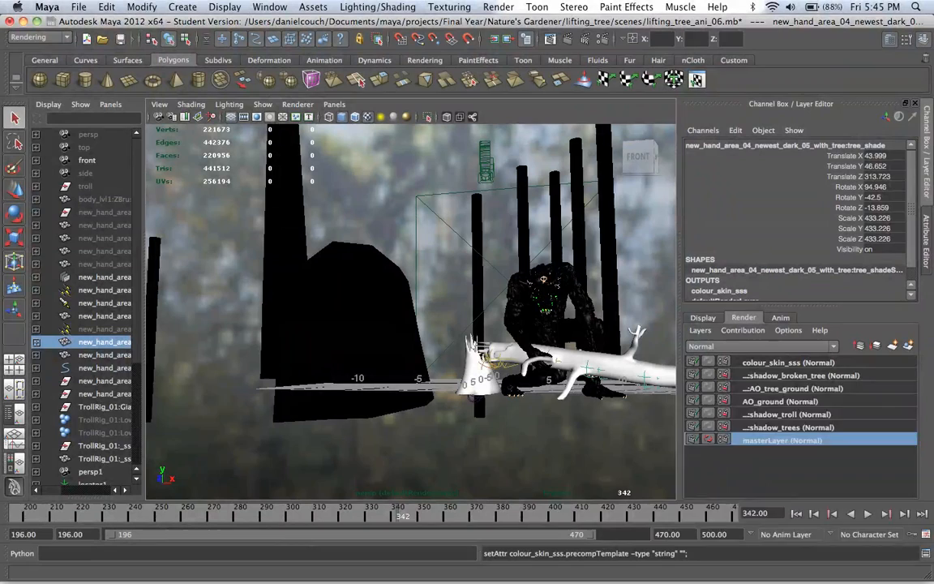
{"action": "right_click", "coordinate": [694, 388]}
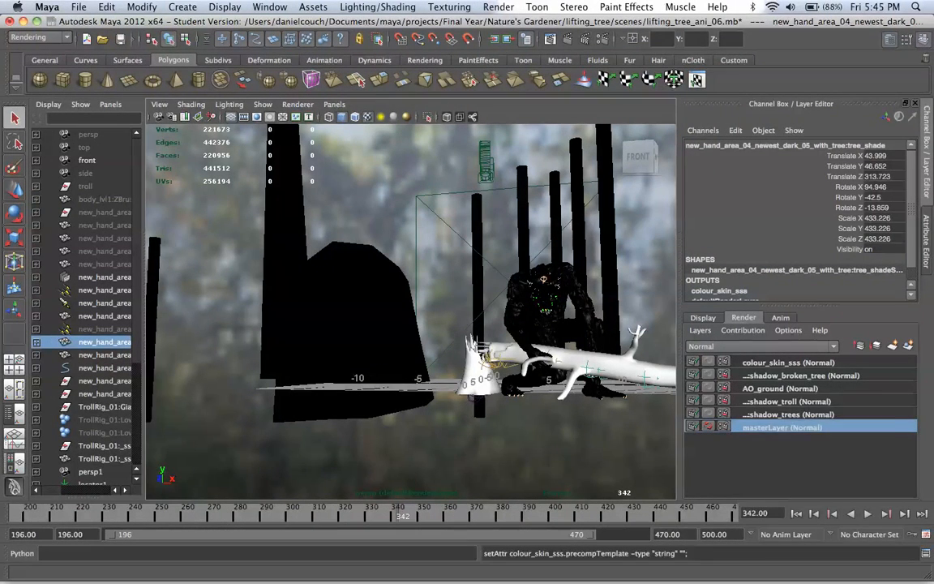
{"action": "right_click", "coordinate": [777, 390]}
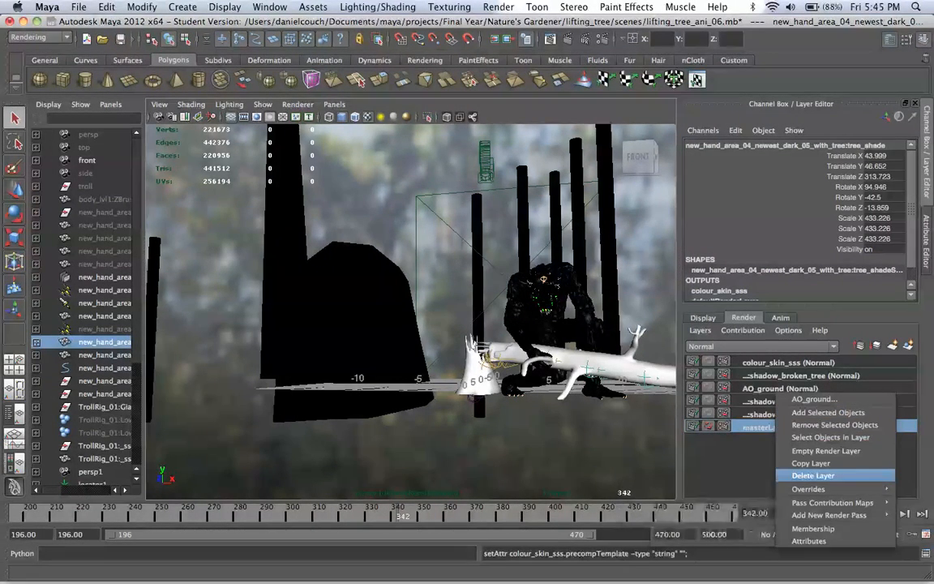
{"action": "left_click", "coordinate": [813, 475]}
- Delete the shadow_broken_tree and shadow_trees render layers
{"action": "right_click", "coordinate": [777, 375]}
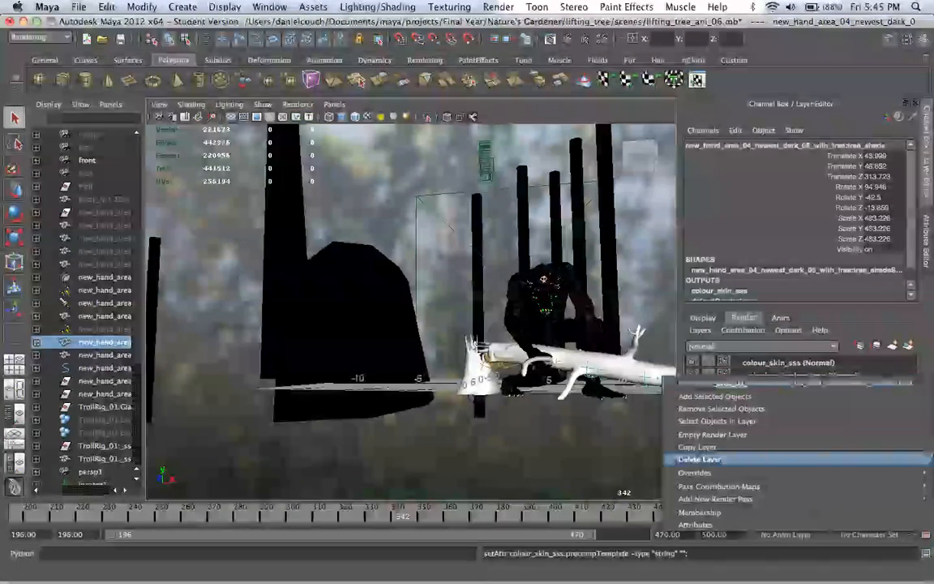
{"action": "left_click", "coordinate": [706, 459]}
{"action": "right_click", "coordinate": [713, 388]}
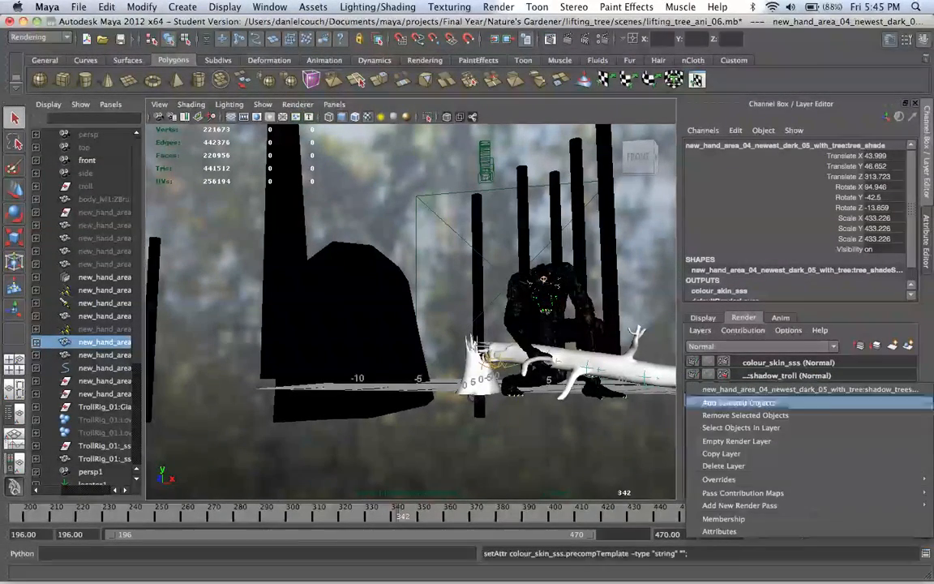
{"action": "left_click", "coordinate": [713, 465]}
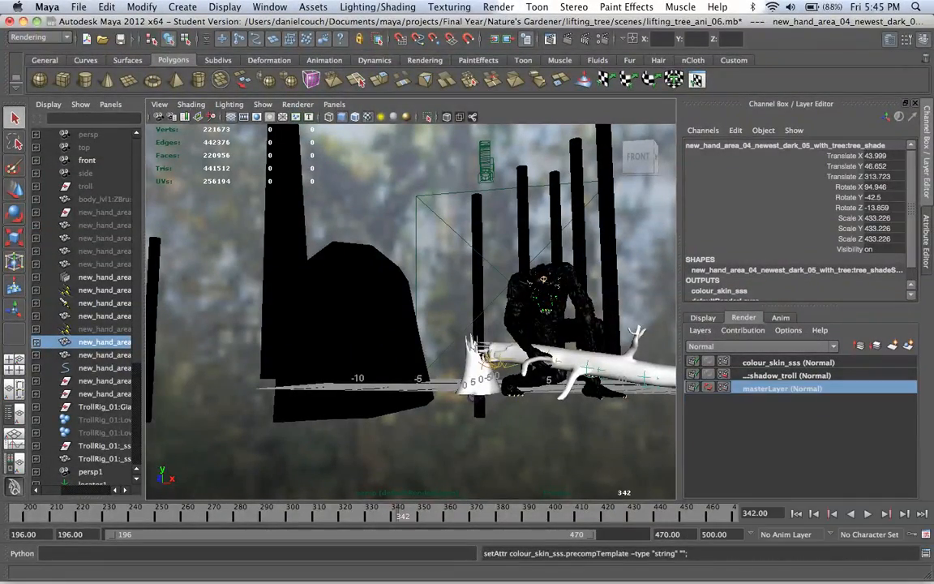
- Delete the shadow_troll render layer and make colour_skin_sss the active layer
{"action": "right_click", "coordinate": [779, 375]}
{"action": "left_click", "coordinate": [730, 409]}
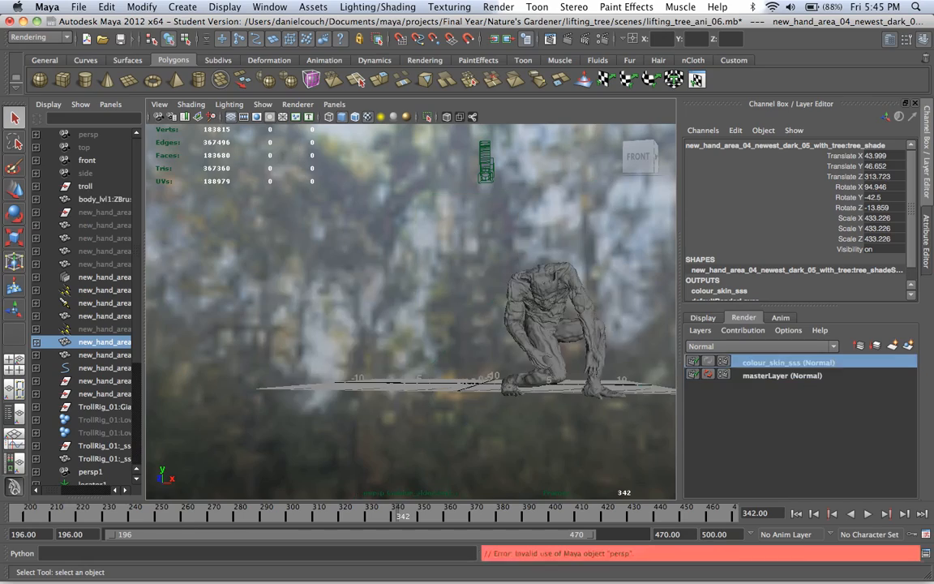
{"action": "left_click", "coordinate": [788, 362]}
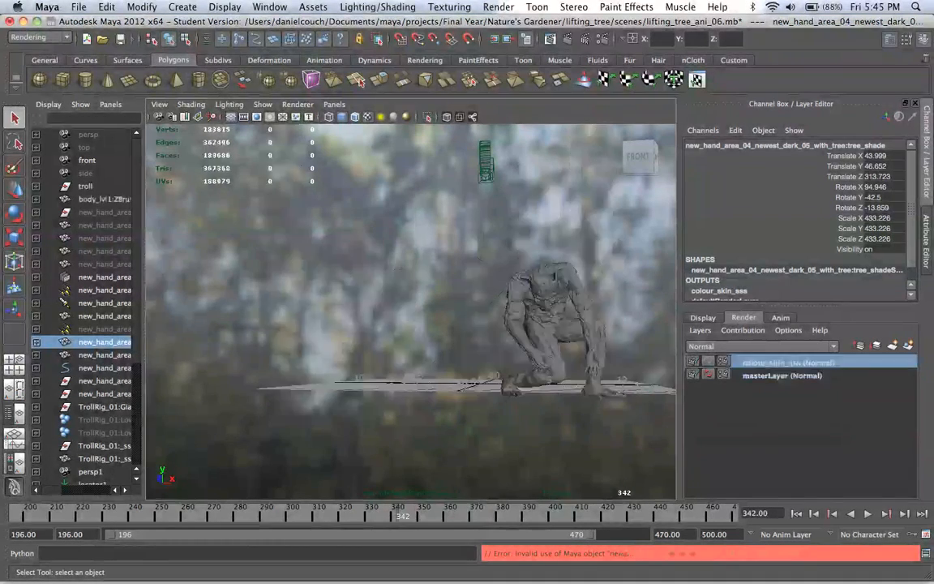
- Compare the contents of the master layer and the colour_skin_sss layer by switching between them
{"action": "left_click", "coordinate": [782, 376]}
{"action": "left_click", "coordinate": [787, 362]}
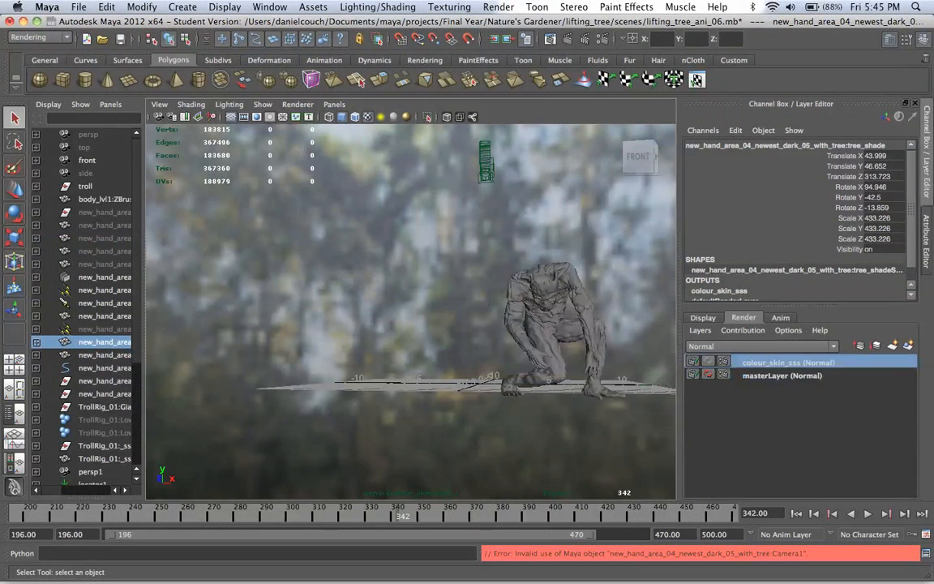
{"action": "left_click", "coordinate": [781, 375]}
{"action": "left_click", "coordinate": [788, 363]}
{"action": "left_click", "coordinate": [782, 375]}
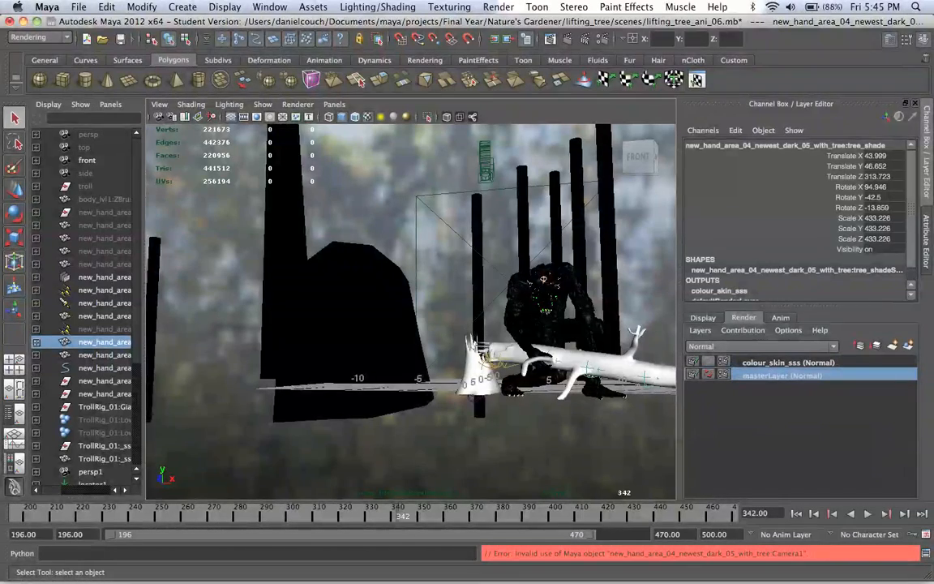
{"action": "left_click", "coordinate": [787, 362]}
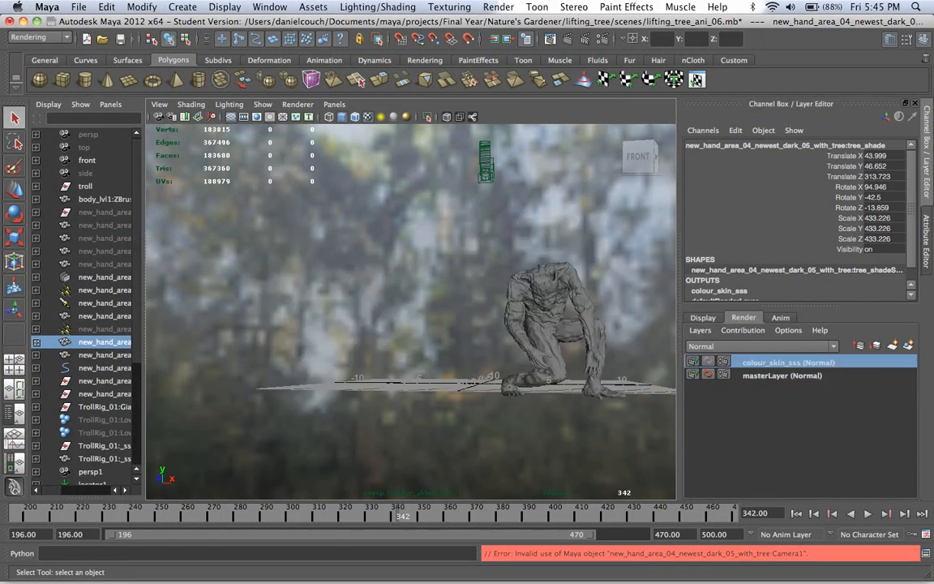
{"action": "left_click", "coordinate": [782, 375]}
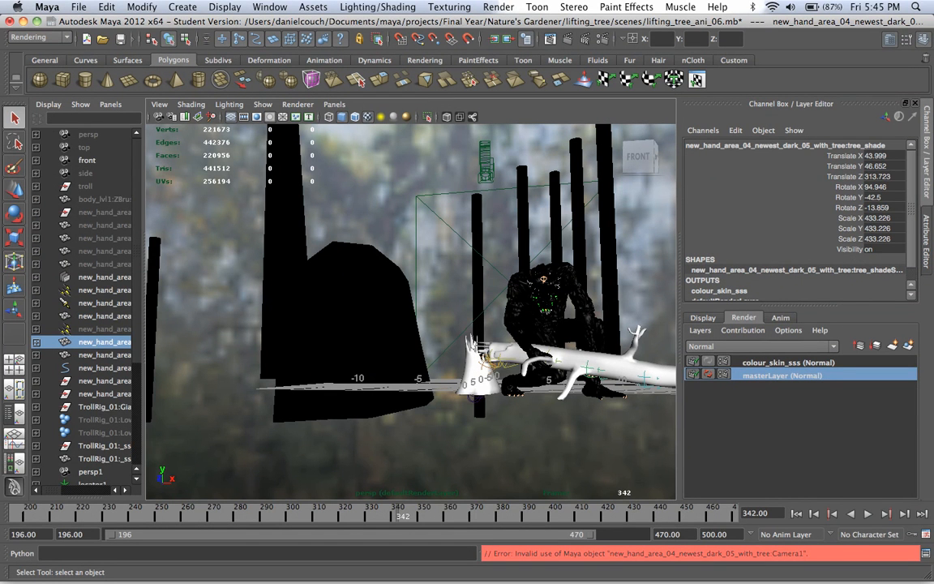
- Select the broken tree mesh in the master layer and add it to the colour_skin_sss render layer
{"action": "scroll", "coordinate": [411, 311], "scroll_direction": "down", "scroll_amount": 5}
{"action": "left_click_drag", "start_coordinate": [487, 312], "coordinate": [276, 259], "text": "alt"}
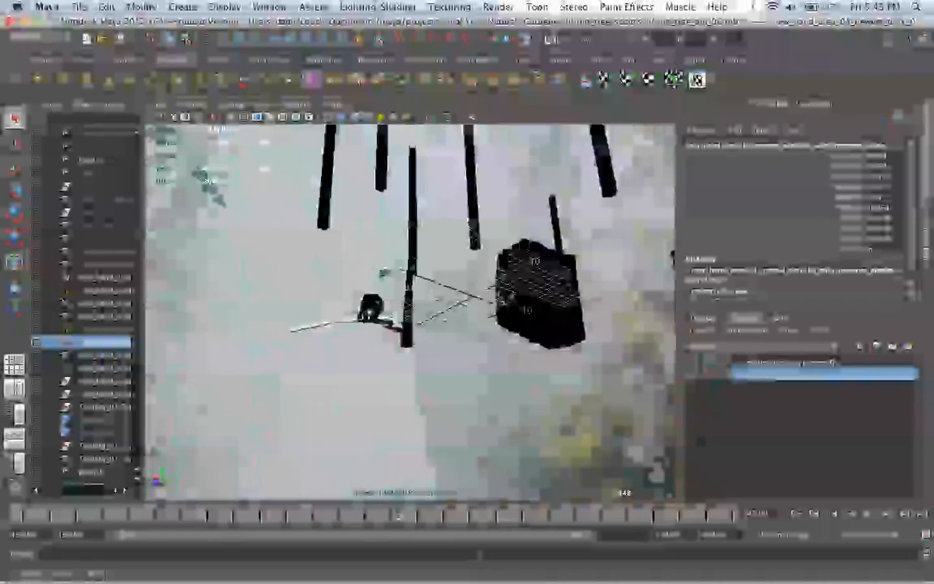
{"action": "left_click_drag", "start_coordinate": [410, 312], "coordinate": [479, 365], "text": "alt"}
{"action": "scroll", "coordinate": [411, 312], "scroll_direction": "down", "scroll_amount": 8}
{"action": "left_click_drag", "start_coordinate": [410, 312], "coordinate": [486, 289], "text": "alt"}
{"action": "scroll", "coordinate": [421, 318], "scroll_direction": "up", "scroll_amount": 6}
{"action": "scroll", "coordinate": [438, 288], "scroll_direction": "down", "scroll_amount": 5}
{"action": "left_click", "coordinate": [384, 334]}
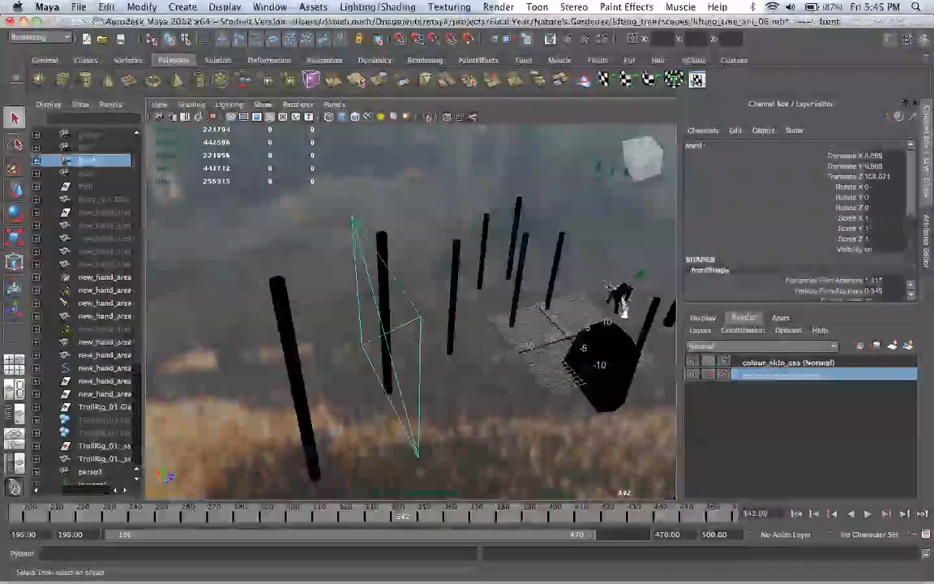
{"action": "left_click_drag", "start_coordinate": [383, 334], "coordinate": [308, 300], "text": "alt"}
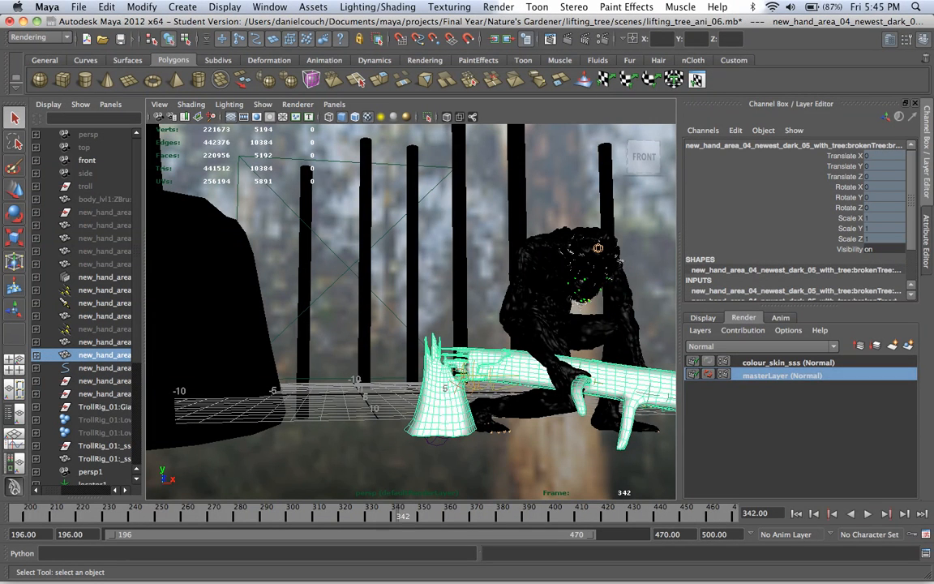
{"action": "right_click", "coordinate": [815, 364]}
{"action": "left_click", "coordinate": [851, 387]}
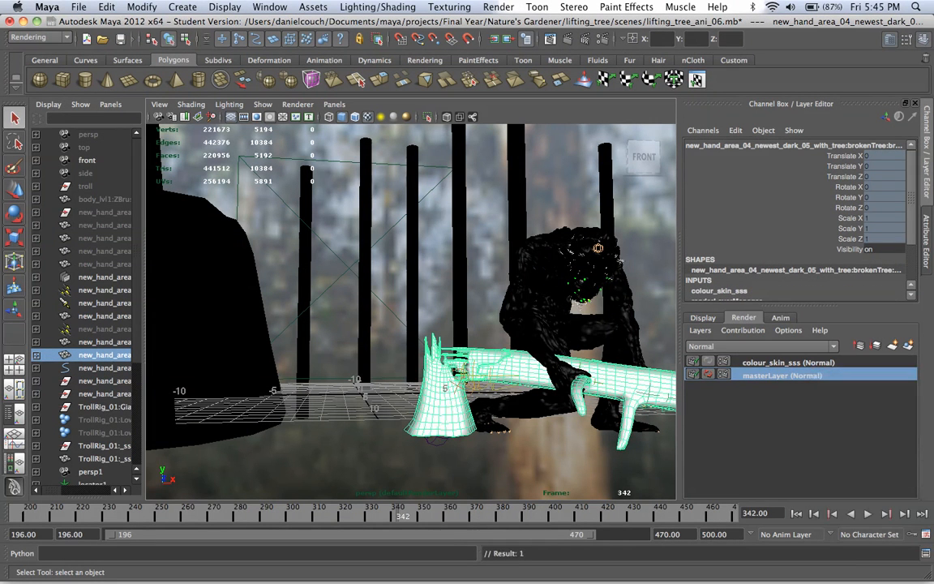
- Activate the colour_skin_sss layer and assign the existing useBackground3 material to the broken tree
{"action": "left_click", "coordinate": [803, 362]}
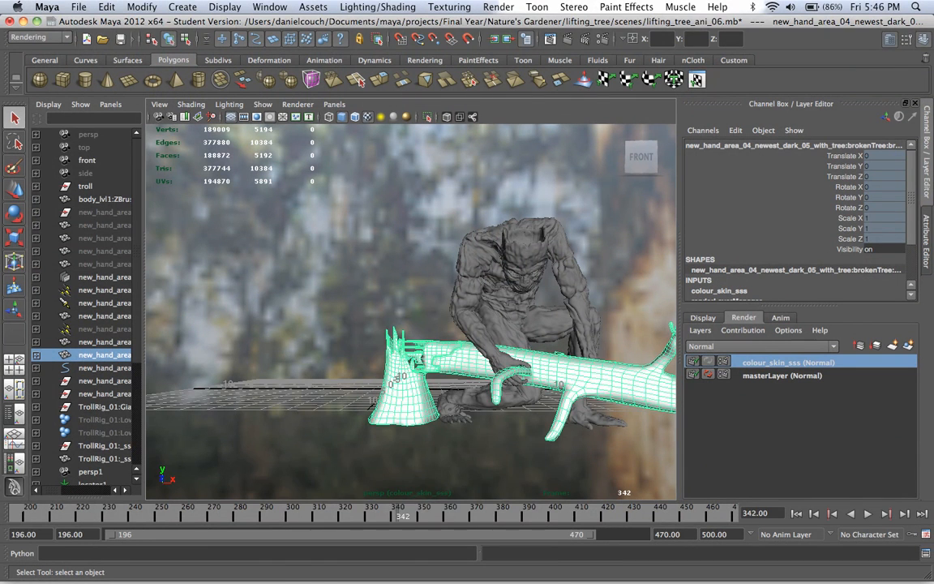
{"action": "right_click", "coordinate": [414, 346]}
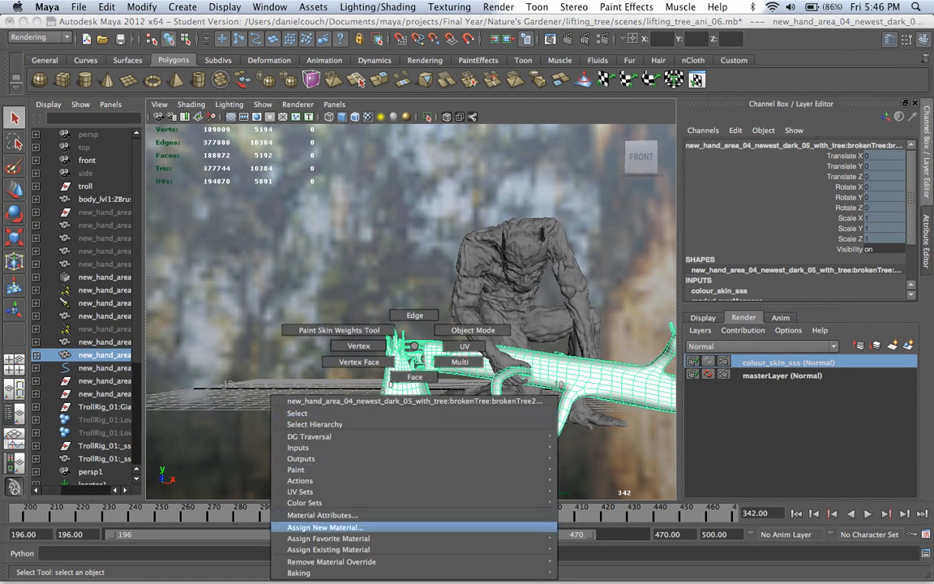
{"action": "mouse_move", "coordinate": [340, 549]}
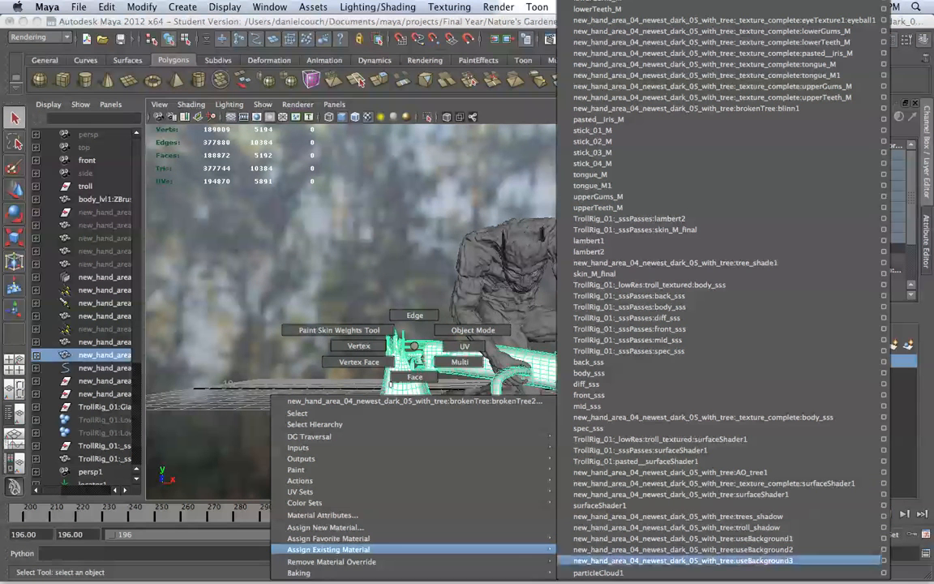
{"action": "left_click", "coordinate": [682, 538]}
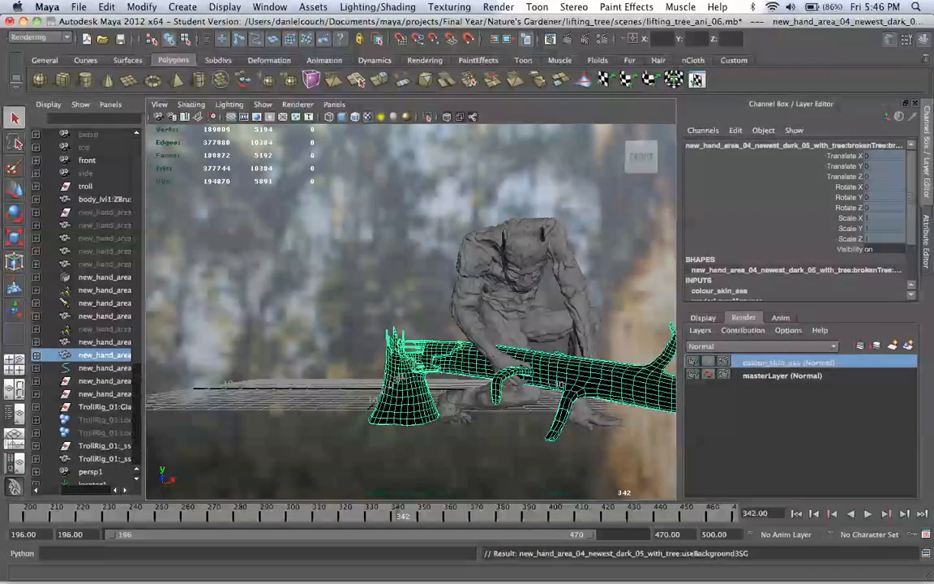
- Set the Shadow Mask of the broken tree's useBackground3 material to 0
{"action": "key", "text": "ctrl+a"}
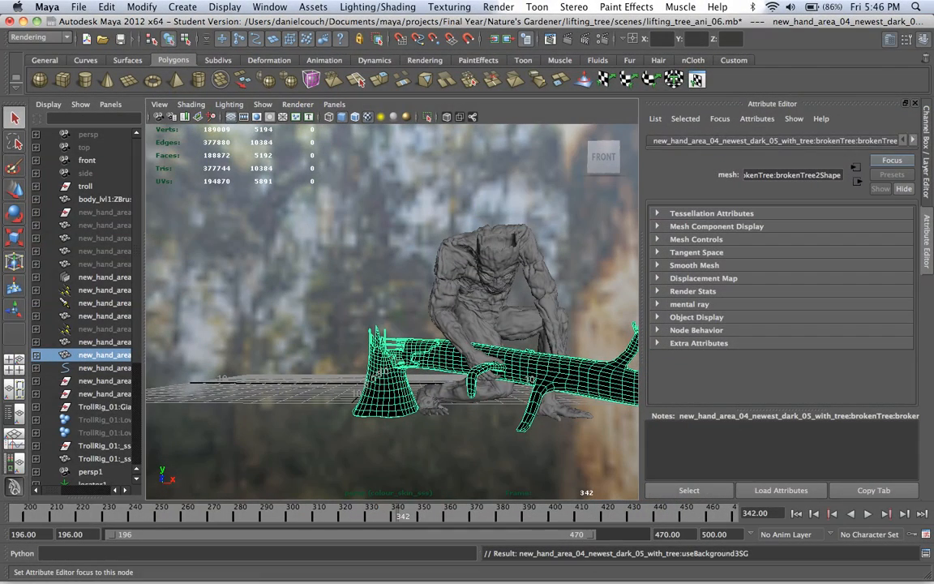
{"action": "left_click", "coordinate": [912, 141]}
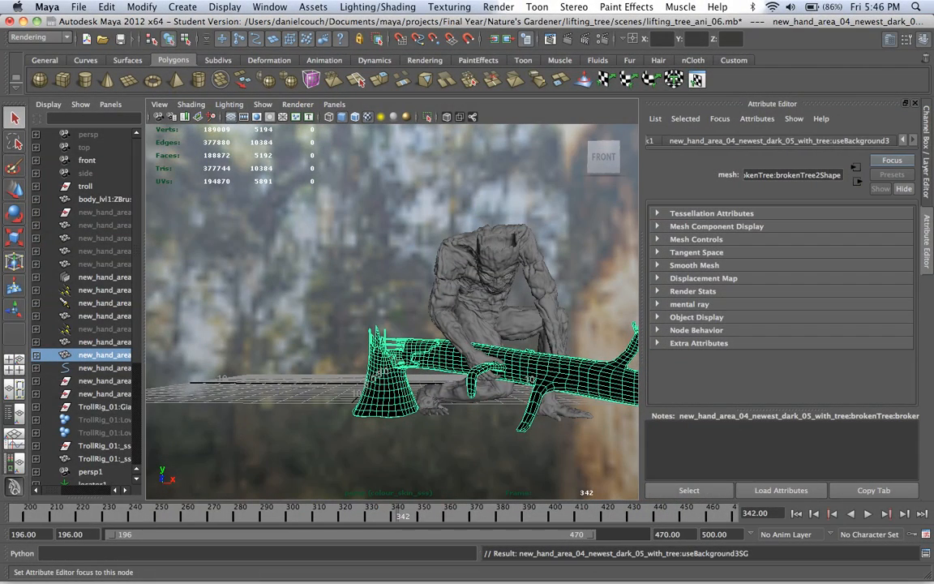
{"action": "left_click", "coordinate": [778, 140]}
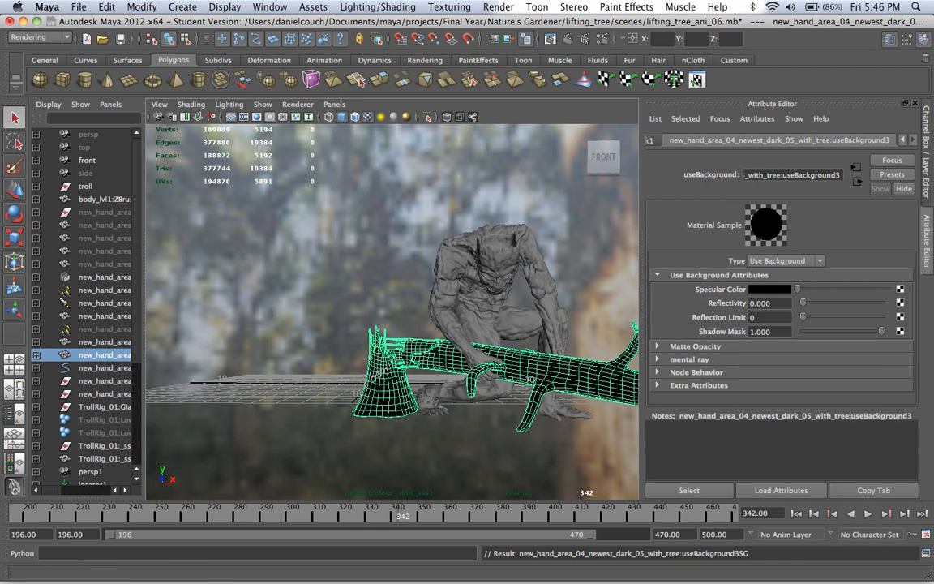
{"action": "left_click_drag", "start_coordinate": [882, 331], "coordinate": [803, 330]}
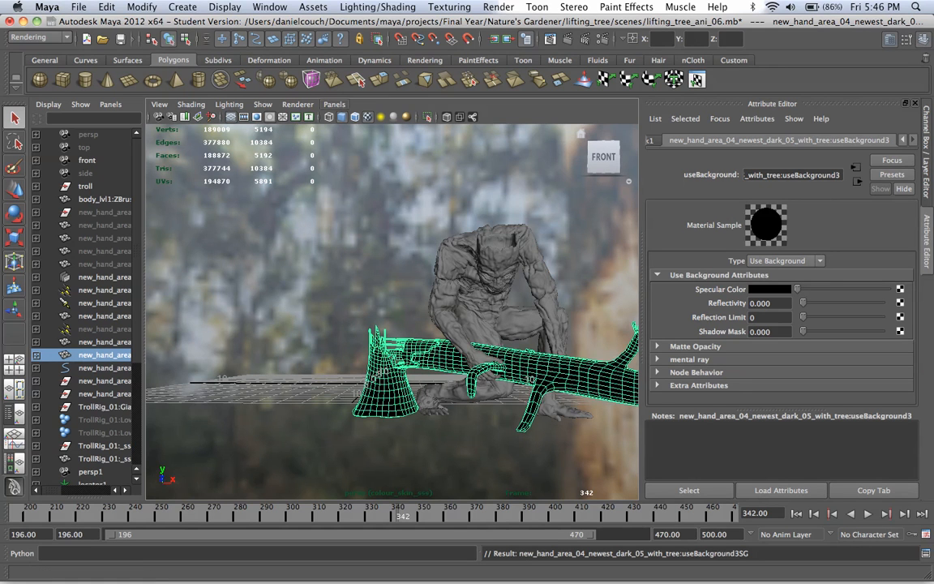
- Look through Camera1, render frame 342 of the colour_skin_sss layer with mental ray, and close the render
{"action": "left_click", "coordinate": [334, 104]}
{"action": "mouse_move", "coordinate": [356, 117]}
{"action": "left_click", "coordinate": [486, 117]}
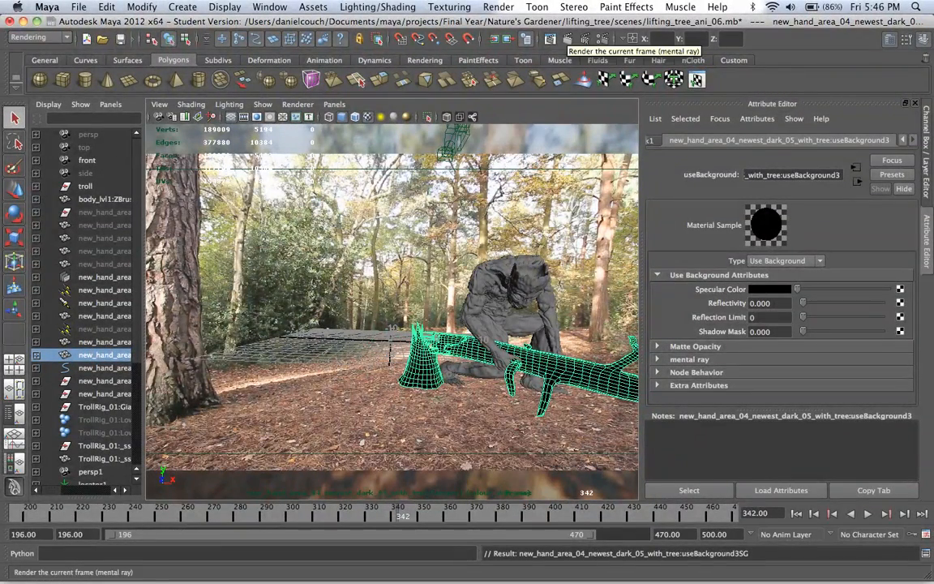
{"action": "left_click", "coordinate": [566, 39]}
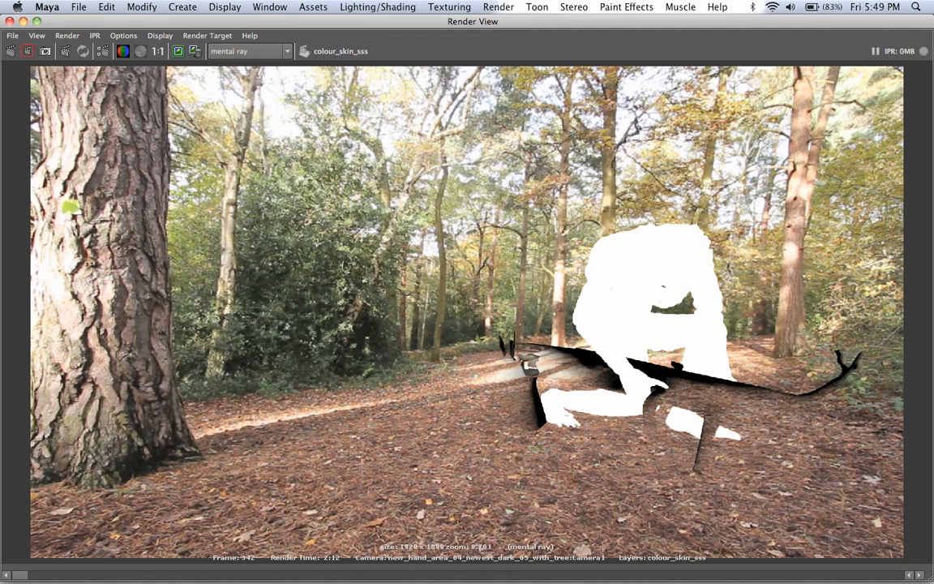
{"action": "key", "text": "super+w"}
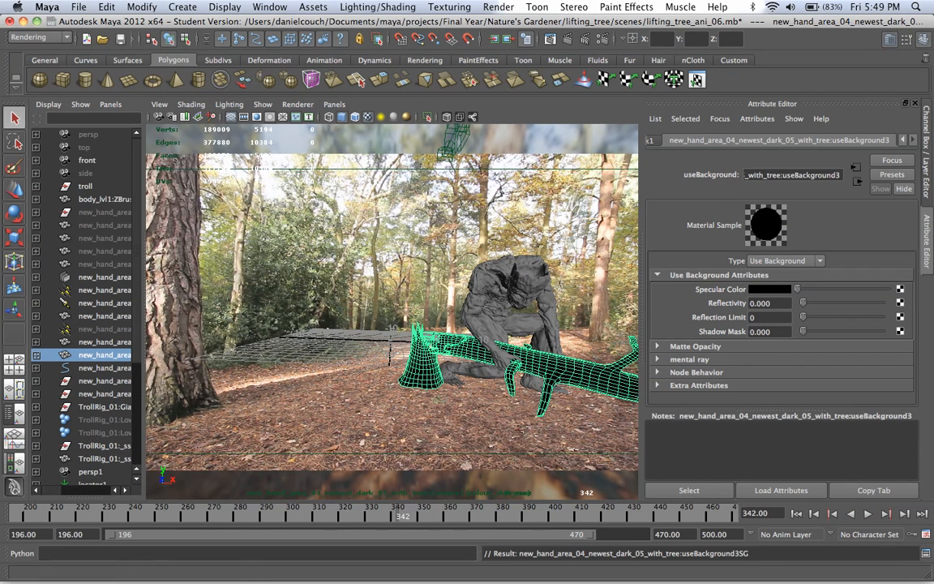
- Create a layer override for Receive Shadows in the Render Stats of the broken tree's shape
{"action": "left_click", "coordinate": [560, 373]}
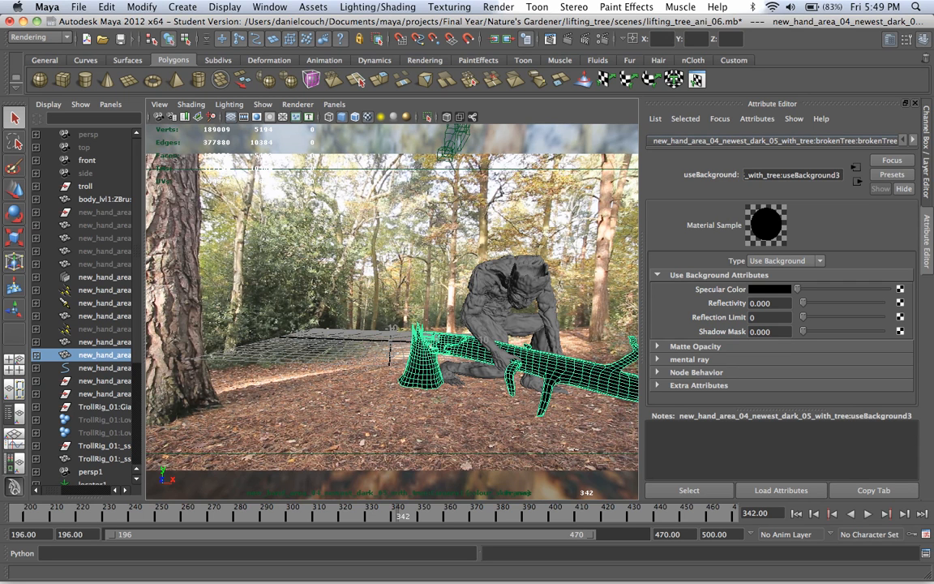
{"action": "left_click", "coordinate": [774, 140]}
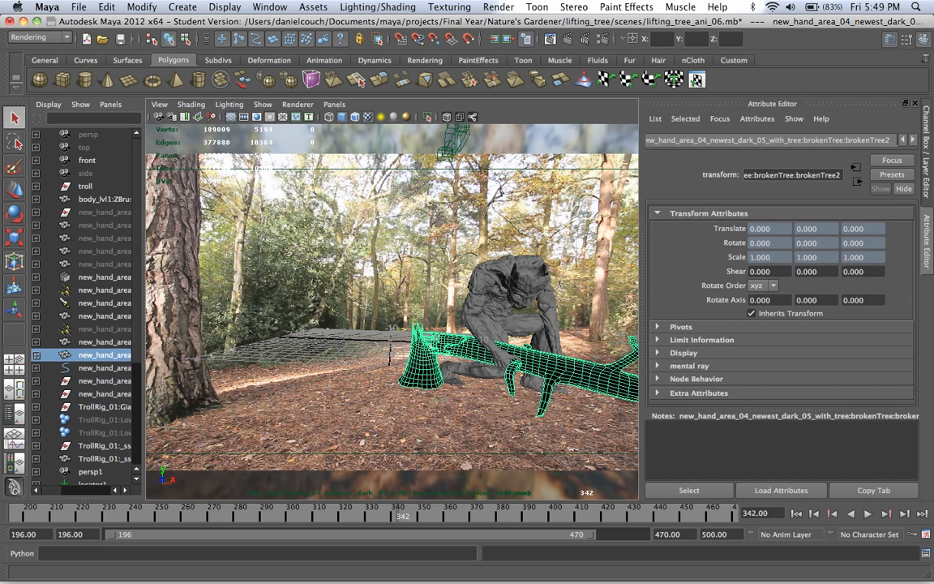
{"action": "left_click", "coordinate": [913, 139]}
{"action": "left_click", "coordinate": [774, 140]}
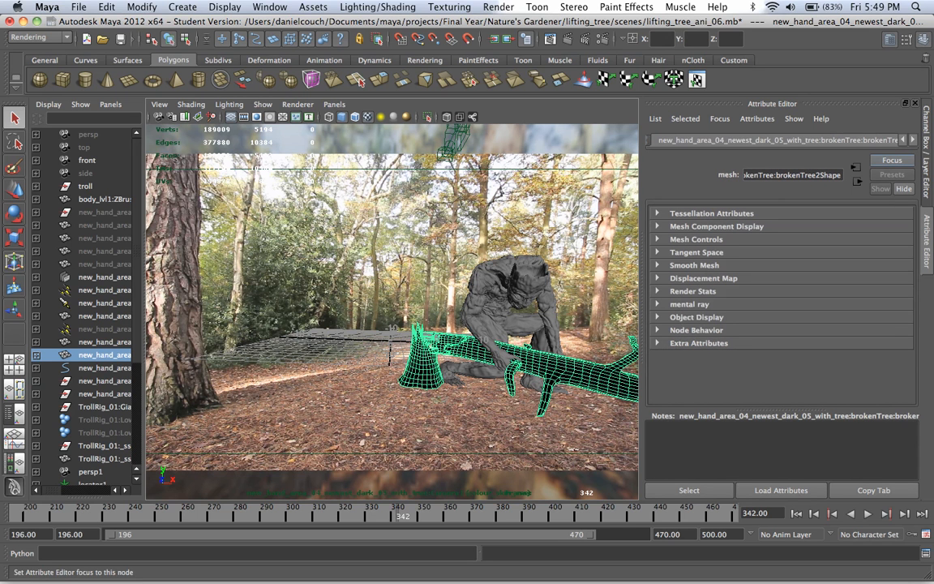
{"action": "left_click", "coordinate": [693, 291]}
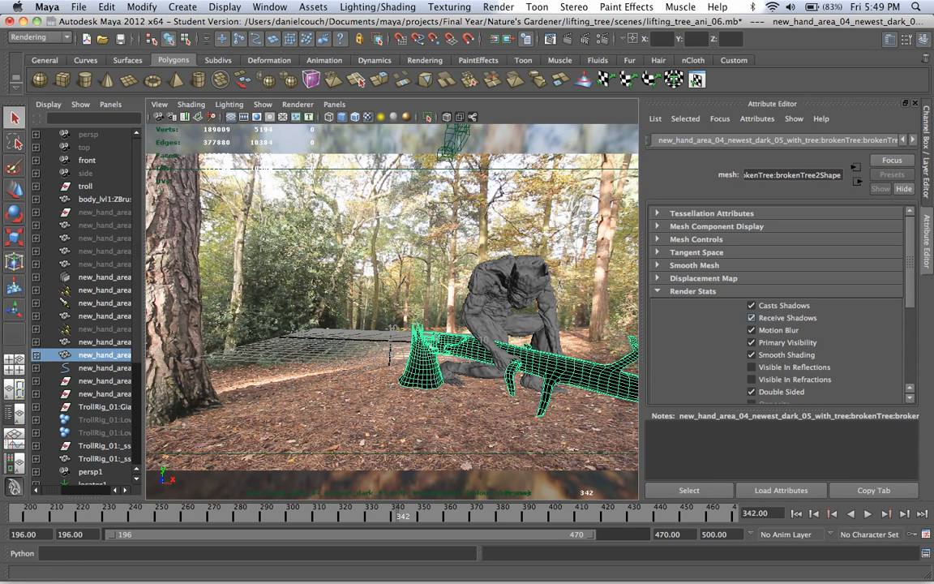
{"action": "right_click", "coordinate": [784, 319]}
{"action": "left_click", "coordinate": [838, 338]}
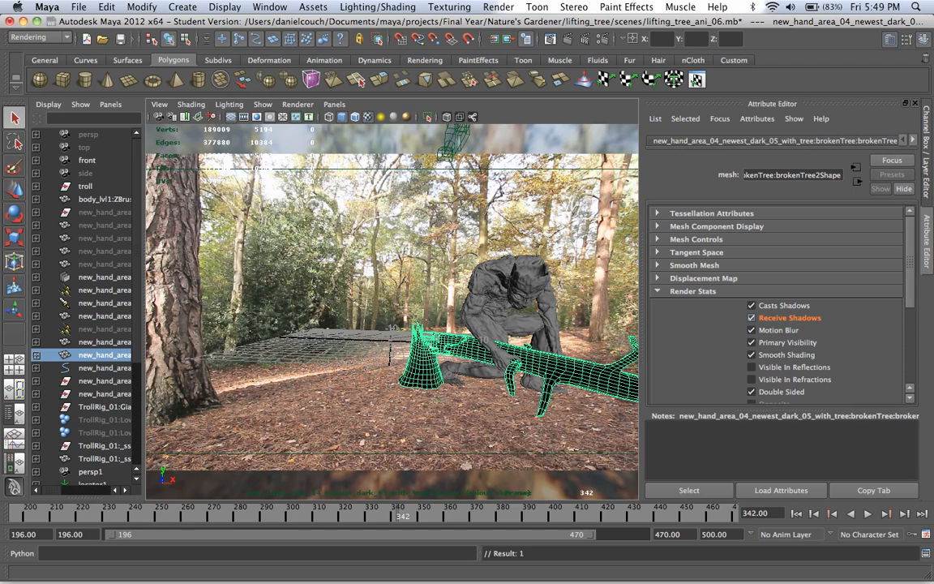
- Render a region around the troll's bent knee and hand to check the tree with Receive Shadows disabled
{"action": "left_click", "coordinate": [550, 38]}
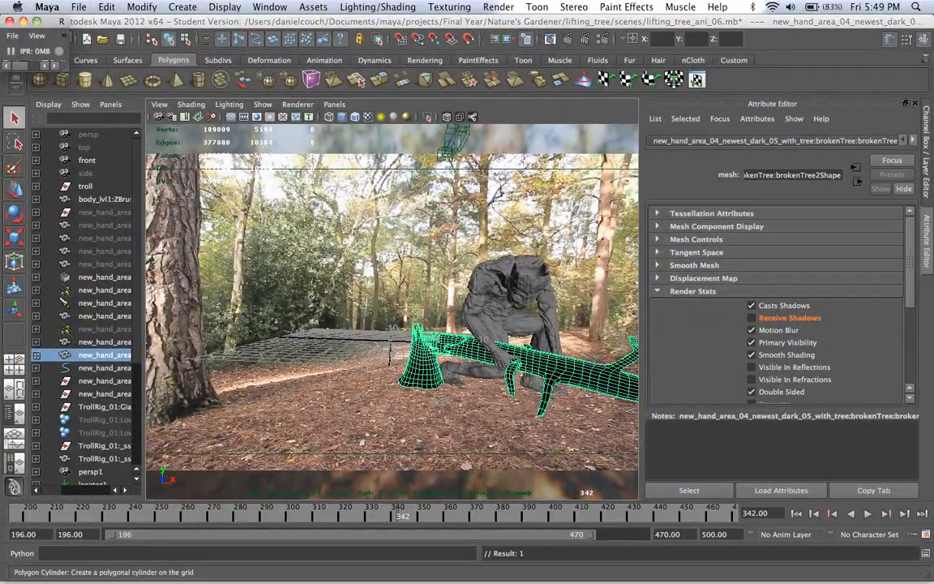
{"action": "left_click", "coordinate": [36, 21]}
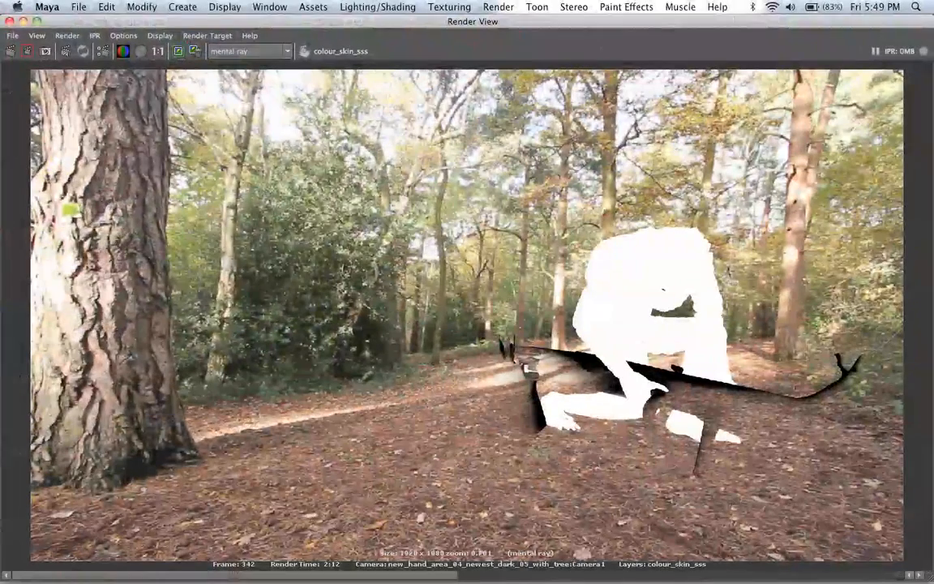
{"action": "left_click_drag", "start_coordinate": [537, 327], "coordinate": [673, 448]}
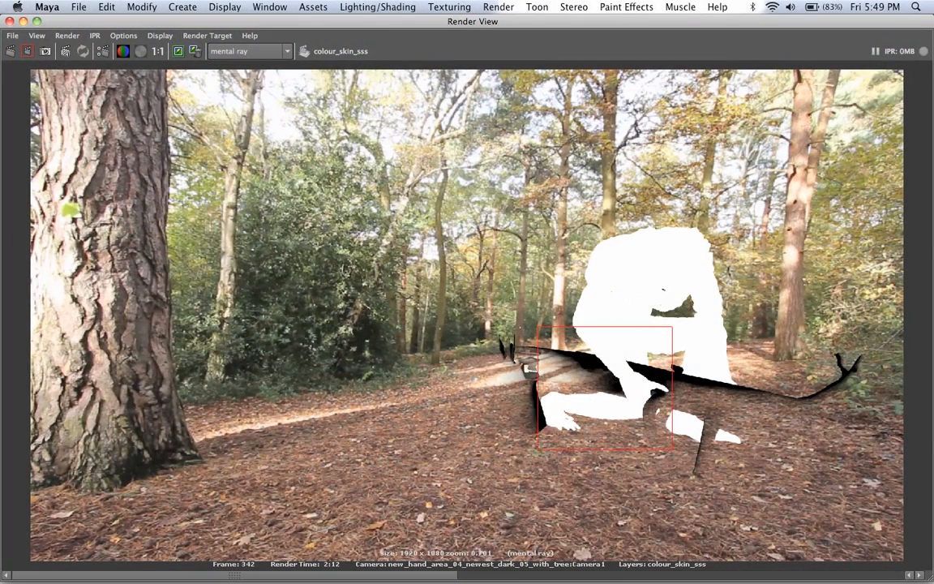
{"action": "left_click", "coordinate": [27, 51]}
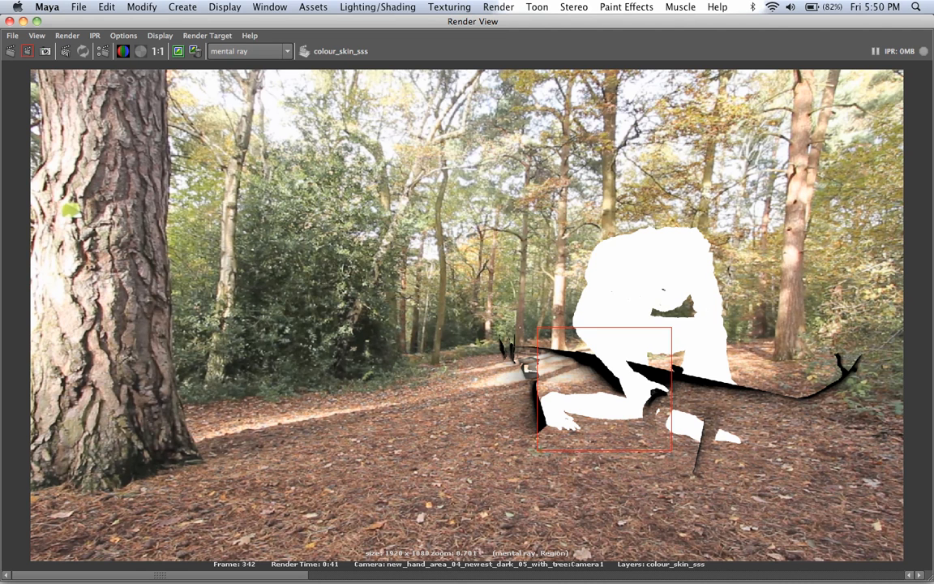
{"action": "mouse_move", "coordinate": [154, 575]}
{"action": "left_mouse_down"}
{"action": "mouse_move", "coordinate": [758, 575]}
{"action": "mouse_move", "coordinate": [160, 574]}
{"action": "left_mouse_up"}
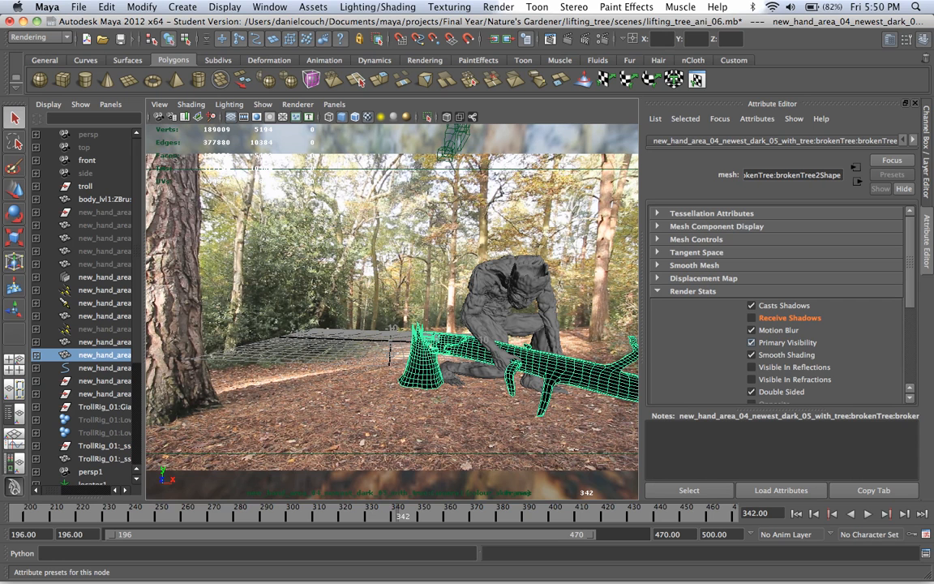
- Turn off Primary Visibility on the broken tree with a layer override, and re-render the same region to check it
{"action": "right_click", "coordinate": [783, 340]}
{"action": "left_click", "coordinate": [819, 359]}
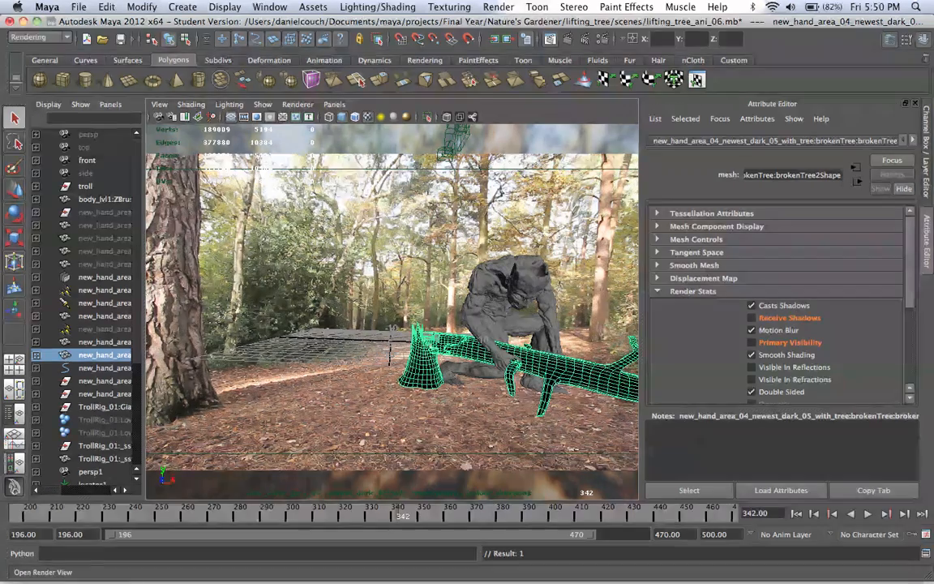
{"action": "left_click", "coordinate": [398, 38]}
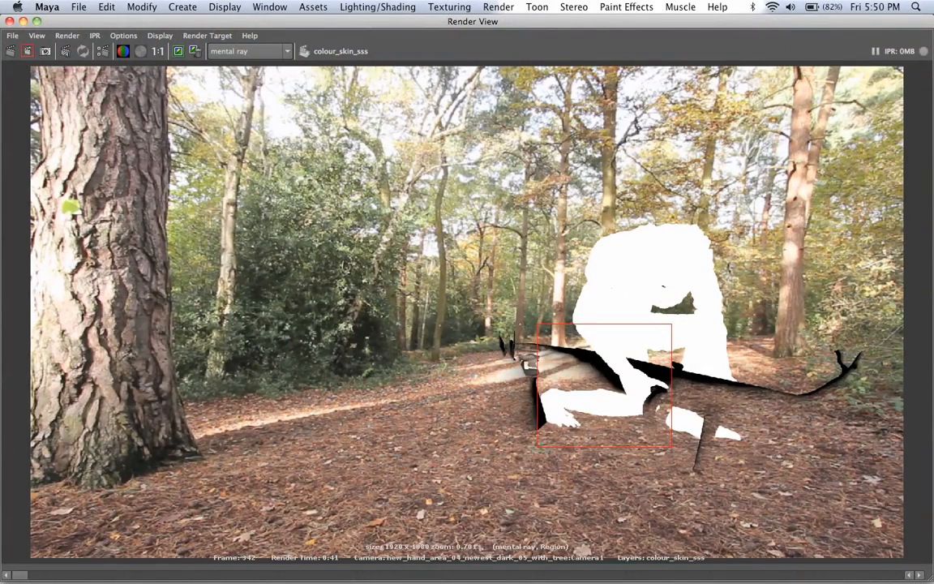
{"action": "left_click", "coordinate": [26, 51]}
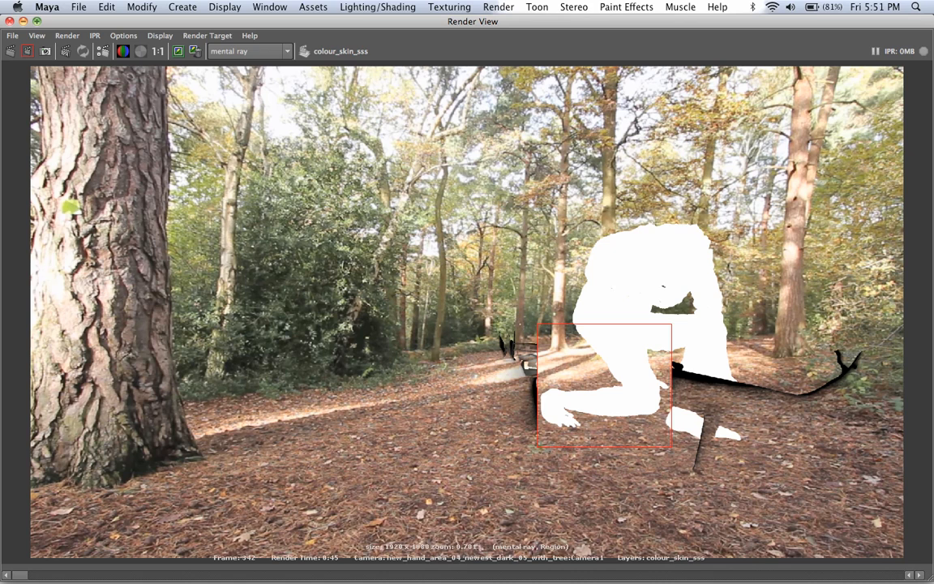
{"action": "left_click", "coordinate": [9, 21]}
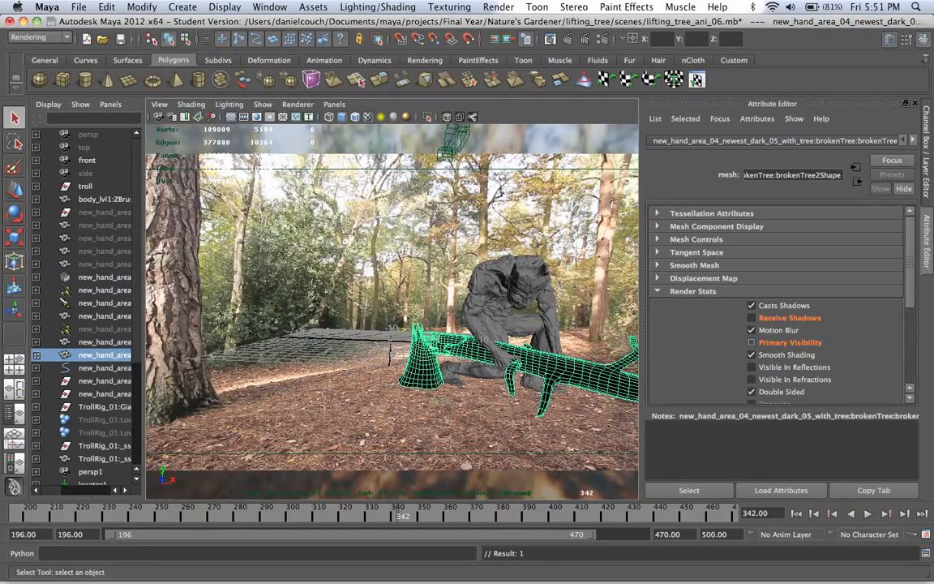
- Turn Primary Visibility back on in the Render Stats of the broken tree's shape
{"action": "left_click", "coordinate": [751, 342]}
{"action": "scroll", "coordinate": [778, 340], "scroll_direction": "down", "scroll_amount": 5}
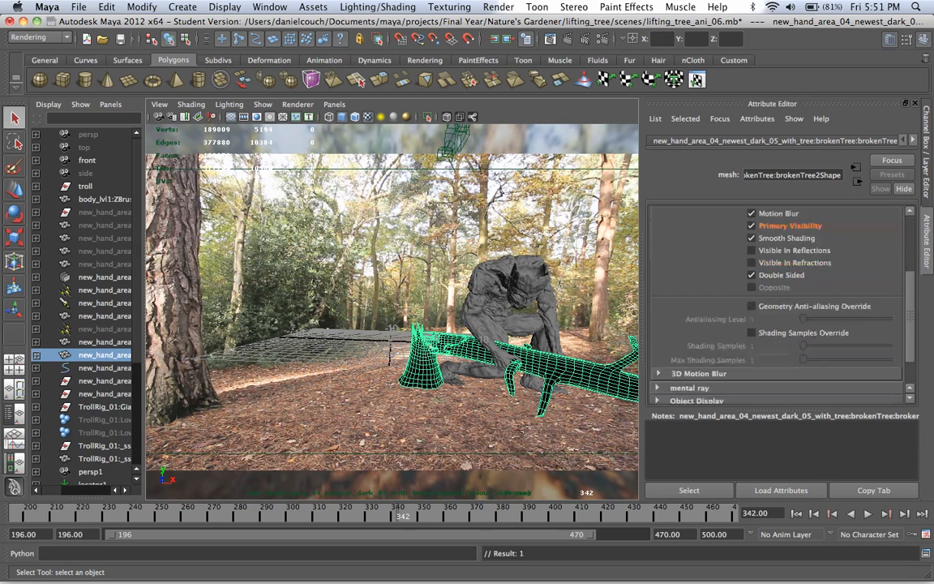
{"action": "scroll", "coordinate": [779, 341], "scroll_direction": "up", "scroll_amount": 5}
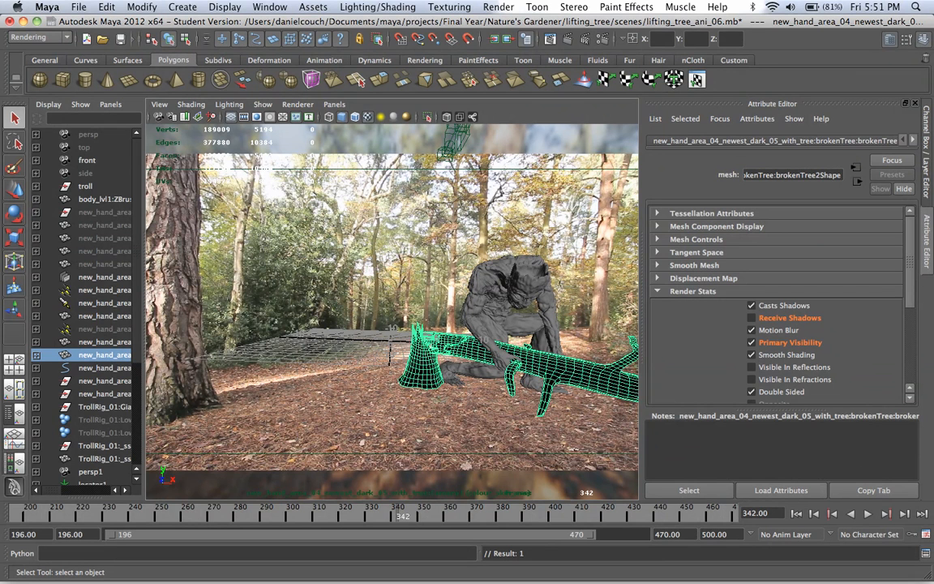
- On the broken tree's transform, override and disable the mental ray Derive From Maya flag, and set Shadow to No
{"action": "left_click", "coordinate": [902, 140]}
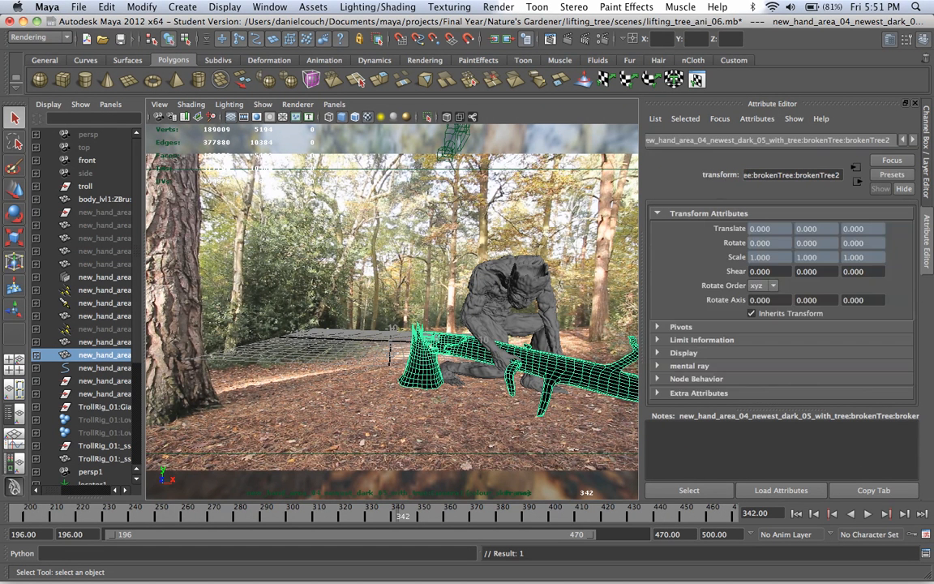
{"action": "left_click", "coordinate": [684, 366]}
{"action": "scroll", "coordinate": [771, 308], "scroll_direction": "down", "scroll_amount": 4}
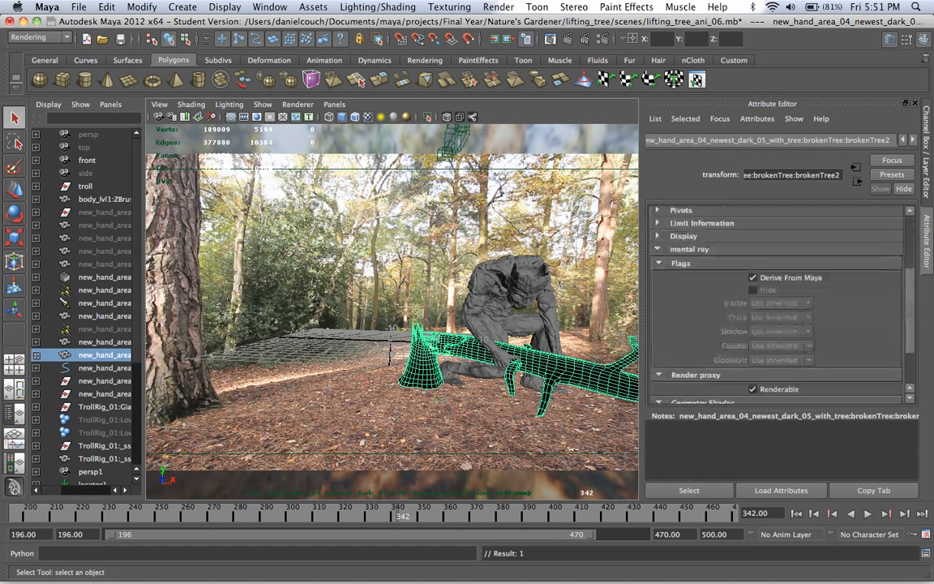
{"action": "right_click", "coordinate": [788, 283]}
{"action": "left_click", "coordinate": [840, 298]}
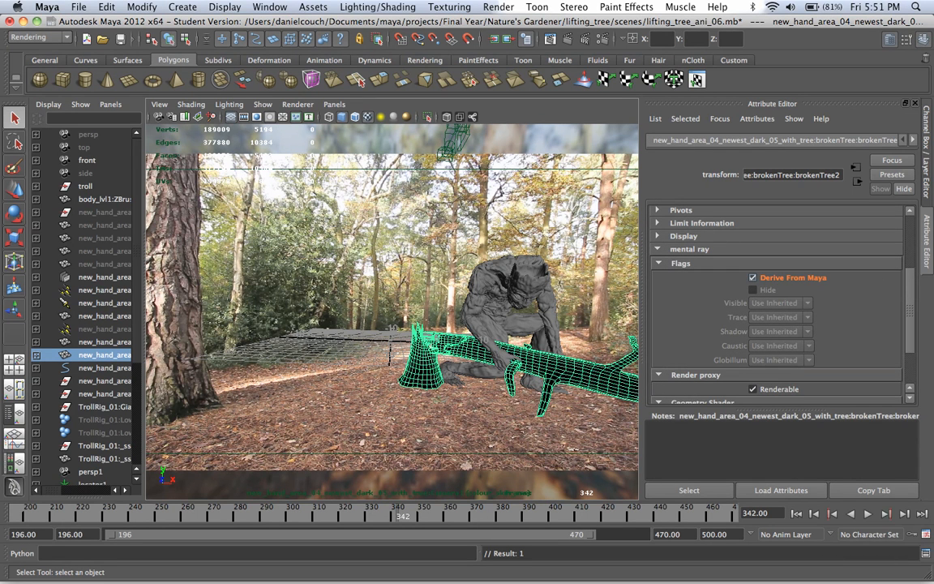
{"action": "left_click", "coordinate": [780, 331]}
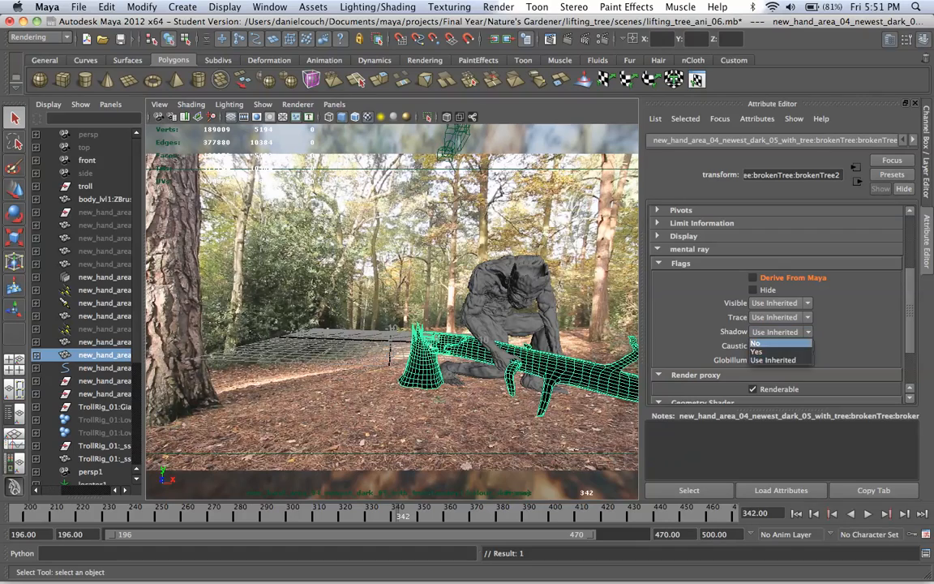
{"action": "left_click", "coordinate": [774, 344]}
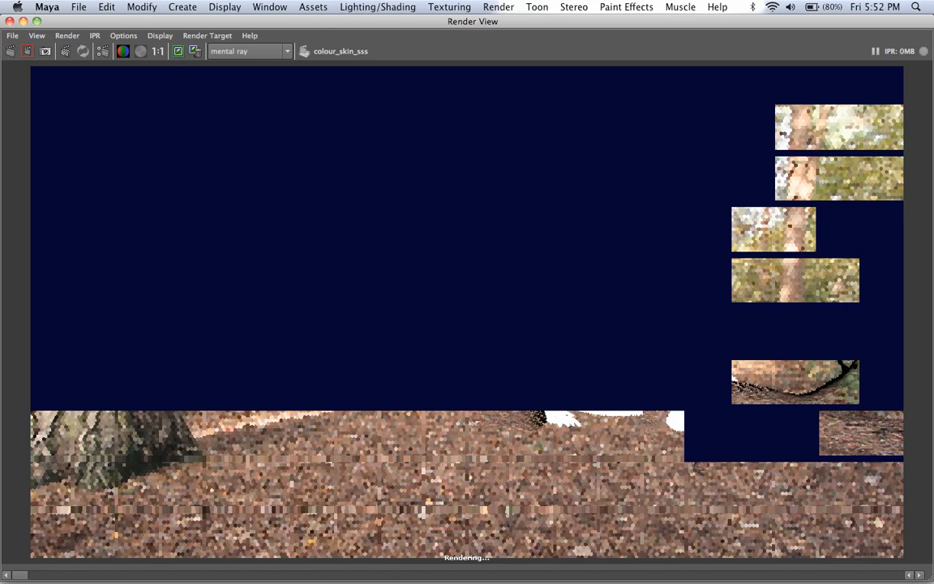
- Close the render and turn Derive From Maya back on for the broken tree's transform
{"action": "left_click", "coordinate": [10, 21]}
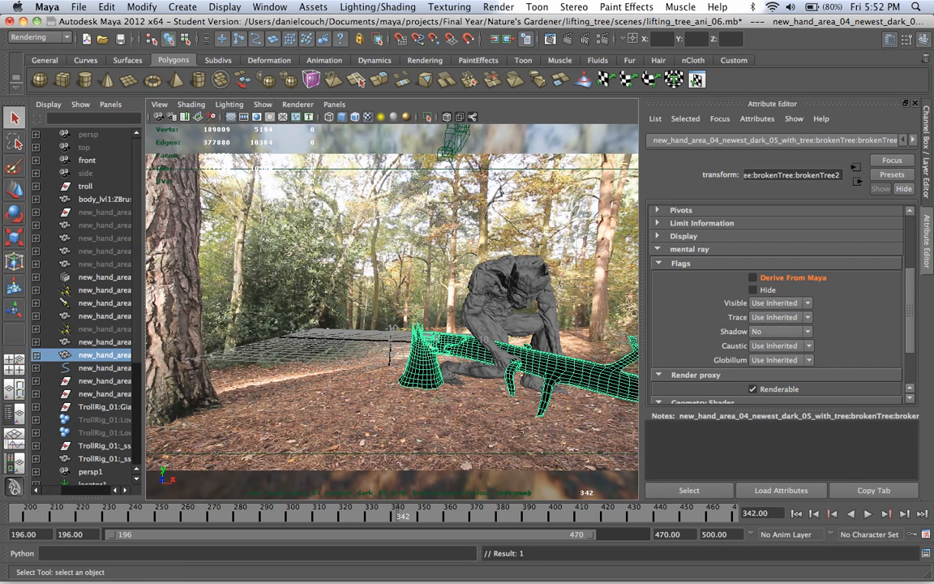
{"action": "left_click", "coordinate": [752, 278]}
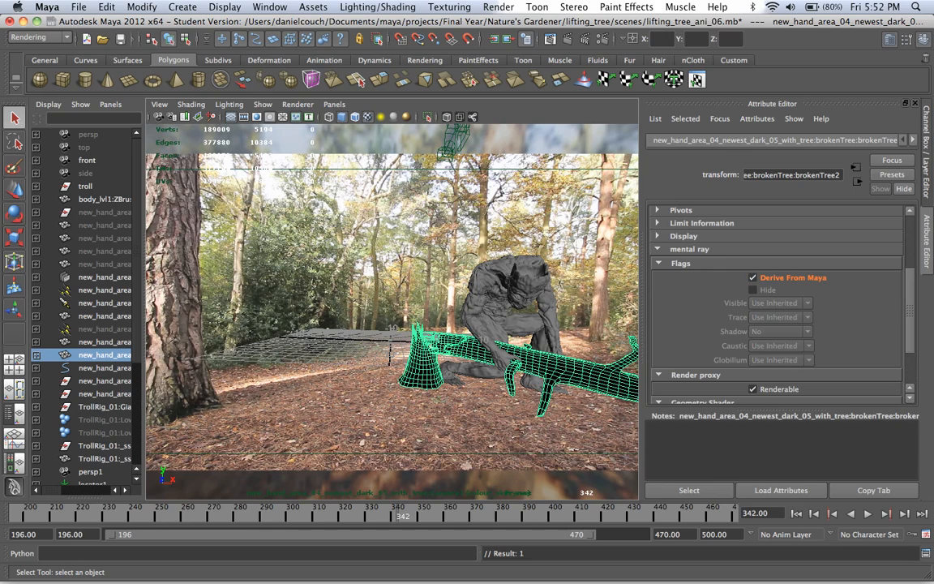
- Activate masterLayer and look through the persp camera to view the troll, trees and lights from outside
{"action": "left_click", "coordinate": [926, 151]}
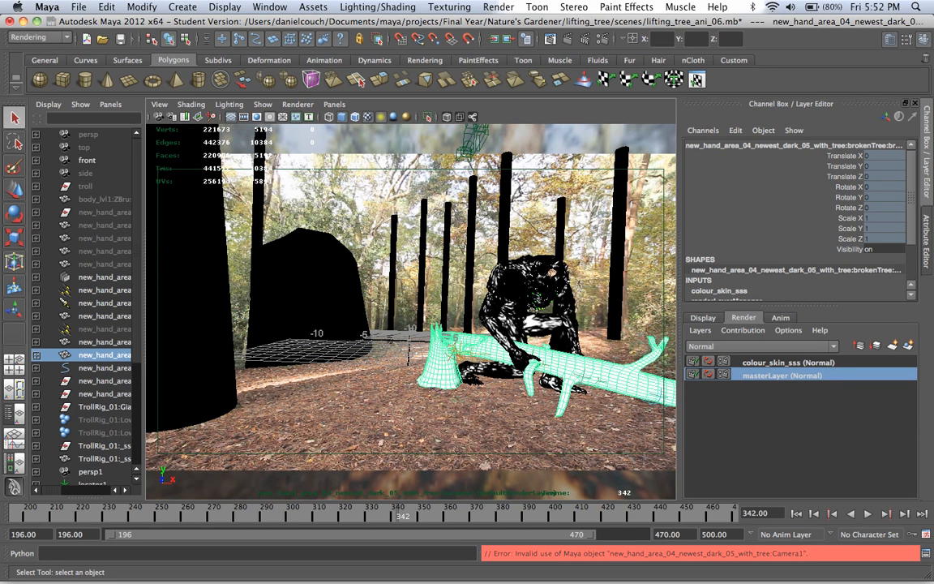
{"action": "left_click", "coordinate": [334, 103]}
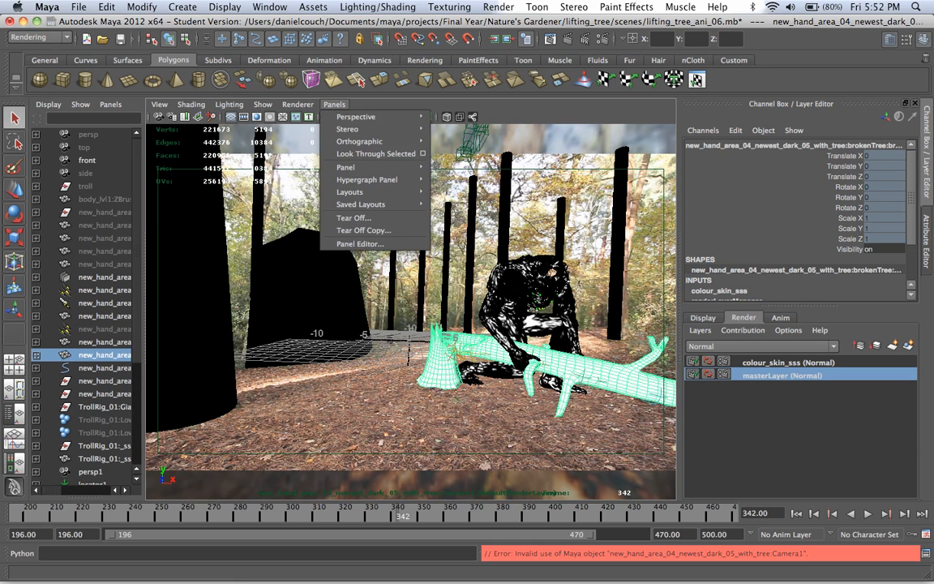
{"action": "mouse_move", "coordinate": [357, 117]}
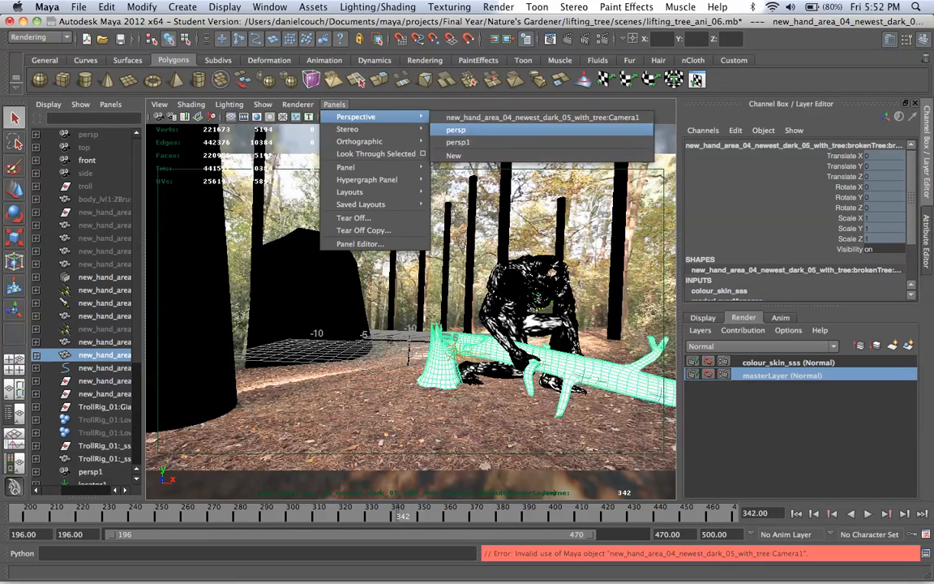
{"action": "left_click", "coordinate": [456, 129]}
{"action": "left_click", "coordinate": [334, 104]}
{"action": "mouse_move", "coordinate": [356, 129]}
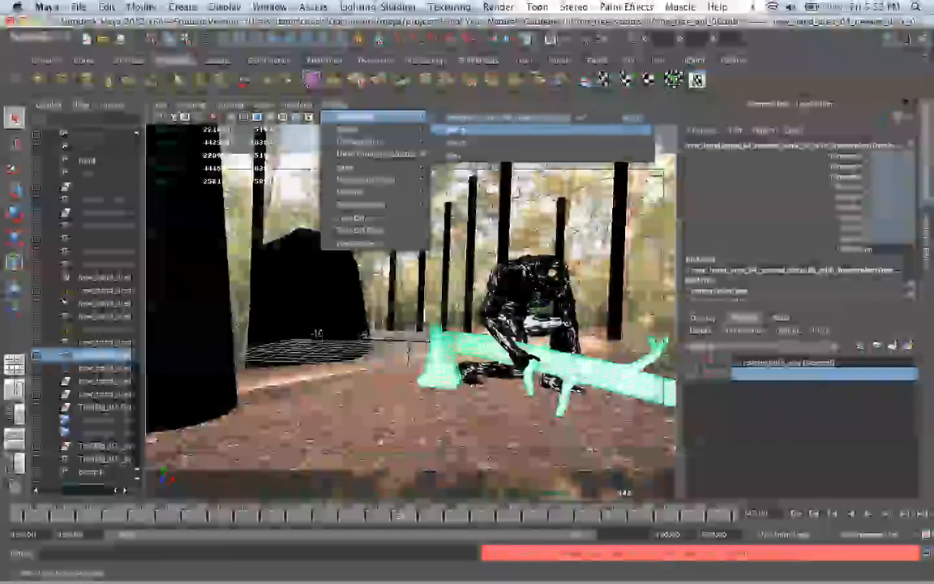
{"action": "left_click", "coordinate": [458, 118]}
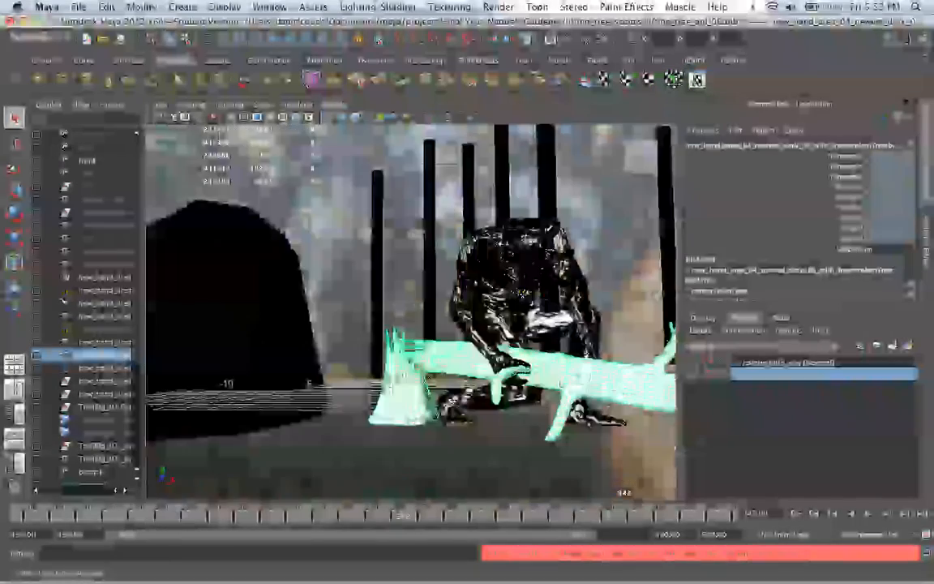
{"action": "scroll", "coordinate": [411, 311], "scroll_direction": "down", "scroll_amount": 10}
{"action": "left_click_drag", "start_coordinate": [410, 324], "coordinate": [381, 348], "text": "alt"}
{"action": "scroll", "coordinate": [411, 324], "scroll_direction": "down", "scroll_amount": 8}
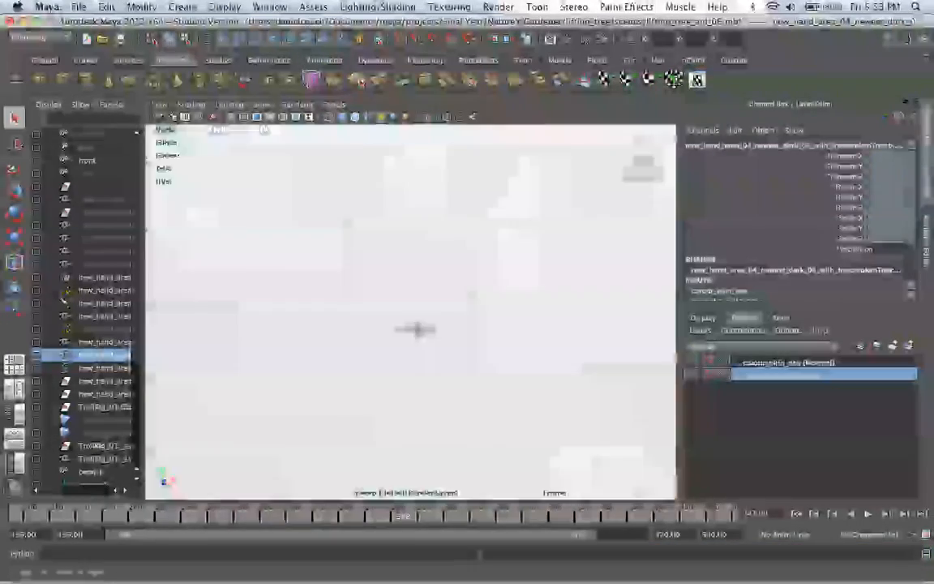
{"action": "scroll", "coordinate": [415, 328], "scroll_direction": "down", "scroll_amount": 10}
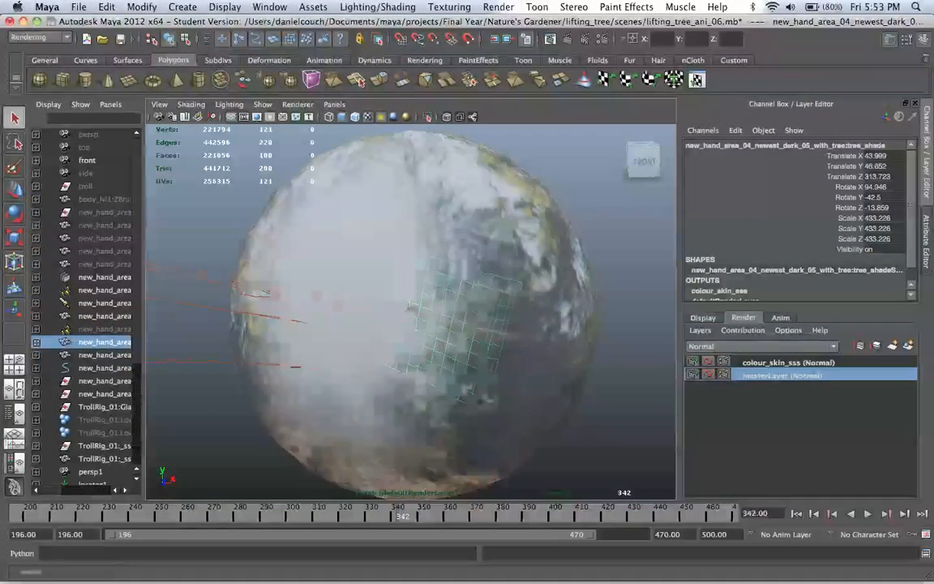
{"action": "left_click_drag", "start_coordinate": [410, 325], "coordinate": [471, 333], "text": "alt"}
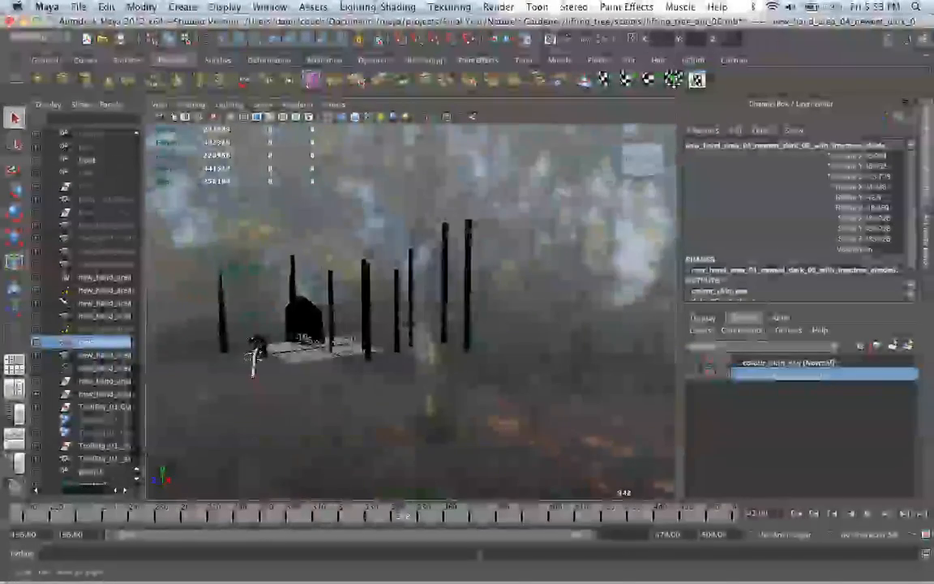
{"action": "scroll", "coordinate": [255, 357], "scroll_direction": "up", "scroll_amount": 6}
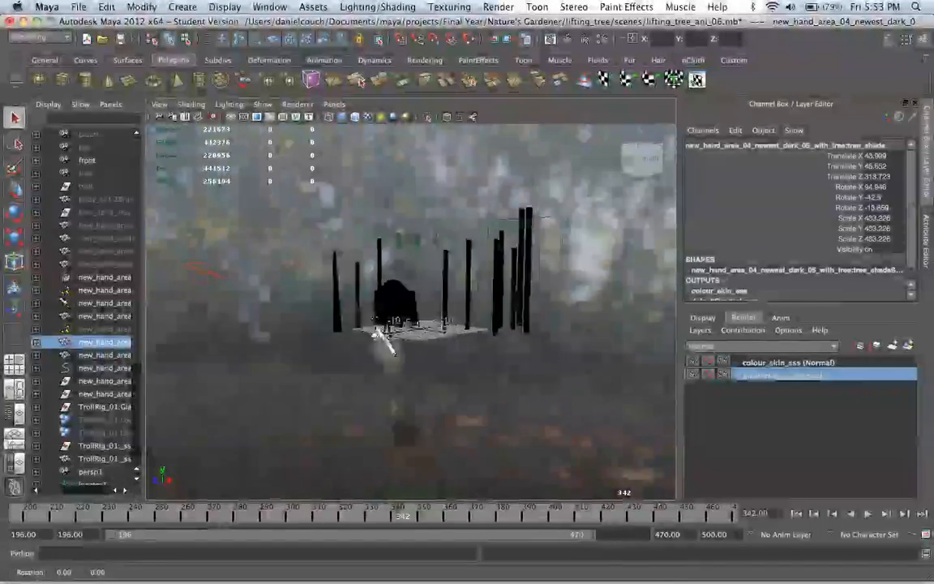
{"action": "left_click_drag", "start_coordinate": [364, 341], "coordinate": [405, 318], "text": "alt"}
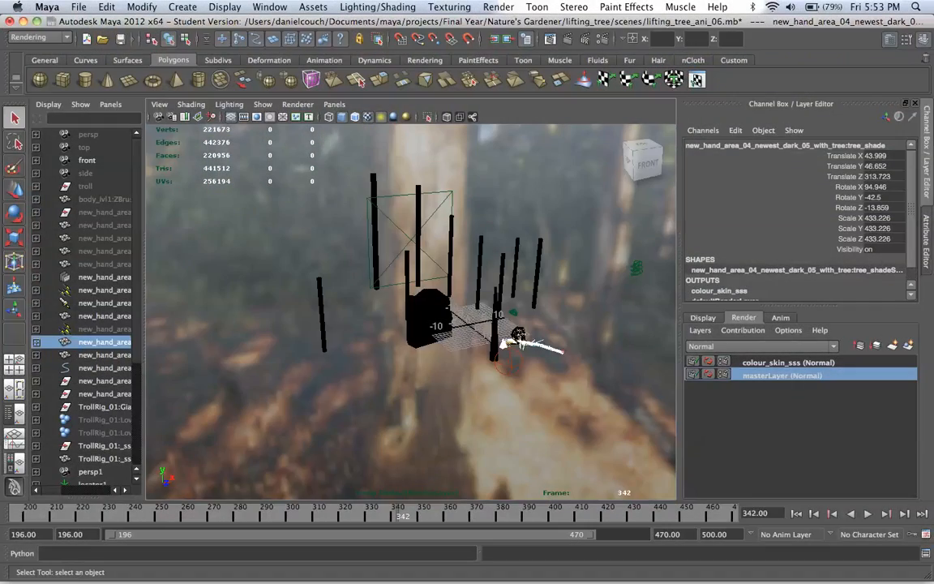
- Check where spotLight1 sits relative to the troll and trees in both render layers, and hide it in masterLayer
{"action": "left_click", "coordinate": [508, 362]}
{"action": "left_click_drag", "start_coordinate": [504, 344], "coordinate": [480, 354], "text": "alt"}
{"action": "right_click_drag", "start_coordinate": [481, 353], "coordinate": [420, 313], "text": "alt"}
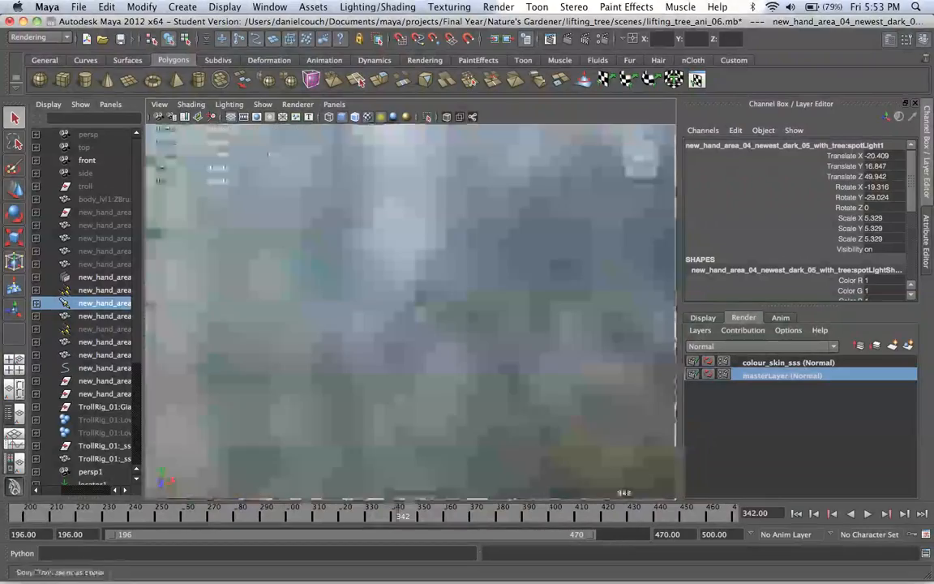
{"action": "key", "text": "z"}
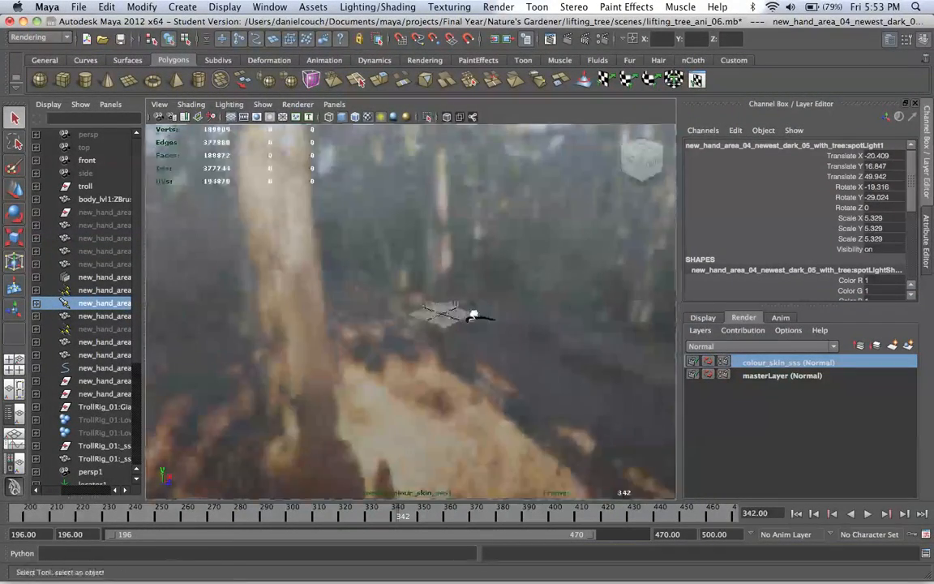
{"action": "right_click_drag", "start_coordinate": [474, 315], "coordinate": [381, 308], "text": "alt"}
{"action": "left_click_drag", "start_coordinate": [454, 316], "coordinate": [365, 316], "text": "alt"}
{"action": "left_click", "coordinate": [782, 376]}
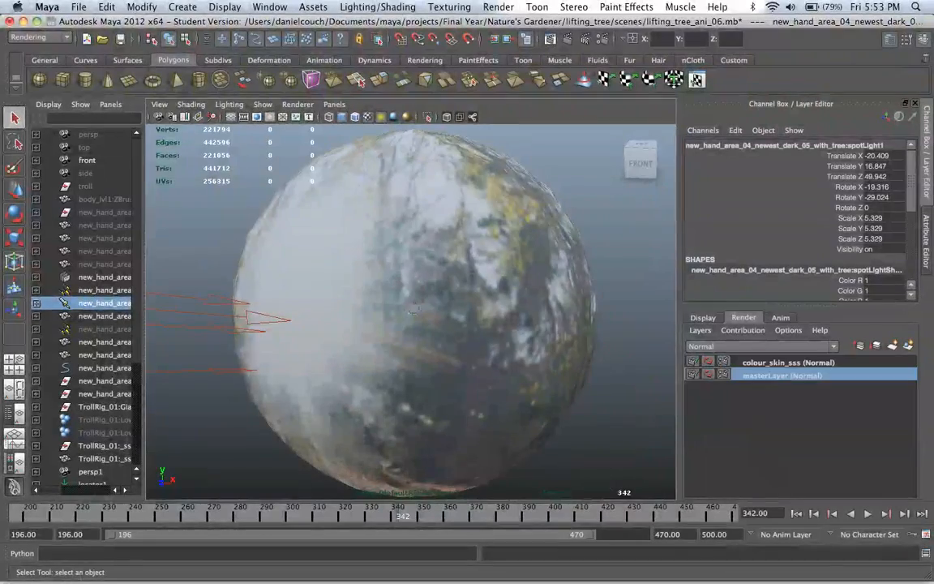
{"action": "right_click_drag", "start_coordinate": [381, 316], "coordinate": [511, 330], "text": "alt"}
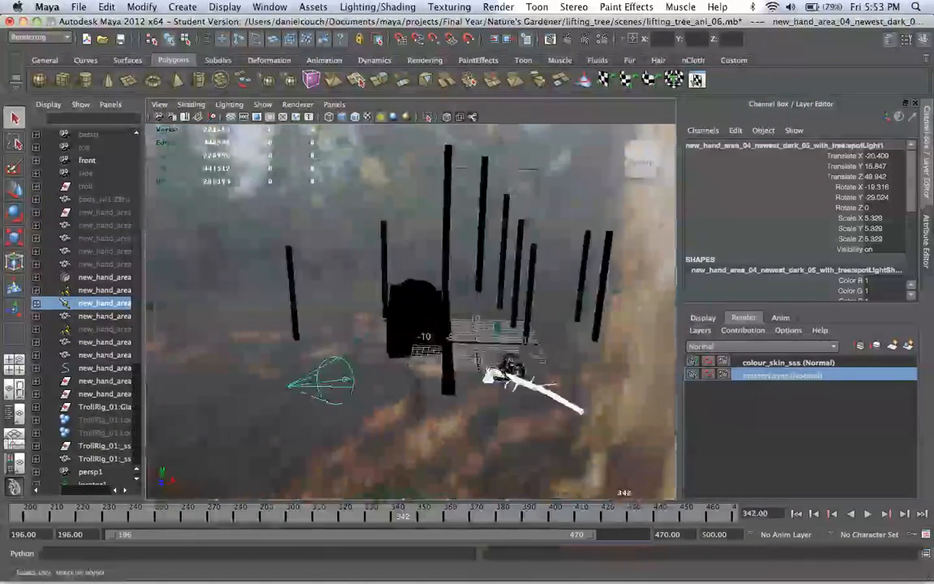
{"action": "left_click_drag", "start_coordinate": [356, 324], "coordinate": [257, 254], "text": "alt"}
{"action": "right_click_drag", "start_coordinate": [256, 255], "coordinate": [438, 316], "text": "alt"}
{"action": "left_click_drag", "start_coordinate": [438, 324], "coordinate": [381, 292], "text": "alt"}
{"action": "right_click_drag", "start_coordinate": [454, 308], "coordinate": [381, 292], "text": "alt"}
{"action": "left_click_drag", "start_coordinate": [373, 324], "coordinate": [418, 324], "text": "alt"}
{"action": "right_click_drag", "start_coordinate": [418, 324], "coordinate": [385, 283], "text": "alt"}
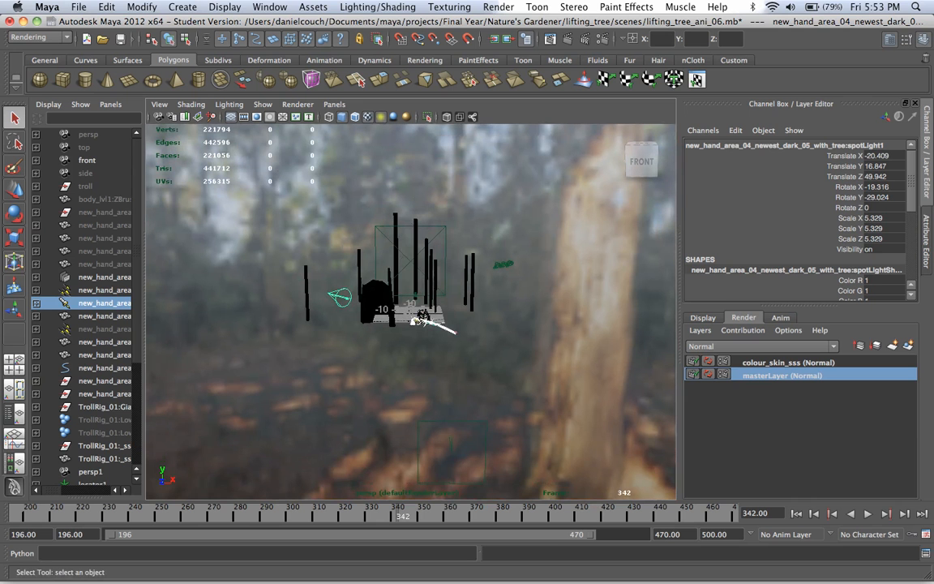
{"action": "key", "text": "ctrl+h"}
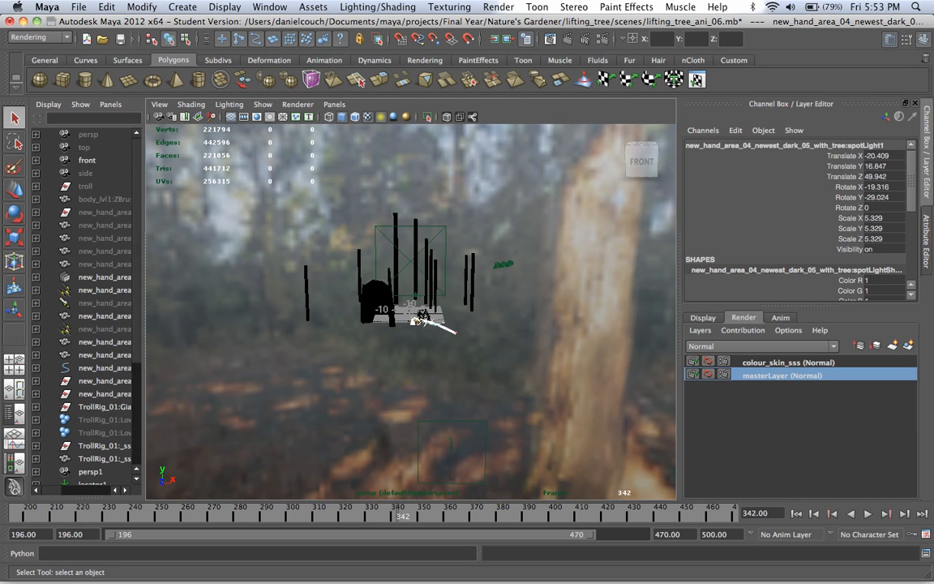
- Select the large tree_shade plane in masterLayer and add it to the colour_skin_sss render layer
{"action": "right_click_drag", "start_coordinate": [421, 315], "coordinate": [399, 309], "text": "alt"}
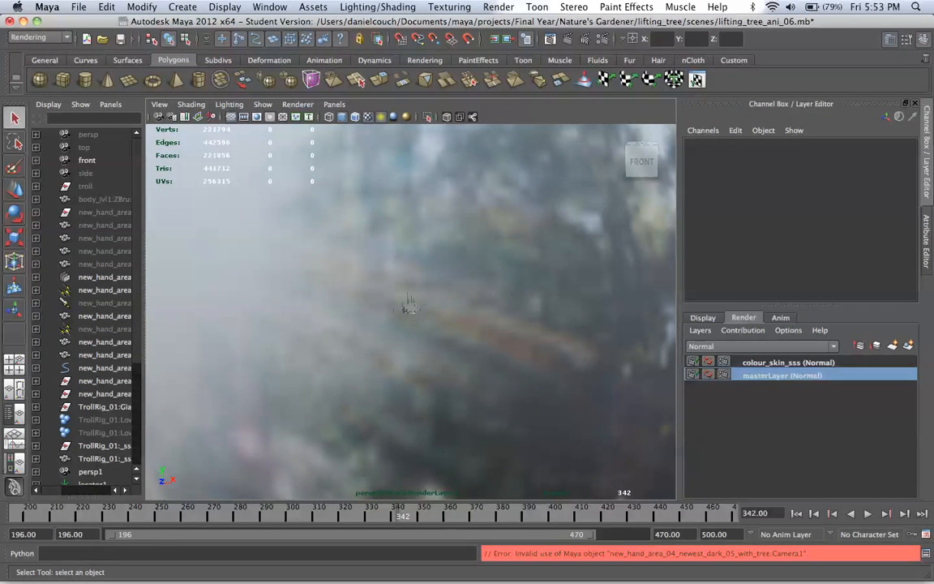
{"action": "right_click_drag", "start_coordinate": [409, 307], "coordinate": [325, 291], "text": "alt"}
{"action": "left_click_drag", "start_coordinate": [326, 291], "coordinate": [430, 305], "text": "alt"}
{"action": "left_click", "coordinate": [787, 363]}
{"action": "left_click", "coordinate": [782, 376]}
{"action": "right_click_drag", "start_coordinate": [429, 305], "coordinate": [356, 309], "text": "alt"}
{"action": "left_click", "coordinate": [411, 309]}
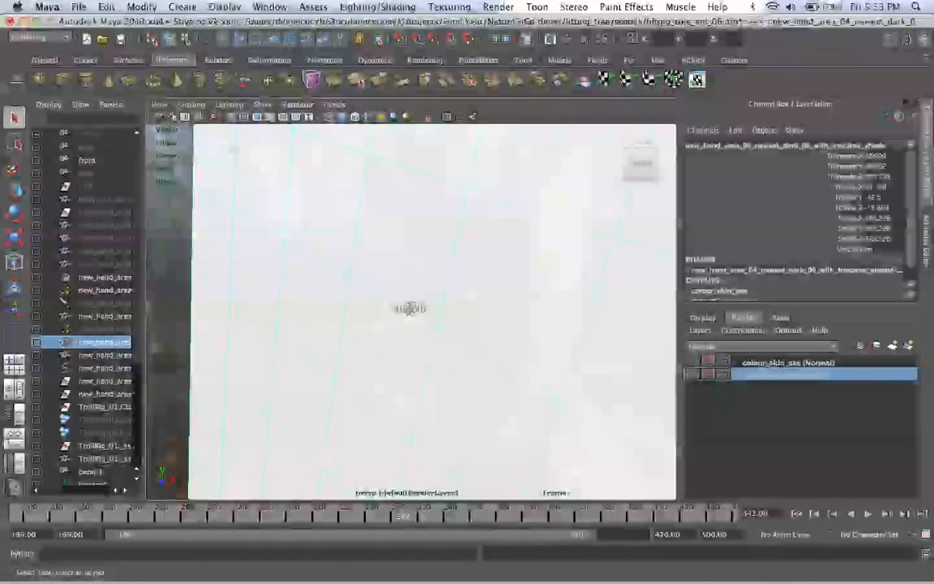
{"action": "right_click", "coordinate": [743, 361]}
{"action": "left_click", "coordinate": [795, 380]}
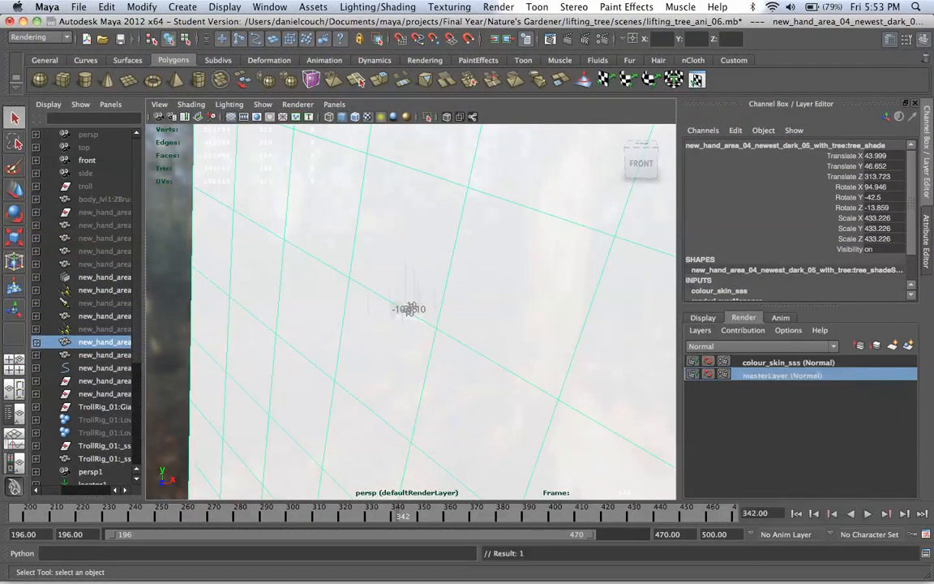
- Activate the colour_skin_sss layer and look through Camera1
{"action": "left_click", "coordinate": [782, 362]}
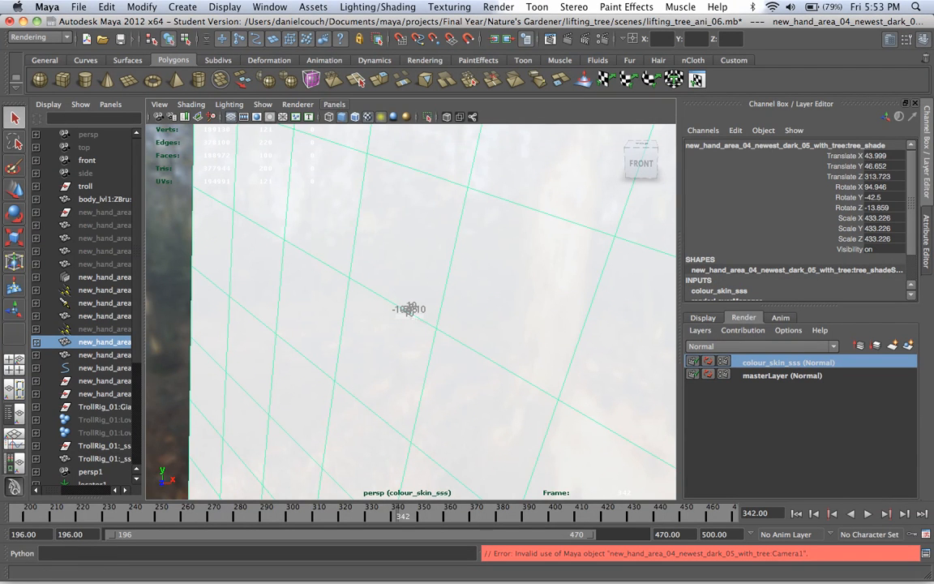
{"action": "left_click", "coordinate": [334, 104]}
{"action": "mouse_move", "coordinate": [364, 117]}
{"action": "left_click", "coordinate": [456, 129]}
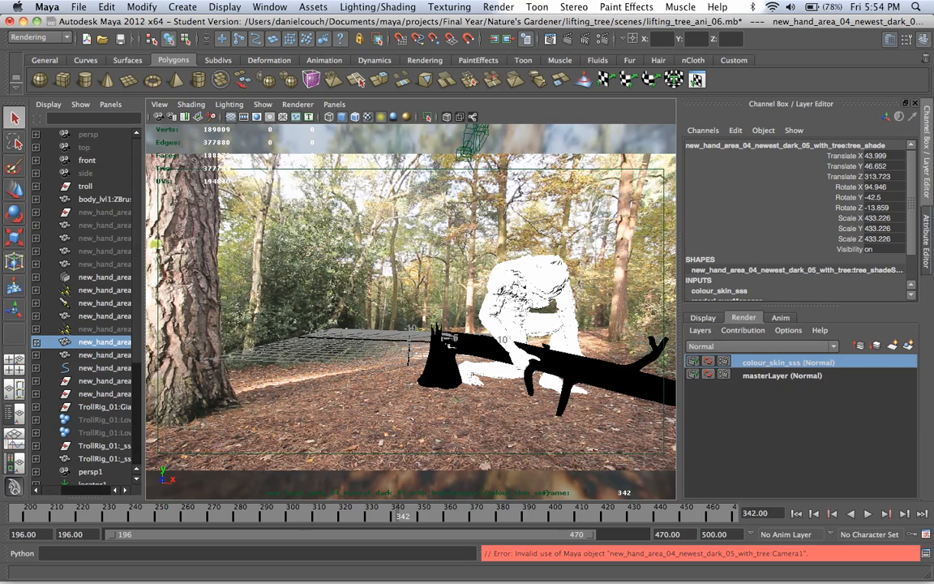
- Open the tree_shade shape's attributes to check its Render Stats, and render frame 342 with mental ray
{"action": "key", "text": "ctrl+a"}
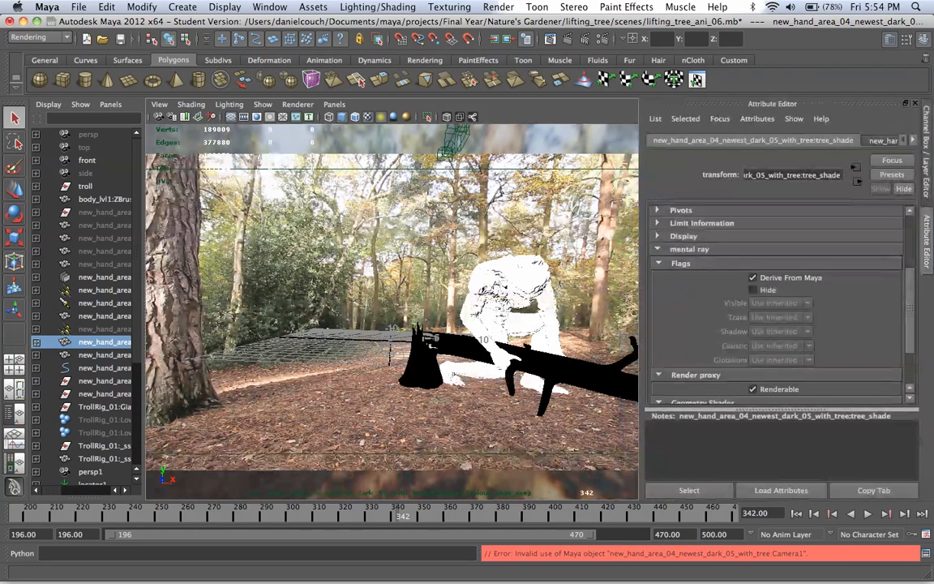
{"action": "left_click", "coordinate": [883, 141]}
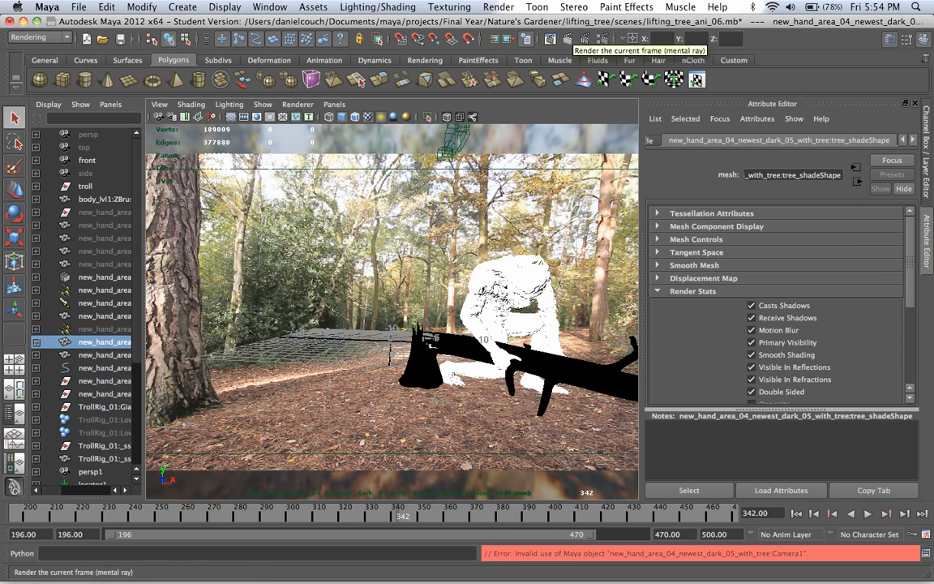
{"action": "left_click", "coordinate": [566, 39]}
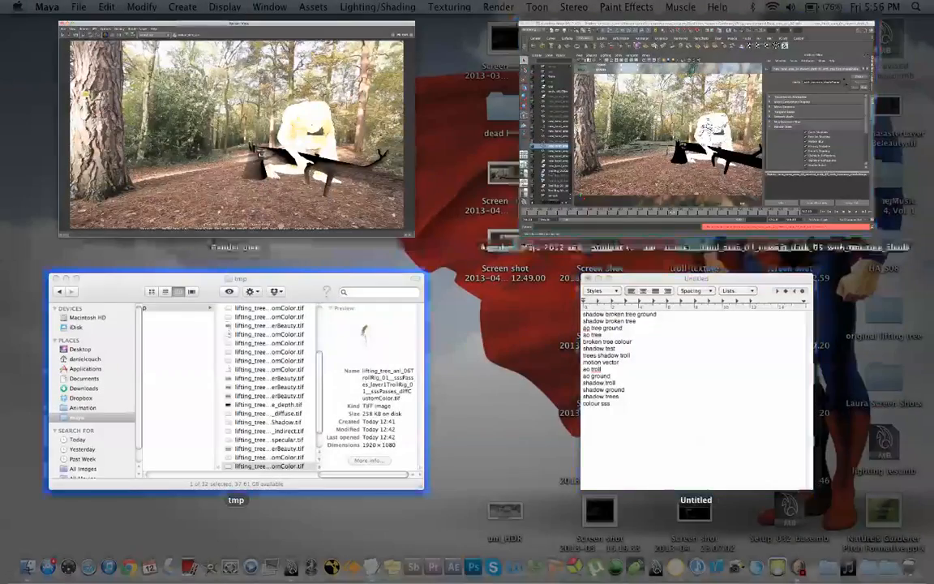
- Switch to the tmp folder in Finder and preview the sssPasses_layer1 custom colour passes of the walking troll, comparing diffuse, front, mid and back
{"action": "left_click", "coordinate": [414, 235]}
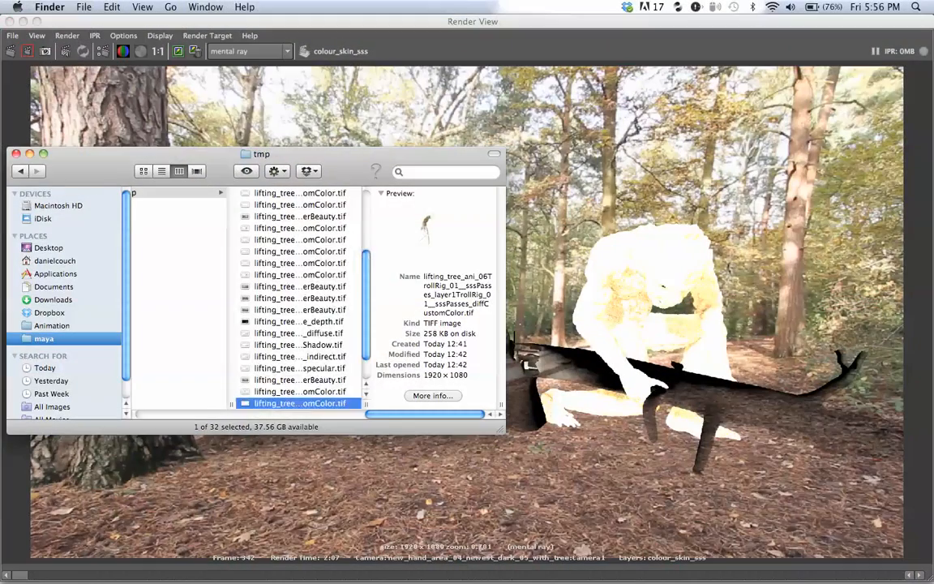
{"action": "scroll", "coordinate": [299, 341], "scroll_direction": "down", "scroll_amount": 1}
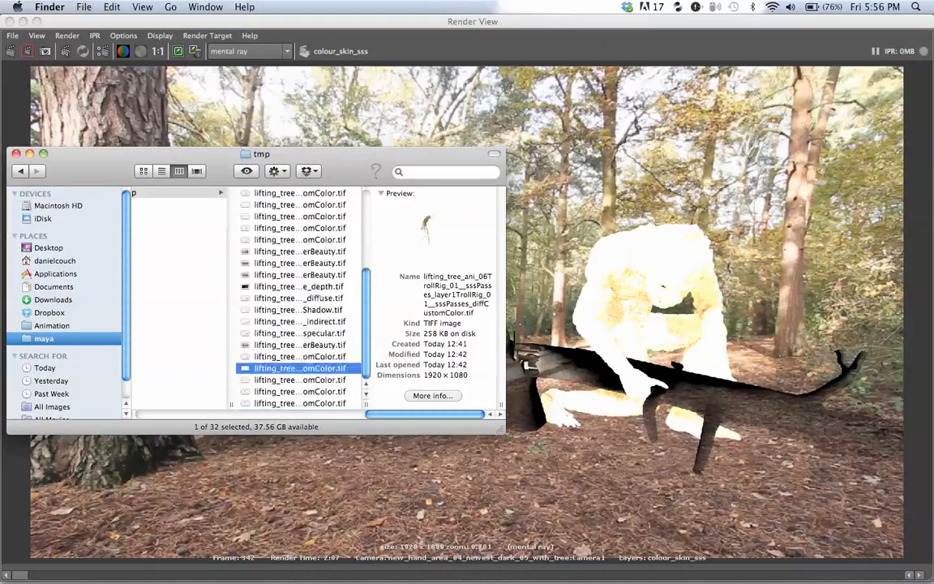
{"action": "key", "text": "space"}
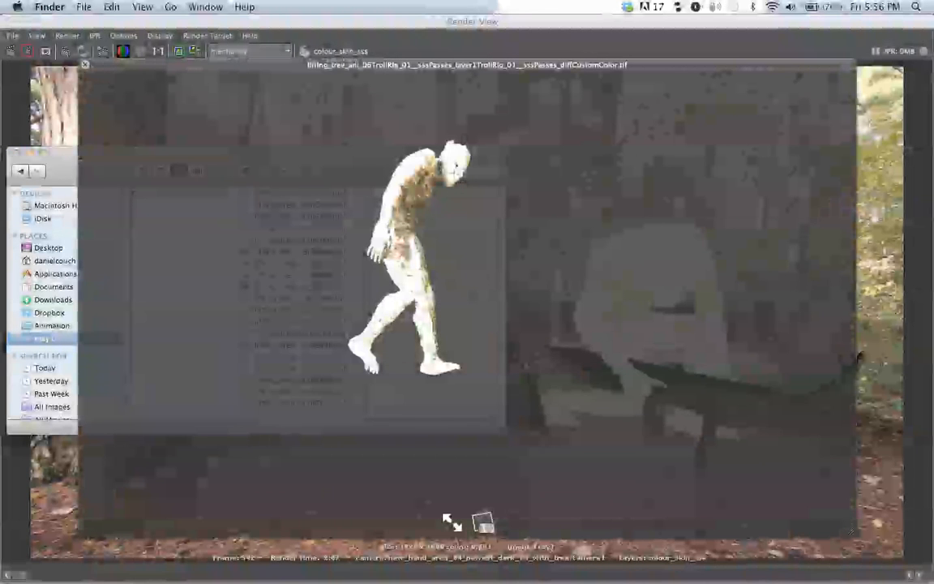
{"action": "key", "text": "Down"}
{"action": "key", "text": "Up"}
{"action": "key", "text": "Up"}
{"action": "key", "text": "Down"}
{"action": "key", "text": "Down"}
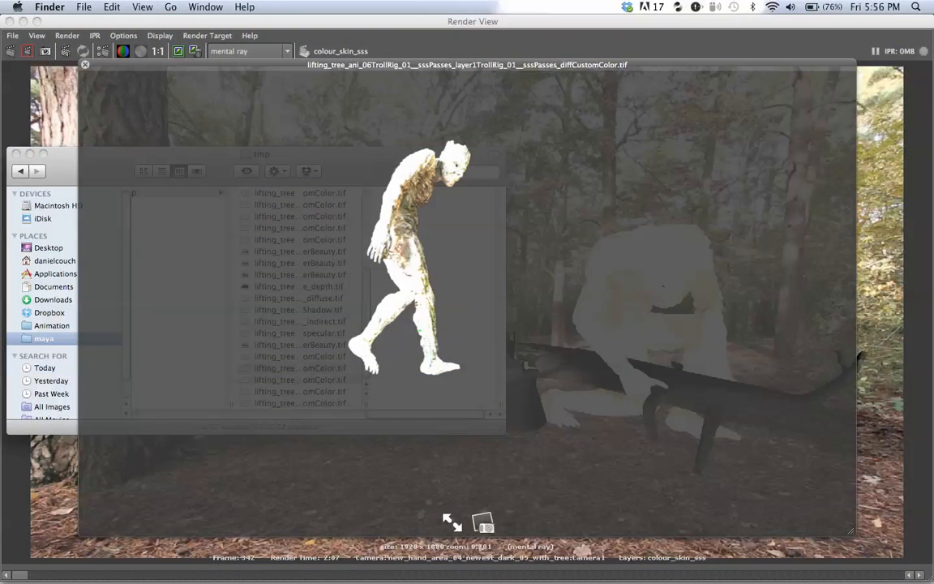
{"action": "key", "text": "Up"}
{"action": "key", "text": "Up"}
{"action": "key", "text": "Down"}
{"action": "key", "text": "Down"}
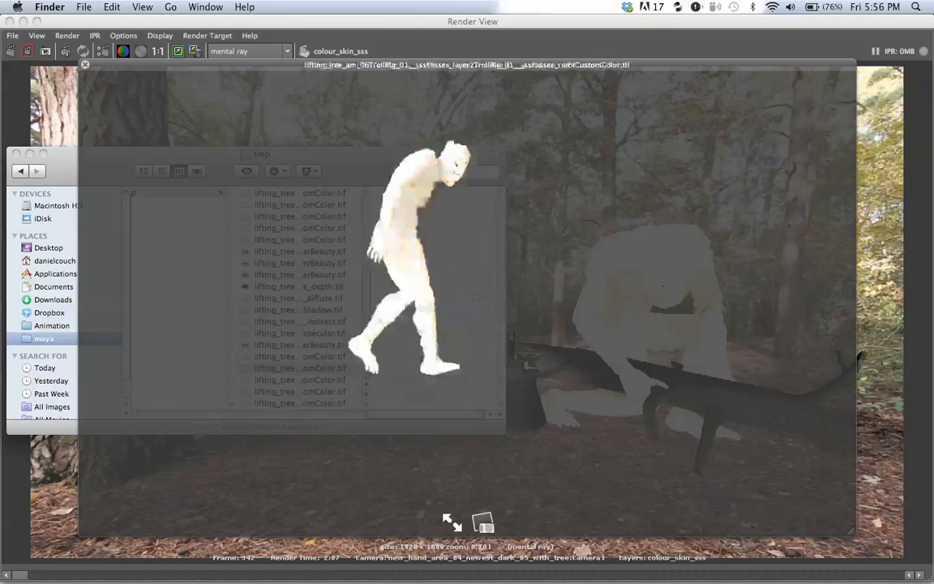
{"action": "key", "text": "Up"}
{"action": "key", "text": "Up"}
{"action": "key", "text": "Down"}
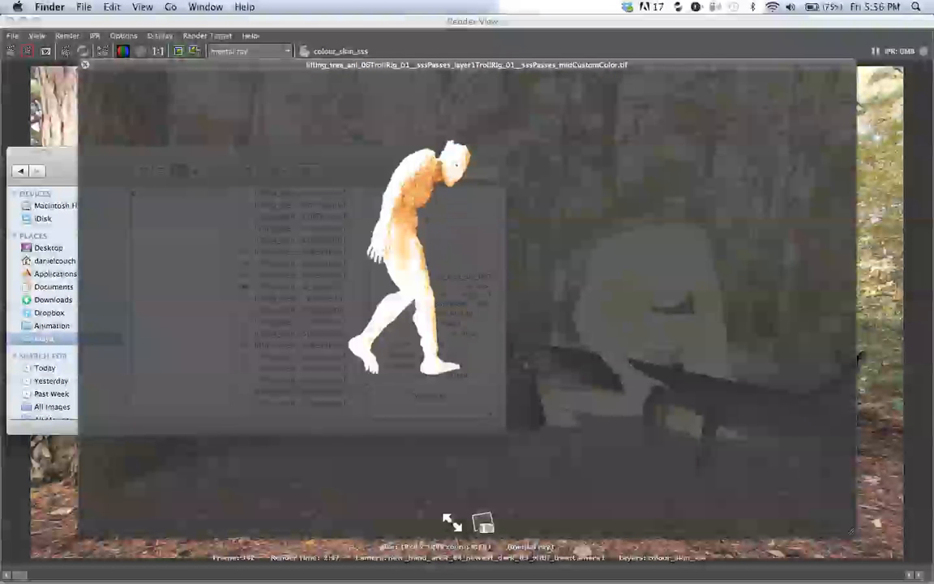
{"action": "key", "text": "Down"}
{"action": "key", "text": "Up"}
{"action": "key", "text": "Up"}
{"action": "key", "text": "space"}
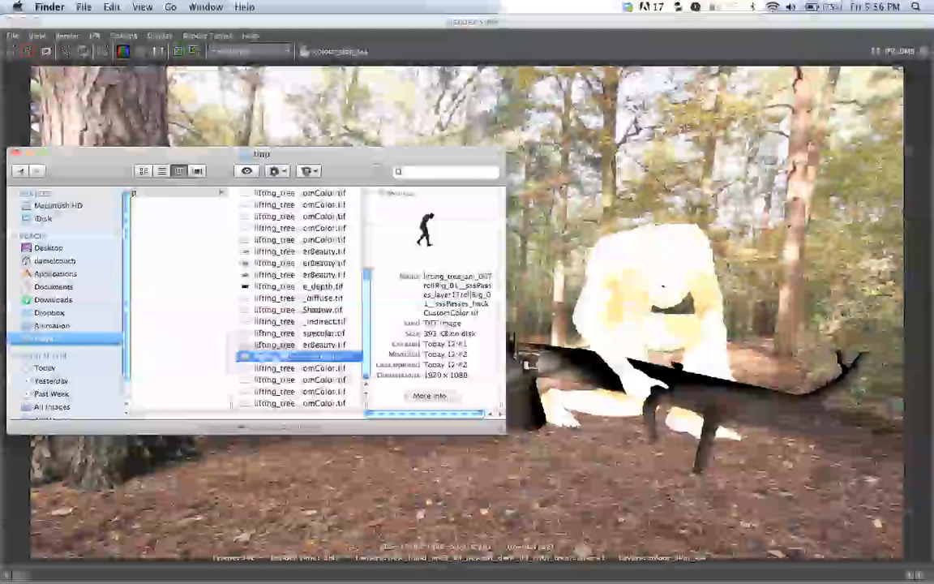
- Preview the sssPasses_layer1 MasterBeauty image and the older custom colour pass of the standing troll
{"action": "key", "text": "Up"}
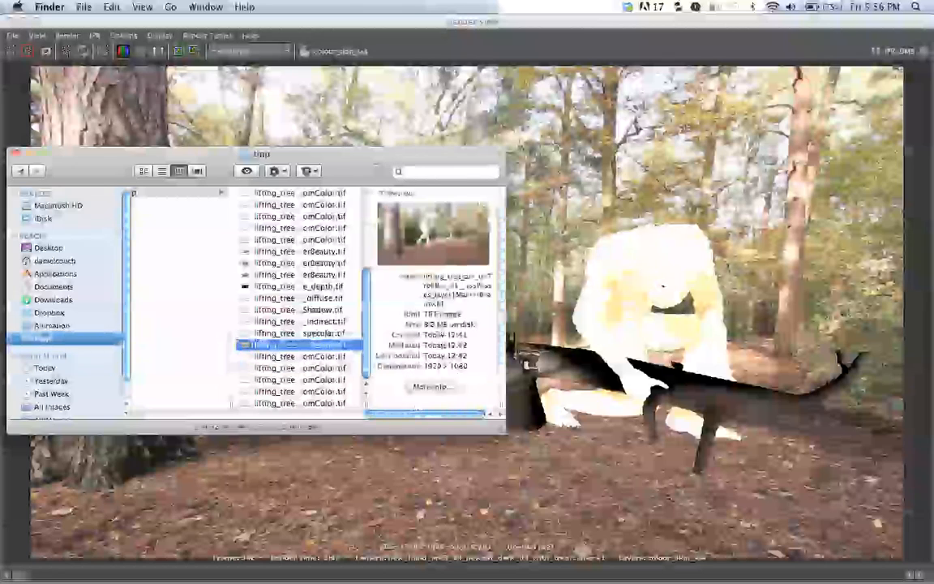
{"action": "key", "text": "space"}
{"action": "key", "text": "space"}
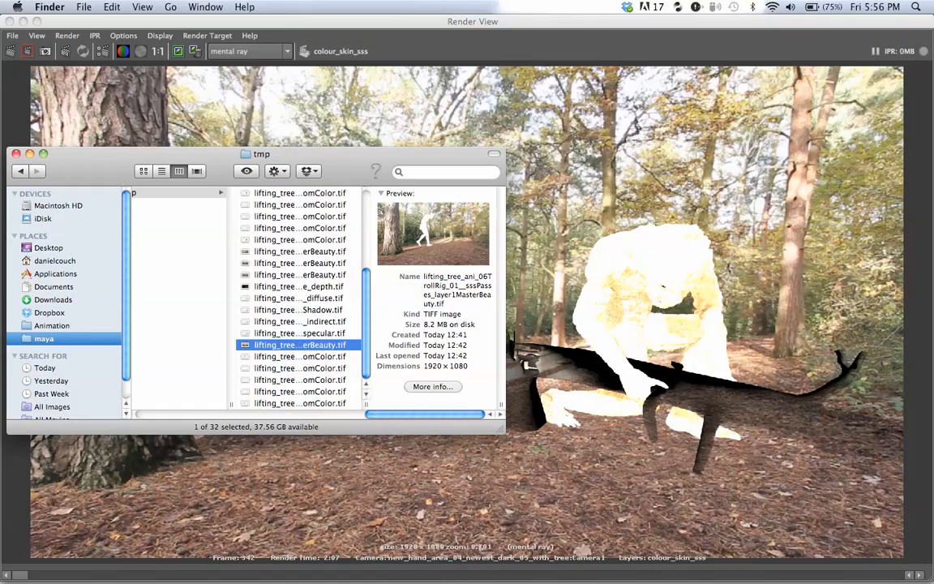
{"action": "scroll", "coordinate": [296, 296], "scroll_direction": "up", "scroll_amount": 4}
{"action": "key", "text": "space"}
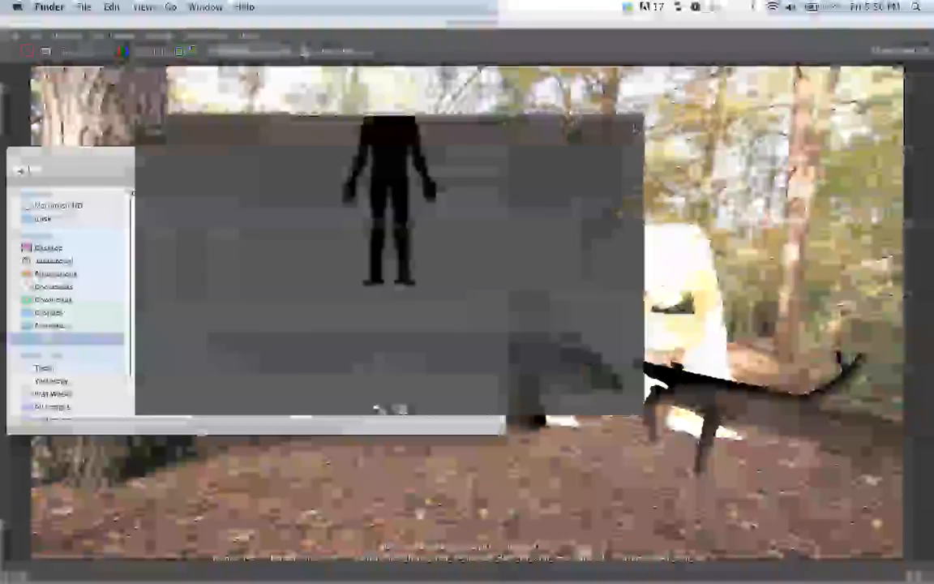
{"action": "key", "text": "space"}
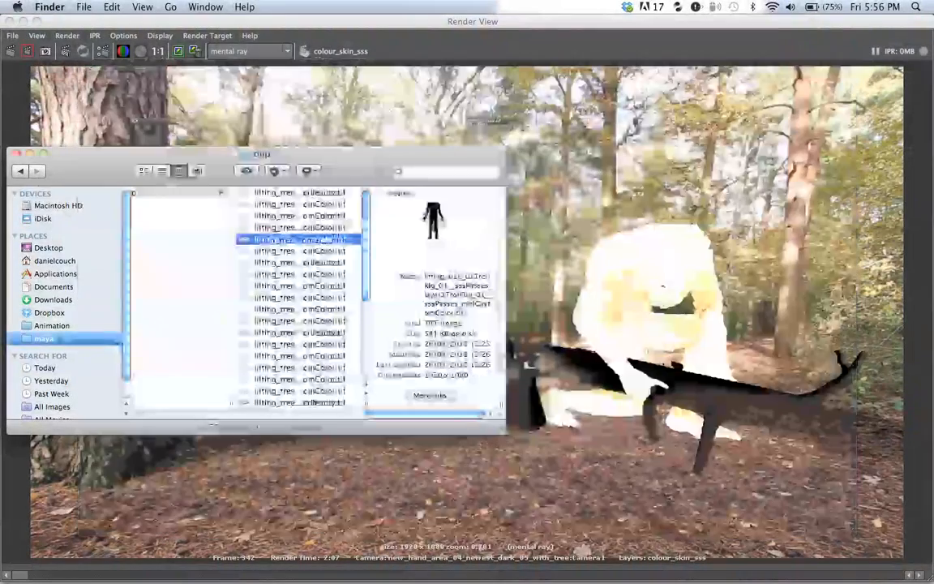
- Preview the AO_troll and masterLayer MasterBeauty images at large size
{"action": "key", "text": "Down"}
{"action": "key", "text": "Down"}
{"action": "key", "text": "space"}
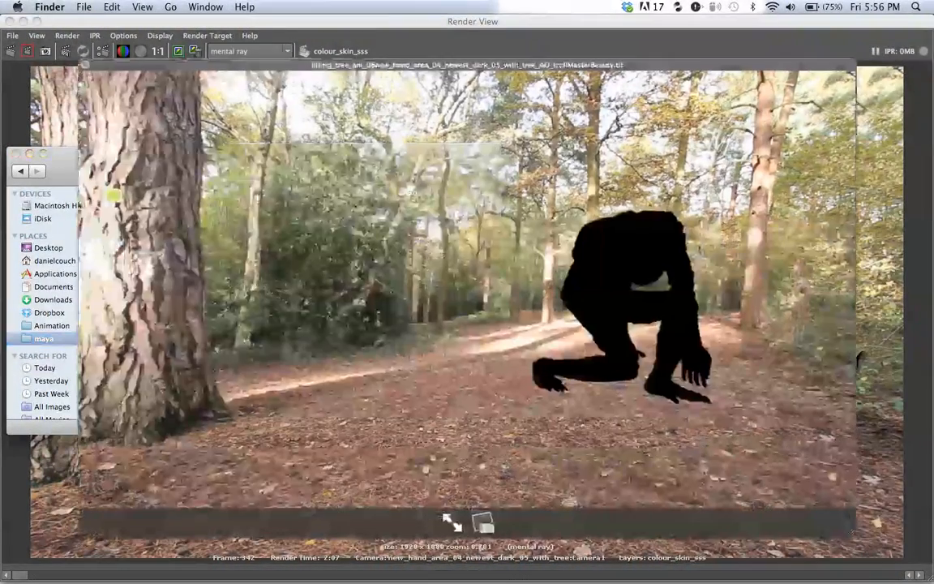
{"action": "key", "text": "Down"}
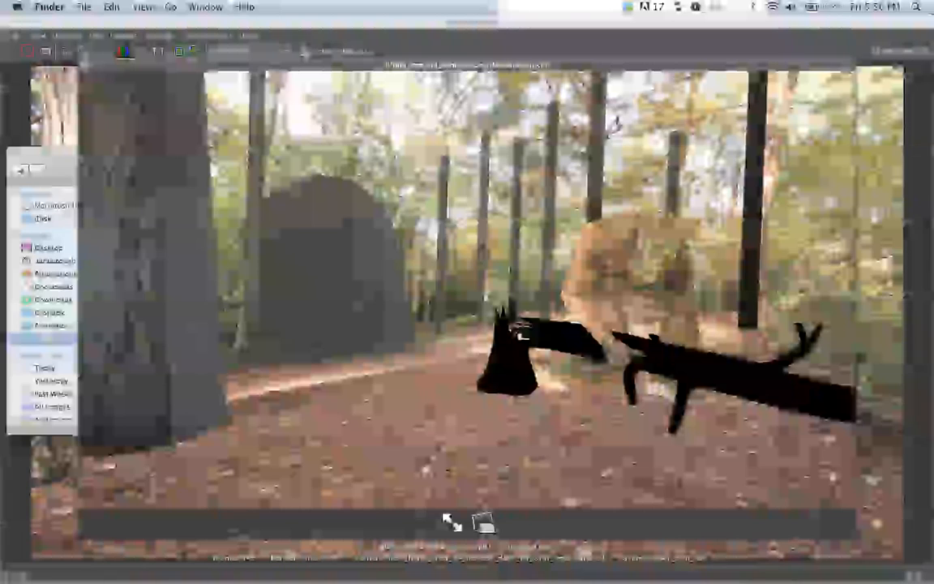
{"action": "key", "text": "Down"}
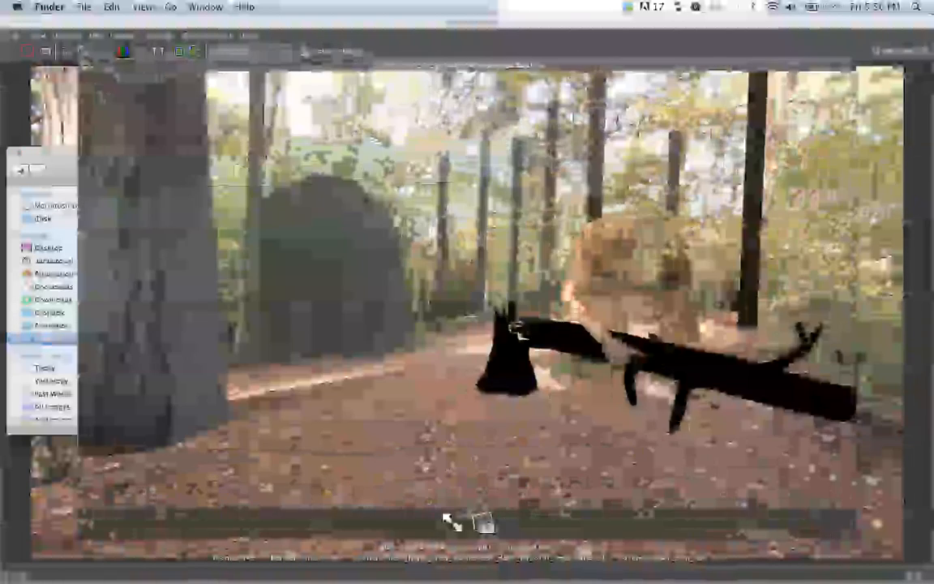
{"action": "key", "text": "space"}
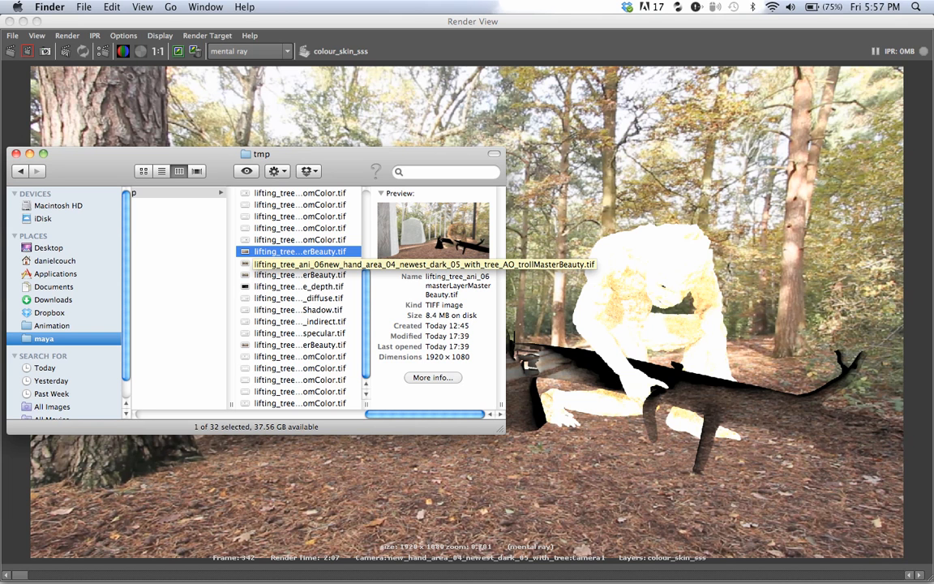
- Examine the broken_tree_colour render passes, previewing the Shadow and indirect images
{"action": "key", "text": "Down"}
{"action": "key", "text": "Down"}
{"action": "key", "text": "Down"}
{"action": "key", "text": "Down"}
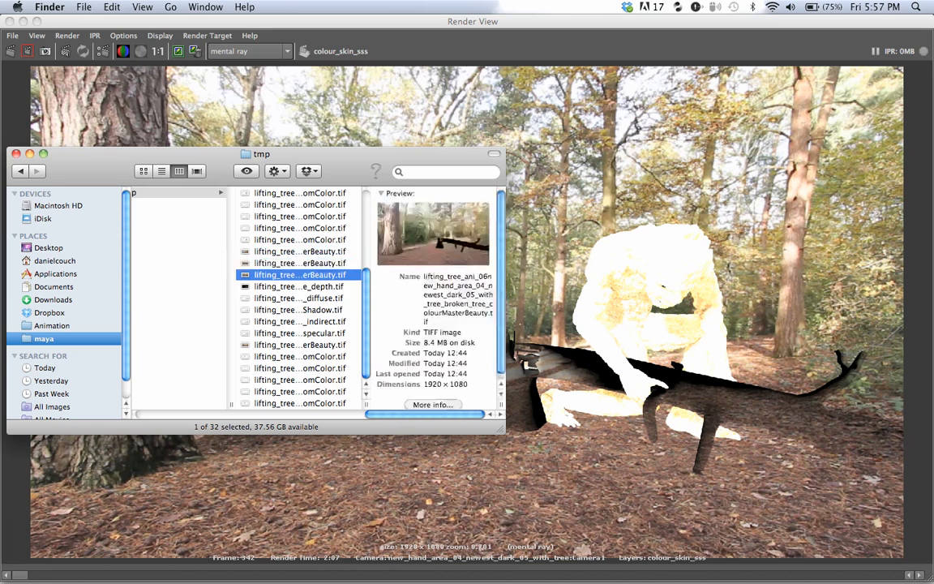
{"action": "key", "text": "Down"}
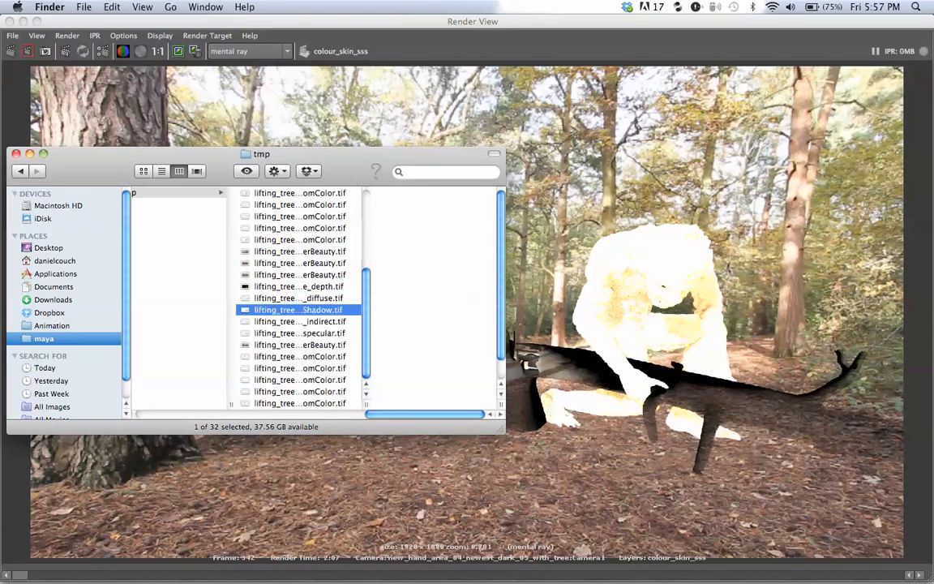
{"action": "key", "text": "space"}
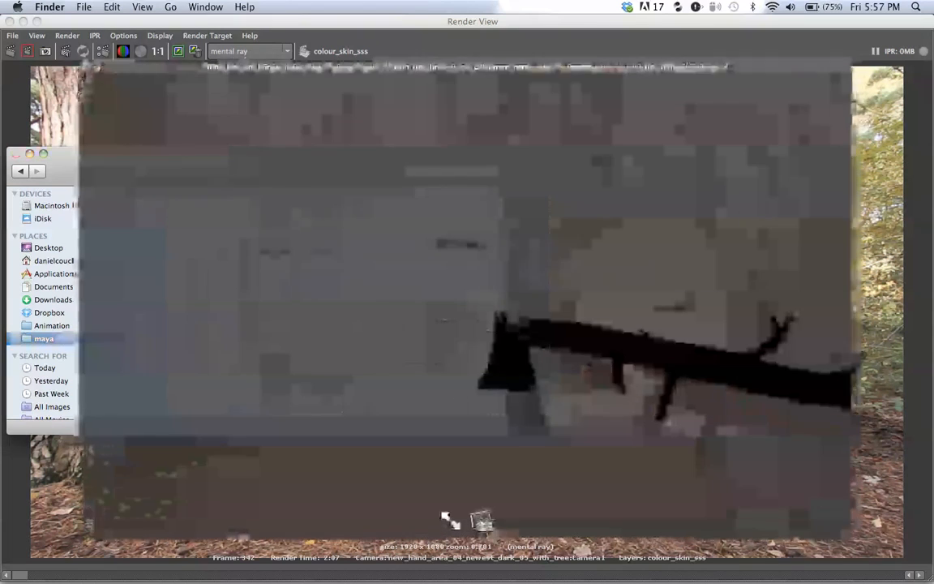
{"action": "key", "text": "space"}
{"action": "key", "text": "Down"}
{"action": "key", "text": "space"}
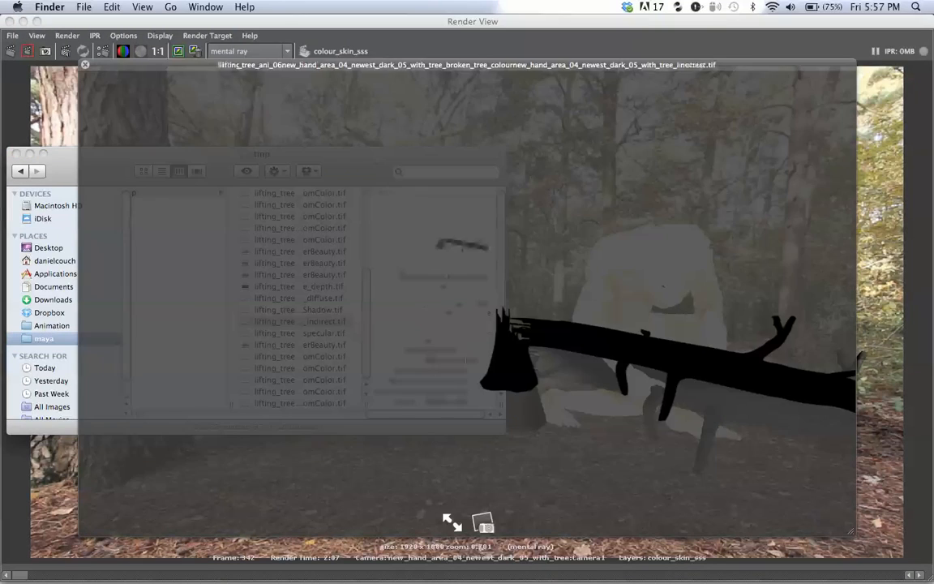
- Browse the previews from the broken tree passes through the sssPasses_layer1 custom colours and back to the AO_troll MasterBeauty image
{"action": "key", "text": "Down"}
{"action": "key", "text": "Down"}
{"action": "key", "text": "Down"}
{"action": "key", "text": "Down"}
{"action": "key", "text": "Down"}
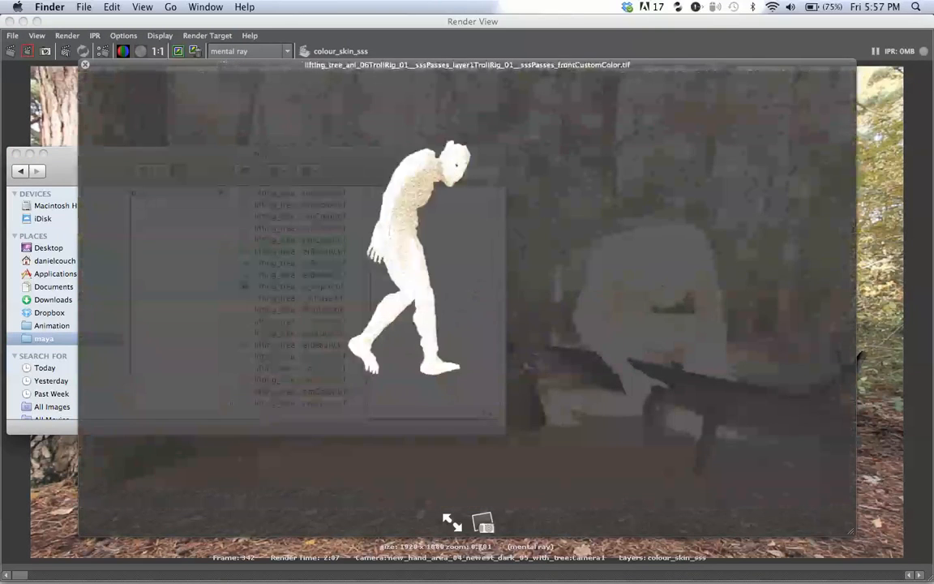
{"action": "key", "text": "Down"}
{"action": "key", "text": "Down"}
{"action": "key", "text": "Down"}
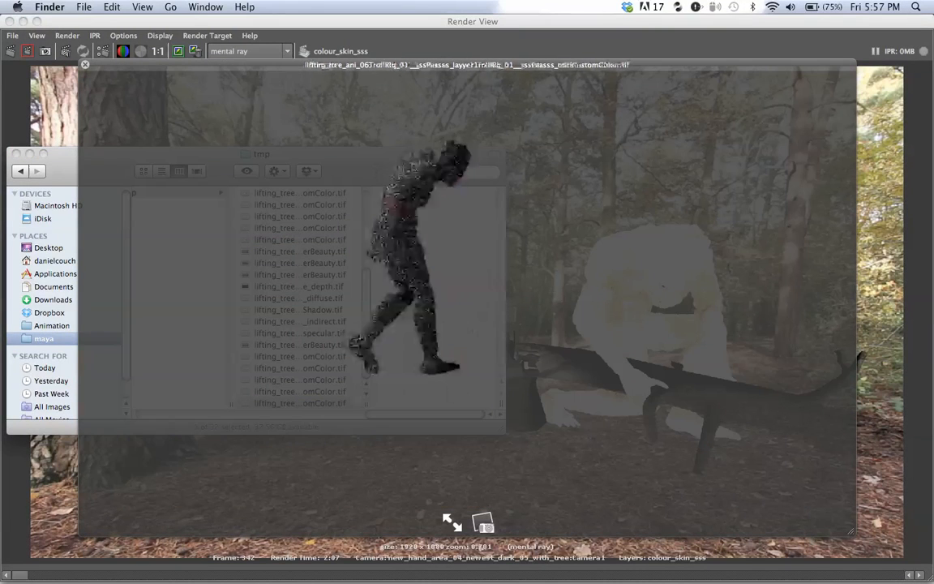
{"action": "key", "text": "Down"}
{"action": "key", "text": "Down"}
{"action": "key", "text": "Down"}
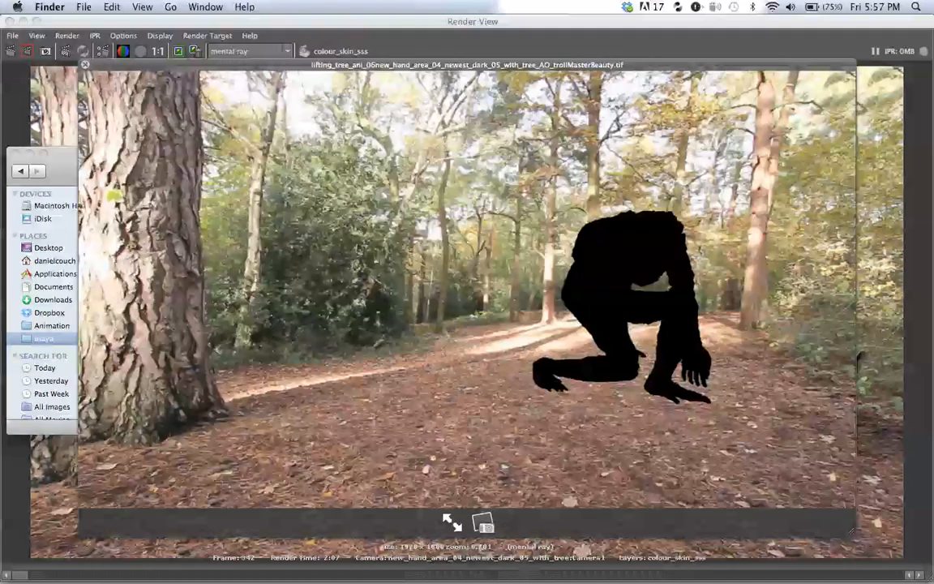
- Examine the colour_skin_sss passes of the crouching troll one by one, covering the diff, back, front and spec custom colours
{"action": "key", "text": "Down"}
{"action": "key", "text": "Down"}
{"action": "key", "text": "Down"}
{"action": "key", "text": "Down"}
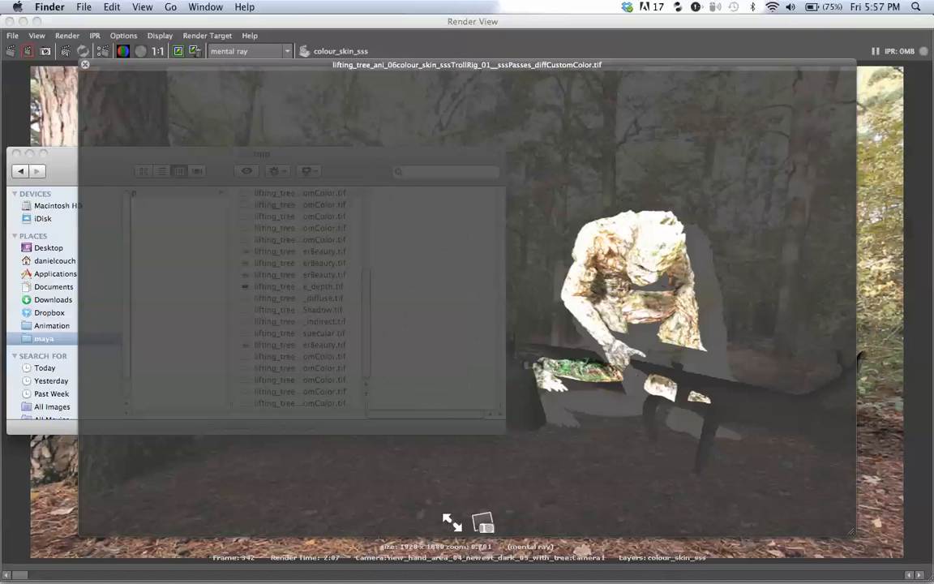
{"action": "key", "text": "Down"}
{"action": "key", "text": "Down"}
{"action": "key", "text": "Down"}
{"action": "key", "text": "Down"}
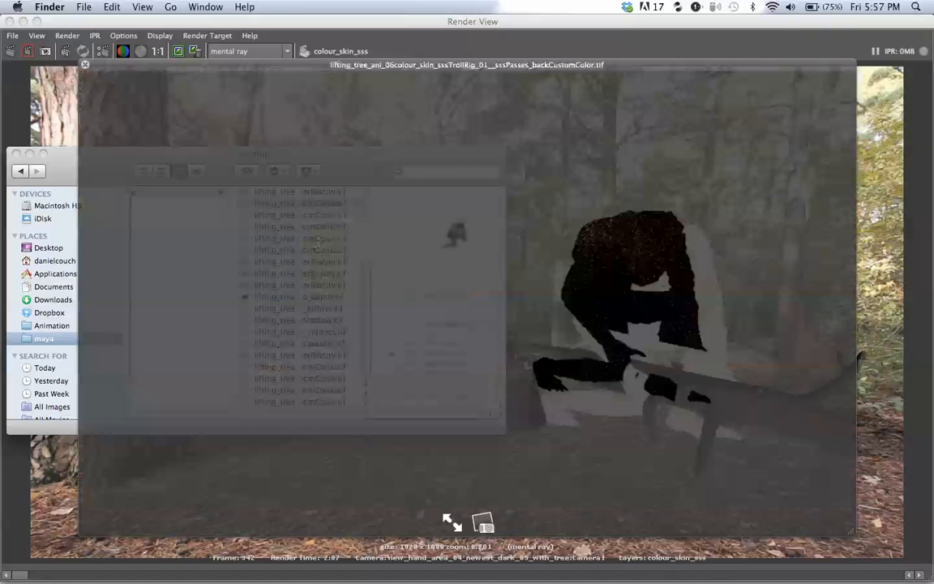
{"action": "key", "text": "Down"}
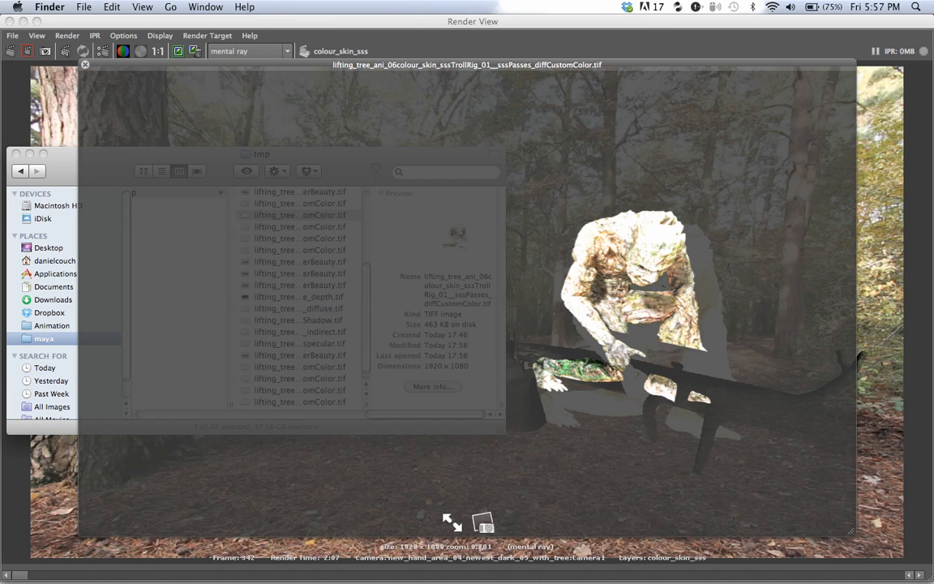
{"action": "key", "text": "Down"}
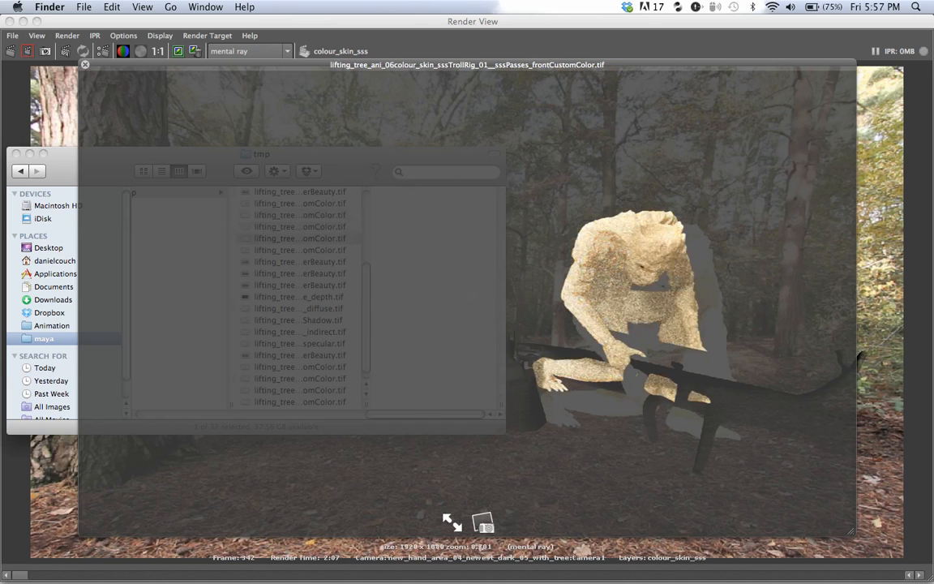
{"action": "key", "text": "Down"}
{"action": "key", "text": "Down"}
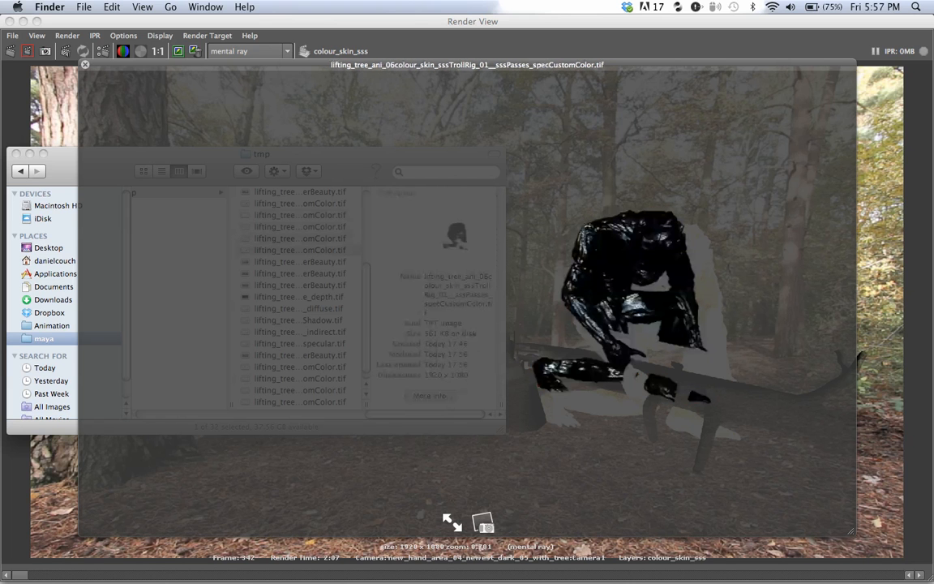
- Check the masterLayer MasterBeauty image against the colour_skin_sss back and spec passes
{"action": "key", "text": "Down"}
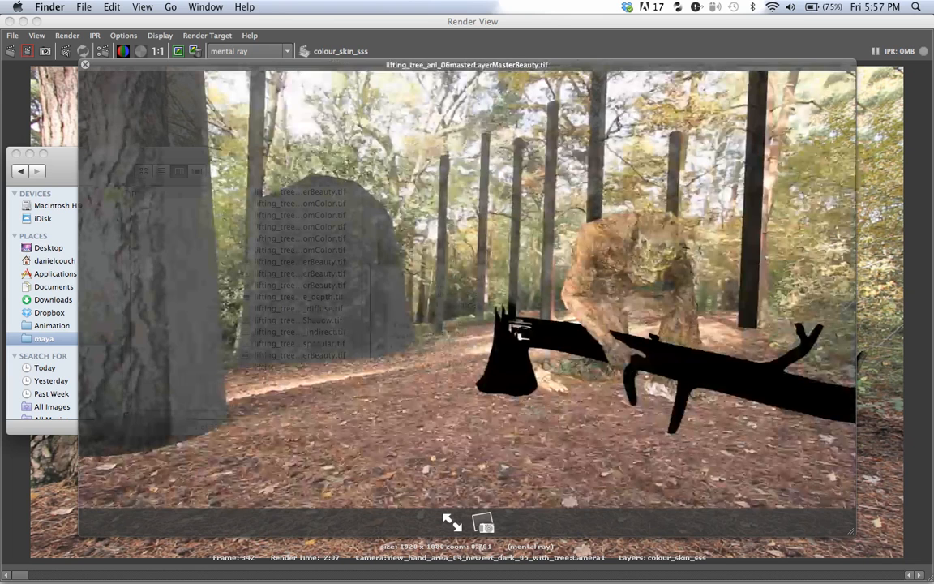
{"action": "key", "text": "Down"}
{"action": "key", "text": "Down"}
{"action": "key", "text": "Down"}
{"action": "key", "text": "Down"}
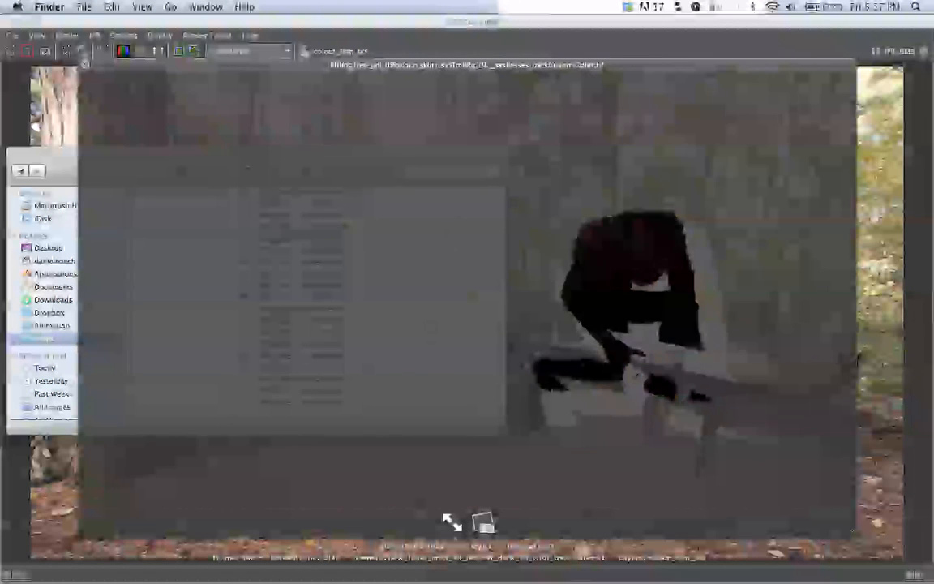
{"action": "key", "text": "Down"}
{"action": "key", "text": "Down"}
{"action": "key", "text": "Down"}
{"action": "key", "text": "Down"}
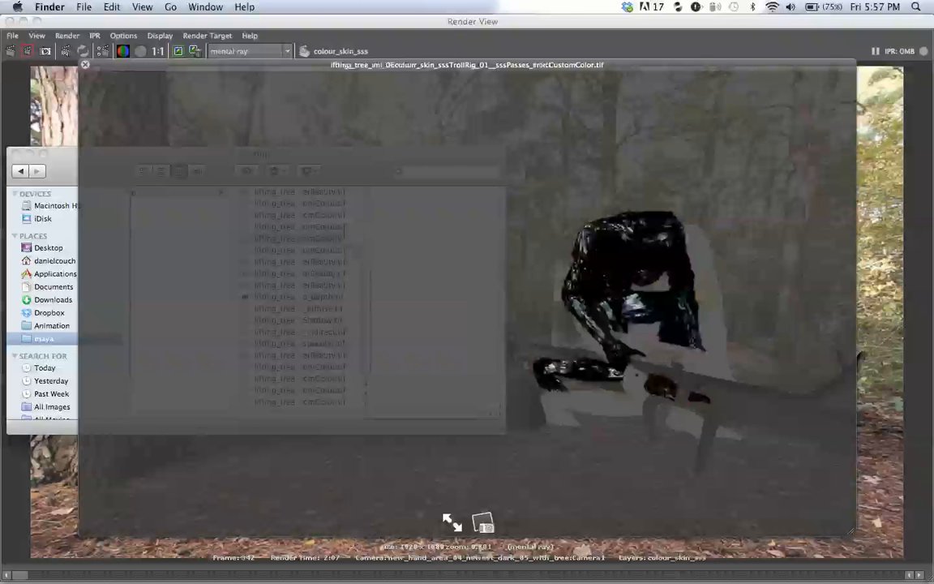
{"action": "key", "text": "Down"}
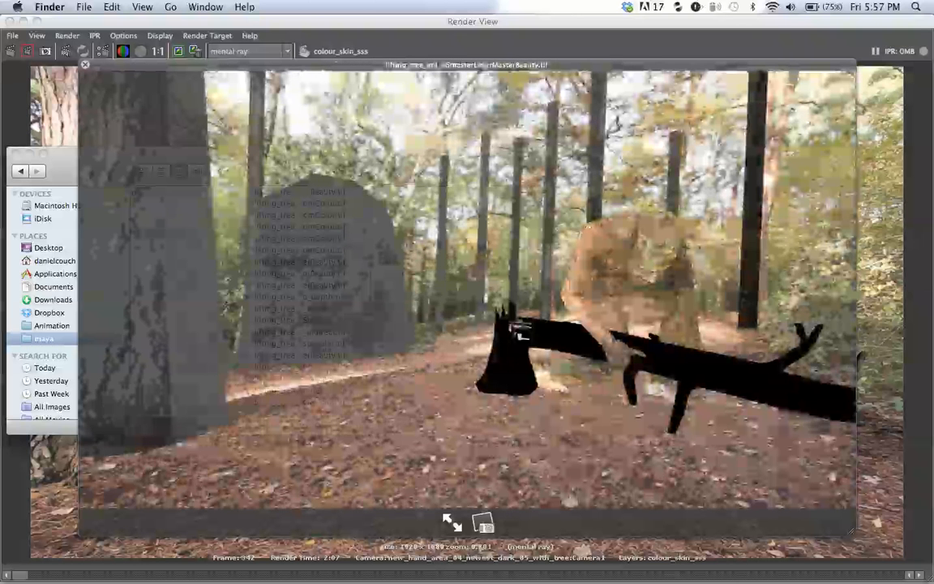
- Flip between the masterLayer MasterBeauty image and neighbouring passes, and compare the colour_skin_sss mid and diff custom colours
{"action": "key", "text": "Up"}
{"action": "key", "text": "Down"}
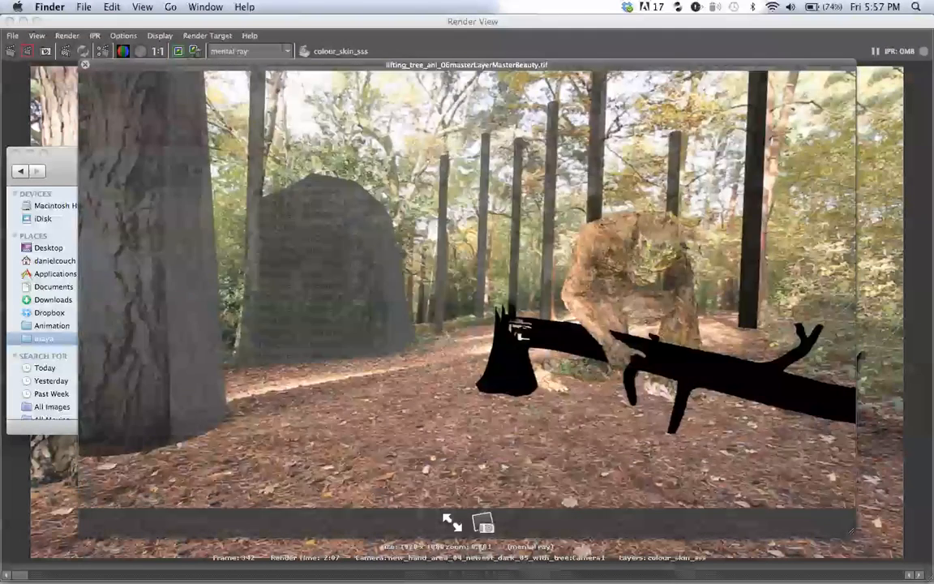
{"action": "key", "text": "Up"}
{"action": "key", "text": "Down"}
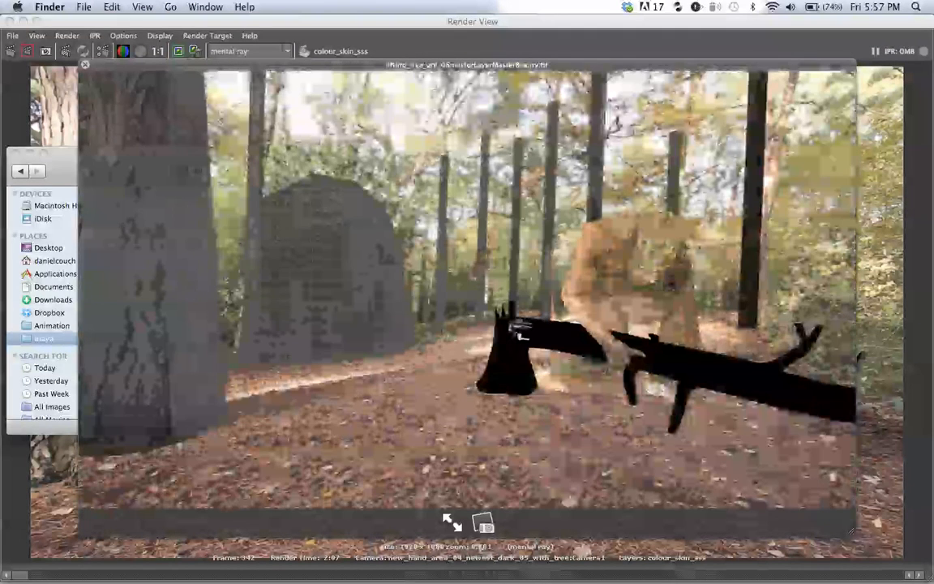
{"action": "key", "text": "Up"}
{"action": "key", "text": "Down"}
{"action": "key", "text": "Down"}
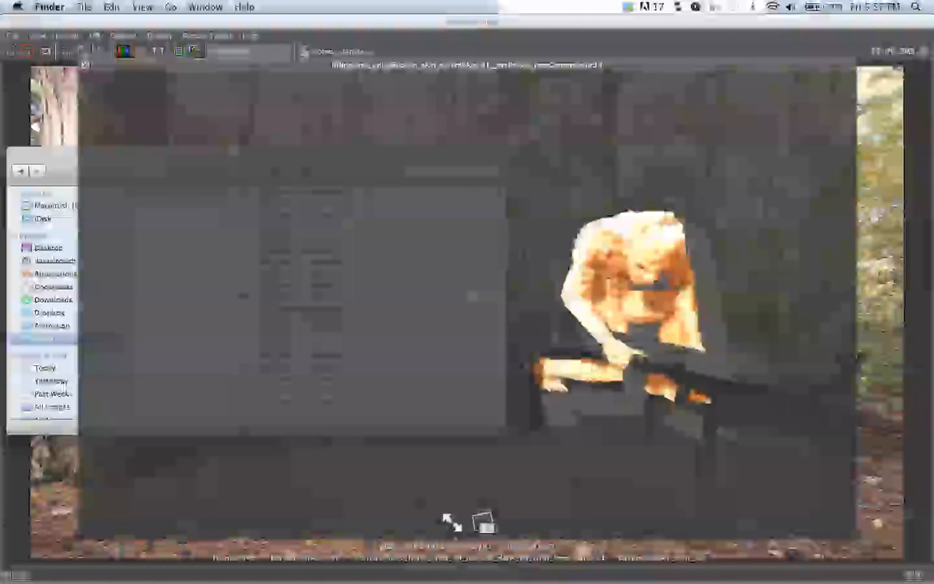
{"action": "key", "text": "Up"}
{"action": "key", "text": "Down"}
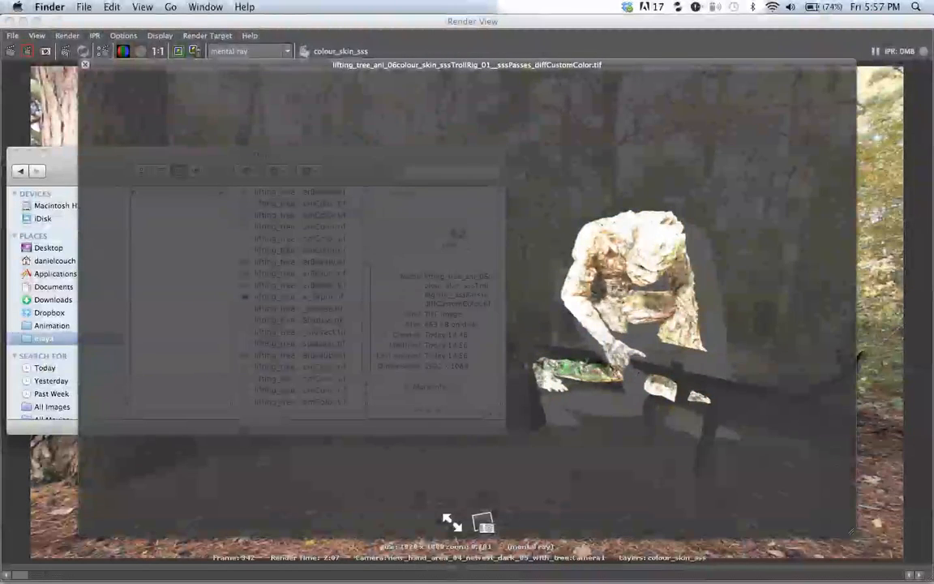
- Step back through the pass previews from the colour_skin_sss diff custom colour and return to Maya's Render View
{"action": "key", "text": "Up"}
{"action": "key", "text": "Up"}
{"action": "key", "text": "Up"}
{"action": "key", "text": "Up"}
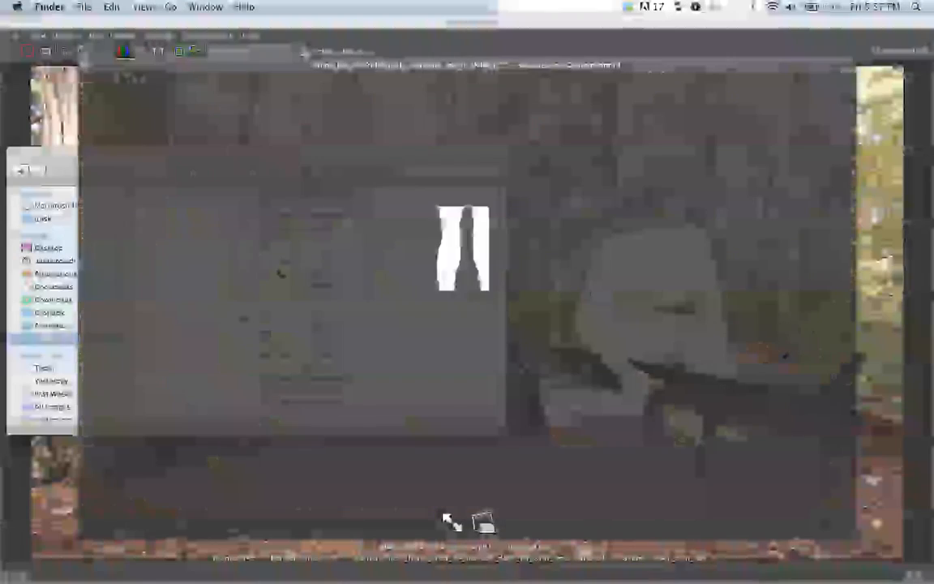
{"action": "key", "text": "space"}
{"action": "key", "text": "super+Tab"}
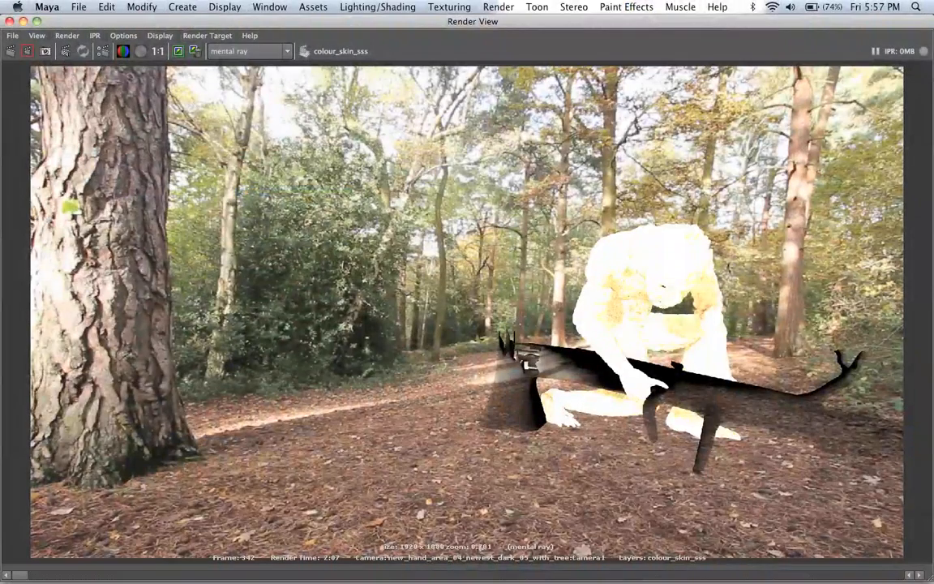
- Switch back to the Finder's tmp folder and preview the passes up to the broken_tree_colour MasterBeauty image
{"action": "key", "text": "ctrl+Up"}
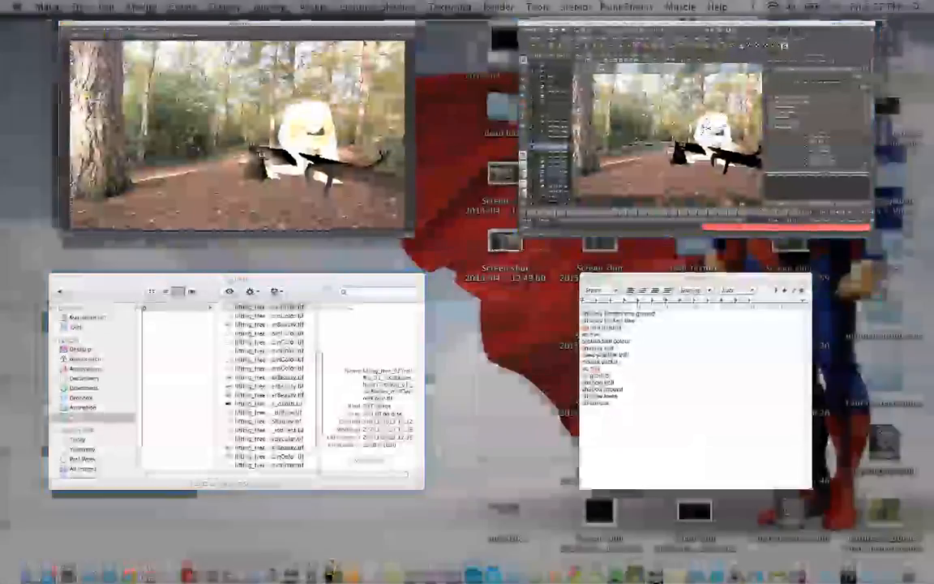
{"action": "left_click", "coordinate": [271, 365]}
{"action": "left_click", "coordinate": [272, 273]}
{"action": "key", "text": "space"}
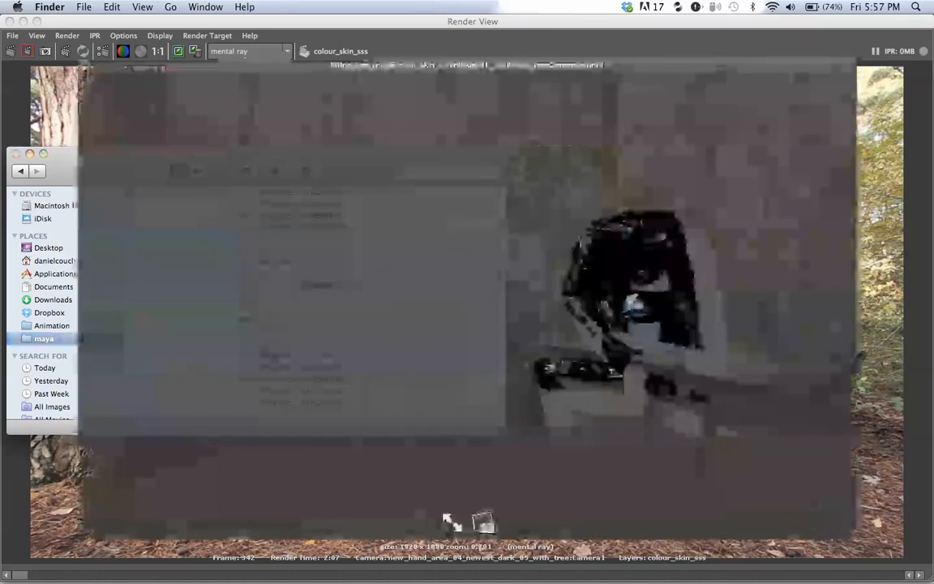
{"action": "key", "text": "Up"}
{"action": "key", "text": "Down"}
{"action": "key", "text": "Up"}
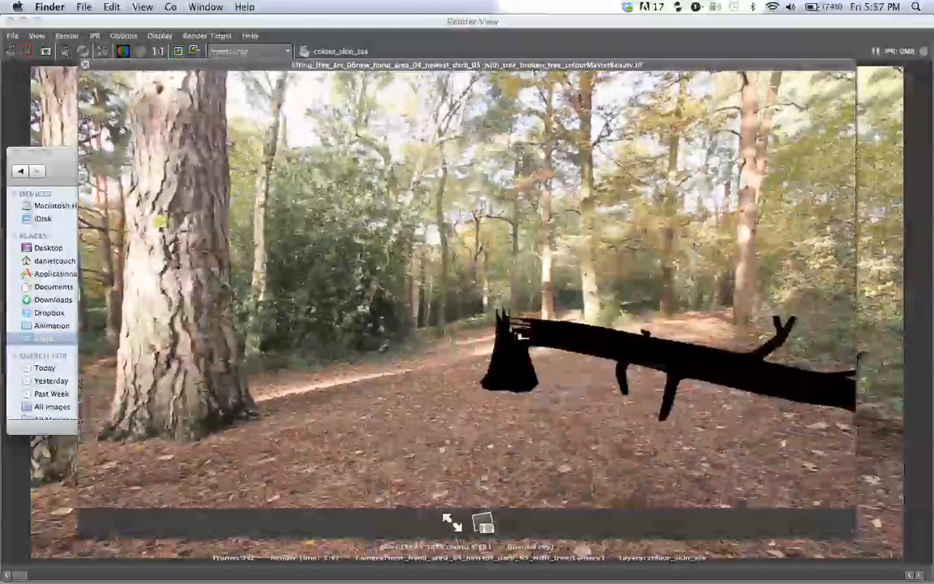
{"action": "key", "text": "space"}
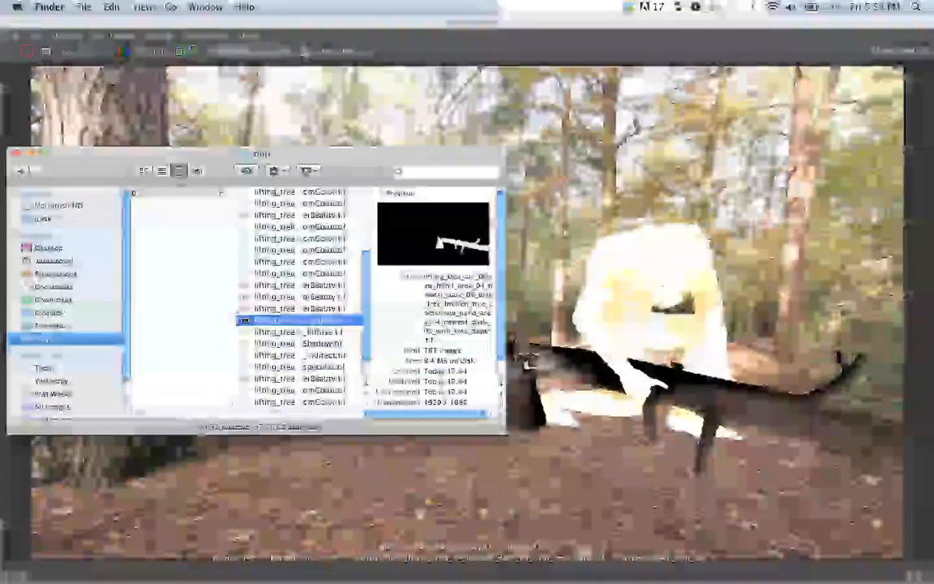
- Return to Maya and close the Render View to get back to the scene
{"action": "left_click", "coordinate": [526, 358]}
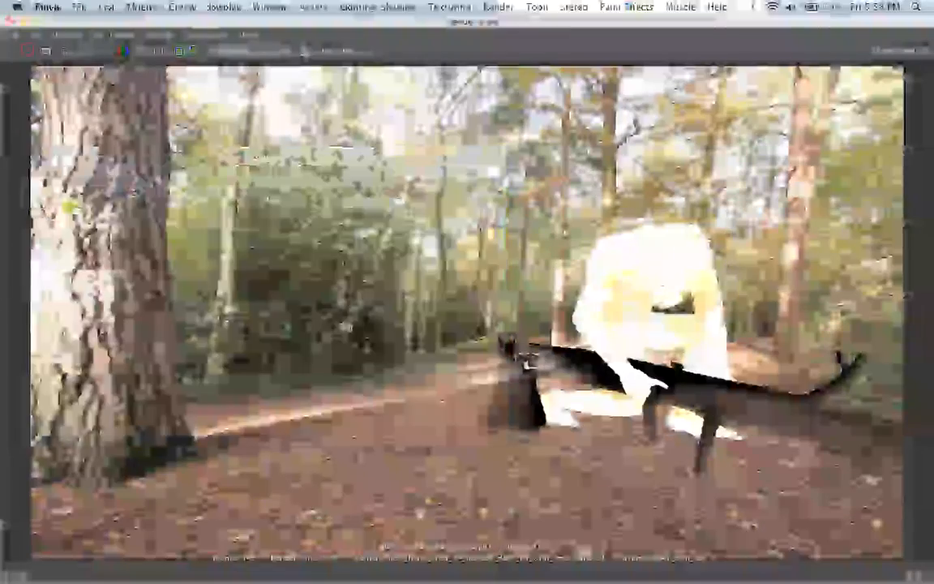
{"action": "key", "text": "F3"}
{"action": "left_click", "coordinate": [235, 129]}
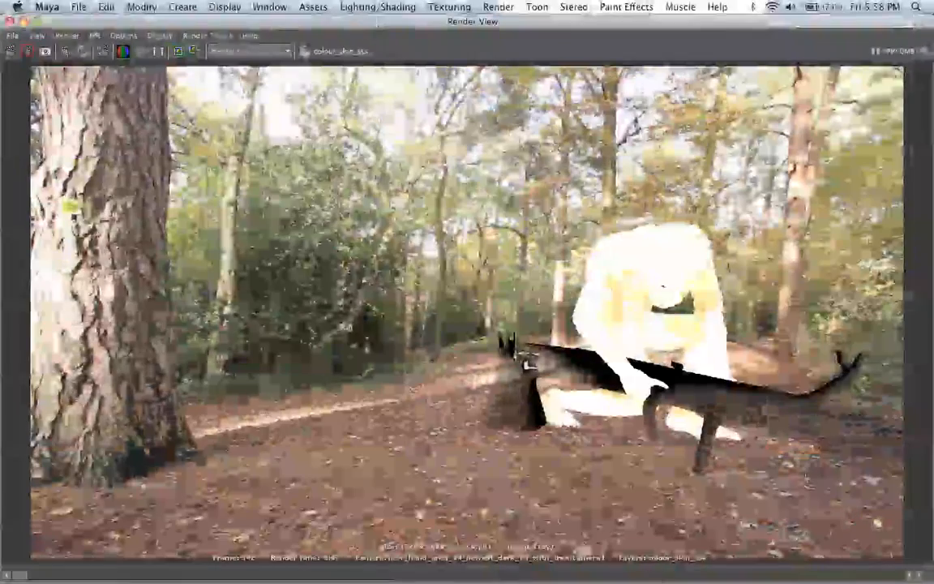
{"action": "key", "text": "super+w"}
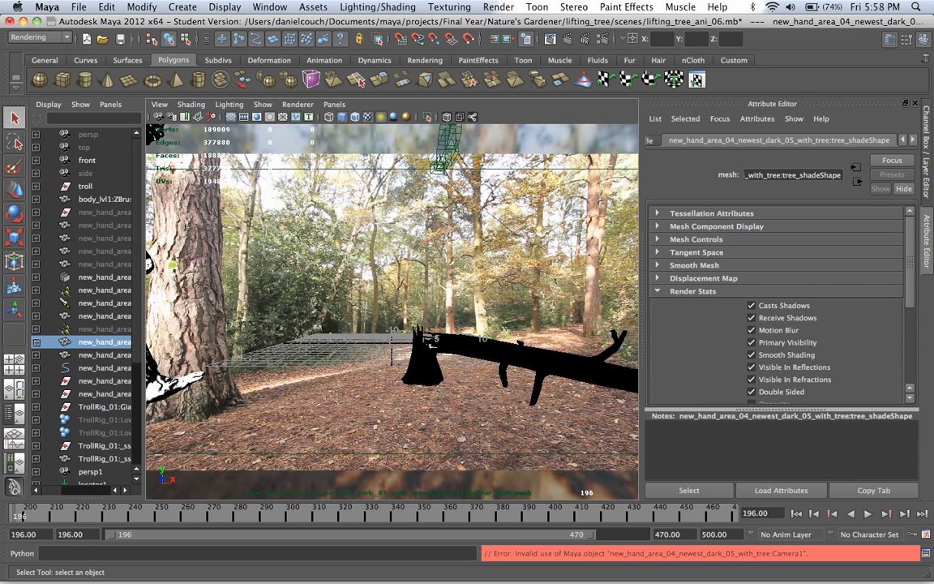
- Flip between the masterLayer and colour_skin_sss render layers to compare how the broken tree is shaded
{"action": "key", "text": "ctrl+a"}
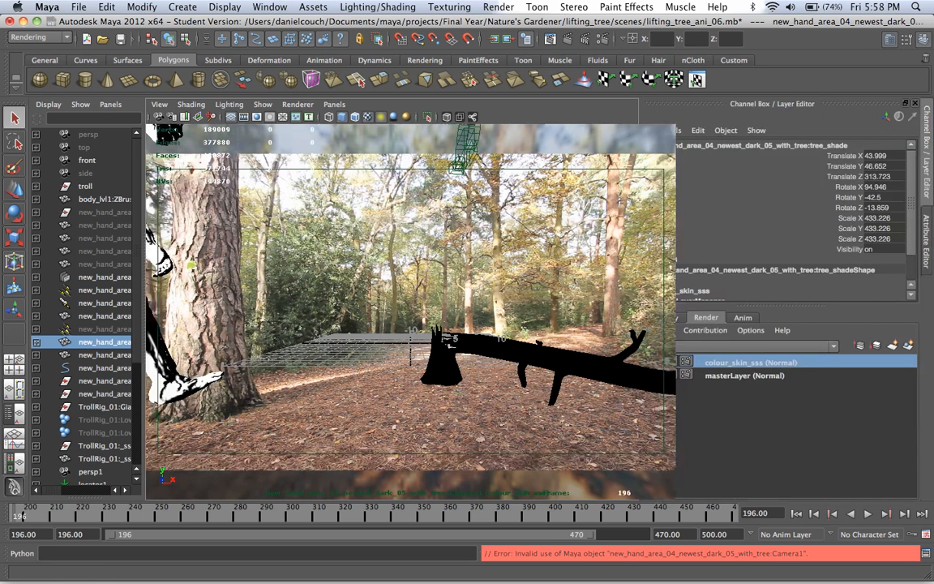
{"action": "left_click", "coordinate": [742, 375]}
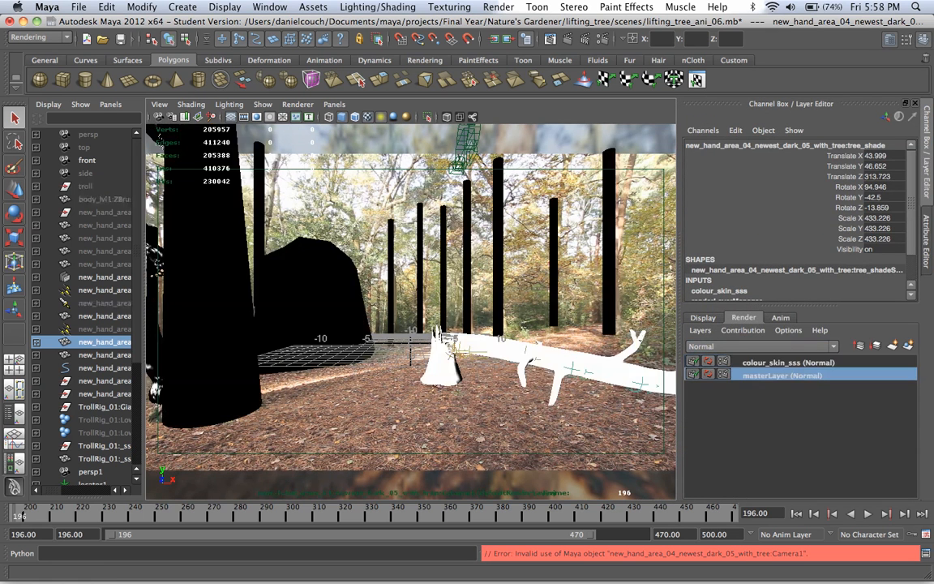
{"action": "left_click", "coordinate": [742, 362]}
{"action": "left_click", "coordinate": [742, 376]}
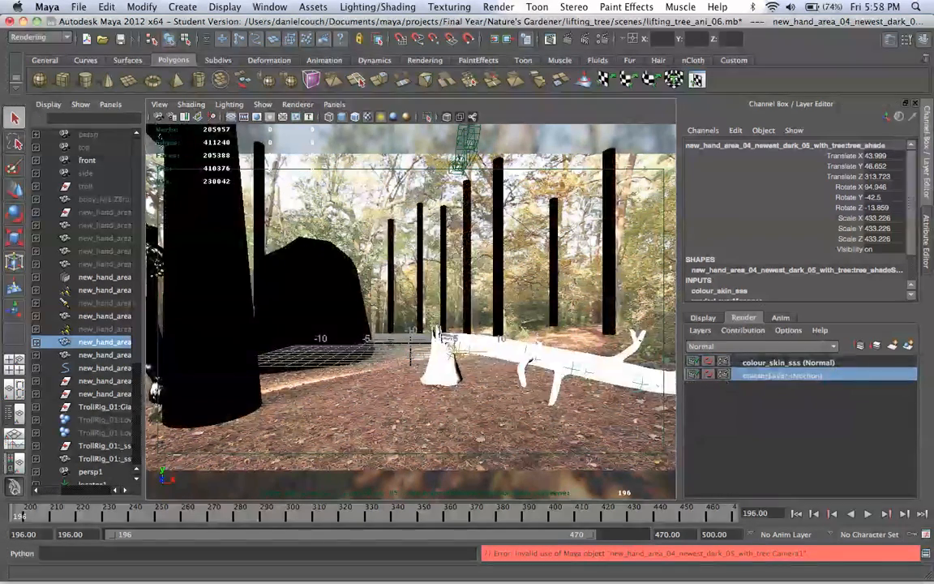
{"action": "left_click", "coordinate": [742, 363]}
- Select the broken tree and open its material's colour file texture on the masterLayer for relinking
{"action": "left_click", "coordinate": [103, 355]}
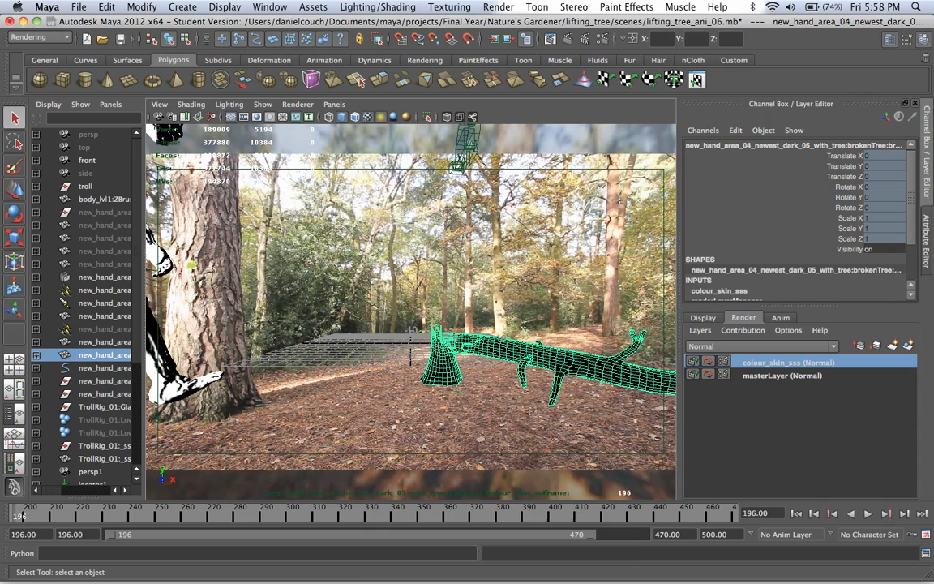
{"action": "right_click_drag", "start_coordinate": [492, 345], "coordinate": [489, 513]}
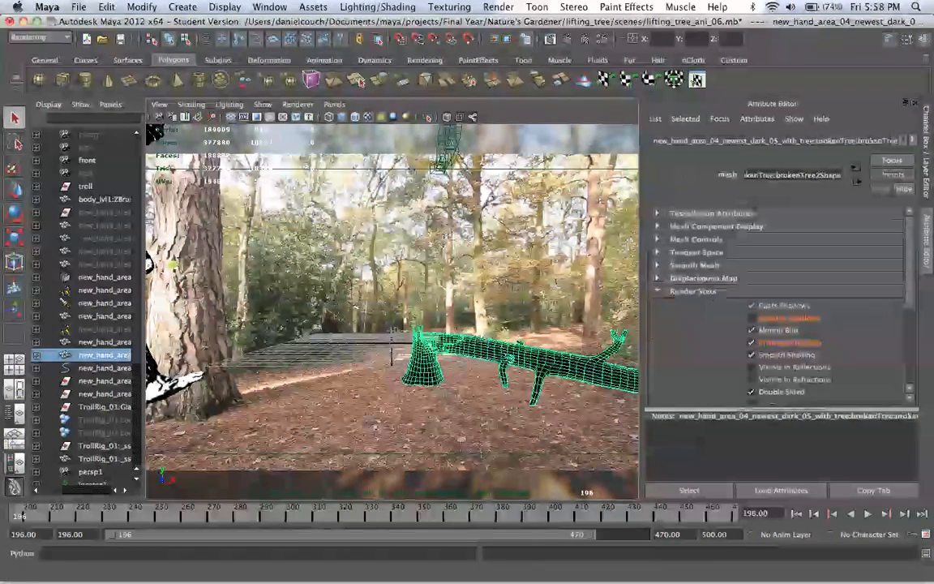
{"action": "key", "text": "ctrl+a"}
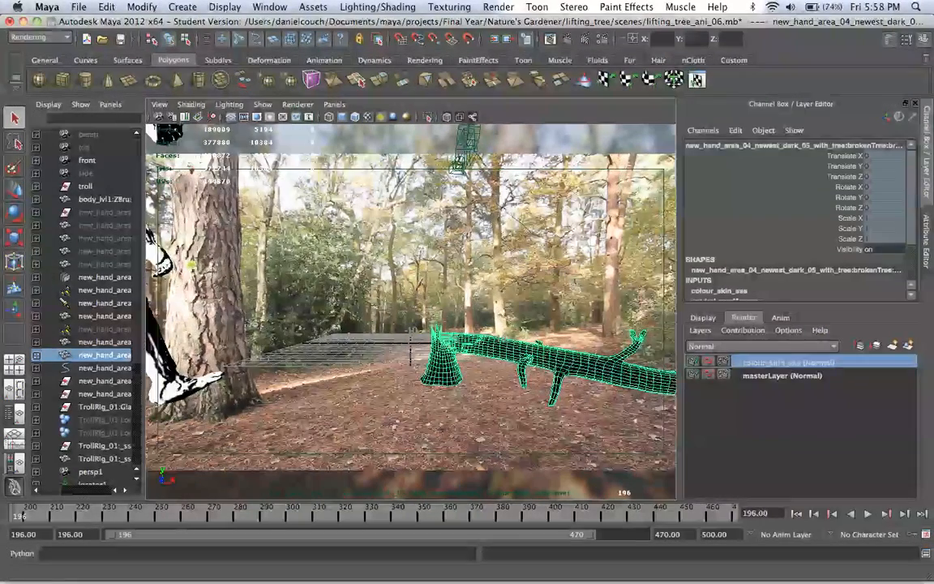
{"action": "left_click", "coordinate": [782, 375]}
{"action": "right_click_drag", "start_coordinate": [507, 353], "coordinate": [507, 489]}
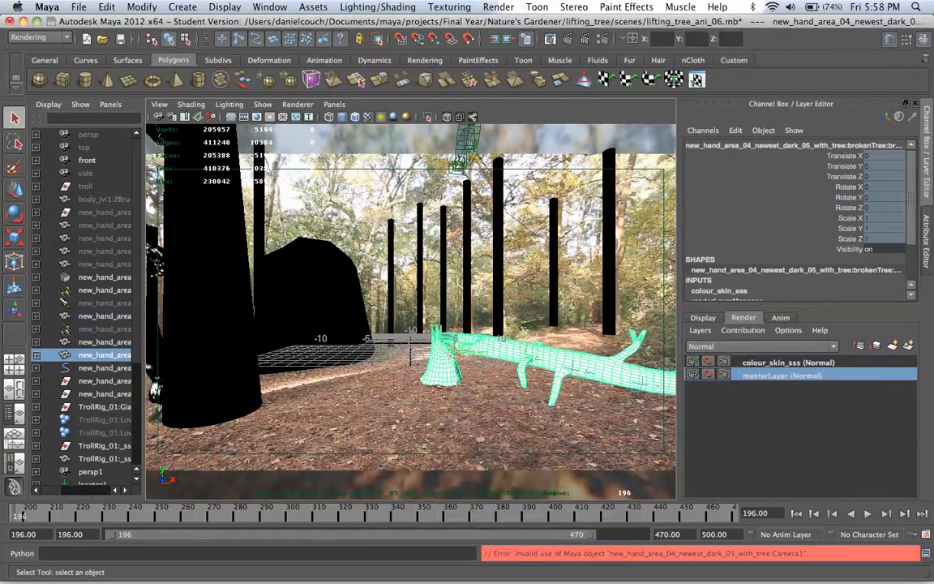
{"action": "right_click_drag", "start_coordinate": [538, 354], "coordinate": [523, 491]}
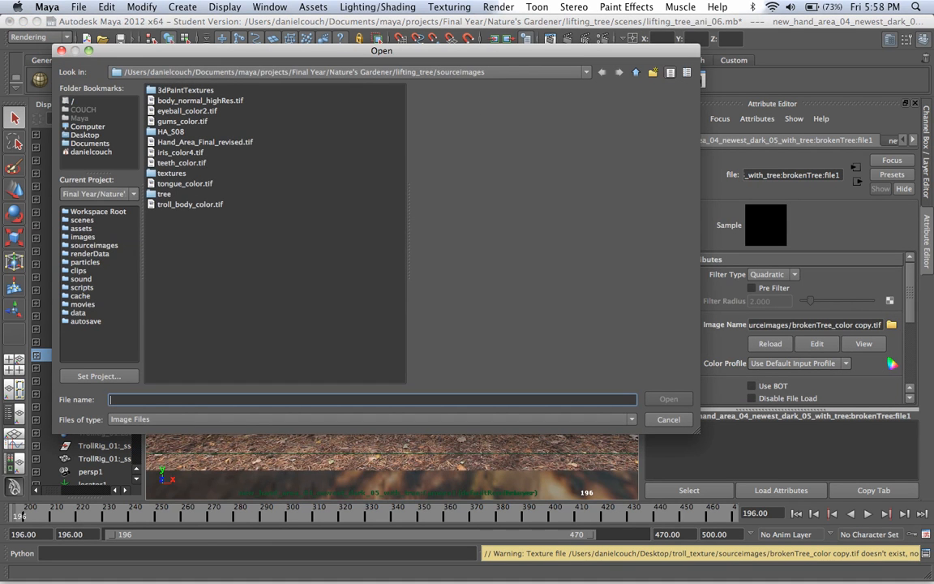
- Relink the broken tree's colour texture to brokenTree_color copy.tif in sourceimages/tree and set its filter type to Off
{"action": "left_click", "coordinate": [184, 183]}
{"action": "left_click", "coordinate": [172, 173]}
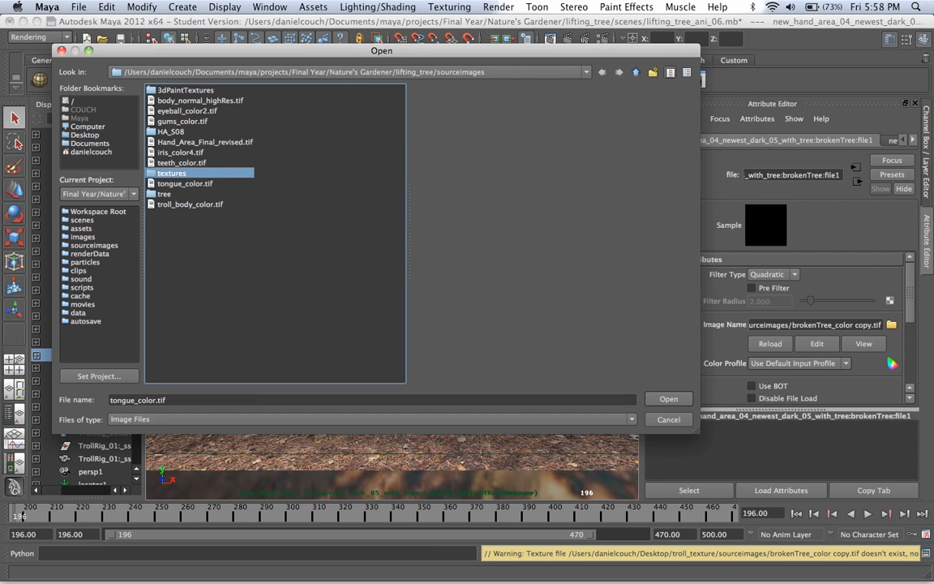
{"action": "key", "text": "Return"}
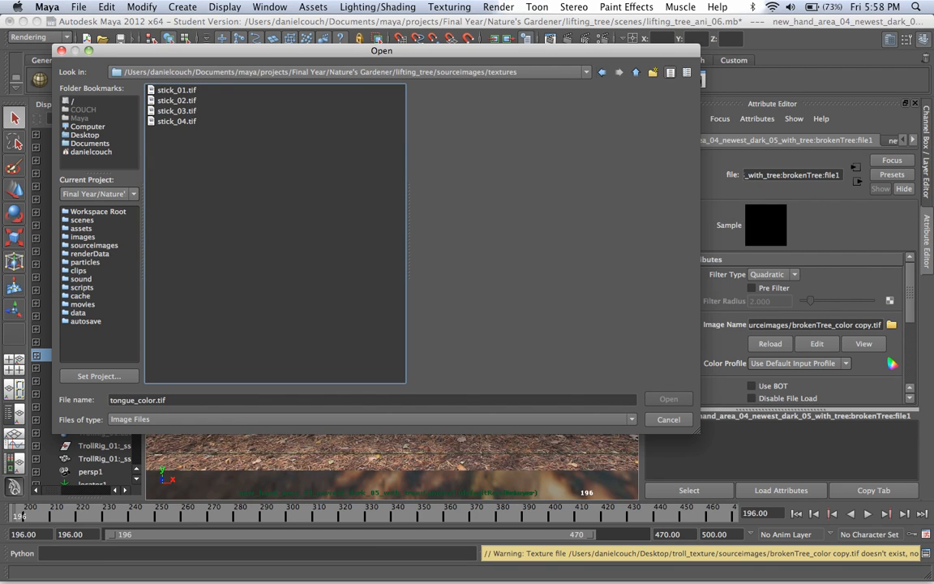
{"action": "left_click", "coordinate": [602, 72]}
{"action": "double_click", "coordinate": [167, 194]}
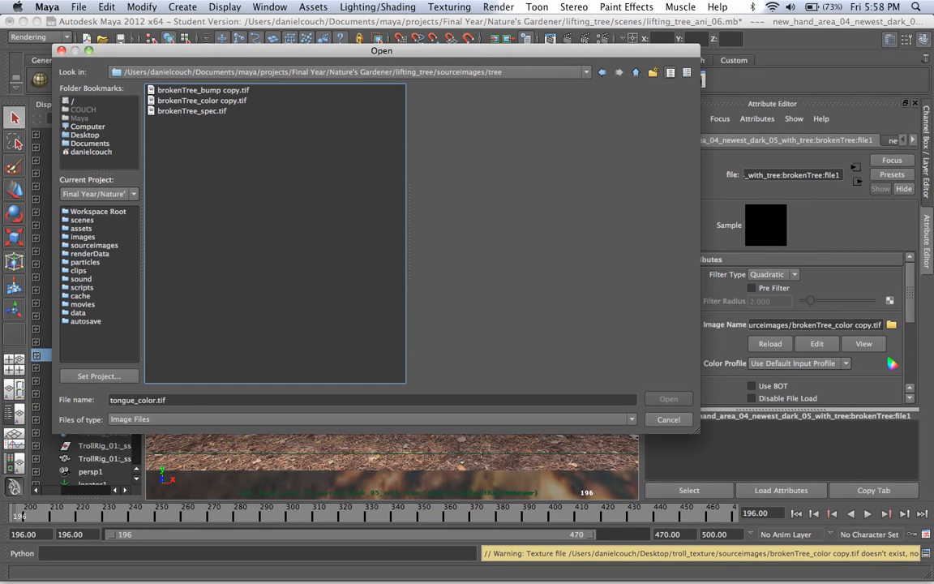
{"action": "double_click", "coordinate": [201, 101]}
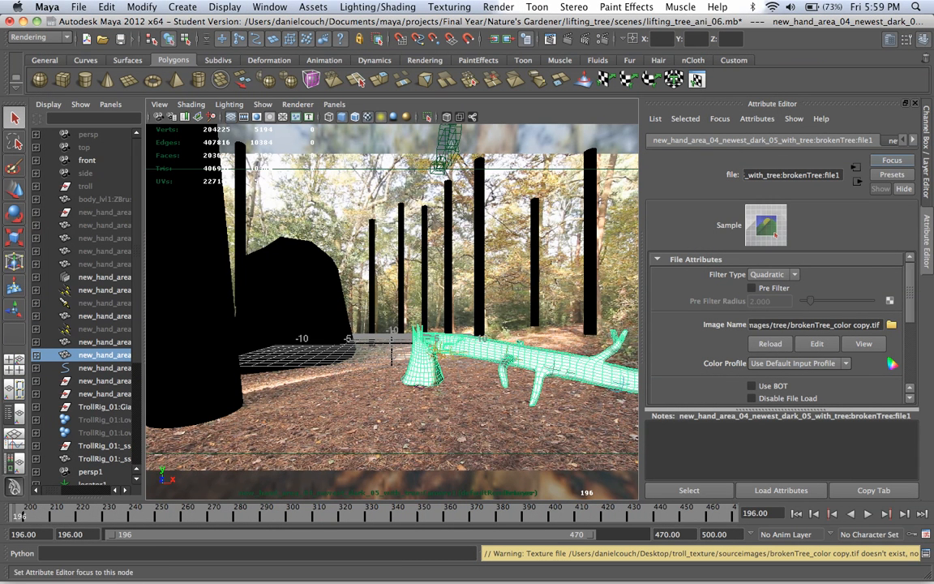
{"action": "left_click", "coordinate": [773, 274]}
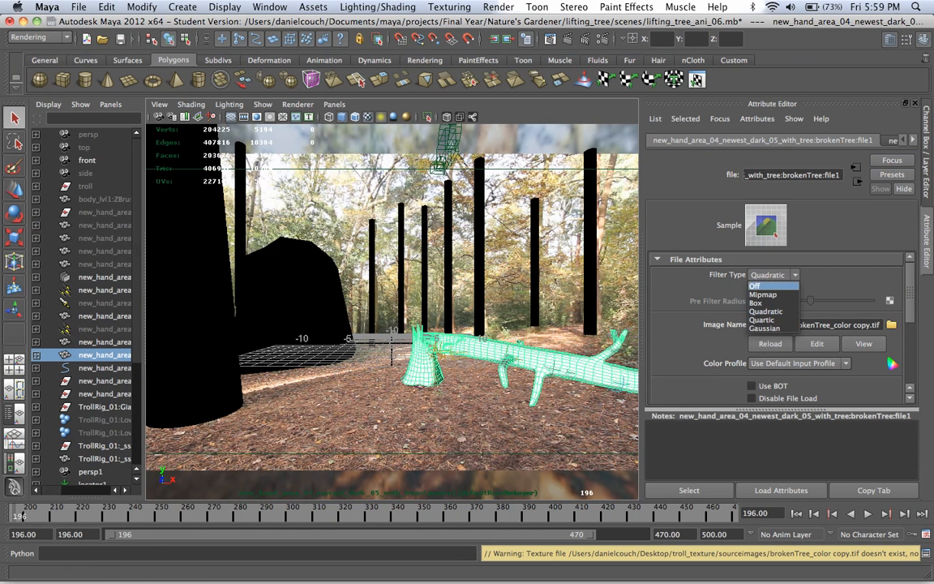
{"action": "left_click", "coordinate": [762, 286]}
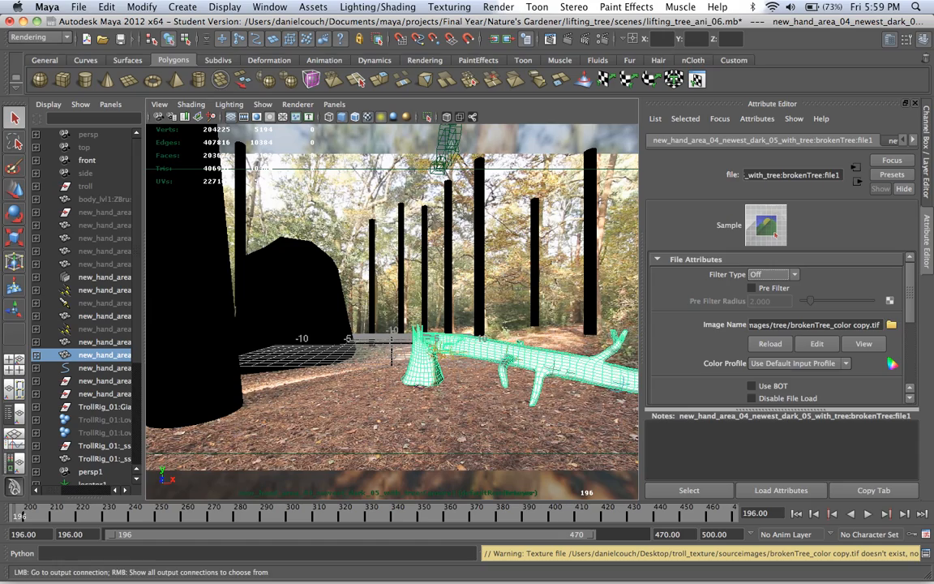
- Relink the broken tree's bump texture to brokenTree_bump copy.tif in sourceimages/tree and set its filter type to Off
{"action": "left_click", "coordinate": [856, 181]}
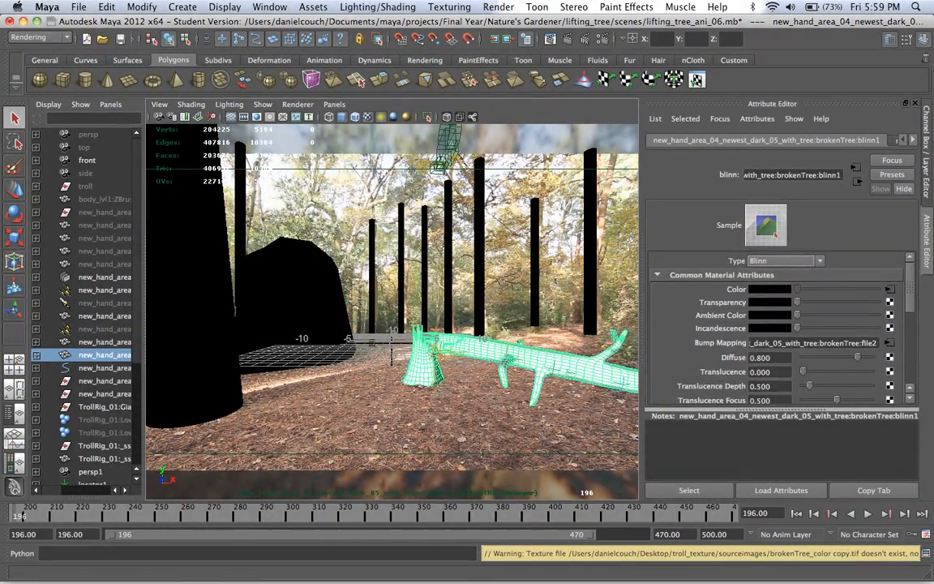
{"action": "left_click", "coordinate": [889, 342]}
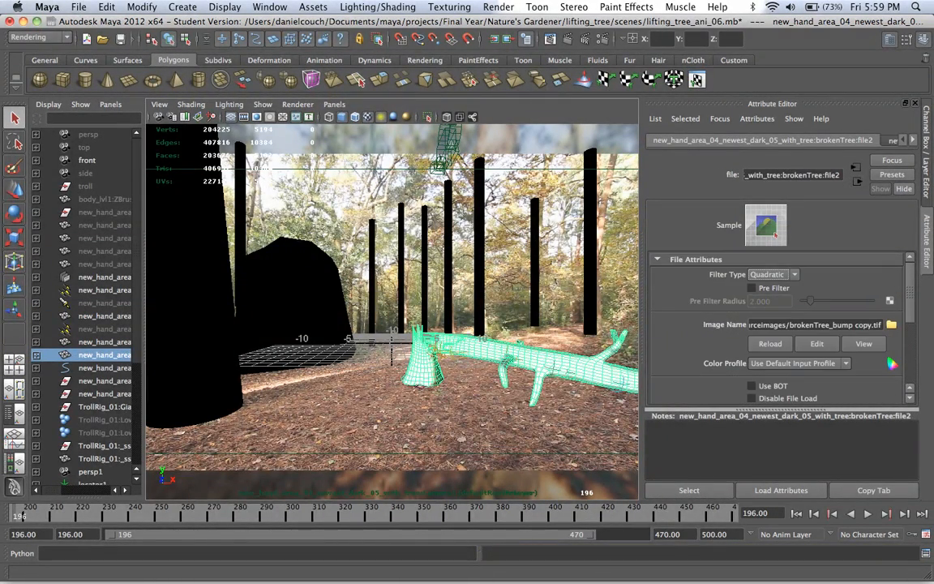
{"action": "left_click", "coordinate": [891, 324]}
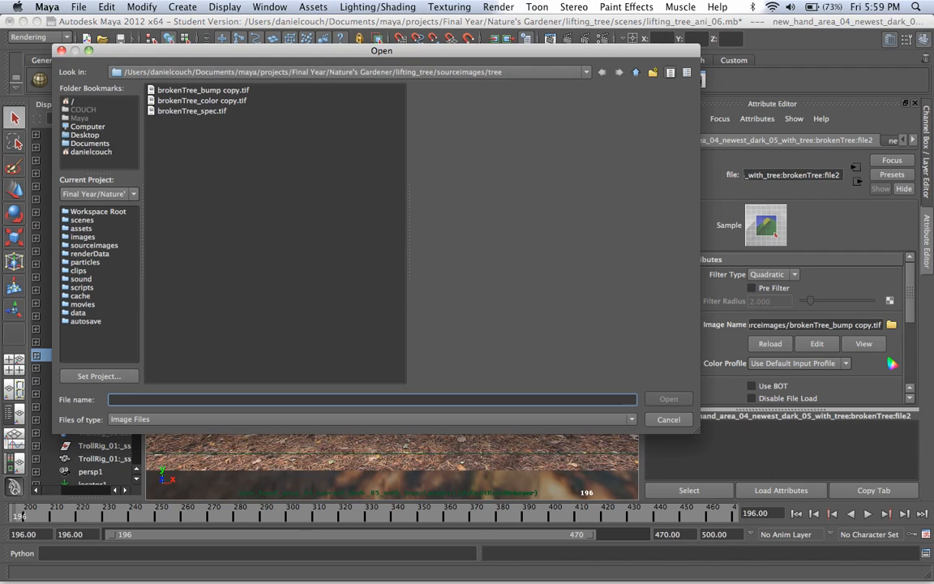
{"action": "left_click", "coordinate": [202, 90]}
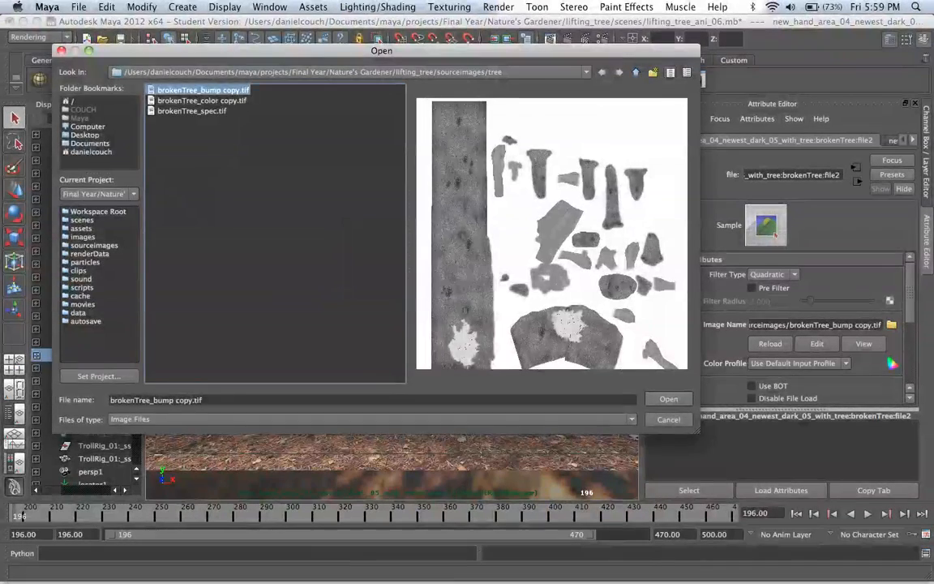
{"action": "key", "text": "Return"}
{"action": "left_click", "coordinate": [772, 274]}
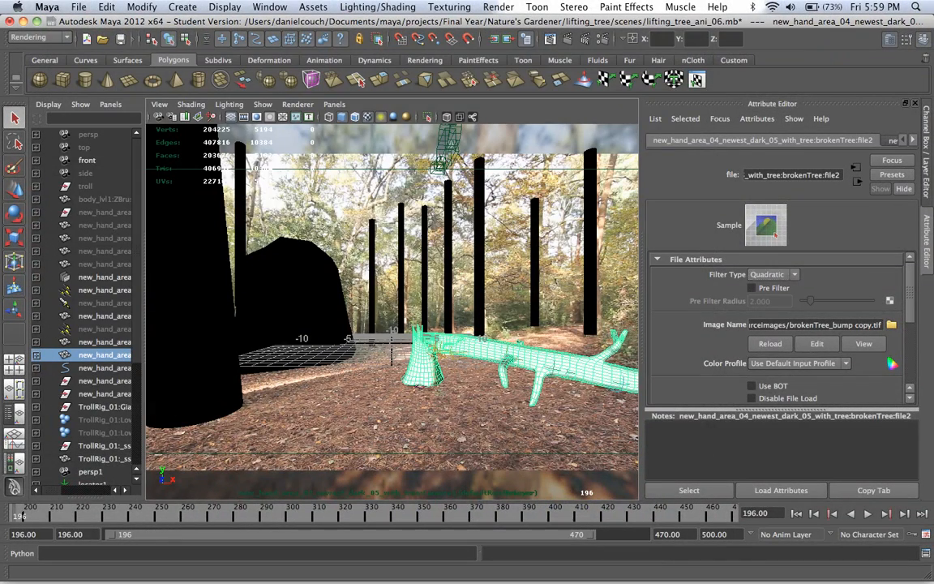
{"action": "left_click", "coordinate": [754, 286]}
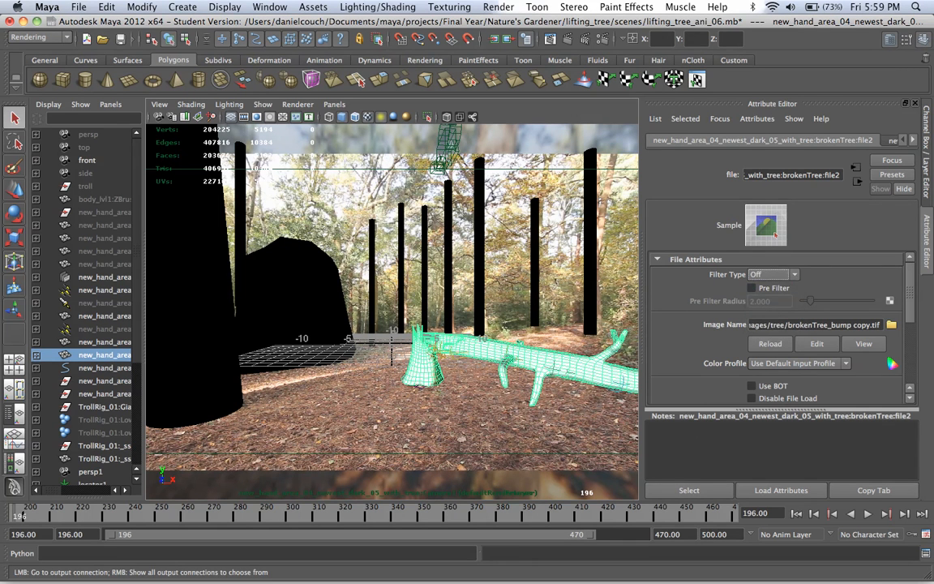
- Relink the specular colour texture of the broken tree's Blinn material to brokenTree_spec.tif in sourceimages/tree
{"action": "left_click", "coordinate": [857, 167]}
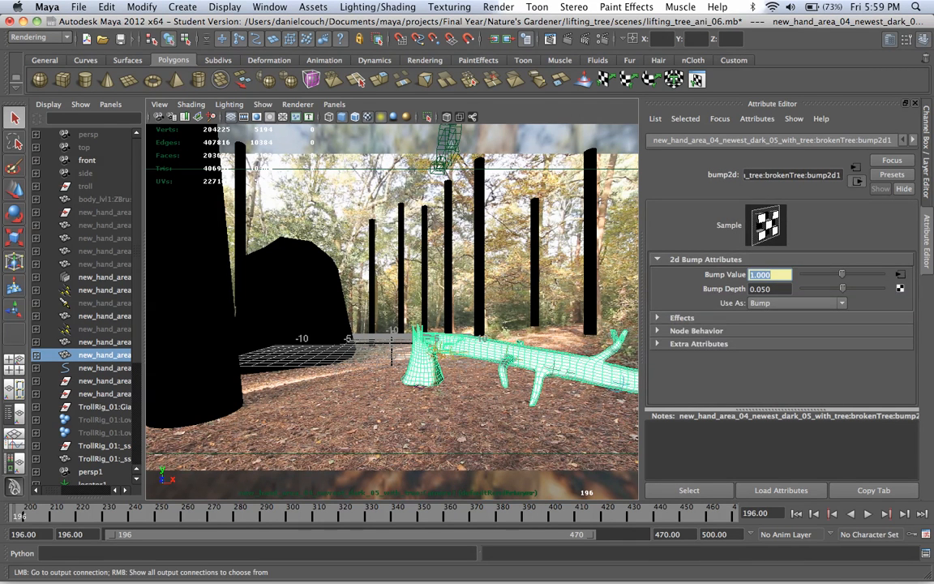
{"action": "left_click", "coordinate": [857, 181]}
{"action": "scroll", "coordinate": [779, 324], "scroll_direction": "down", "scroll_amount": 3}
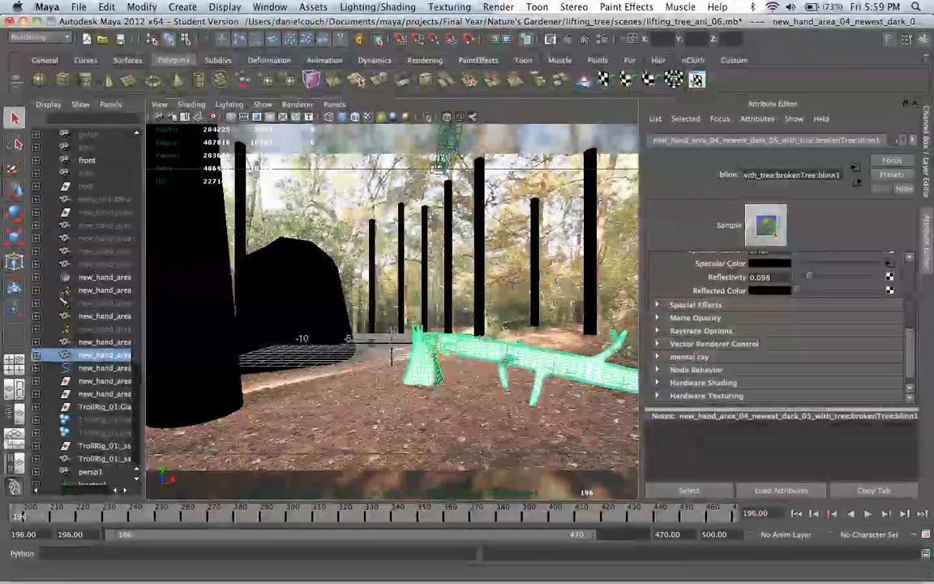
{"action": "left_click", "coordinate": [889, 263]}
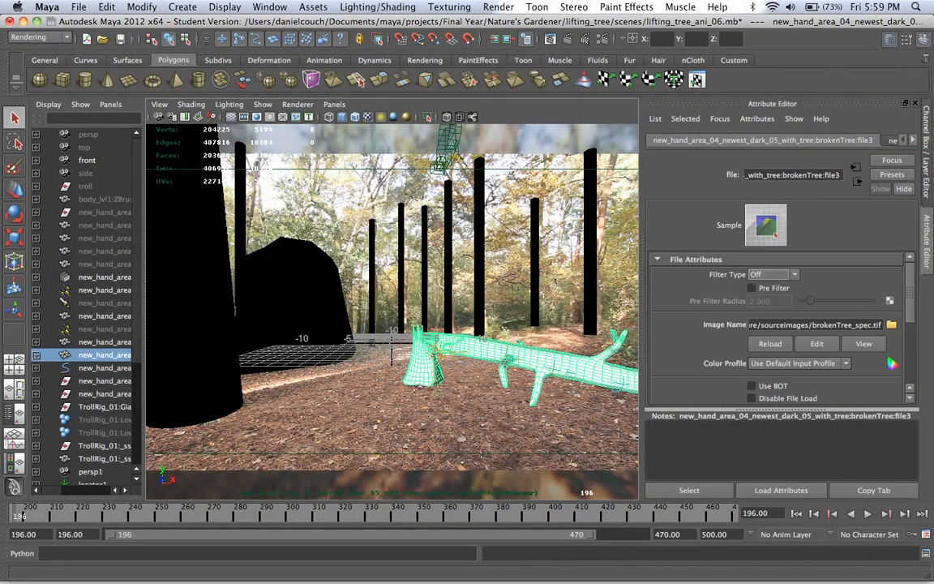
{"action": "left_click", "coordinate": [891, 325]}
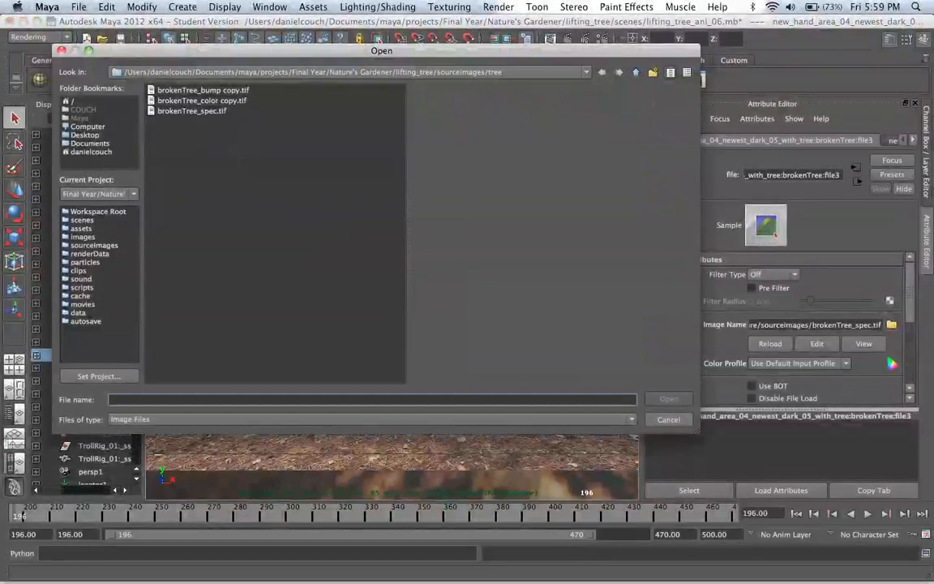
{"action": "left_click", "coordinate": [191, 110]}
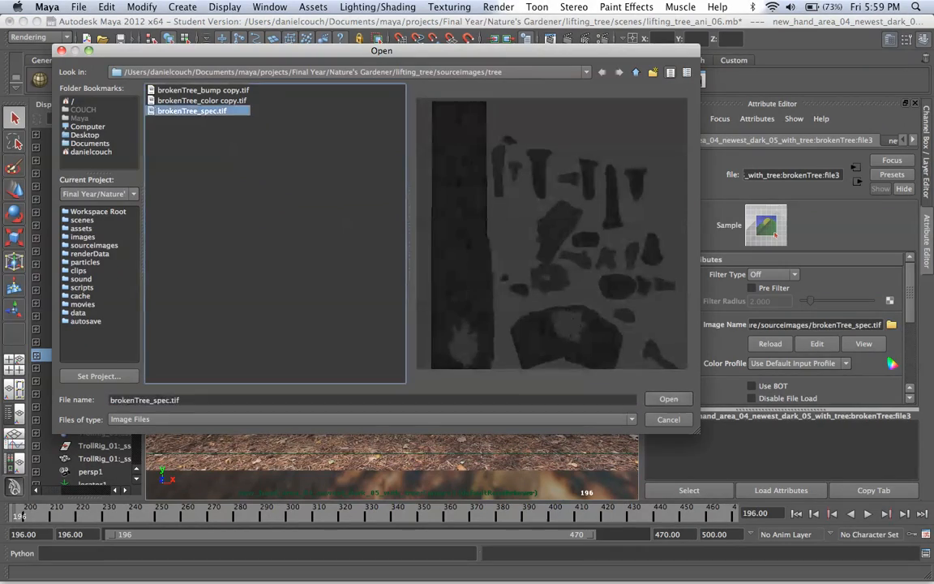
{"action": "key", "text": "Return"}
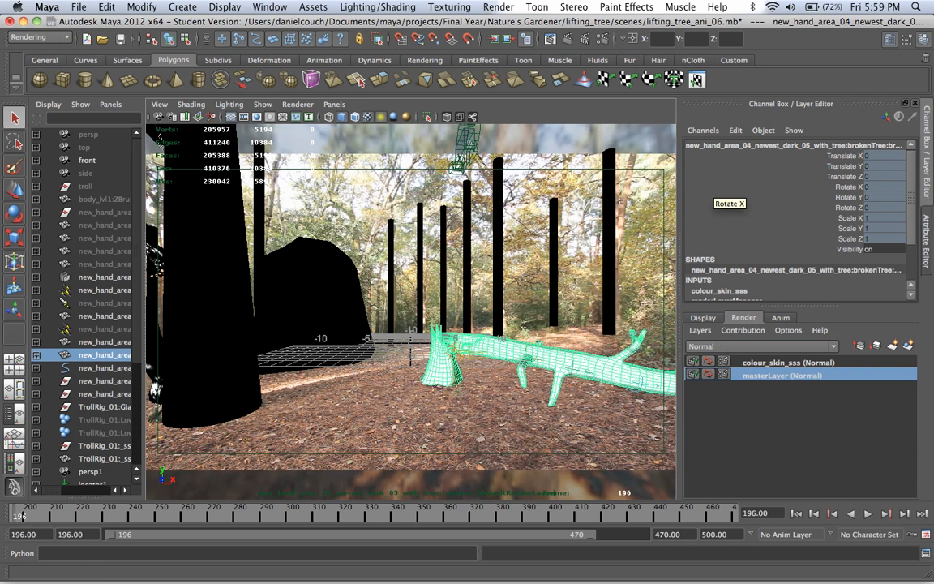
- Render frame 196 of the masterLayer through Camera1 with mental ray and keep the image in the Render View
{"action": "left_click", "coordinate": [334, 103]}
{"action": "mouse_move", "coordinate": [356, 129]}
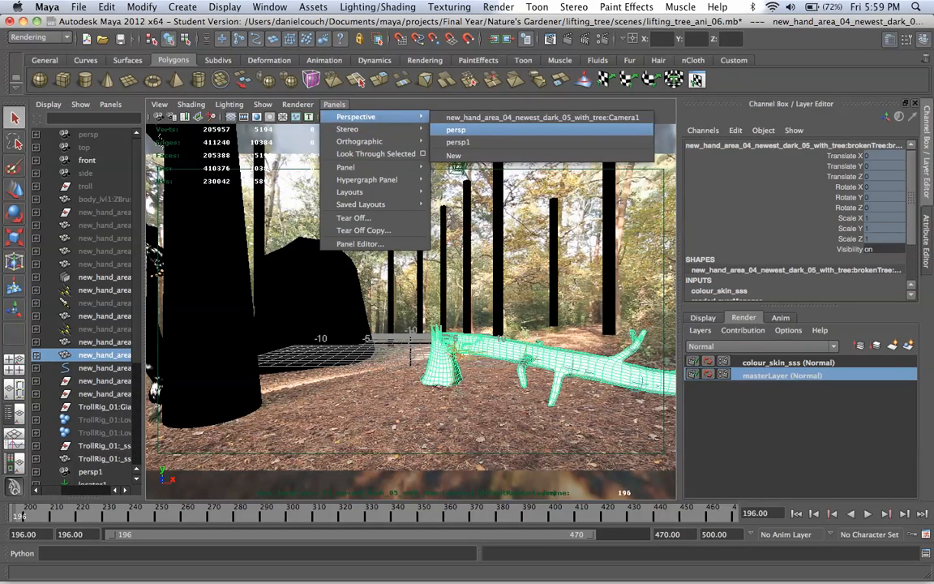
{"action": "left_click", "coordinate": [456, 129]}
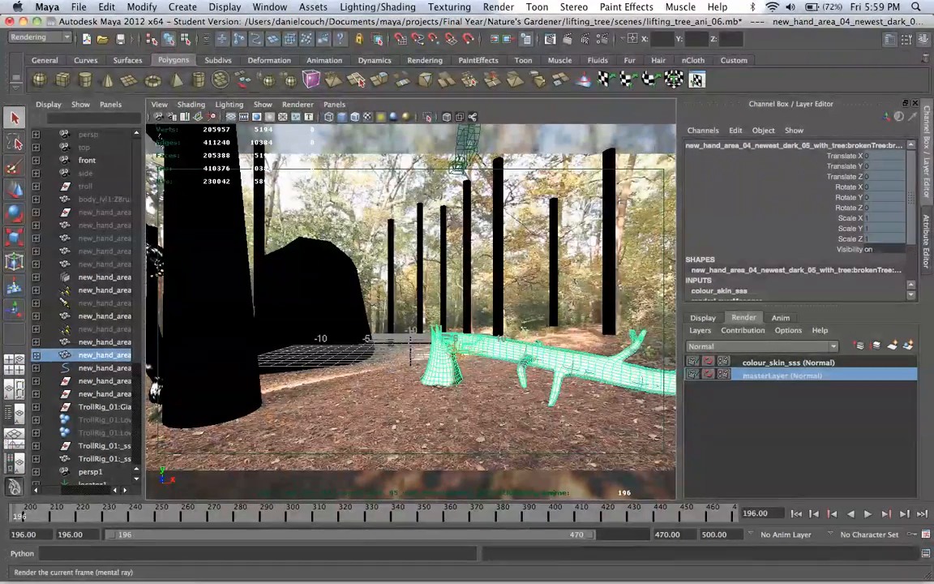
{"action": "left_click", "coordinate": [568, 39]}
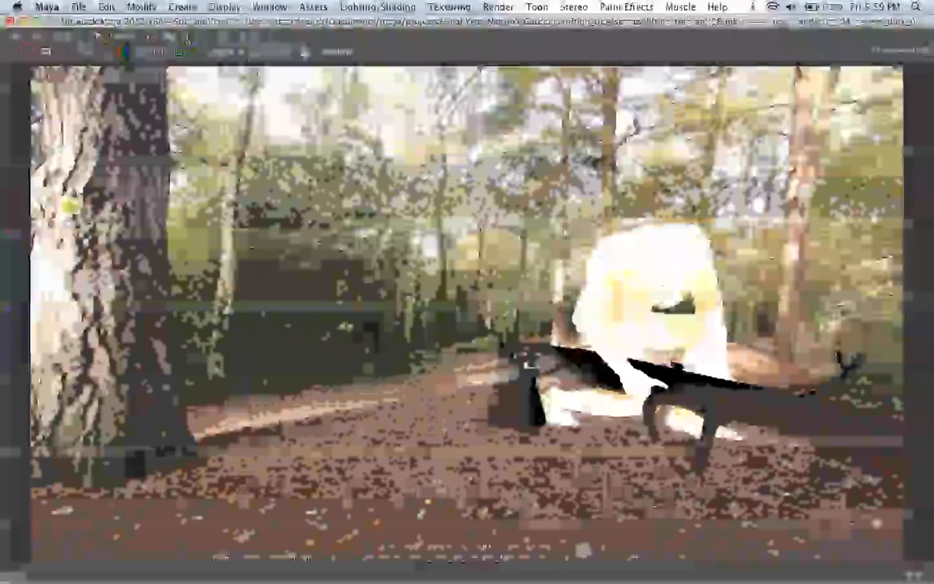
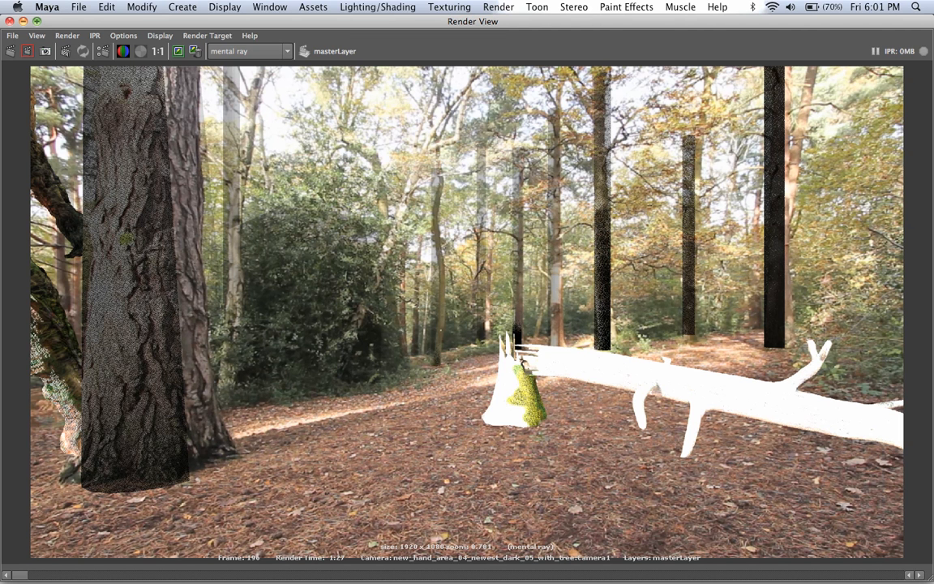
{"action": "left_click", "coordinate": [177, 51]}
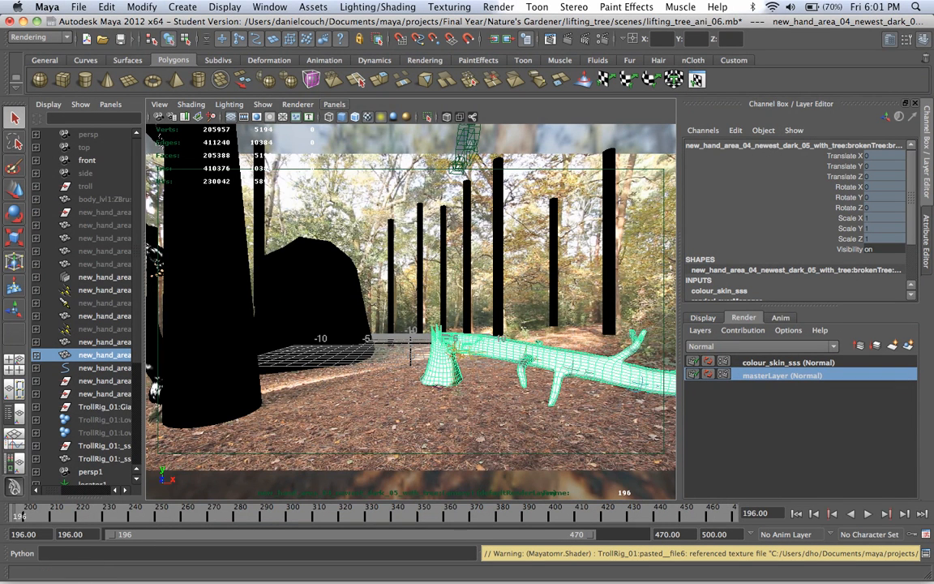
- Switch to the persp camera, select the tree_shade plane and display its shape attributes for inspection
{"action": "left_click", "coordinate": [334, 104]}
{"action": "mouse_move", "coordinate": [365, 117]}
{"action": "left_click", "coordinate": [455, 130]}
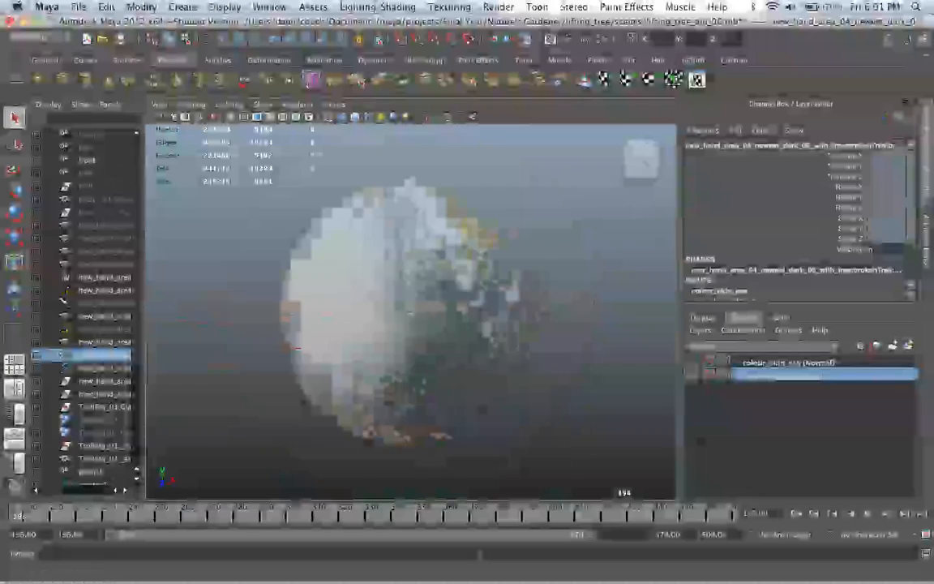
{"action": "left_click_drag", "start_coordinate": [411, 313], "coordinate": [491, 317], "text": "alt"}
{"action": "scroll", "coordinate": [410, 313], "scroll_direction": "up", "scroll_amount": 5}
{"action": "left_click_drag", "start_coordinate": [410, 312], "coordinate": [386, 308], "text": "alt"}
{"action": "left_click", "coordinate": [103, 341]}
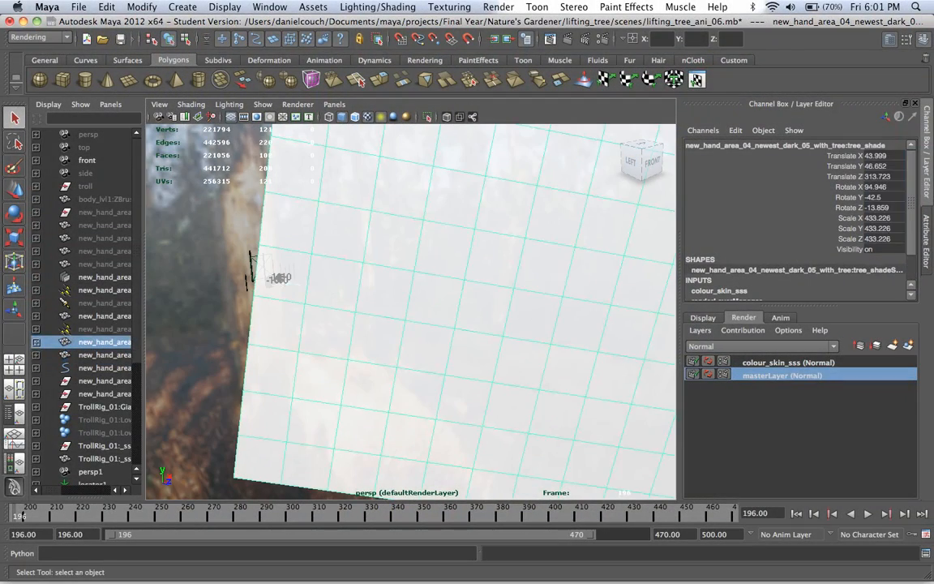
{"action": "key", "text": "ctrl+a"}
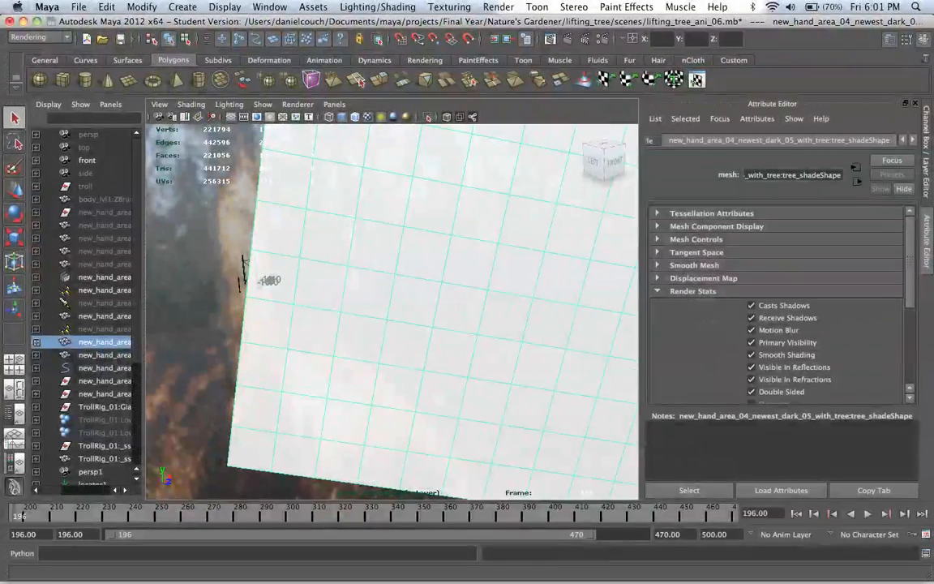
{"action": "scroll", "coordinate": [391, 312], "scroll_direction": "down", "scroll_amount": 12}
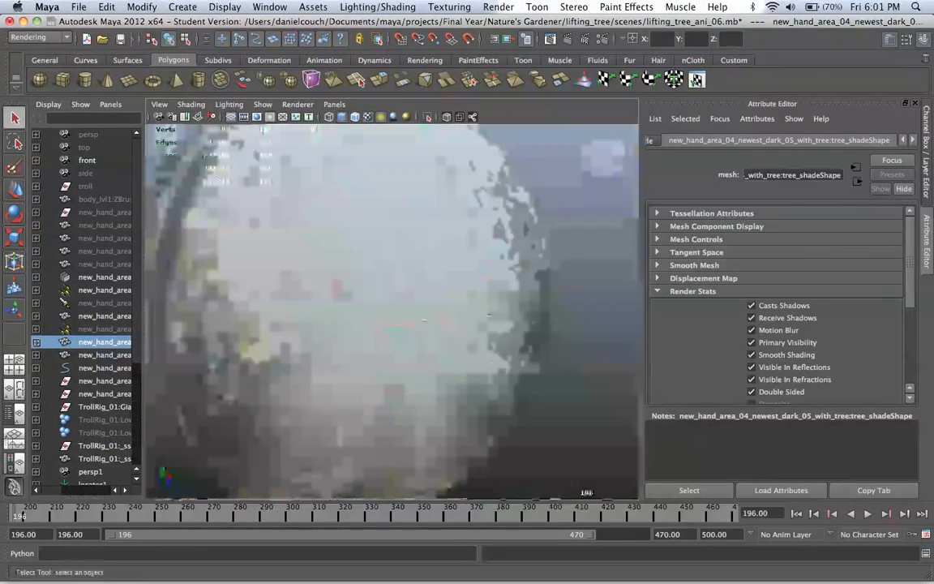
{"action": "left_click_drag", "start_coordinate": [386, 312], "coordinate": [394, 312], "text": "alt"}
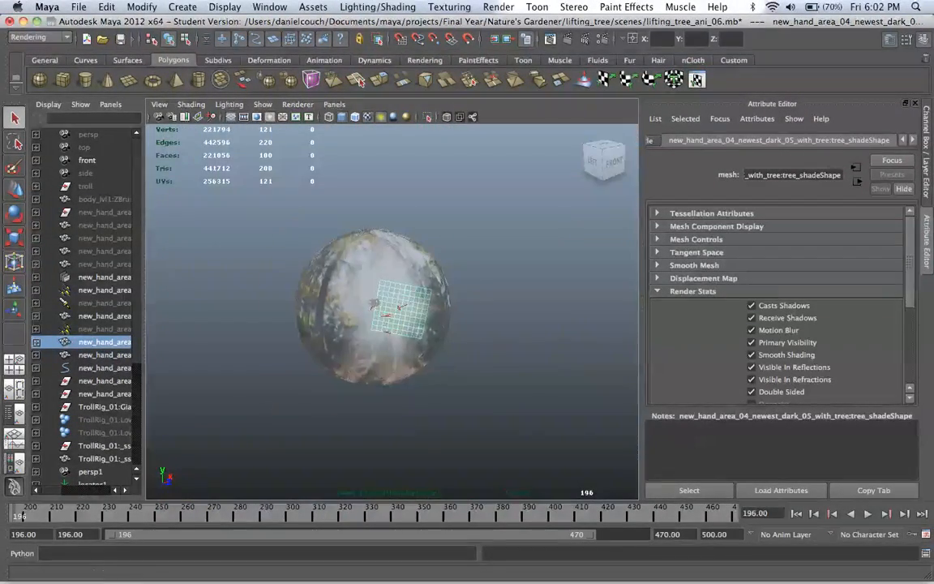
{"action": "scroll", "coordinate": [391, 311], "scroll_direction": "up", "scroll_amount": 12}
{"action": "scroll", "coordinate": [392, 311], "scroll_direction": "down", "scroll_amount": 6}
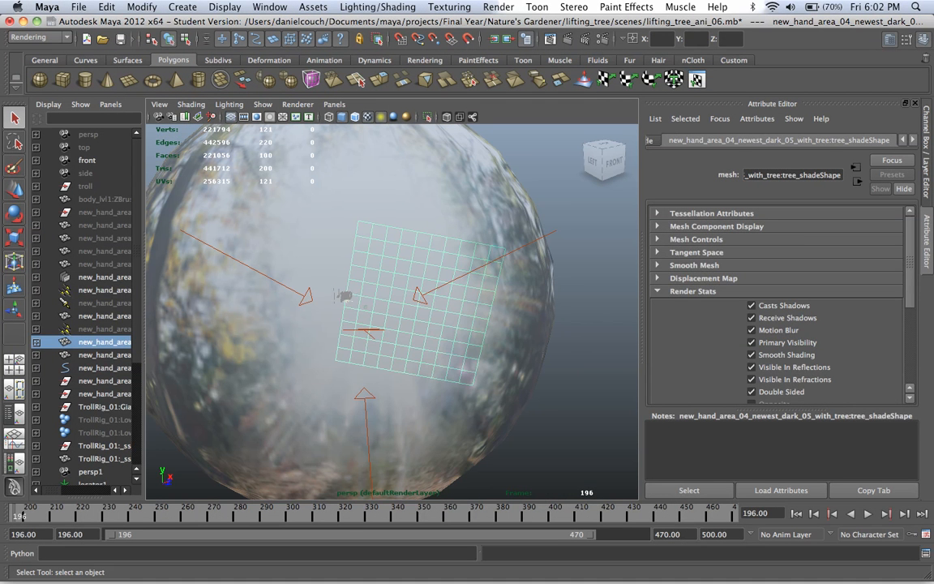
- Select the sun directional light and set its intensity to 10
{"action": "left_click", "coordinate": [104, 289]}
{"action": "scroll", "coordinate": [774, 325], "scroll_direction": "up", "scroll_amount": 2}
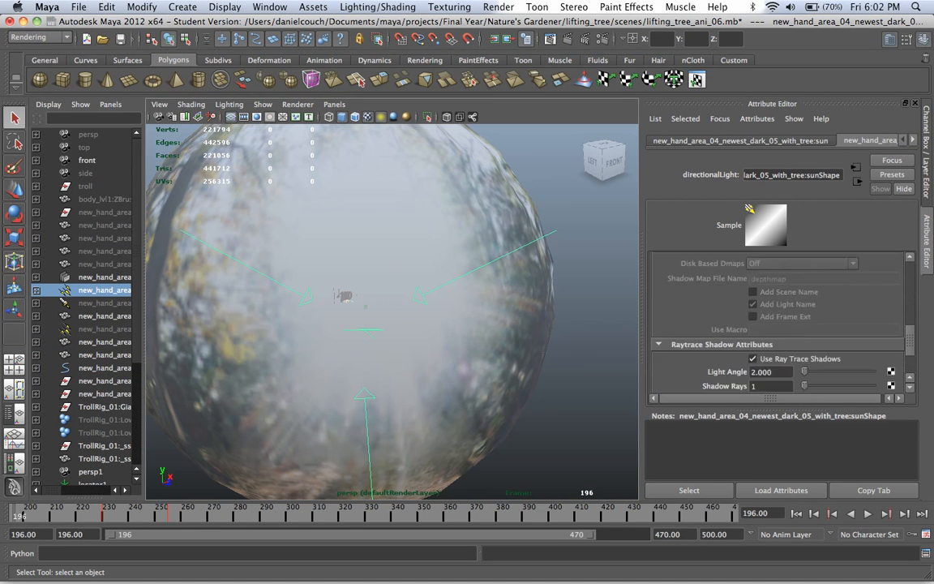
{"action": "scroll", "coordinate": [775, 324], "scroll_direction": "up", "scroll_amount": 5}
{"action": "double_click", "coordinate": [768, 302]}
{"action": "type", "text": "1"}
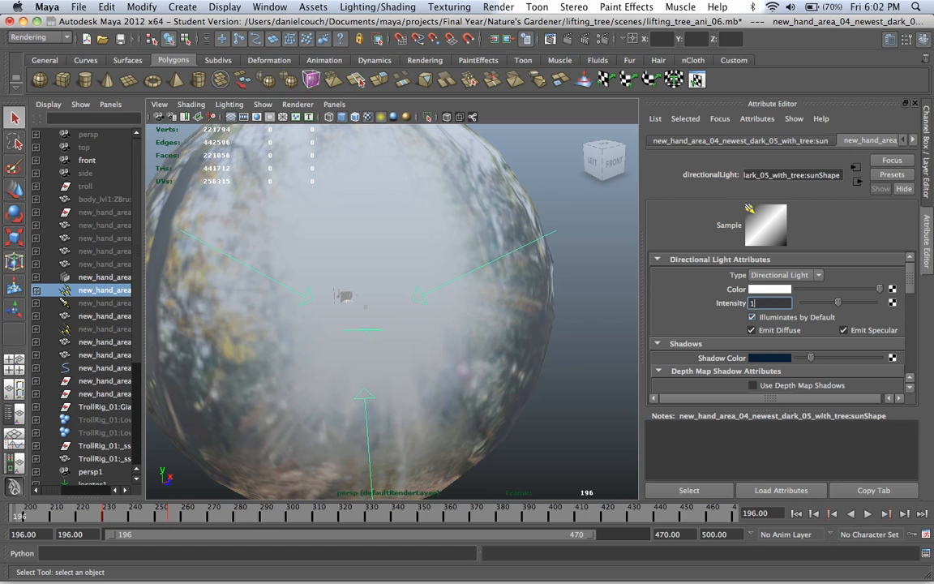
{"action": "type", "text": "0"}
{"action": "key", "text": "Return"}
- Return the viewport to Camera1 and set the sun directional light's intensity to 8
{"action": "left_click_drag", "start_coordinate": [392, 312], "coordinate": [324, 312], "text": "alt"}
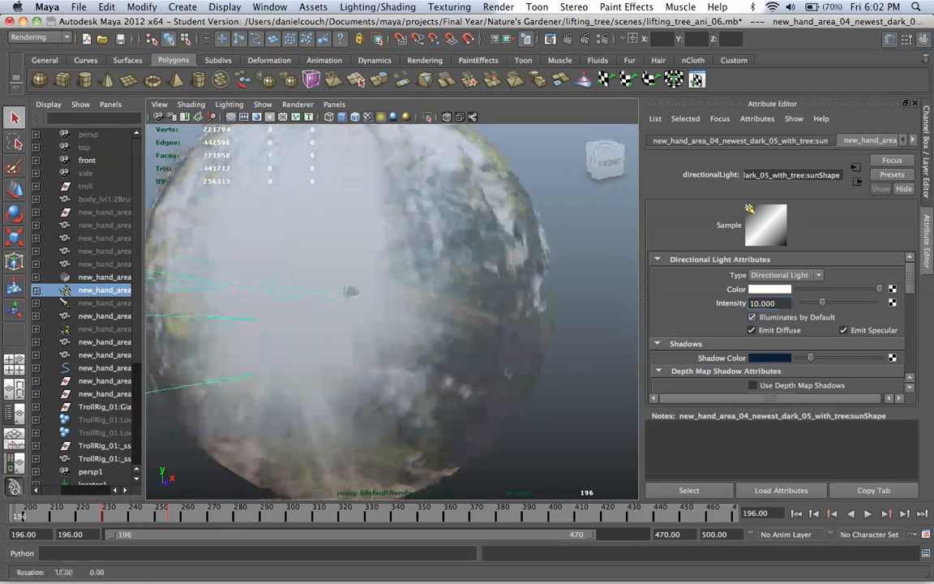
{"action": "right_click_drag", "start_coordinate": [351, 291], "coordinate": [702, 440], "text": "alt"}
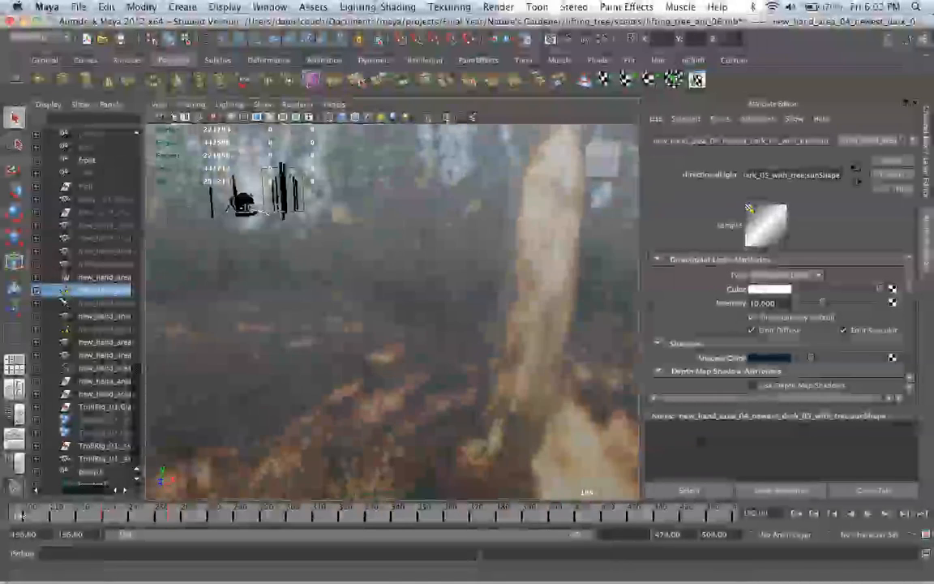
{"action": "right_click_drag", "start_coordinate": [243, 203], "coordinate": [381, 441], "text": "alt"}
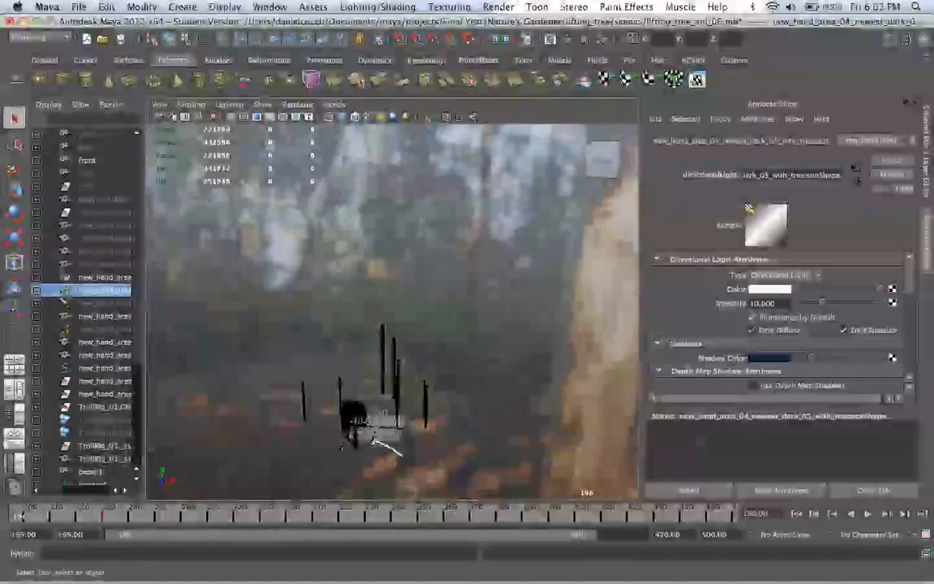
{"action": "middle_click_drag", "start_coordinate": [381, 441], "coordinate": [394, 375], "text": "alt"}
{"action": "scroll", "coordinate": [393, 324], "scroll_direction": "up", "scroll_amount": 4}
{"action": "scroll", "coordinate": [394, 374], "scroll_direction": "up", "scroll_amount": 2}
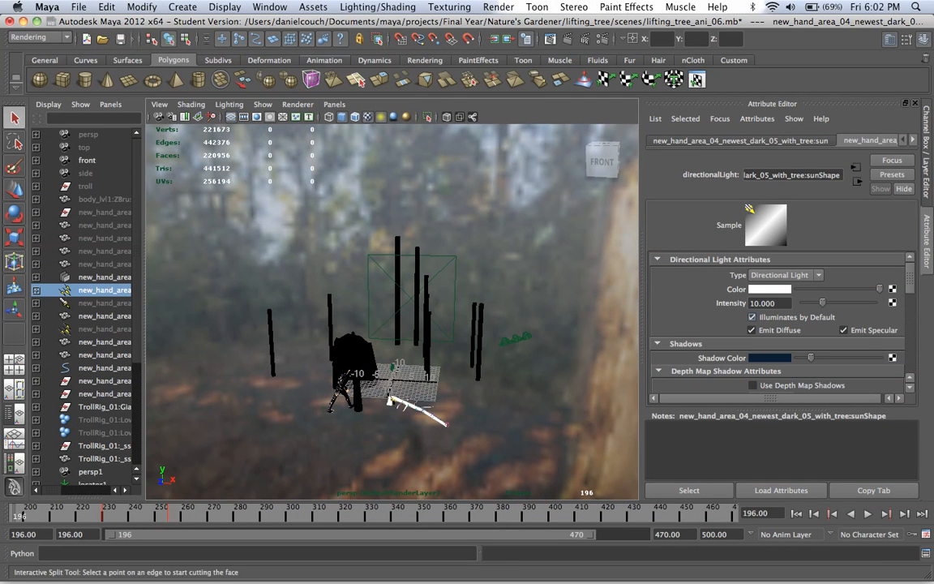
{"action": "left_click", "coordinate": [334, 104]}
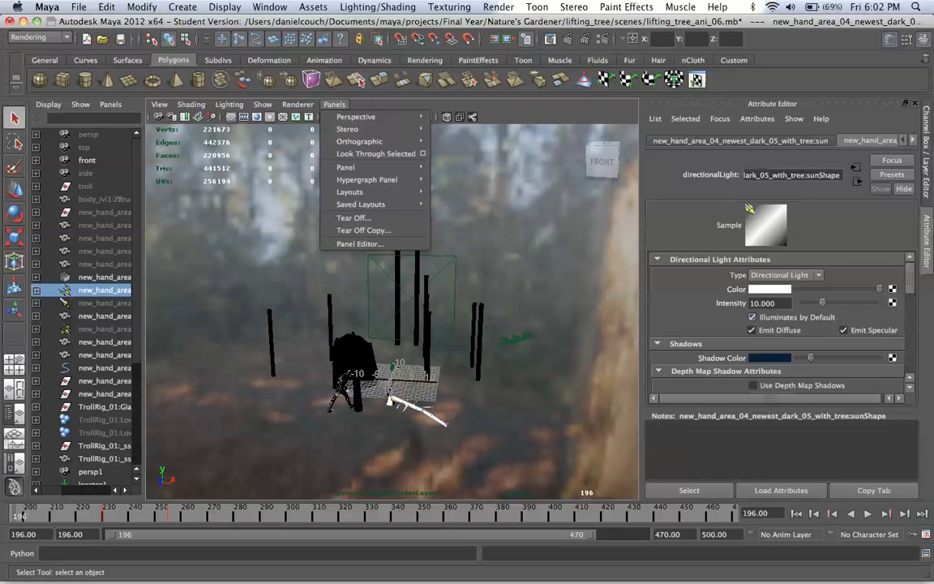
{"action": "mouse_move", "coordinate": [356, 116]}
{"action": "left_click", "coordinate": [511, 117]}
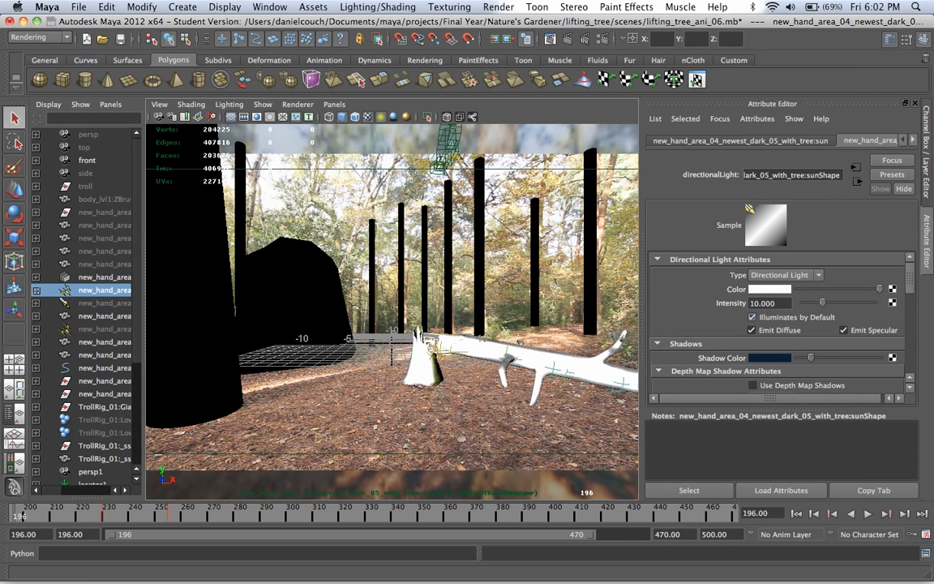
{"action": "mouse_move", "coordinate": [822, 302]}
{"action": "left_mouse_down"}
{"action": "mouse_move", "coordinate": [803, 302]}
{"action": "mouse_move", "coordinate": [818, 303]}
{"action": "left_mouse_up"}
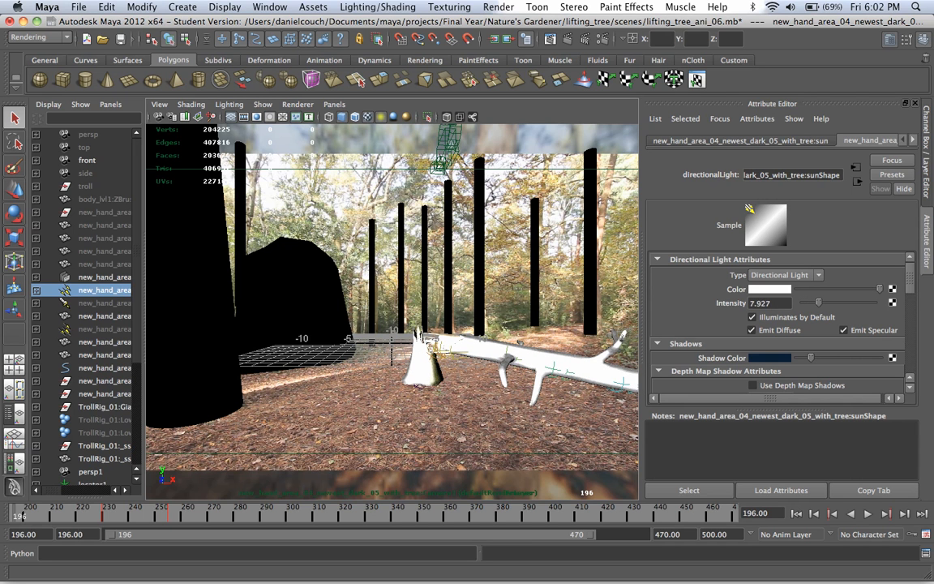
{"action": "type", "text": "8.000"}
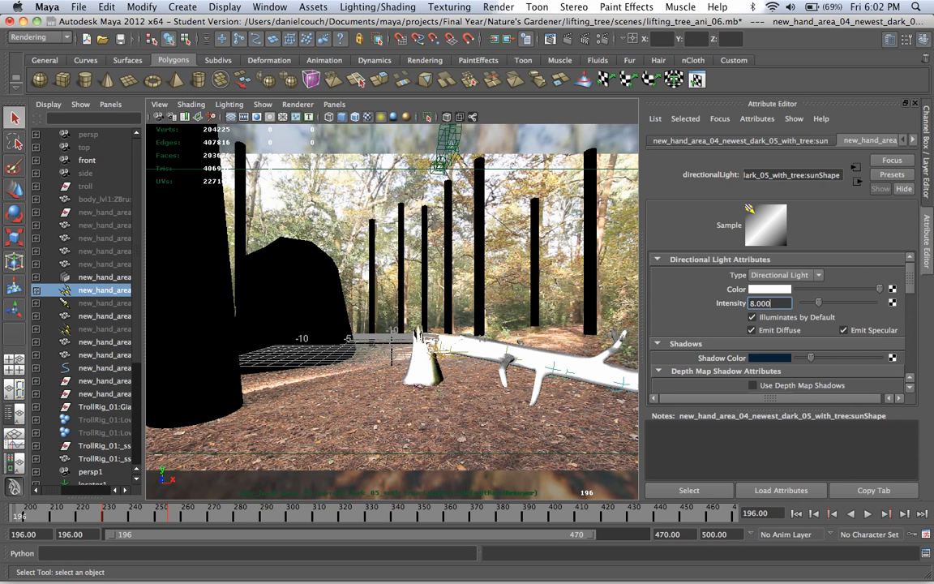
- Check the attributes of light_shade and spotLight1 and render a test region around the broken tree's stump
{"action": "left_click", "coordinate": [104, 328]}
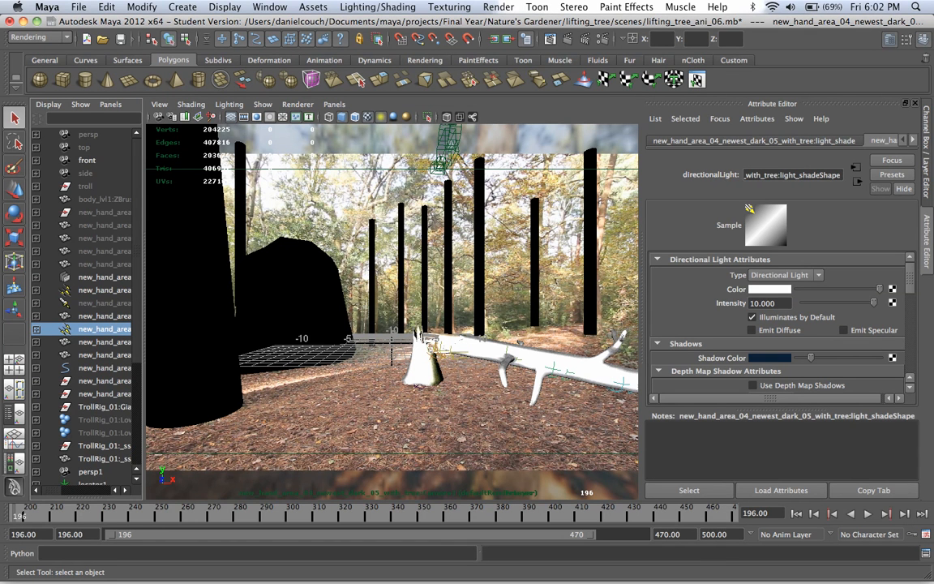
{"action": "left_click", "coordinate": [104, 303]}
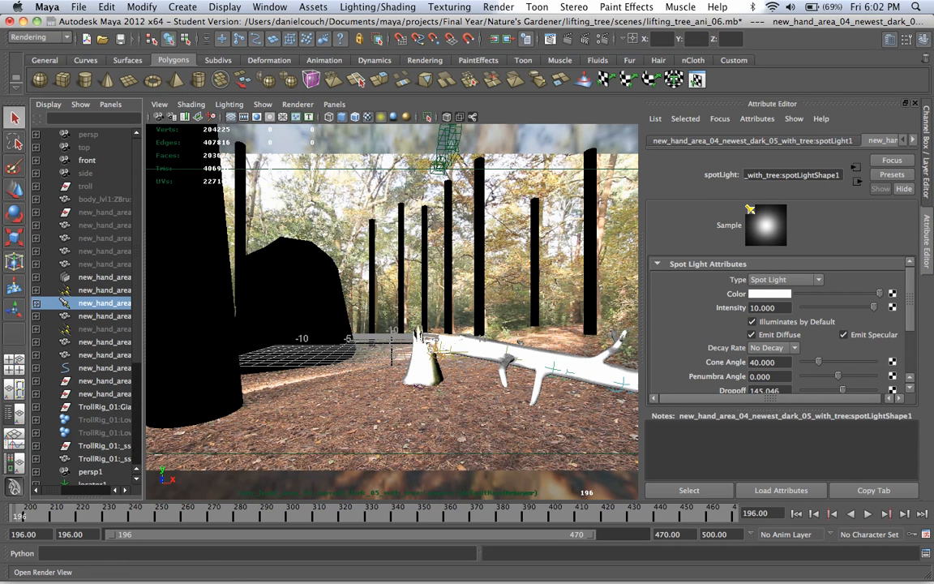
{"action": "left_click", "coordinate": [551, 39]}
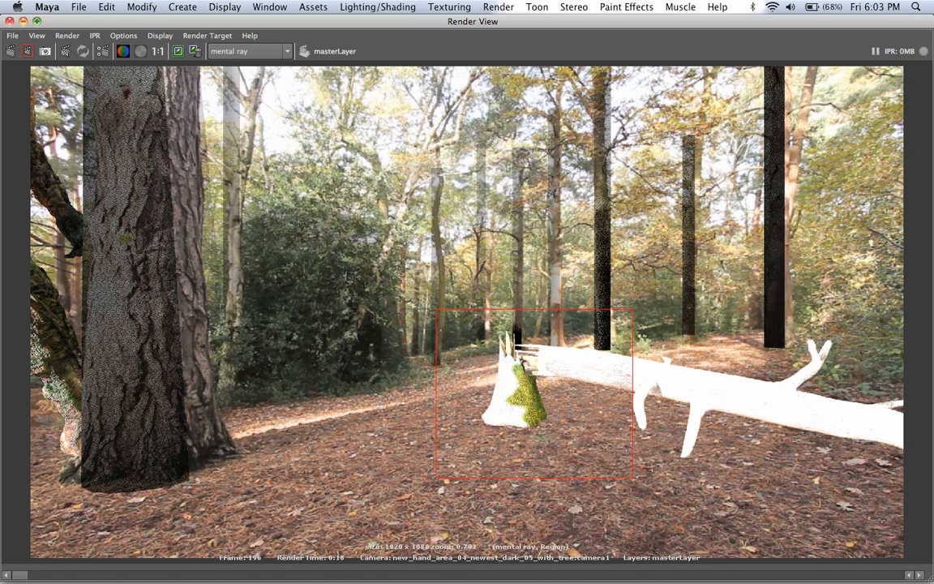
{"action": "left_click", "coordinate": [24, 20]}
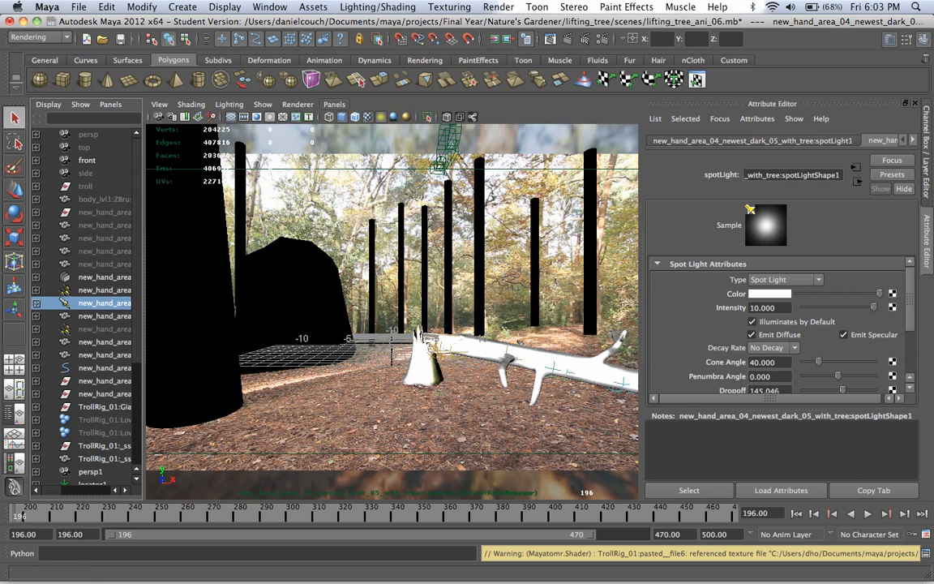
- In the persp view, select the tree_shade plane and make its Lambert material fully opaque with black transparency
{"action": "left_click", "coordinate": [334, 104]}
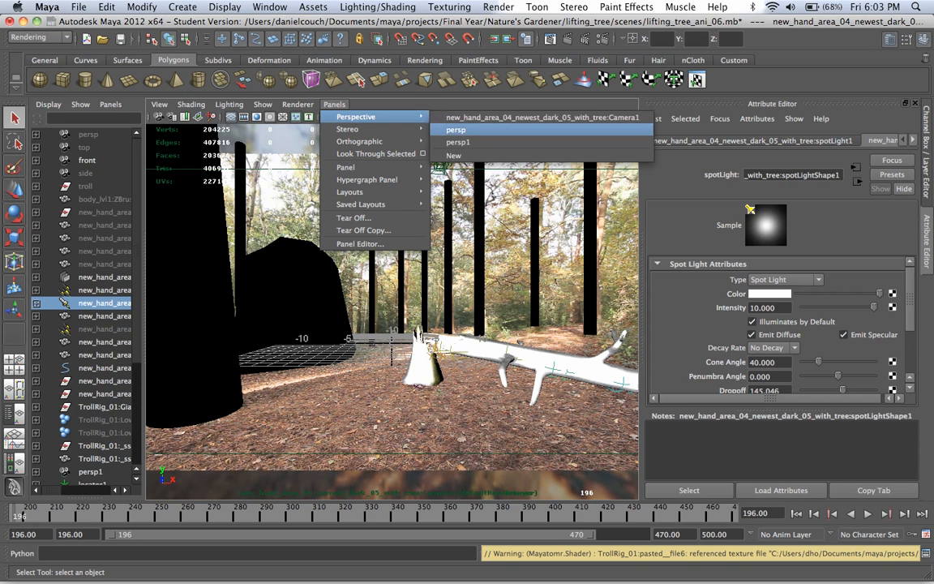
{"action": "left_click", "coordinate": [456, 130]}
{"action": "scroll", "coordinate": [392, 312], "scroll_direction": "down", "scroll_amount": 5}
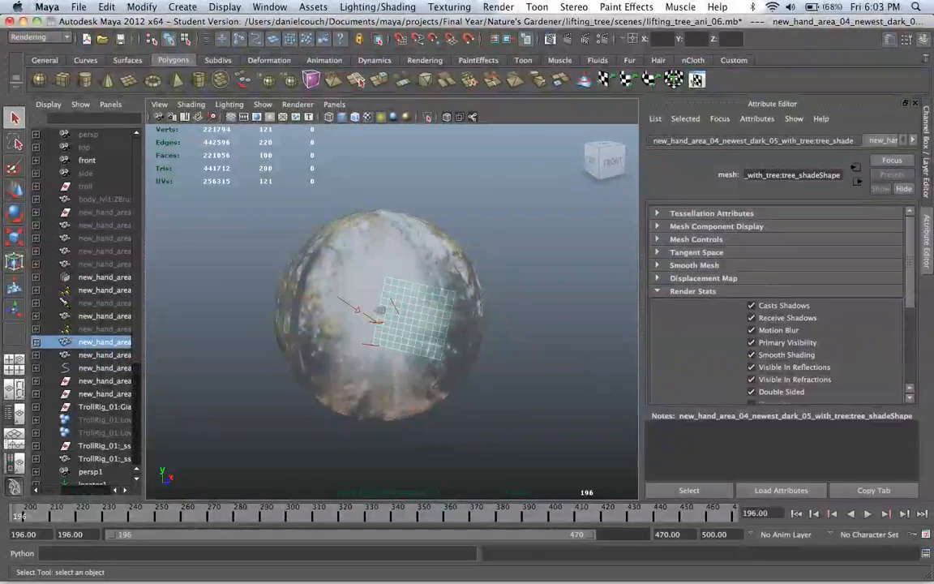
{"action": "scroll", "coordinate": [380, 311], "scroll_direction": "up", "scroll_amount": 5}
{"action": "mouse_move", "coordinate": [372, 313]}
{"action": "left_mouse_down", "text": "alt"}
{"action": "mouse_move", "coordinate": [381, 312]}
{"action": "mouse_move", "coordinate": [368, 313]}
{"action": "left_mouse_up", "text": "alt"}
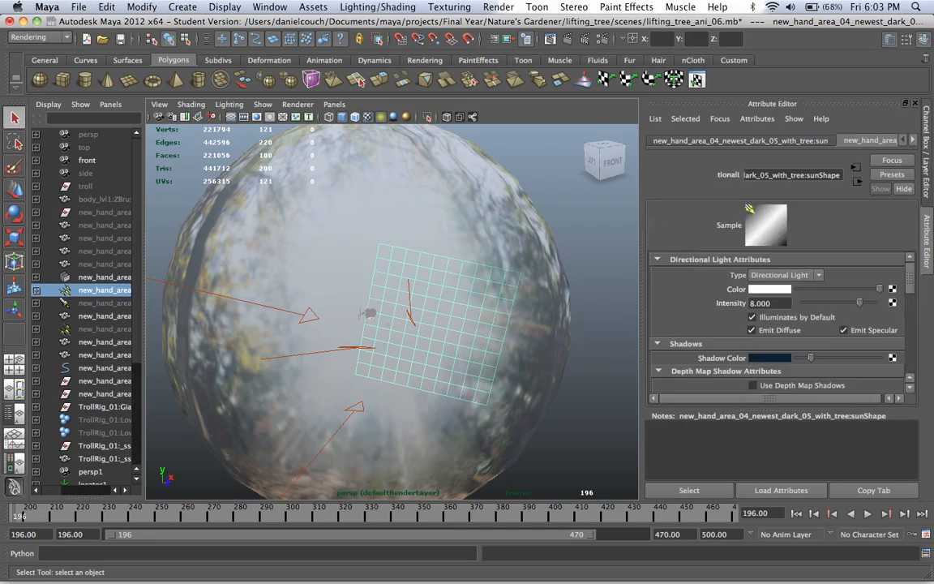
{"action": "scroll", "coordinate": [391, 311], "scroll_direction": "up", "scroll_amount": 5}
{"action": "scroll", "coordinate": [391, 312], "scroll_direction": "down", "scroll_amount": 6}
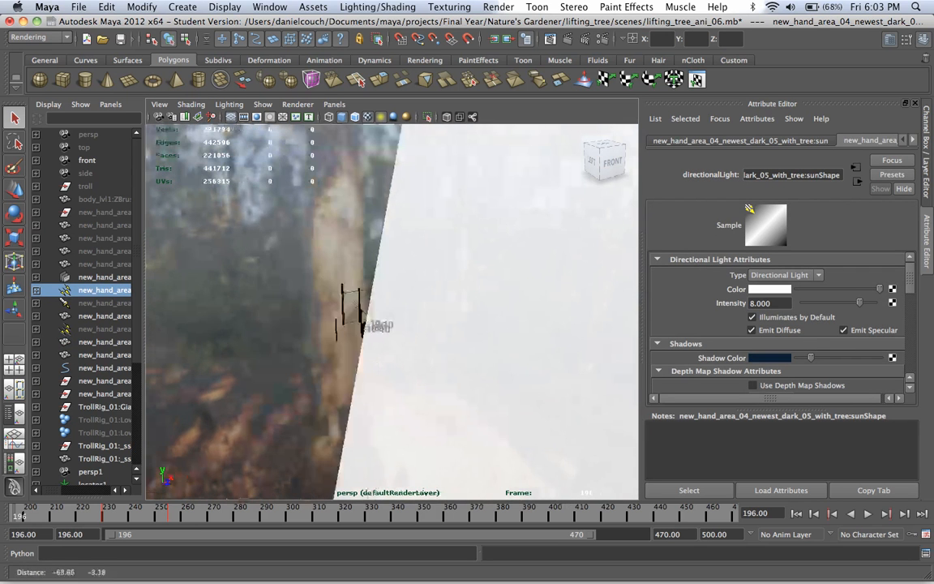
{"action": "mouse_move", "coordinate": [392, 311]}
{"action": "left_mouse_down", "text": "alt"}
{"action": "mouse_move", "coordinate": [311, 355]}
{"action": "mouse_move", "coordinate": [377, 303]}
{"action": "left_mouse_up", "text": "alt"}
{"action": "scroll", "coordinate": [391, 311], "scroll_direction": "down", "scroll_amount": 4}
{"action": "left_click", "coordinate": [104, 341]}
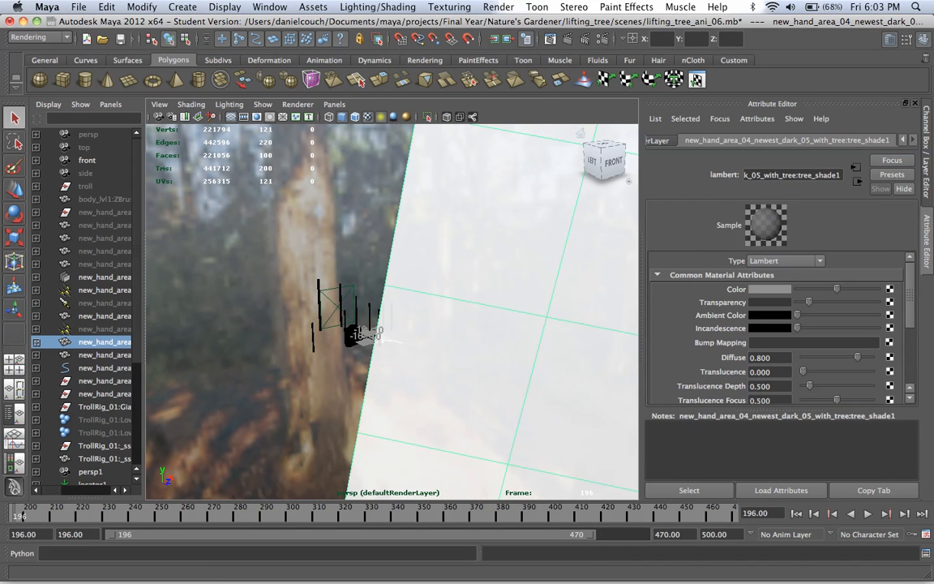
{"action": "key", "text": "super+z"}
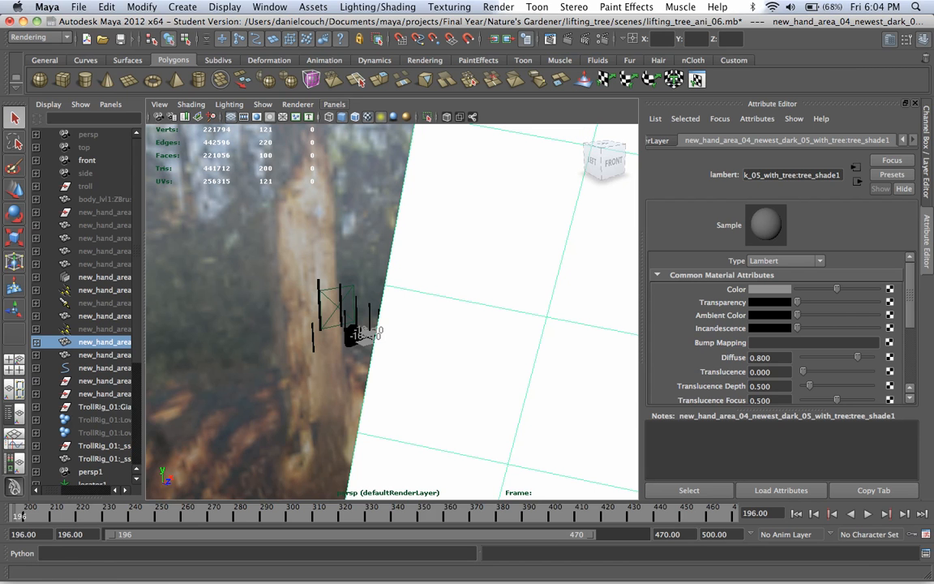
- Return to Camera1, render the full masterLayer frame at 1920 x 1080 and keep the image for comparison
{"action": "left_click", "coordinate": [335, 103]}
{"action": "mouse_move", "coordinate": [365, 117]}
{"action": "left_click", "coordinate": [456, 129]}
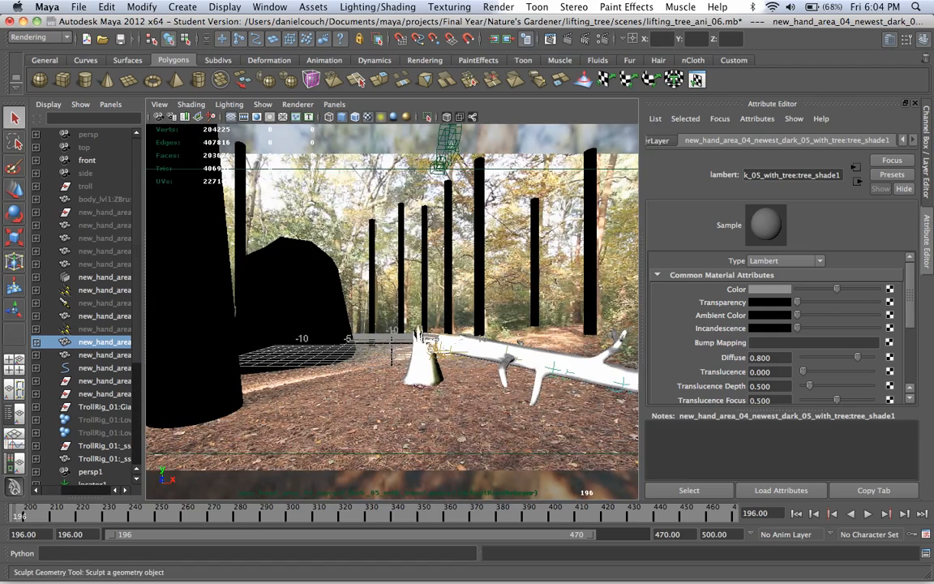
{"action": "left_click", "coordinate": [550, 38]}
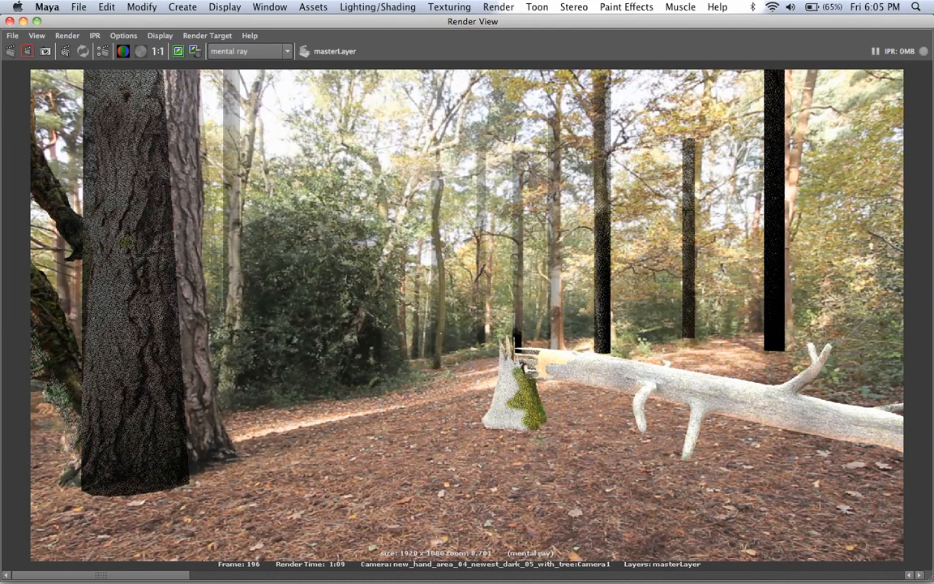
{"action": "left_click", "coordinate": [178, 51]}
{"action": "left_click", "coordinate": [23, 21]}
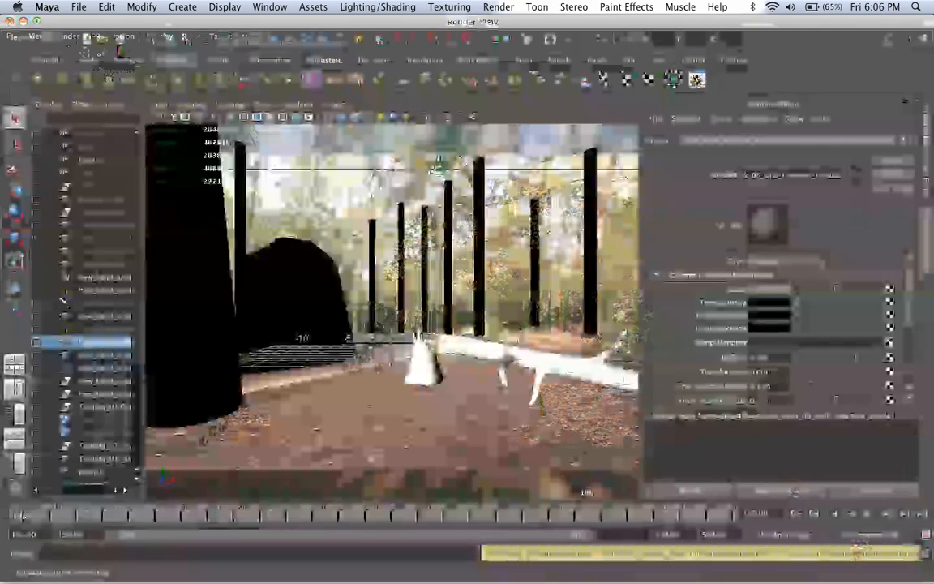
- In the masterLayer render settings, set the Final Gathering primary diffuse scale's colour value to 2.7
{"action": "left_click", "coordinate": [603, 38]}
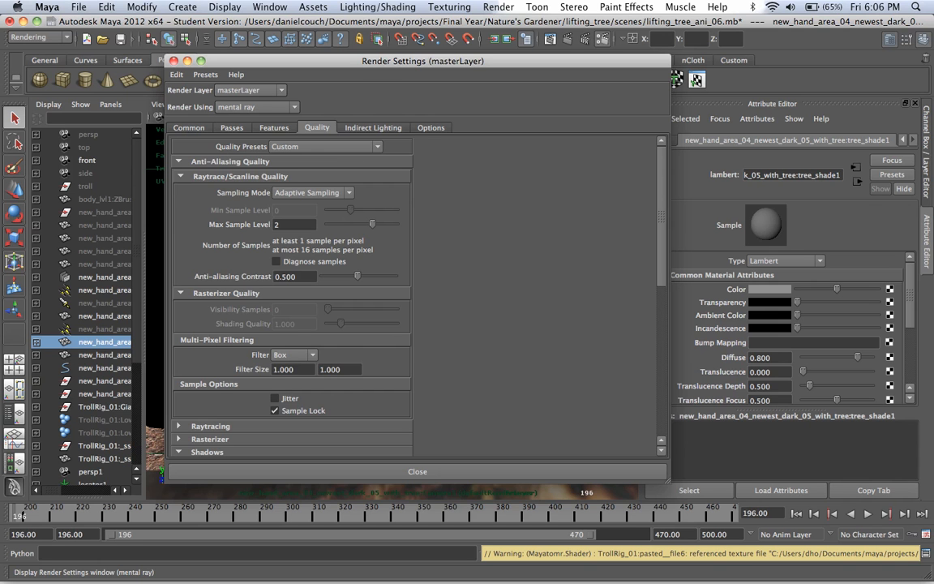
{"action": "left_click", "coordinate": [373, 127]}
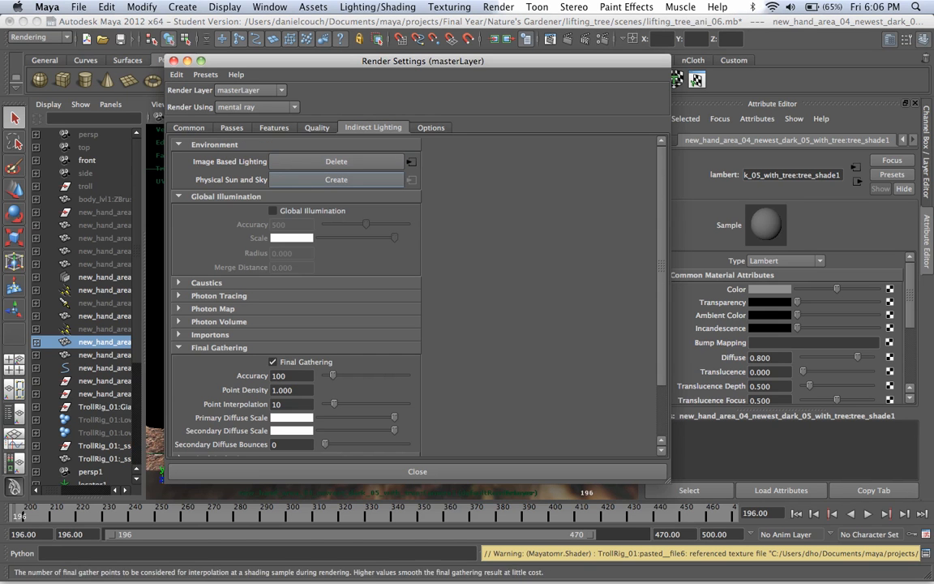
{"action": "left_click", "coordinate": [291, 416]}
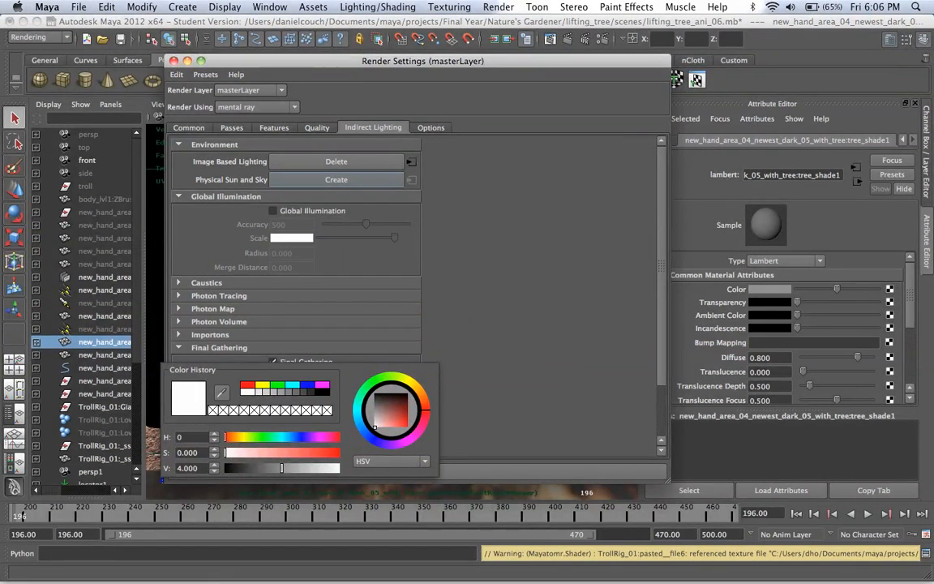
{"action": "double_click", "coordinate": [190, 468]}
{"action": "key", "text": "2"}
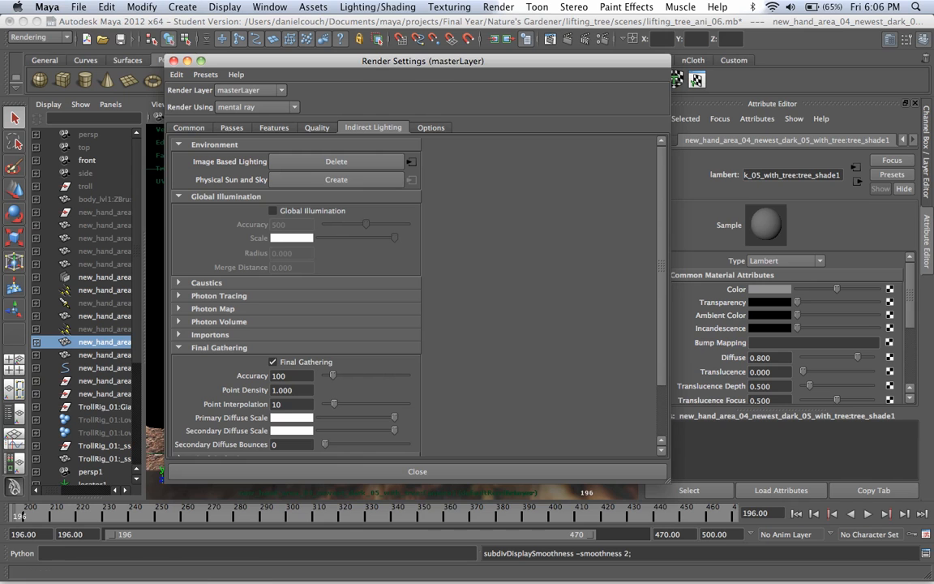
{"action": "left_click", "coordinate": [291, 417]}
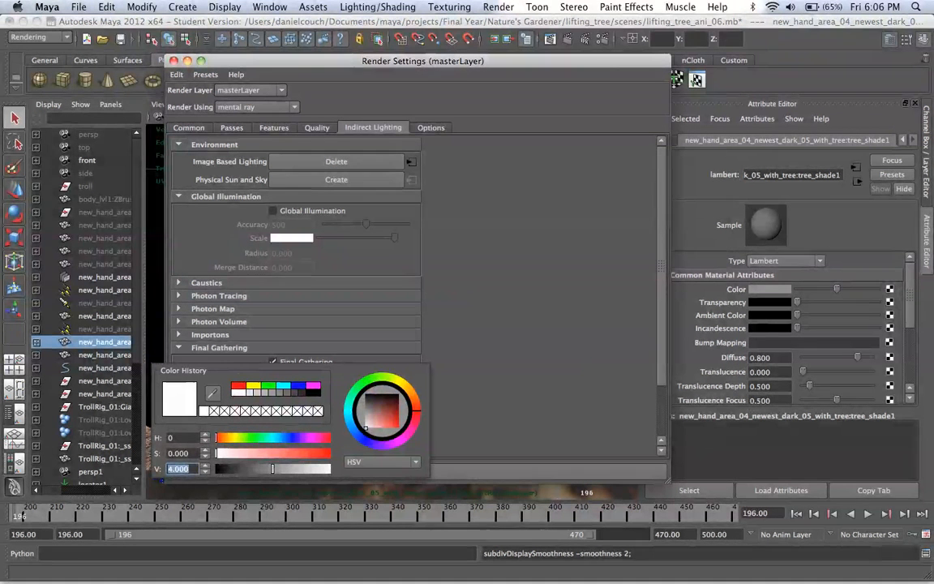
{"action": "type", "text": "2.7"}
{"action": "key", "text": "Return"}
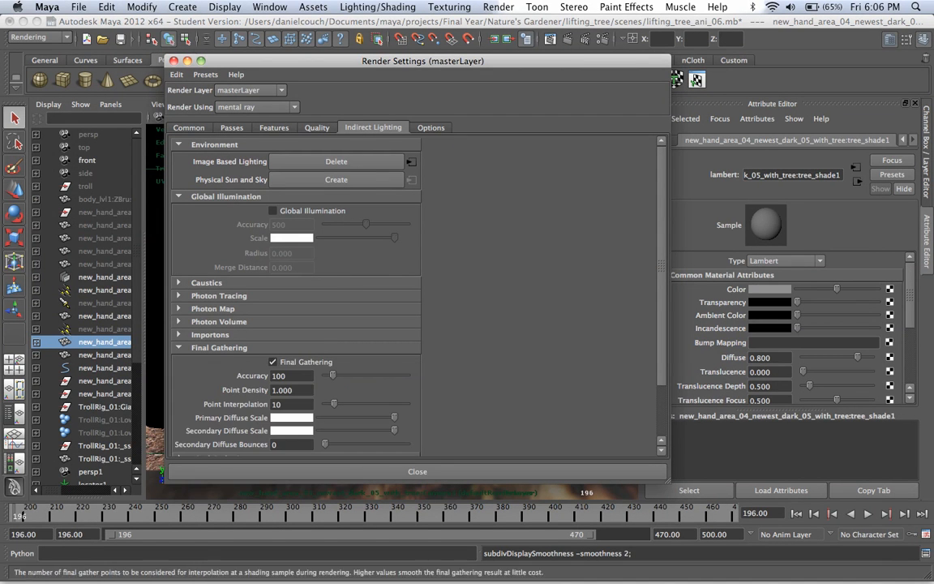
{"action": "left_click", "coordinate": [293, 417]}
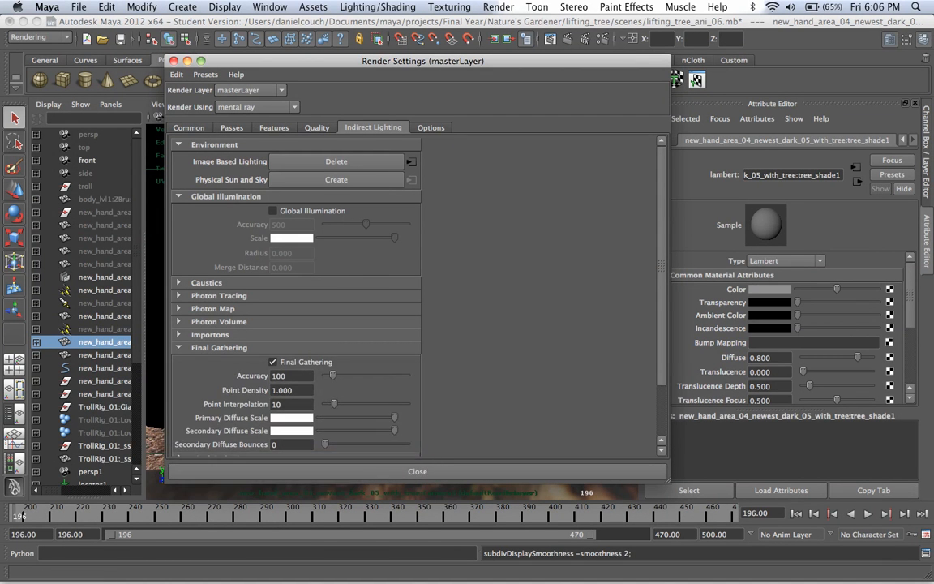
{"action": "left_click", "coordinate": [417, 471]}
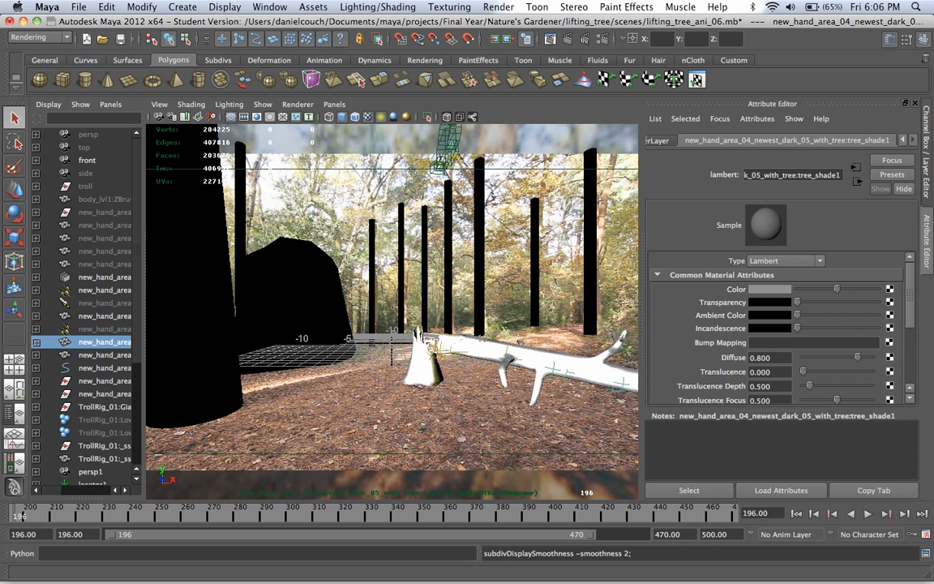
- Select the sun directional light and set its intensity to 11
{"action": "left_click", "coordinate": [104, 290]}
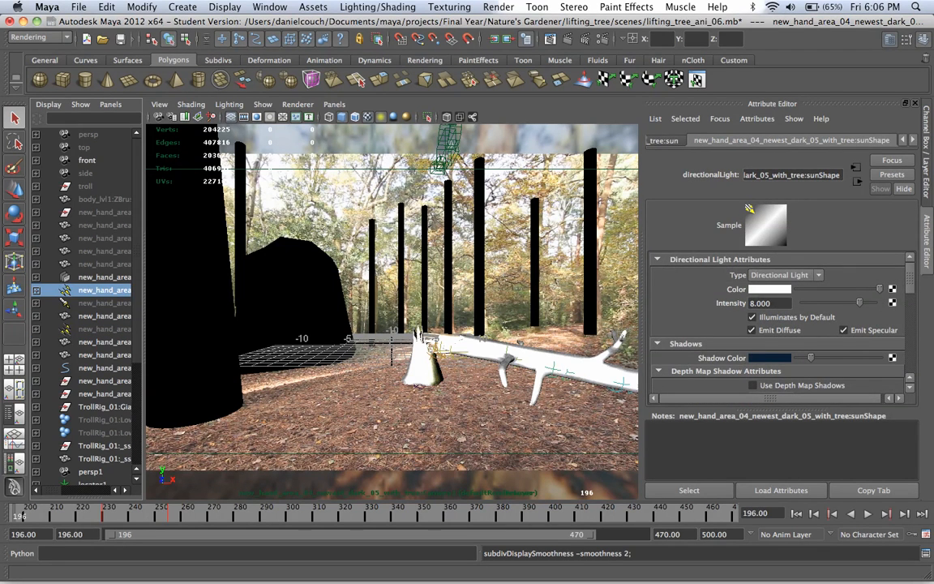
{"action": "double_click", "coordinate": [761, 302]}
{"action": "type", "text": "11"}
{"action": "key", "text": "Return"}
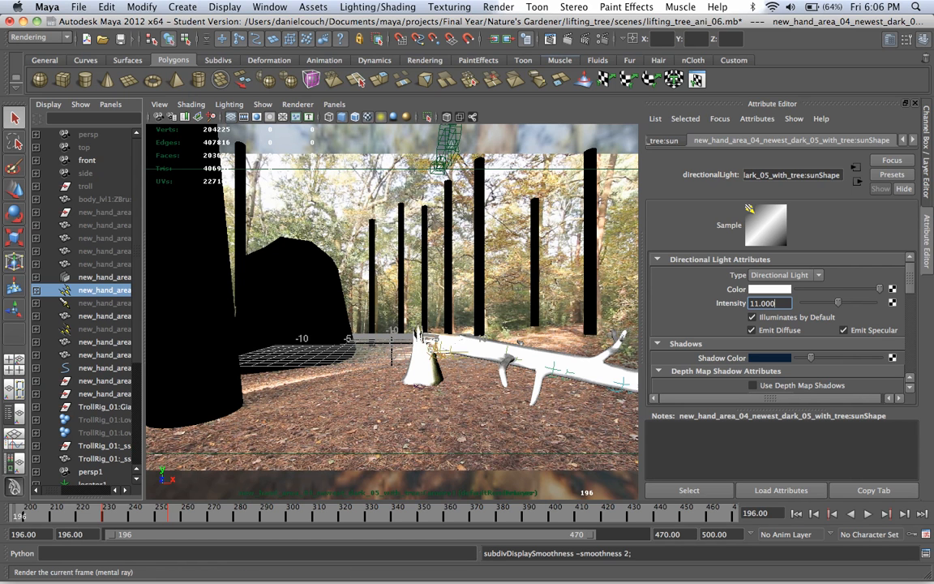
- Re-render the region around the broken tree's stump and a second region over the mossy trunk at the image's far left edge
{"action": "left_click", "coordinate": [398, 38]}
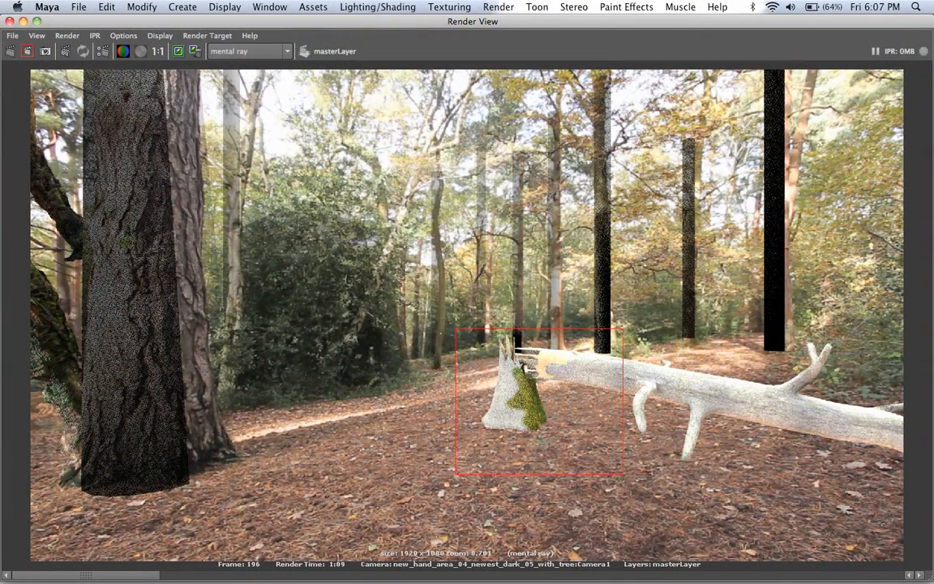
{"action": "left_click", "coordinate": [28, 50]}
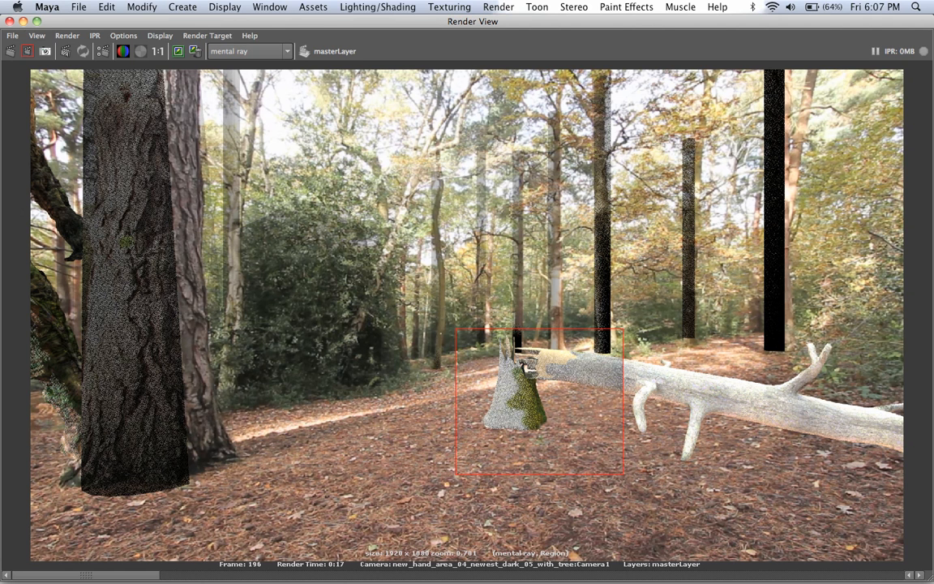
{"action": "left_click_drag", "start_coordinate": [82, 341], "coordinate": [4, 505]}
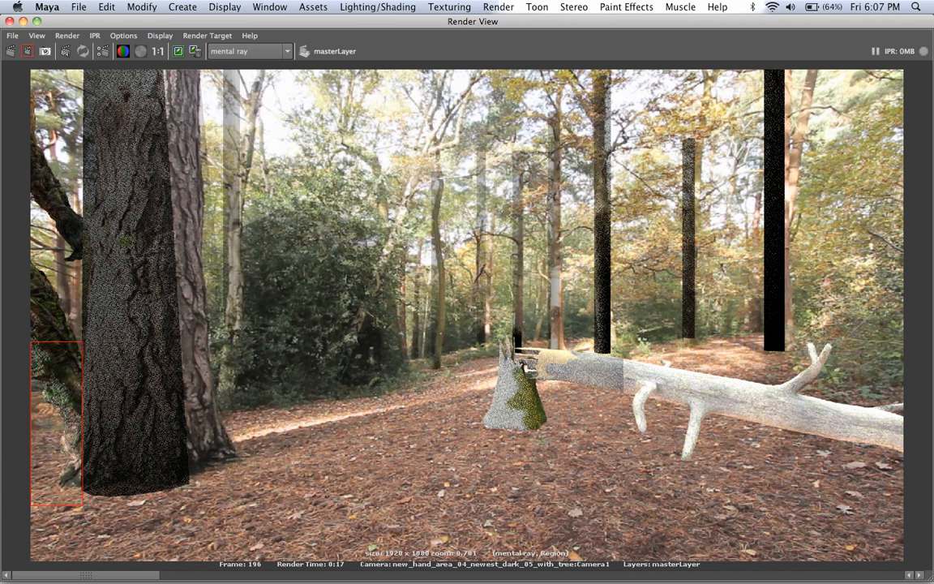
{"action": "left_click", "coordinate": [27, 51]}
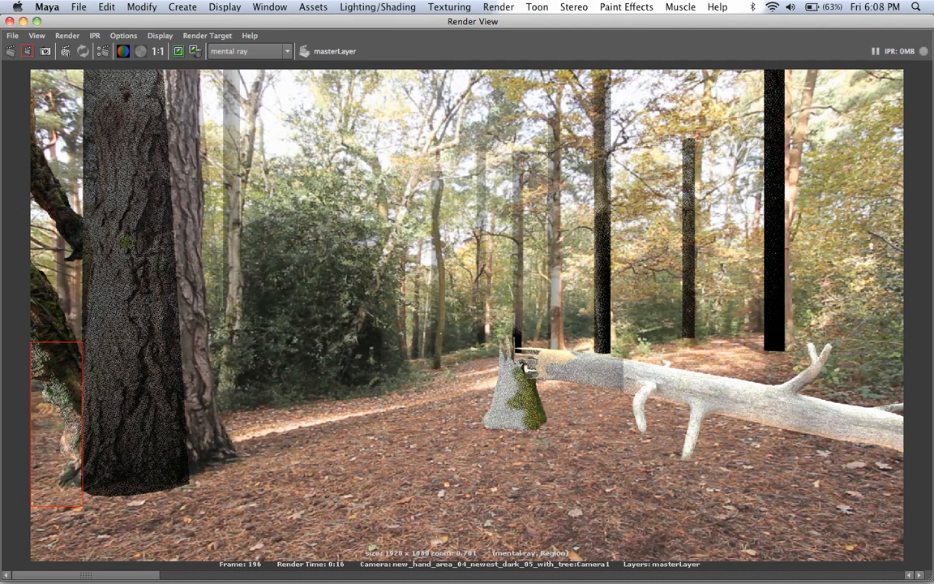
- Leave the render view and set the sun directional light's intensity to 13
{"action": "left_click", "coordinate": [22, 21]}
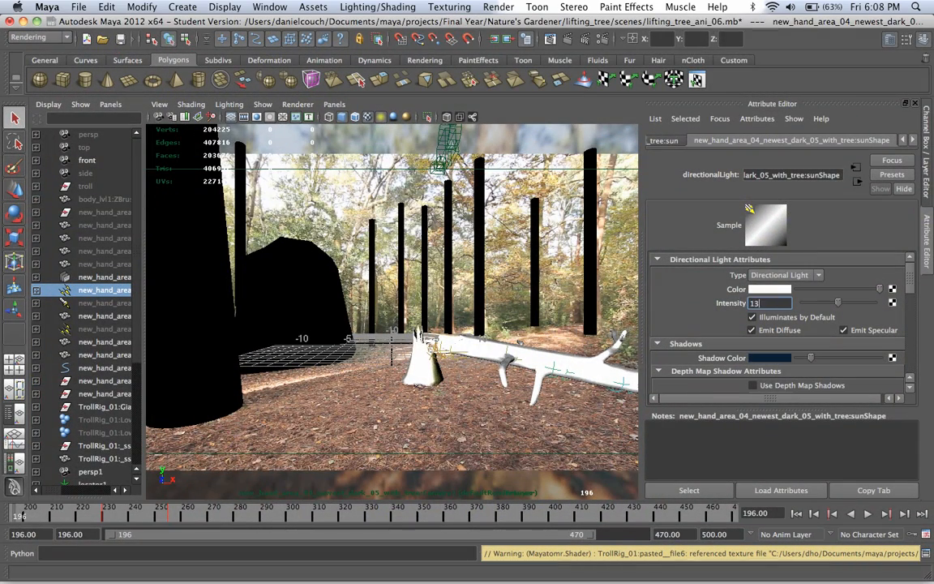
{"action": "type", "text": "13"}
{"action": "key", "text": "Return"}
- Set the masterLayer's Final Gathering primary diffuse scale to a colour value of 3.0 and close the render settings
{"action": "left_click", "coordinate": [602, 38]}
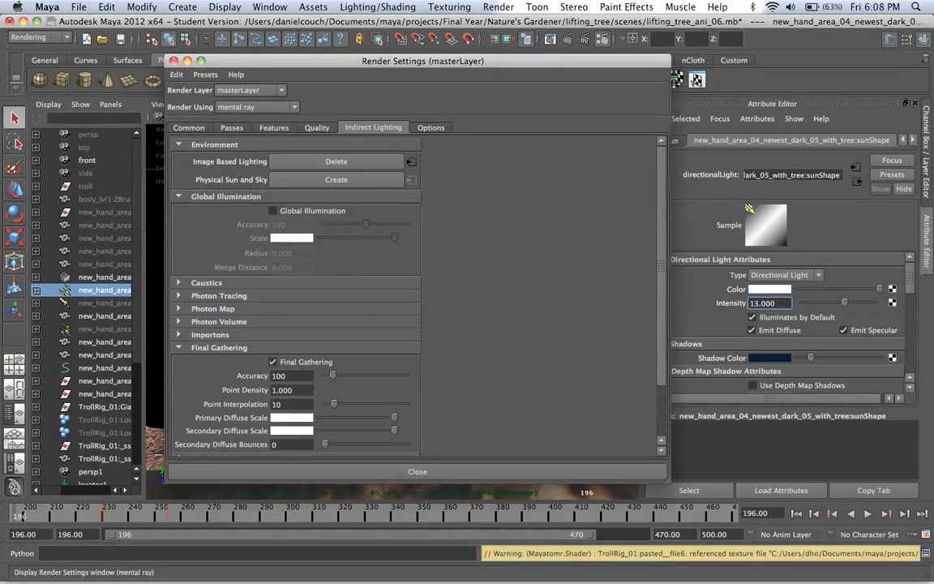
{"action": "left_click", "coordinate": [292, 417]}
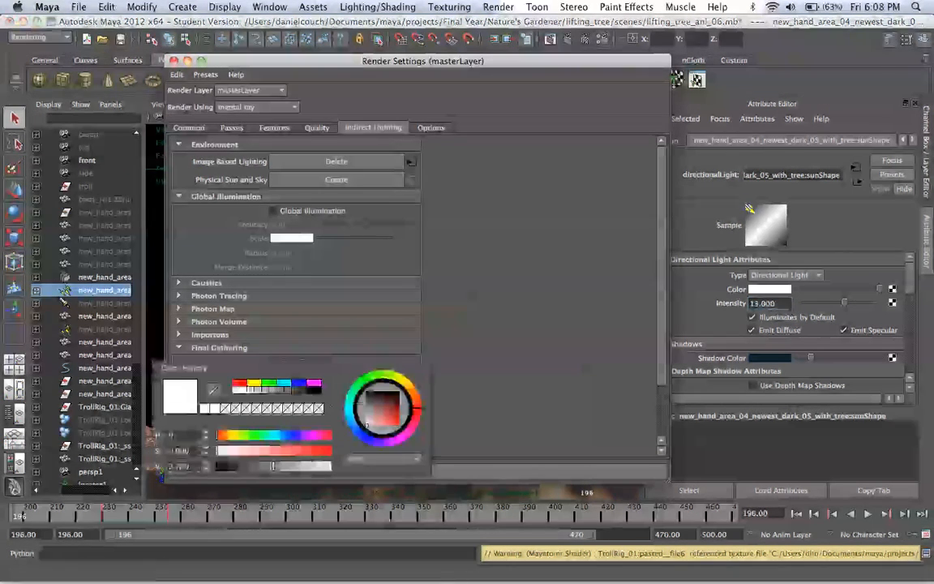
{"action": "left_click", "coordinate": [180, 466]}
{"action": "double_click", "coordinate": [176, 466]}
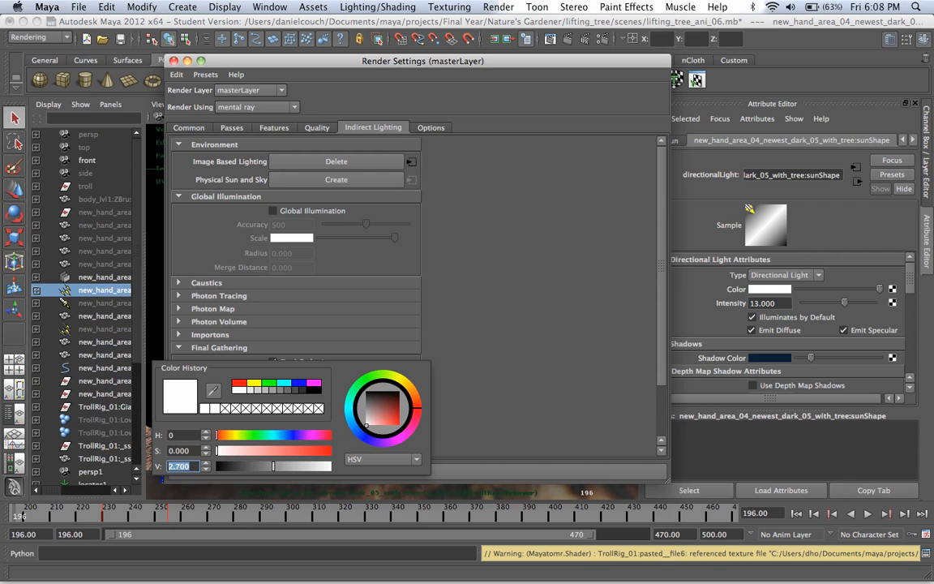
{"action": "type", "text": "3.0"}
{"action": "key", "text": "Return"}
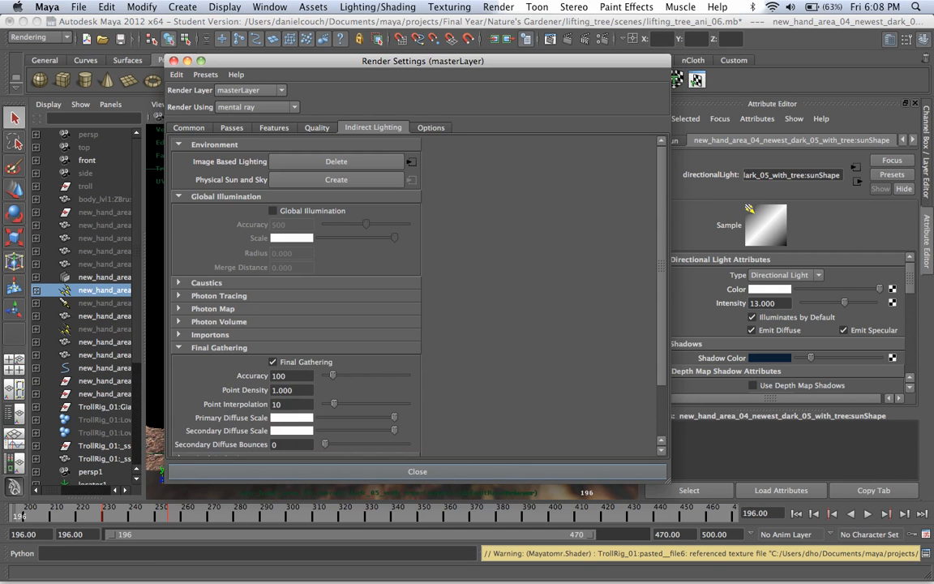
{"action": "left_click", "coordinate": [416, 471]}
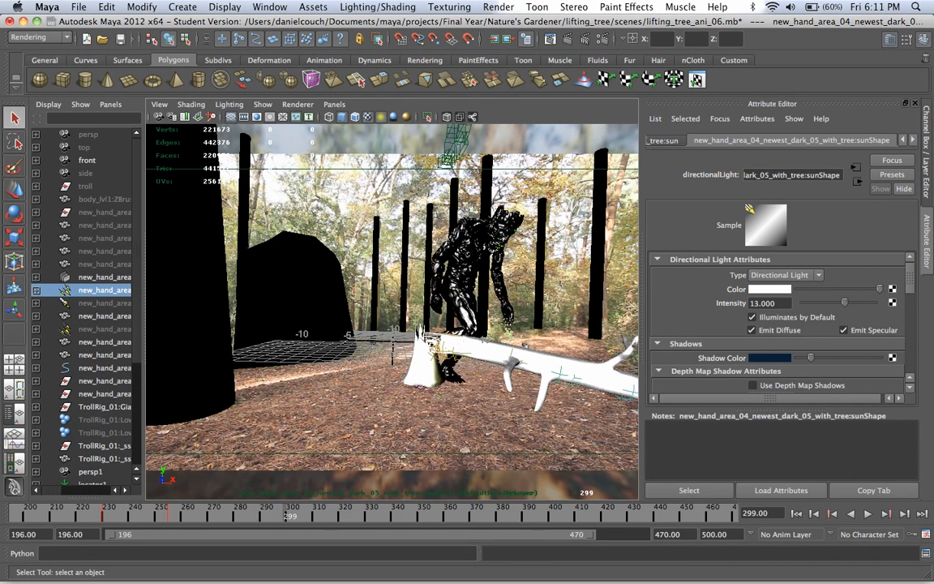
- Move the timeline to frame 294, where the troll stands behind the stump, and render the full masterLayer frame from Camera1
{"action": "mouse_move", "coordinate": [285, 513]}
{"action": "left_mouse_down"}
{"action": "mouse_move", "coordinate": [267, 513]}
{"action": "mouse_move", "coordinate": [276, 514]}
{"action": "left_mouse_up"}
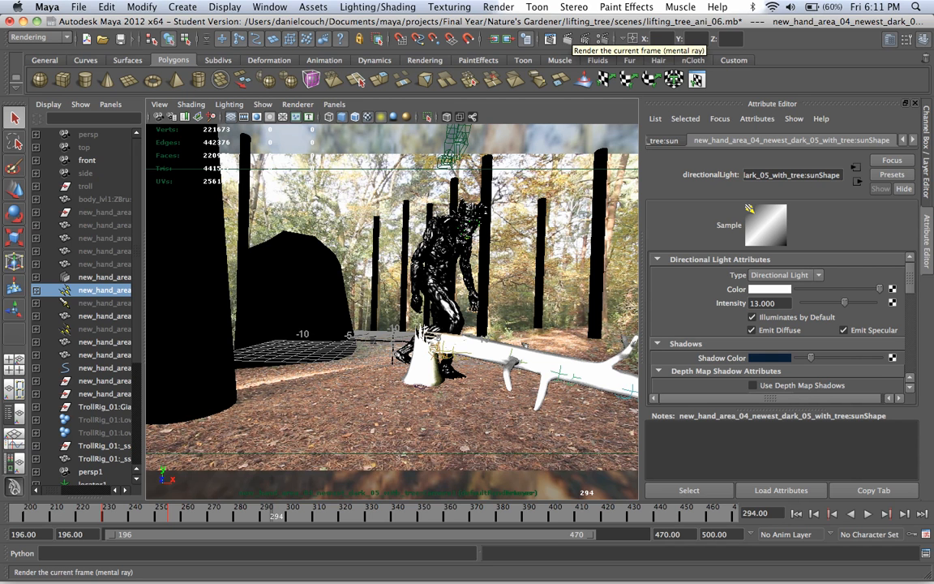
{"action": "left_click", "coordinate": [527, 38]}
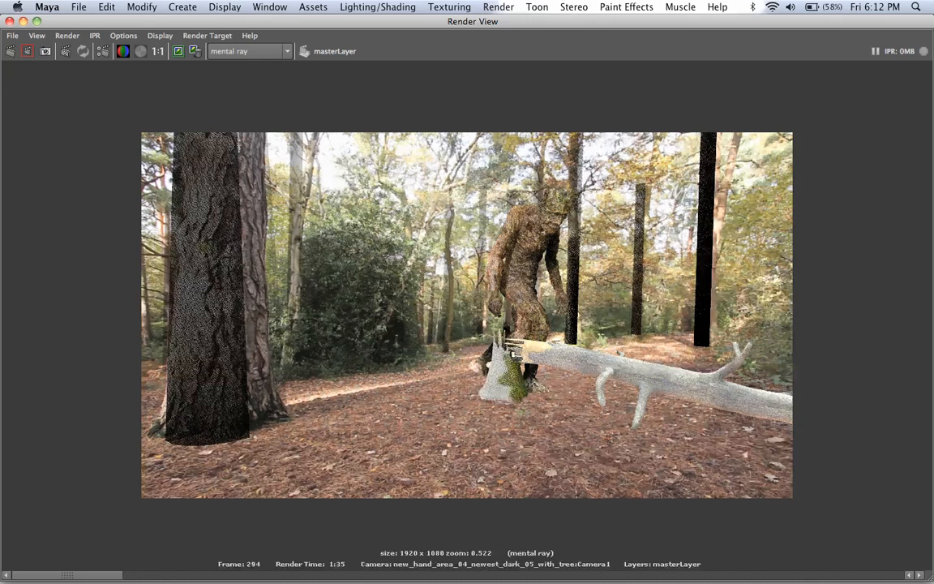
- Examine the rendered forest frame at closer zoom and close the Render View
{"action": "scroll", "coordinate": [467, 314], "scroll_direction": "up", "scroll_amount": 1}
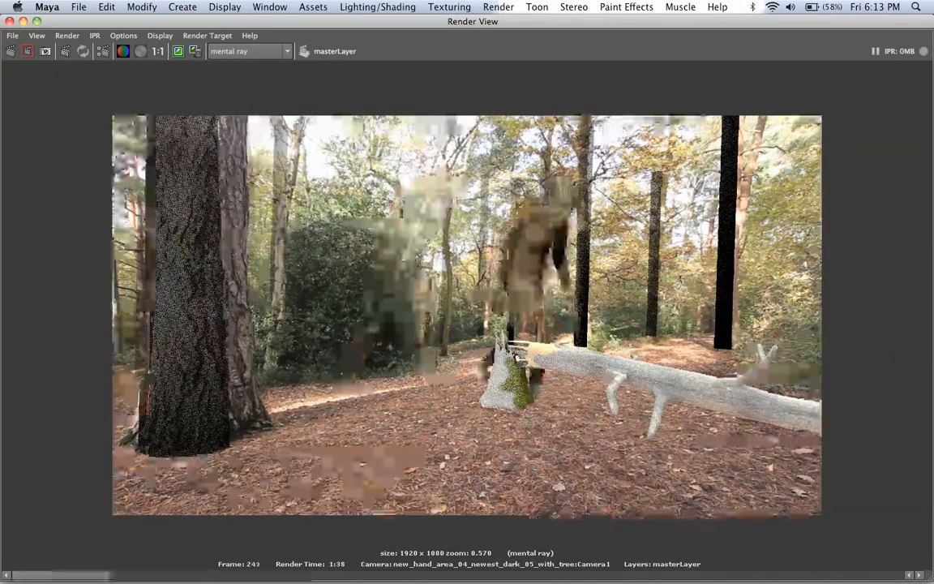
{"action": "mouse_move", "coordinate": [60, 575]}
{"action": "left_mouse_down"}
{"action": "mouse_move", "coordinate": [359, 575]}
{"action": "mouse_move", "coordinate": [60, 575]}
{"action": "left_mouse_up"}
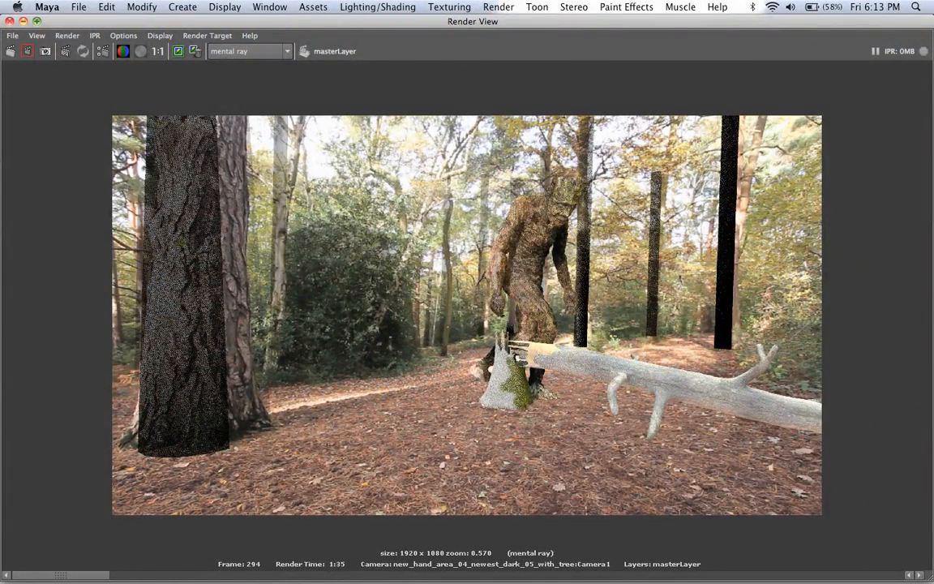
{"action": "left_click", "coordinate": [9, 21]}
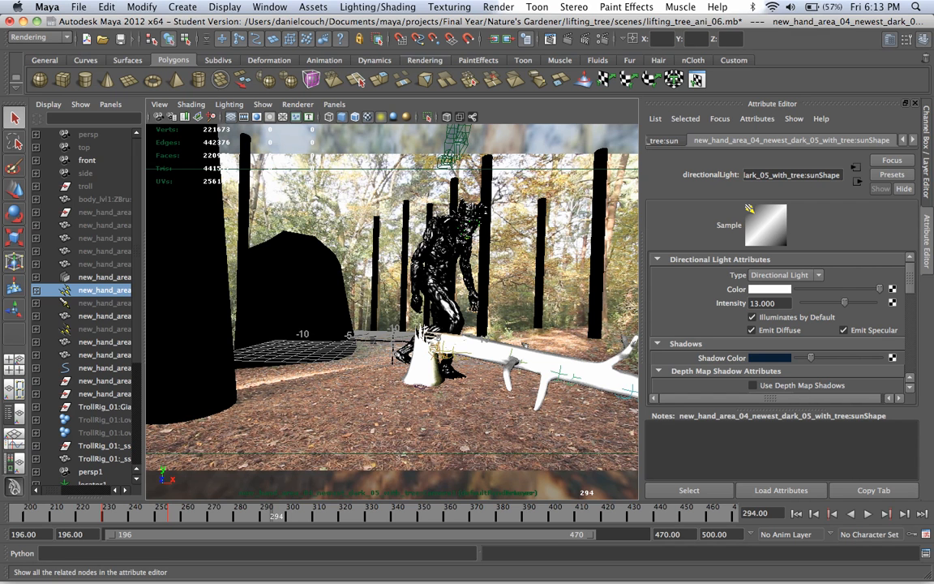
- Save the scene under the new name lifting_tree_ani_06_new_lighting_01.mb, accepting the student version notice
{"action": "left_click", "coordinate": [79, 6]}
{"action": "left_click", "coordinate": [114, 72]}
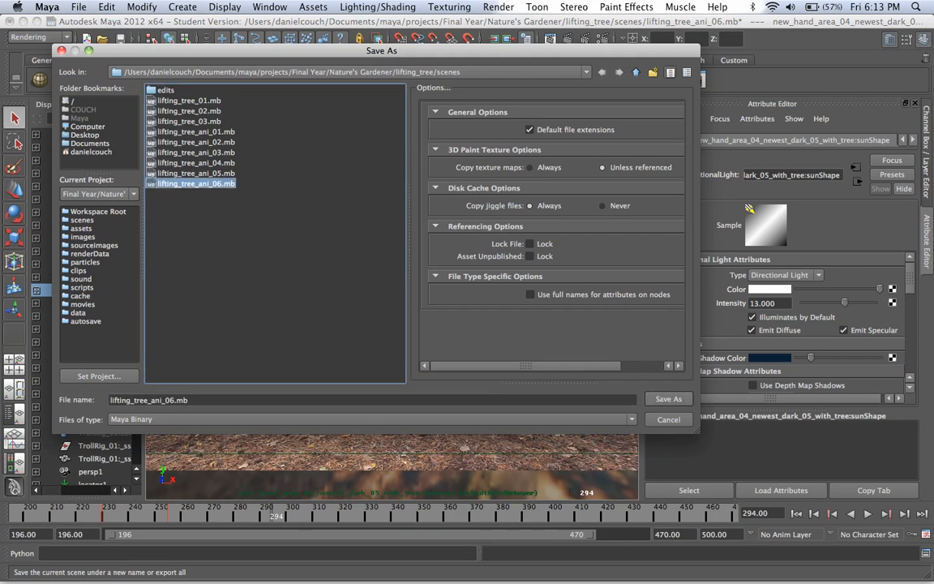
{"action": "left_click", "coordinate": [176, 400]}
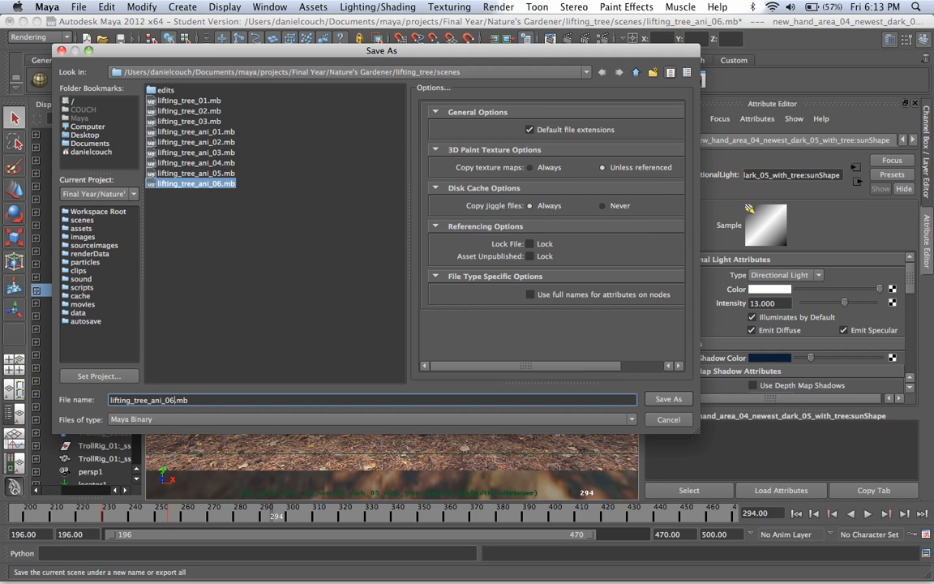
{"action": "mouse_move", "coordinate": [176, 400]}
{"action": "left_mouse_down"}
{"action": "mouse_move", "coordinate": [134, 400]}
{"action": "mouse_move", "coordinate": [165, 400]}
{"action": "left_mouse_up"}
{"action": "type", "text": "_"}
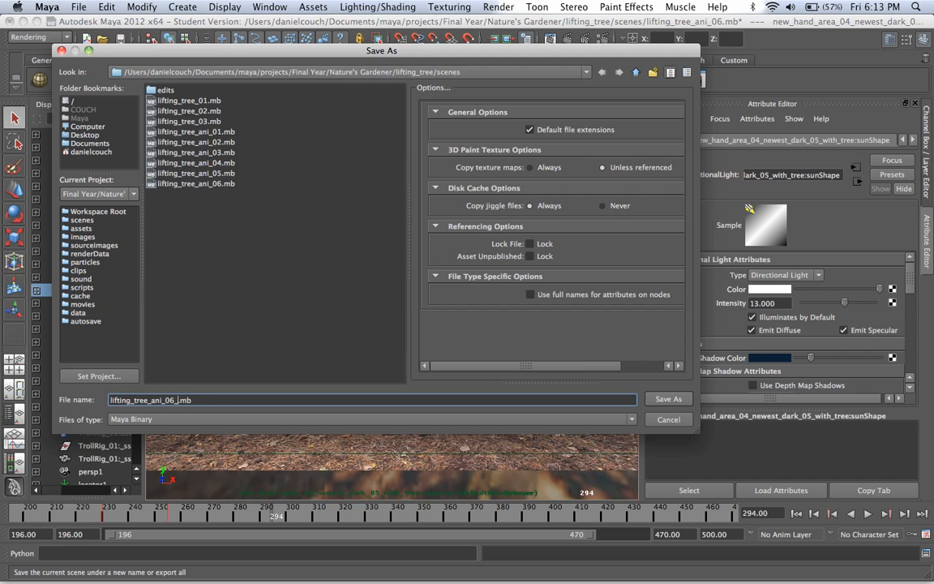
{"action": "type", "text": "new lighting_01"}
{"action": "key", "text": "Return"}
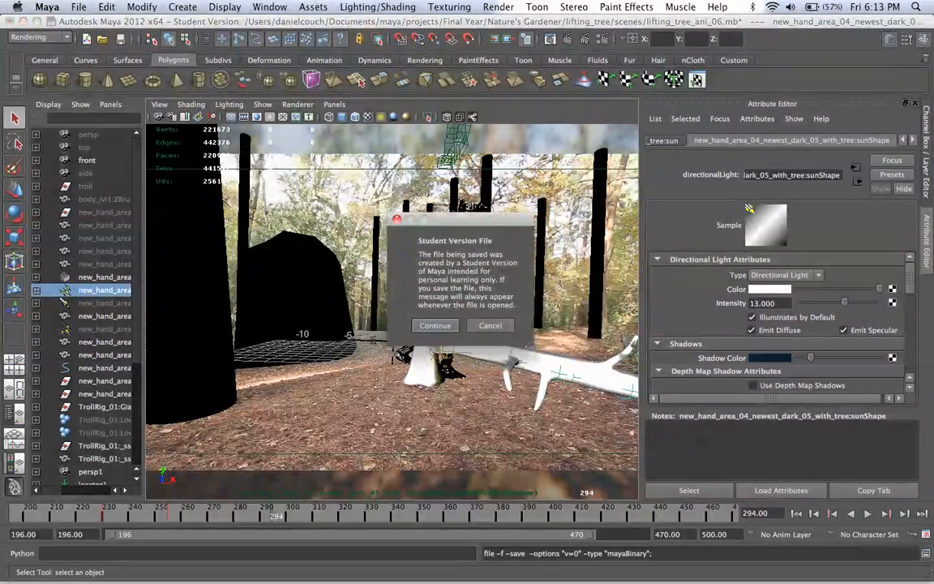
{"action": "key", "text": "Return"}
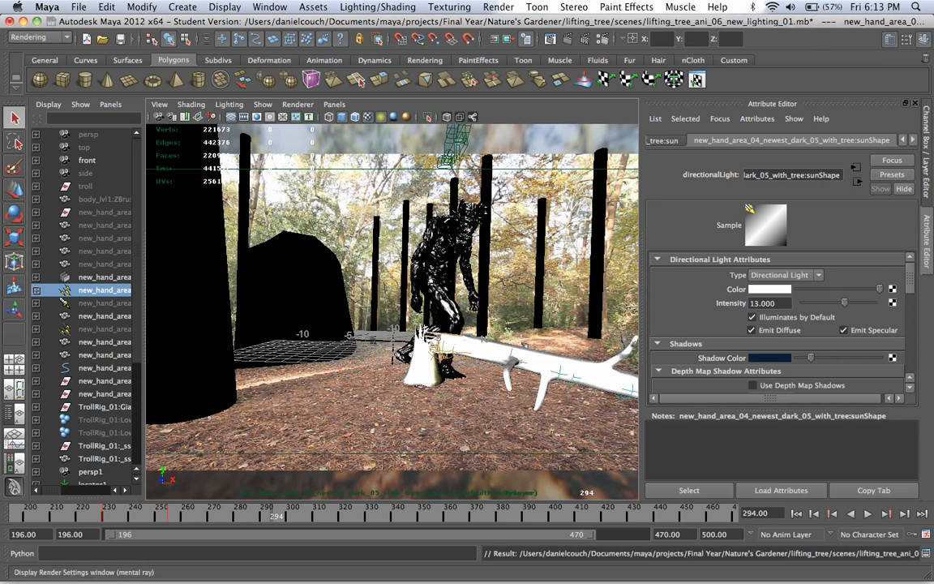
- Compare the contents of the colour_skin_sss and masterLayer render layers, ending on masterLayer
{"action": "left_click", "coordinate": [551, 38]}
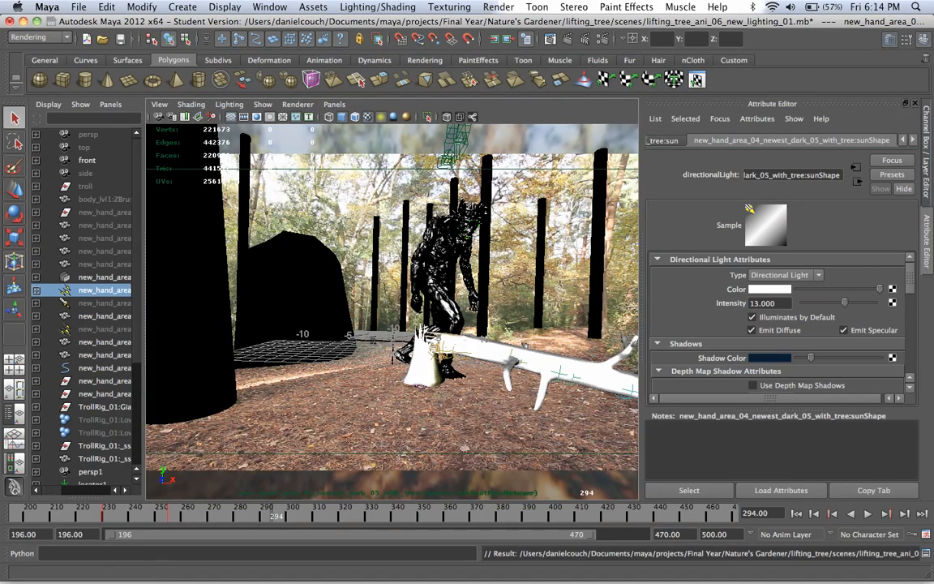
{"action": "key", "text": "ctrl+a"}
{"action": "left_click", "coordinate": [788, 363]}
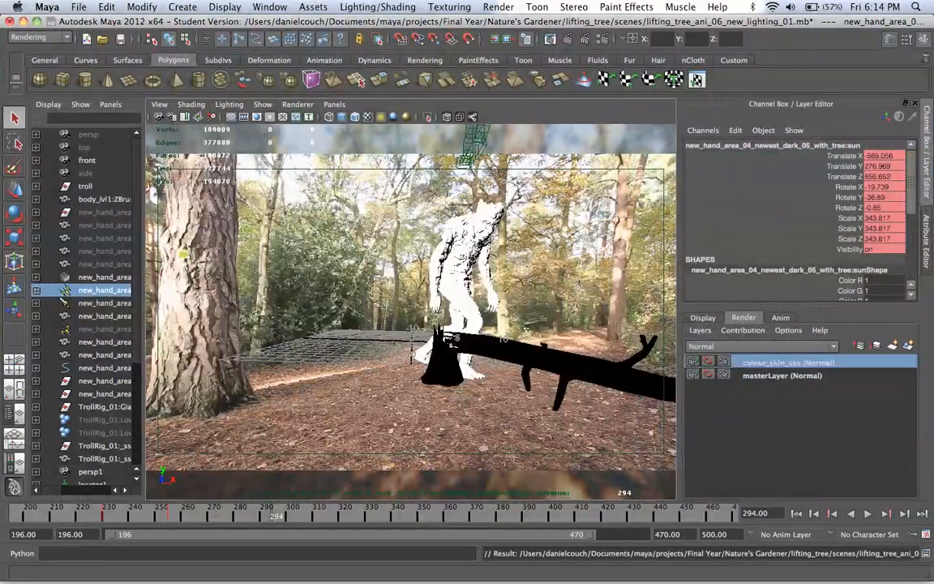
{"action": "left_click", "coordinate": [782, 375]}
{"action": "left_click", "coordinate": [788, 362]}
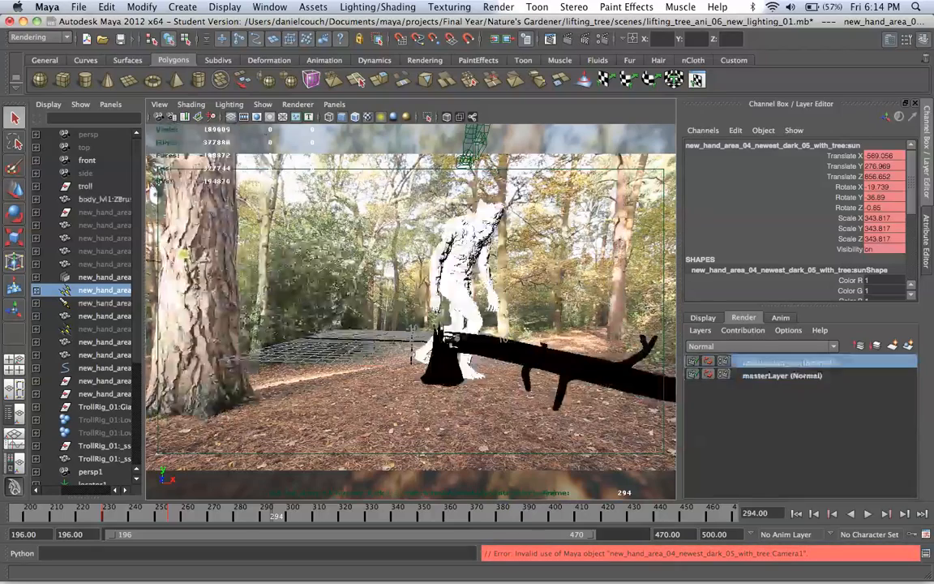
{"action": "left_click", "coordinate": [781, 375]}
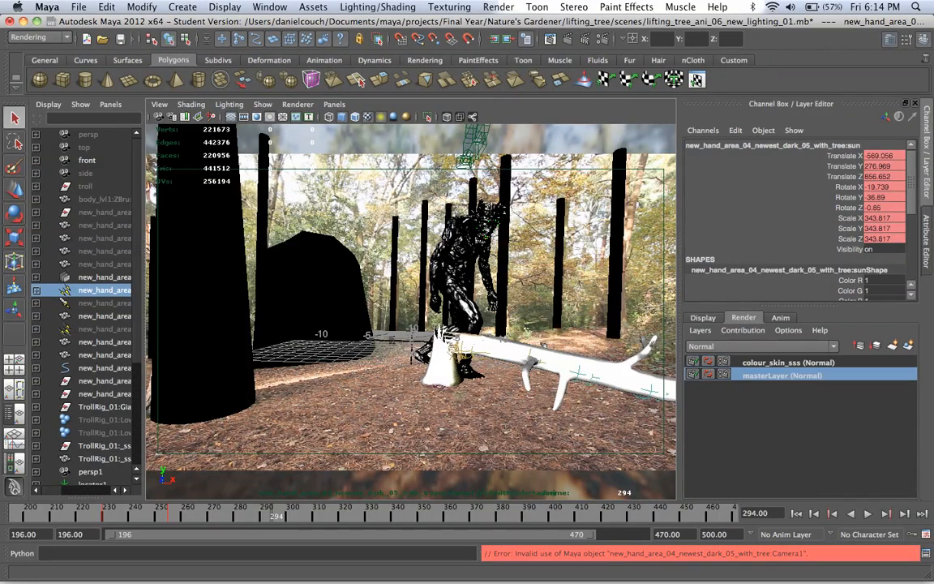
{"action": "left_click", "coordinate": [788, 362]}
{"action": "left_click", "coordinate": [781, 374]}
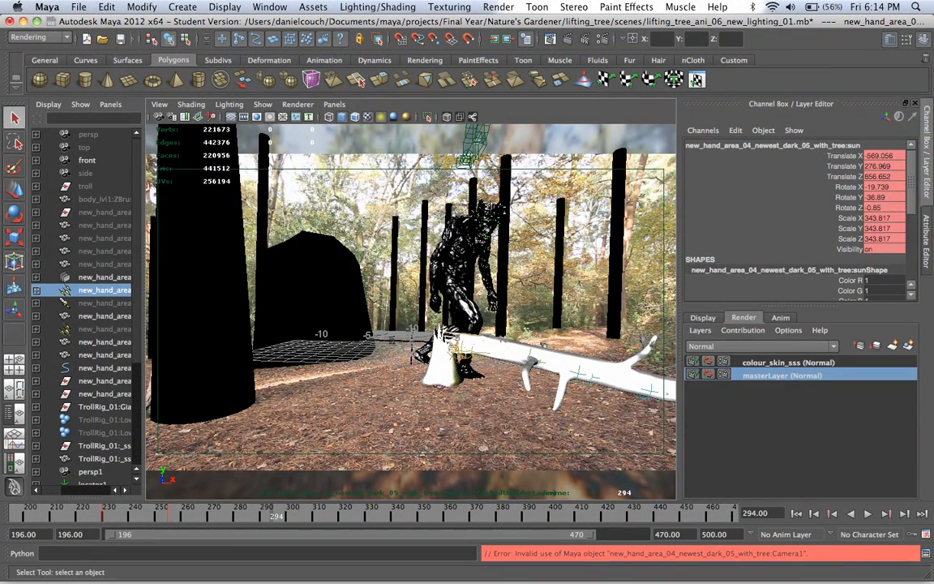
- Show the scene through the persp camera and add the tree_shade plane to the colour_skin_sss render layer
{"action": "left_click", "coordinate": [334, 104]}
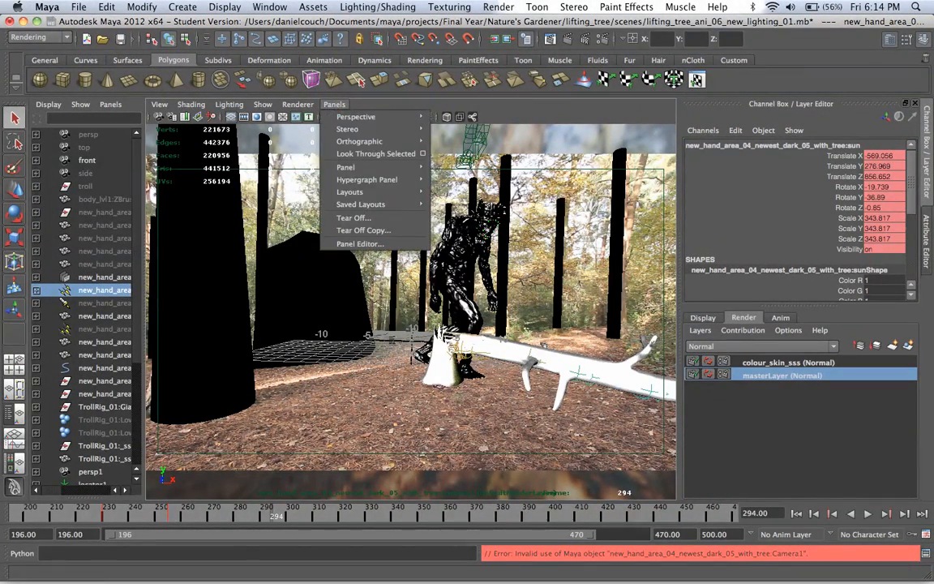
{"action": "mouse_move", "coordinate": [356, 116]}
{"action": "left_click", "coordinate": [454, 130]}
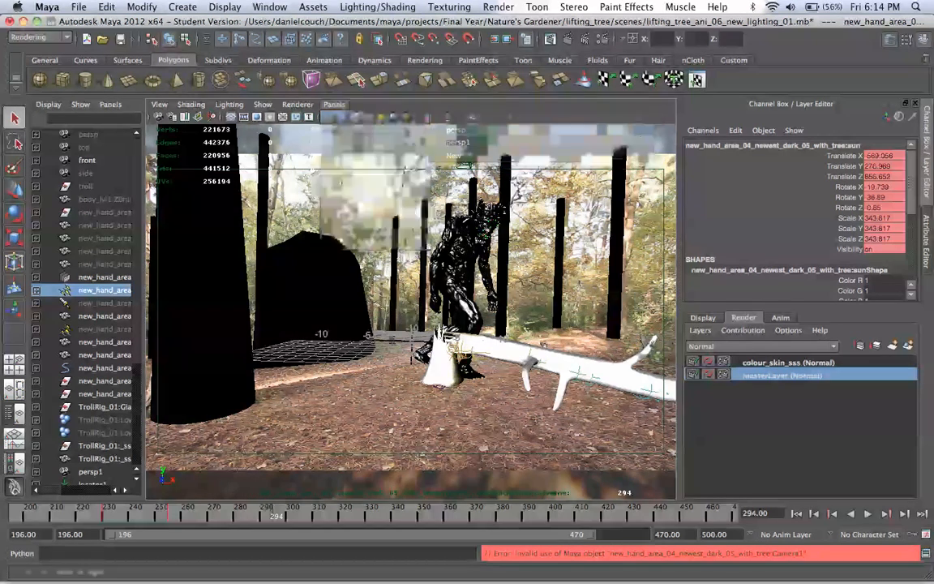
{"action": "left_click", "coordinate": [519, 311]}
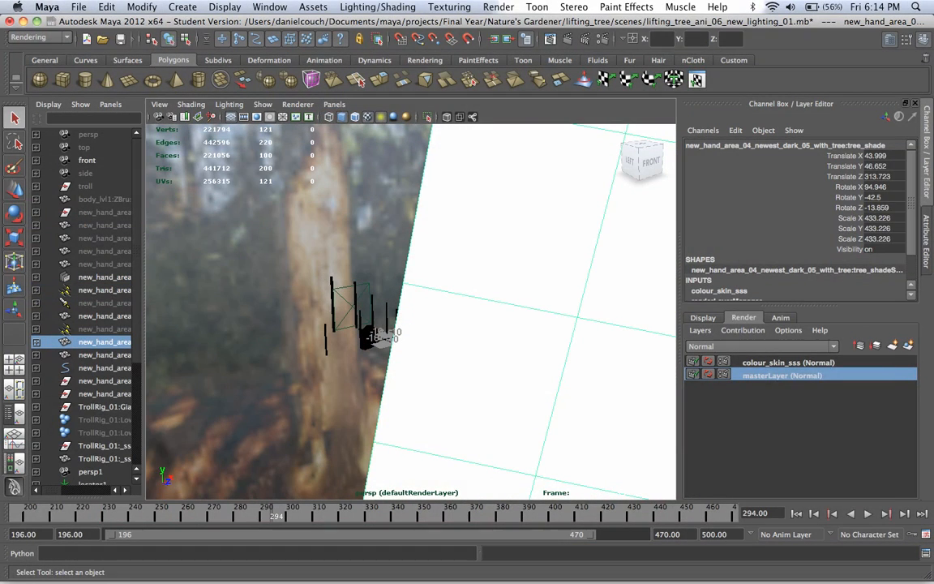
{"action": "right_click", "coordinate": [779, 363]}
{"action": "left_click", "coordinate": [821, 381]}
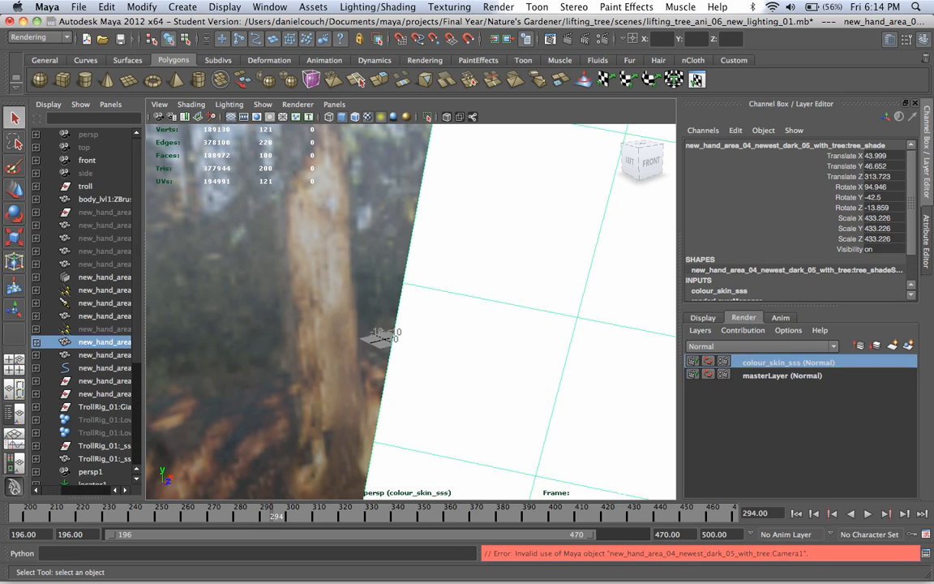
- Remove the broken tree mesh from the colour_skin_sss render layer
{"action": "scroll", "coordinate": [410, 312], "scroll_direction": "down", "scroll_amount": 15}
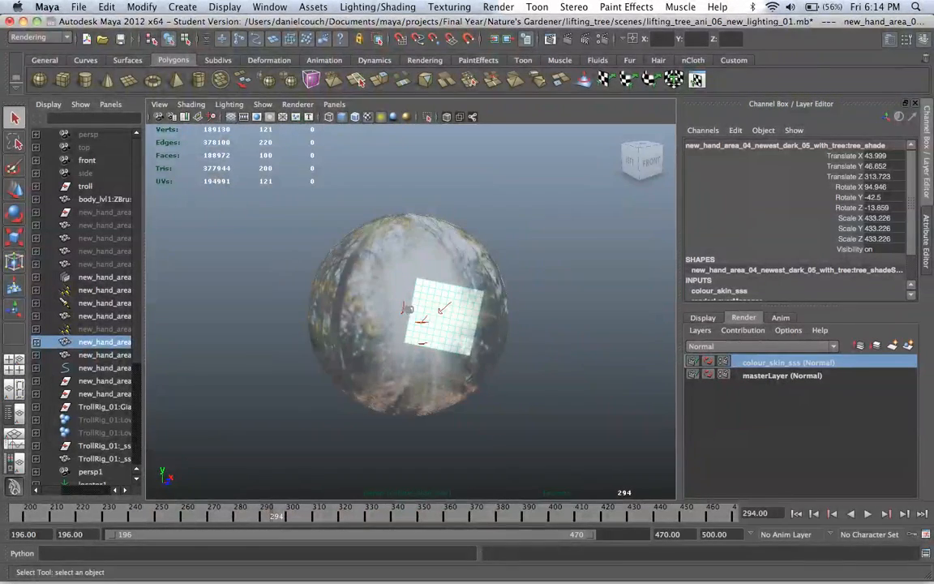
{"action": "left_click_drag", "start_coordinate": [409, 309], "coordinate": [454, 336], "text": "alt"}
{"action": "scroll", "coordinate": [417, 308], "scroll_direction": "up", "scroll_amount": 10}
{"action": "scroll", "coordinate": [454, 336], "scroll_direction": "up", "scroll_amount": 4}
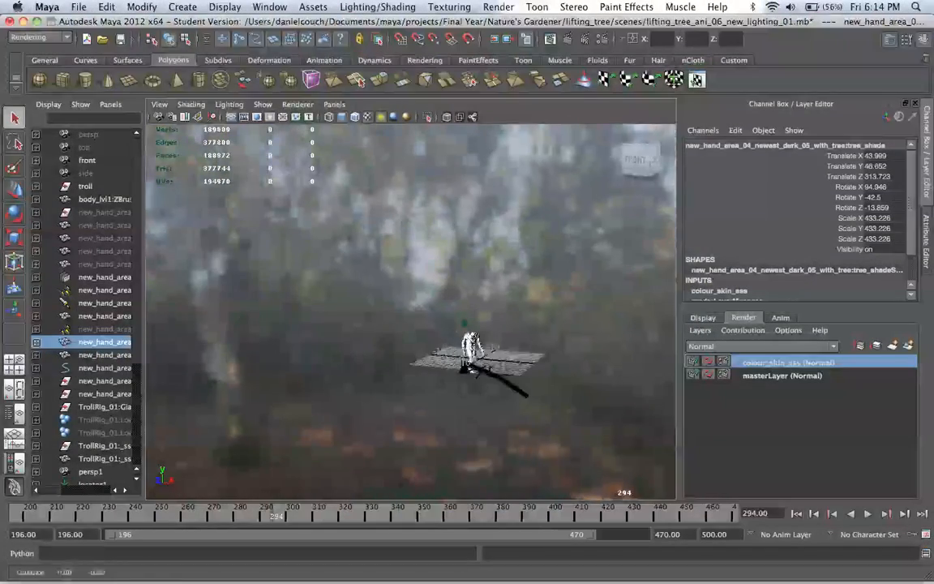
{"action": "scroll", "coordinate": [470, 348], "scroll_direction": "up", "scroll_amount": 8}
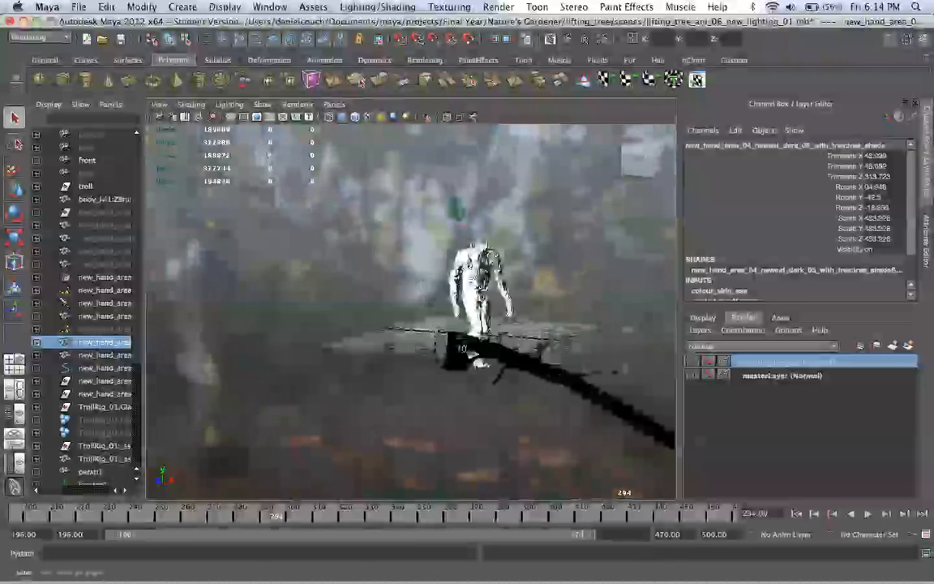
{"action": "scroll", "coordinate": [470, 348], "scroll_direction": "up", "scroll_amount": 4}
{"action": "scroll", "coordinate": [470, 349], "scroll_direction": "up", "scroll_amount": 6}
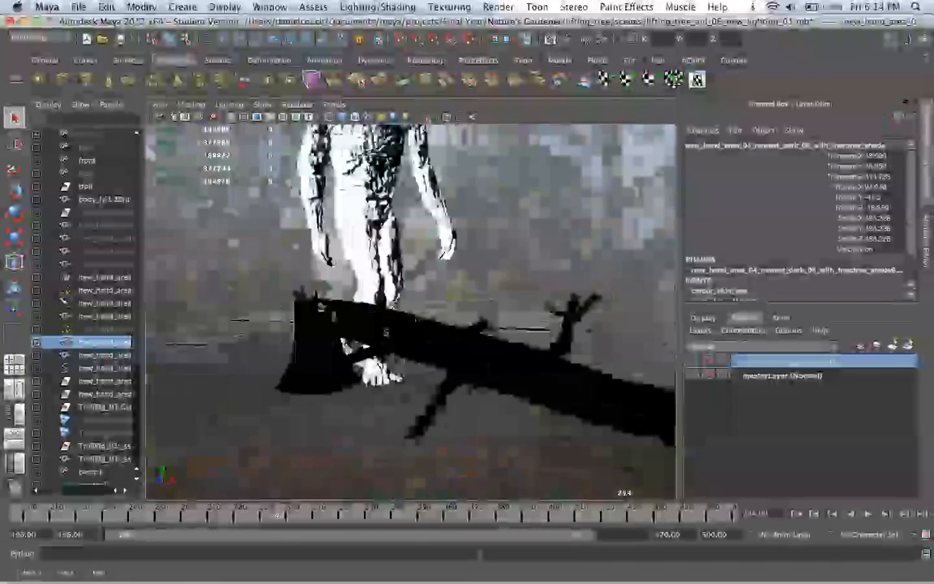
{"action": "left_click_drag", "start_coordinate": [386, 333], "coordinate": [555, 358], "text": "alt"}
{"action": "right_click_drag", "start_coordinate": [555, 359], "coordinate": [515, 345], "text": "alt"}
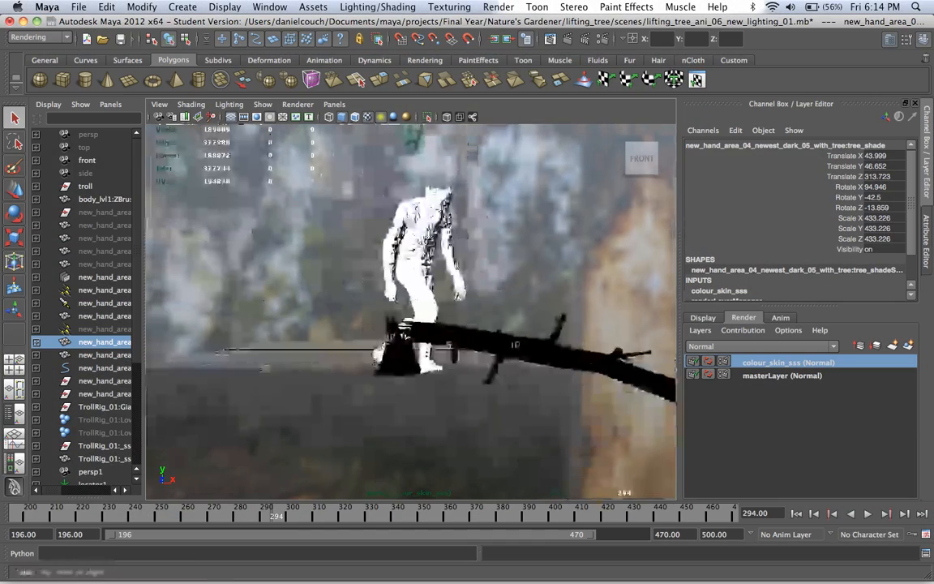
{"action": "left_click", "coordinate": [514, 345]}
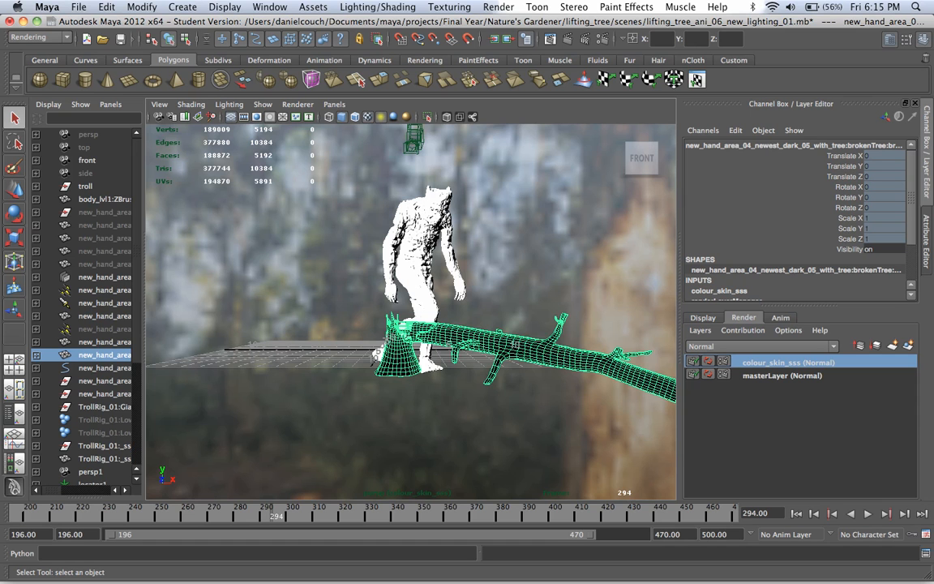
{"action": "right_click", "coordinate": [797, 361]}
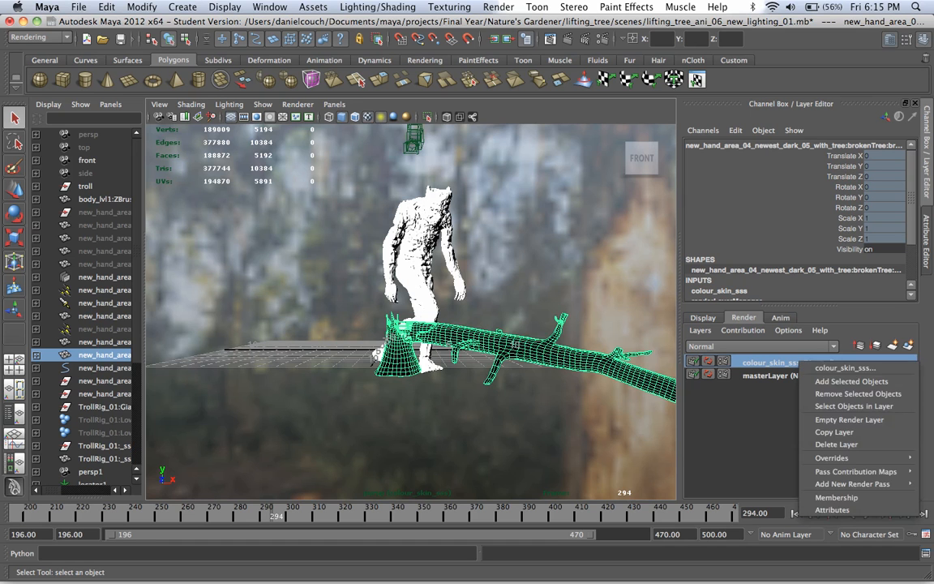
{"action": "left_click", "coordinate": [840, 394]}
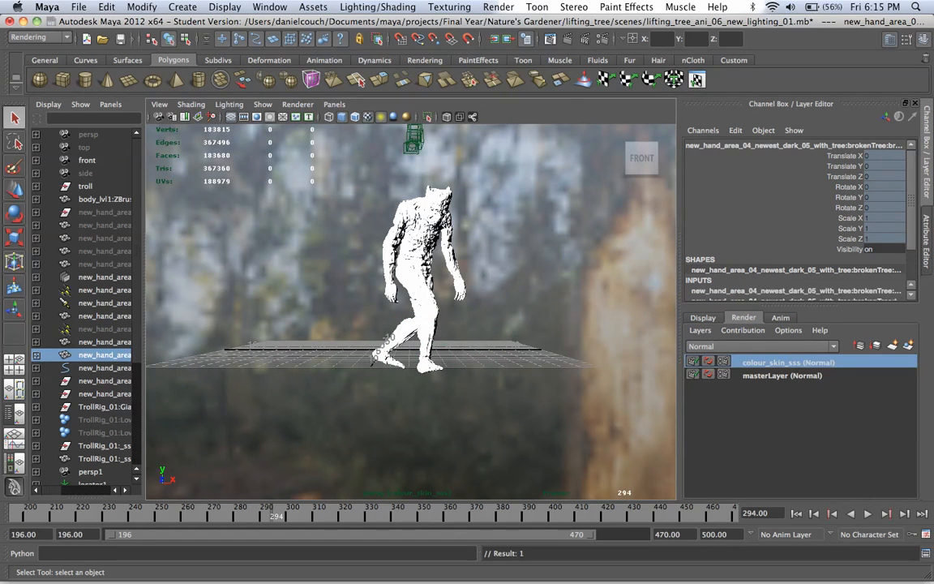
{"action": "scroll", "coordinate": [410, 308], "scroll_direction": "down", "scroll_amount": 10}
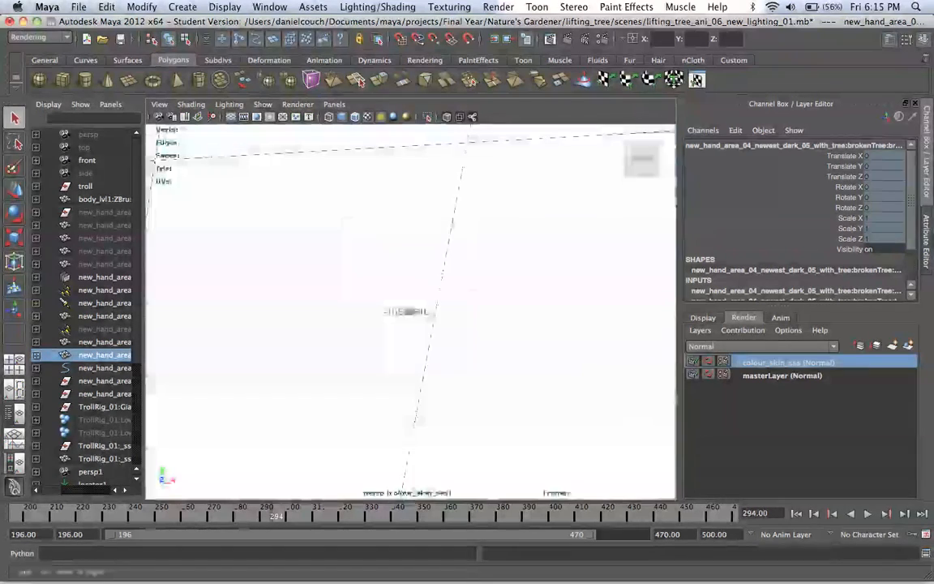
{"action": "scroll", "coordinate": [409, 310], "scroll_direction": "down", "scroll_amount": 5}
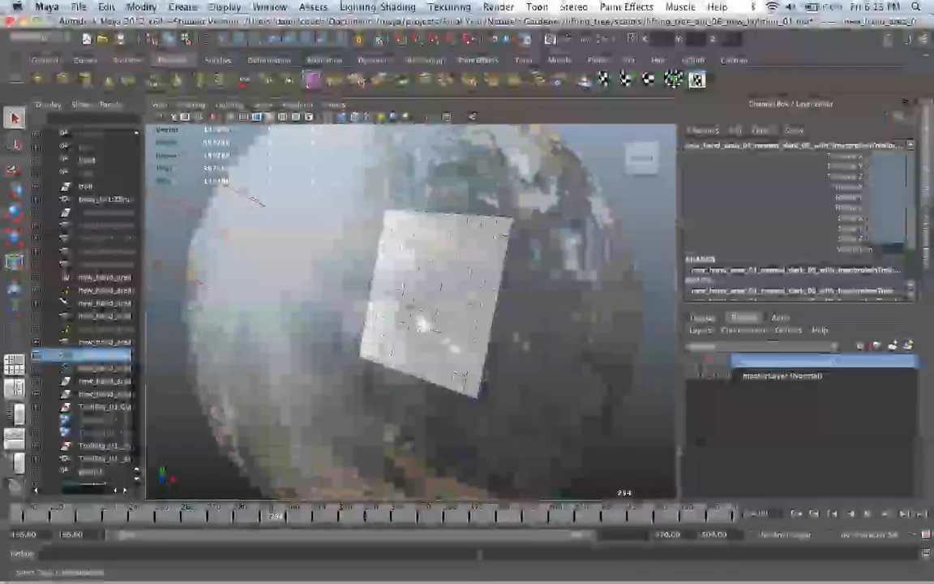
{"action": "scroll", "coordinate": [412, 305], "scroll_direction": "up", "scroll_amount": 6}
{"action": "scroll", "coordinate": [411, 307], "scroll_direction": "up", "scroll_amount": 6}
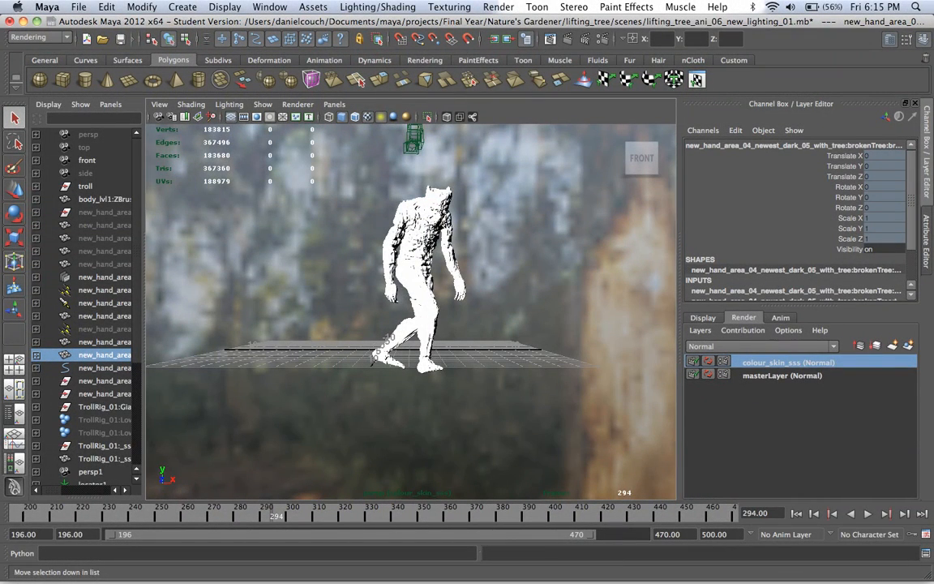
- Create a new empty render layer and name it shadow_troll
{"action": "left_click", "coordinate": [892, 345]}
{"action": "double_click", "coordinate": [770, 362]}
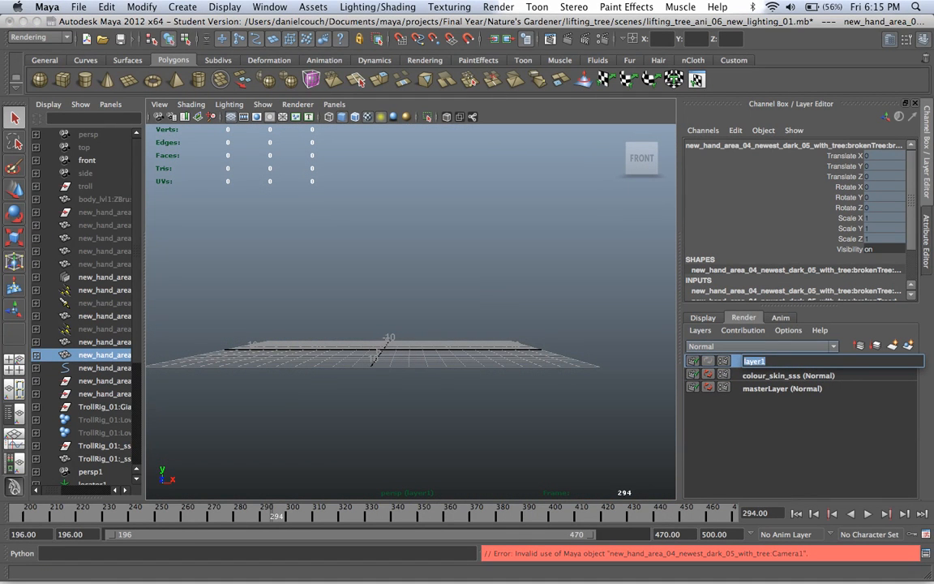
{"action": "key", "text": "BackSpace"}
{"action": "type", "text": "S"}
{"action": "type", "text": "shadow"}
{"action": "type", "text": "_troll"}
{"action": "key", "text": "Return"}
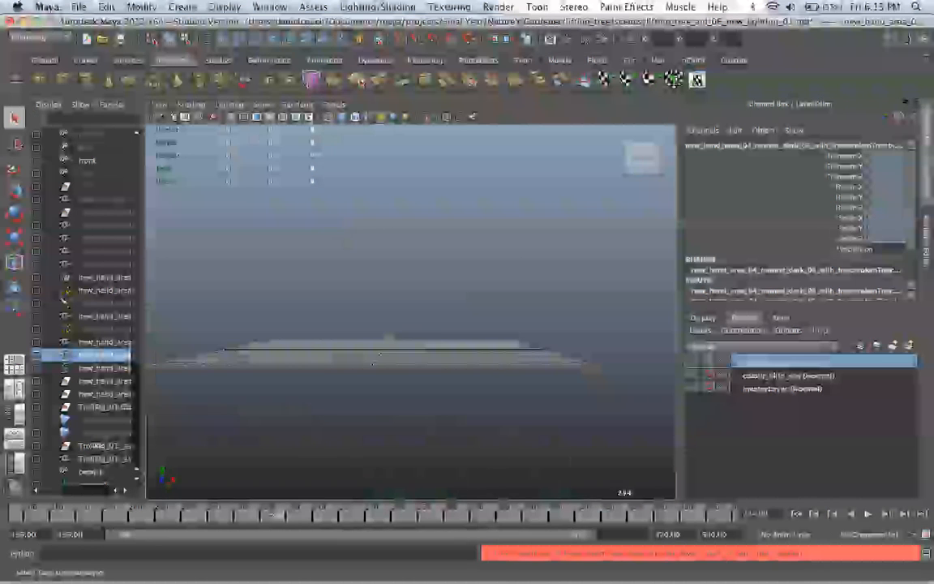
- Show the masterLayer contents, widen the Outliner and check its entries to locate the troll's mesh group
{"action": "left_click", "coordinate": [781, 388]}
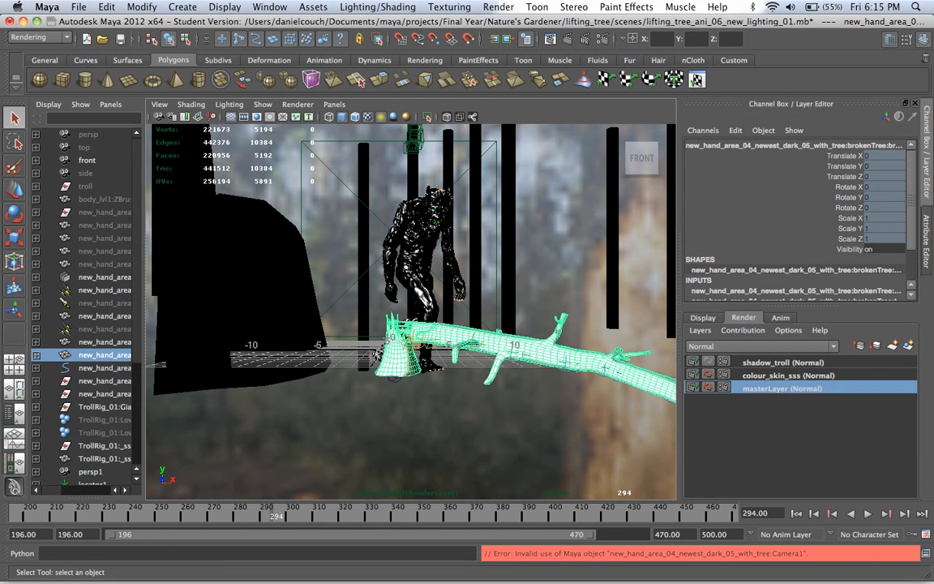
{"action": "left_click_drag", "start_coordinate": [144, 357], "coordinate": [235, 357]}
{"action": "left_click", "coordinate": [122, 185]}
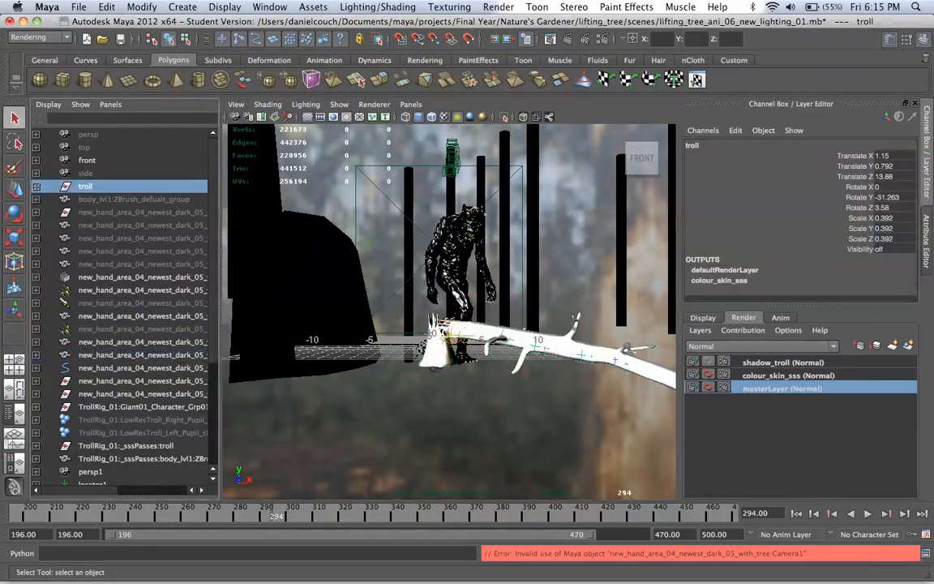
{"action": "left_click", "coordinate": [121, 302]}
{"action": "left_click", "coordinate": [122, 433]}
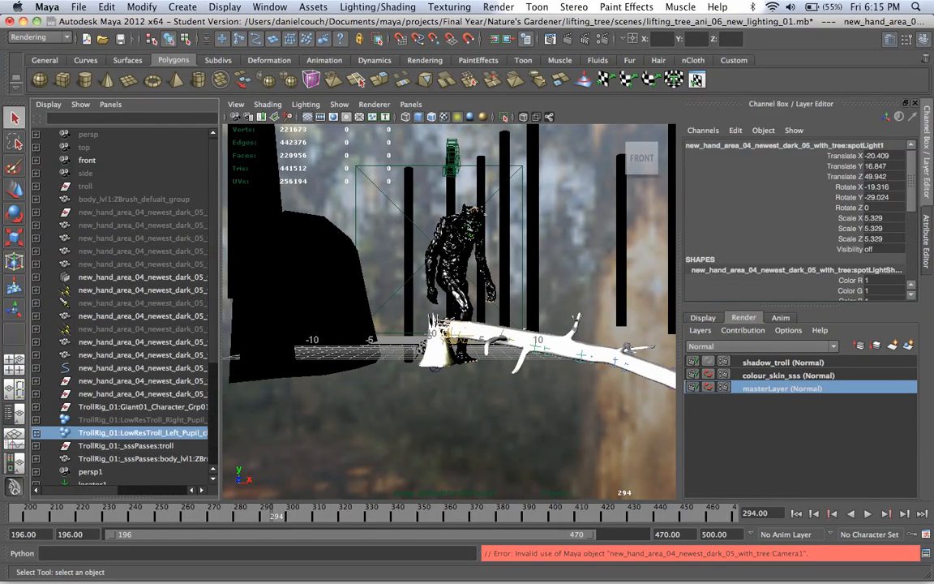
{"action": "left_click", "coordinate": [122, 406]}
{"action": "left_click", "coordinate": [121, 393]}
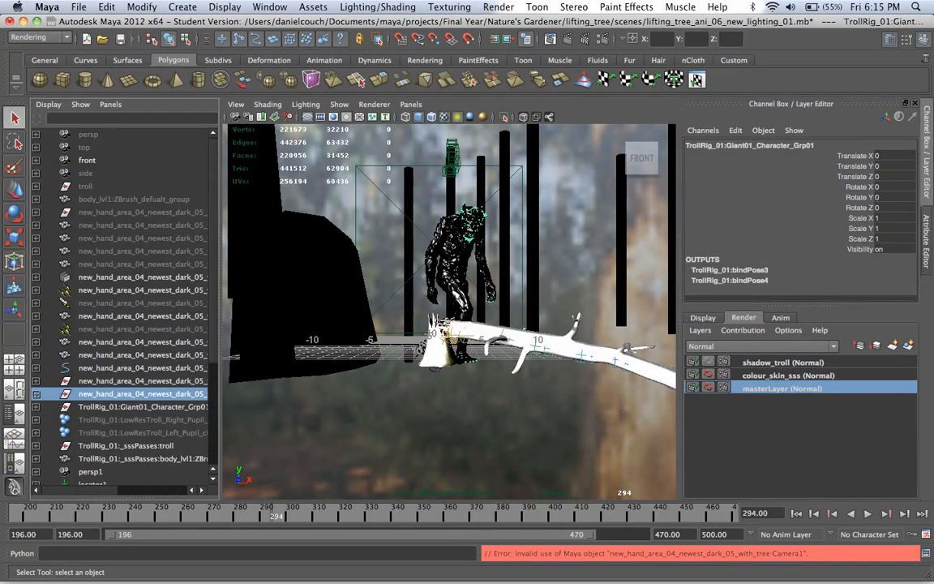
{"action": "left_click", "coordinate": [122, 380]}
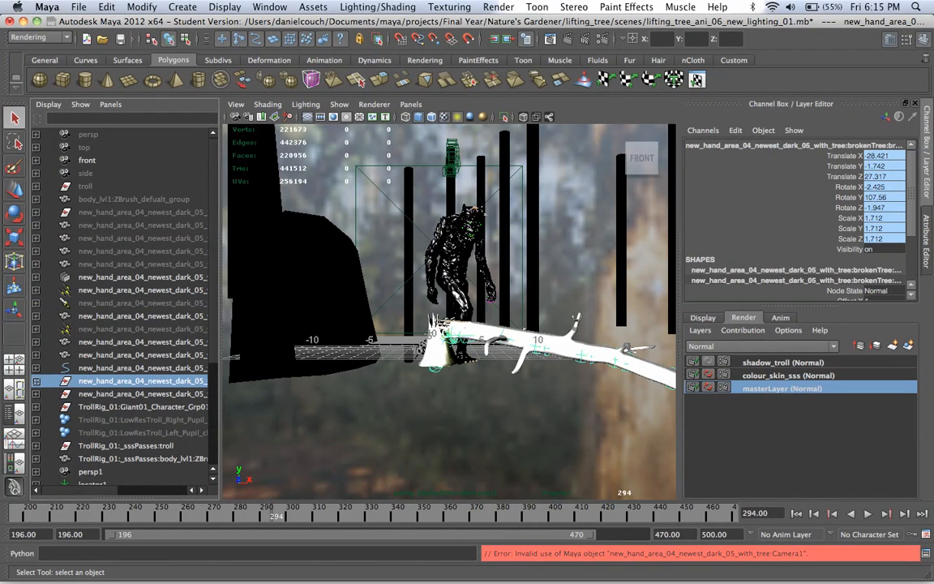
{"action": "left_click", "coordinate": [126, 445]}
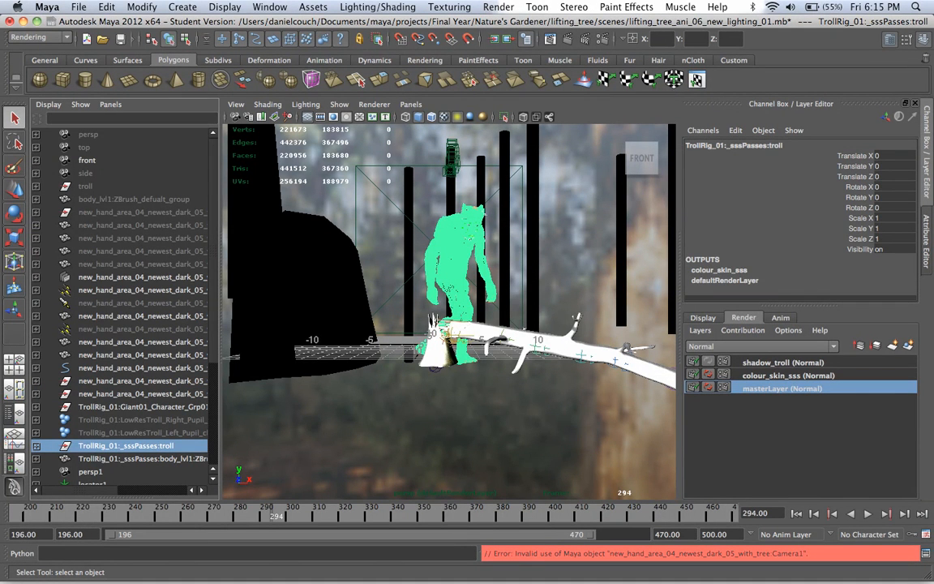
- Examine the face and head of the TrollRig_01:_sssPasses:troll group for parts that are not included in it
{"action": "key", "text": "f"}
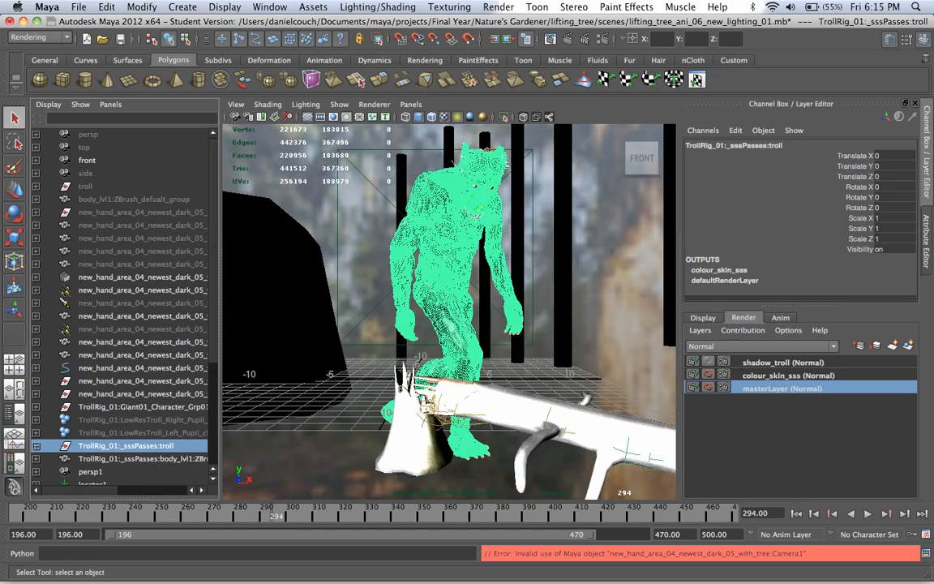
{"action": "left_click_drag", "start_coordinate": [449, 312], "coordinate": [353, 288], "text": "alt"}
{"action": "scroll", "coordinate": [449, 312], "scroll_direction": "up", "scroll_amount": 5}
{"action": "middle_click_drag", "start_coordinate": [449, 243], "coordinate": [442, 361], "text": "alt"}
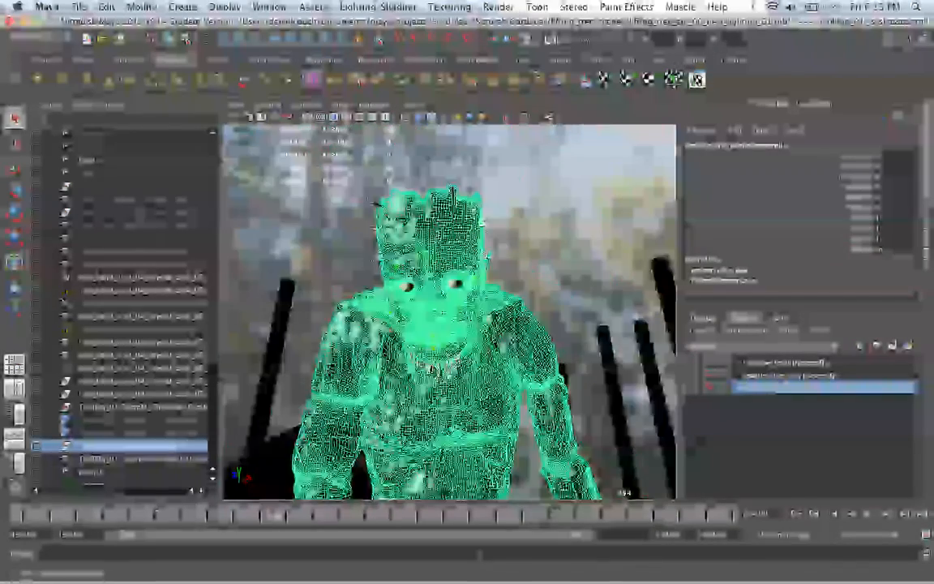
{"action": "scroll", "coordinate": [450, 311], "scroll_direction": "up", "scroll_amount": 8}
{"action": "scroll", "coordinate": [449, 312], "scroll_direction": "down", "scroll_amount": 4}
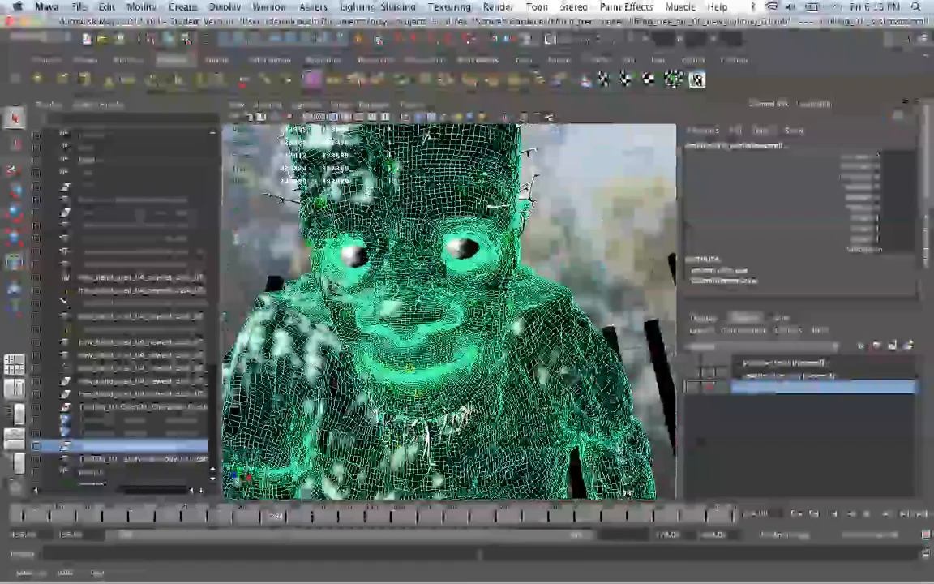
{"action": "middle_click_drag", "start_coordinate": [426, 137], "coordinate": [512, 389], "text": "alt"}
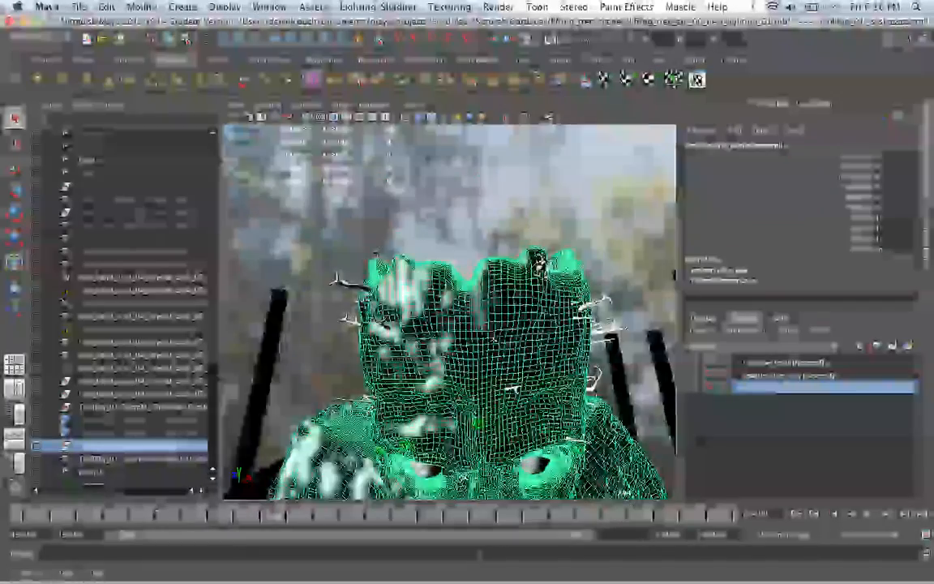
{"action": "left_click_drag", "start_coordinate": [495, 376], "coordinate": [528, 368], "text": "alt"}
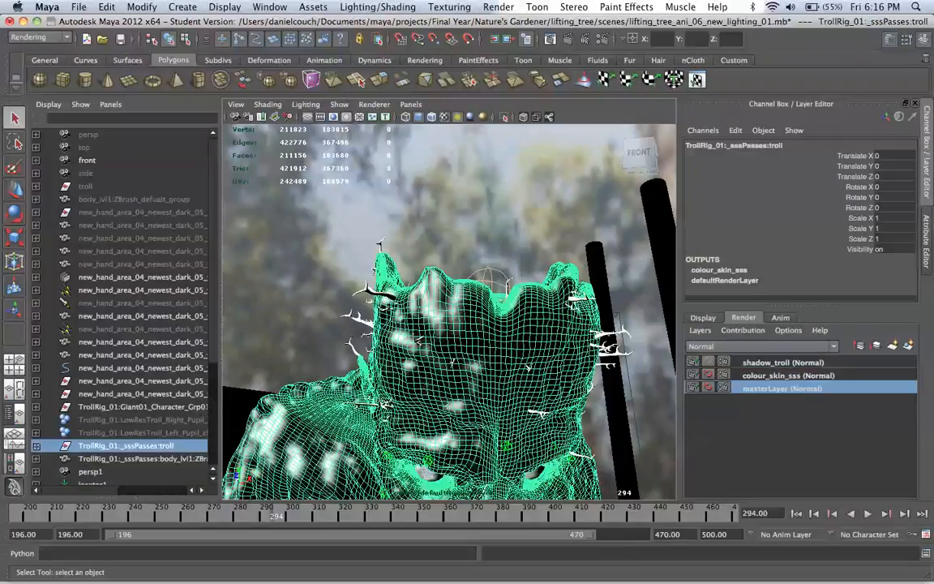
- Check the remaining troll, low-res and bake set entries in the Outliner for the troll's missing parts
{"action": "left_click", "coordinate": [142, 458]}
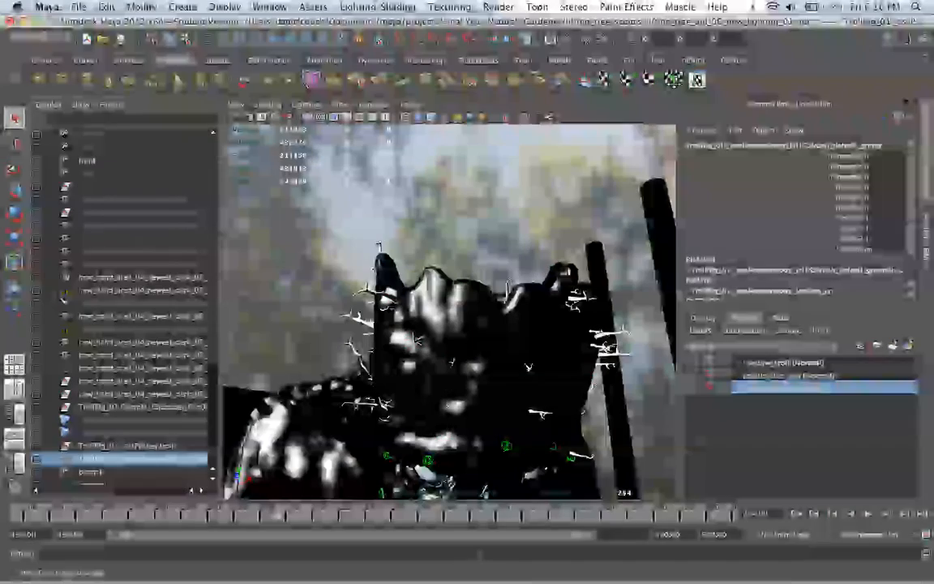
{"action": "scroll", "coordinate": [122, 300], "scroll_direction": "down", "scroll_amount": 4}
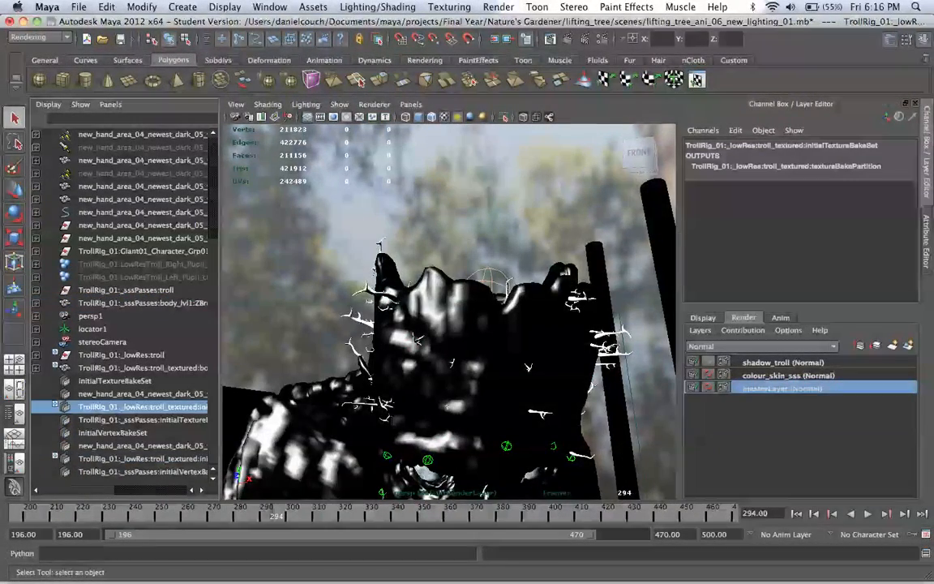
{"action": "scroll", "coordinate": [449, 311], "scroll_direction": "down", "scroll_amount": 10}
{"action": "left_click", "coordinate": [121, 432]}
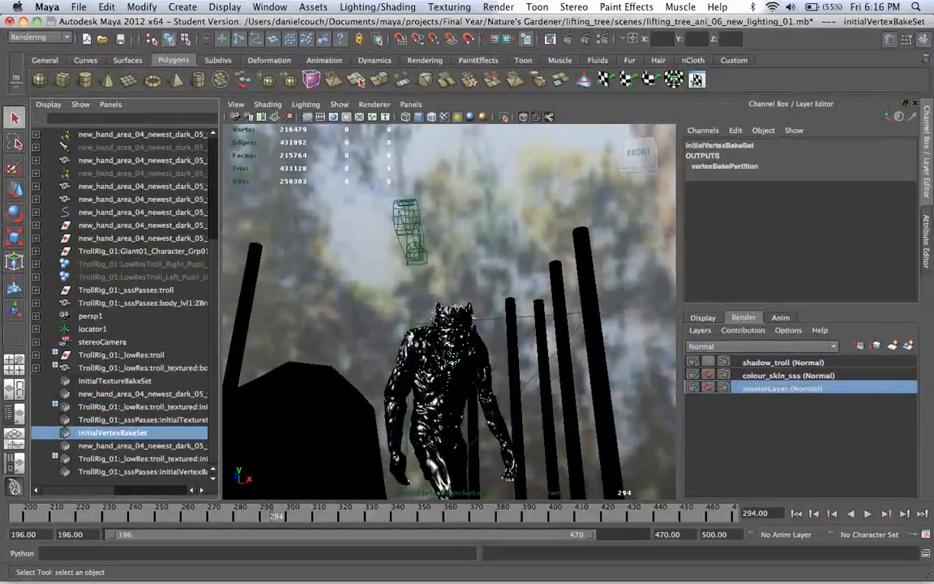
{"action": "left_click", "coordinate": [121, 445]}
{"action": "left_click", "coordinate": [122, 407]}
{"action": "left_click", "coordinate": [121, 393]}
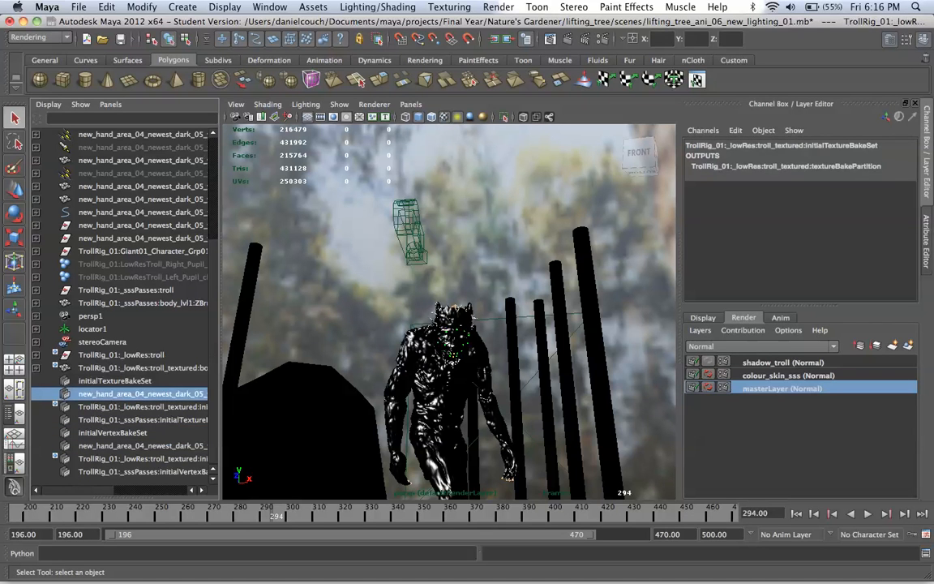
{"action": "left_click", "coordinate": [121, 380]}
{"action": "left_click", "coordinate": [122, 367]}
{"action": "left_click", "coordinate": [122, 354]}
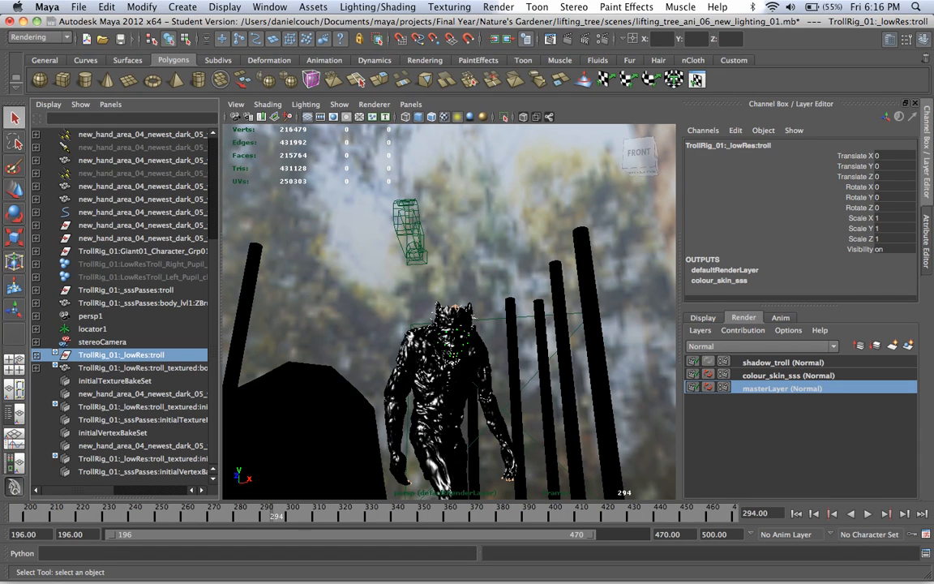
- Add the TrollRig_01:_sssPasses:troll group and the eyes' top parent group, Giant01_Character_Grp01, to the shadow_troll render layer and display that layer
{"action": "left_click", "coordinate": [122, 289]}
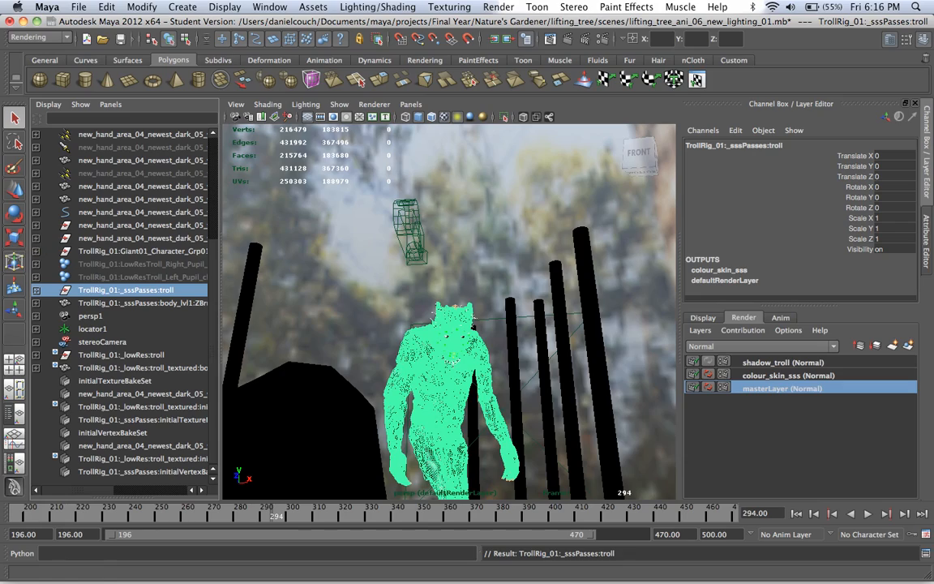
{"action": "left_click_drag", "start_coordinate": [449, 324], "coordinate": [448, 275], "text": "alt"}
{"action": "scroll", "coordinate": [448, 311], "scroll_direction": "up", "scroll_amount": 10}
{"action": "middle_click_drag", "start_coordinate": [470, 365], "coordinate": [449, 256], "text": "alt"}
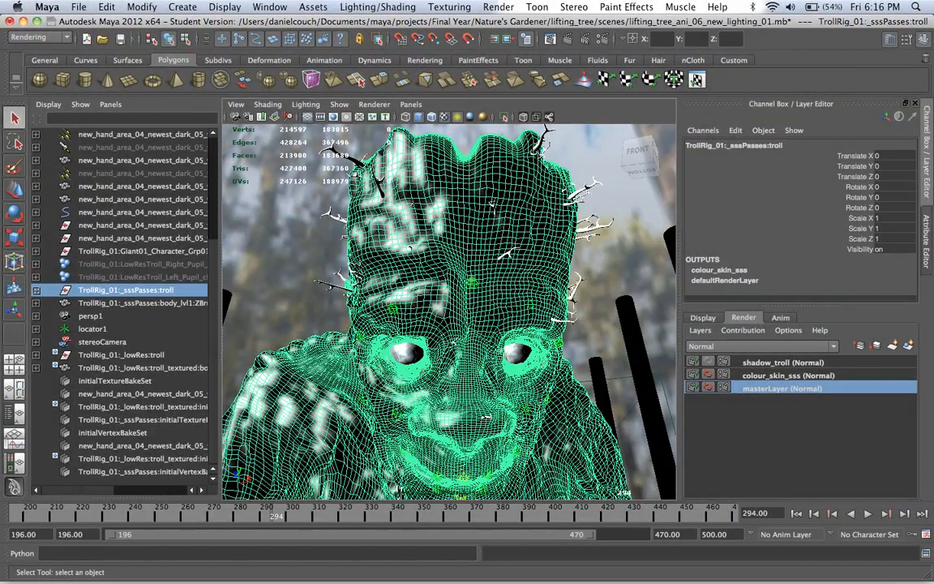
{"action": "left_click", "coordinate": [408, 353]}
{"action": "key", "text": "Up"}
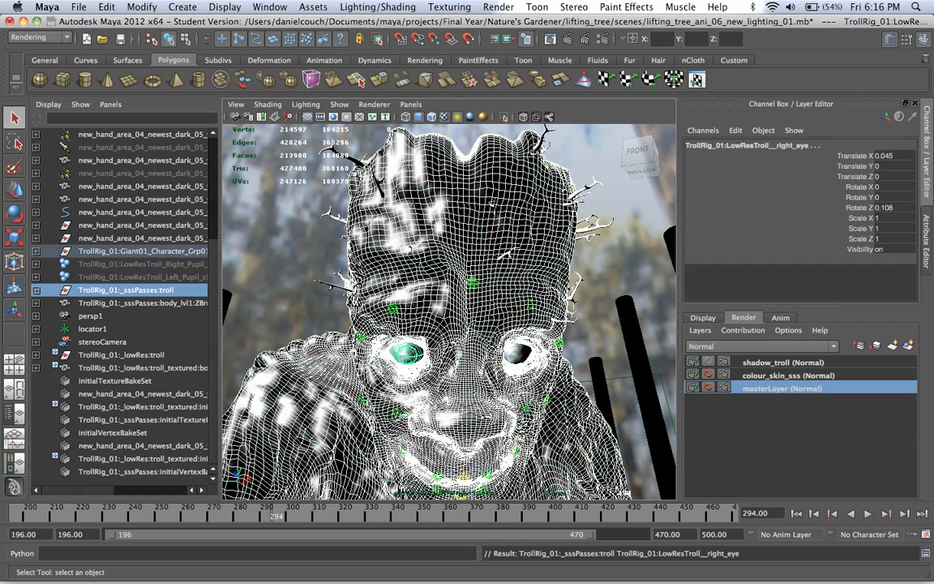
{"action": "key", "text": "Up"}
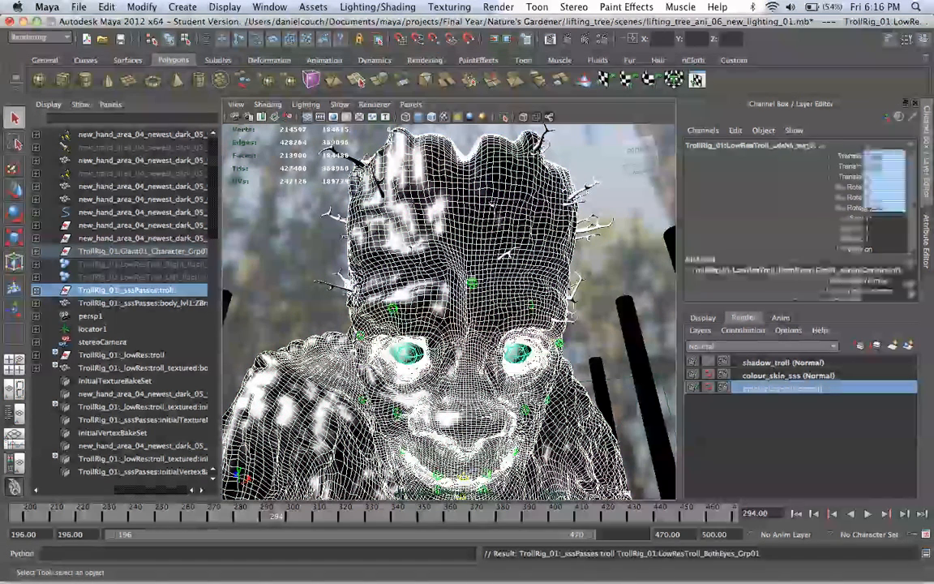
{"action": "key", "text": "Up"}
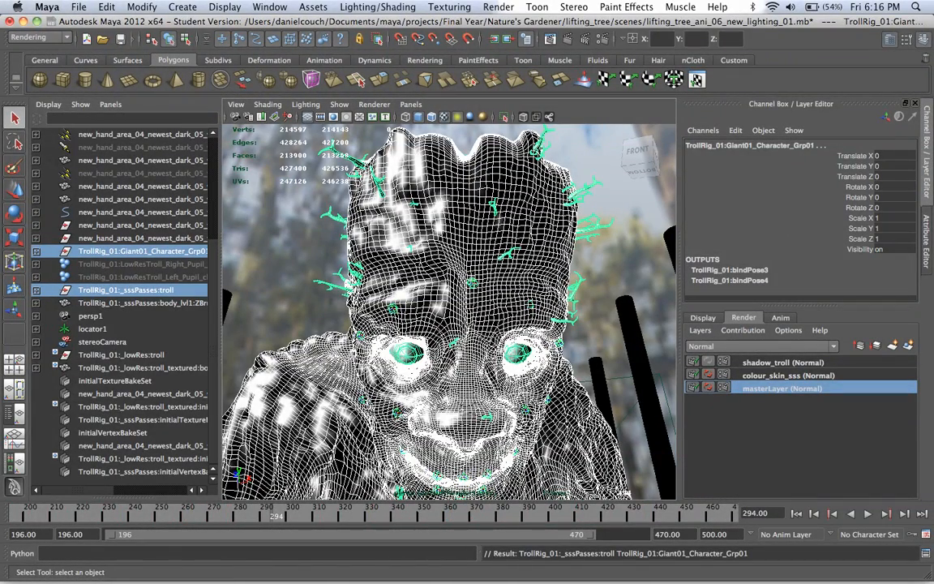
{"action": "scroll", "coordinate": [449, 311], "scroll_direction": "down", "scroll_amount": 5}
{"action": "scroll", "coordinate": [449, 312], "scroll_direction": "down", "scroll_amount": 5}
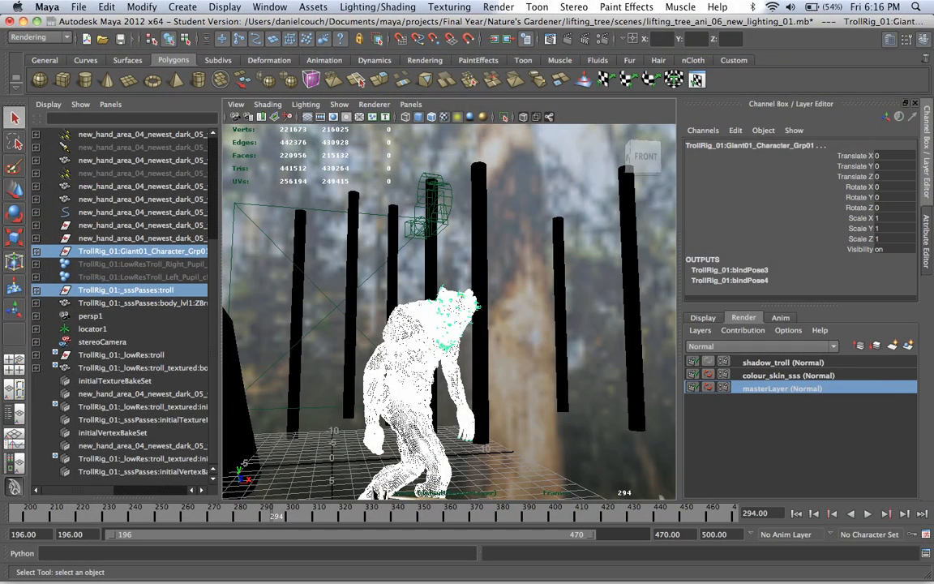
{"action": "right_click", "coordinate": [775, 364]}
{"action": "left_click", "coordinate": [821, 385]}
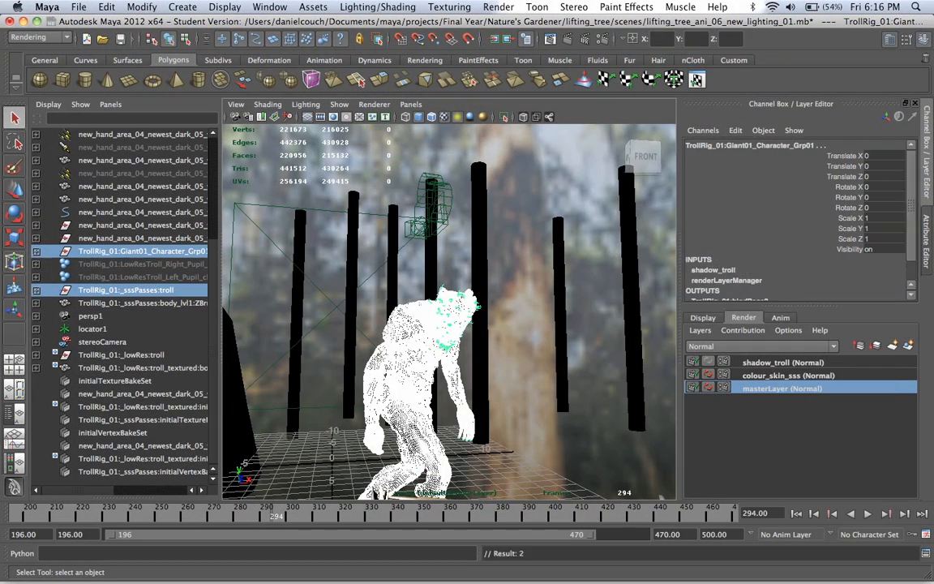
{"action": "left_click", "coordinate": [783, 363]}
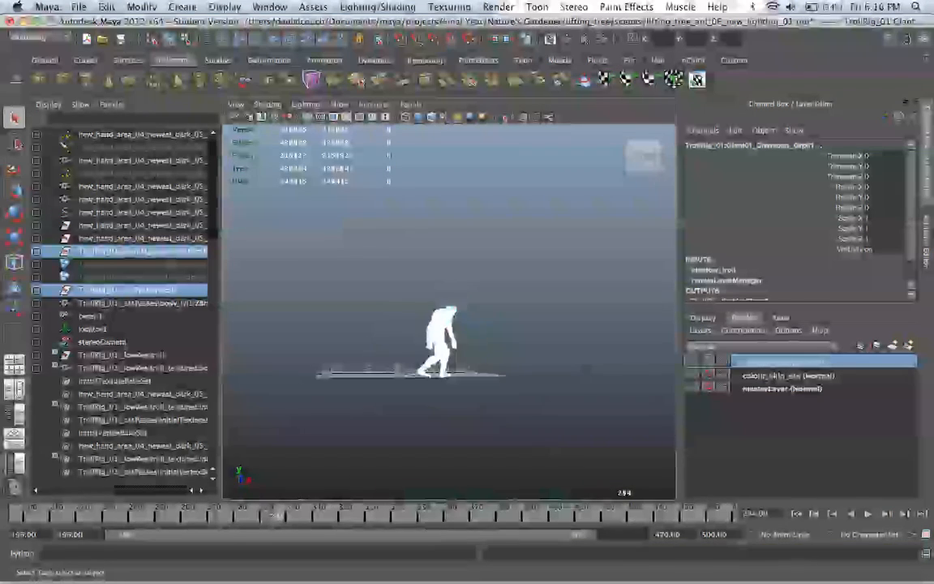
{"action": "left_click_drag", "start_coordinate": [448, 341], "coordinate": [492, 337], "text": "alt"}
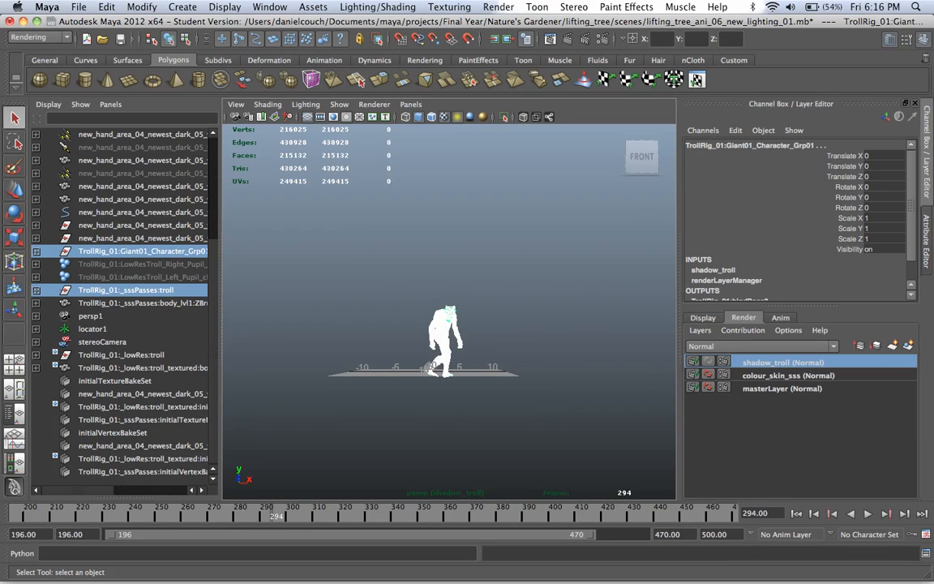
- Add the tree_shade plane and the sun light from masterLayer to the shadow_troll render layer and inspect that layer
{"action": "left_click", "coordinate": [782, 389]}
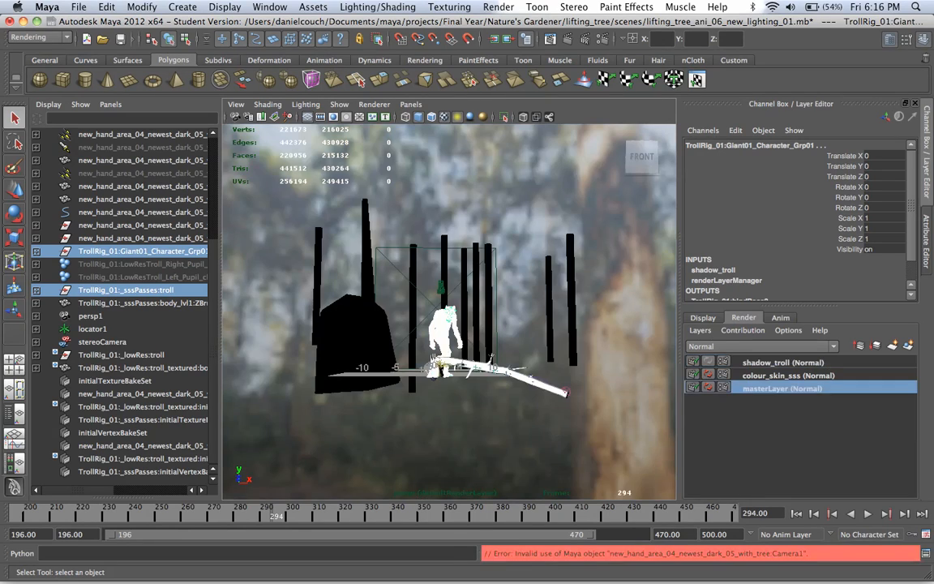
{"action": "scroll", "coordinate": [448, 311], "scroll_direction": "down", "scroll_amount": 10}
{"action": "left_click_drag", "start_coordinate": [449, 311], "coordinate": [459, 319], "text": "alt"}
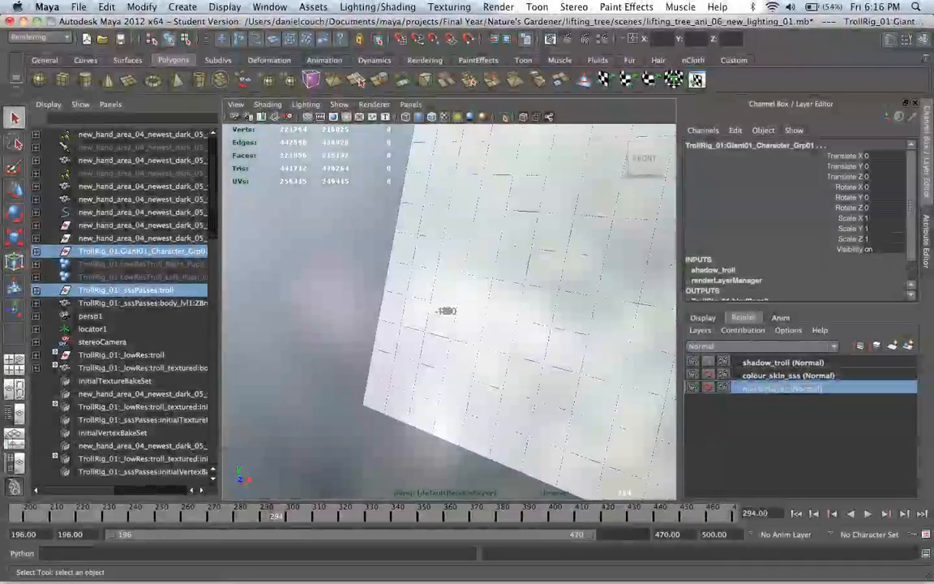
{"action": "left_click", "coordinate": [446, 311]}
{"action": "scroll", "coordinate": [448, 310], "scroll_direction": "down", "scroll_amount": 8}
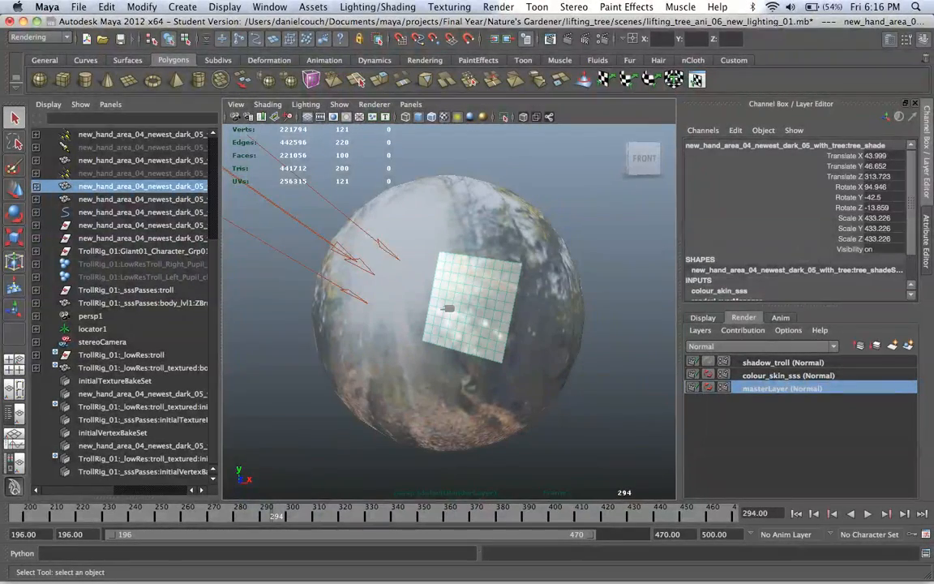
{"action": "left_click", "coordinate": [352, 258], "text": "shift"}
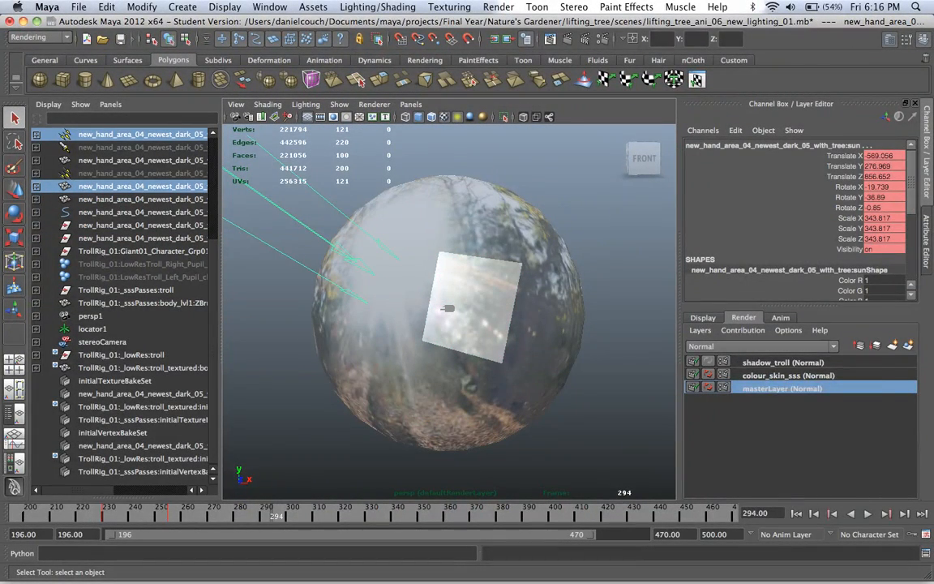
{"action": "right_click", "coordinate": [758, 362]}
{"action": "left_click", "coordinate": [798, 383]}
{"action": "left_click", "coordinate": [783, 363]}
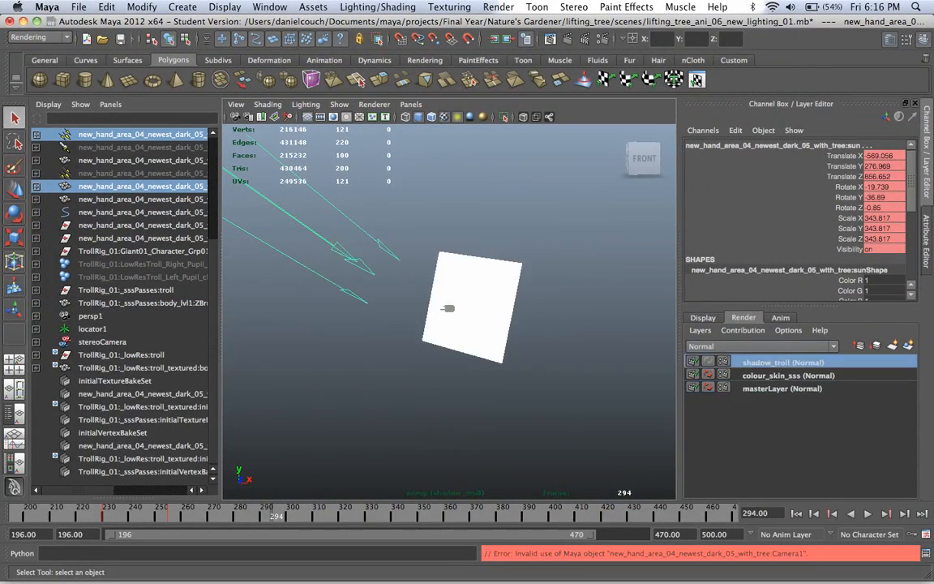
{"action": "left_click_drag", "start_coordinate": [448, 310], "coordinate": [412, 356], "text": "alt"}
{"action": "scroll", "coordinate": [446, 316], "scroll_direction": "up", "scroll_amount": 10}
{"action": "scroll", "coordinate": [451, 358], "scroll_direction": "down", "scroll_amount": 8}
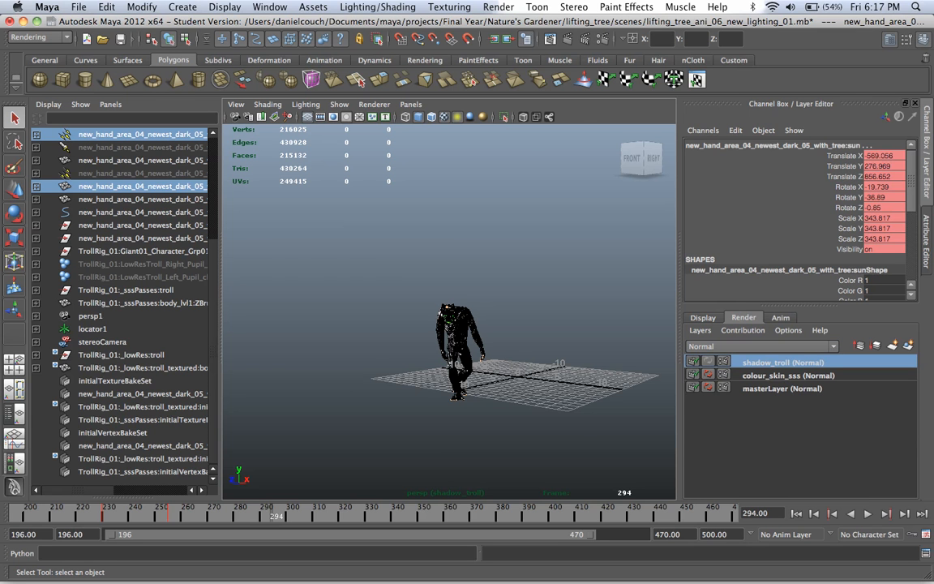
- Add the broken tree mesh from masterLayer to the shadow_troll render layer and display that layer
{"action": "left_click", "coordinate": [781, 388]}
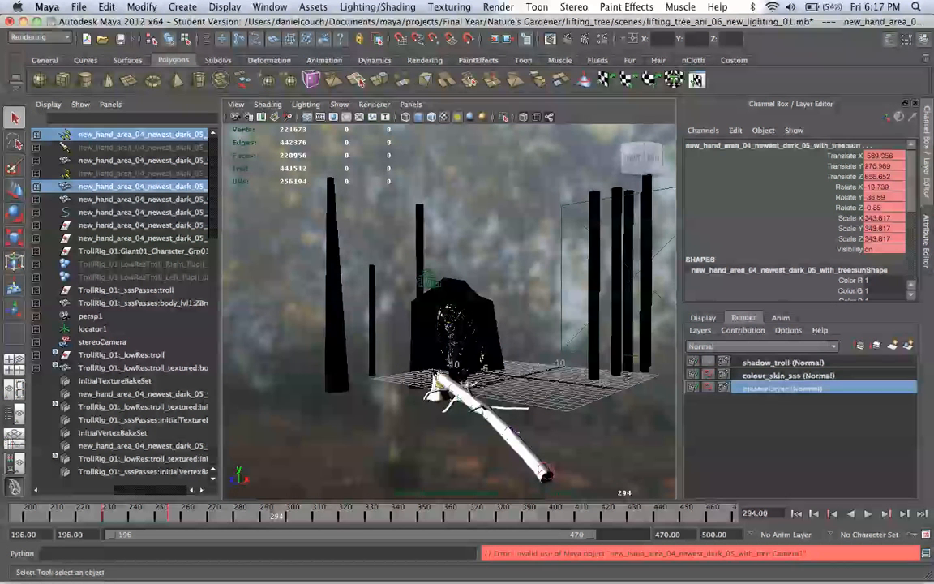
{"action": "left_click", "coordinate": [613, 324]}
{"action": "left_click_drag", "start_coordinate": [612, 324], "coordinate": [607, 326], "text": "alt"}
{"action": "mouse_move", "coordinate": [616, 458]}
{"action": "left_mouse_down", "text": "alt"}
{"action": "mouse_move", "coordinate": [762, 430]}
{"action": "mouse_move", "coordinate": [600, 450]}
{"action": "left_mouse_up", "text": "alt"}
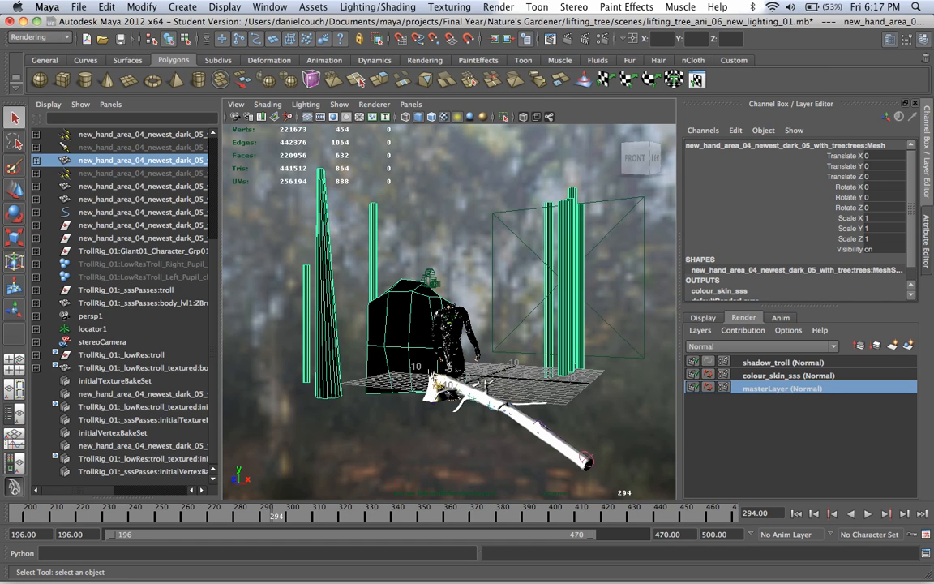
{"action": "key", "text": "z"}
{"action": "key", "text": "shift+z"}
{"action": "key", "text": "z"}
{"action": "key", "text": "shift+z"}
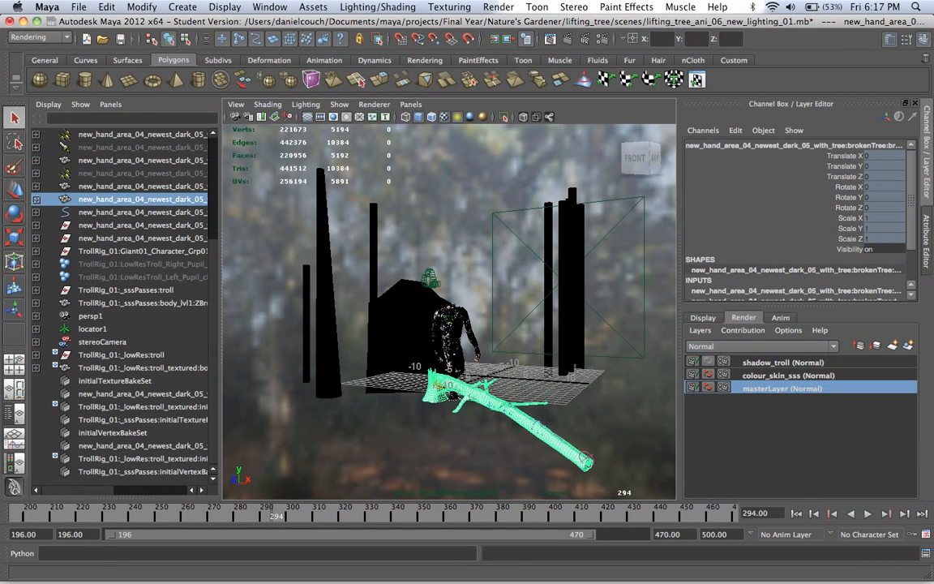
{"action": "right_click", "coordinate": [791, 362]}
{"action": "left_click", "coordinate": [827, 380]}
{"action": "left_click", "coordinate": [790, 362]}
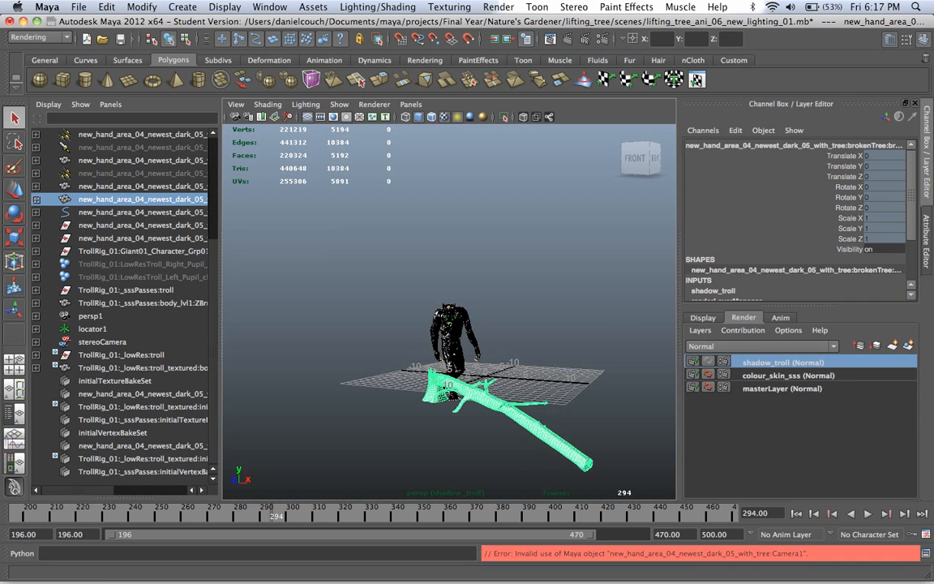
- Assign the existing material new_hand_area_04_newest_dark_05_with_tree:useBackground3 to the broken tree mesh on the shadow_troll render layer
{"action": "left_click_drag", "start_coordinate": [449, 340], "coordinate": [479, 331], "text": "alt"}
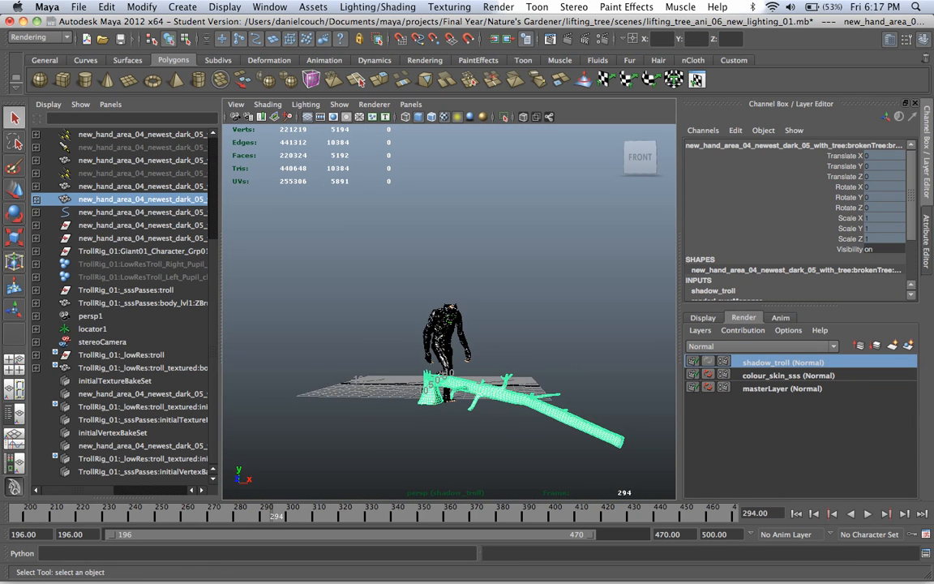
{"action": "right_click", "coordinate": [486, 346]}
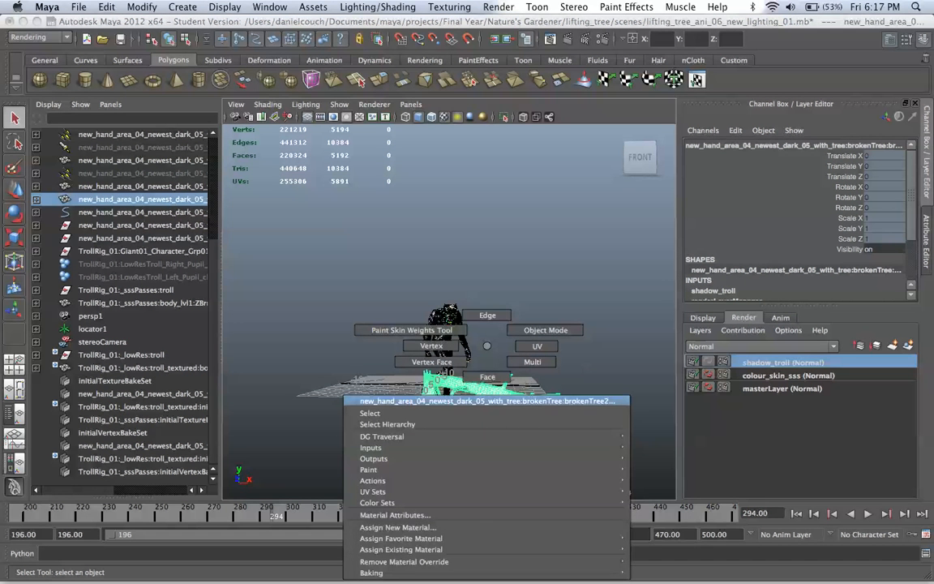
{"action": "mouse_move", "coordinate": [402, 538]}
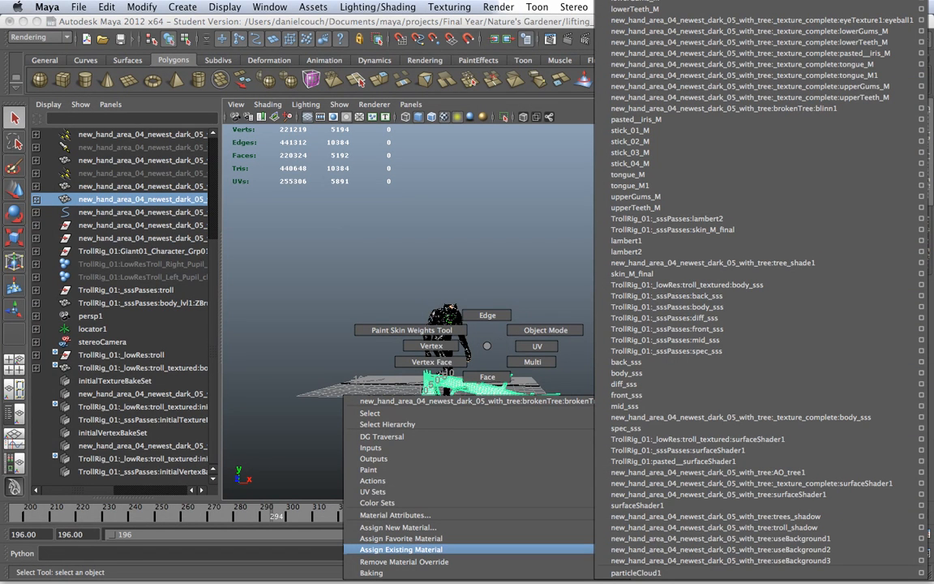
{"action": "left_click", "coordinate": [720, 560]}
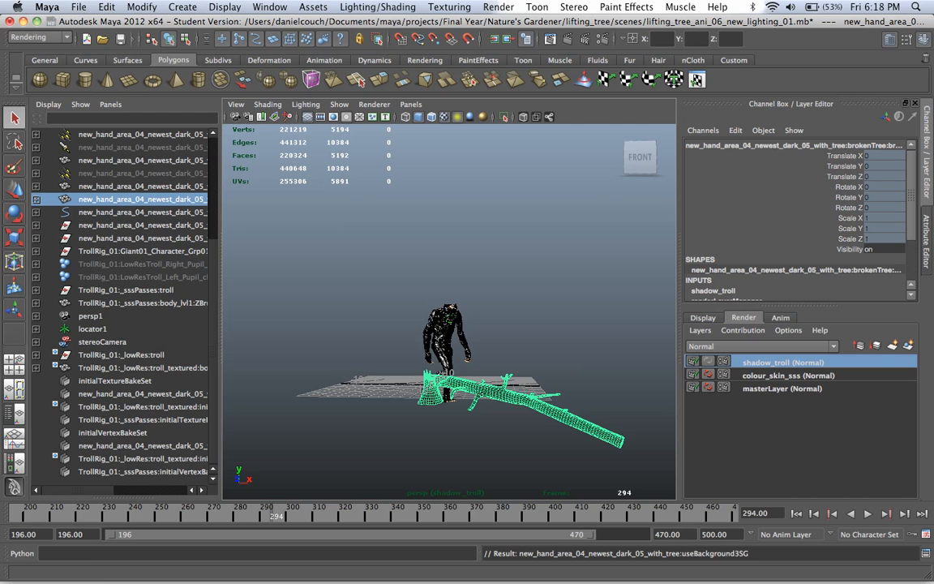
- Create a layer override for the broken tree's Primary Visibility render stat and turn Primary Visibility off on shadow_troll
{"action": "key", "text": "ctrl+a"}
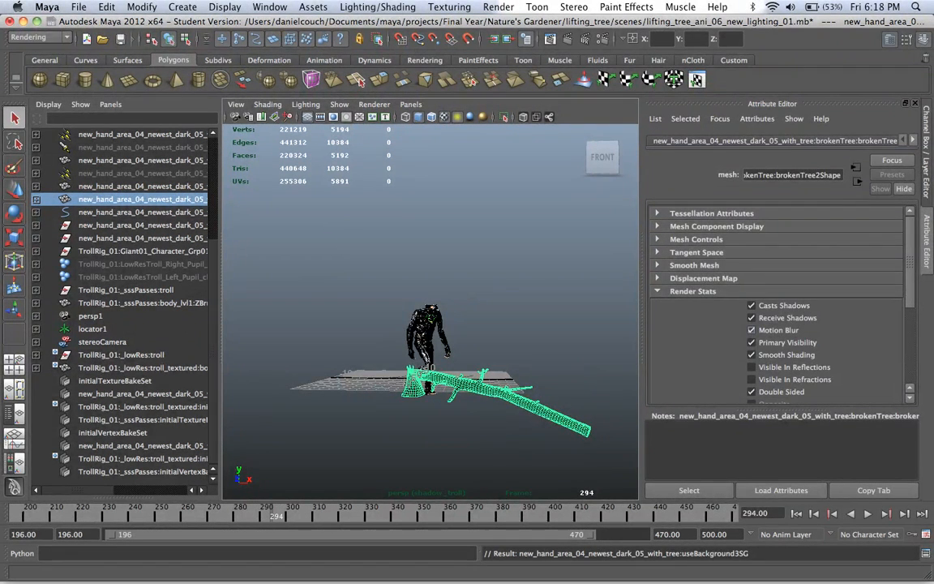
{"action": "right_click", "coordinate": [768, 341]}
{"action": "left_click", "coordinate": [820, 361]}
{"action": "left_click", "coordinate": [751, 343]}
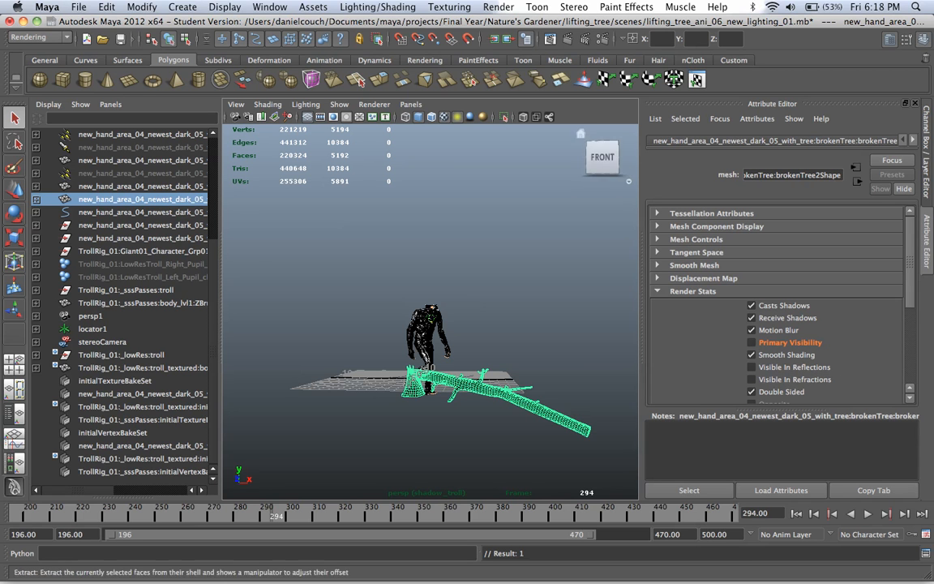
- Try to look through the scene camera Camera1 and bring back the render layer list
{"action": "left_click", "coordinate": [411, 103]}
{"action": "mouse_move", "coordinate": [441, 117]}
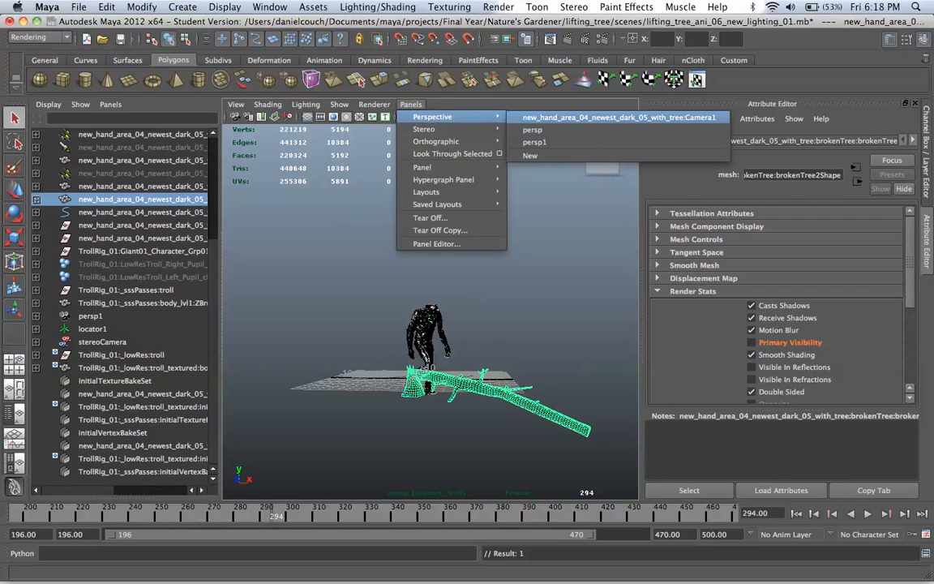
{"action": "left_click", "coordinate": [618, 118]}
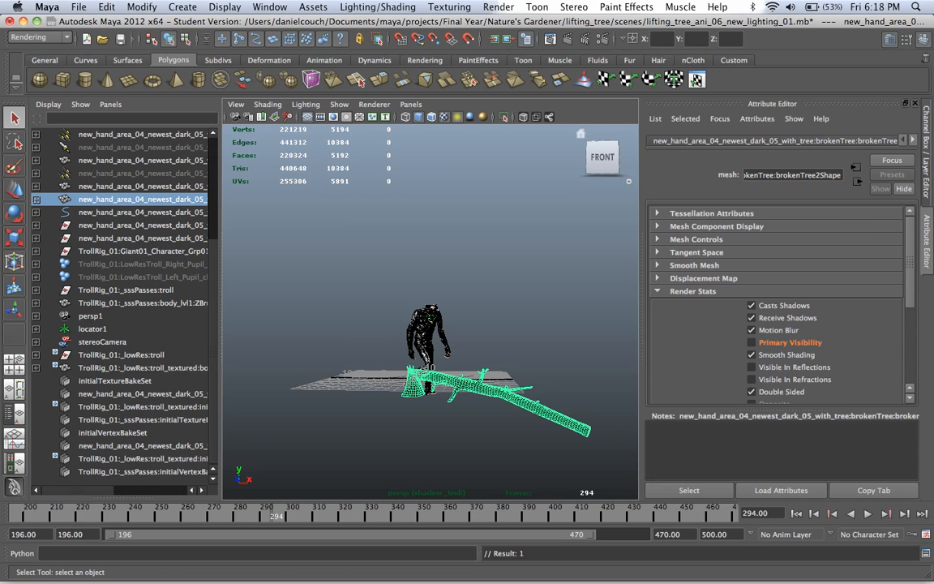
{"action": "key", "text": "ctrl+a"}
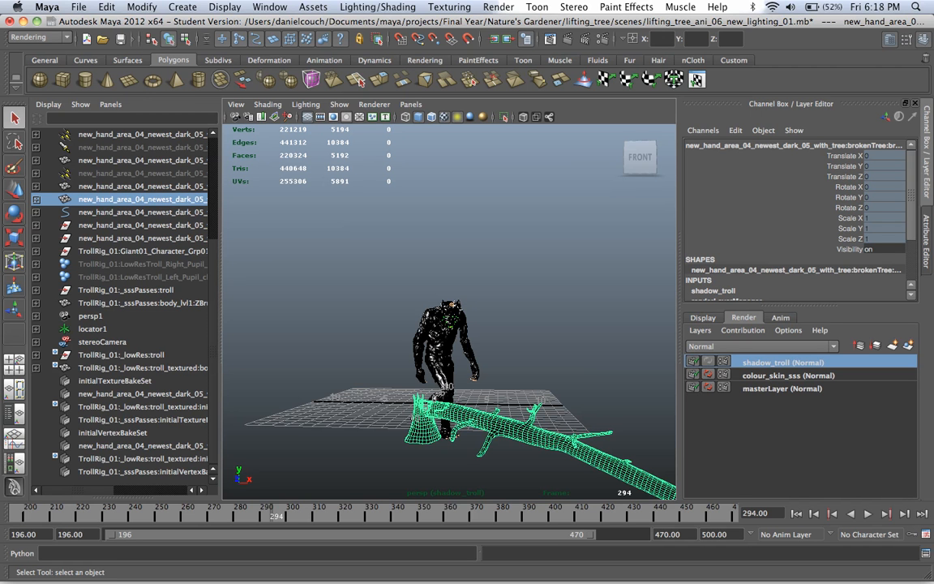
{"action": "key", "text": "F3"}
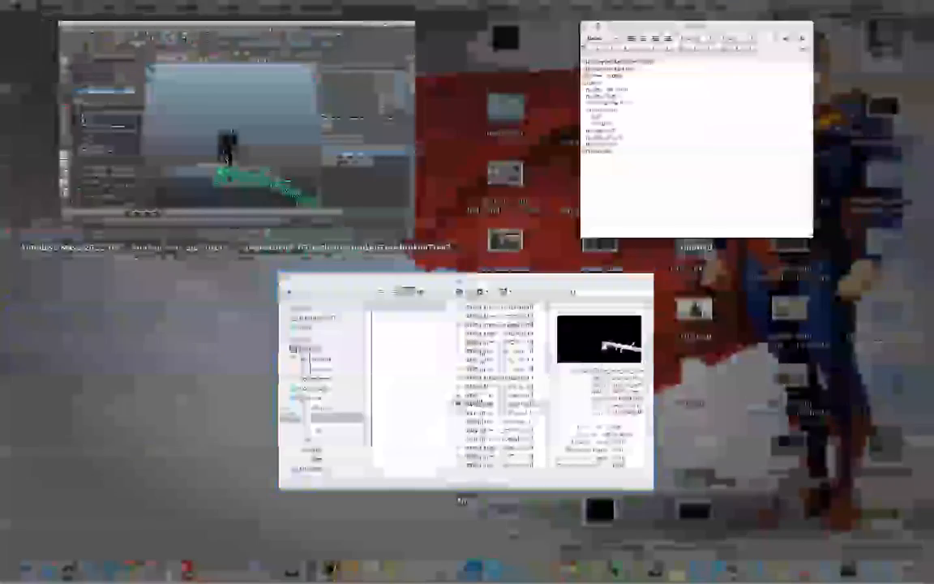
{"action": "left_click", "coordinate": [361, 81]}
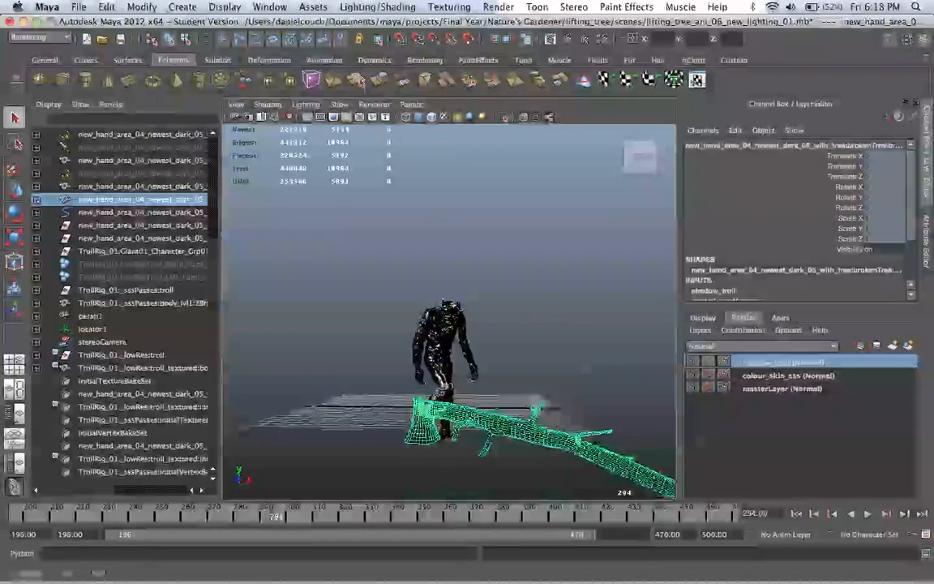
- Examine the troll's high-res body mesh and the TrollRig_01:_sssPasses:troll group up close to see which parts they cover
{"action": "scroll", "coordinate": [448, 312], "scroll_direction": "down", "scroll_amount": 10}
{"action": "left_click_drag", "start_coordinate": [448, 312], "coordinate": [474, 345], "text": "alt"}
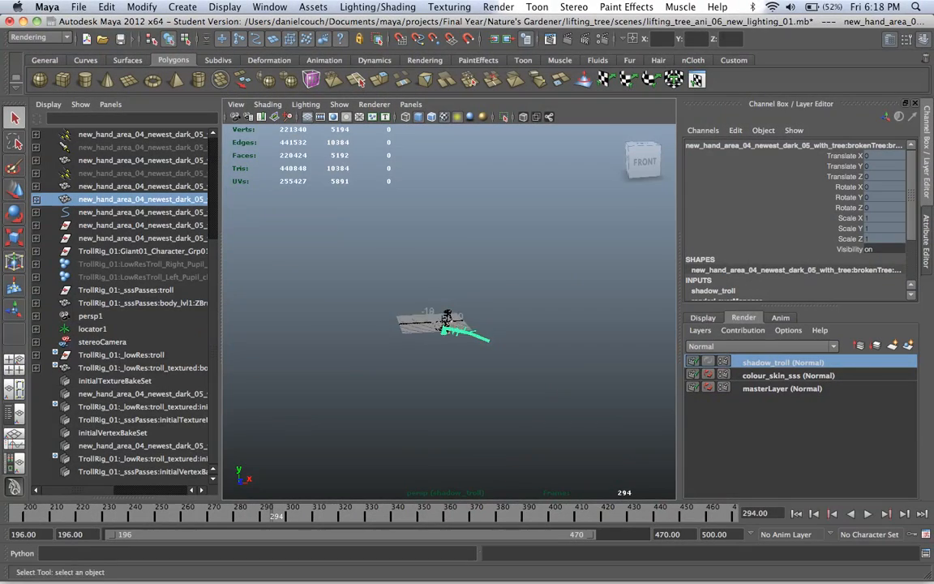
{"action": "scroll", "coordinate": [448, 312], "scroll_direction": "up", "scroll_amount": 4}
{"action": "scroll", "coordinate": [448, 312], "scroll_direction": "up", "scroll_amount": 8}
{"action": "scroll", "coordinate": [449, 312], "scroll_direction": "down", "scroll_amount": 3}
{"action": "middle_click_drag", "start_coordinate": [449, 341], "coordinate": [448, 272], "text": "alt"}
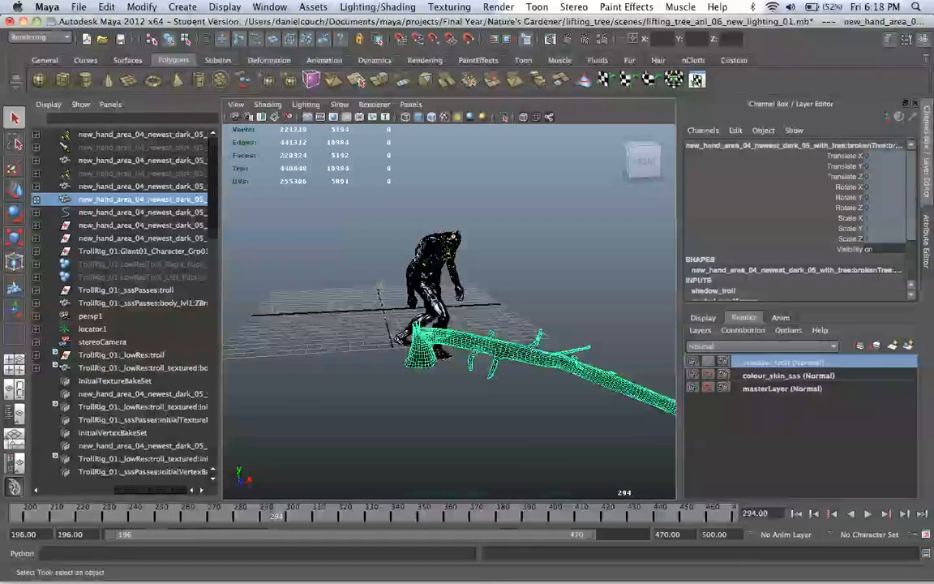
{"action": "left_click", "coordinate": [434, 268]}
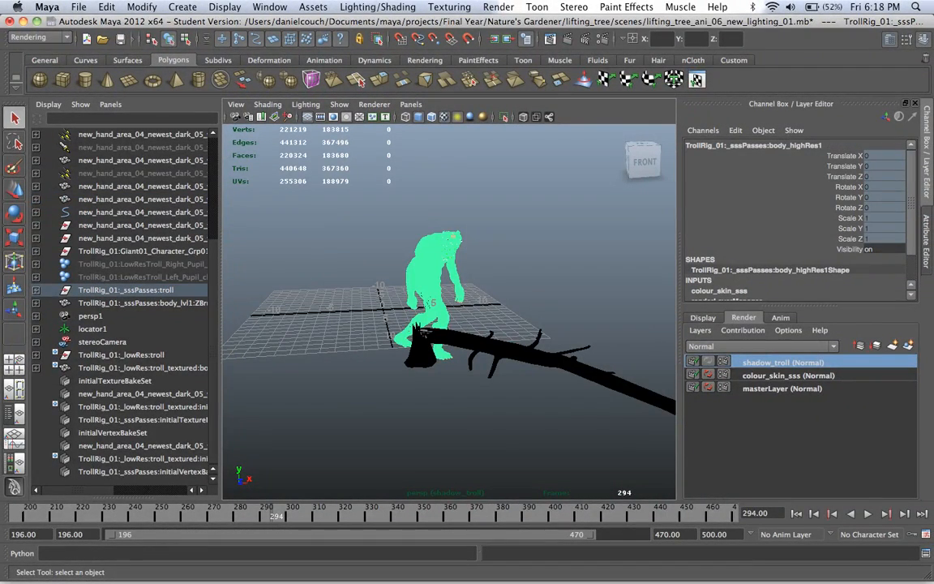
{"action": "scroll", "coordinate": [448, 313], "scroll_direction": "up", "scroll_amount": 8}
{"action": "middle_click_drag", "start_coordinate": [449, 312], "coordinate": [469, 405], "text": "alt"}
{"action": "left_click", "coordinate": [126, 290]}
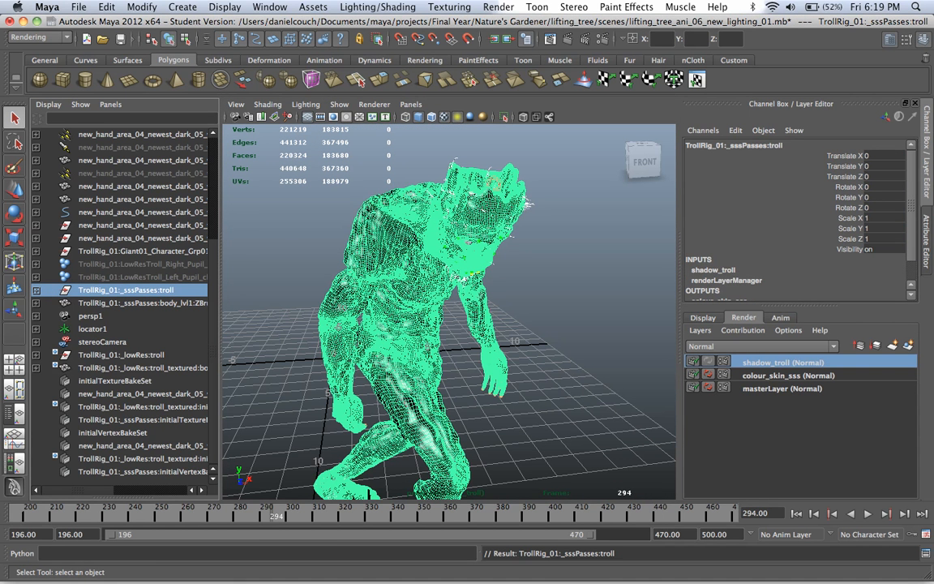
{"action": "left_click_drag", "start_coordinate": [448, 312], "coordinate": [527, 312], "text": "alt"}
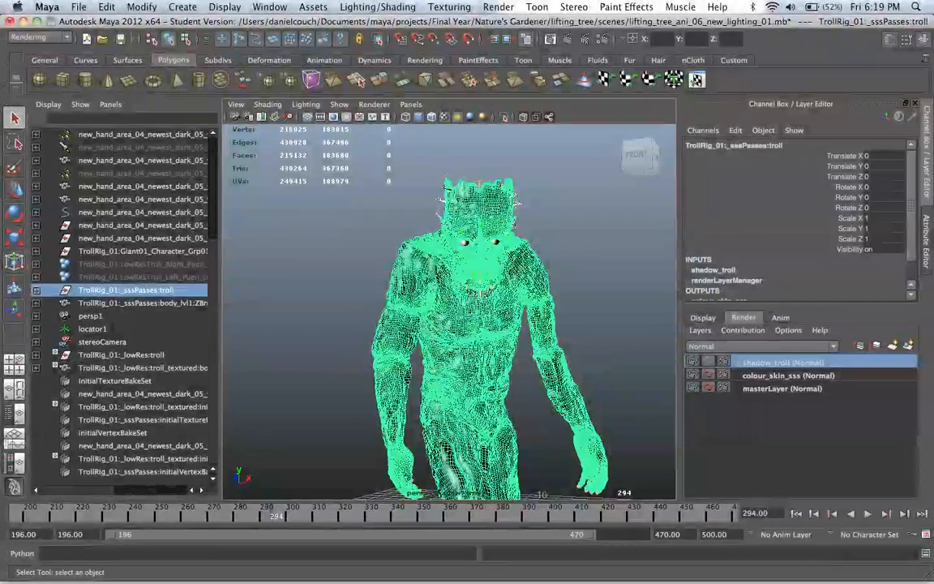
- Assign the existing material useBackground1 to the TrollRig_01:Giant01_Character_Grp01 and TrollRig_01:_sssPasses:troll groups
{"action": "left_click", "coordinate": [142, 251]}
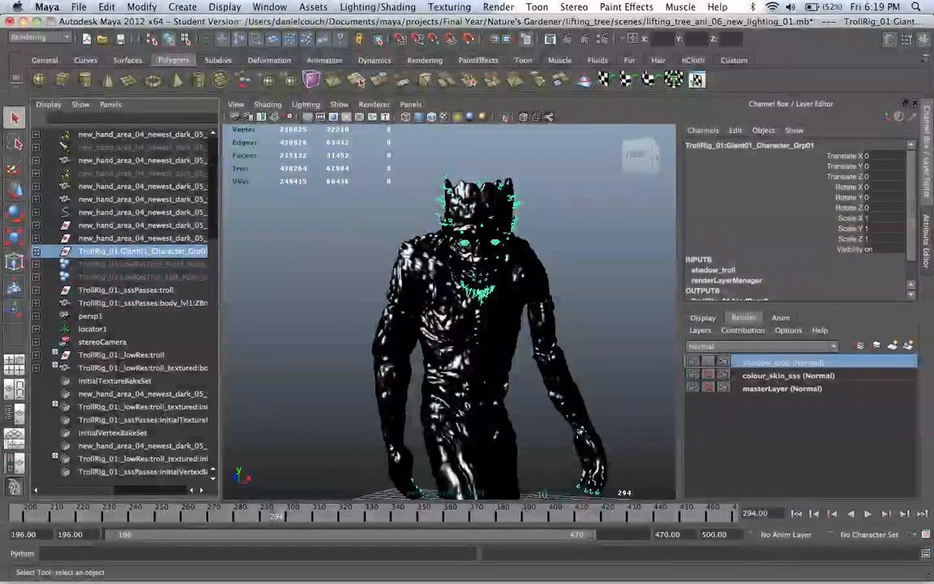
{"action": "left_click", "coordinate": [126, 289], "text": "super"}
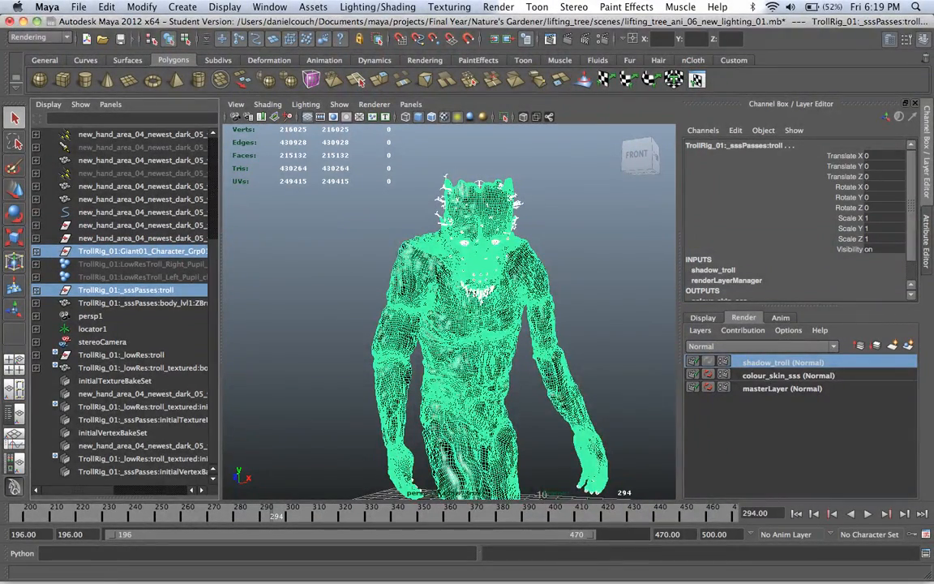
{"action": "right_click_drag", "start_coordinate": [524, 262], "coordinate": [519, 478]}
{"action": "mouse_move", "coordinate": [721, 538]}
{"action": "right_mouse_down"}
{"action": "mouse_move", "coordinate": [721, 516]}
{"action": "mouse_move", "coordinate": [721, 538]}
{"action": "right_mouse_up"}
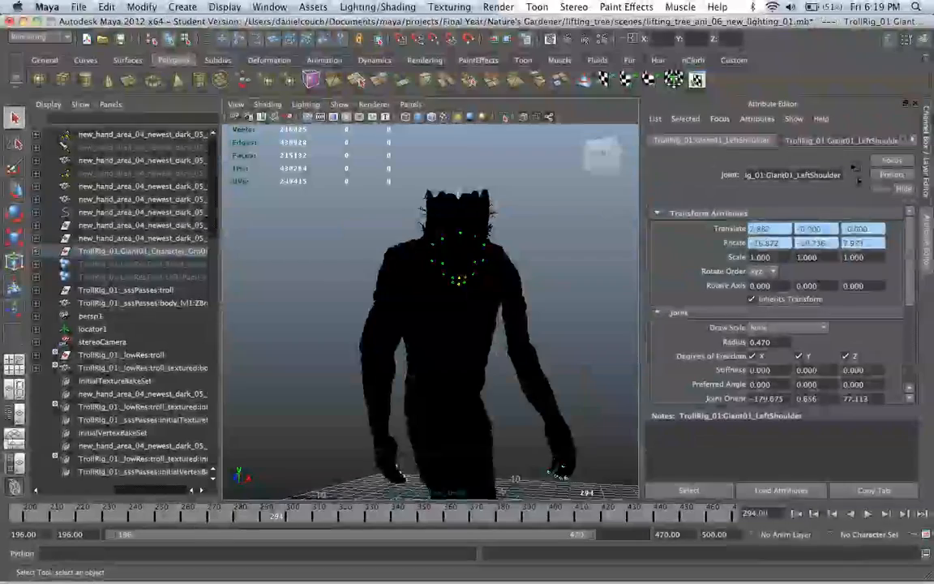
- Inspect the useBackground1 material attributes on the troll's body mesh and view the troll with the broken tree
{"action": "left_click", "coordinate": [454, 341]}
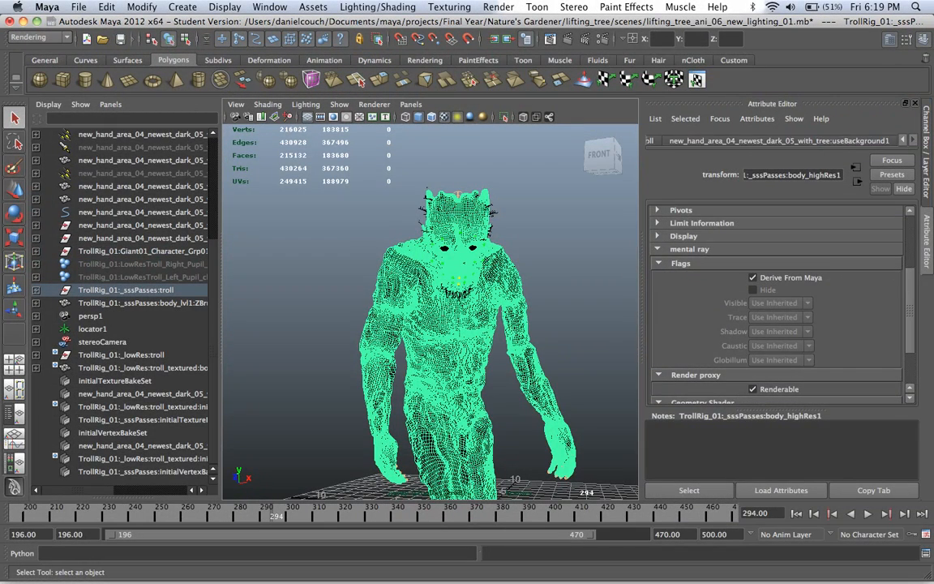
{"action": "left_click", "coordinate": [778, 140]}
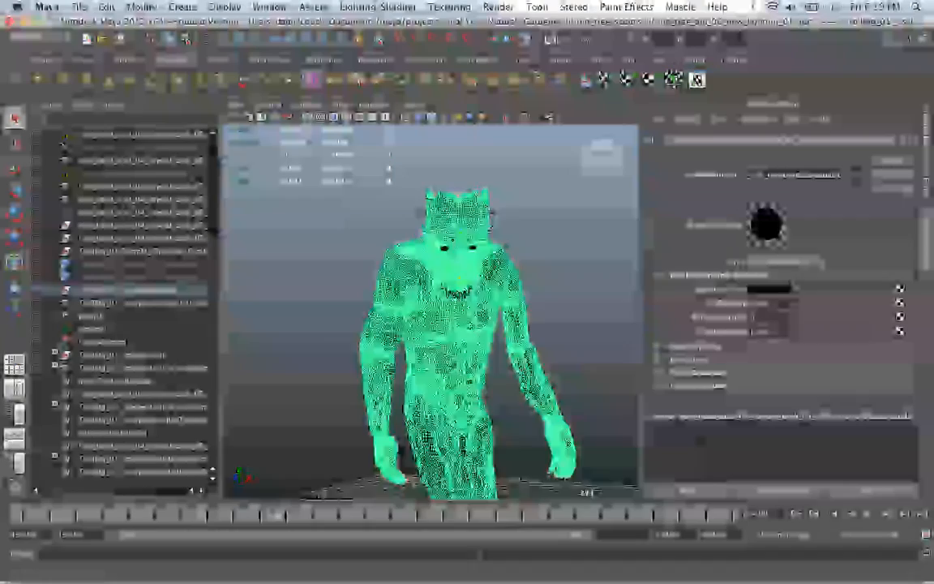
{"action": "left_click_drag", "start_coordinate": [365, 324], "coordinate": [503, 321], "text": "alt"}
{"action": "right_click_drag", "start_coordinate": [503, 321], "coordinate": [365, 320], "text": "alt"}
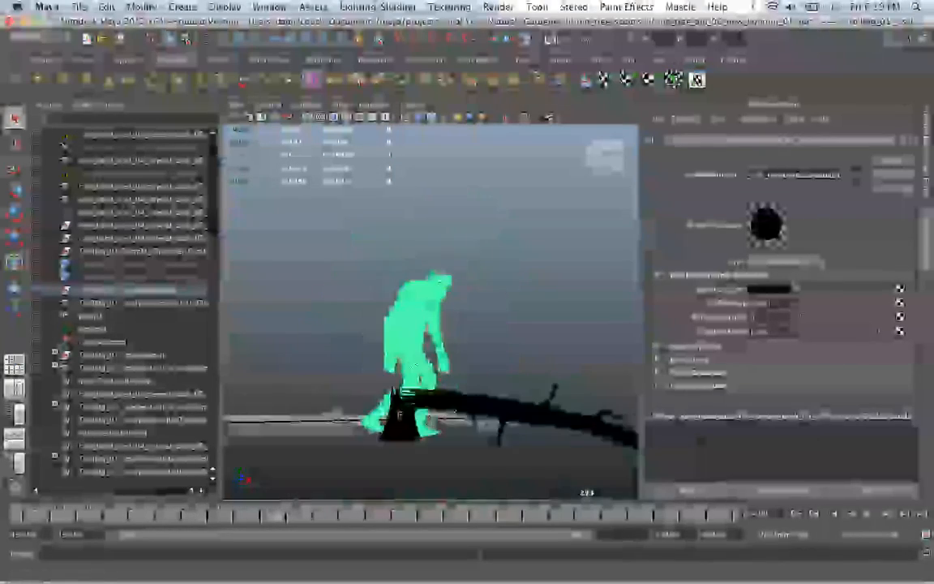
{"action": "middle_click_drag", "start_coordinate": [430, 341], "coordinate": [438, 308], "text": "alt"}
{"action": "left_click_drag", "start_coordinate": [430, 325], "coordinate": [409, 345], "text": "alt"}
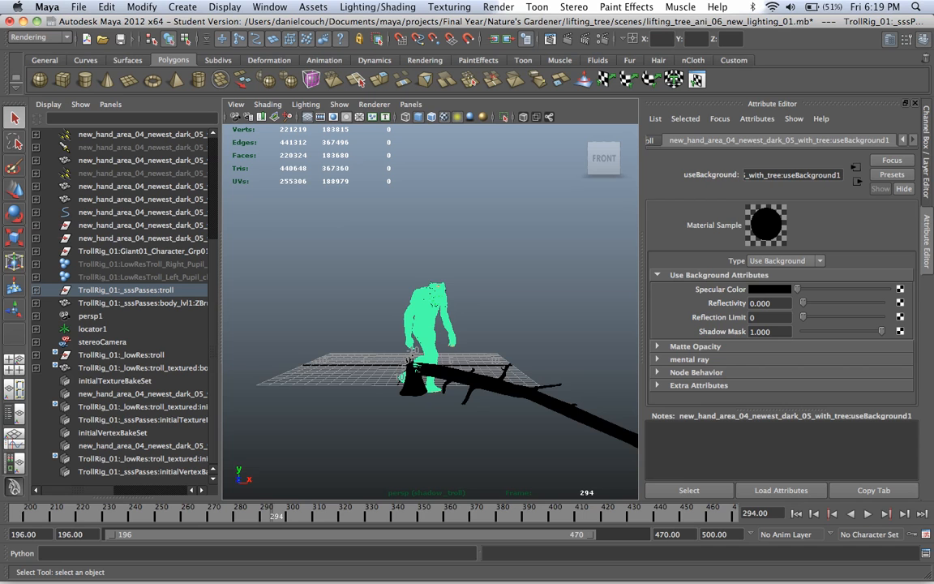
{"action": "right_click_drag", "start_coordinate": [410, 344], "coordinate": [519, 344], "text": "alt"}
{"action": "middle_click_drag", "start_coordinate": [454, 345], "coordinate": [422, 239], "text": "alt"}
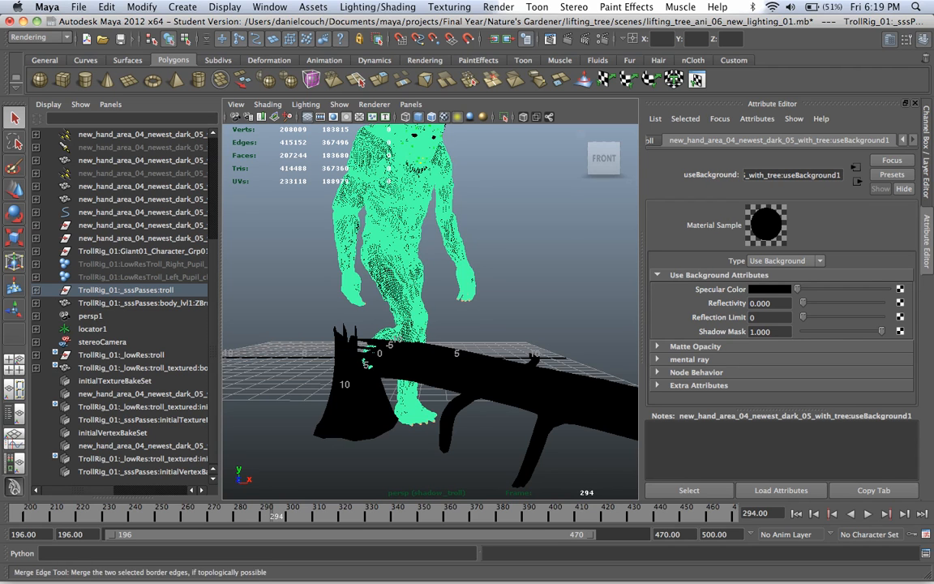
- Look through new_hand_area_04_newest_dark_05_with_tree:Camera1 and render the current frame of the shadow_troll layer with mental ray
{"action": "left_click", "coordinate": [411, 104]}
{"action": "mouse_move", "coordinate": [438, 118]}
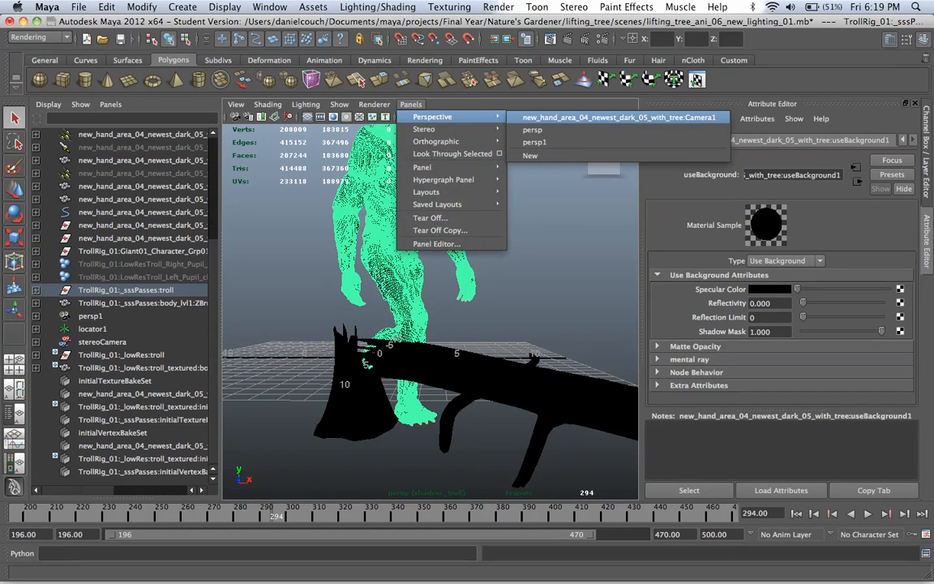
{"action": "left_click", "coordinate": [608, 117]}
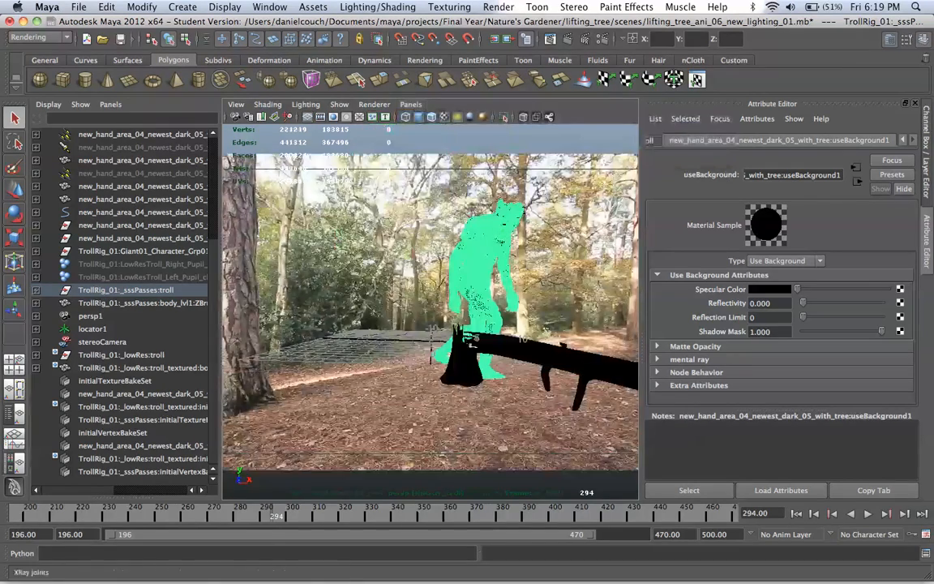
{"action": "left_click", "coordinate": [551, 38]}
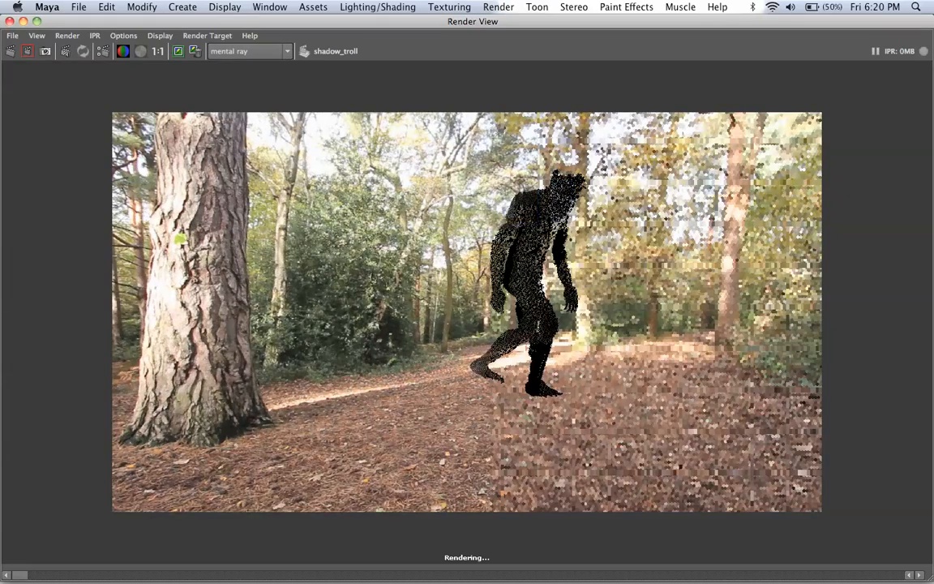
{"action": "mouse_move", "coordinate": [726, 568]}
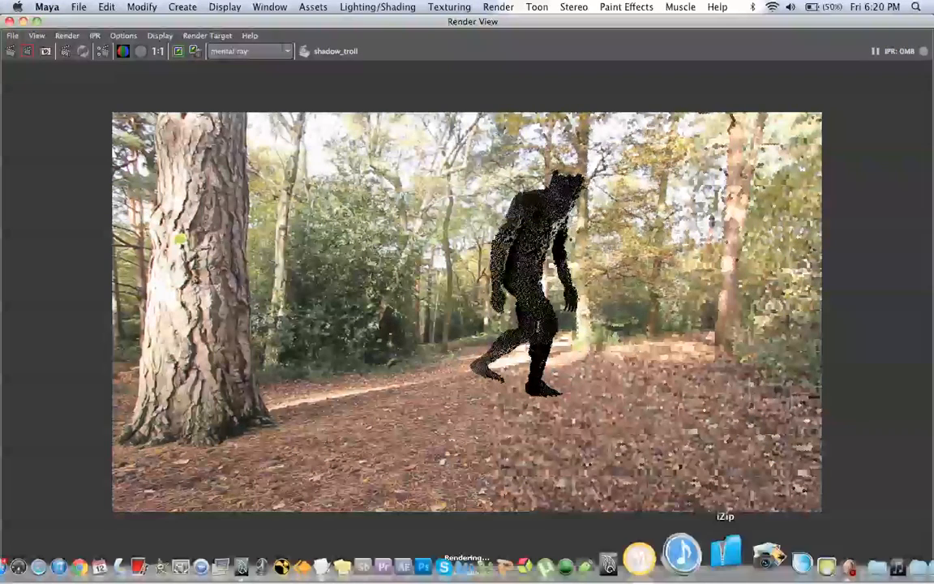
{"action": "left_click", "coordinate": [792, 556]}
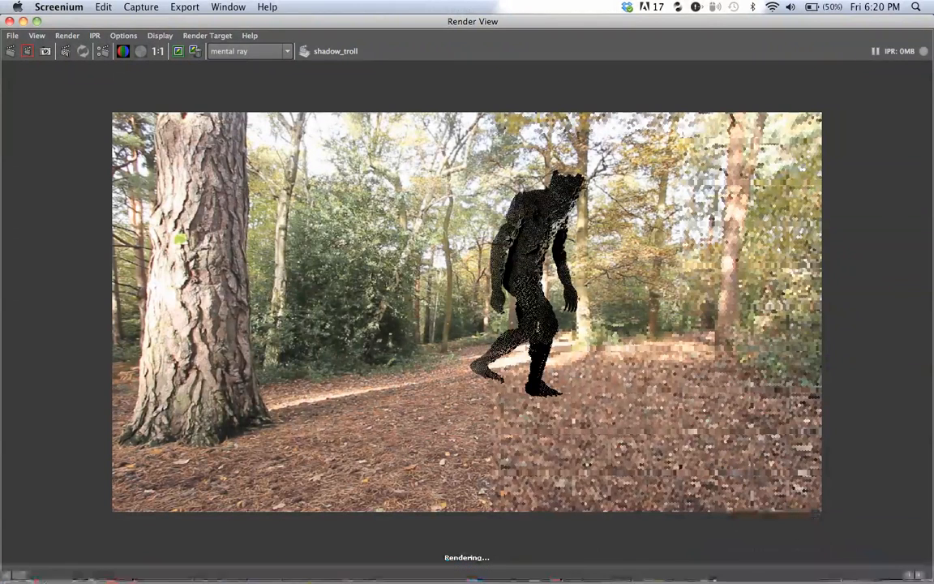
{"action": "left_click", "coordinate": [140, 7]}
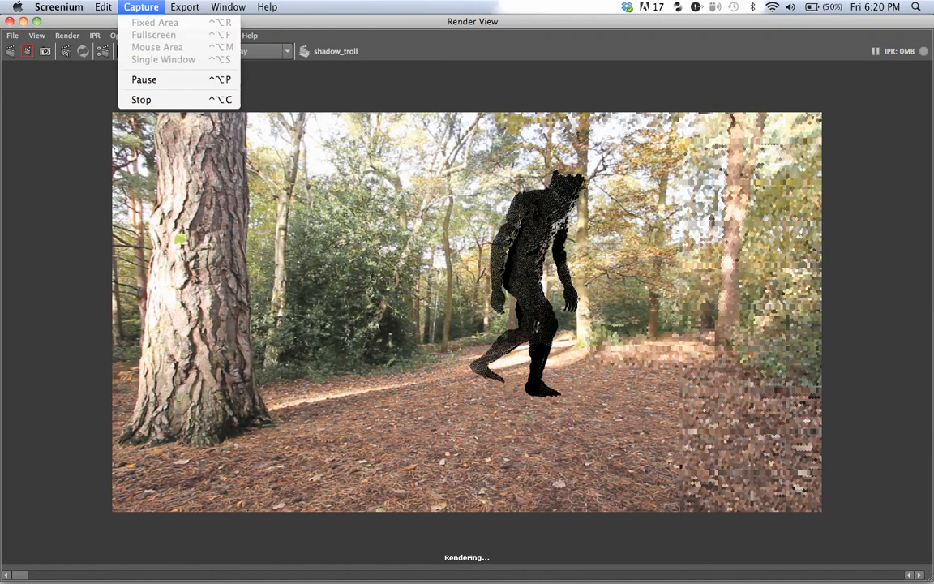
{"action": "left_click", "coordinate": [144, 79]}
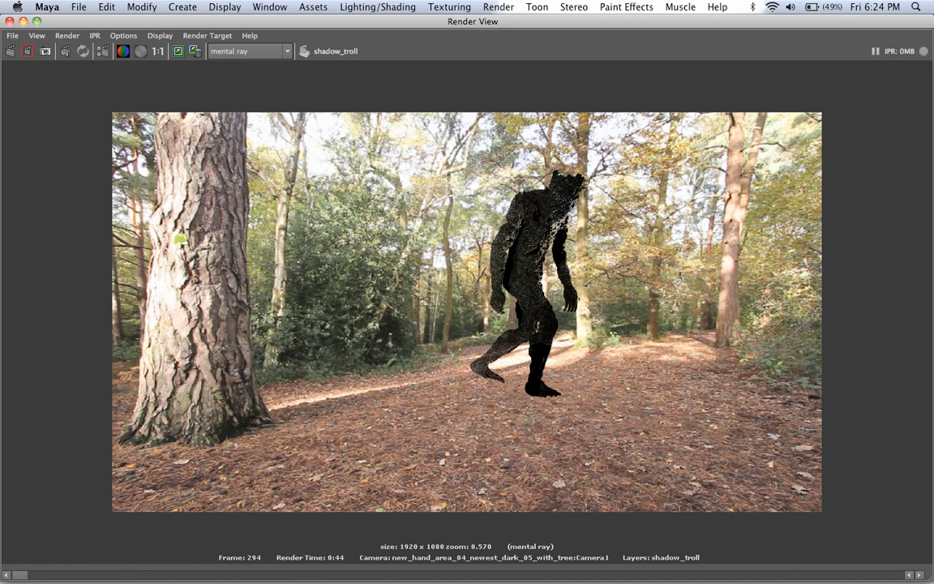
- Create a layer override for Final Gathering on shadow_troll, turn it off, and mark a render region around the troll's legs and nearby ground
{"action": "left_click", "coordinate": [102, 52]}
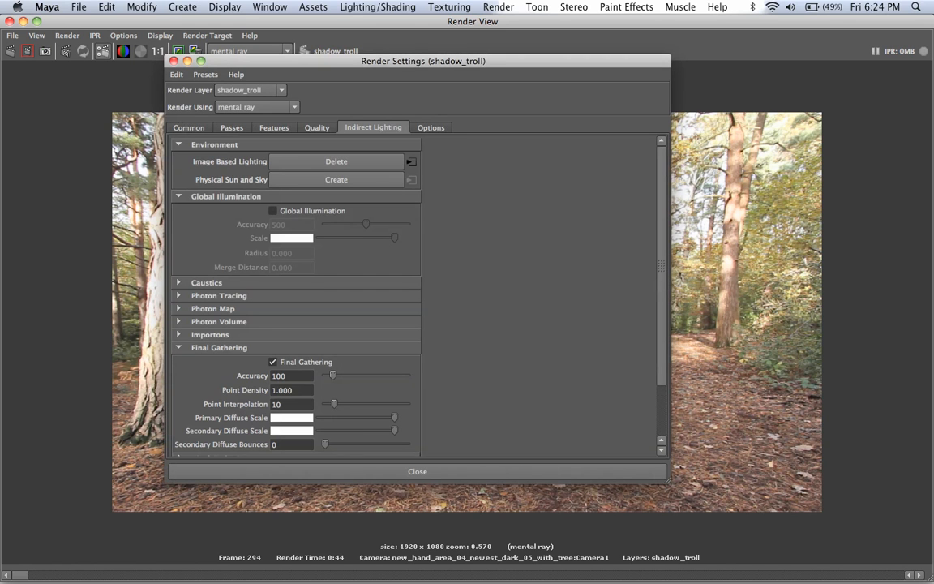
{"action": "right_click", "coordinate": [306, 362]}
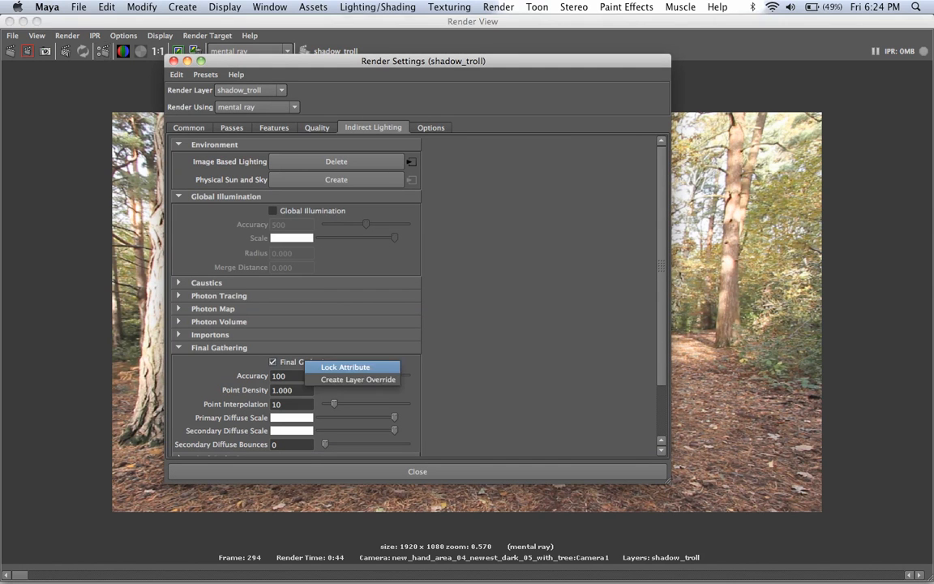
{"action": "left_click", "coordinate": [353, 380]}
{"action": "left_click", "coordinate": [272, 362]}
{"action": "left_click", "coordinate": [417, 471]}
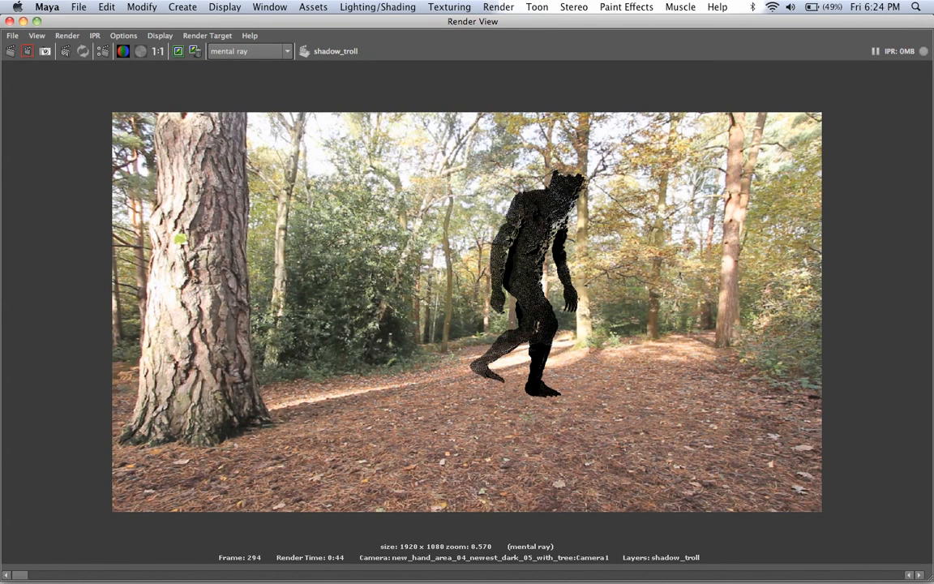
{"action": "left_click_drag", "start_coordinate": [440, 314], "coordinate": [612, 449]}
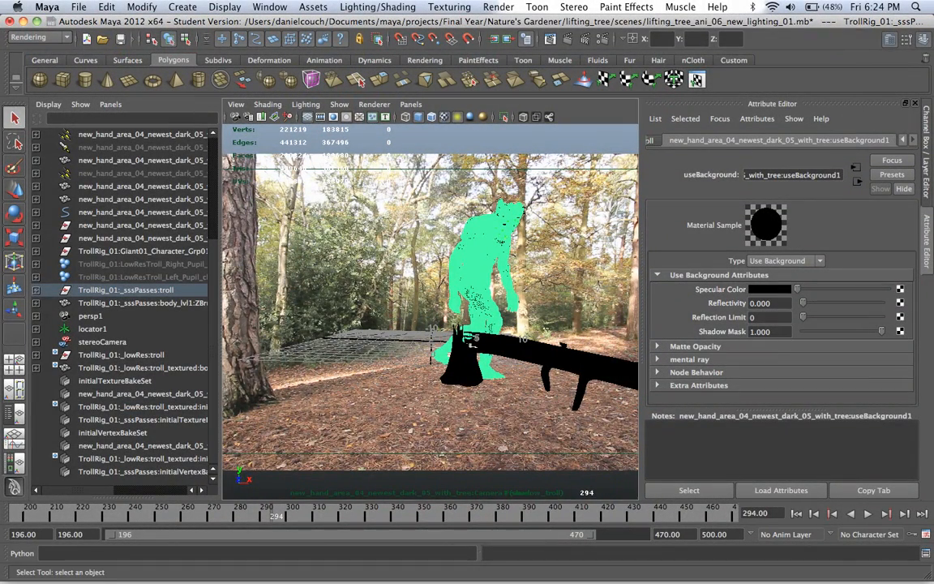
- Turn on Primary Visibility in the render stats of brokenTree2Shape for the shadow_troll layer
{"action": "left_click", "coordinate": [552, 361]}
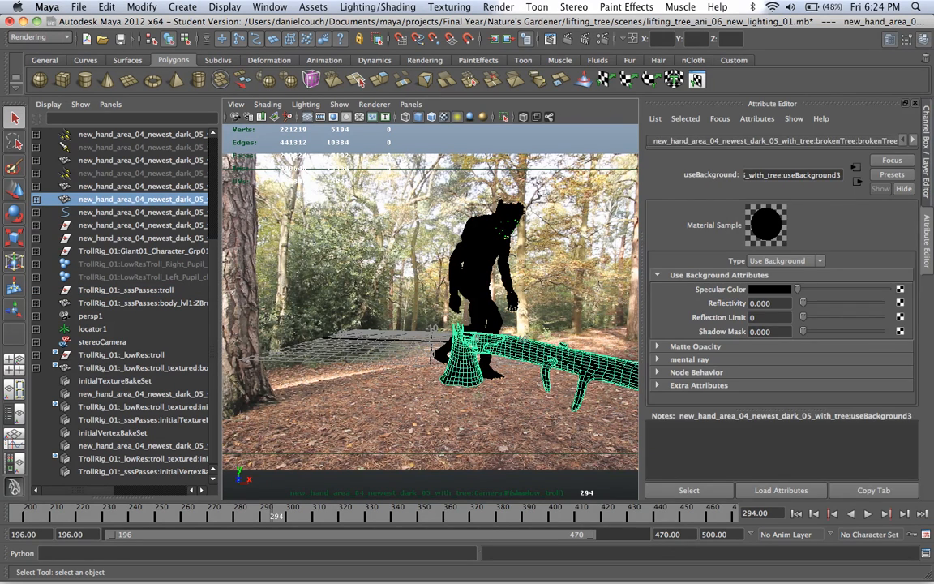
{"action": "key", "text": "ctrl+a"}
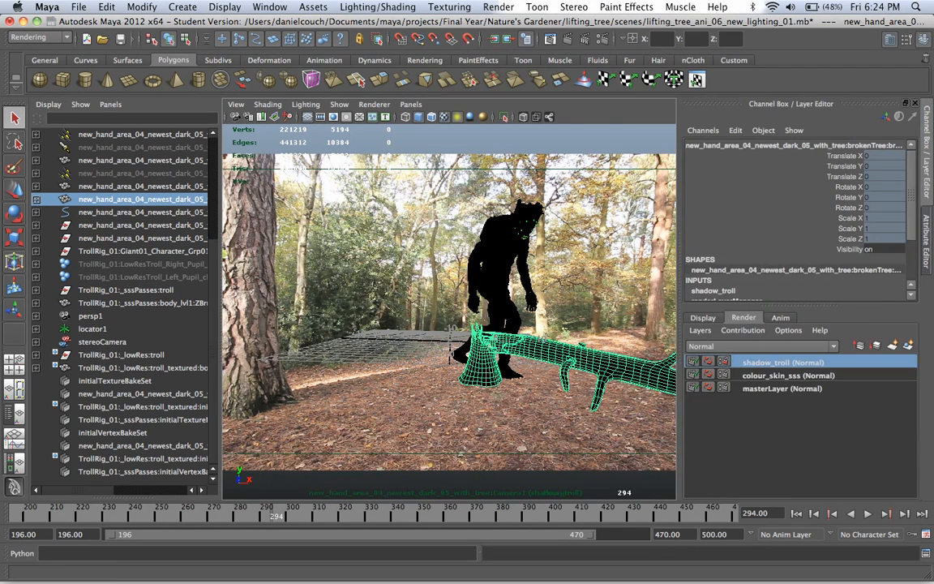
{"action": "key", "text": "ctrl+a"}
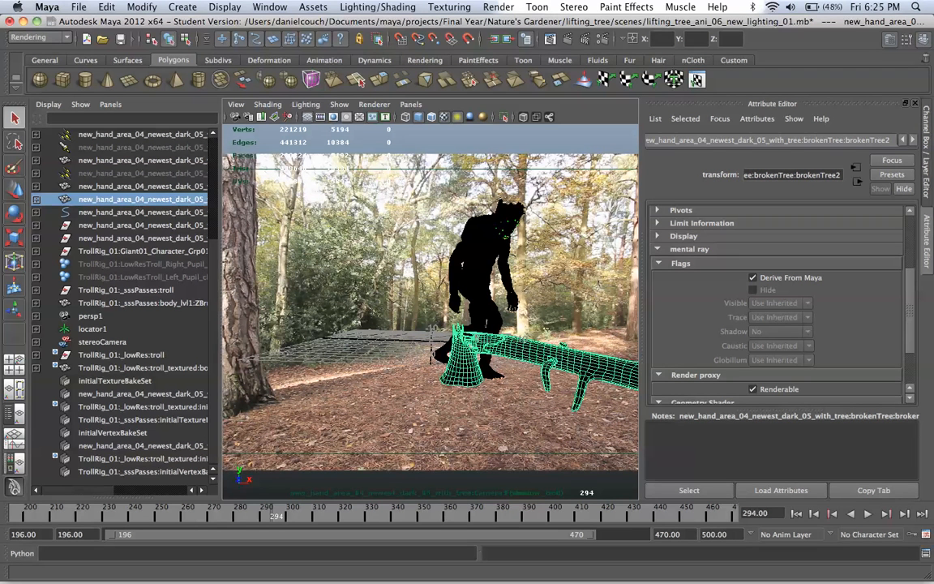
{"action": "left_click", "coordinate": [911, 140]}
{"action": "left_click", "coordinate": [773, 140]}
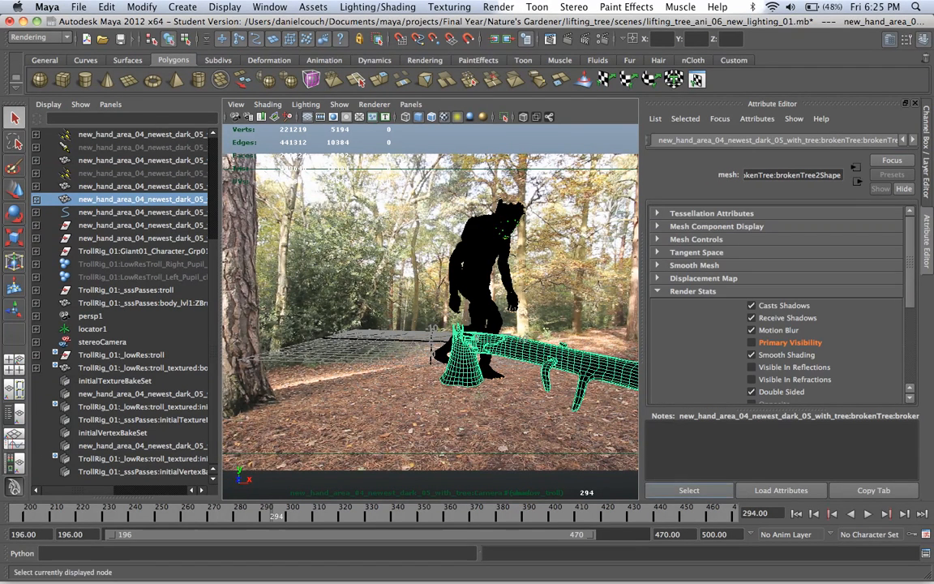
{"action": "left_click", "coordinate": [751, 342]}
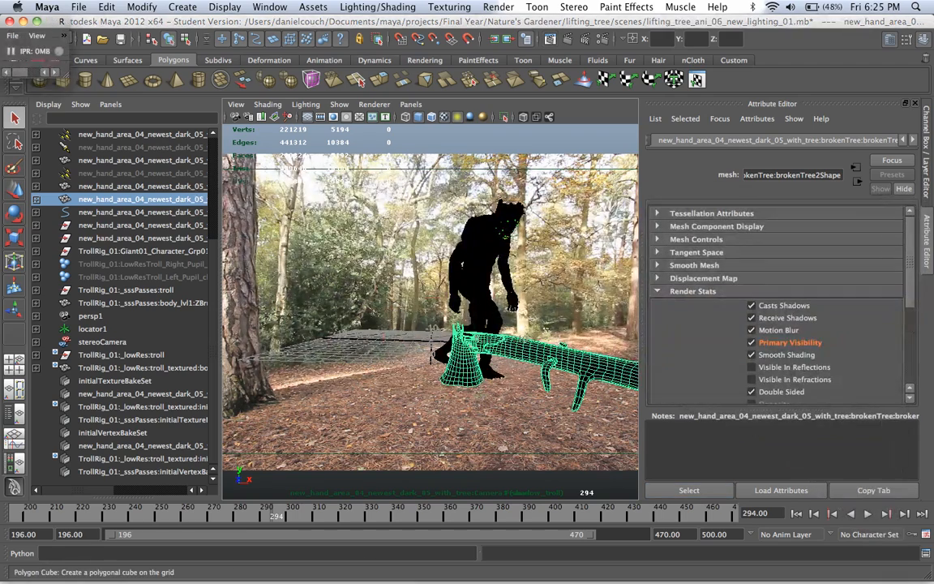
{"action": "left_click", "coordinate": [37, 21]}
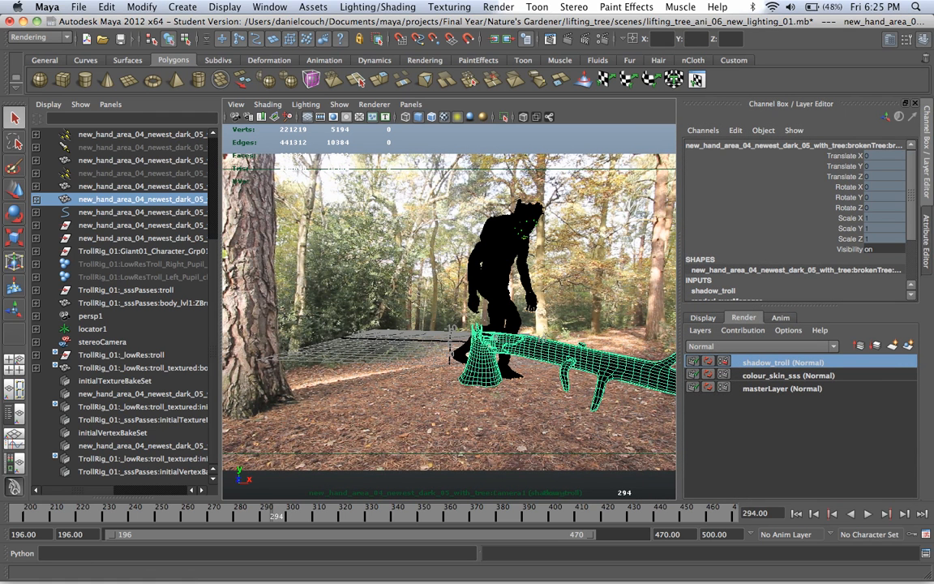
- Create an empty render layer named shadow_ground and make it the active layer
{"action": "left_click", "coordinate": [892, 345]}
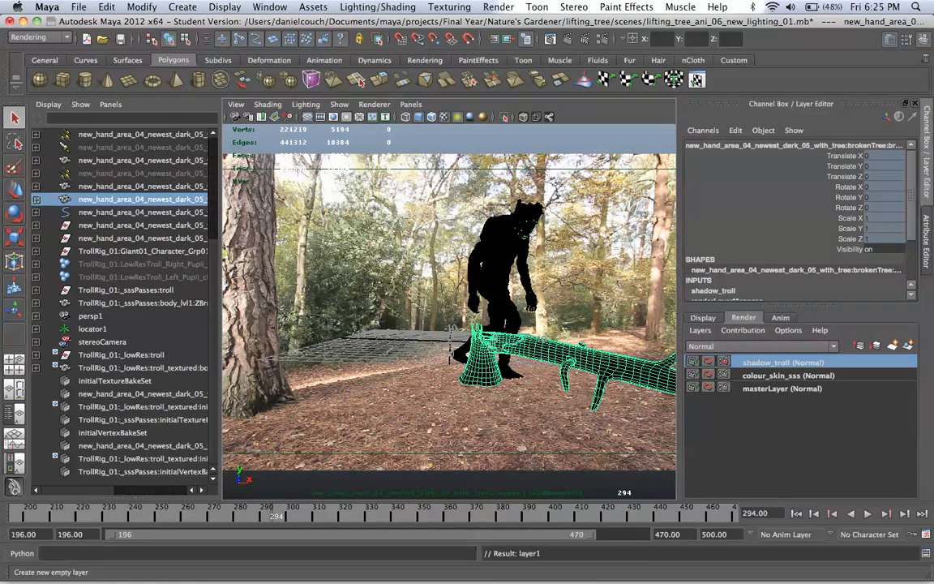
{"action": "double_click", "coordinate": [755, 361]}
{"action": "type", "text": "sha"}
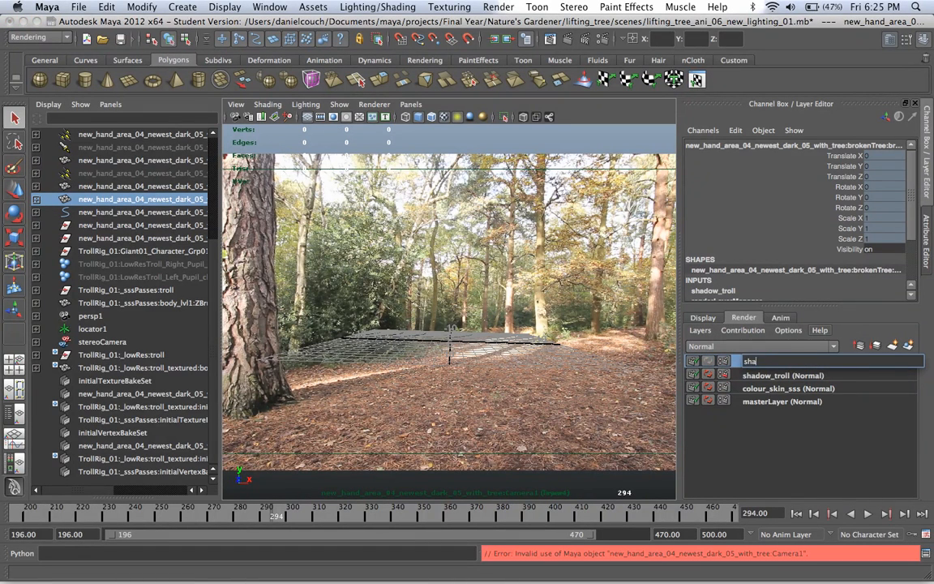
{"action": "type", "text": "dow_ground"}
{"action": "key", "text": "Return"}
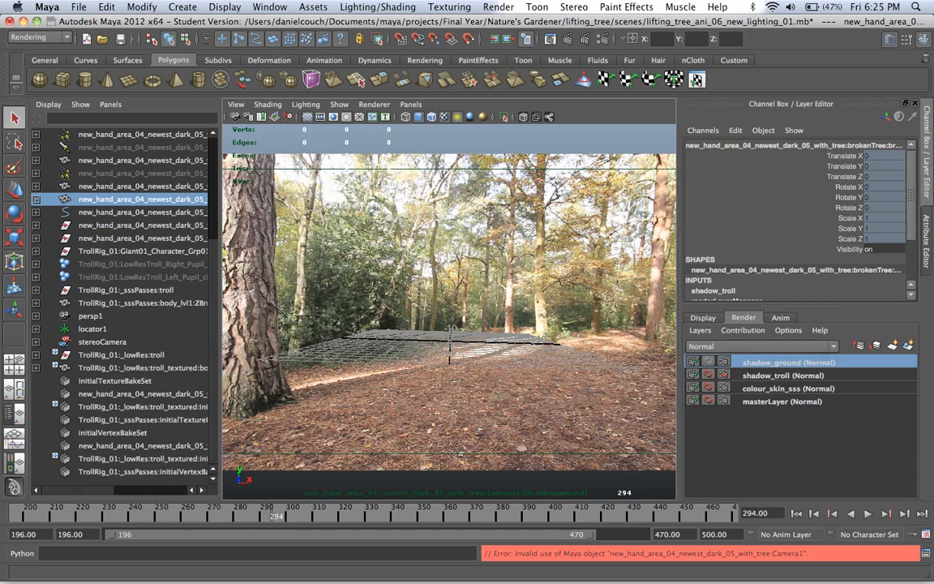
{"action": "left_click", "coordinate": [782, 375]}
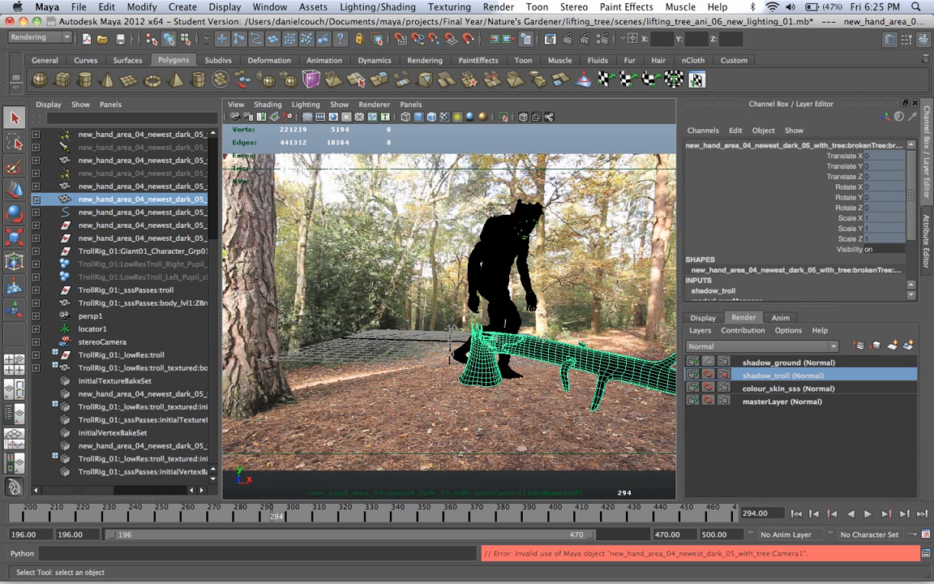
{"action": "left_click", "coordinate": [788, 362]}
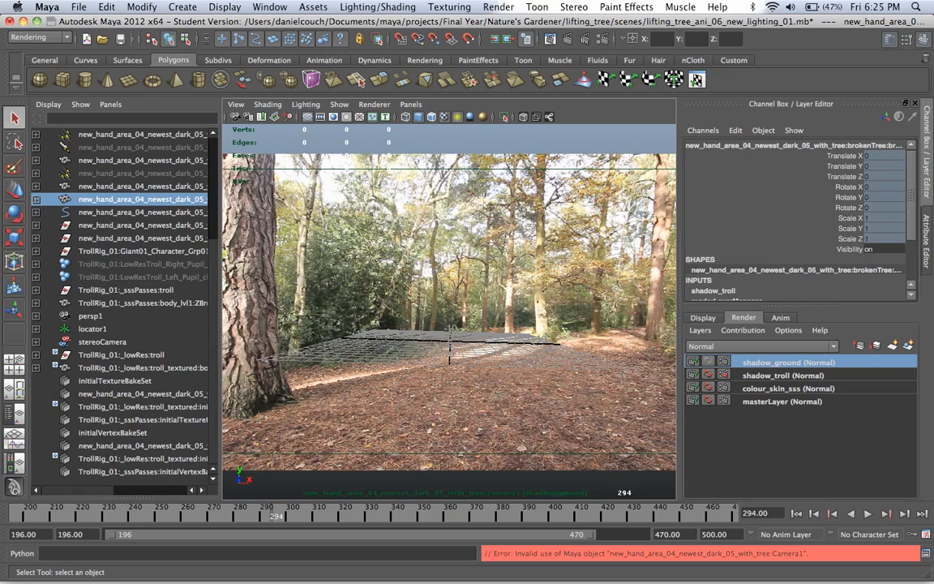
- Select new_hand_area_04_newest_dark_05_with_tree:ground in the Outliner and unhide it on masterLayer
{"action": "scroll", "coordinate": [122, 300], "scroll_direction": "up", "scroll_amount": 3}
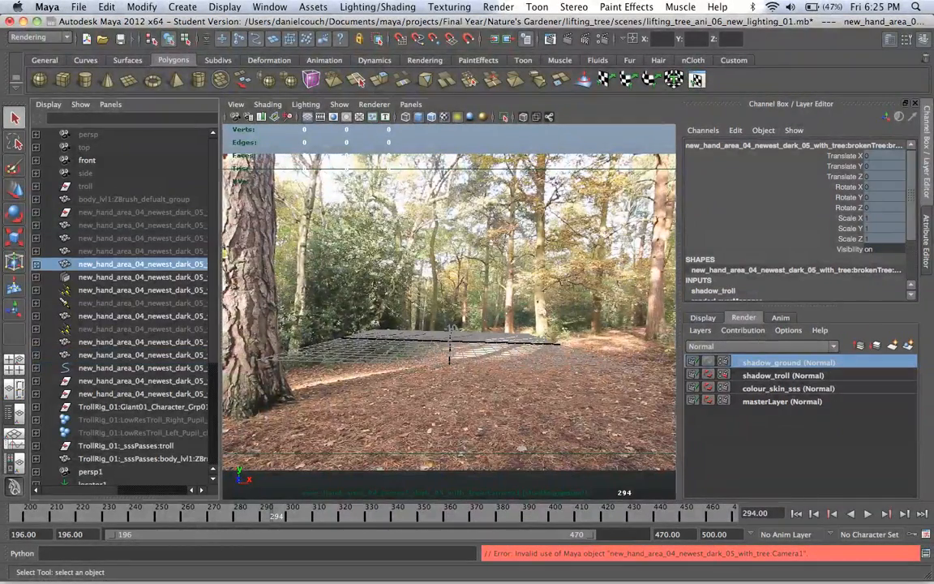
{"action": "left_click_drag", "start_coordinate": [220, 311], "coordinate": [441, 312]}
{"action": "left_click", "coordinate": [171, 225]}
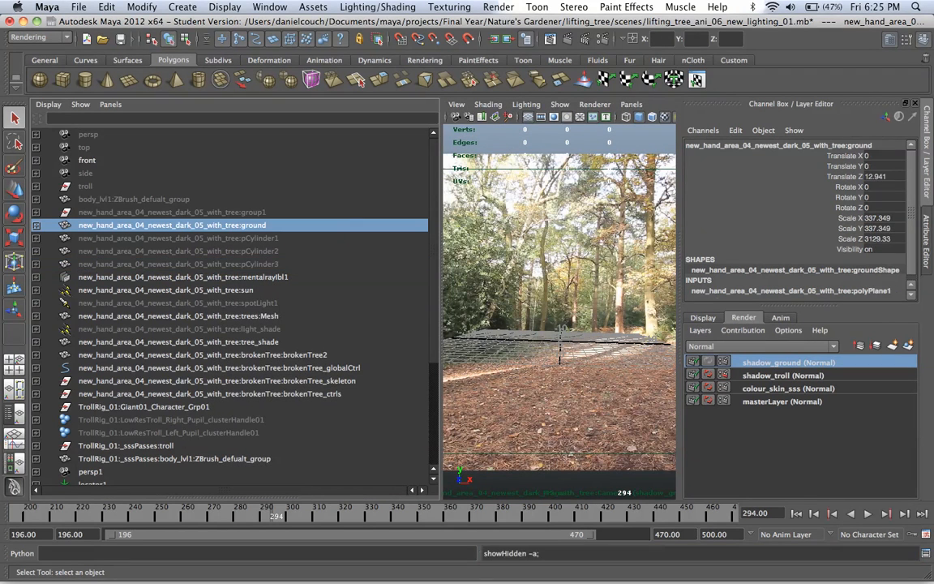
{"action": "key", "text": "shift+h"}
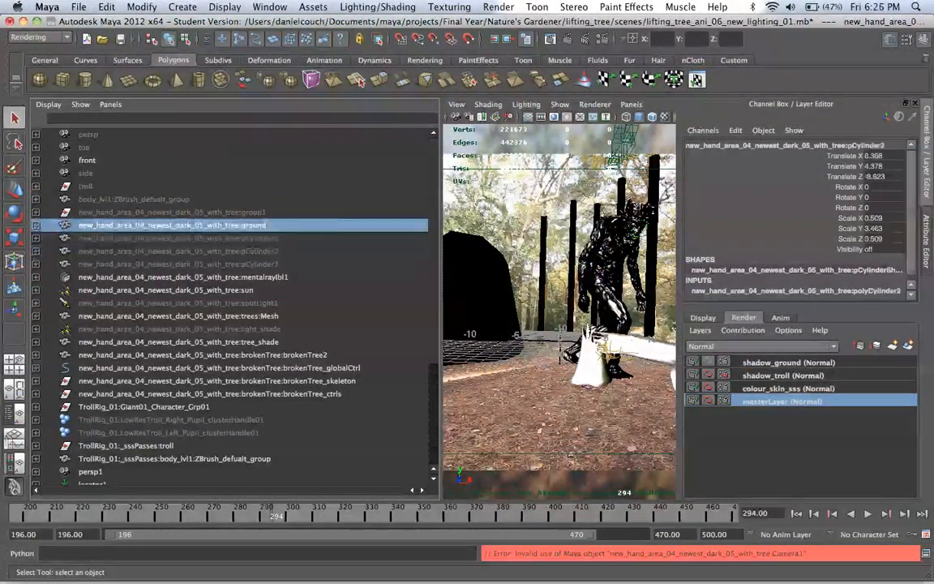
{"action": "key", "text": "shift+h"}
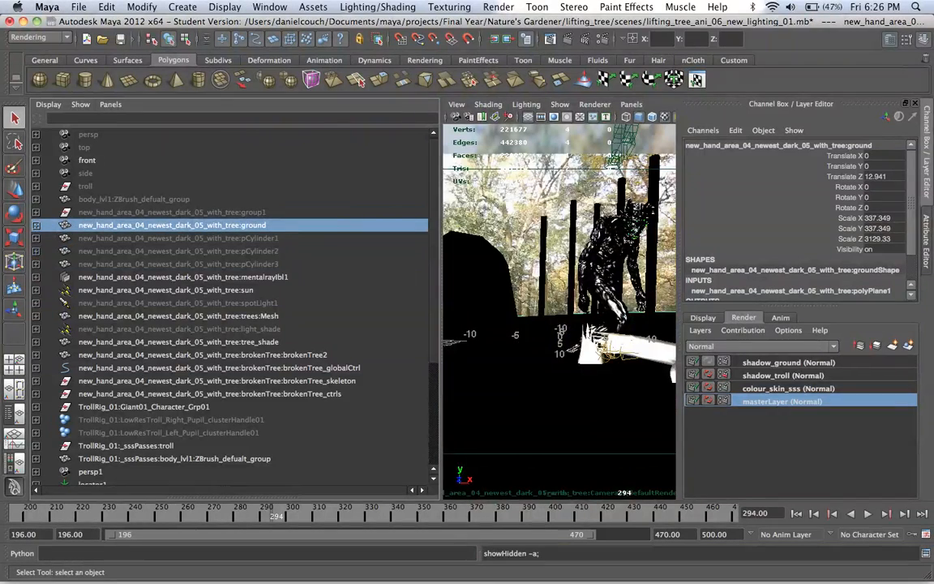
- Add the selected ground plane to the shadow_ground render layer and view that layer
{"action": "left_click_drag", "start_coordinate": [441, 312], "coordinate": [155, 313]}
{"action": "left_click", "coordinate": [786, 363]}
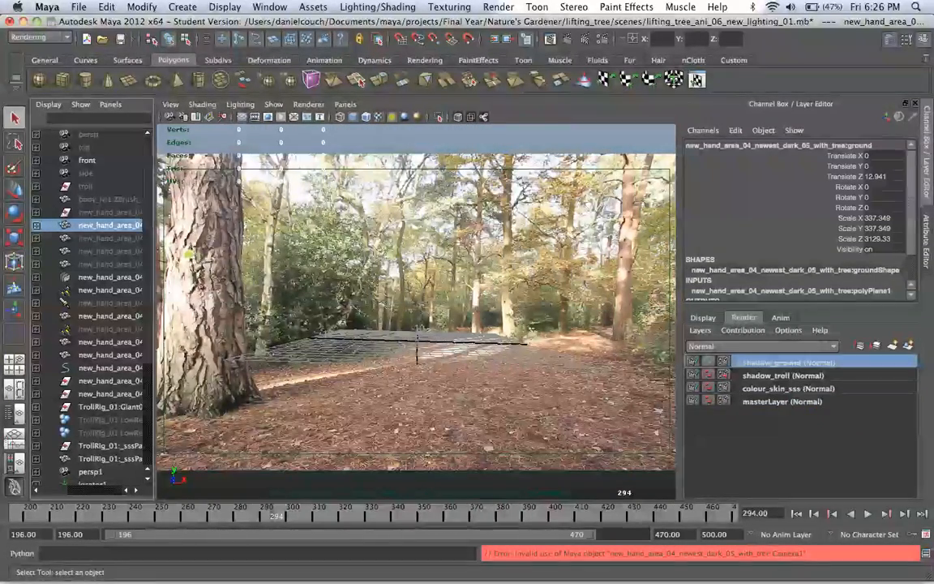
{"action": "left_click", "coordinate": [781, 401]}
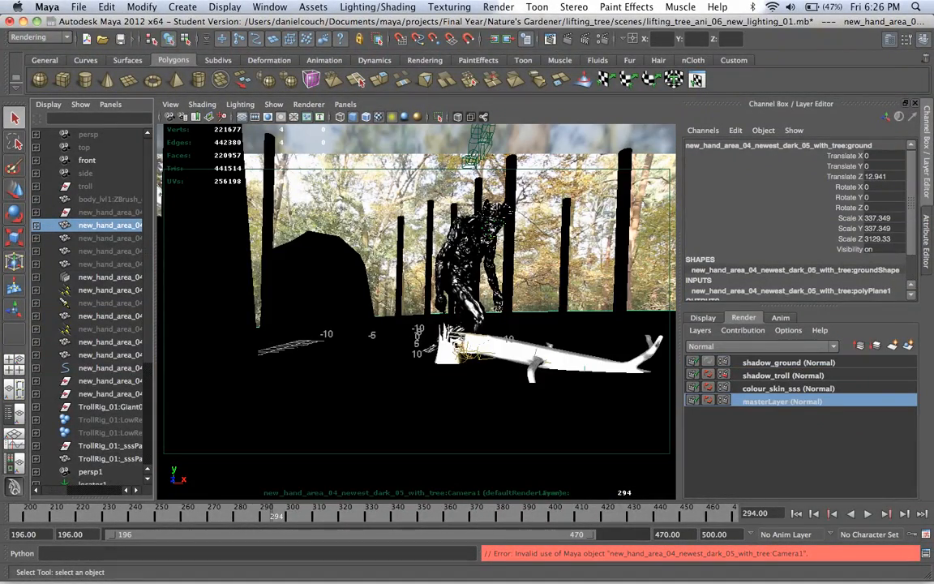
{"action": "right_click", "coordinate": [754, 363]}
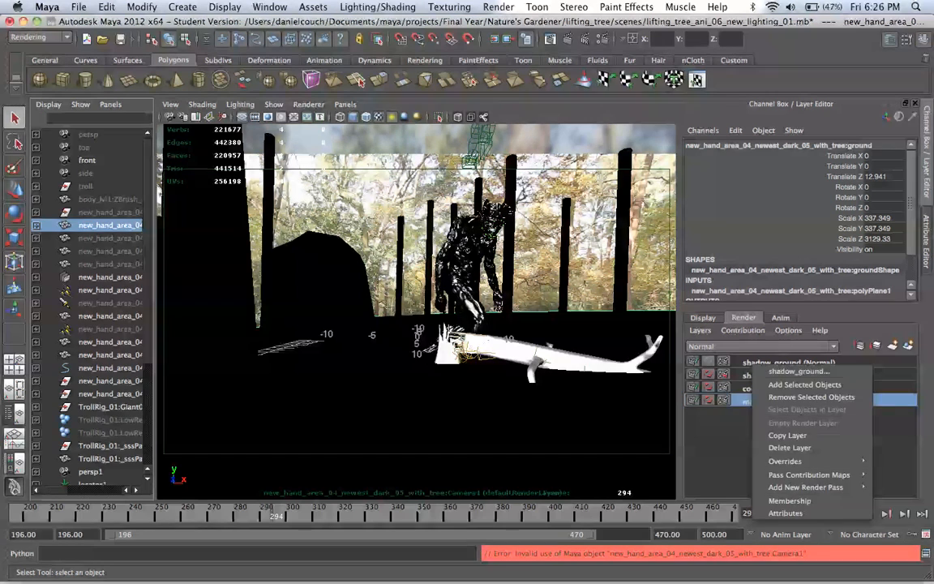
{"action": "left_click", "coordinate": [769, 385]}
{"action": "left_click", "coordinate": [787, 362]}
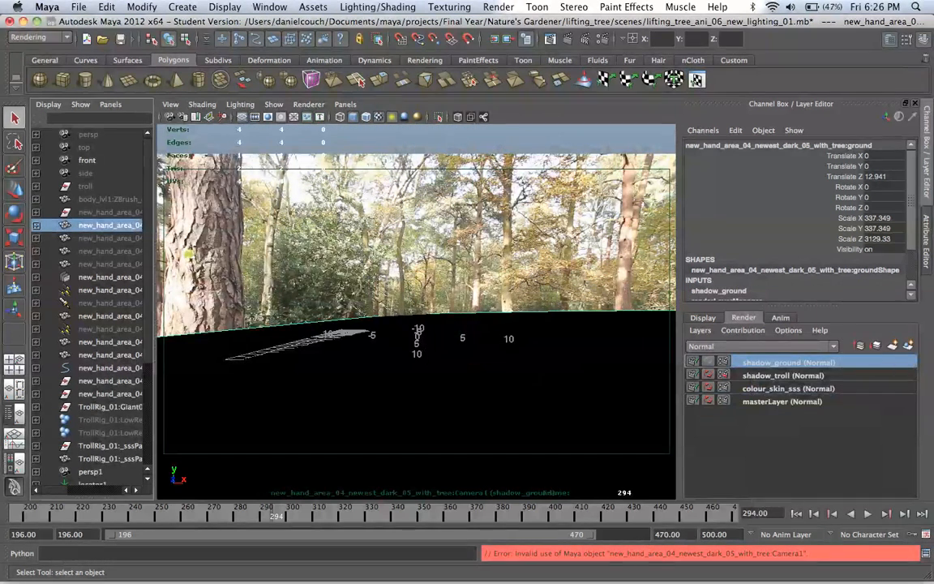
- Select the trees:Mesh object on masterLayer and add it to the shadow_ground render layer
{"action": "left_click", "coordinate": [782, 401]}
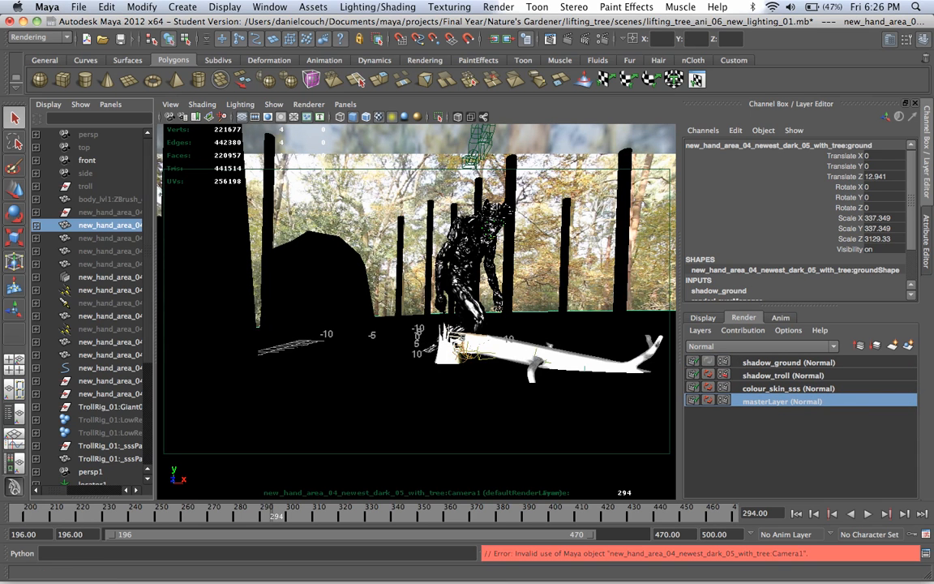
{"action": "left_click", "coordinate": [210, 268]}
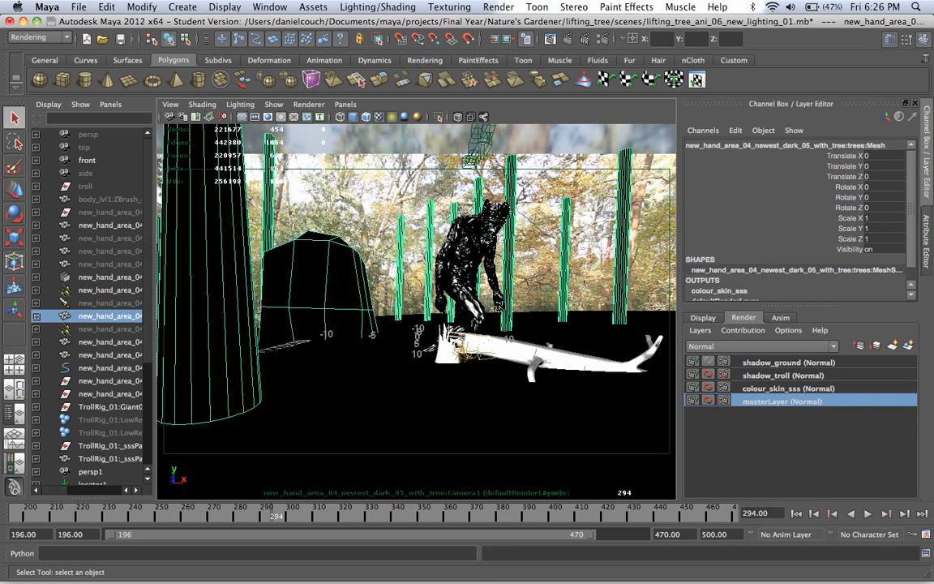
{"action": "right_click", "coordinate": [799, 363]}
{"action": "left_click", "coordinate": [851, 380]}
- Create a layer override for Final Gathering in the shadow_ground render settings and turn Final Gathering off
{"action": "left_click", "coordinate": [723, 361]}
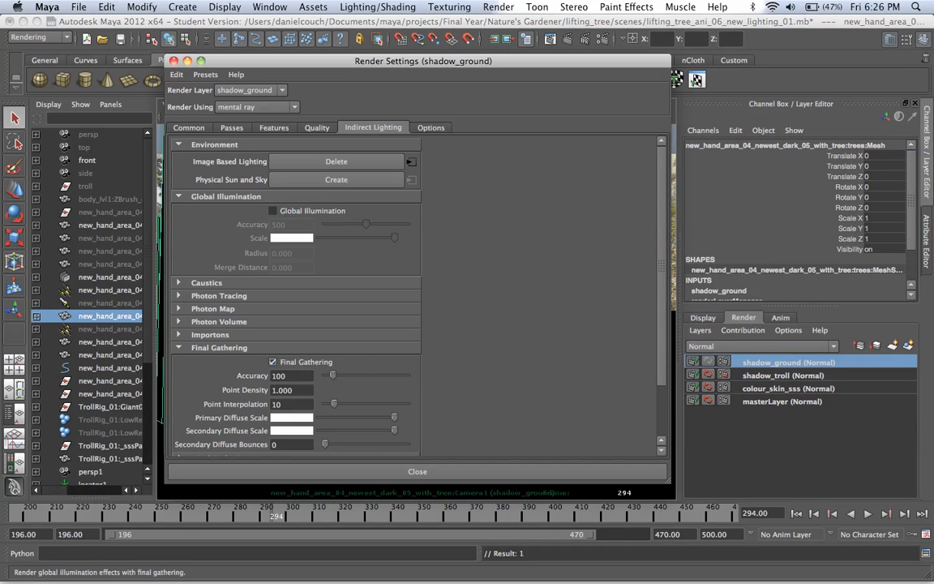
{"action": "right_click", "coordinate": [298, 362]}
{"action": "left_click", "coordinate": [353, 382]}
{"action": "left_click", "coordinate": [272, 362]}
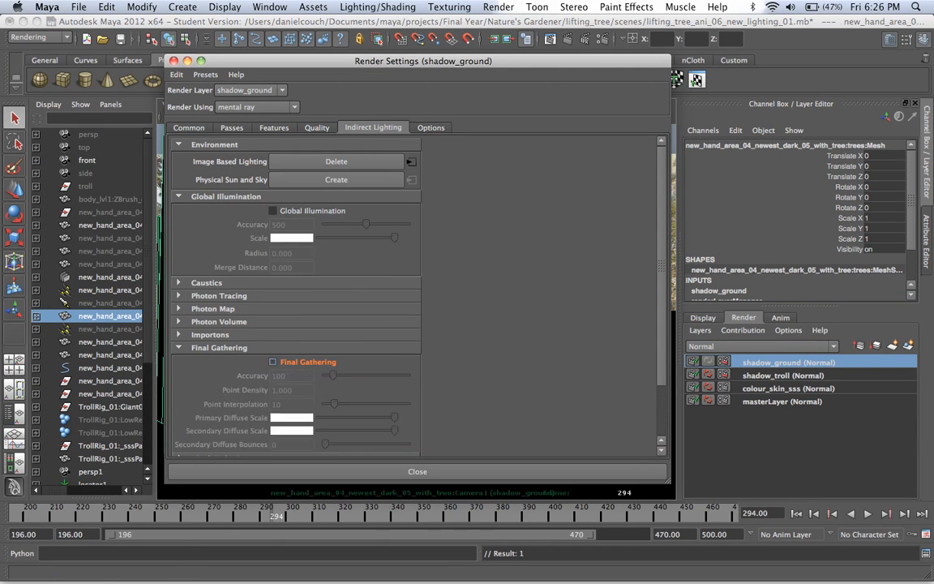
{"action": "left_click", "coordinate": [416, 471]}
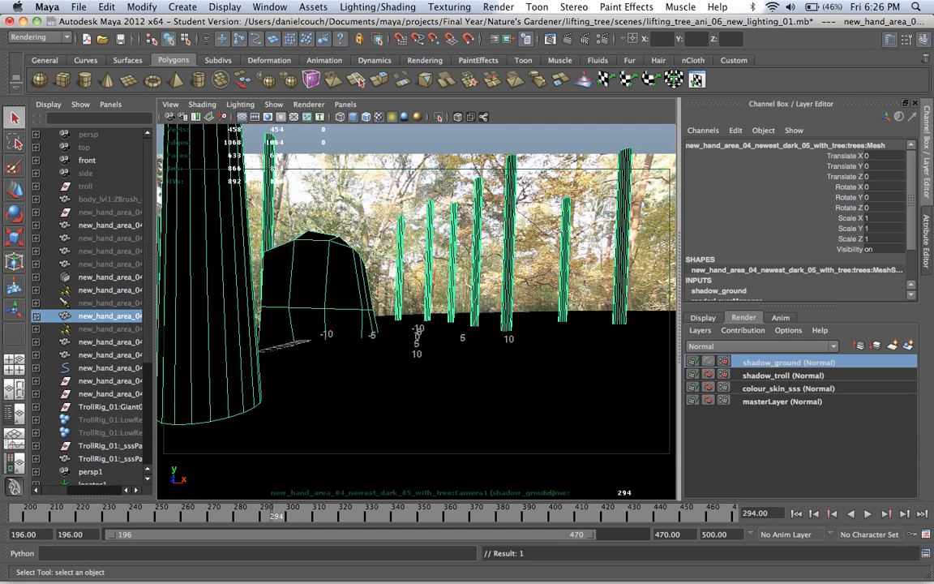
- Add the TrollRig_01:Giant01_Character_Grp01 and TrollRig_01:_sssPasses:troll groups to the shadow_ground layer and view that layer
{"action": "left_click", "coordinate": [110, 407]}
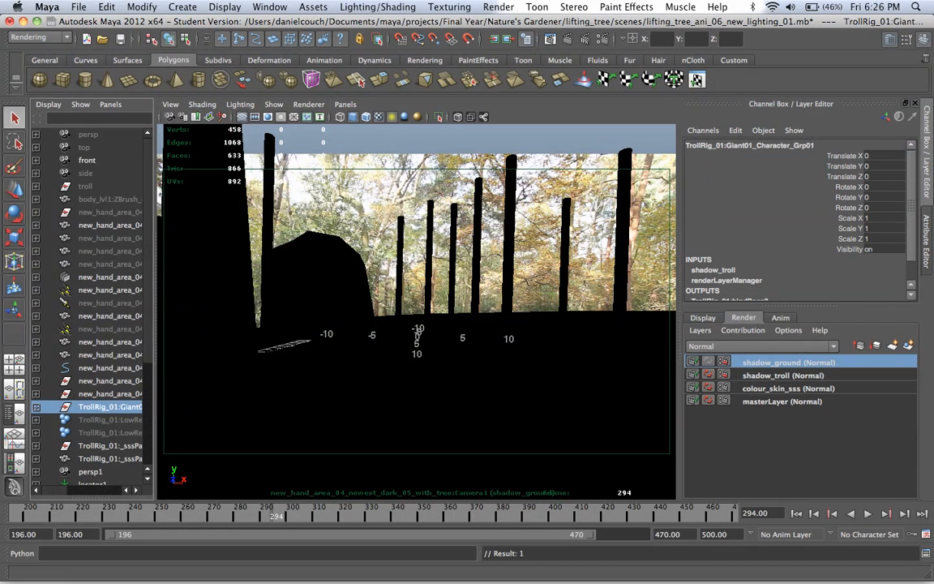
{"action": "left_click", "coordinate": [109, 445], "text": "super"}
{"action": "left_click", "coordinate": [783, 401]}
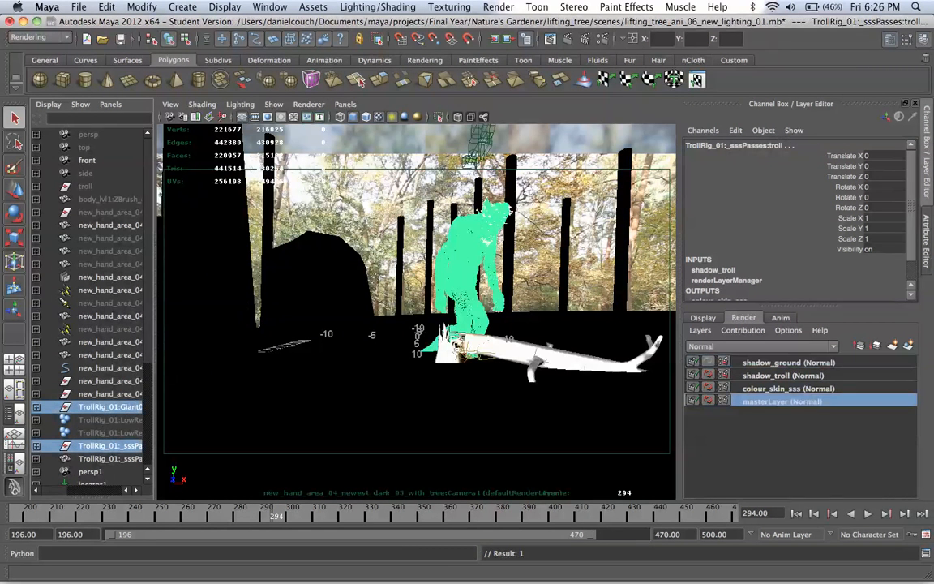
{"action": "right_click", "coordinate": [789, 363]}
{"action": "left_click", "coordinate": [831, 385]}
{"action": "left_click", "coordinate": [786, 363]}
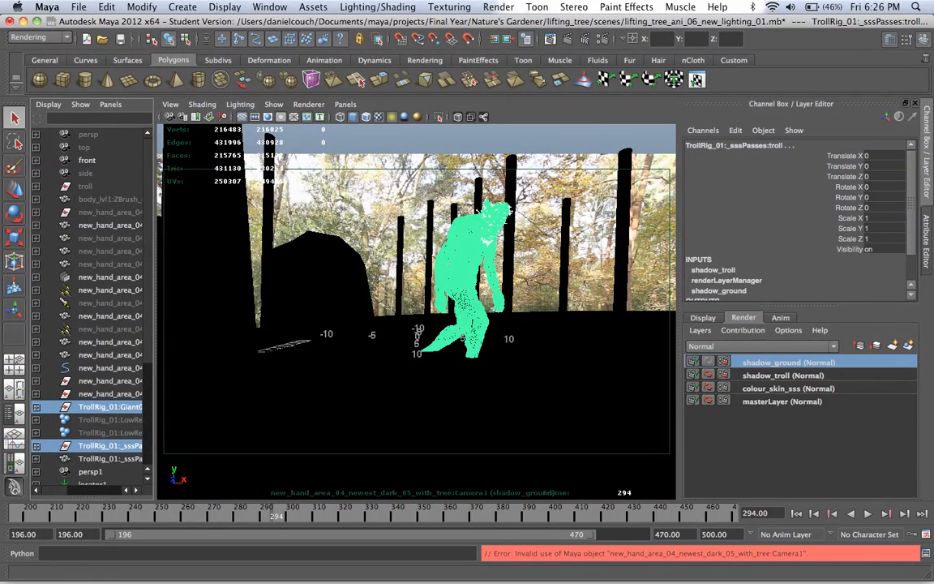
- On masterLayer, look through the perspective camera and lower the ground plane to Translate Y -1.084
{"action": "left_click", "coordinate": [782, 401]}
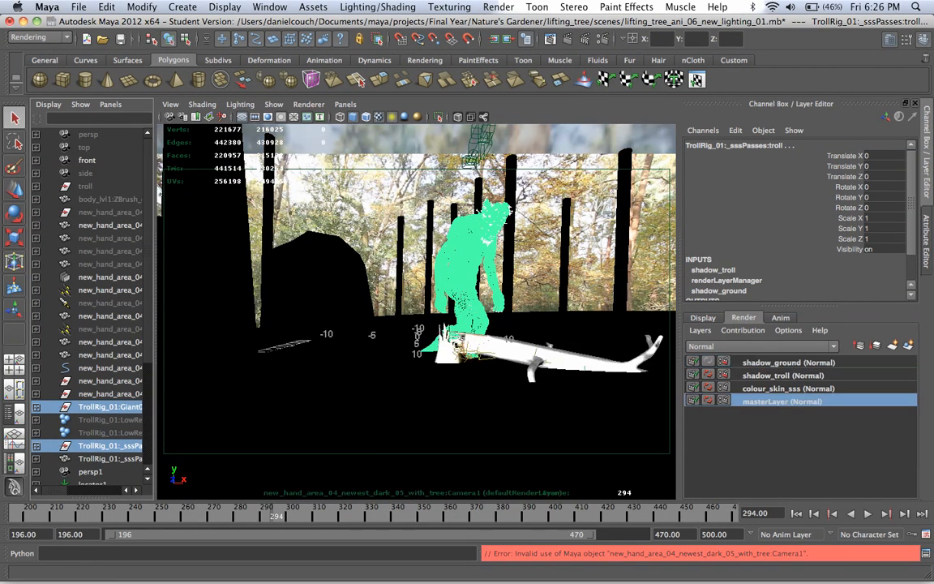
{"action": "left_click", "coordinate": [106, 225]}
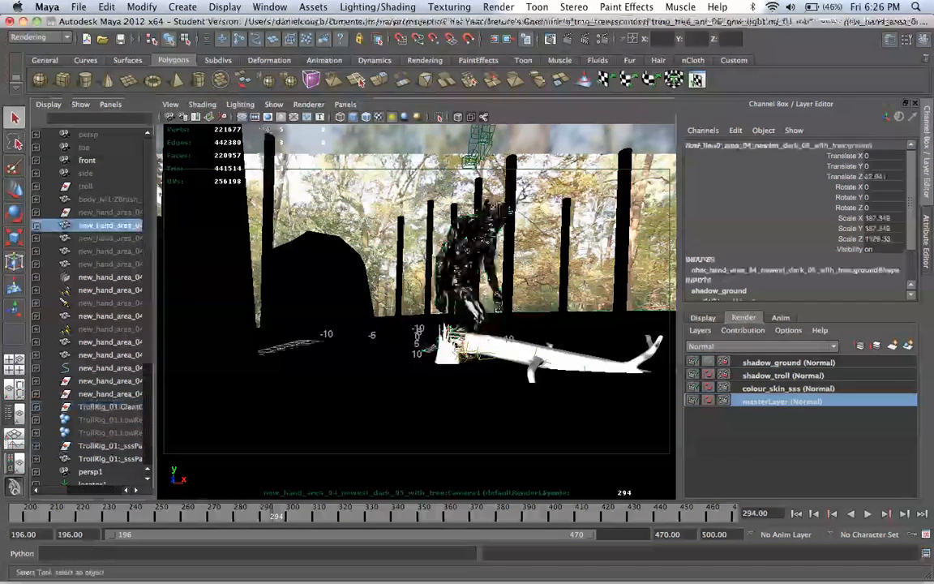
{"action": "left_click", "coordinate": [346, 104]}
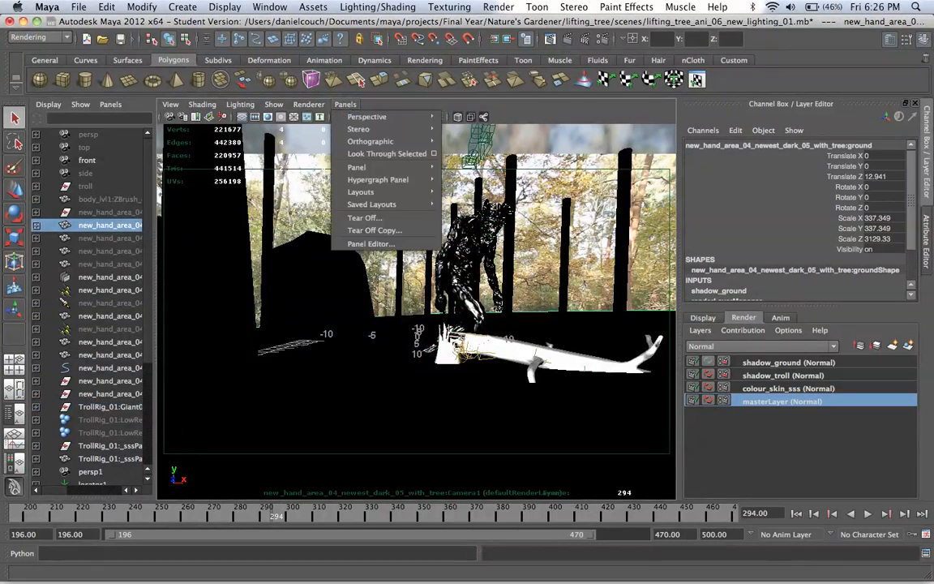
{"action": "mouse_move", "coordinate": [369, 117]}
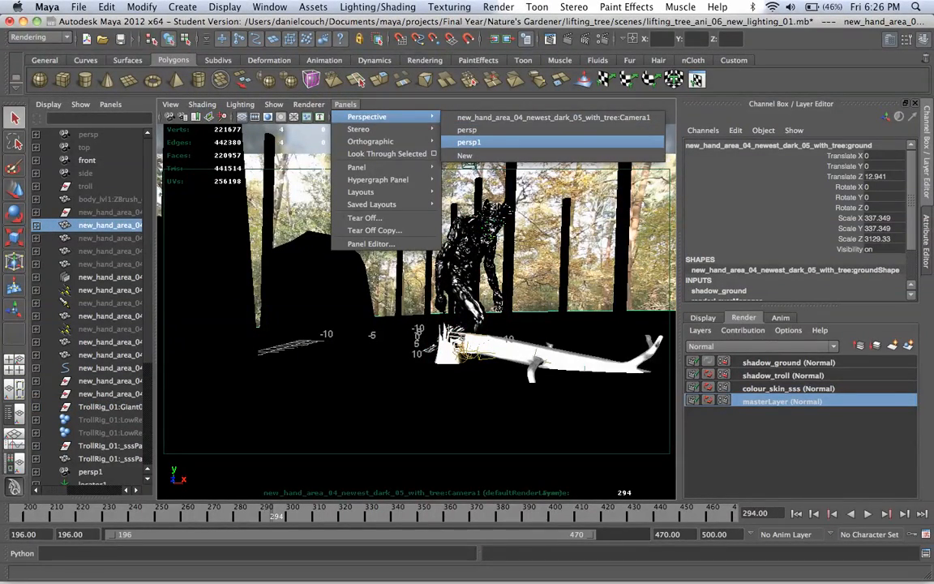
{"action": "left_click", "coordinate": [469, 142]}
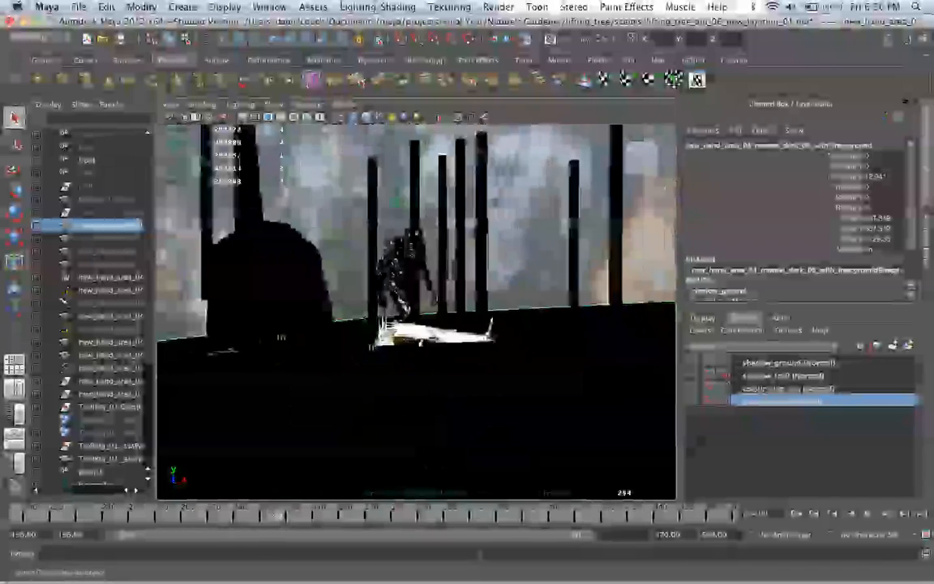
{"action": "left_click_drag", "start_coordinate": [416, 341], "coordinate": [409, 385], "text": "alt"}
{"action": "scroll", "coordinate": [416, 312], "scroll_direction": "up", "scroll_amount": 5}
{"action": "scroll", "coordinate": [416, 313], "scroll_direction": "down", "scroll_amount": 4}
{"action": "scroll", "coordinate": [416, 312], "scroll_direction": "down", "scroll_amount": 2}
{"action": "key", "text": "r"}
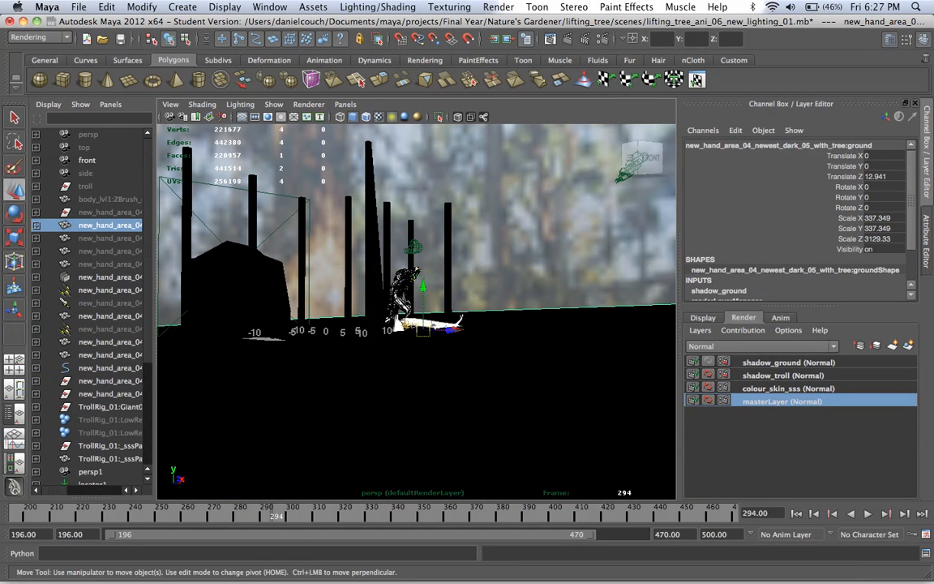
{"action": "left_click_drag", "start_coordinate": [423, 286], "coordinate": [527, 333]}
- Try to rotate the ground plane slightly beneath the troll and tree, and undo the rotation
{"action": "scroll", "coordinate": [416, 312], "scroll_direction": "up", "scroll_amount": 5}
{"action": "left_click_drag", "start_coordinate": [399, 336], "coordinate": [459, 345], "text": "alt"}
{"action": "key", "text": "e"}
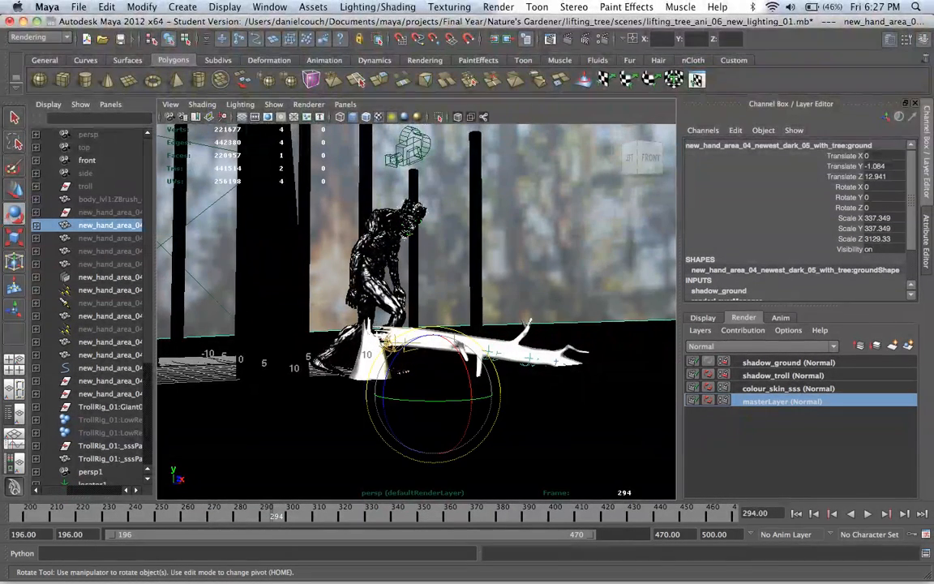
{"action": "left_click_drag", "start_coordinate": [471, 372], "coordinate": [472, 379]}
{"action": "key", "text": "z"}
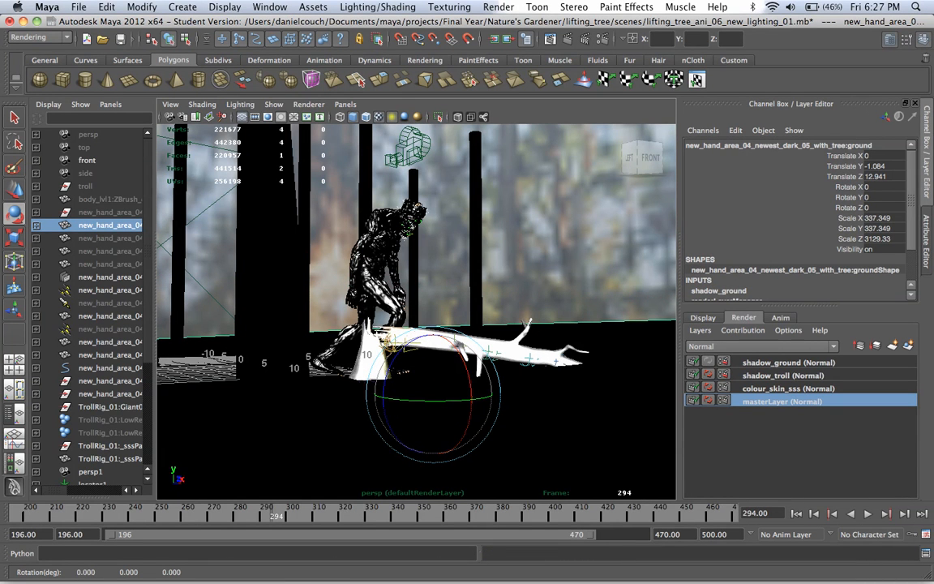
- Tilt the ground plane to Rotate Z -5.122 and compare its slope in Camera1 and the persp camera
{"action": "left_click_drag", "start_coordinate": [419, 337], "coordinate": [543, 356]}
{"action": "left_click", "coordinate": [346, 104]}
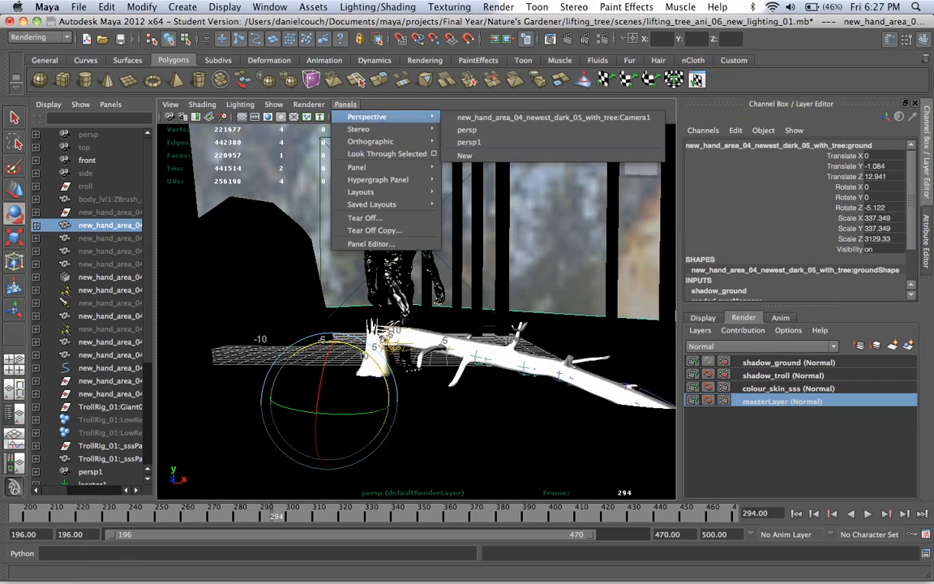
{"action": "mouse_move", "coordinate": [365, 117]}
{"action": "left_click", "coordinate": [467, 131]}
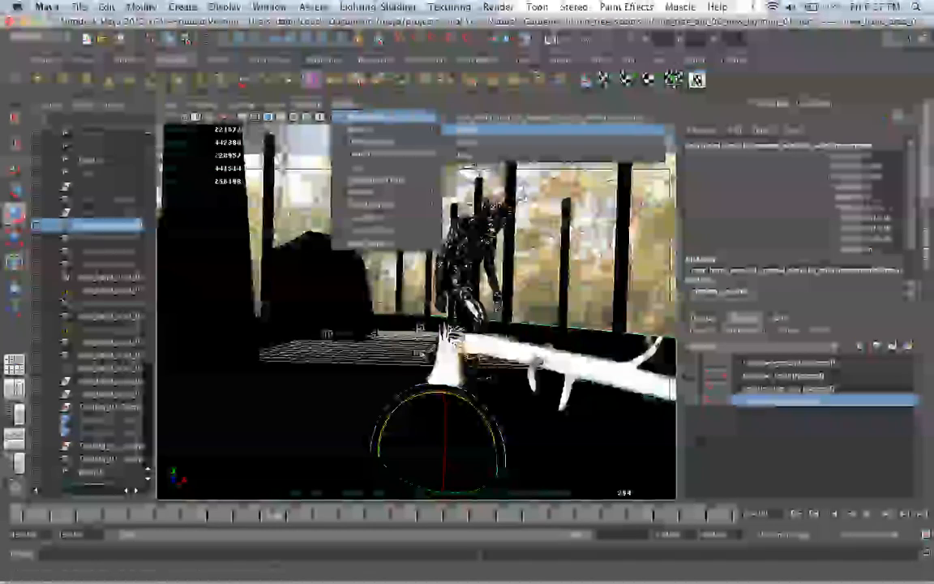
{"action": "left_click", "coordinate": [467, 130]}
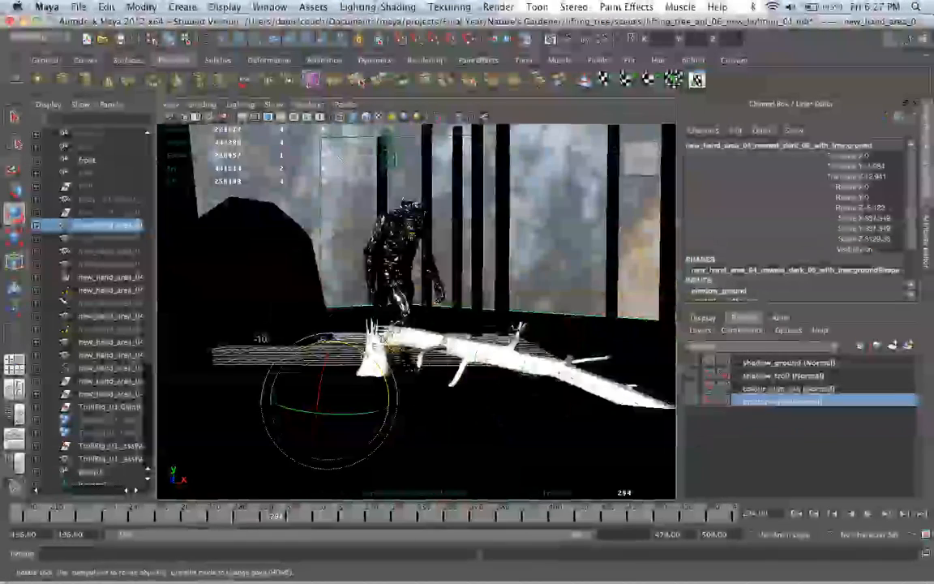
- Raise the tilted ground plane to Translate Y -0.858 to meet the troll's feet and the tree stump at frame 294
{"action": "left_click_drag", "start_coordinate": [416, 341], "coordinate": [416, 308], "text": "alt"}
{"action": "right_click_drag", "start_coordinate": [416, 311], "coordinate": [486, 311], "text": "alt"}
{"action": "left_click_drag", "start_coordinate": [416, 311], "coordinate": [416, 268], "text": "alt"}
{"action": "middle_click_drag", "start_coordinate": [416, 311], "coordinate": [416, 268], "text": "alt"}
{"action": "right_click_drag", "start_coordinate": [416, 267], "coordinate": [454, 268], "text": "alt"}
{"action": "middle_click_drag", "start_coordinate": [416, 311], "coordinate": [353, 337], "text": "alt"}
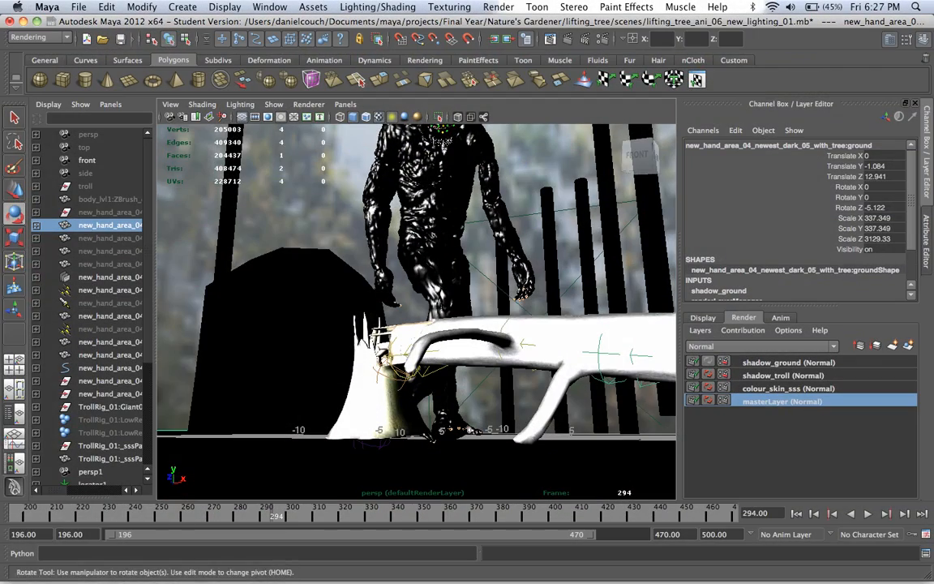
{"action": "left_click_drag", "start_coordinate": [450, 311], "coordinate": [420, 301], "text": "alt"}
{"action": "key", "text": "r"}
{"action": "key", "text": "e"}
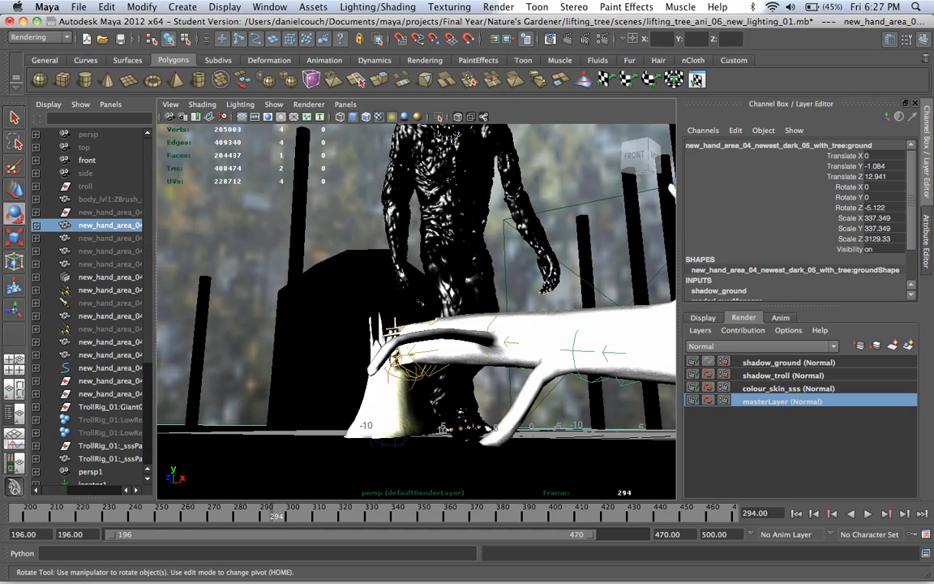
{"action": "left_click_drag", "start_coordinate": [332, 389], "coordinate": [292, 347], "text": "alt"}
{"action": "key", "text": "w"}
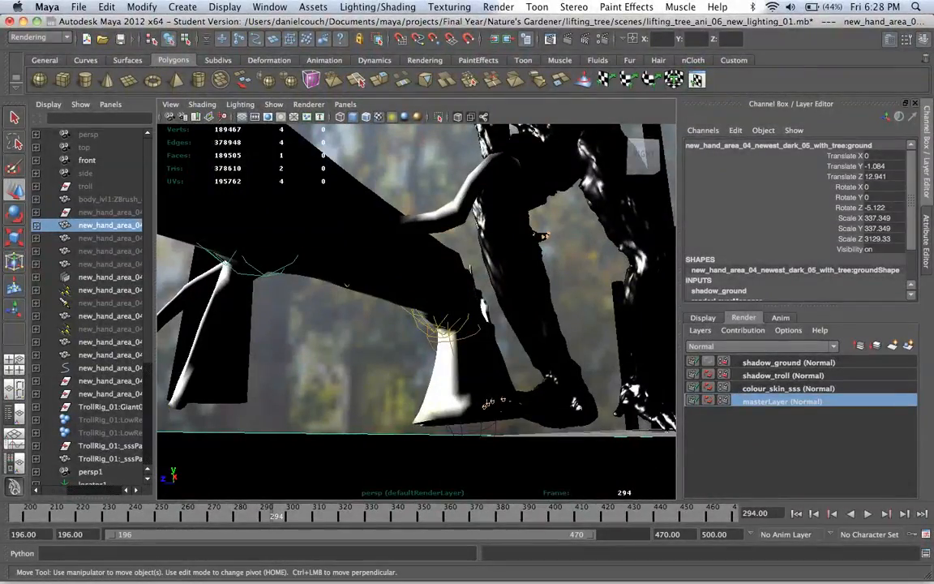
{"action": "scroll", "coordinate": [347, 286], "scroll_direction": "down", "scroll_amount": 5}
{"action": "middle_click_drag", "start_coordinate": [347, 285], "coordinate": [354, 321], "text": "alt"}
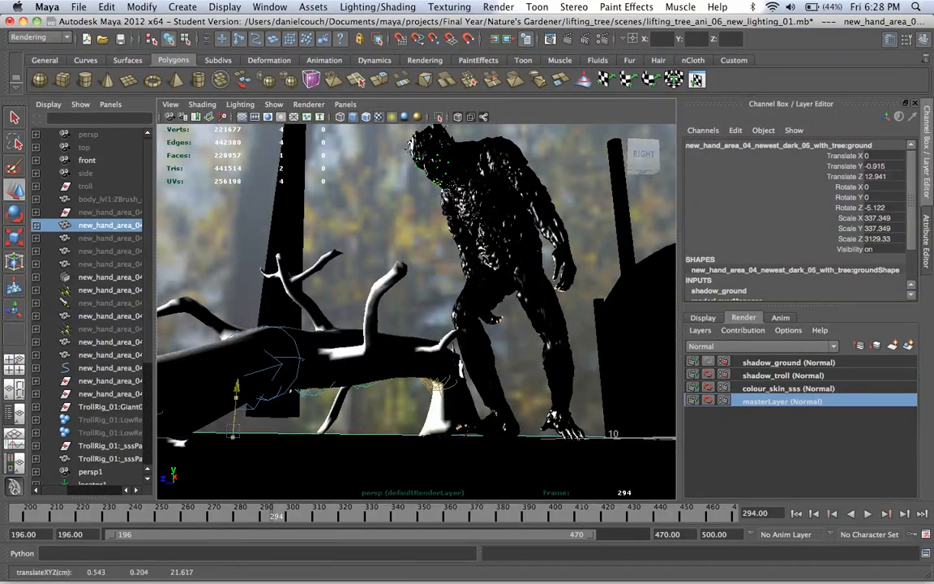
{"action": "left_click_drag", "start_coordinate": [237, 388], "coordinate": [237, 385]}
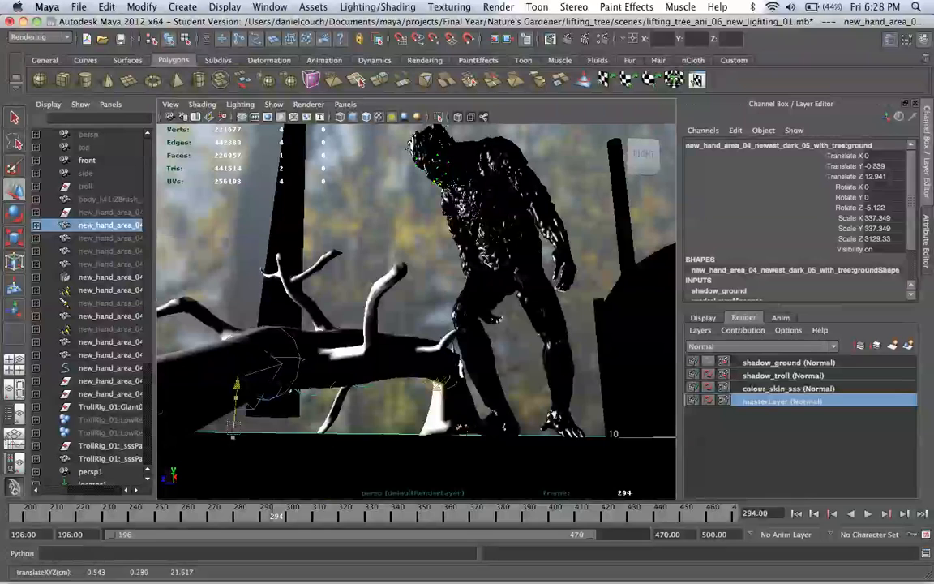
- At frame 313, tilt the ground plane to Rotate X 3.005 and lower it to Translate Y -1.147
{"action": "left_click_drag", "start_coordinate": [276, 513], "coordinate": [326, 512]}
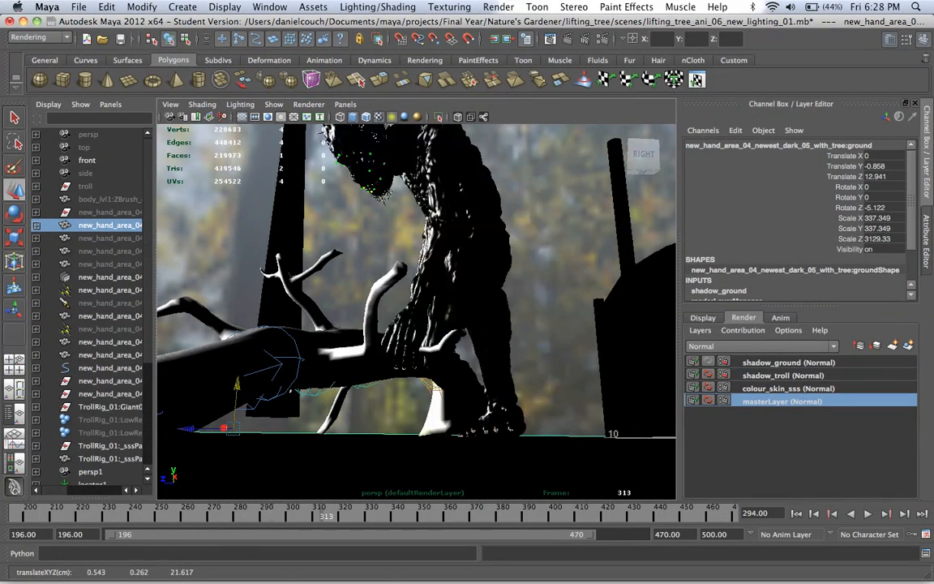
{"action": "left_click_drag", "start_coordinate": [417, 312], "coordinate": [325, 309], "text": "alt"}
{"action": "left_click_drag", "start_coordinate": [320, 436], "coordinate": [330, 459], "text": "alt"}
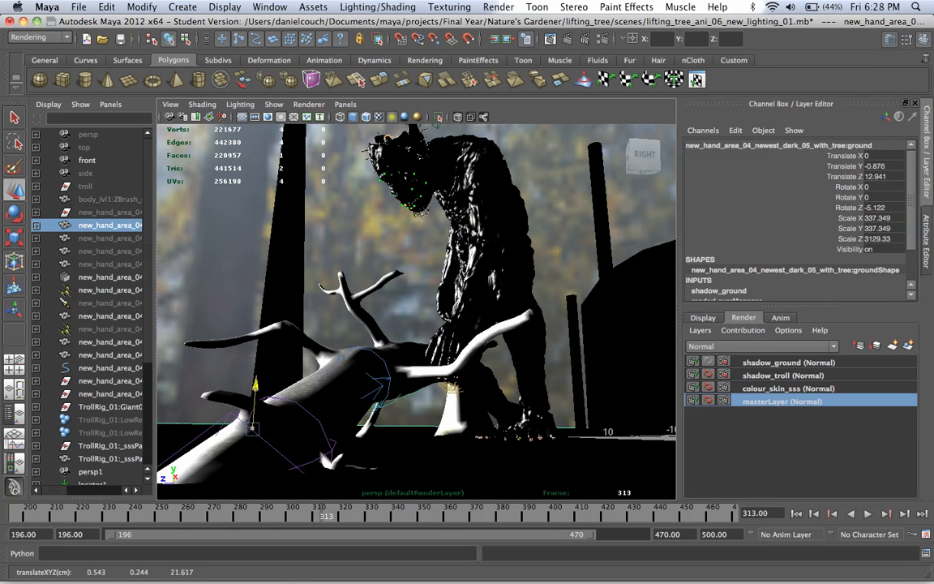
{"action": "key", "text": "e"}
{"action": "left_click_drag", "start_coordinate": [305, 397], "coordinate": [304, 396]}
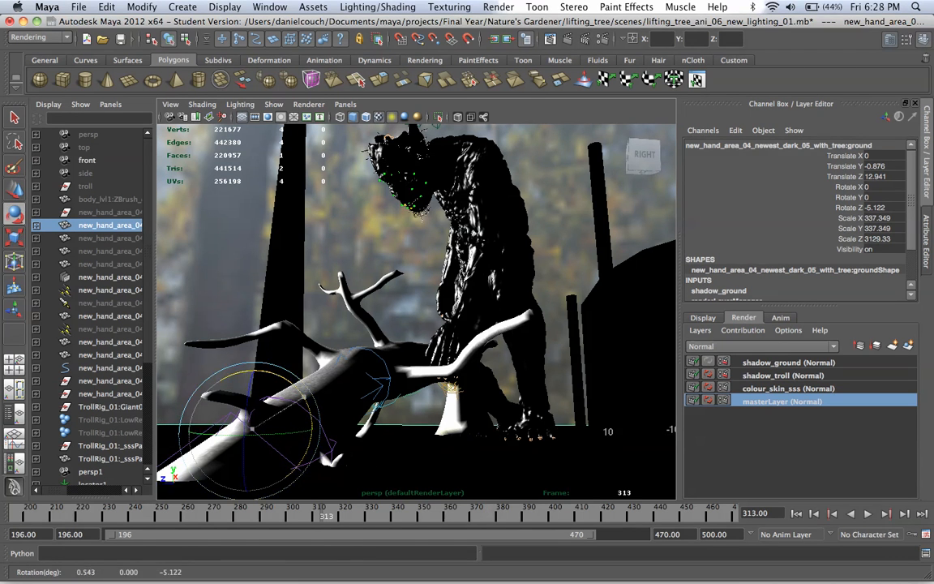
{"action": "key", "text": "w"}
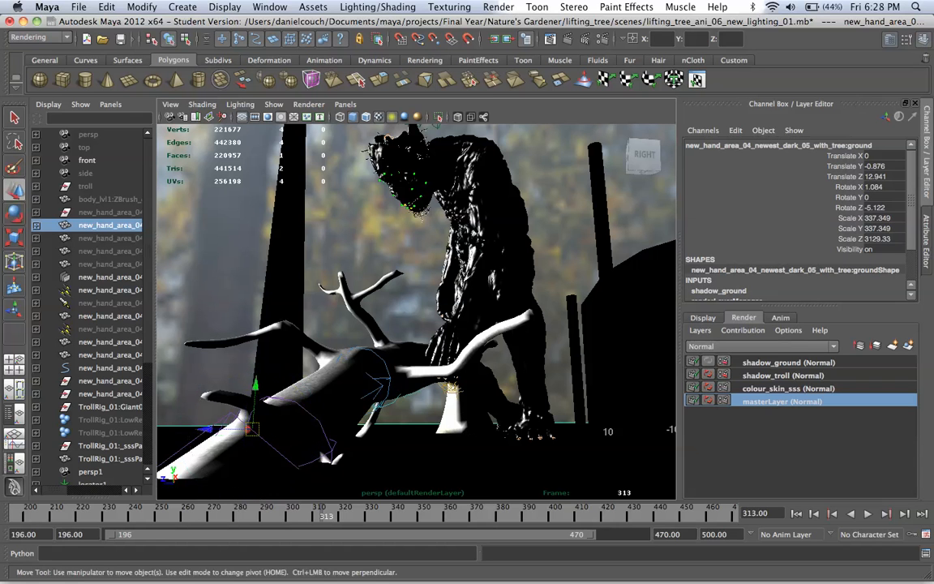
{"action": "left_click_drag", "start_coordinate": [254, 387], "coordinate": [255, 383]}
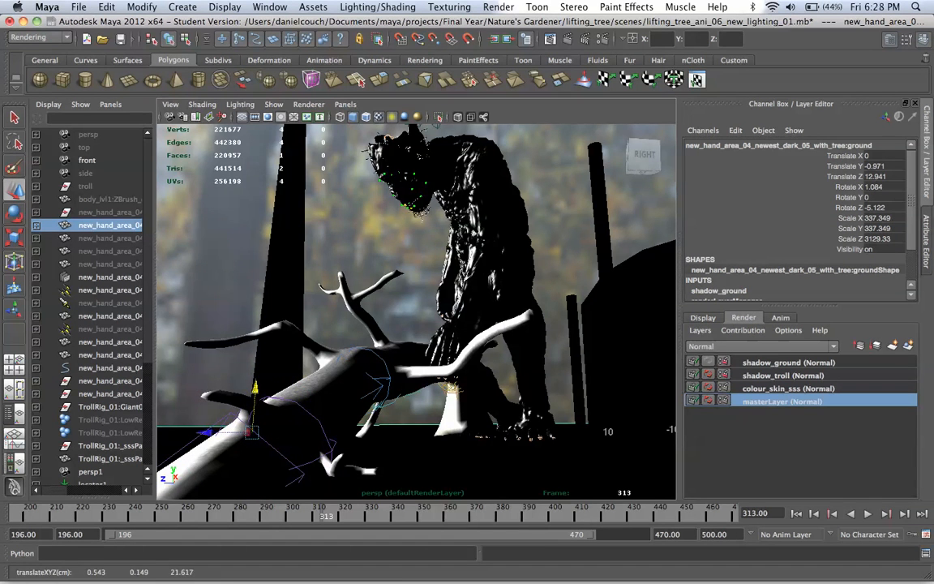
{"action": "left_click_drag", "start_coordinate": [416, 312], "coordinate": [531, 308], "text": "alt"}
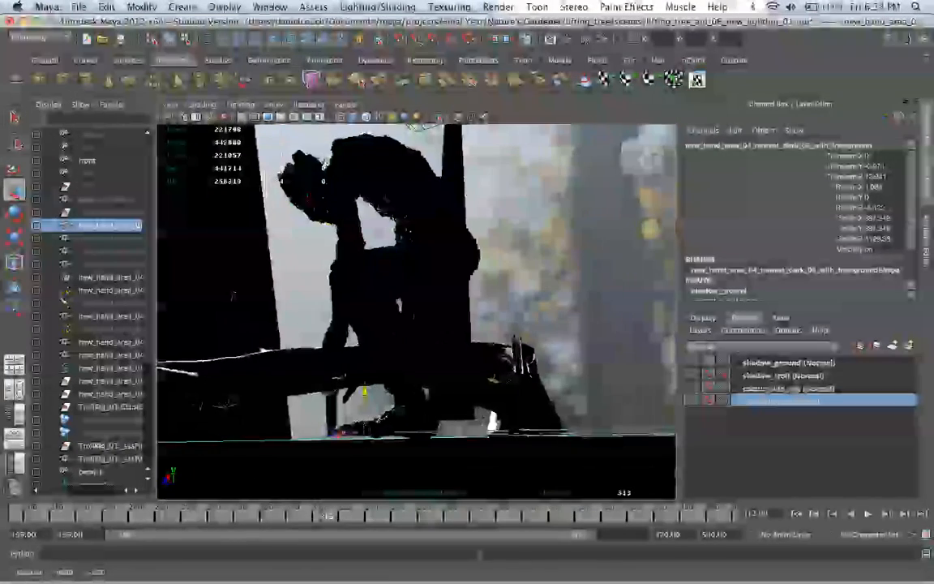
{"action": "key", "text": "e"}
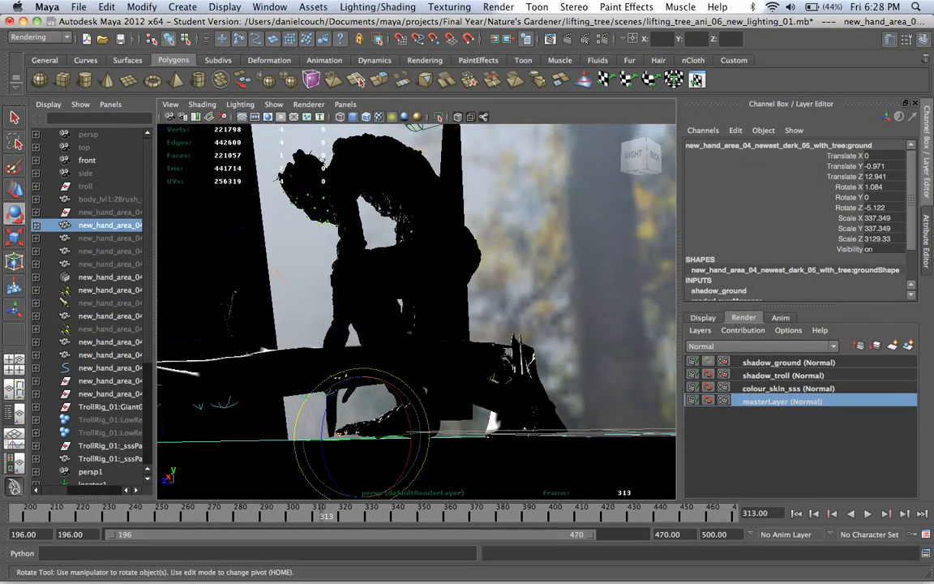
{"action": "left_click_drag", "start_coordinate": [415, 399], "coordinate": [405, 414]}
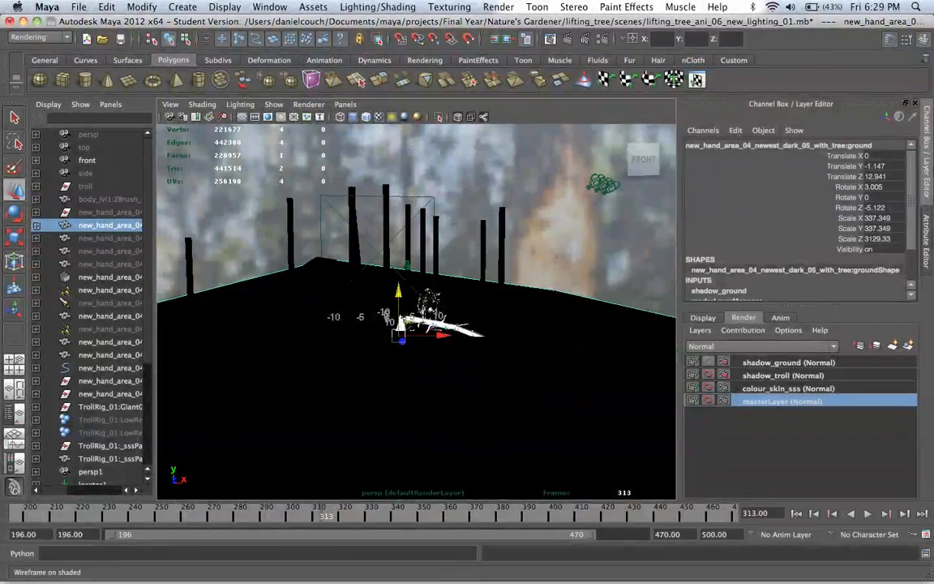
- Look through Camera1 and run through the animation to check the troll and tree against the adjusted ground
{"action": "left_click", "coordinate": [344, 104]}
{"action": "mouse_move", "coordinate": [381, 118]}
{"action": "left_click", "coordinate": [487, 117]}
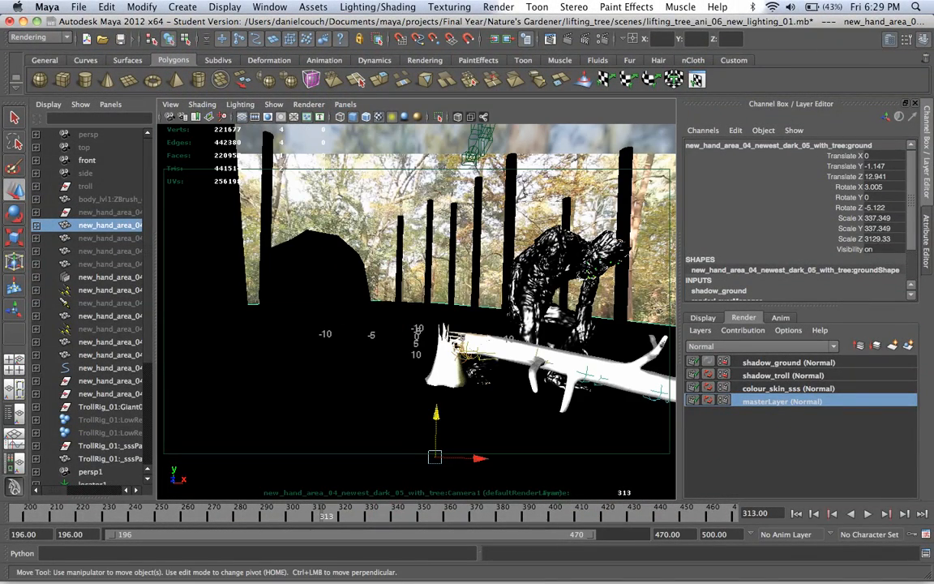
{"action": "key", "text": "alt+v"}
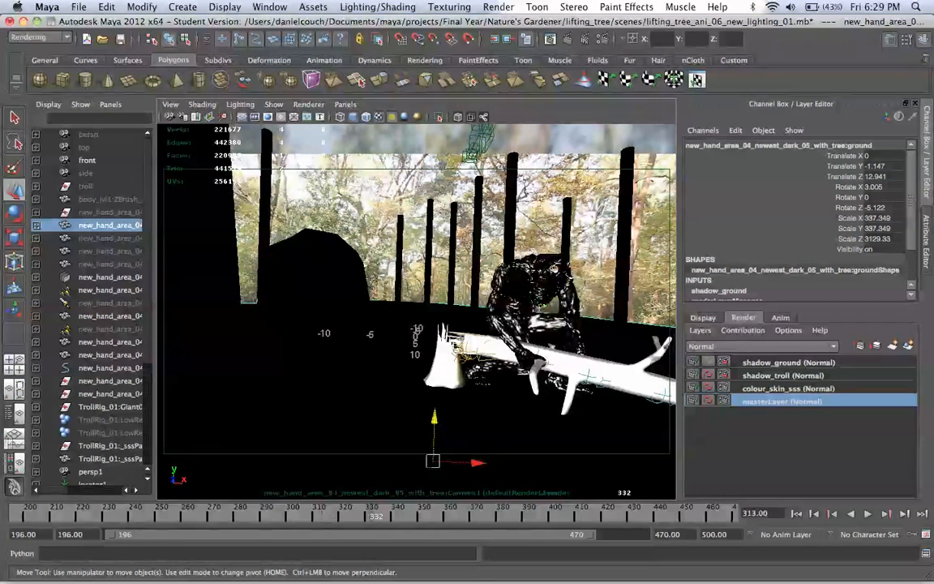
{"action": "key", "text": "alt+v"}
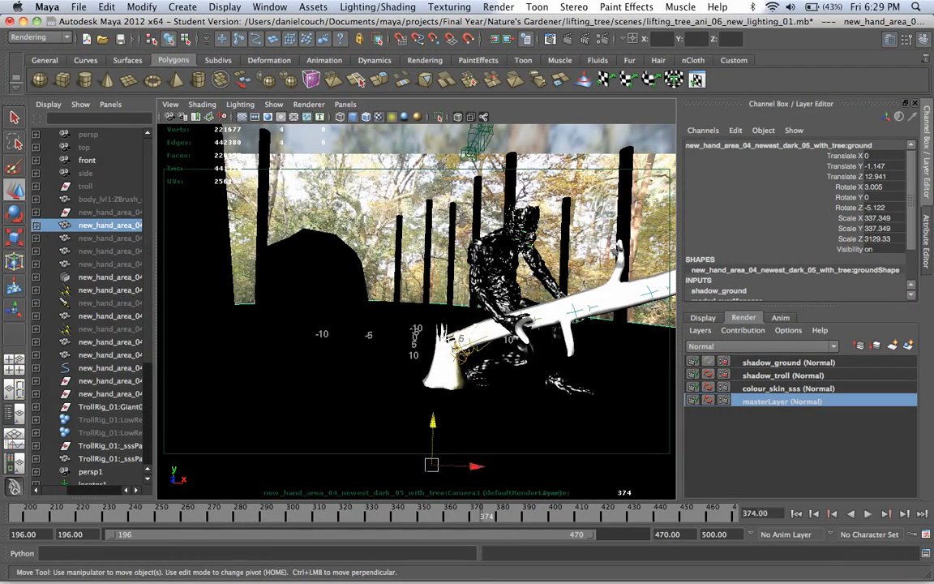
{"action": "left_click", "coordinate": [341, 513]}
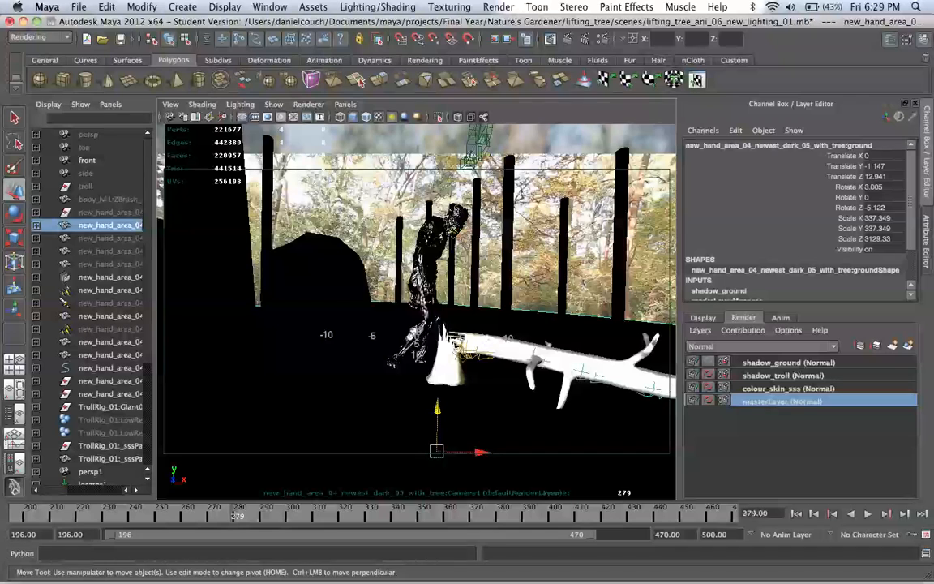
{"action": "left_click_drag", "start_coordinate": [238, 514], "coordinate": [143, 514]}
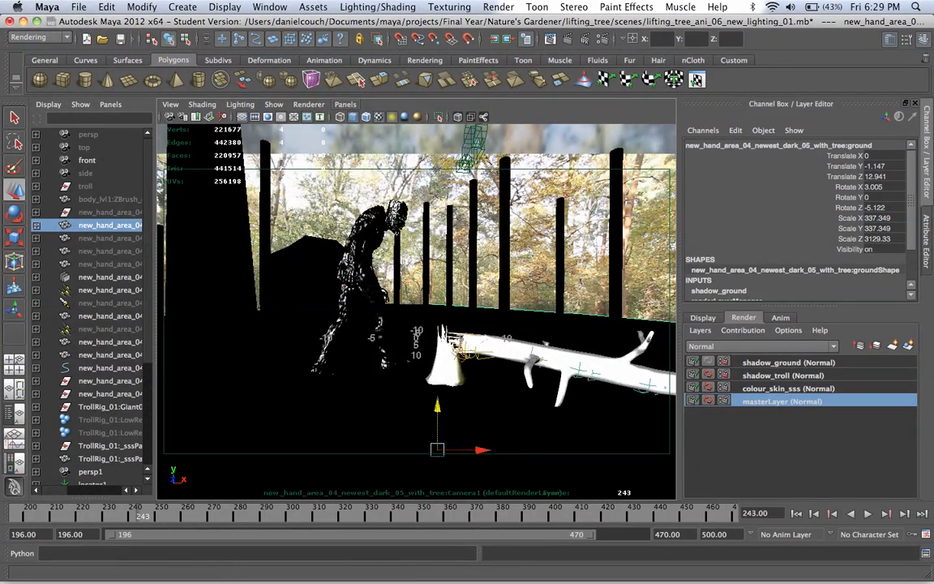
- Look through the persp camera with default viewport lighting and examine the troll's feet and the stump on the ground at frame 243
{"action": "left_click", "coordinate": [344, 104]}
{"action": "mouse_move", "coordinate": [381, 117]}
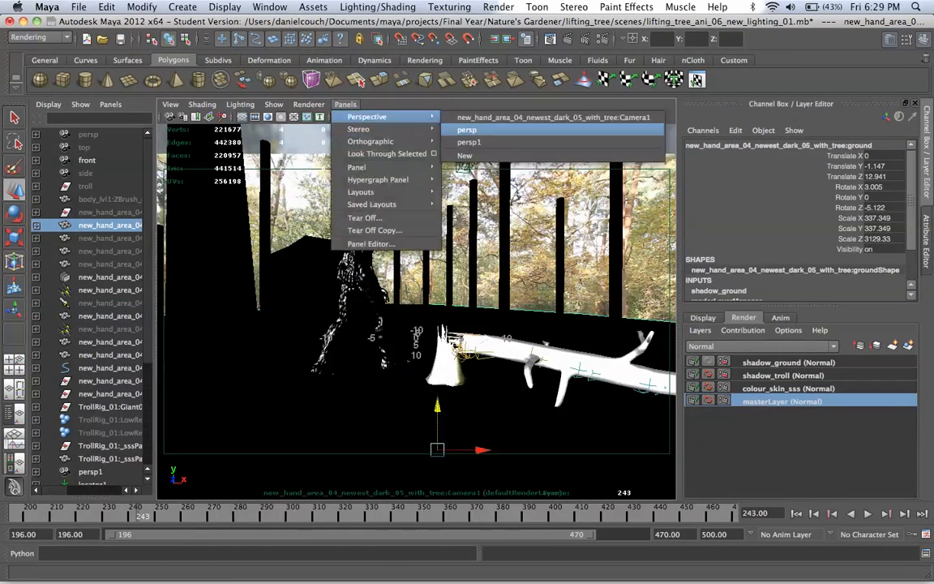
{"action": "left_click", "coordinate": [467, 130]}
{"action": "scroll", "coordinate": [416, 311], "scroll_direction": "up", "scroll_amount": 10}
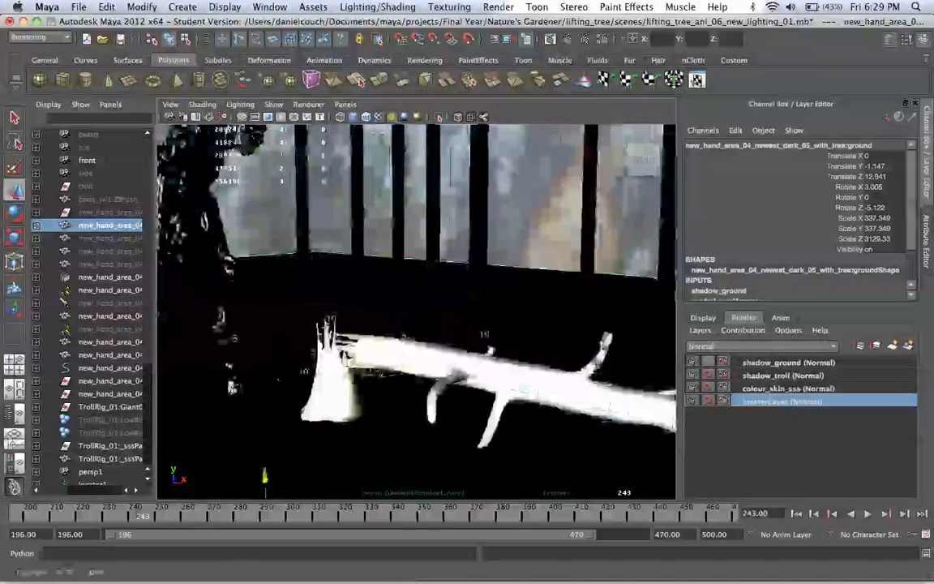
{"action": "left_click_drag", "start_coordinate": [381, 438], "coordinate": [428, 400], "text": "alt"}
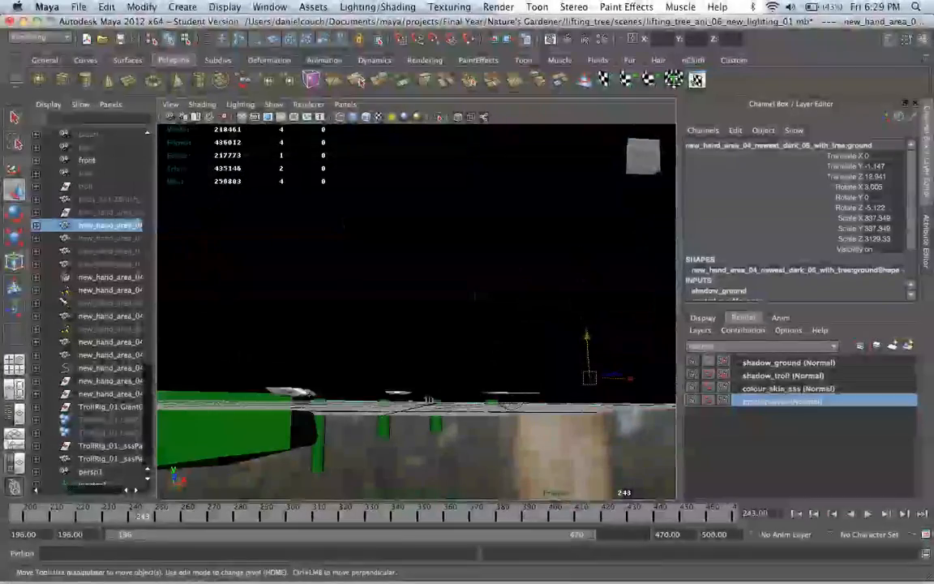
{"action": "middle_click_drag", "start_coordinate": [475, 295], "coordinate": [489, 347], "text": "alt"}
{"action": "left_click_drag", "start_coordinate": [485, 237], "coordinate": [450, 362], "text": "alt"}
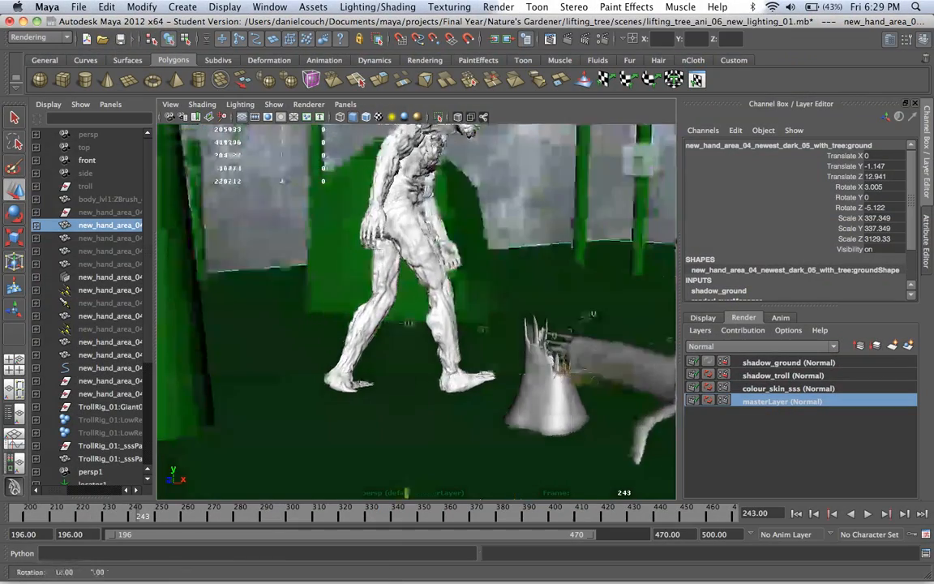
{"action": "right_click_drag", "start_coordinate": [451, 361], "coordinate": [390, 361], "text": "alt"}
{"action": "left_click_drag", "start_coordinate": [616, 341], "coordinate": [474, 355], "text": "alt"}
- At frame 255, lower the ground plane to Translate Y -1.256 beneath the troll's feet
{"action": "left_click", "coordinate": [42, 514]}
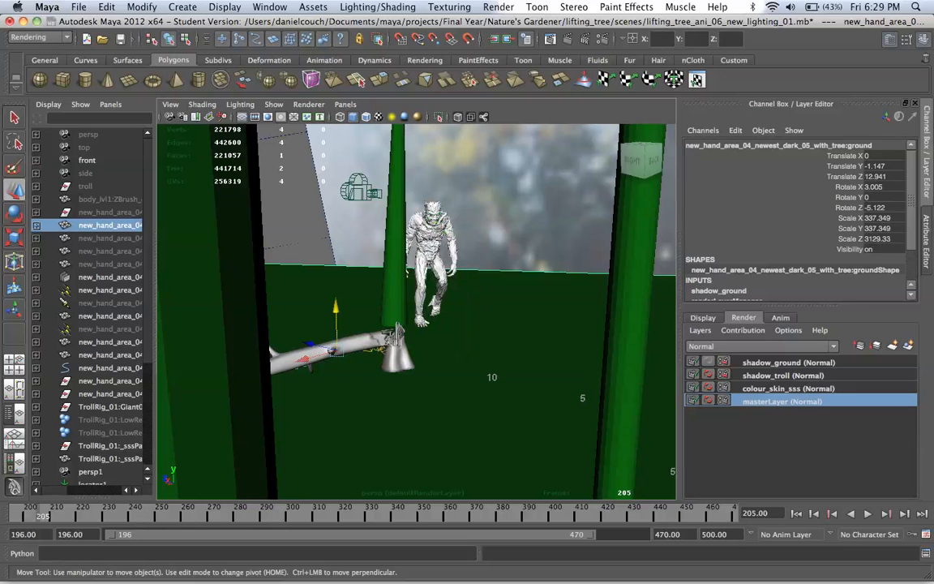
{"action": "left_click_drag", "start_coordinate": [44, 516], "coordinate": [175, 516]}
{"action": "scroll", "coordinate": [416, 312], "scroll_direction": "up", "scroll_amount": 8}
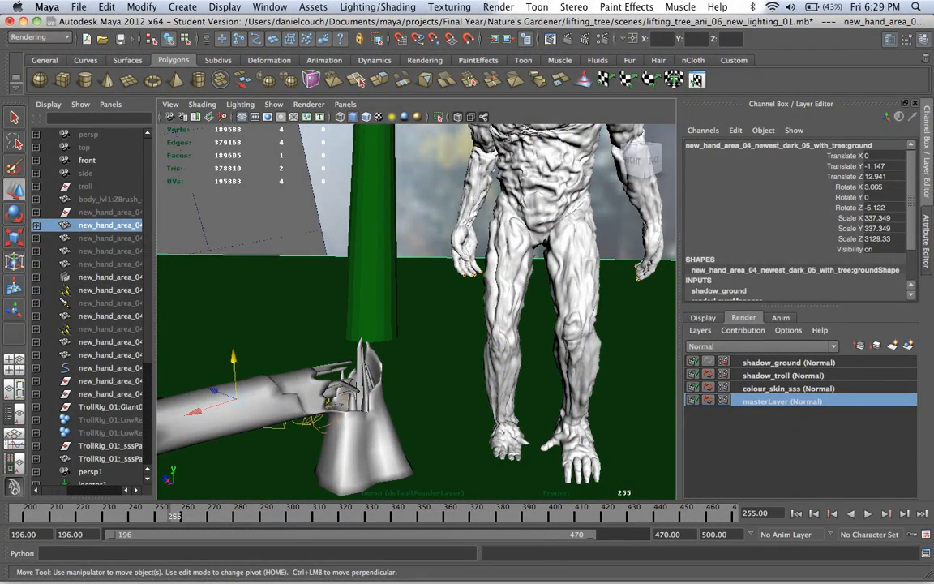
{"action": "left_click_drag", "start_coordinate": [233, 356], "coordinate": [233, 361]}
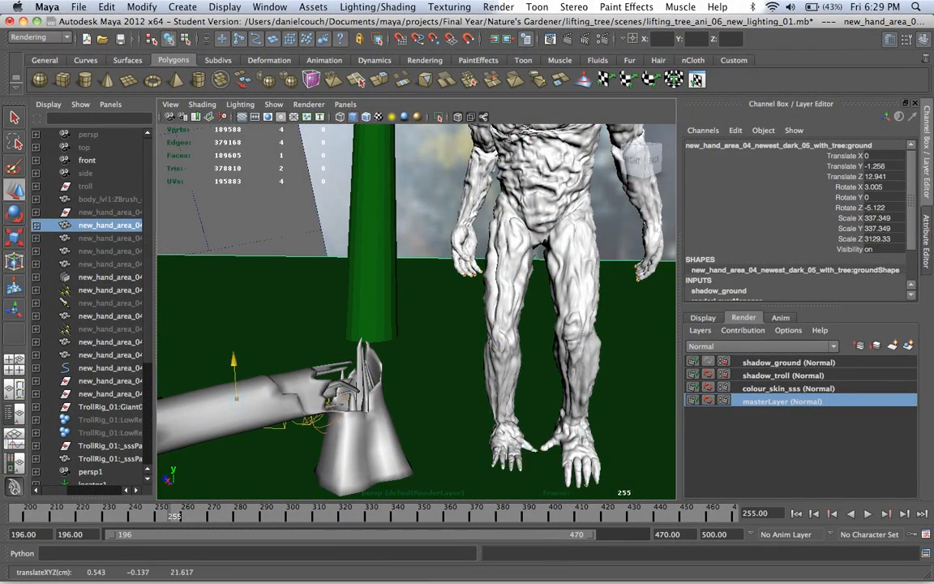
- Examine the contact of the crouching troll's feet and the stump with the ground at frame 318
{"action": "left_click_drag", "start_coordinate": [416, 324], "coordinate": [616, 326], "text": "alt"}
{"action": "left_click", "coordinate": [339, 514]}
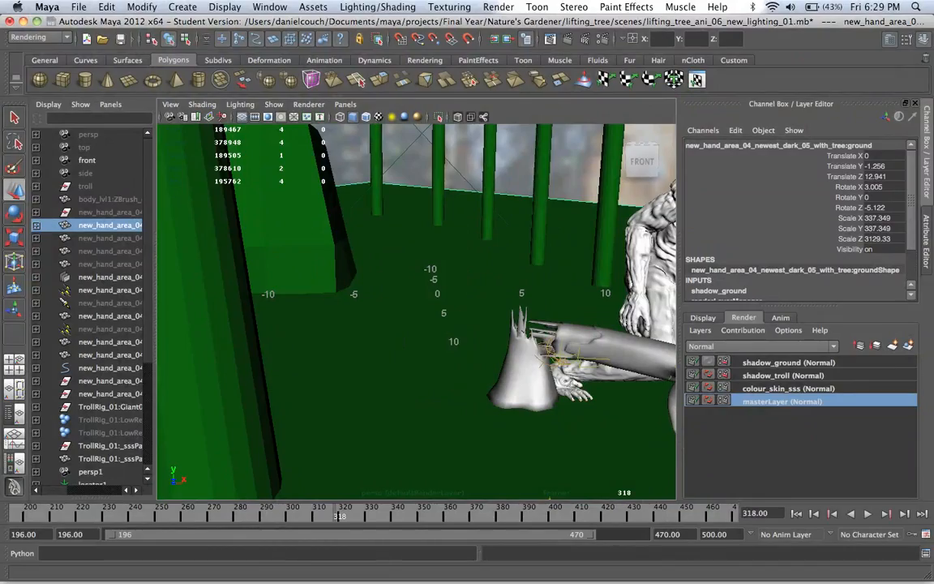
{"action": "middle_click_drag", "start_coordinate": [519, 340], "coordinate": [340, 312], "text": "alt"}
{"action": "left_click_drag", "start_coordinate": [414, 324], "coordinate": [438, 300], "text": "alt"}
{"action": "middle_click_drag", "start_coordinate": [438, 325], "coordinate": [438, 294], "text": "alt"}
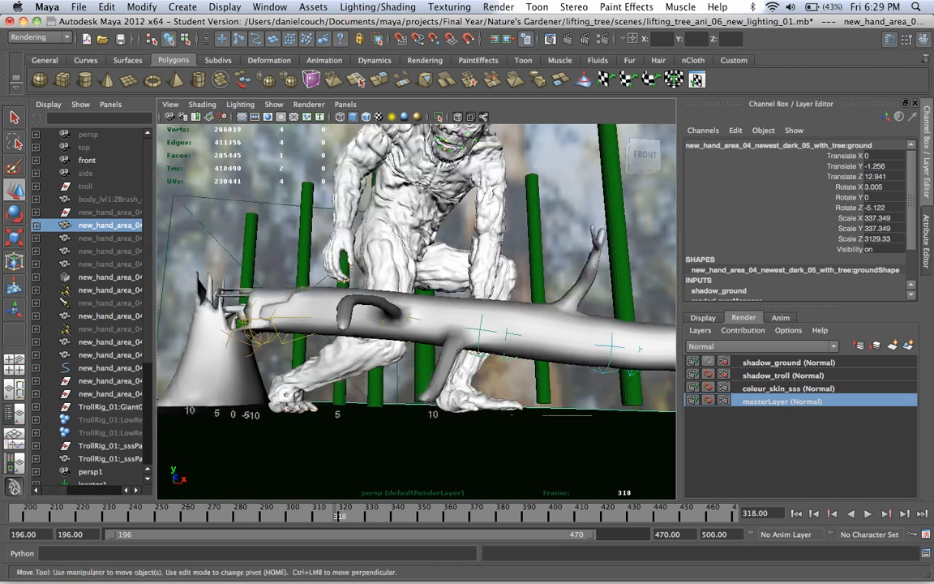
{"action": "scroll", "coordinate": [416, 311], "scroll_direction": "down", "scroll_amount": 3}
- Review the ground plane's transform values, shape, inputs and outputs
{"action": "key", "text": "ctrl+a"}
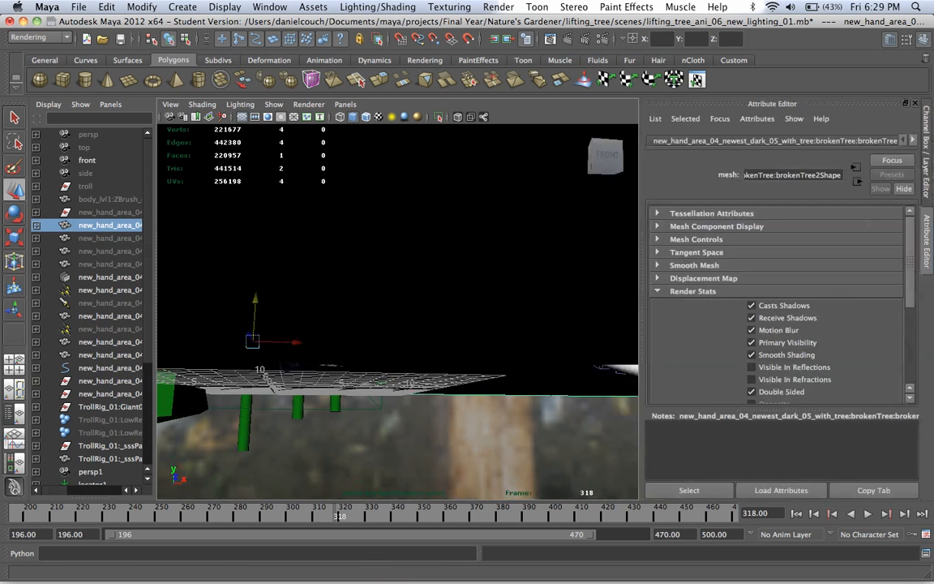
{"action": "key", "text": "ctrl+a"}
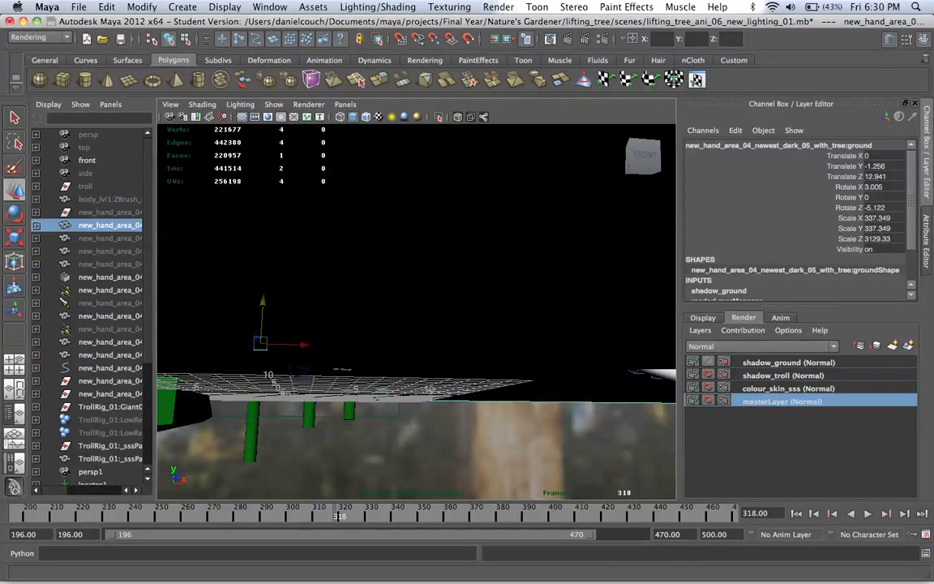
{"action": "scroll", "coordinate": [795, 210], "scroll_direction": "down", "scroll_amount": 2}
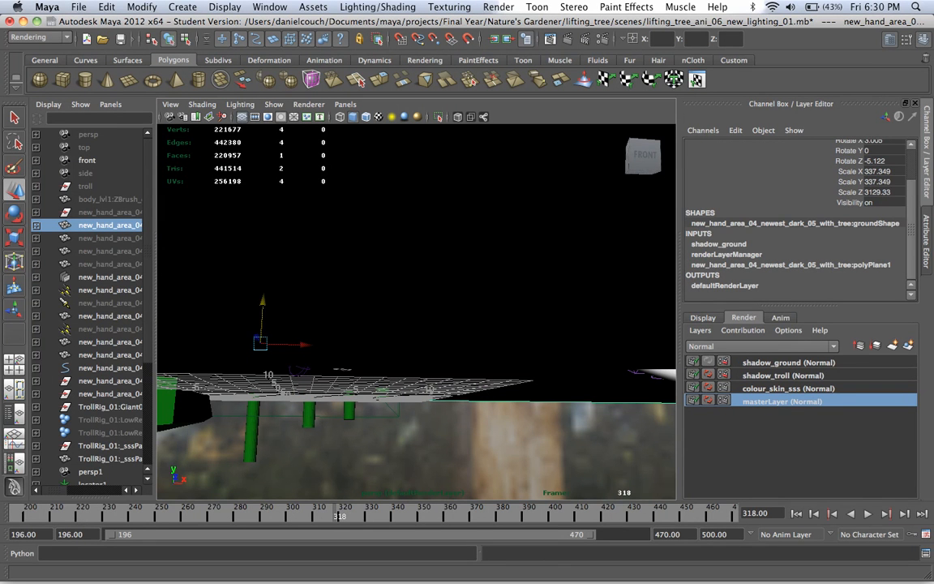
{"action": "scroll", "coordinate": [799, 211], "scroll_direction": "up", "scroll_amount": 3}
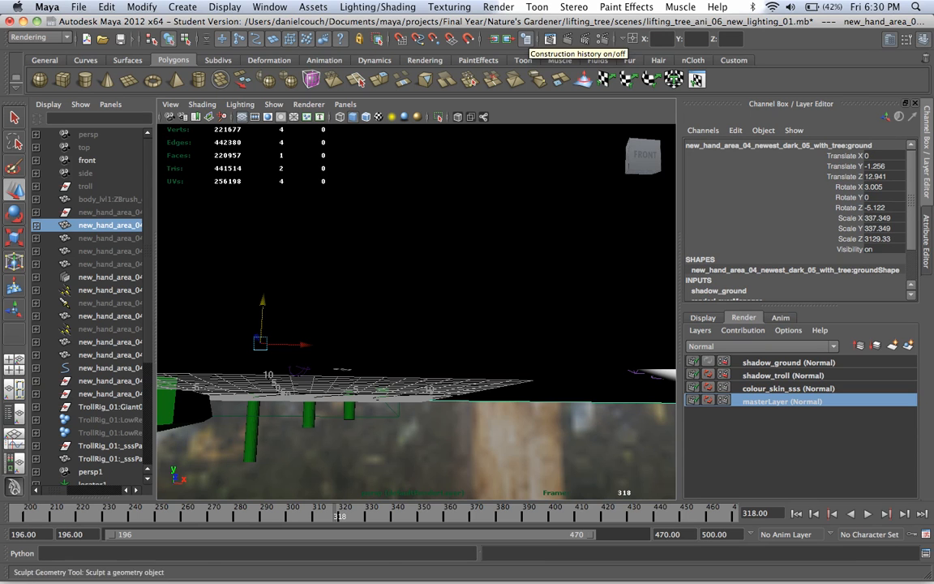
{"action": "scroll", "coordinate": [799, 211], "scroll_direction": "down", "scroll_amount": 2}
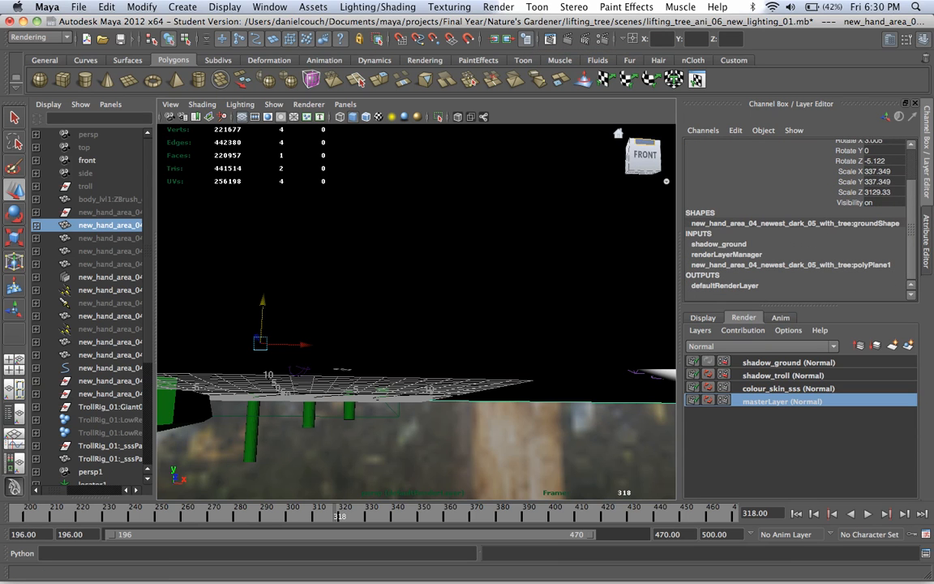
{"action": "scroll", "coordinate": [799, 210], "scroll_direction": "up", "scroll_amount": 2}
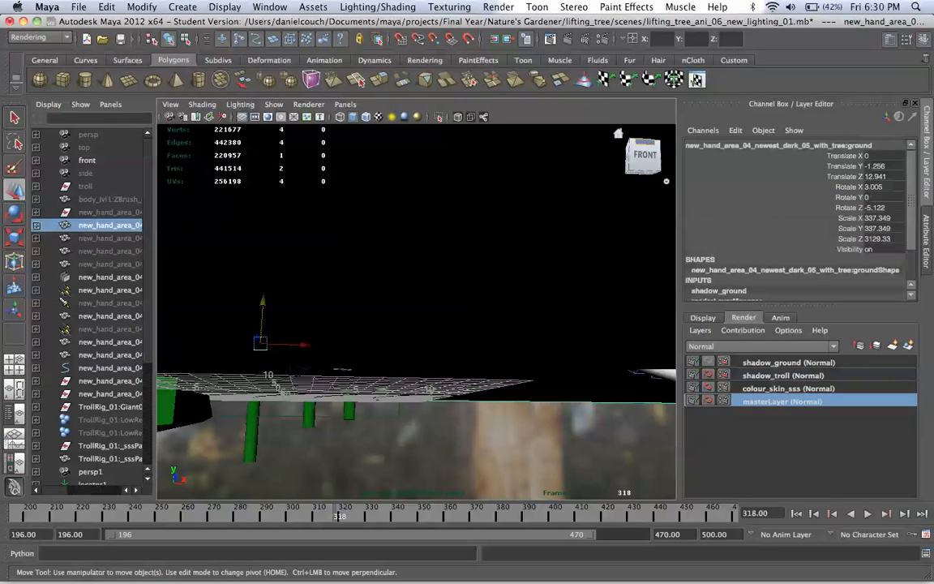
{"action": "scroll", "coordinate": [798, 210], "scroll_direction": "down", "scroll_amount": 2}
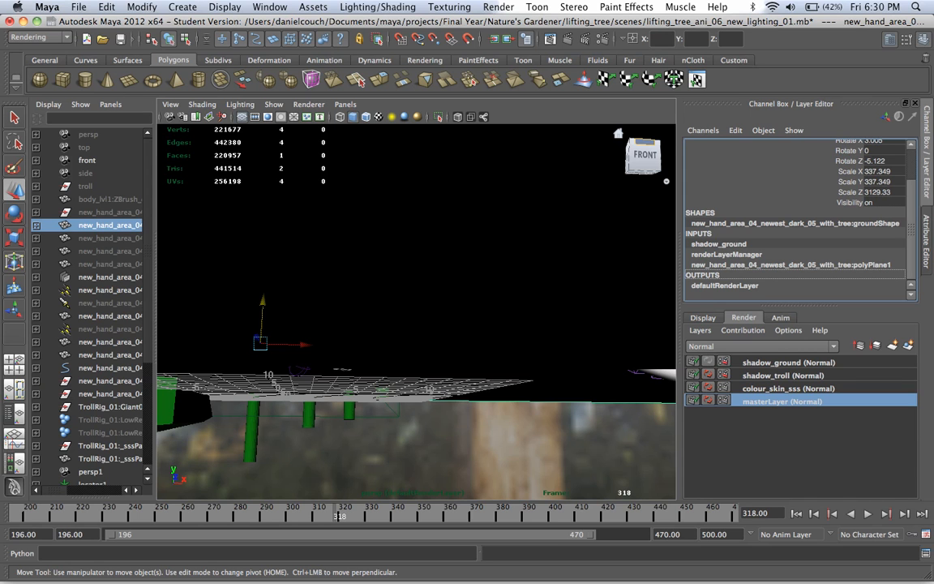
{"action": "scroll", "coordinate": [799, 218], "scroll_direction": "up", "scroll_amount": 3}
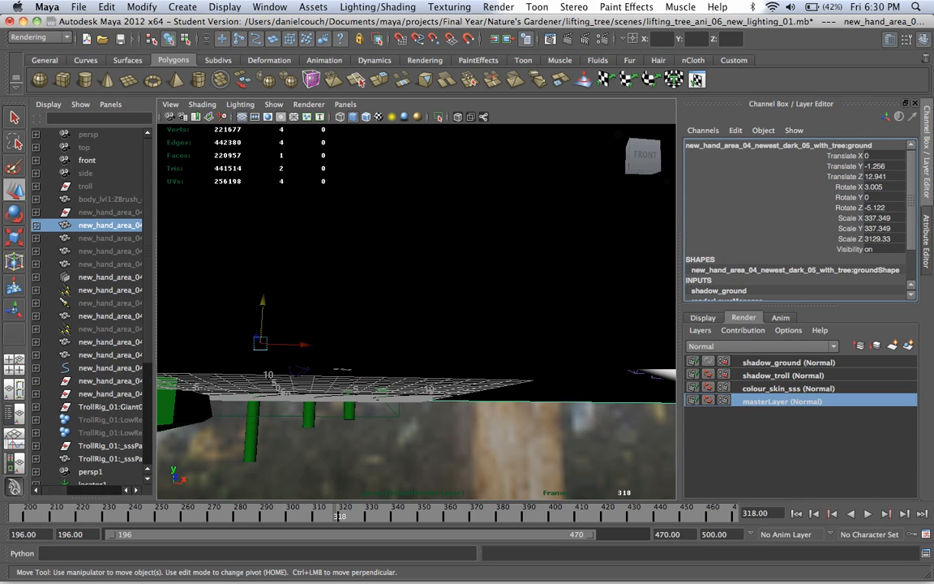
- Examine the ground plane from above with the trees, troll and fallen trunk at frame 318
{"action": "scroll", "coordinate": [349, 305], "scroll_direction": "down", "scroll_amount": 8}
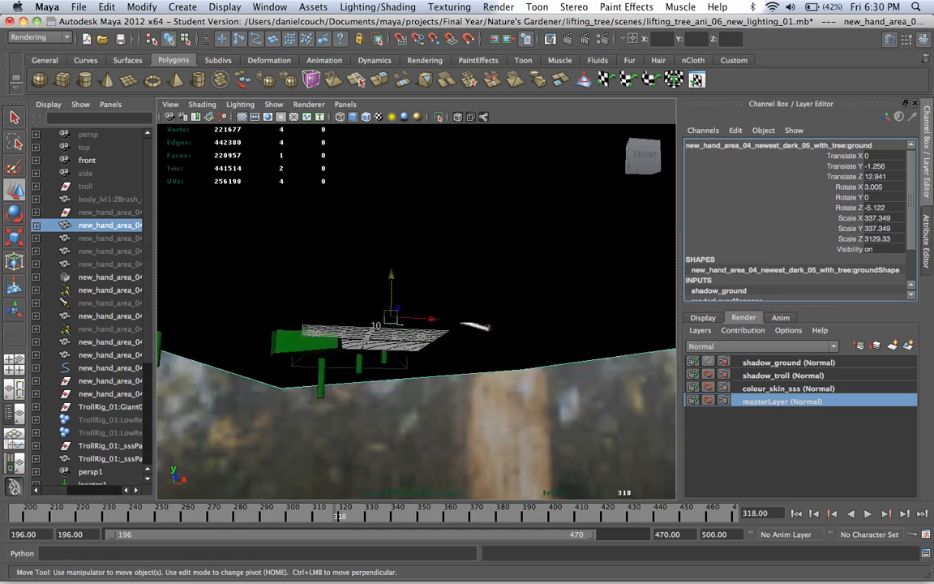
{"action": "left_click_drag", "start_coordinate": [349, 304], "coordinate": [418, 341], "text": "alt"}
{"action": "scroll", "coordinate": [296, 300], "scroll_direction": "up", "scroll_amount": 3}
{"action": "scroll", "coordinate": [340, 324], "scroll_direction": "up", "scroll_amount": 4}
{"action": "scroll", "coordinate": [404, 315], "scroll_direction": "down", "scroll_amount": 5}
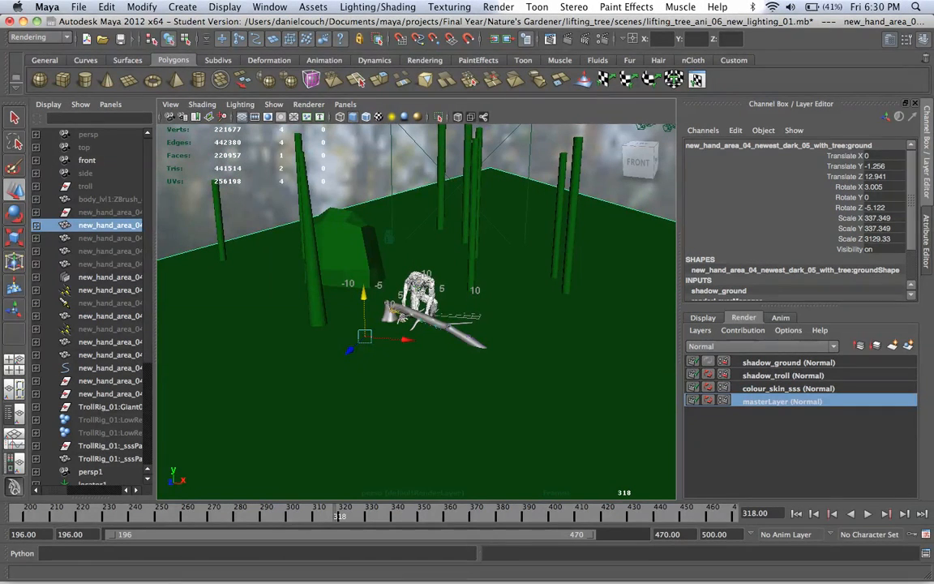
- Look through Camera1 and play back the lifting animation against the forest backdrop
{"action": "left_click", "coordinate": [344, 104]}
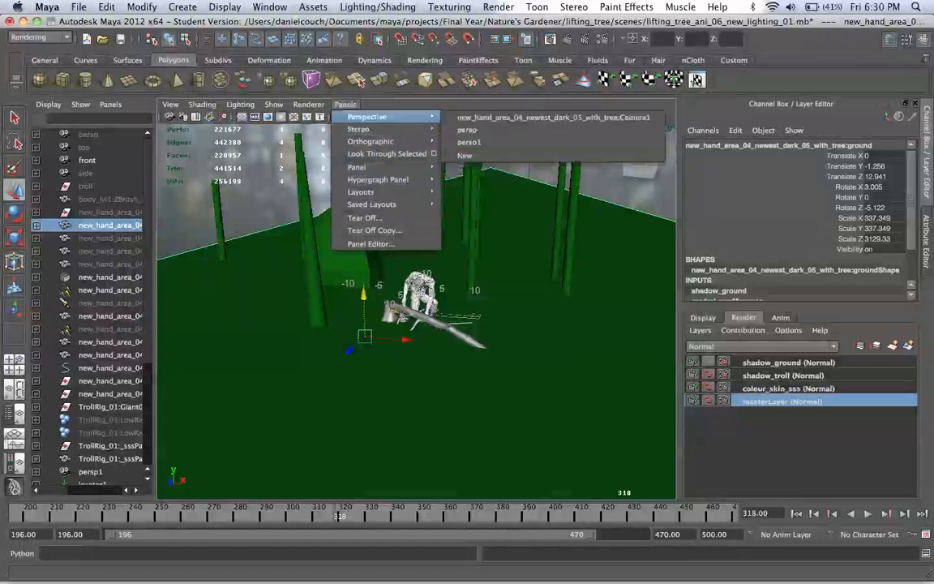
{"action": "left_click", "coordinate": [537, 116]}
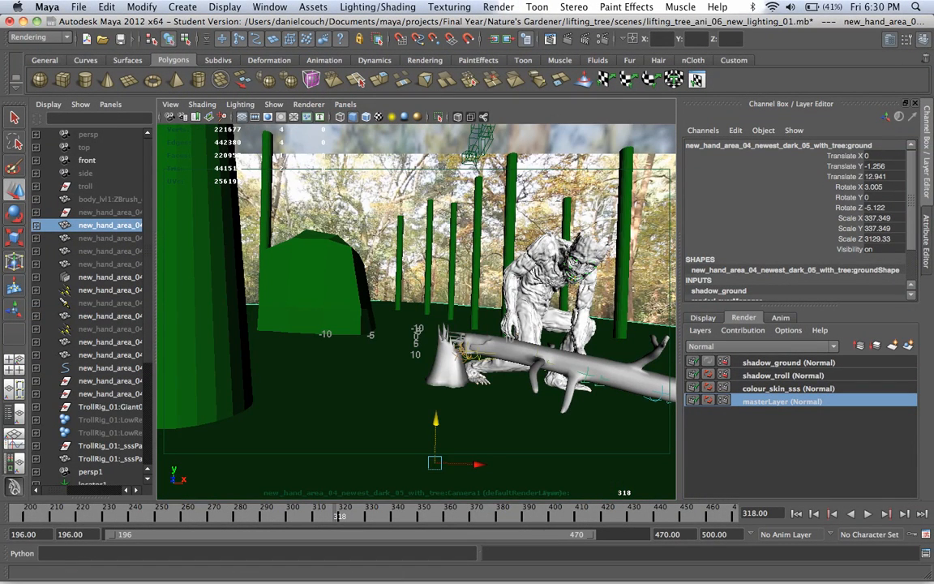
{"action": "key", "text": "alt+v"}
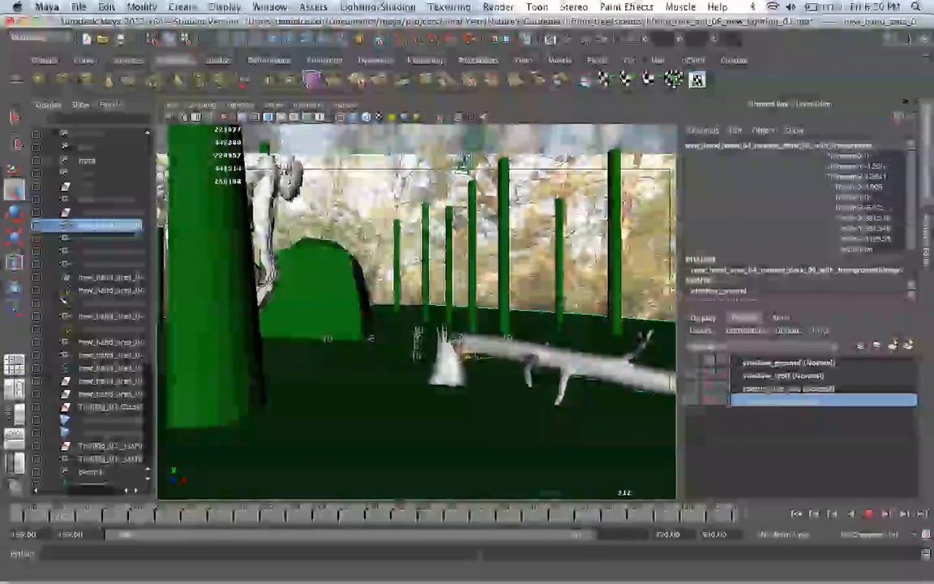
{"action": "key", "text": "alt+v"}
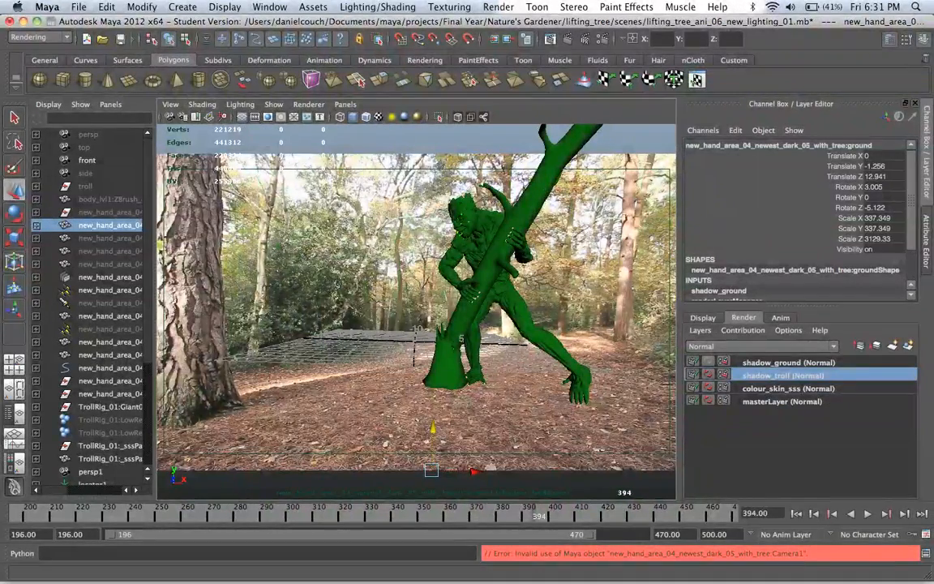
- Activate the shadow_ground render layer and select the troll's Giant01_Character_Grp01 and _sssPasses:troll groups
{"action": "left_click", "coordinate": [788, 362]}
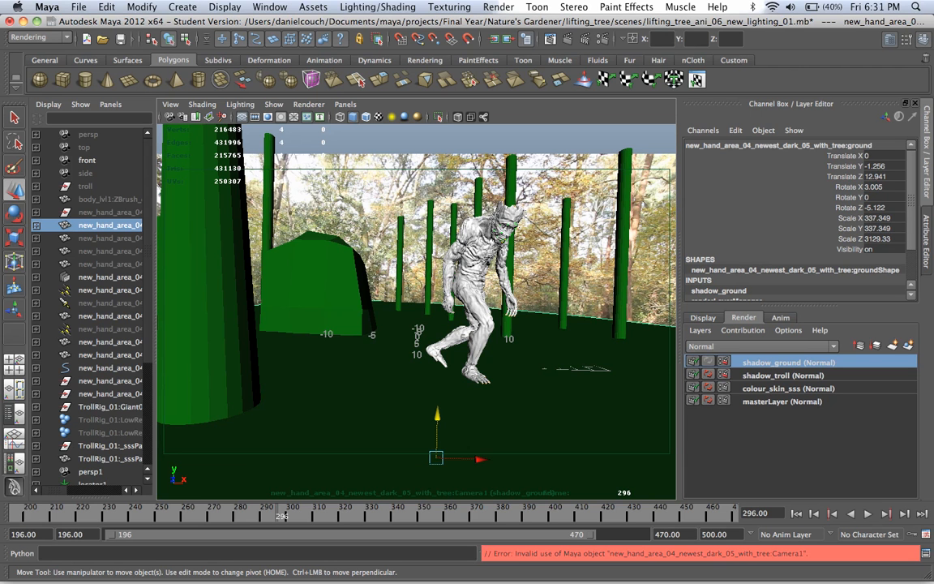
{"action": "left_click", "coordinate": [111, 406]}
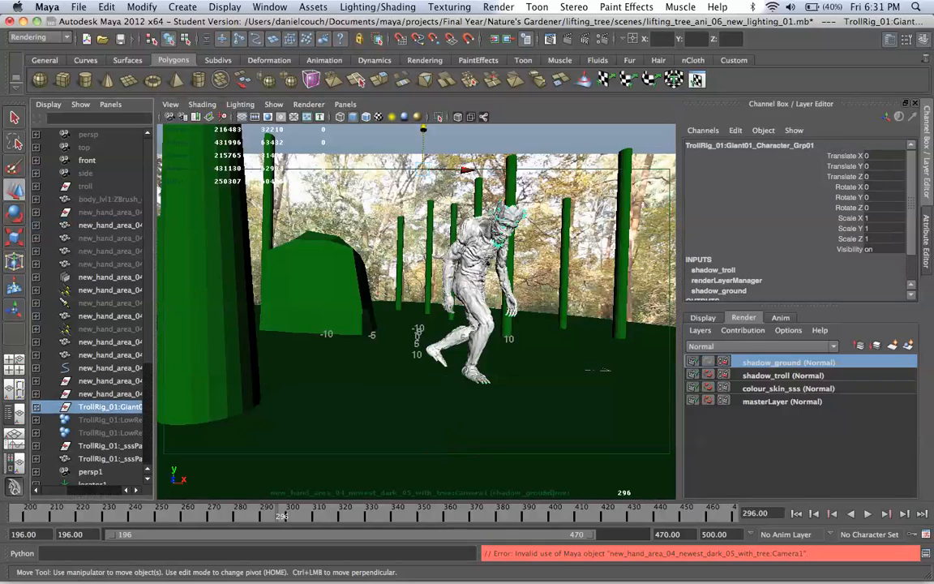
{"action": "left_click", "coordinate": [110, 445], "text": "super"}
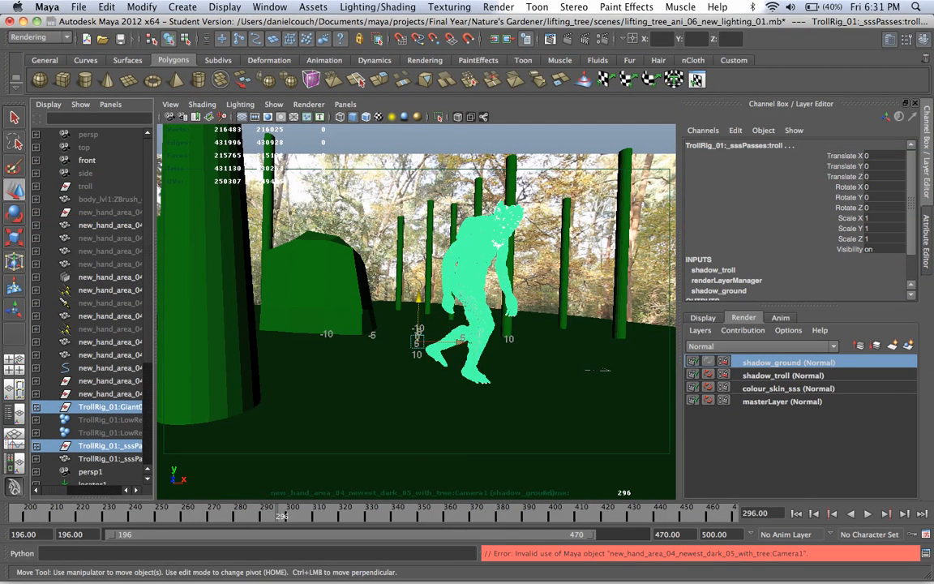
{"action": "right_click_drag", "start_coordinate": [483, 245], "coordinate": [478, 451]}
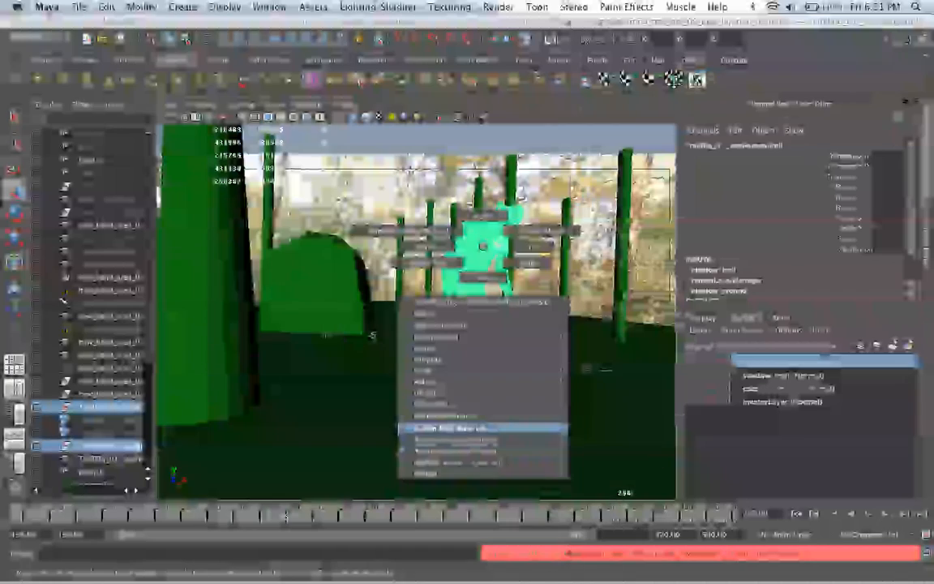
{"action": "right_click_drag", "start_coordinate": [479, 427], "coordinate": [483, 246]}
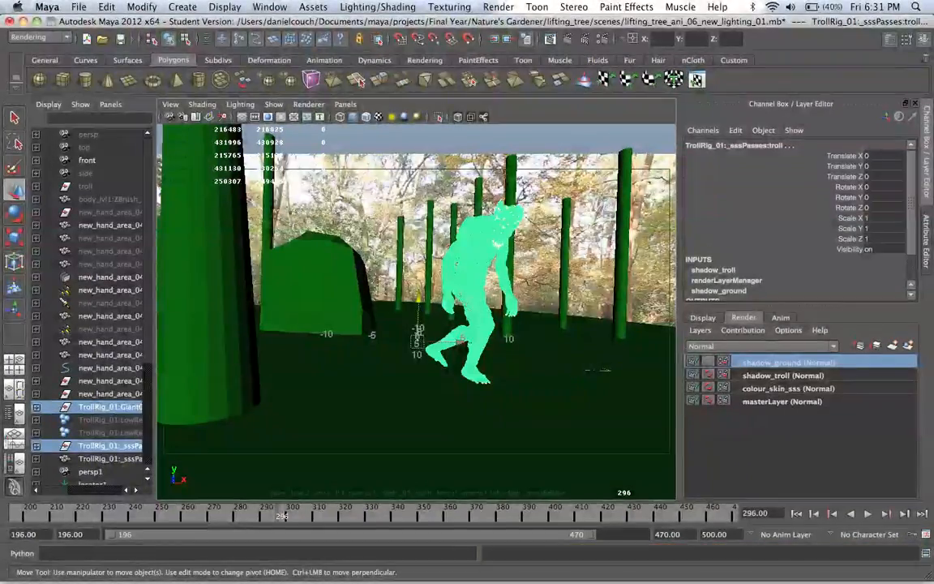
- Assign the existing useBackground1 material to the ground plane and the trees mesh in the shadow_ground layer
{"action": "left_click", "coordinate": [109, 225]}
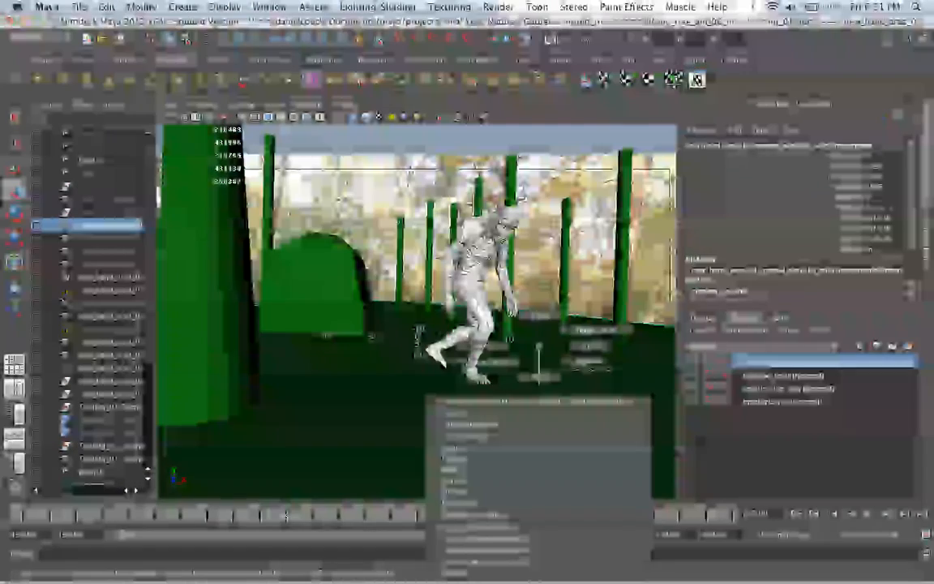
{"action": "right_click_drag", "start_coordinate": [539, 346], "coordinate": [649, 558]}
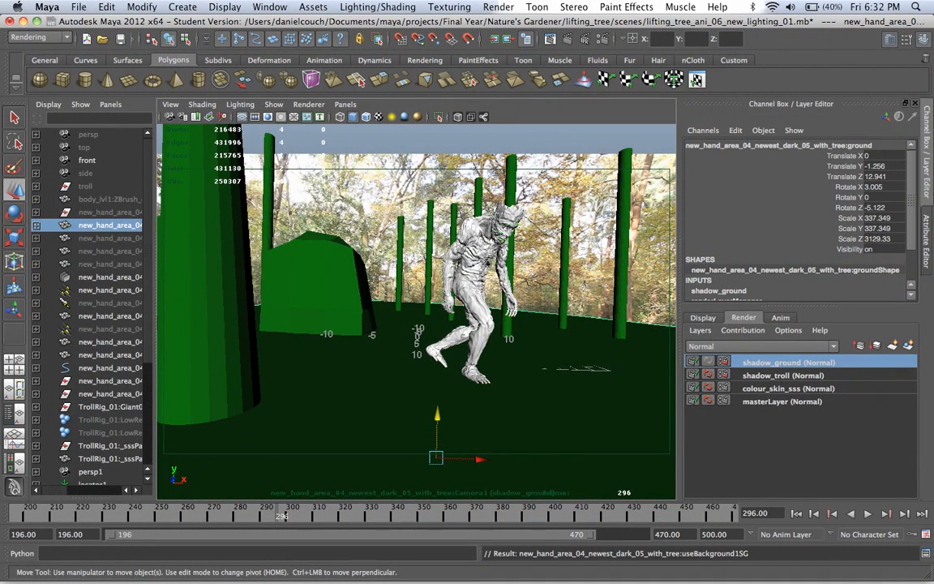
{"action": "left_click", "coordinate": [229, 302]}
{"action": "right_click", "coordinate": [230, 303]}
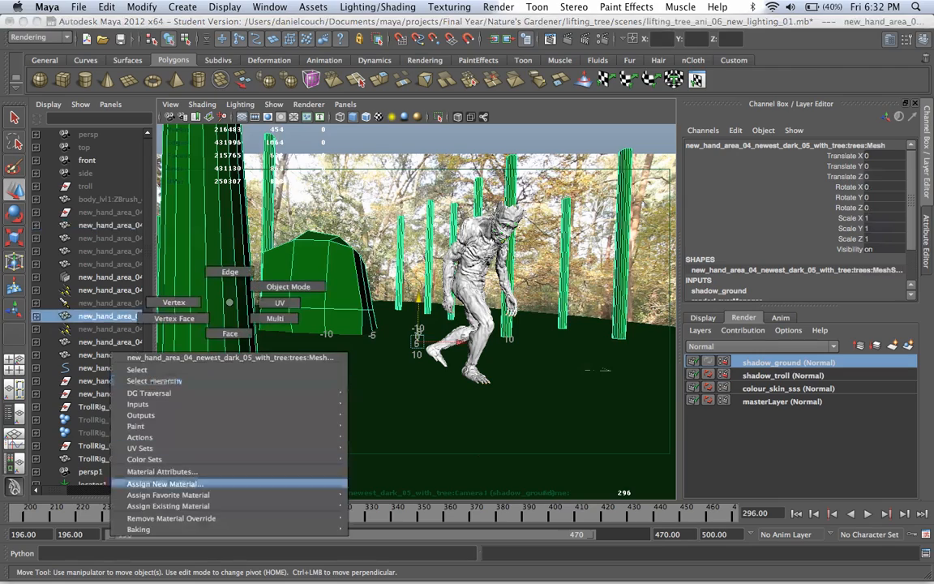
{"action": "right_click_drag", "start_coordinate": [229, 483], "coordinate": [486, 539]}
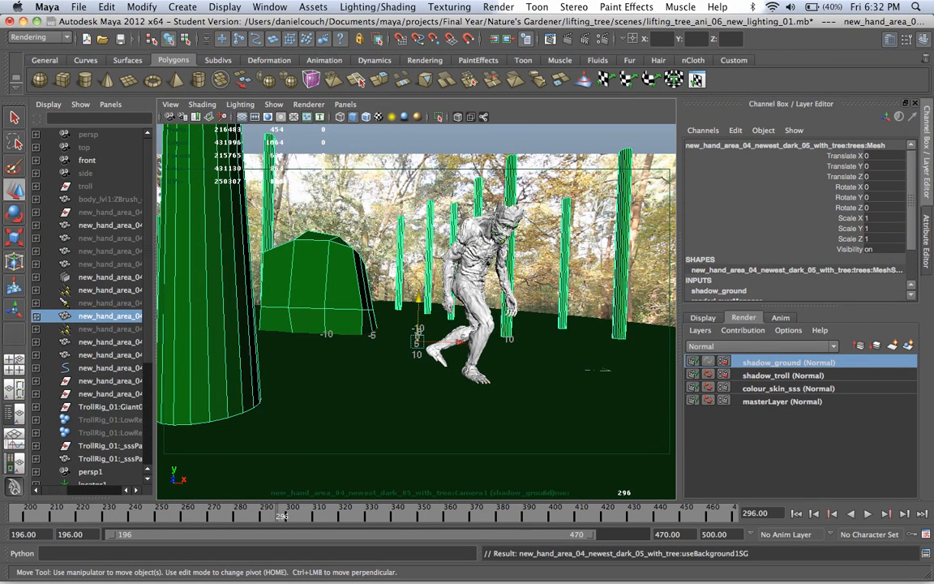
- Select the troll's Giant01_Character_Grp01 group and display its mental ray flags
{"action": "left_click", "coordinate": [475, 375]}
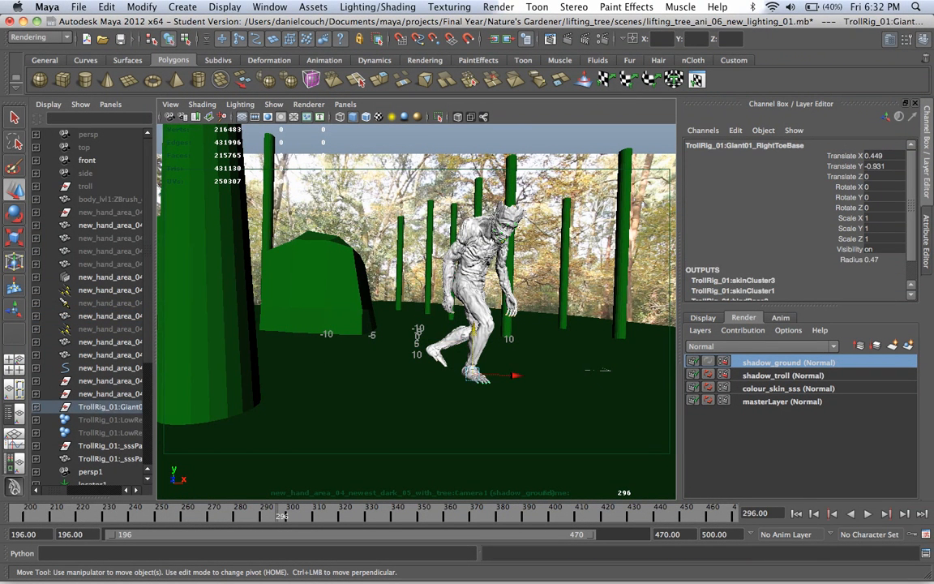
{"action": "left_click", "coordinate": [110, 406]}
{"action": "left_click", "coordinate": [110, 380], "text": "super"}
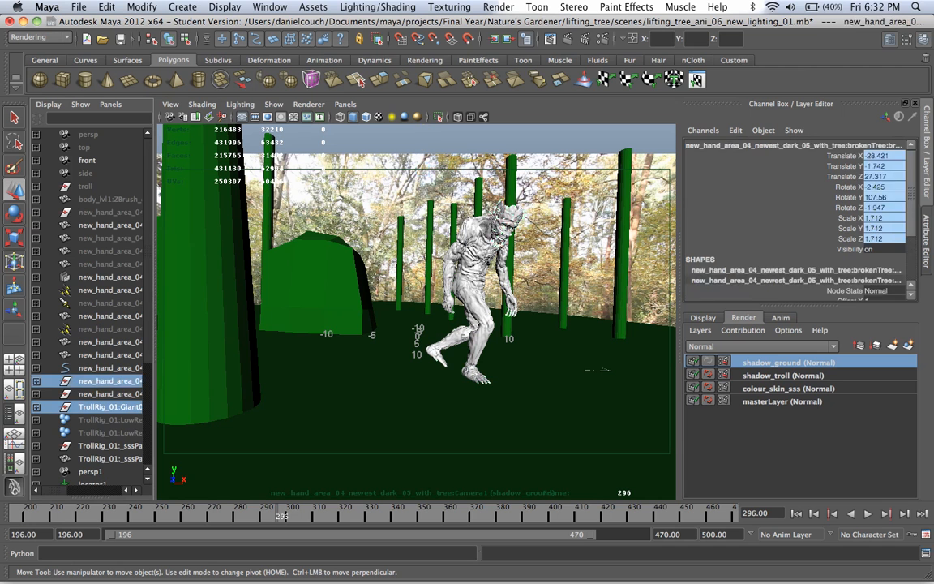
{"action": "left_click", "coordinate": [110, 419]}
{"action": "left_click", "coordinate": [110, 406]}
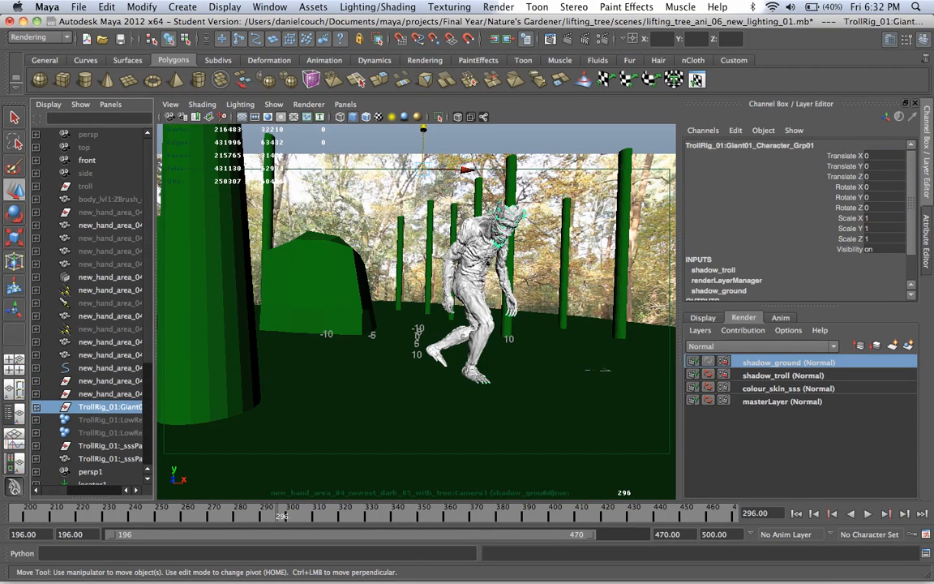
{"action": "key", "text": "ctrl+a"}
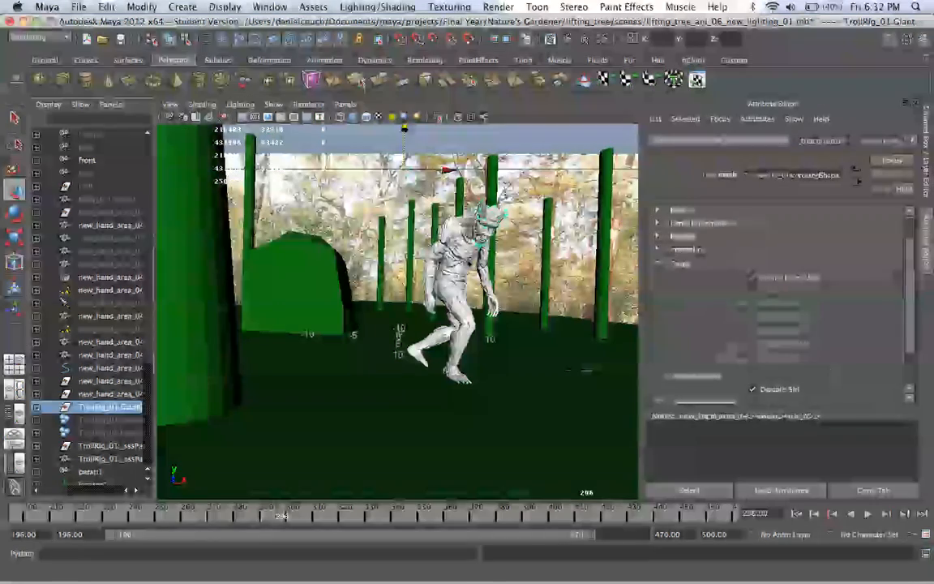
{"action": "left_click", "coordinate": [822, 141]}
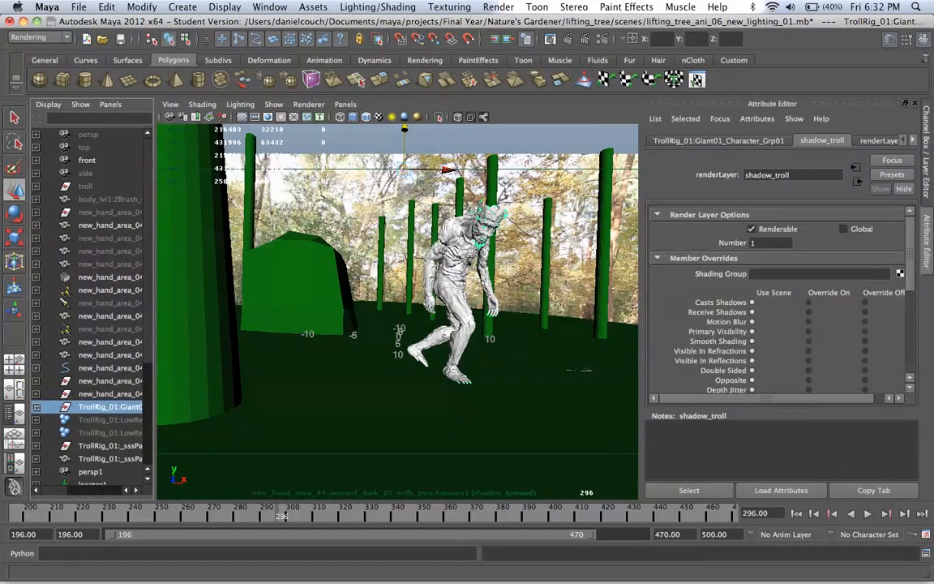
{"action": "left_click", "coordinate": [718, 140]}
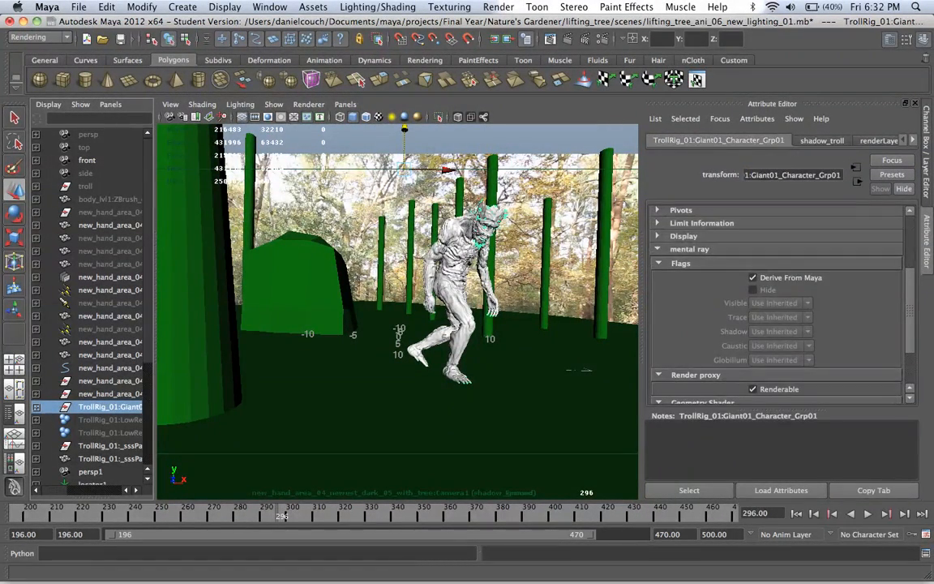
{"action": "left_click", "coordinate": [912, 140]}
{"action": "left_click", "coordinate": [912, 139]}
{"action": "left_click", "coordinate": [912, 140]}
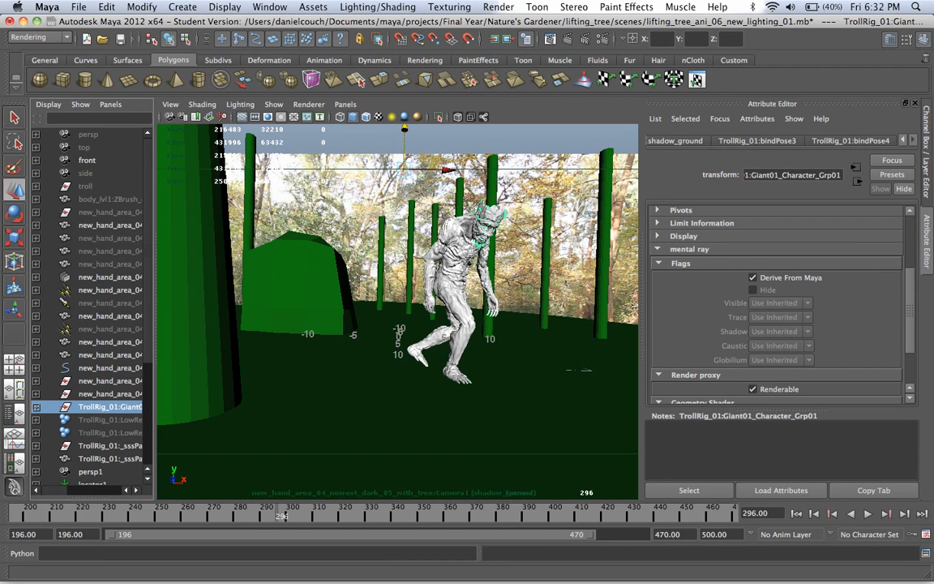
{"action": "left_click", "coordinate": [902, 140]}
{"action": "left_click", "coordinate": [903, 140]}
{"action": "left_click", "coordinate": [903, 139]}
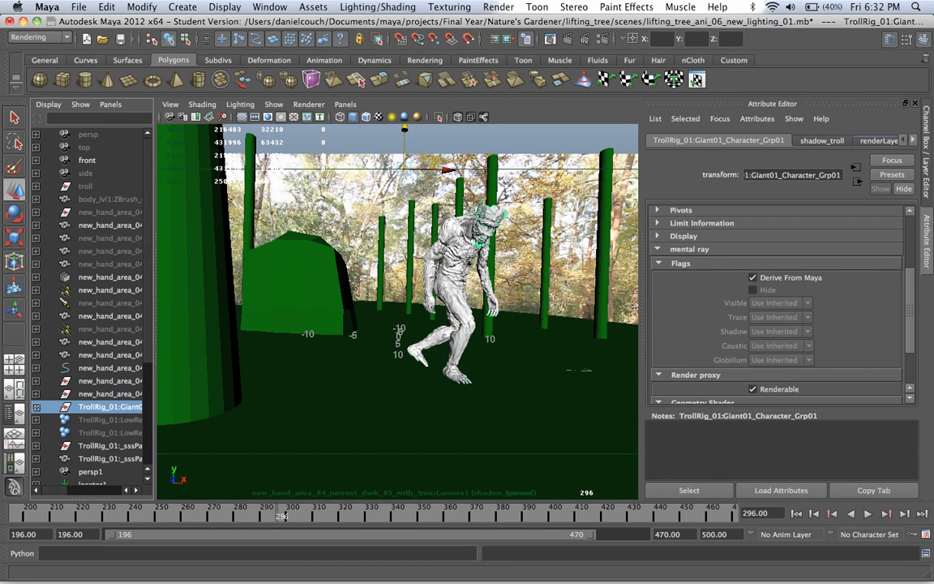
- Create shadow_ground layer overrides on Giant01_Character_Grp01, turning off Derive From Maya and setting the mental ray Visible flag to No
{"action": "right_click", "coordinate": [795, 279]}
{"action": "left_click", "coordinate": [840, 301]}
{"action": "left_click", "coordinate": [752, 277]}
{"action": "right_click", "coordinate": [734, 303]}
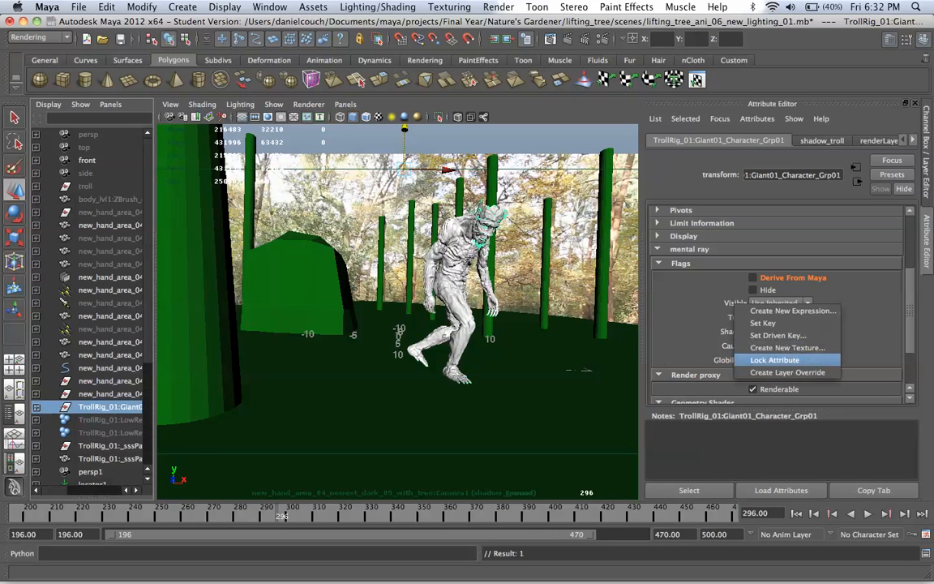
{"action": "left_click", "coordinate": [787, 372]}
{"action": "left_click", "coordinate": [780, 303]}
{"action": "left_click", "coordinate": [770, 315]}
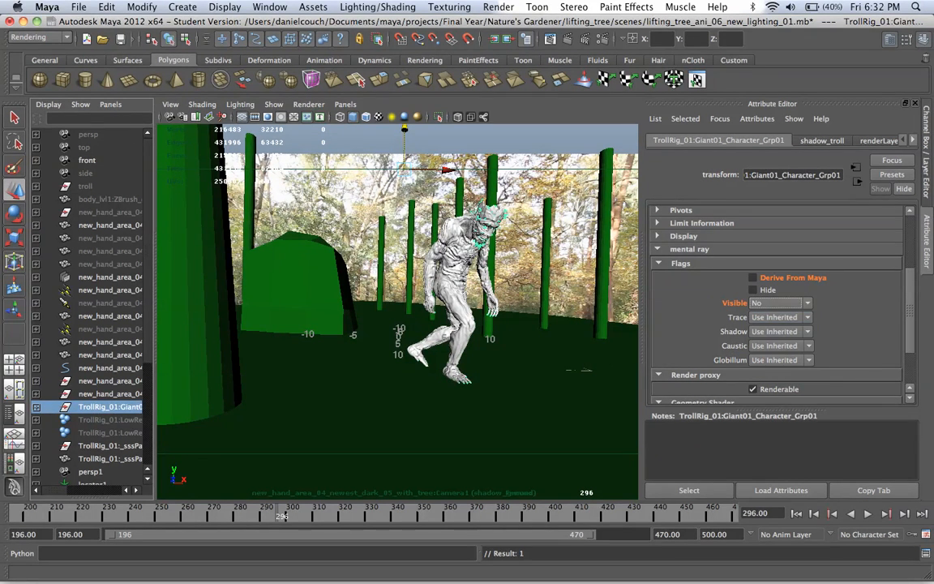
- Create layer overrides on the _sssPasses:troll group, turning off Derive From Maya and setting the mental ray Visible flag to No
{"action": "left_click", "coordinate": [110, 445]}
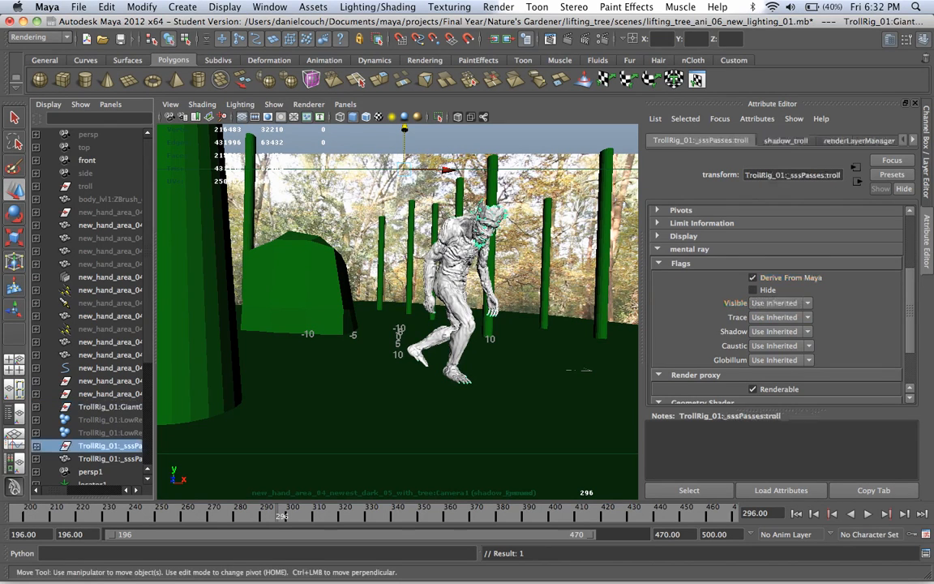
{"action": "left_click", "coordinate": [785, 140]}
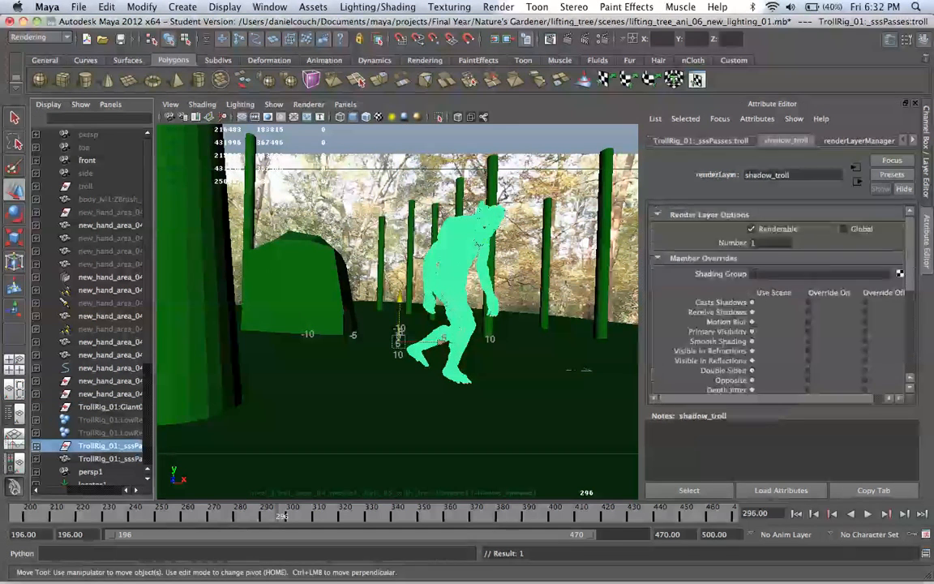
{"action": "left_click", "coordinate": [700, 141]}
{"action": "right_click", "coordinate": [768, 278]}
{"action": "left_click", "coordinate": [821, 296]}
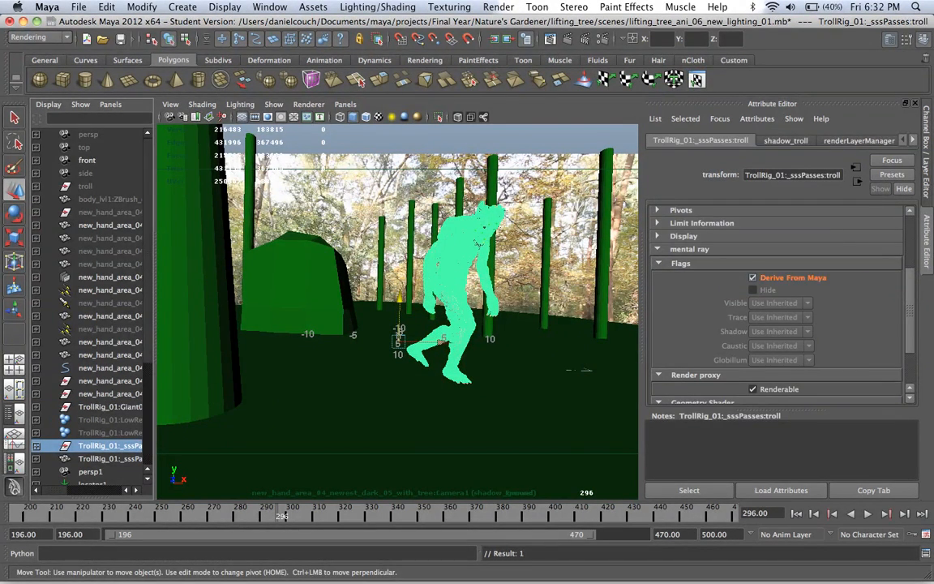
{"action": "right_click", "coordinate": [730, 303]}
{"action": "left_click", "coordinate": [782, 367]}
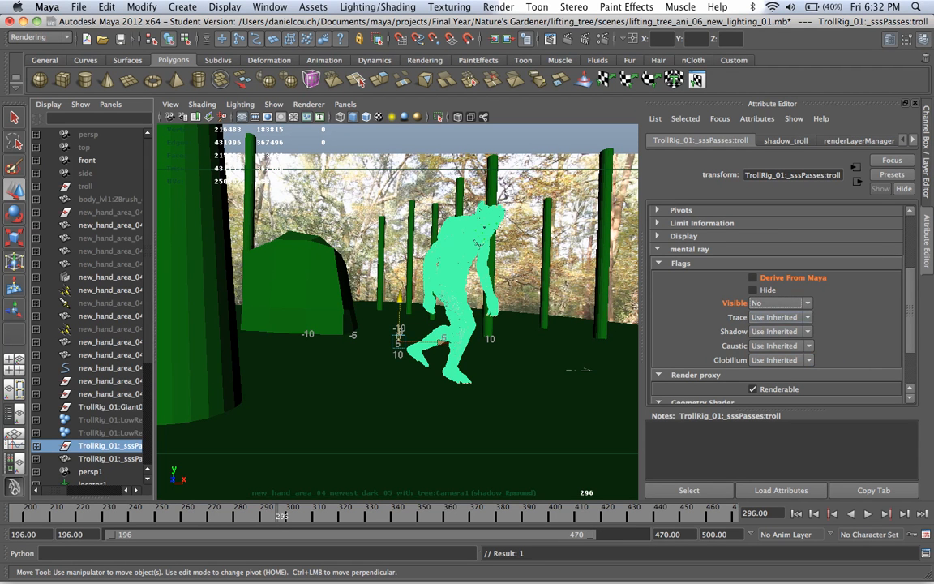
- Test-render the shadow_ground layer at frame 296 and switch the viewport to the persp camera
{"action": "left_click", "coordinate": [550, 38]}
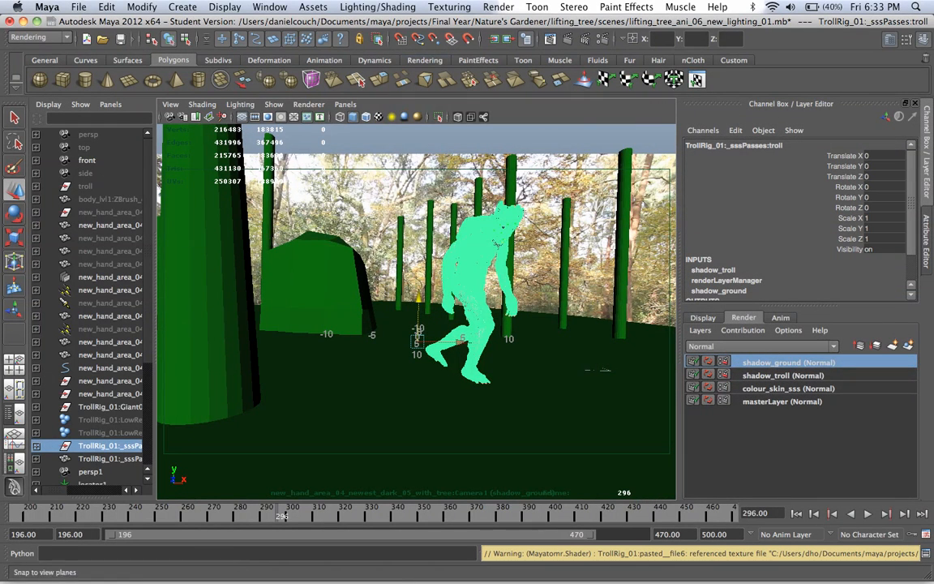
{"action": "left_click", "coordinate": [345, 104]}
{"action": "mouse_move", "coordinate": [366, 116]}
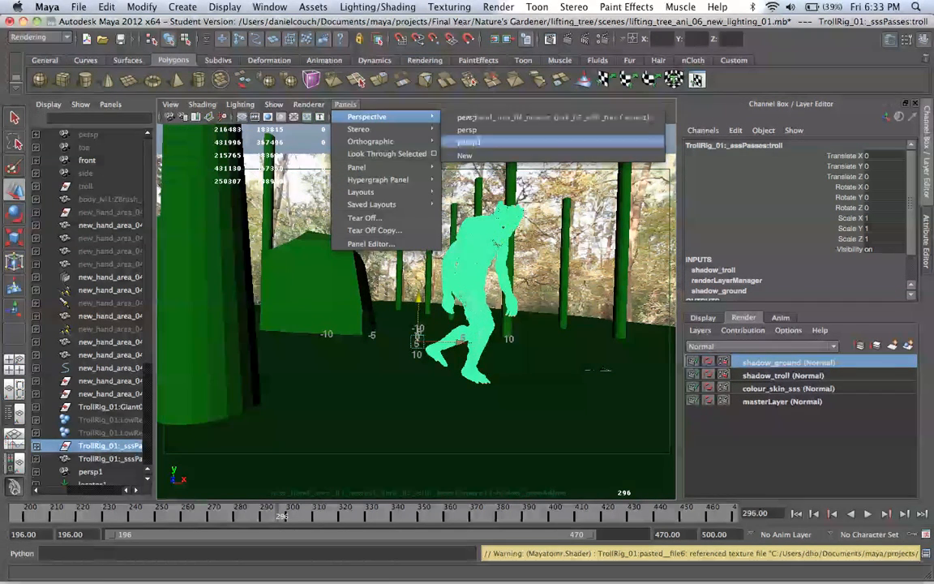
{"action": "left_click", "coordinate": [468, 142]}
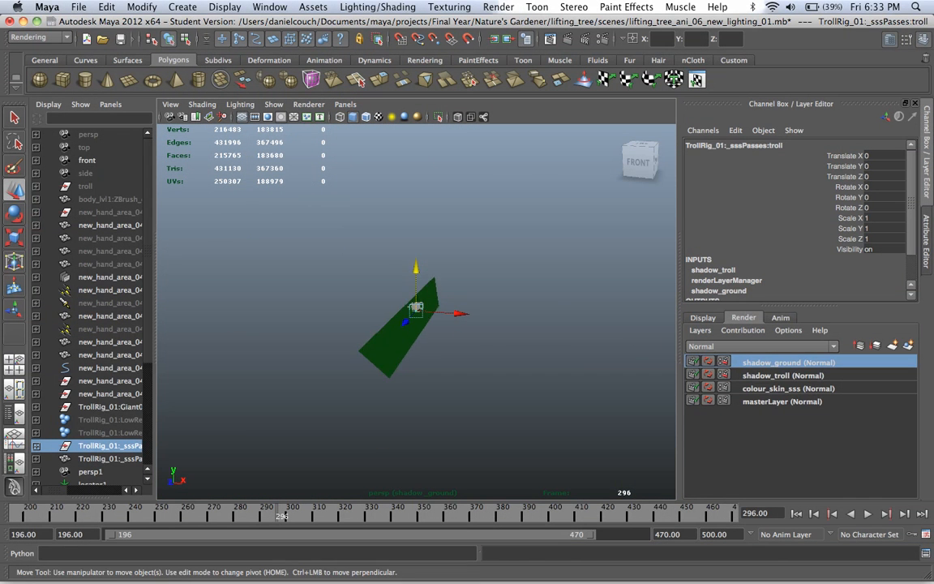
- Examine which objects the shadow_ground and shadow_troll render layers contain in the persp view
{"action": "scroll", "coordinate": [416, 312], "scroll_direction": "down", "scroll_amount": 5}
{"action": "left_click_drag", "start_coordinate": [519, 381], "coordinate": [511, 446], "text": "alt"}
{"action": "scroll", "coordinate": [586, 368], "scroll_direction": "up", "scroll_amount": 5}
{"action": "scroll", "coordinate": [416, 313], "scroll_direction": "up", "scroll_amount": 5}
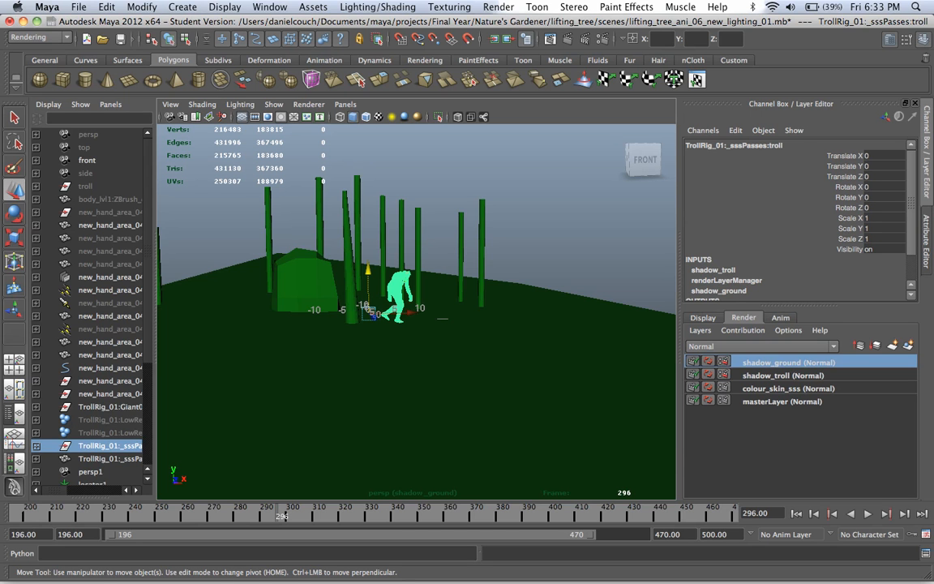
{"action": "left_click", "coordinate": [783, 376]}
{"action": "scroll", "coordinate": [416, 312], "scroll_direction": "down", "scroll_amount": 10}
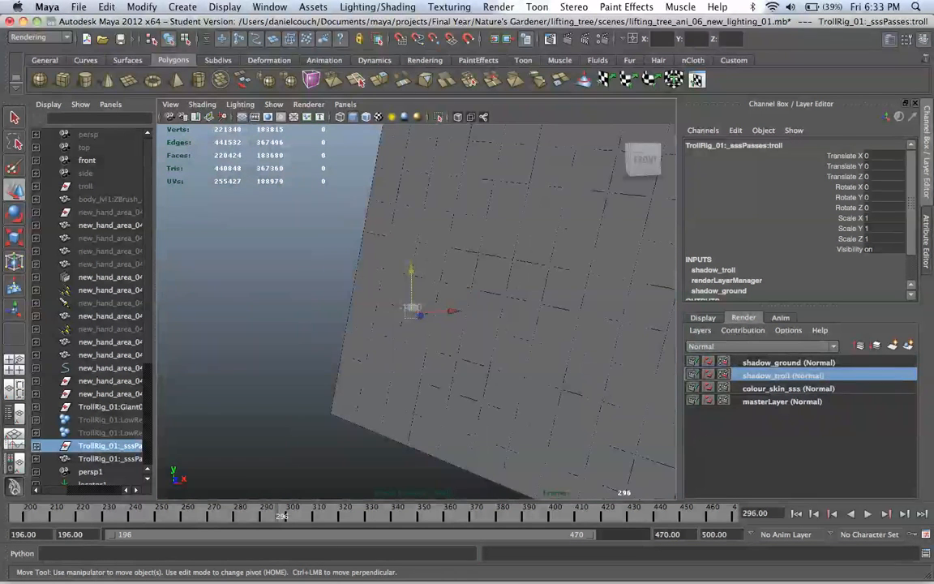
{"action": "scroll", "coordinate": [416, 311], "scroll_direction": "up", "scroll_amount": 10}
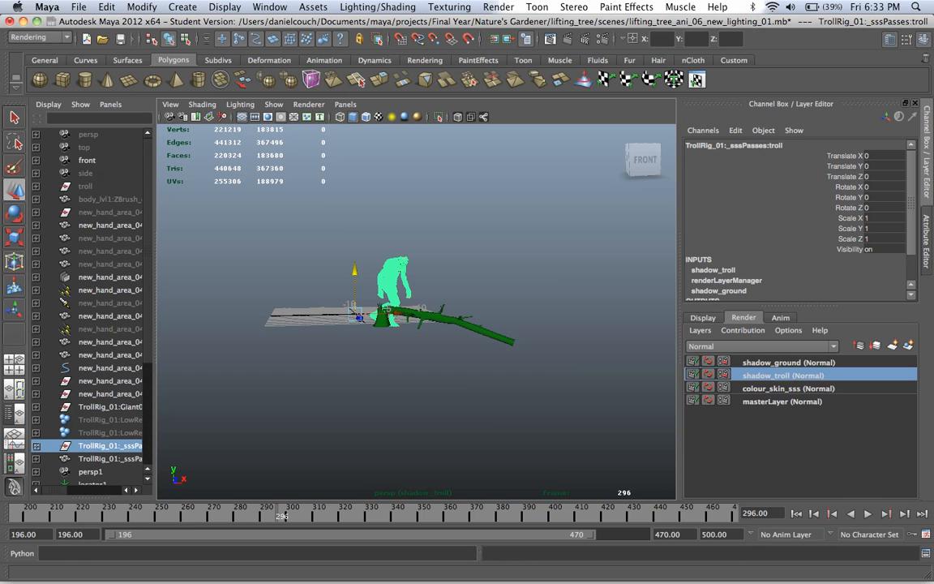
{"action": "left_click", "coordinate": [788, 361]}
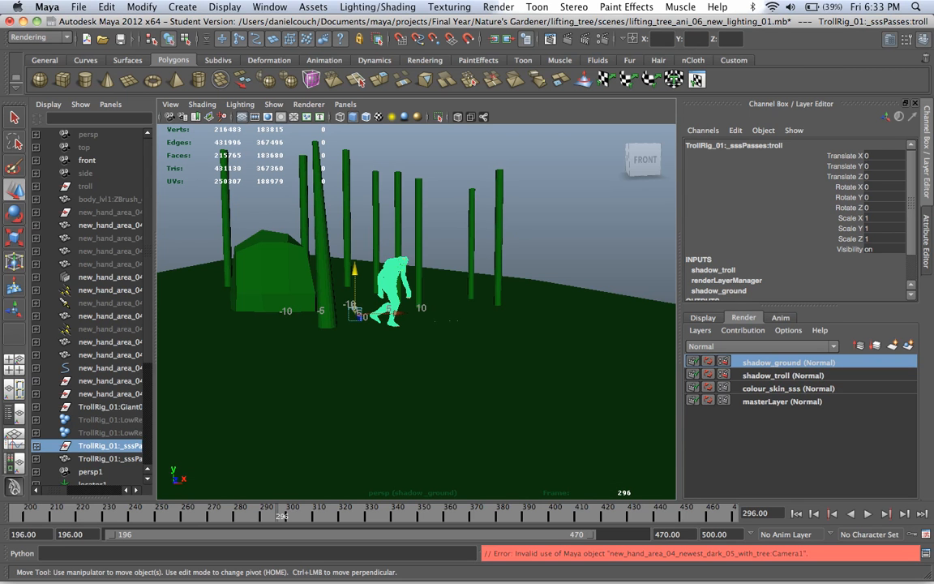
{"action": "scroll", "coordinate": [416, 308], "scroll_direction": "down", "scroll_amount": 5}
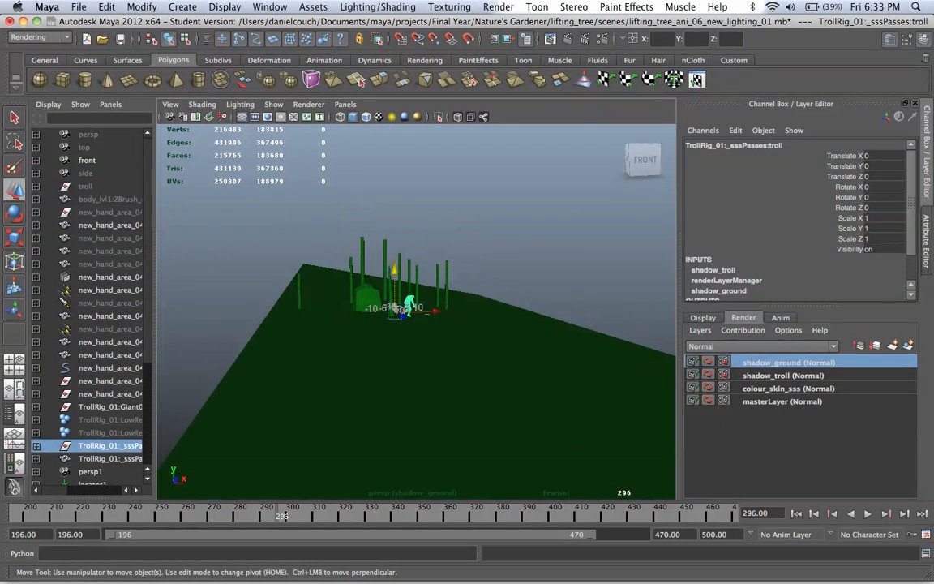
{"action": "scroll", "coordinate": [416, 311], "scroll_direction": "down", "scroll_amount": 4}
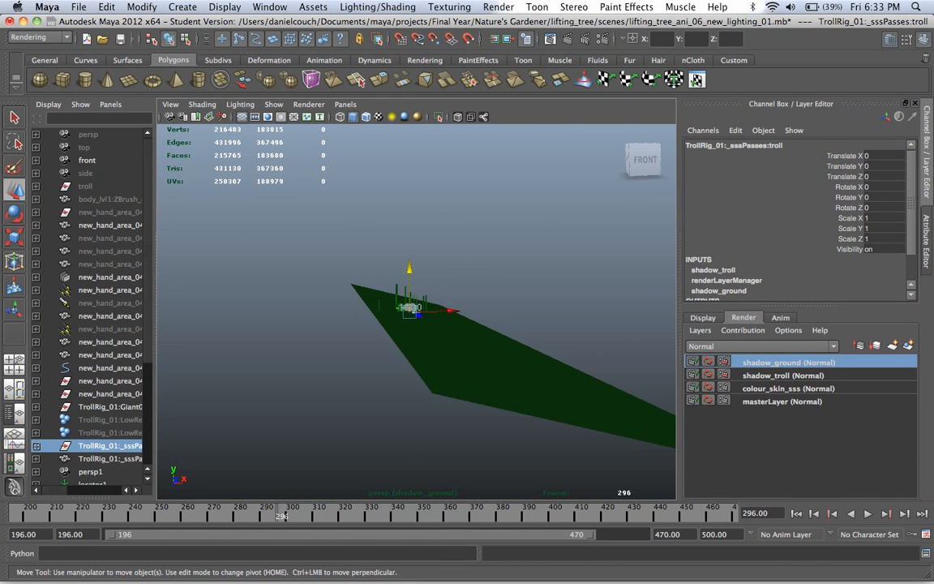
{"action": "scroll", "coordinate": [415, 308], "scroll_direction": "down", "scroll_amount": 4}
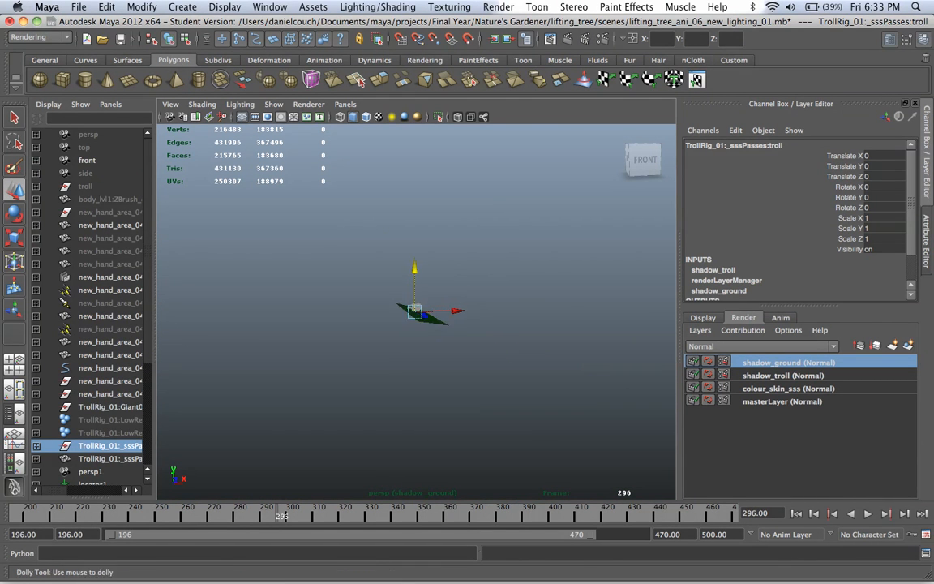
{"action": "scroll", "coordinate": [415, 308], "scroll_direction": "up", "scroll_amount": 5}
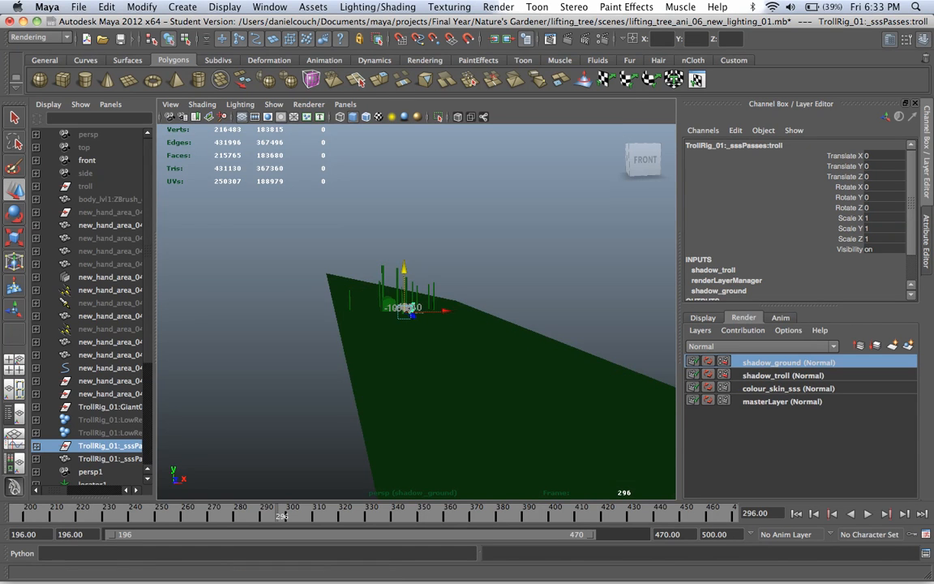
- Select the sun directional light in masterLayer, add it to the shadow_ground render layer and activate that layer
{"action": "left_click", "coordinate": [782, 402]}
{"action": "scroll", "coordinate": [415, 312], "scroll_direction": "down", "scroll_amount": 5}
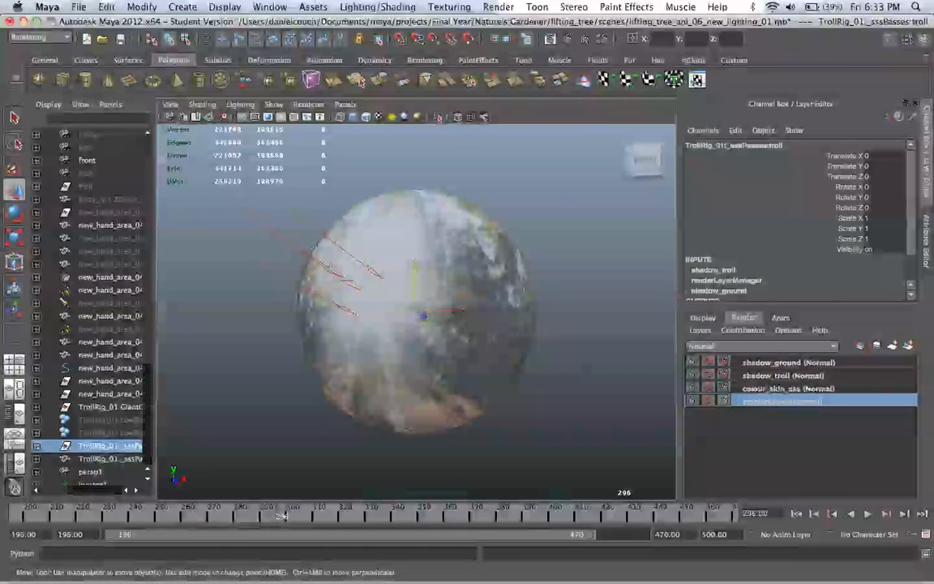
{"action": "left_click", "coordinate": [319, 263]}
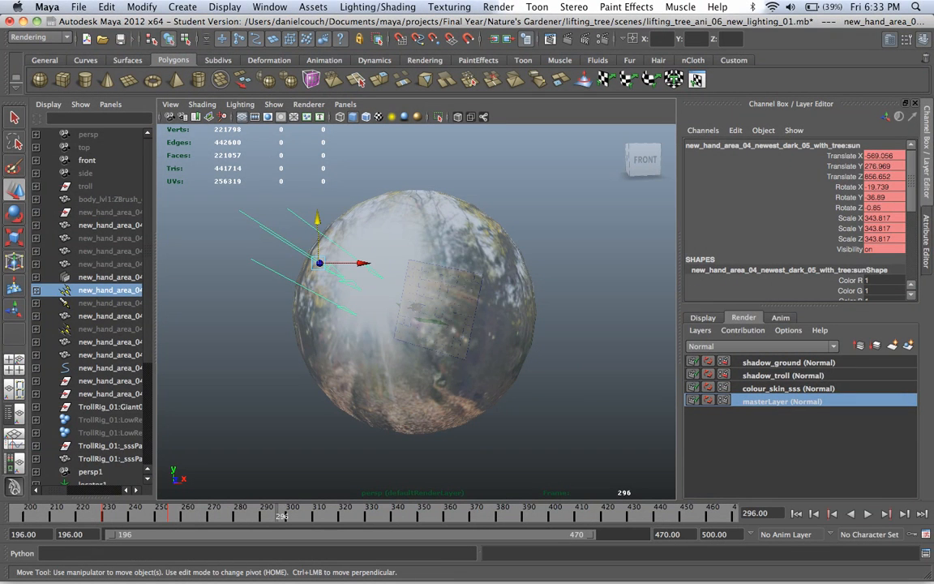
{"action": "right_click", "coordinate": [798, 364]}
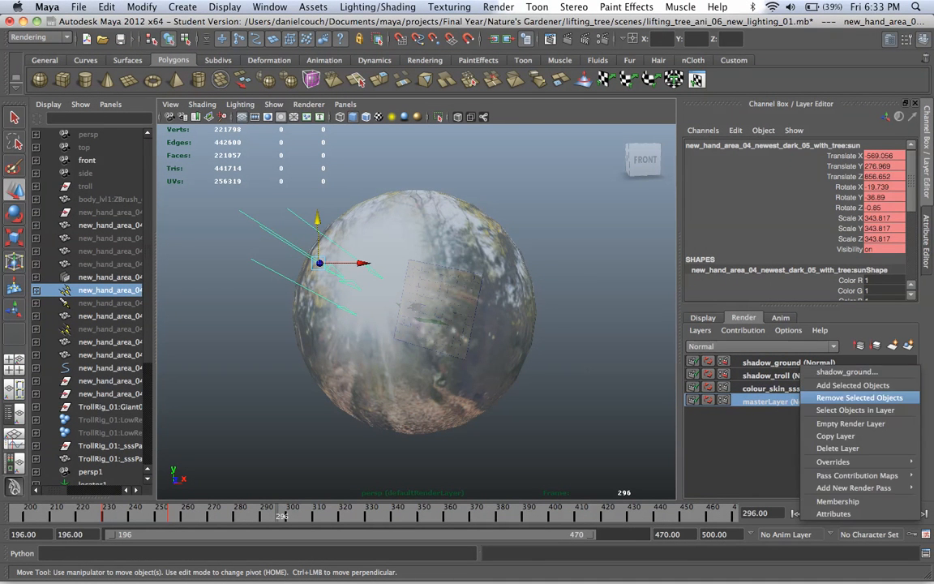
{"action": "left_click", "coordinate": [841, 386]}
{"action": "left_click", "coordinate": [799, 362]}
{"action": "scroll", "coordinate": [415, 307], "scroll_direction": "up", "scroll_amount": 5}
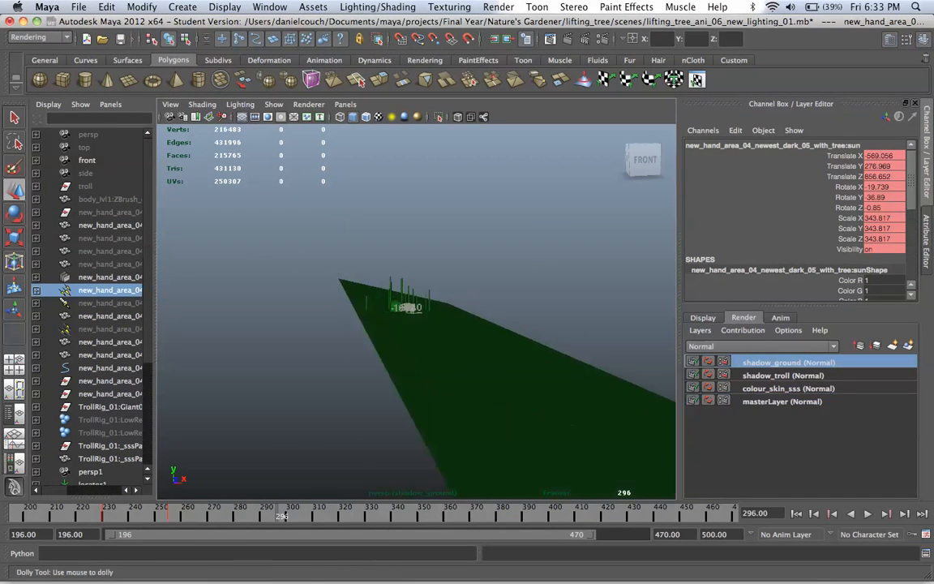
- Switch to the TextEdit notes and delete the shadow trees, colour sss and shadow troll entries from the layer list
{"action": "key", "text": "F3"}
{"action": "left_click", "coordinate": [696, 133]}
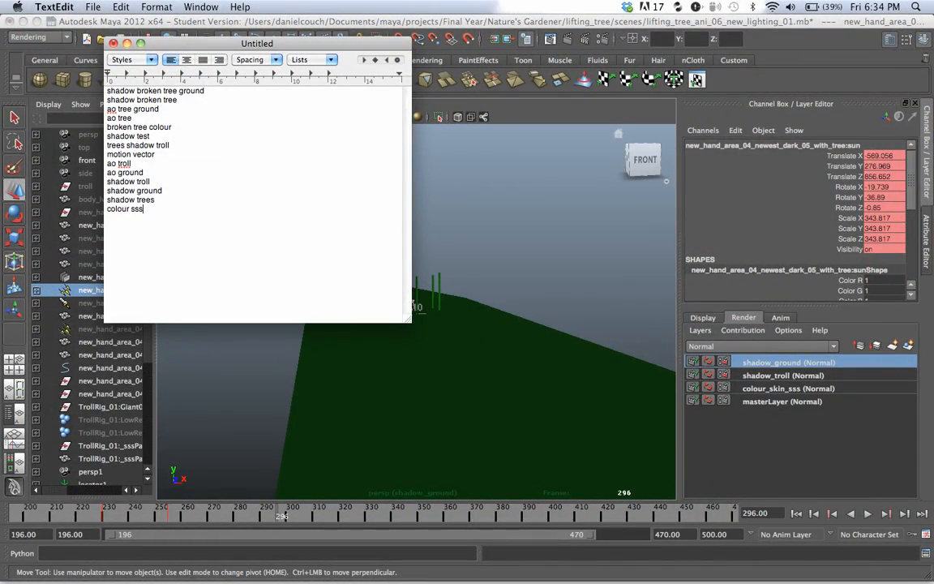
{"action": "left_click", "coordinate": [155, 200]}
{"action": "left_click_drag", "start_coordinate": [154, 199], "coordinate": [107, 200]}
{"action": "key", "text": "BackSpace"}
{"action": "left_click_drag", "start_coordinate": [150, 181], "coordinate": [107, 182]}
{"action": "key", "text": "BackSpace"}
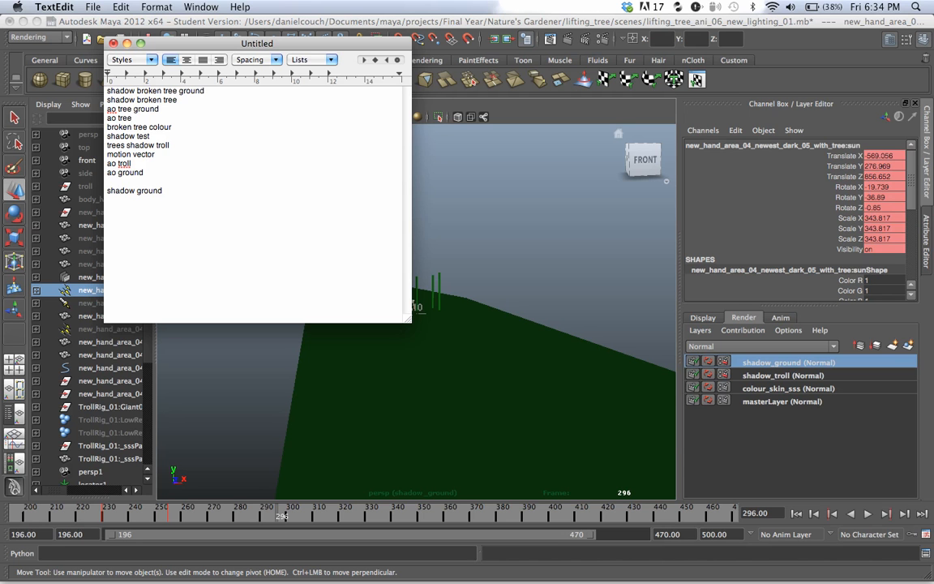
- Return to Maya, look through Camera1 and test-render the shadow_ground layer at frame 296
{"action": "left_click", "coordinate": [415, 305]}
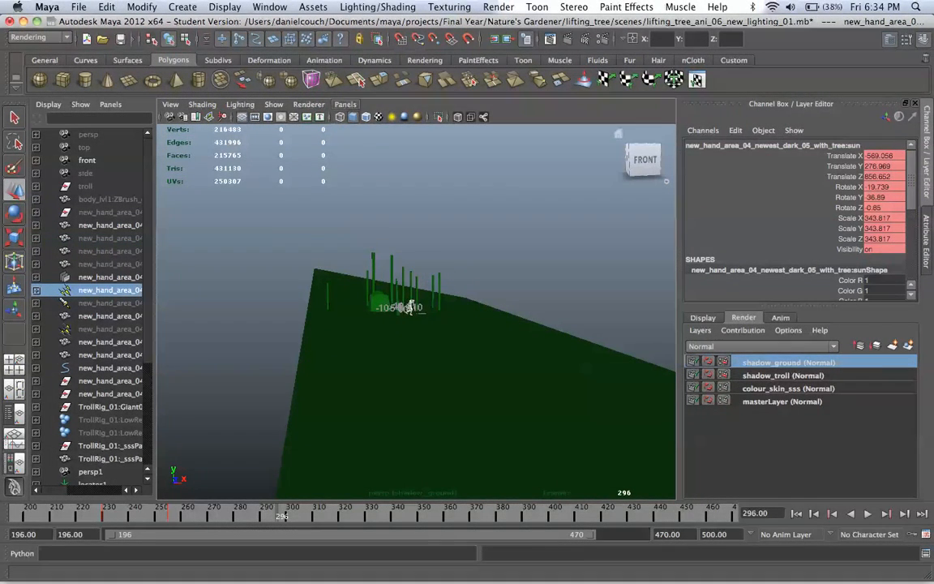
{"action": "left_click", "coordinate": [345, 104]}
{"action": "mouse_move", "coordinate": [381, 117]}
{"action": "left_click", "coordinate": [536, 117]}
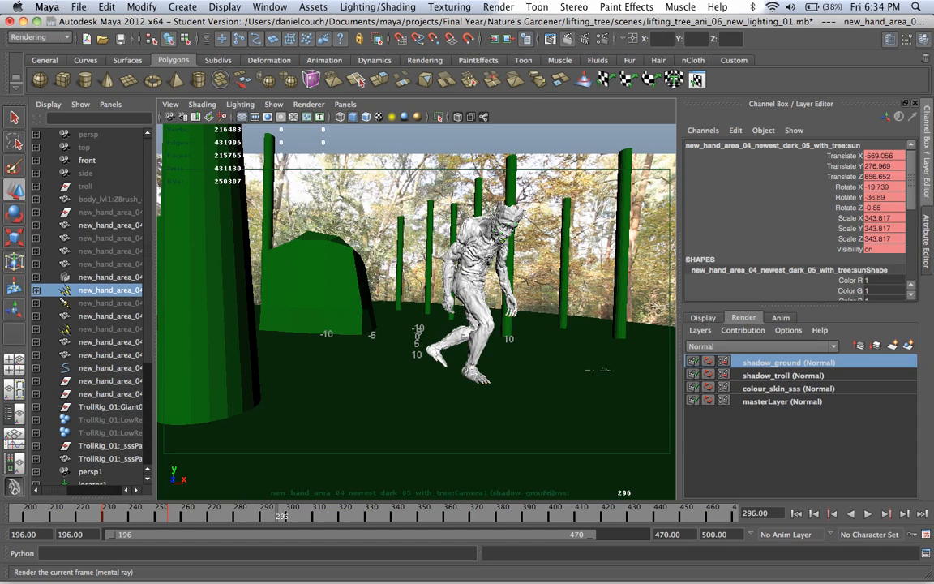
{"action": "left_click", "coordinate": [565, 38]}
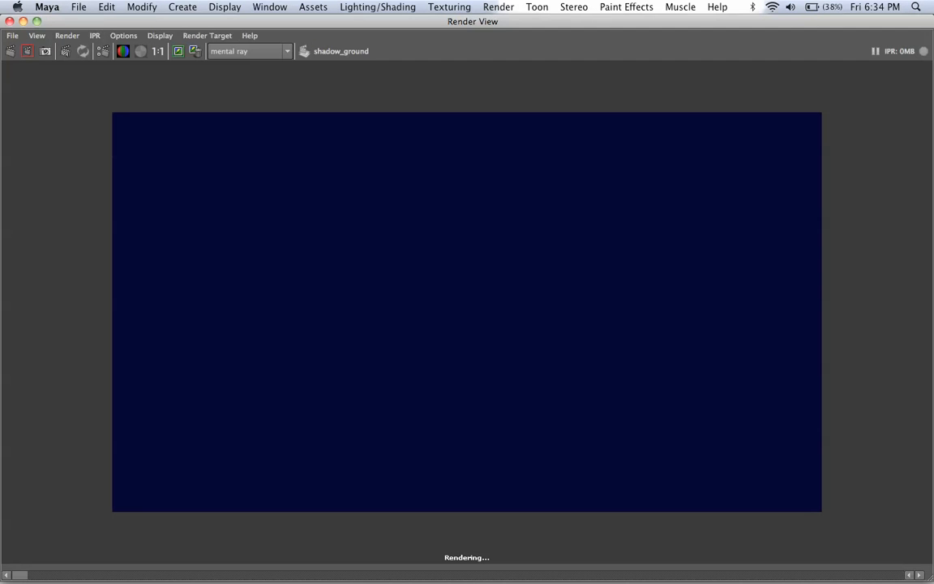
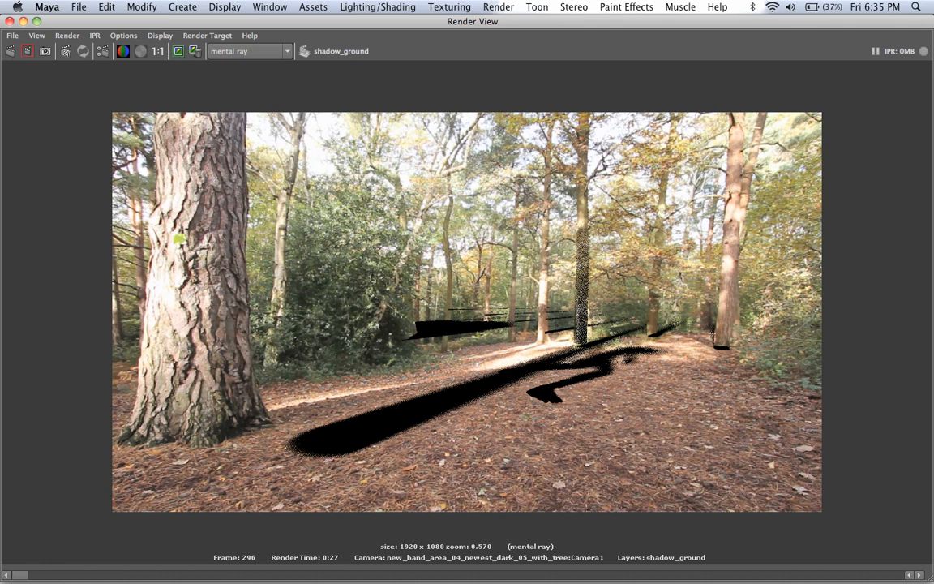
{"action": "left_click", "coordinate": [22, 21]}
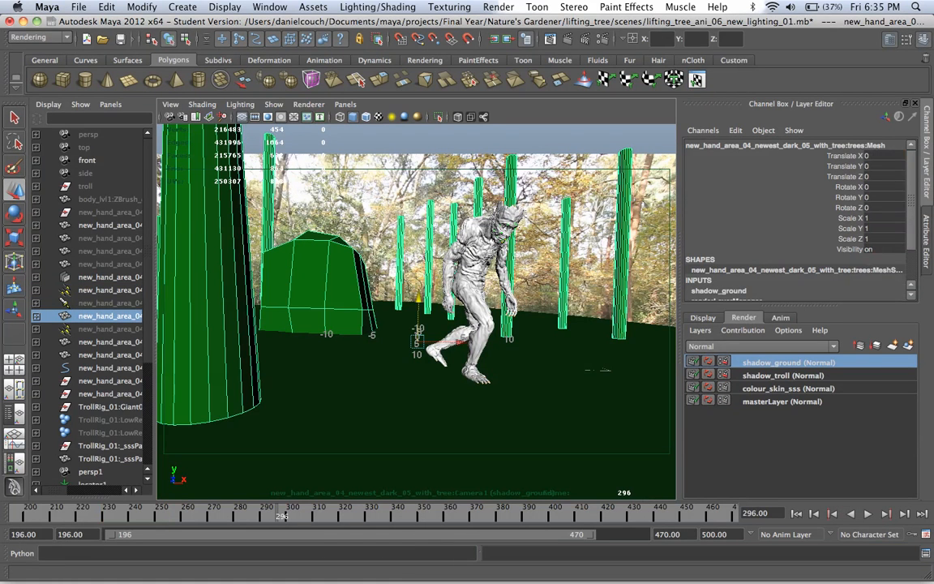
- Create a shadow_ground layer override on the trees mesh transform's mental ray flags, turning off Derive From Maya
{"action": "key", "text": "ctrl+a"}
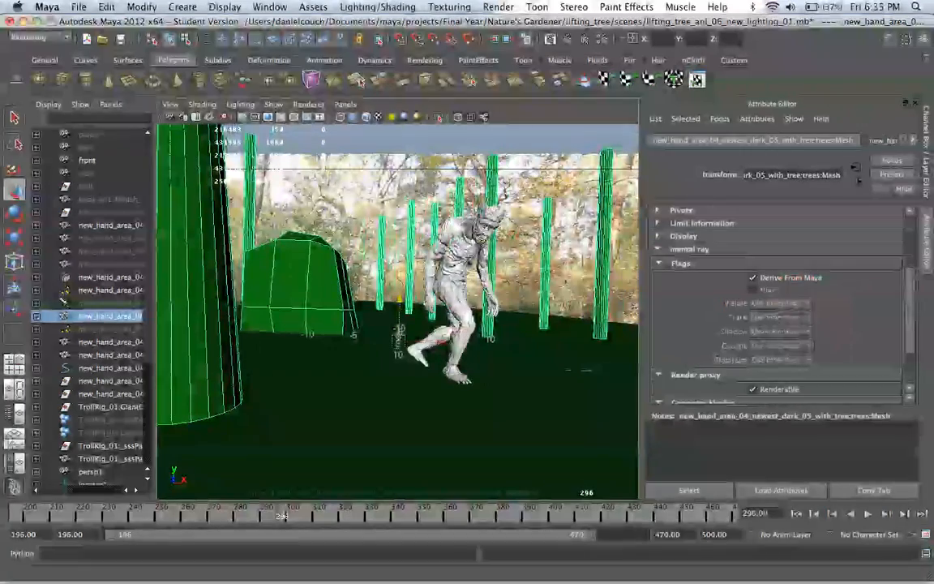
{"action": "right_click", "coordinate": [776, 278]}
{"action": "left_click", "coordinate": [829, 297]}
{"action": "left_click", "coordinate": [752, 278]}
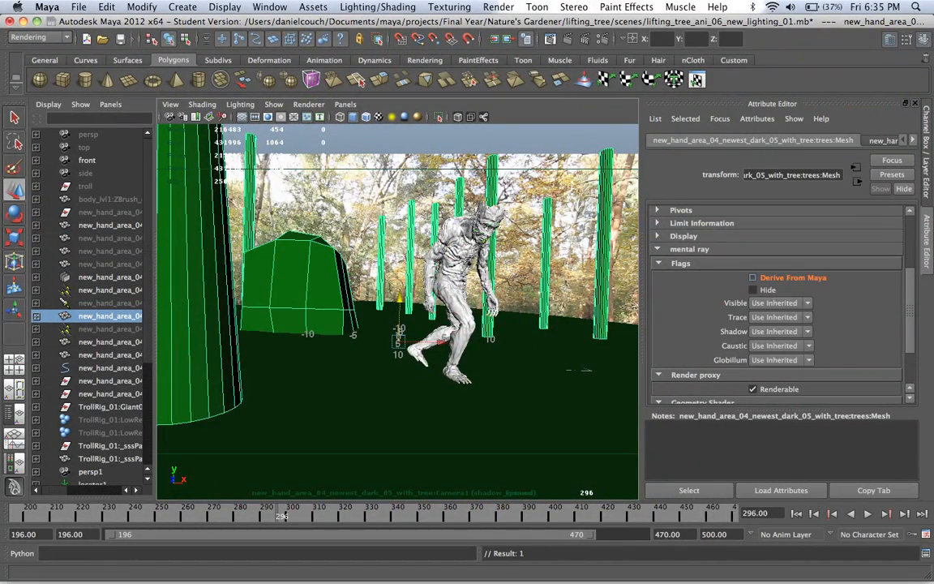
- Create a layer override on the trees mesh shape's render stats, turning off Casts Shadows
{"action": "left_click", "coordinate": [903, 141]}
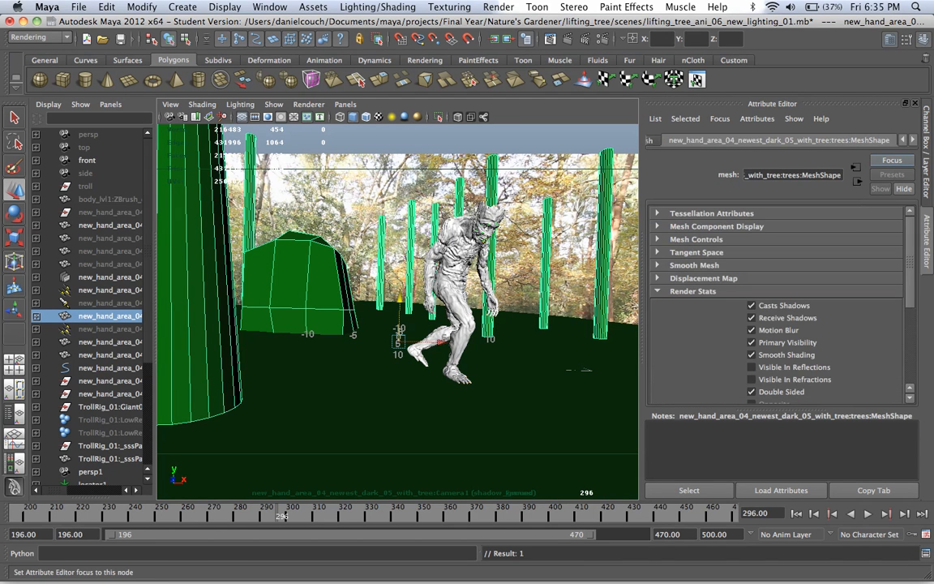
{"action": "right_click", "coordinate": [775, 305]}
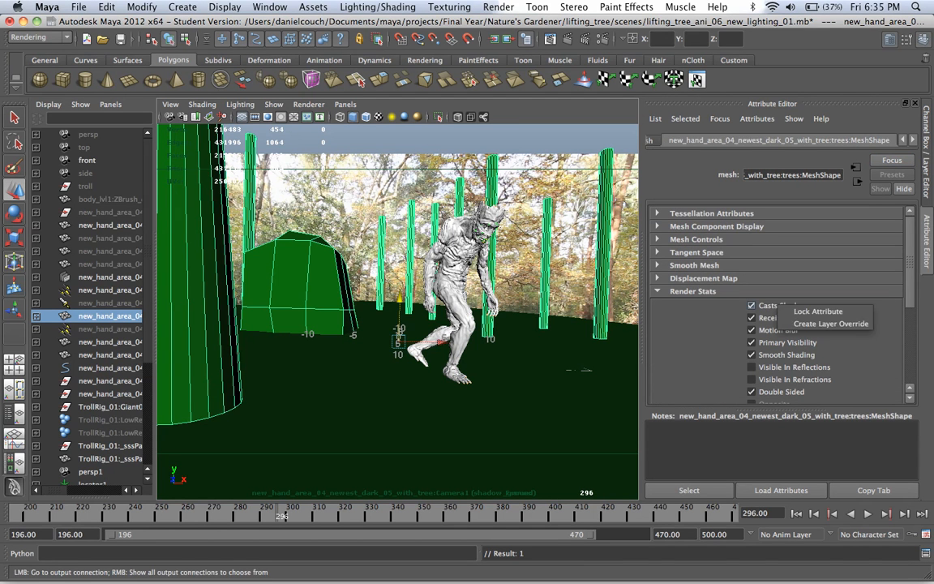
{"action": "left_click", "coordinate": [825, 323]}
{"action": "left_click", "coordinate": [751, 305]}
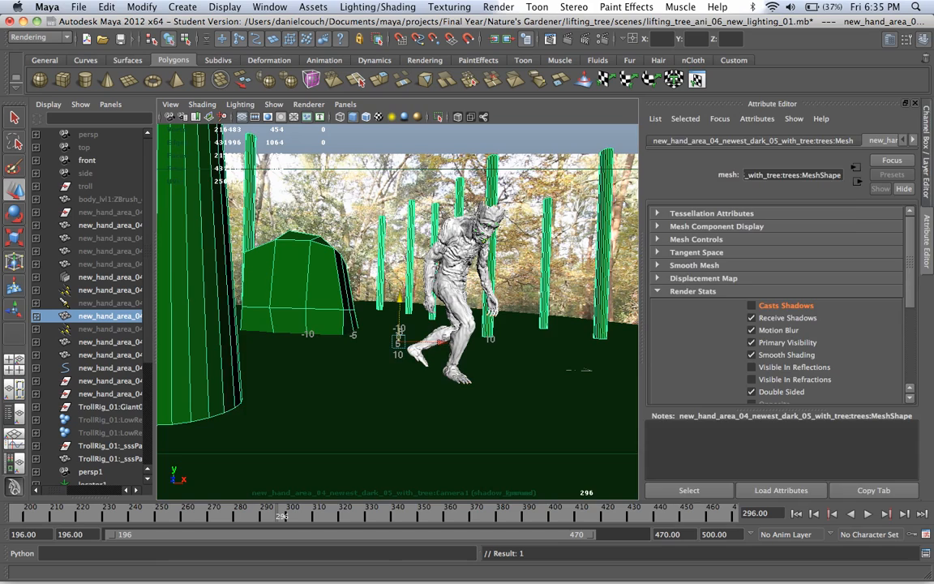
{"action": "left_click", "coordinate": [925, 151]}
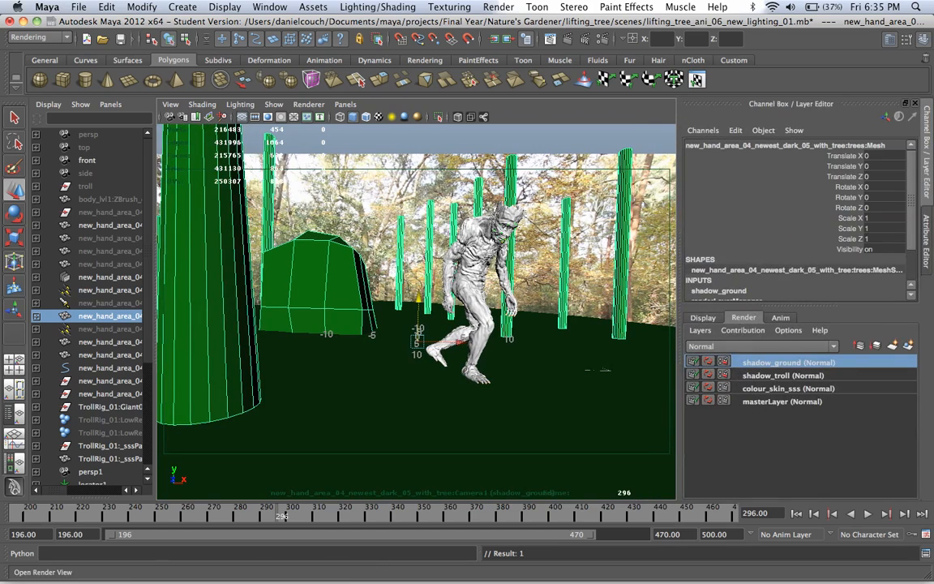
- Test-render the shadow_ground layer again, keep the image in the Render View and close the view
{"action": "left_click", "coordinate": [568, 38]}
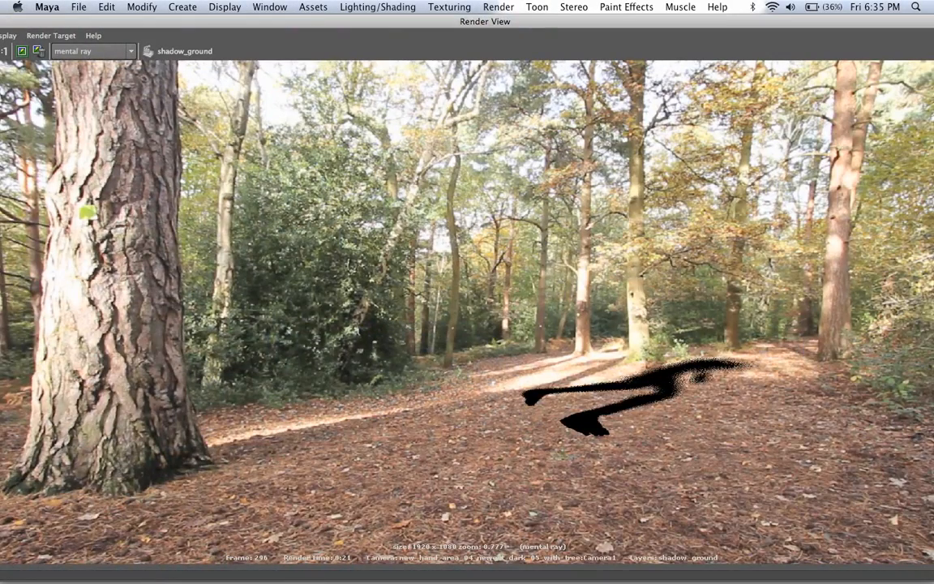
{"action": "left_click_drag", "start_coordinate": [485, 21], "coordinate": [685, 21]}
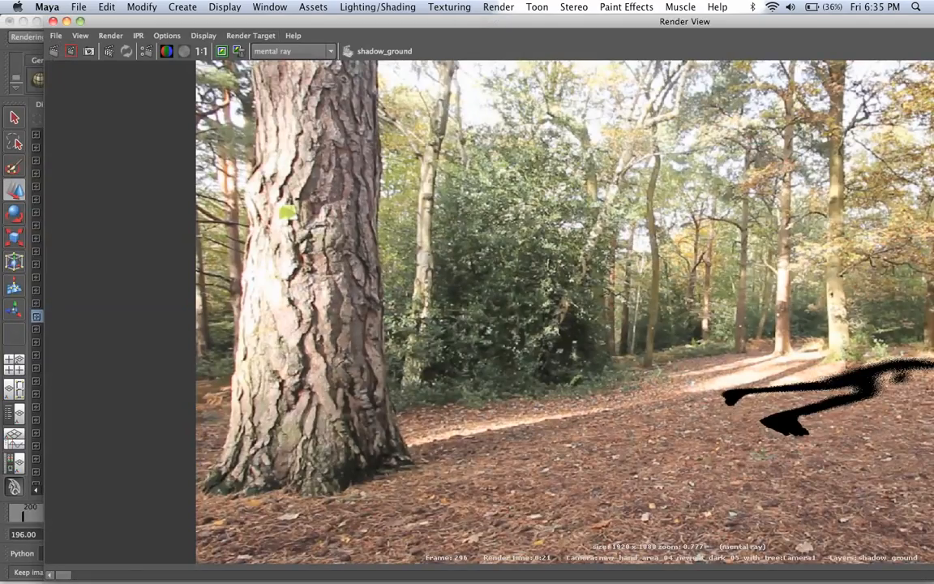
{"action": "left_click", "coordinate": [221, 51]}
{"action": "left_click", "coordinate": [52, 21]}
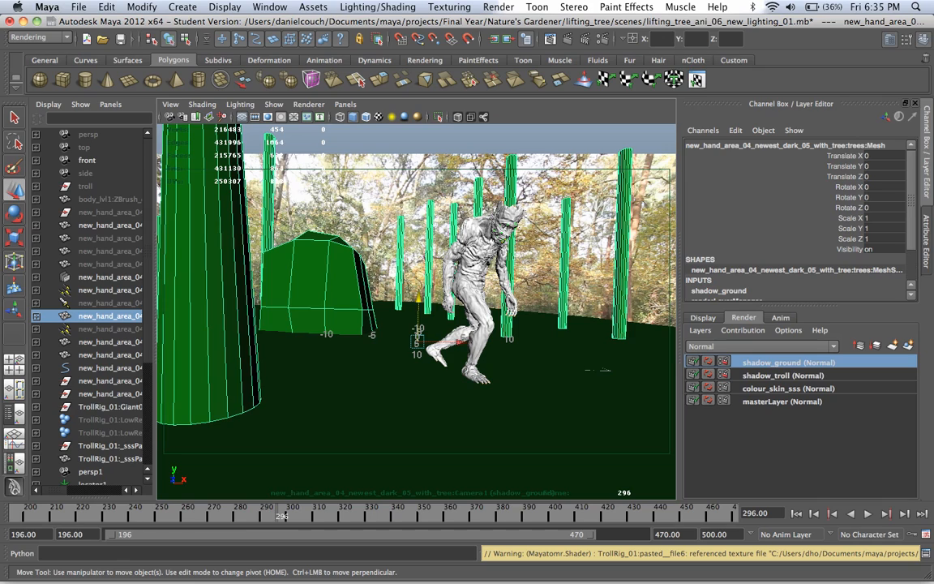
- Set the sun directional light's raytrace shadow Light Angle to 10 and Shadow Rays to 8
{"action": "left_click", "coordinate": [110, 290]}
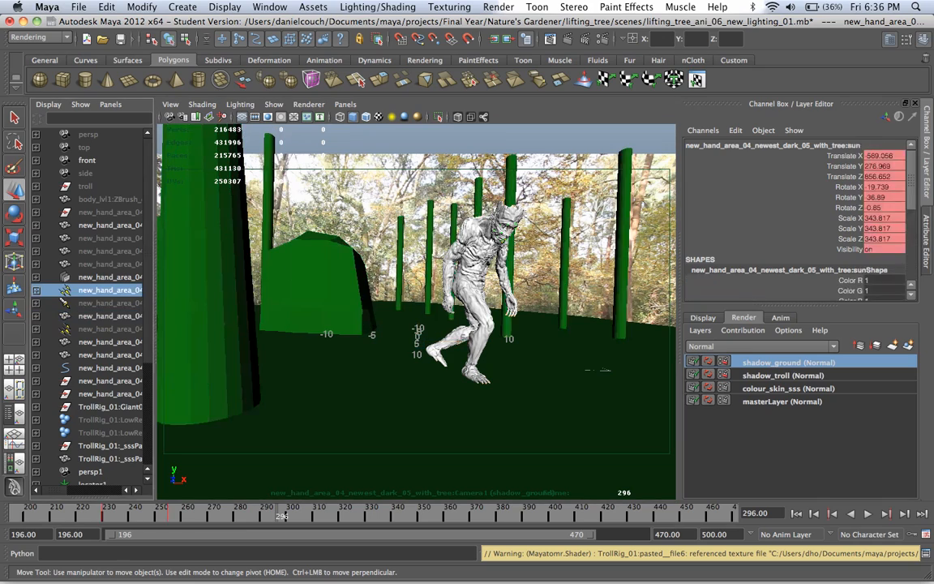
{"action": "key", "text": "ctrl+a"}
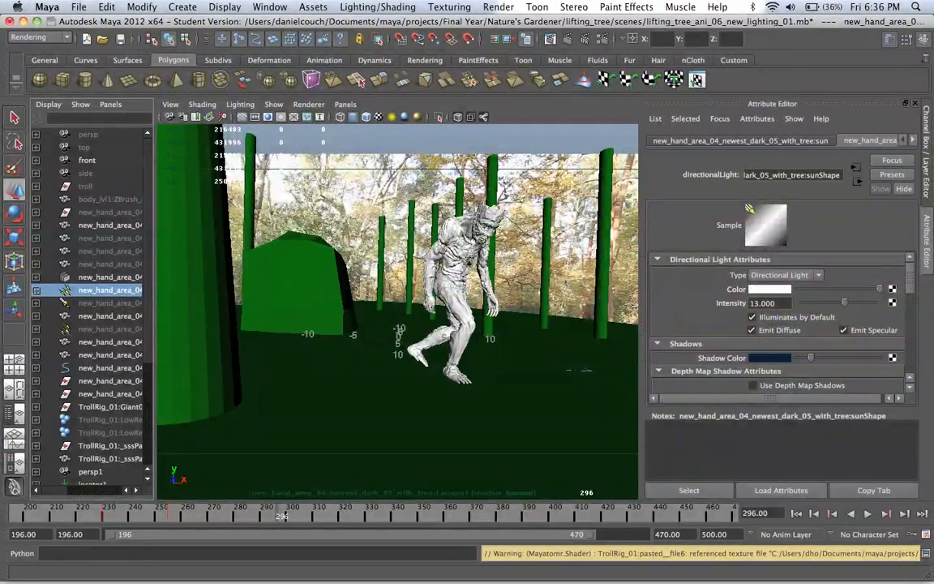
{"action": "scroll", "coordinate": [777, 323], "scroll_direction": "down", "scroll_amount": 10}
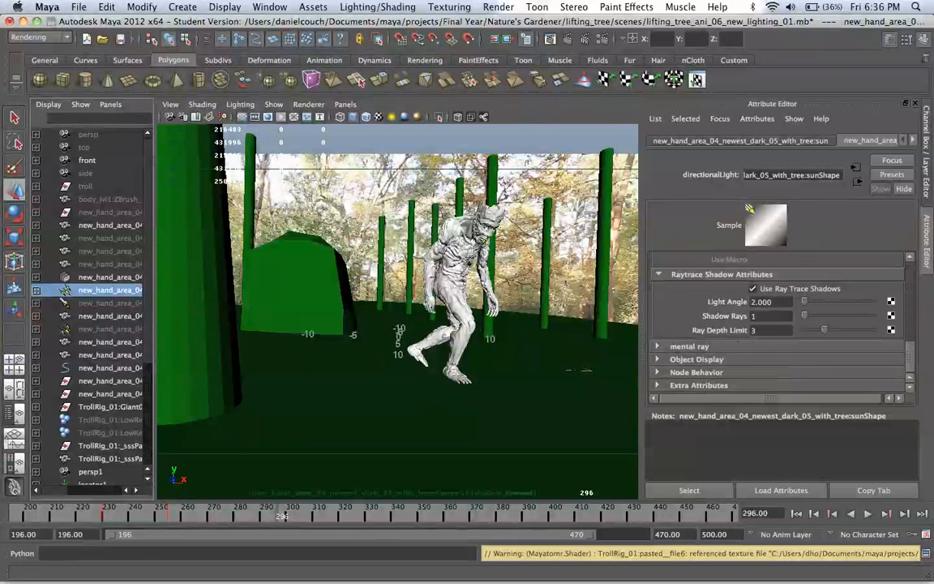
{"action": "double_click", "coordinate": [762, 302]}
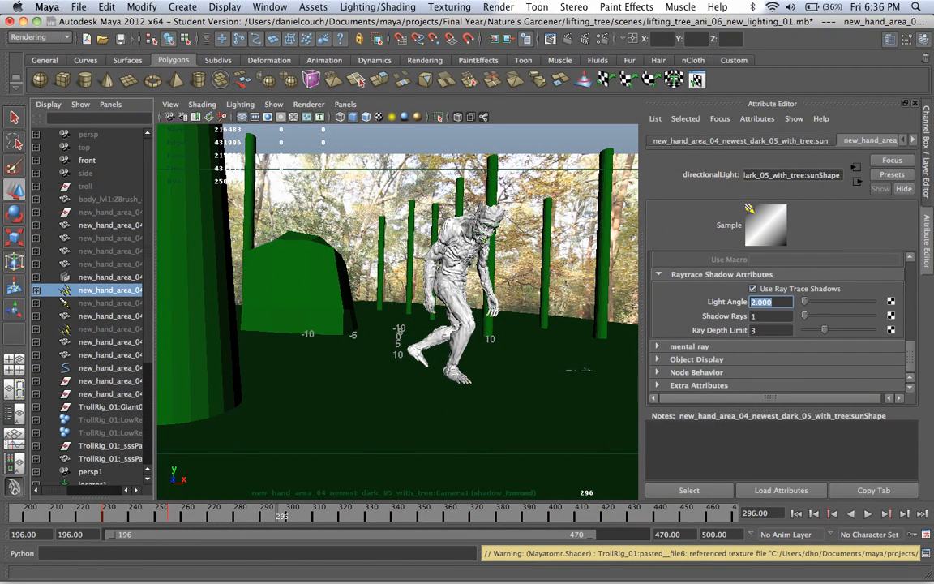
{"action": "type", "text": "10"}
{"action": "key", "text": "Return"}
{"action": "key", "text": "Tab"}
{"action": "type", "text": "8"}
{"action": "key", "text": "Return"}
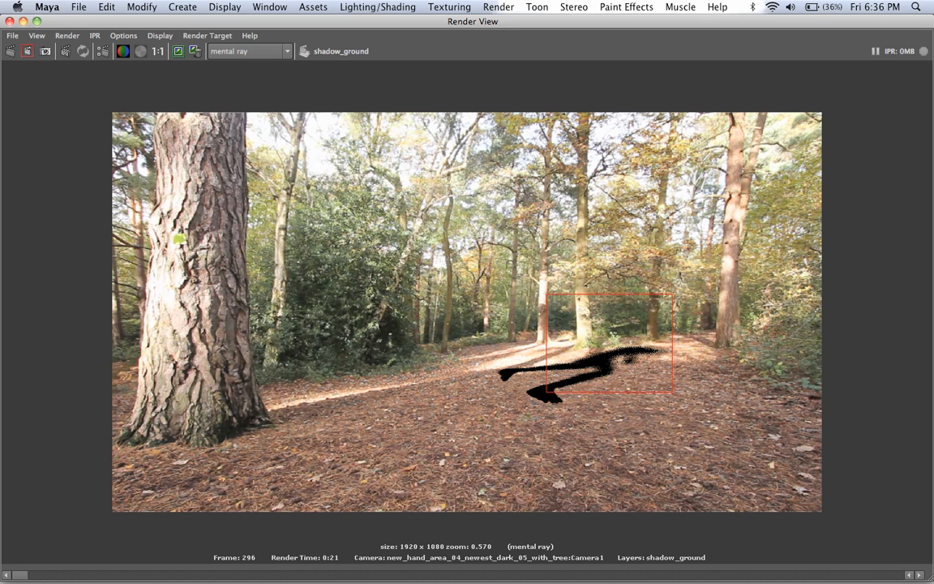
- Render the marked region over the troll's ground shadow, and render it again with Shadow Rays at 10
{"action": "left_click", "coordinate": [28, 51]}
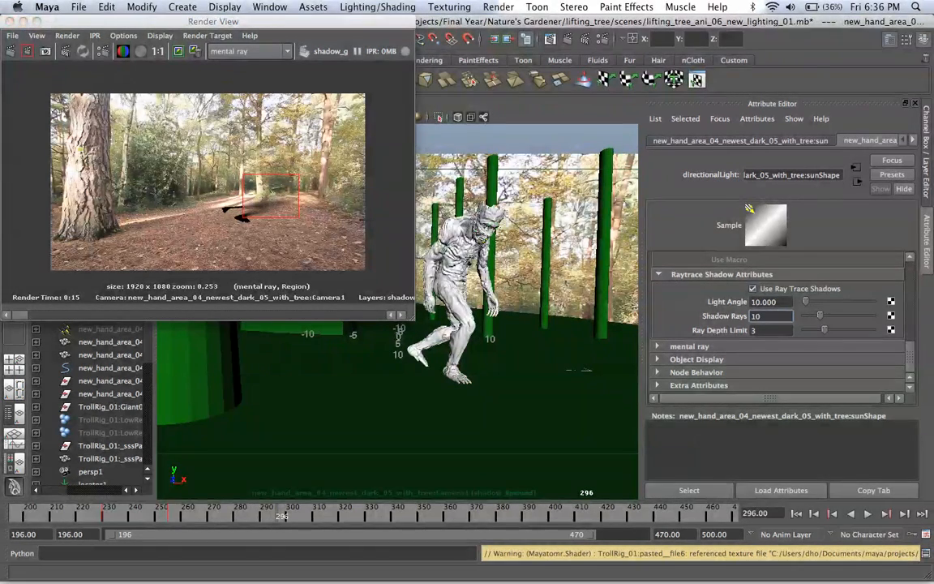
{"action": "left_click", "coordinate": [28, 51]}
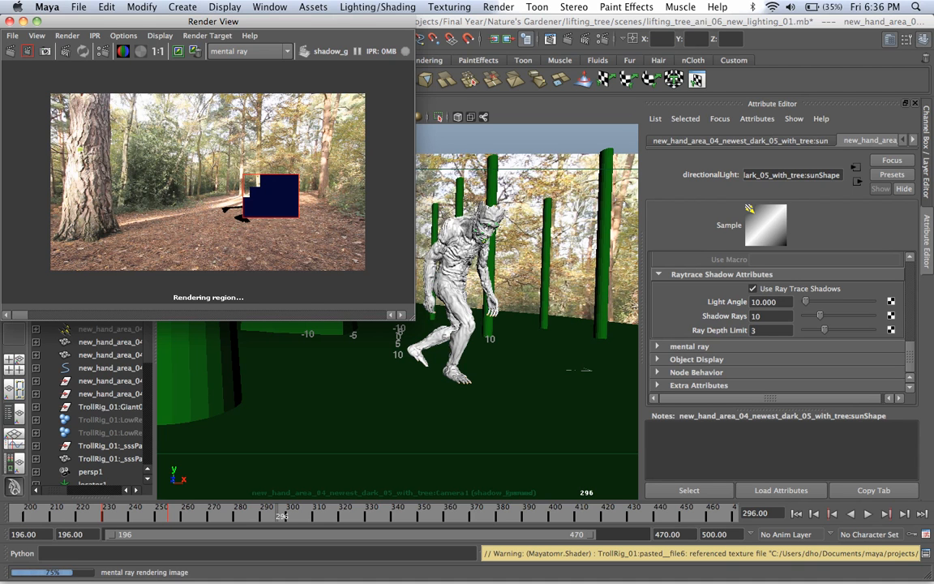
- Set the sun light's raytrace shadow Light Angle to 5 and re-render the marked region
{"action": "left_click", "coordinate": [158, 51]}
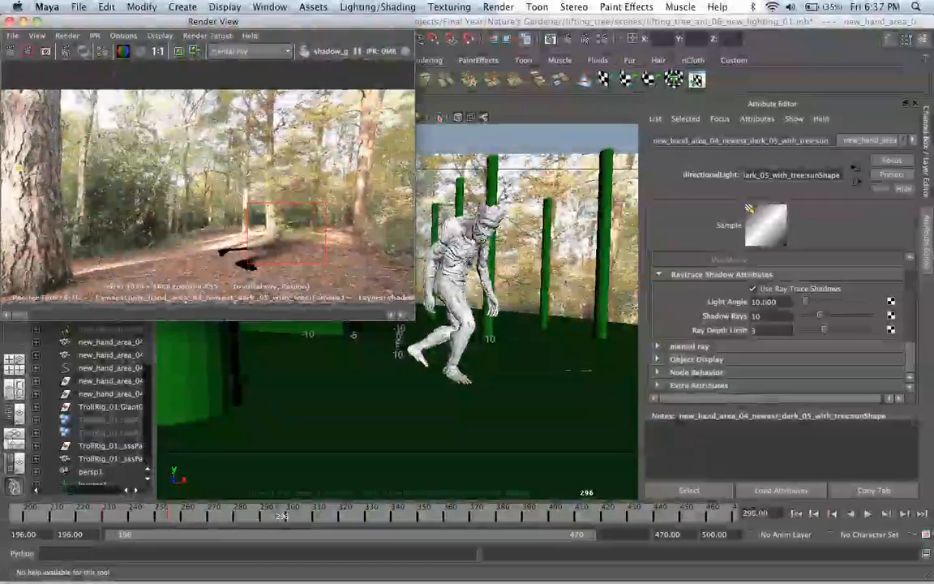
{"action": "type", "text": "5.000"}
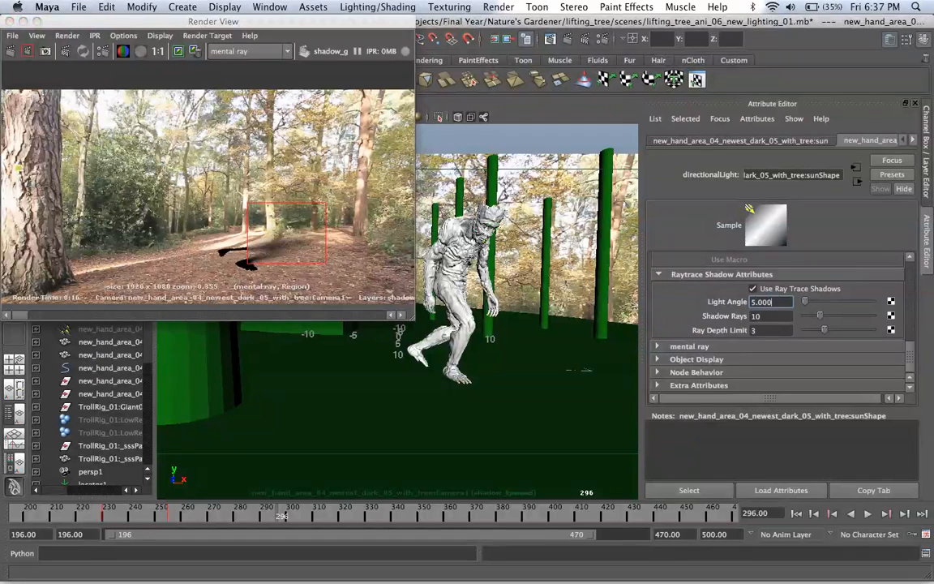
{"action": "left_click", "coordinate": [27, 51]}
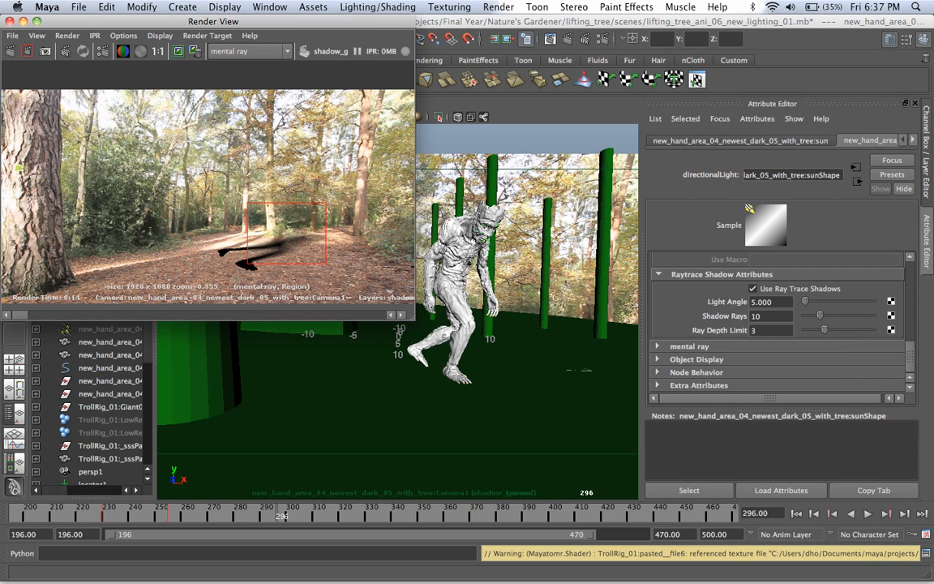
- Set the sun light's Shadow Rays to 7, then render the current region and a new region around the troll's foot shadow
{"action": "double_click", "coordinate": [756, 315]}
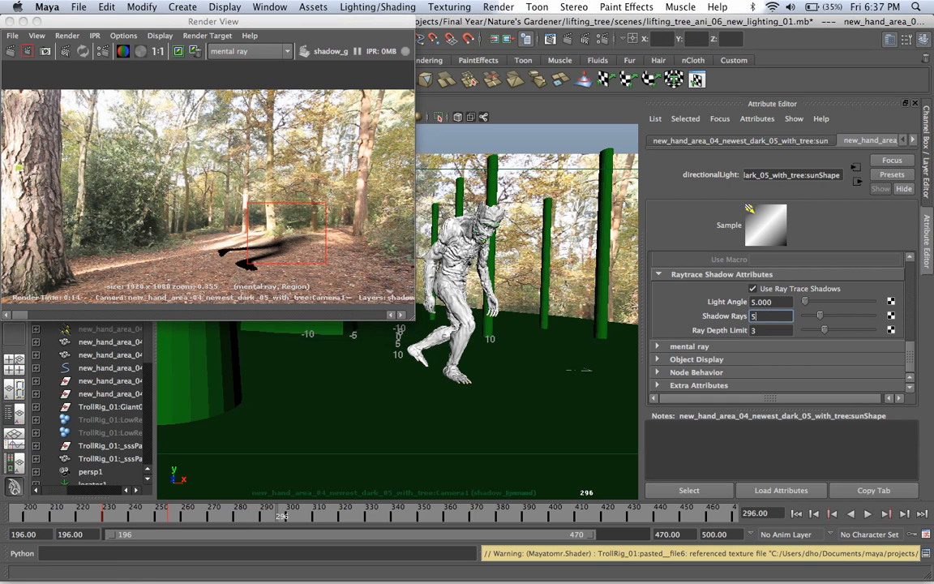
{"action": "type", "text": "7"}
{"action": "key", "text": "Return"}
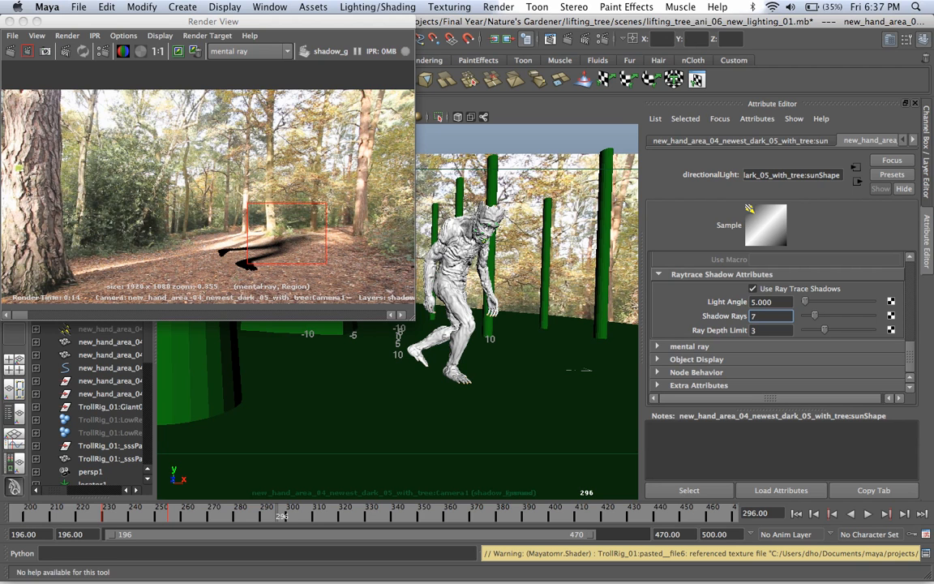
{"action": "left_click", "coordinate": [28, 51]}
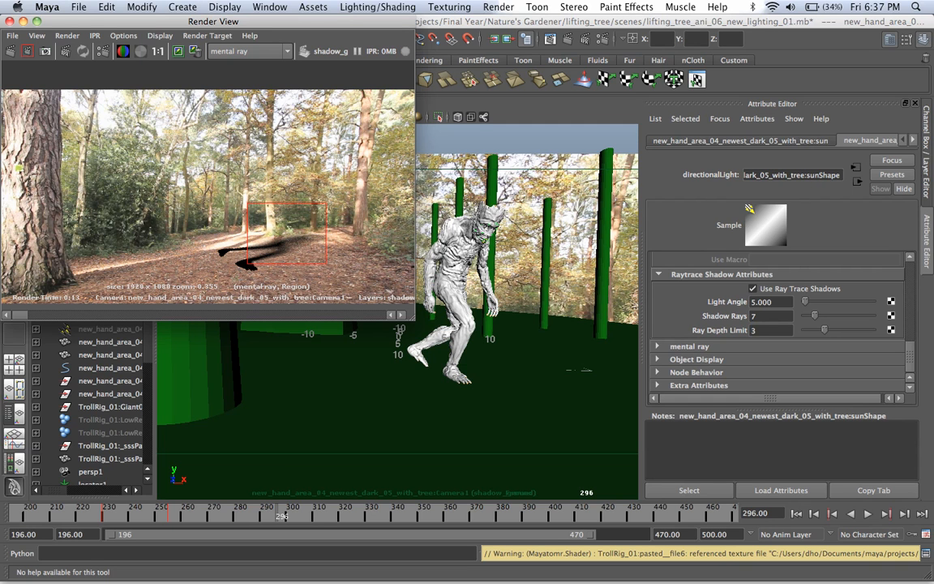
{"action": "left_click_drag", "start_coordinate": [209, 230], "coordinate": [288, 289]}
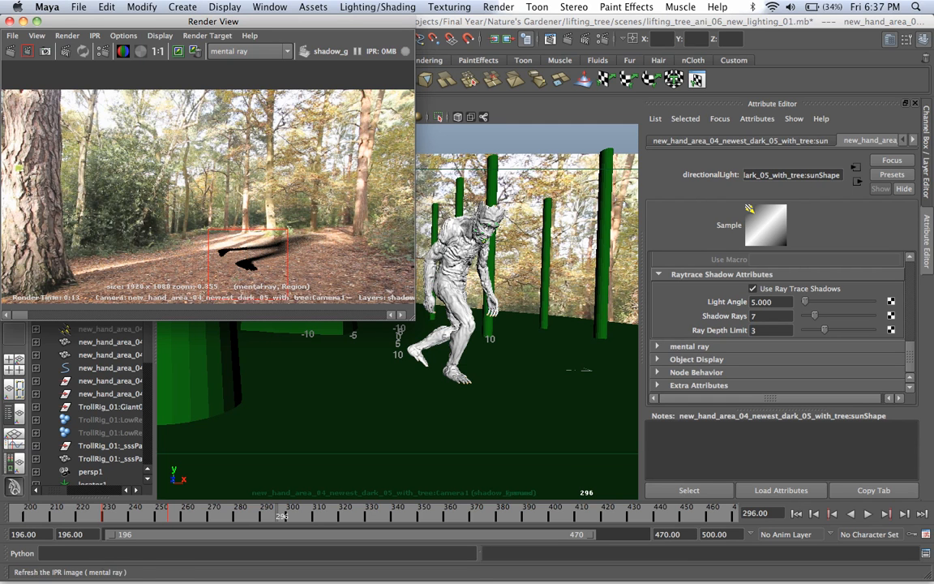
{"action": "left_click", "coordinate": [27, 51]}
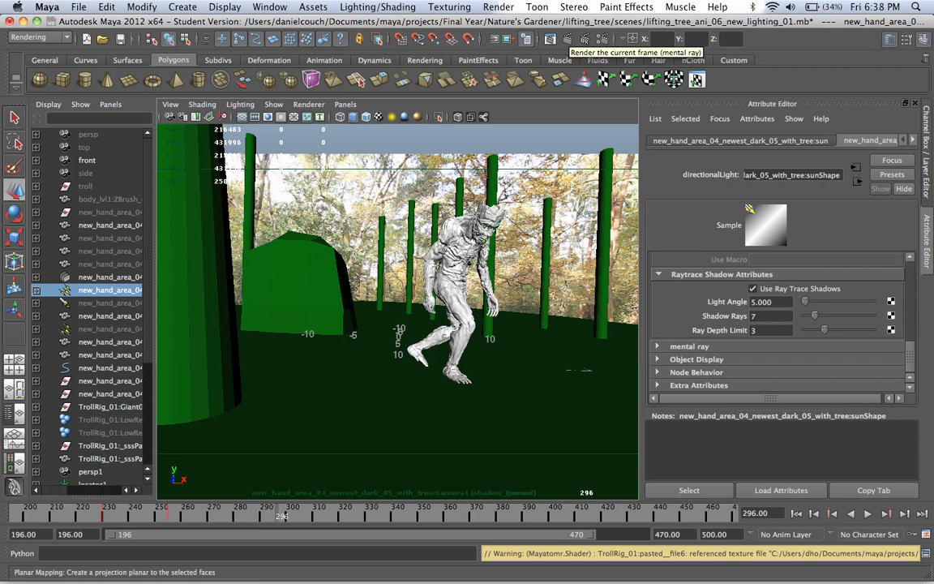
- From masterLayer, select the troll's body and character groups and create a new render layer containing them
{"action": "left_click", "coordinate": [925, 151]}
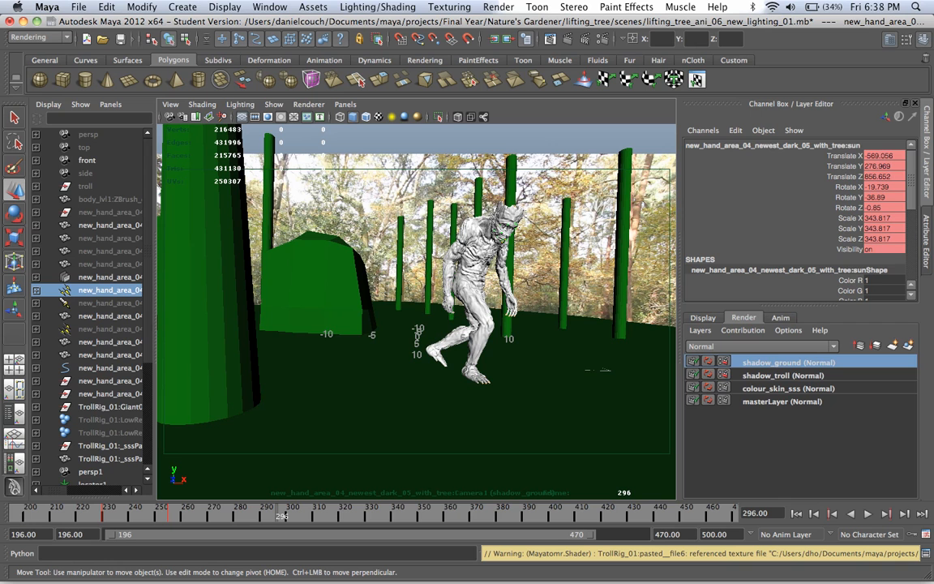
{"action": "left_click", "coordinate": [781, 401]}
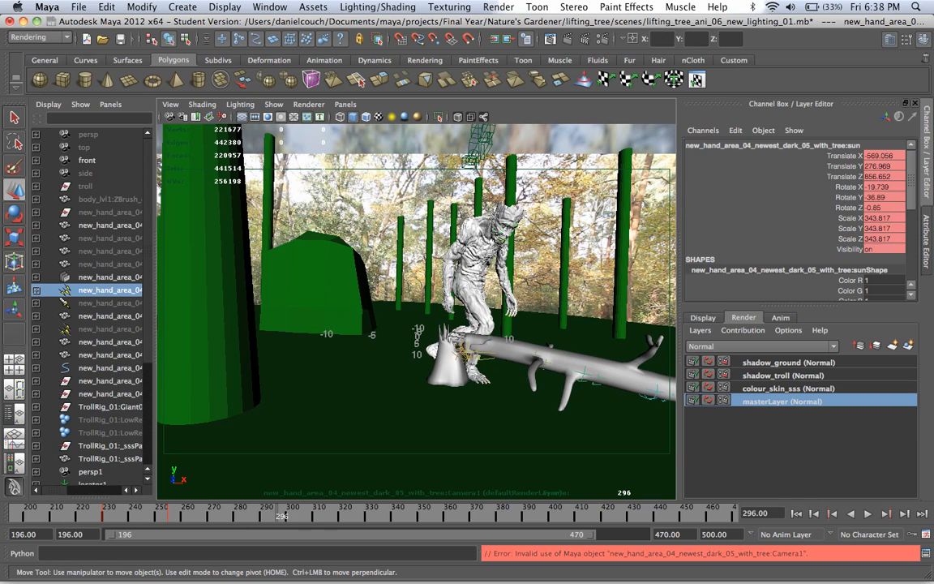
{"action": "left_click", "coordinate": [497, 241]}
{"action": "left_click", "coordinate": [110, 406], "text": "super"}
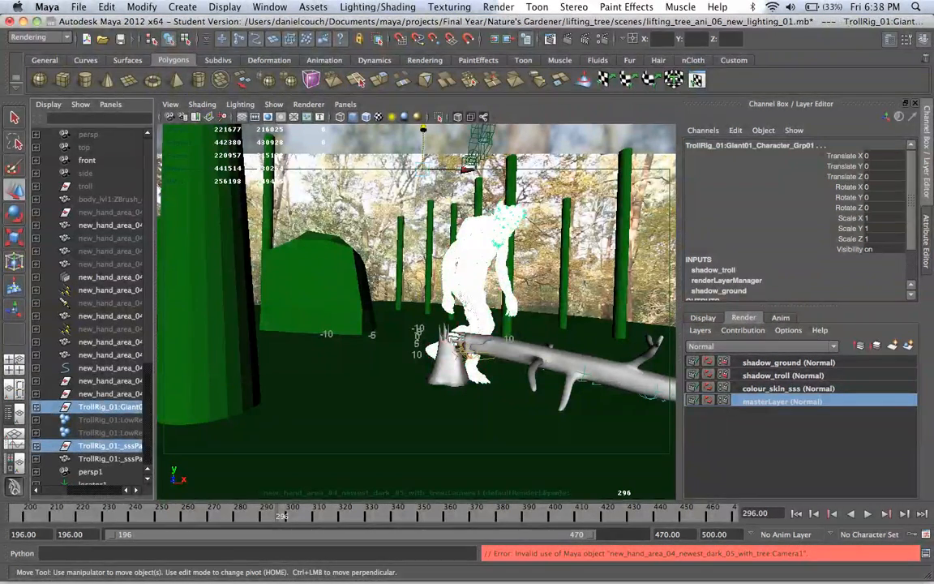
{"action": "left_click", "coordinate": [908, 346]}
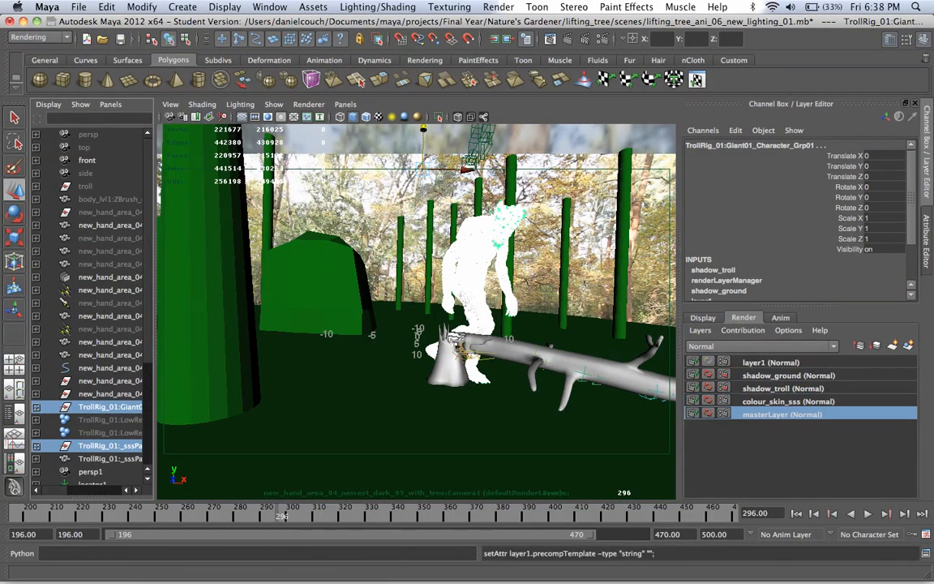
- Add the ground plane to the new render layer, layer1
{"action": "left_click", "coordinate": [110, 224]}
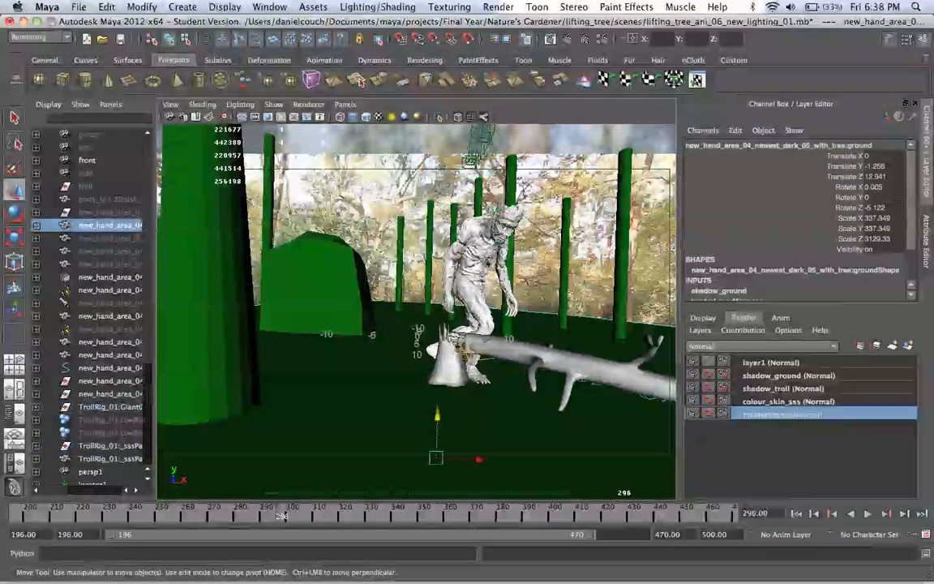
{"action": "right_click", "coordinate": [769, 363]}
{"action": "left_click", "coordinate": [820, 382]}
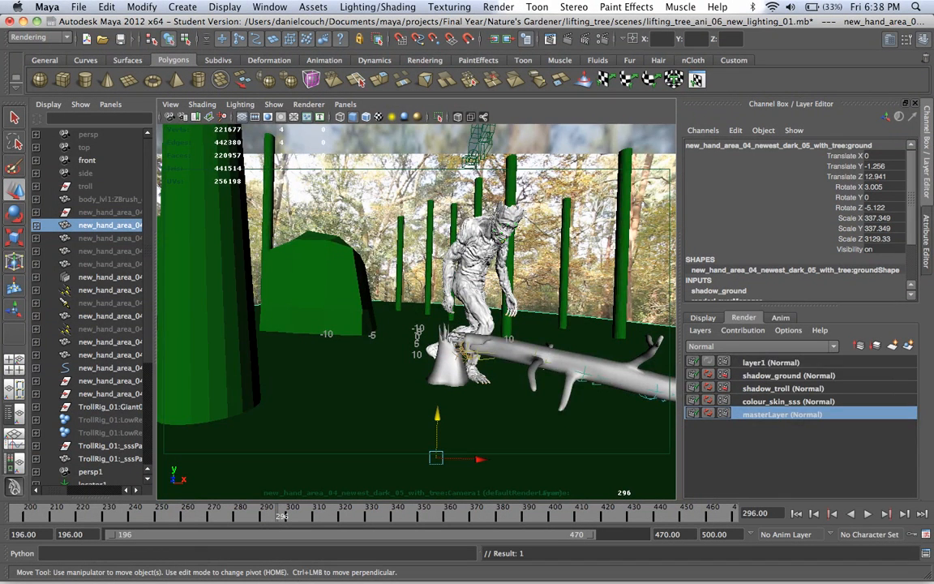
- Make layer1 the active render layer and rename it AO_ground
{"action": "left_click", "coordinate": [771, 361]}
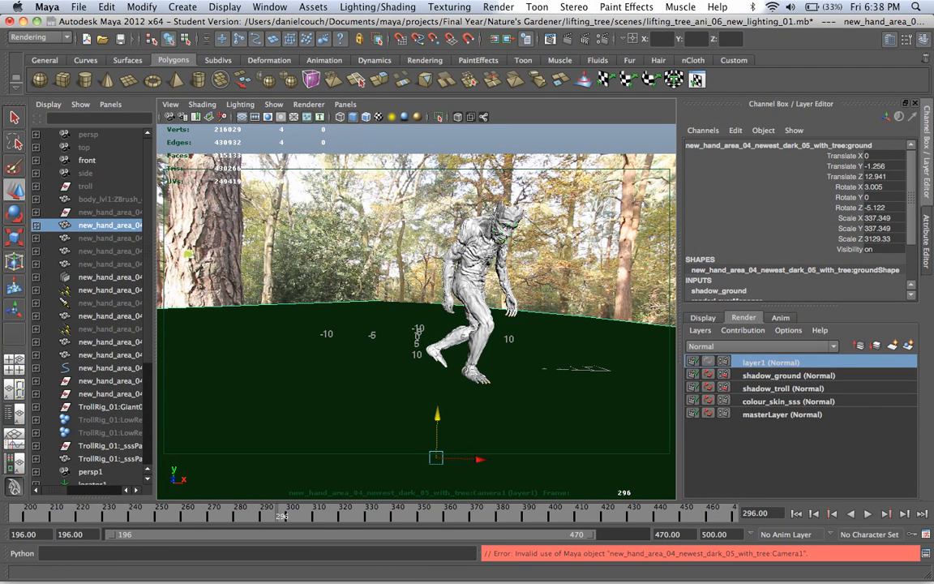
{"action": "double_click", "coordinate": [770, 362]}
{"action": "type", "text": "A"}
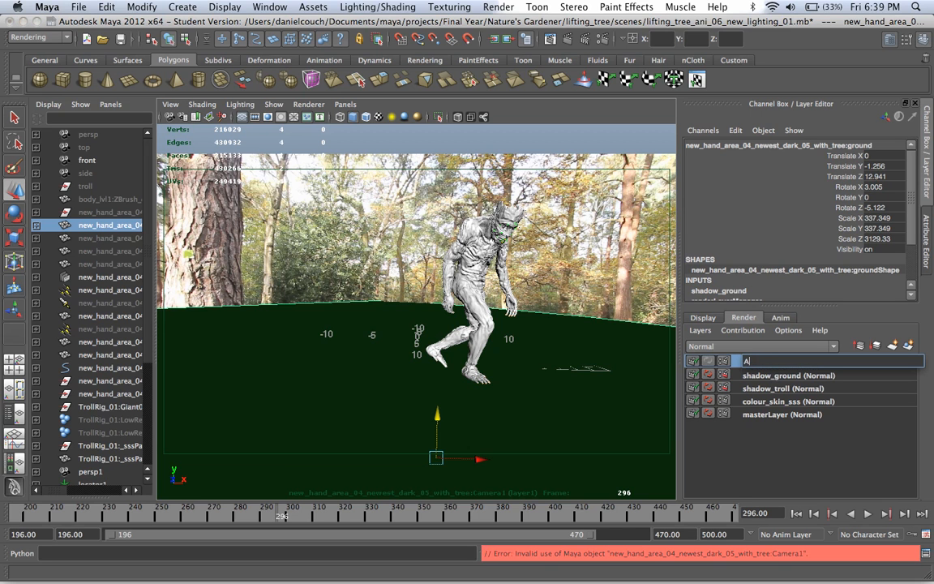
{"action": "type", "text": "O_ground"}
{"action": "key", "text": "Return"}
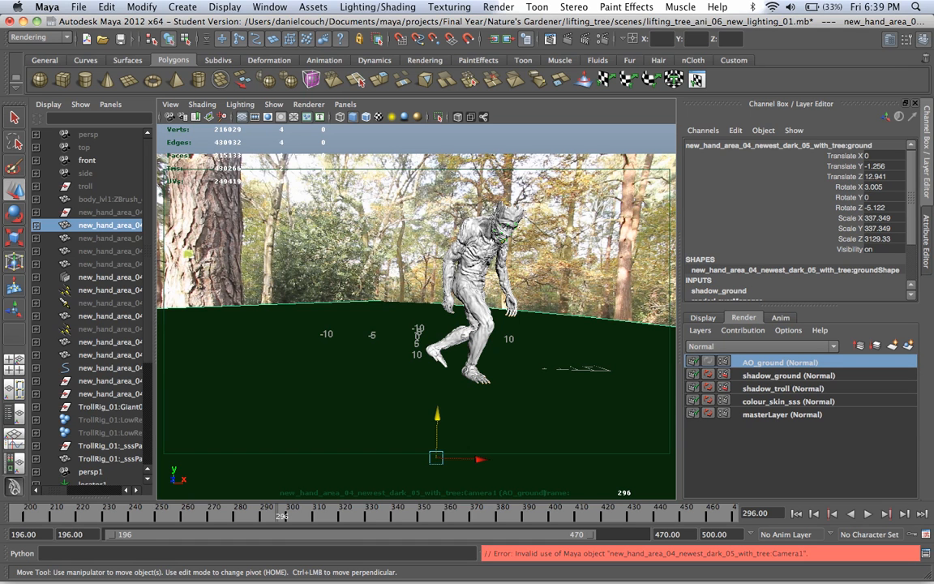
- Assign the existing surfaceShader1 material to the ground plane in the AO_ground layer and show the shader's attributes
{"action": "right_click_drag", "start_coordinate": [371, 333], "coordinate": [316, 536]}
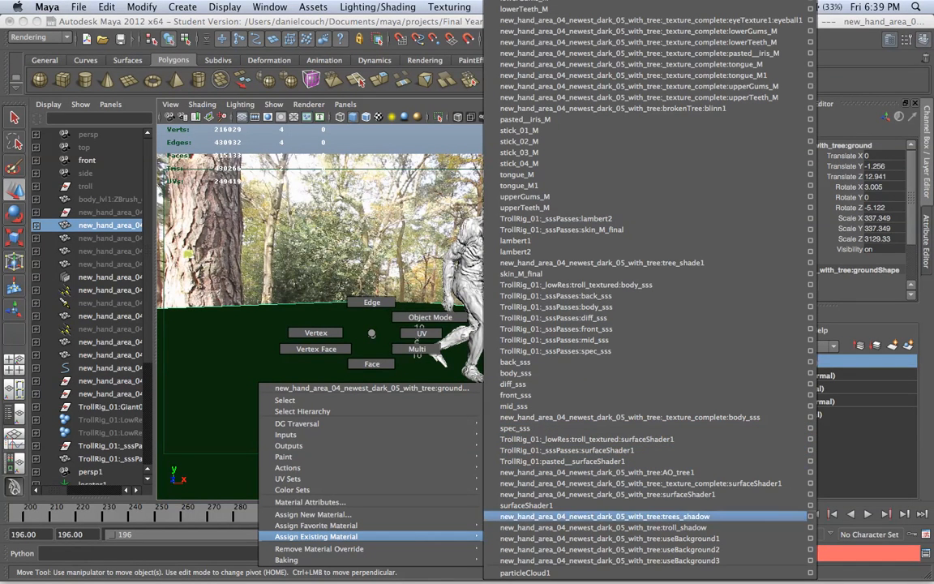
{"action": "left_click", "coordinate": [527, 505]}
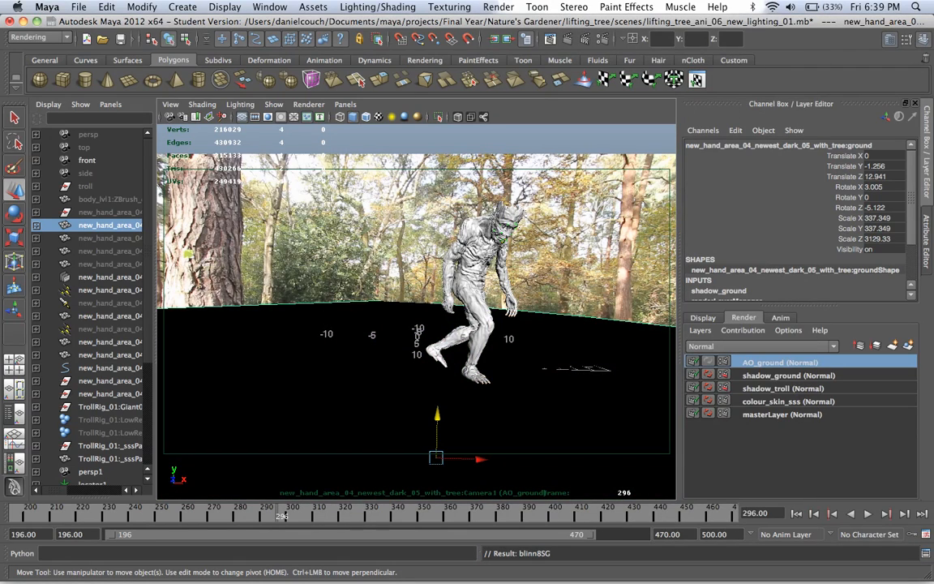
{"action": "right_click", "coordinate": [551, 345]}
{"action": "left_click", "coordinate": [489, 515]}
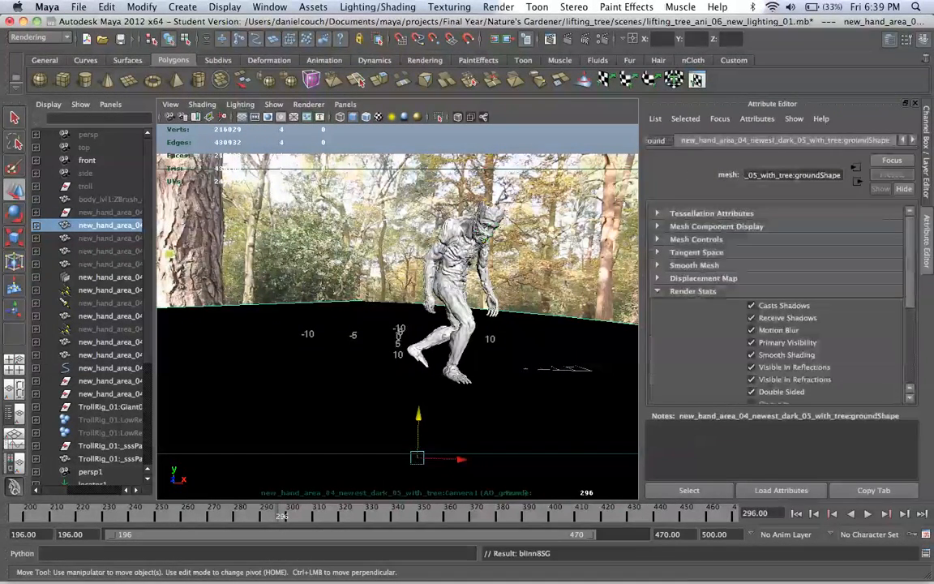
{"action": "left_click", "coordinate": [912, 141]}
{"action": "left_click", "coordinate": [912, 140]}
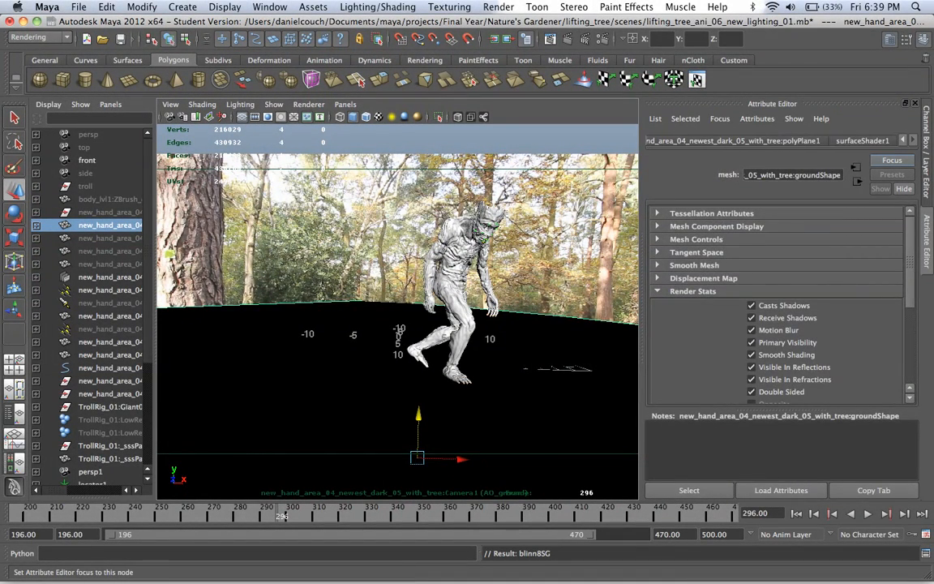
{"action": "left_click", "coordinate": [863, 140]}
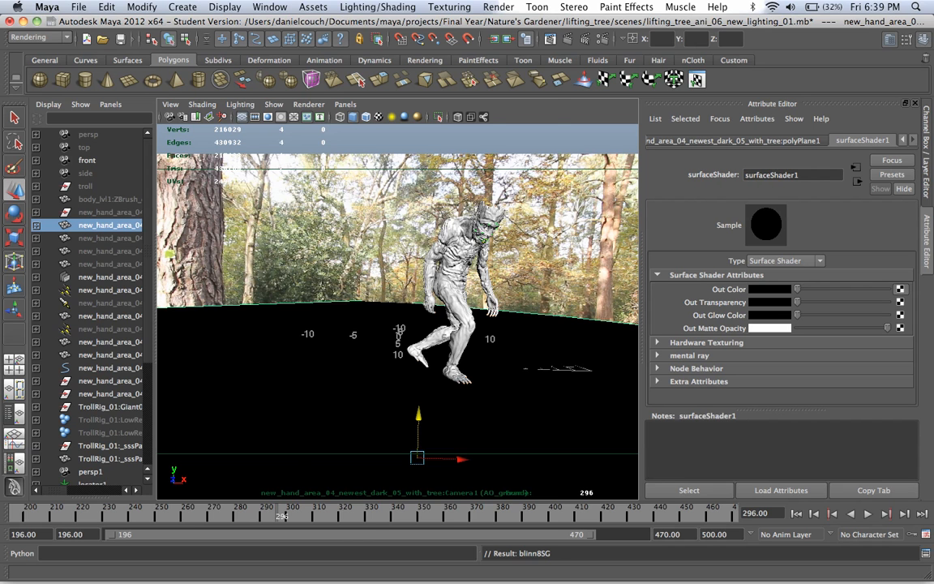
- Connect a new mental ray mib_amb_occlusion texture to the Out Color of surfaceShader1
{"action": "left_click", "coordinate": [900, 289]}
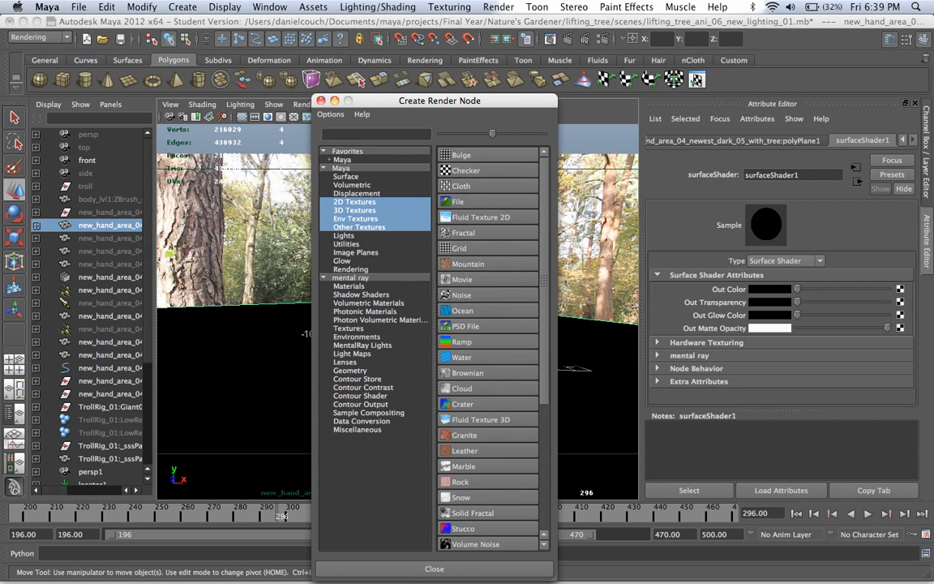
{"action": "left_click", "coordinate": [350, 277]}
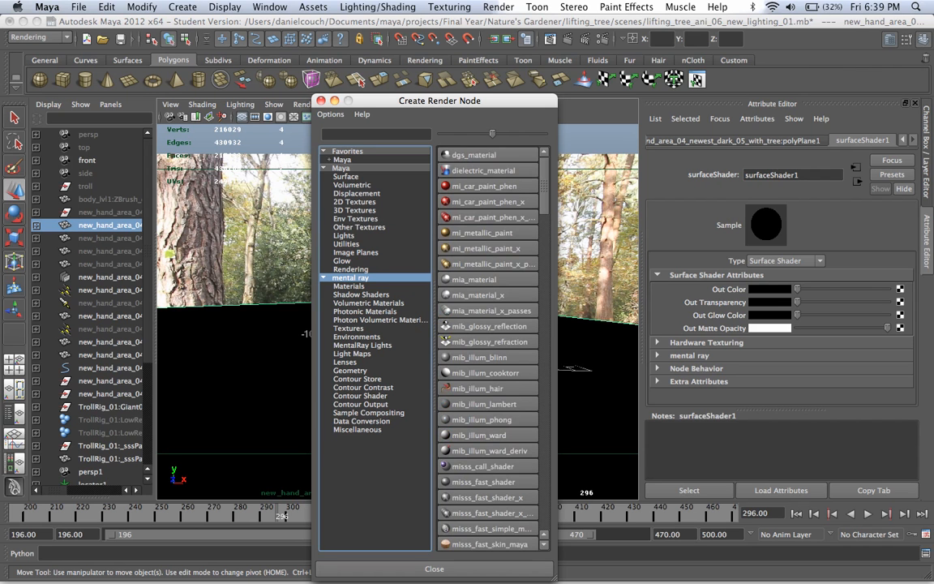
{"action": "scroll", "coordinate": [493, 349], "scroll_direction": "down", "scroll_amount": 5}
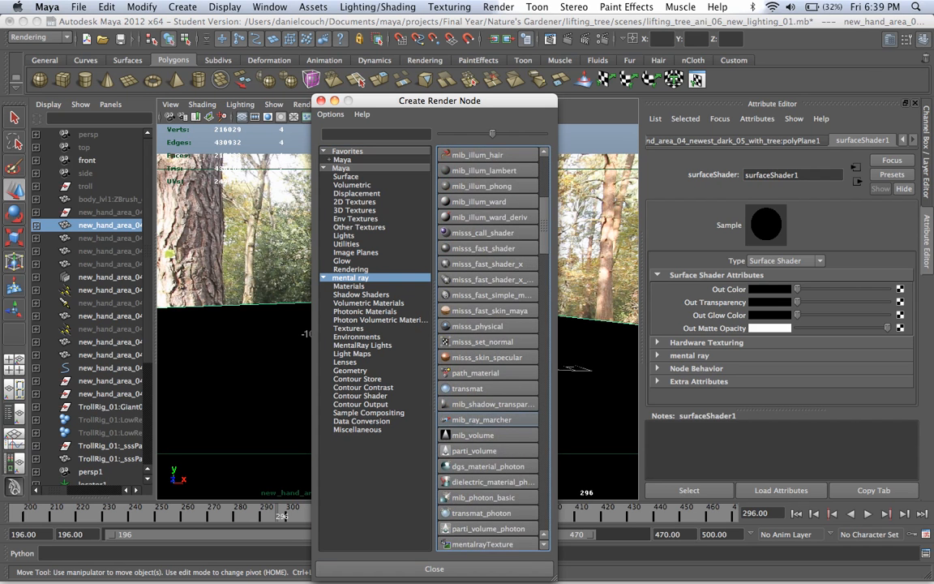
{"action": "scroll", "coordinate": [493, 349], "scroll_direction": "down", "scroll_amount": 5}
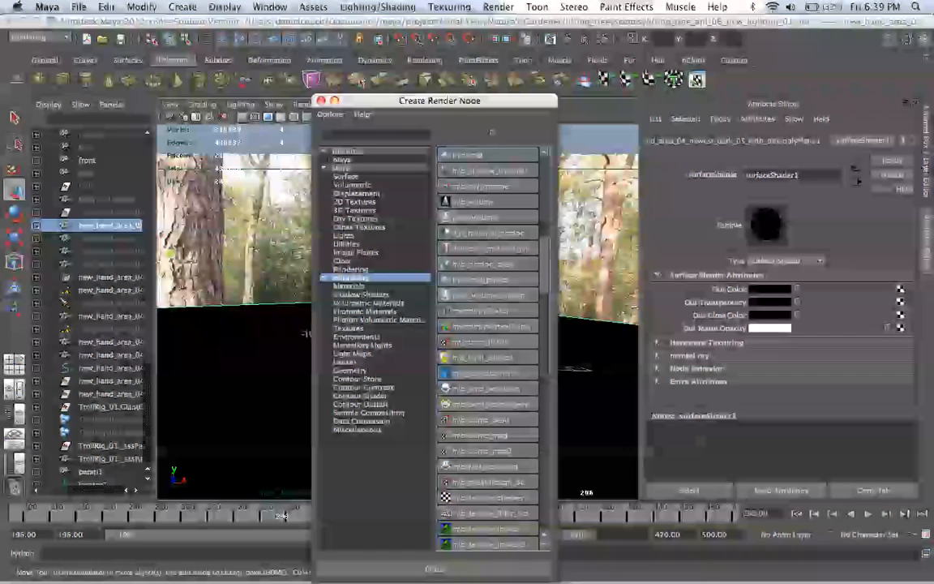
{"action": "left_click", "coordinate": [487, 389]}
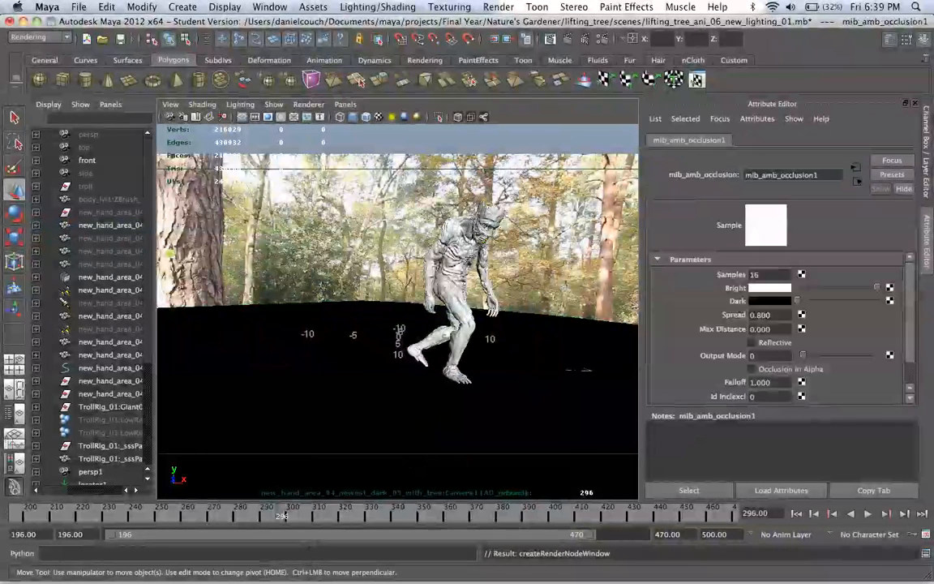
- Set the occlusion node's Samples to 32, Bright to black, Dark to white and Max Distance to 1
{"action": "type", "text": "32"}
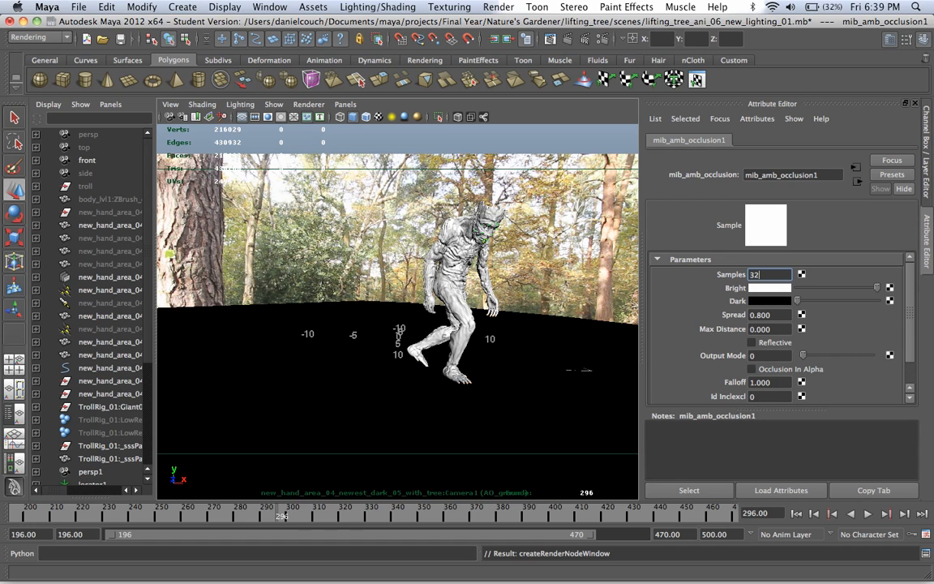
{"action": "mouse_move", "coordinate": [876, 287]}
{"action": "left_mouse_down"}
{"action": "mouse_move", "coordinate": [797, 287]}
{"action": "mouse_move", "coordinate": [809, 301]}
{"action": "mouse_move", "coordinate": [876, 301]}
{"action": "left_mouse_up"}
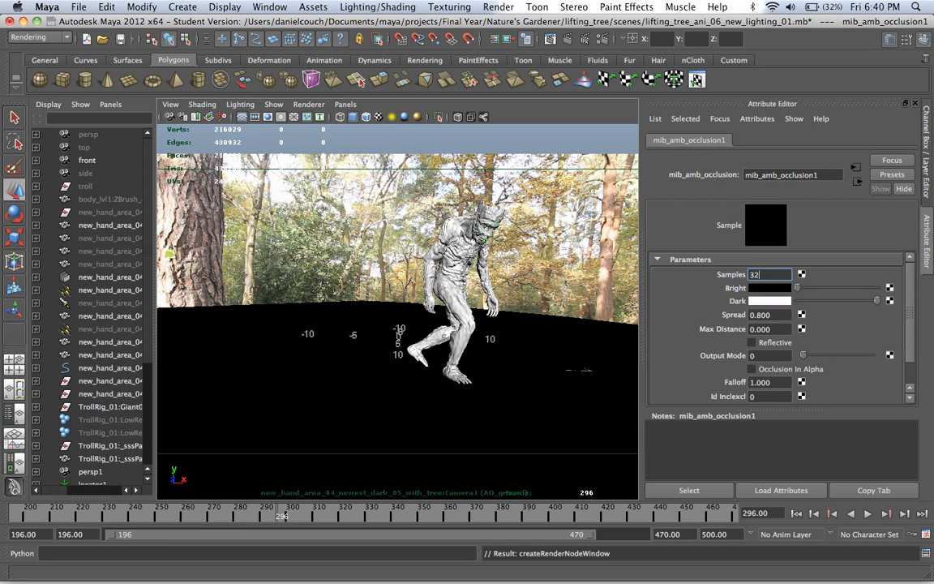
{"action": "double_click", "coordinate": [769, 329]}
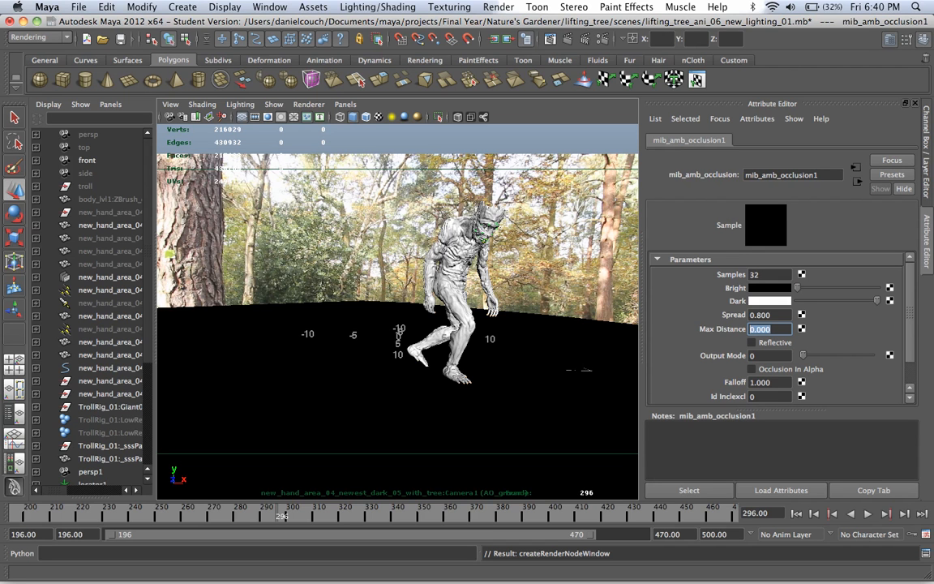
{"action": "type", "text": "1.000"}
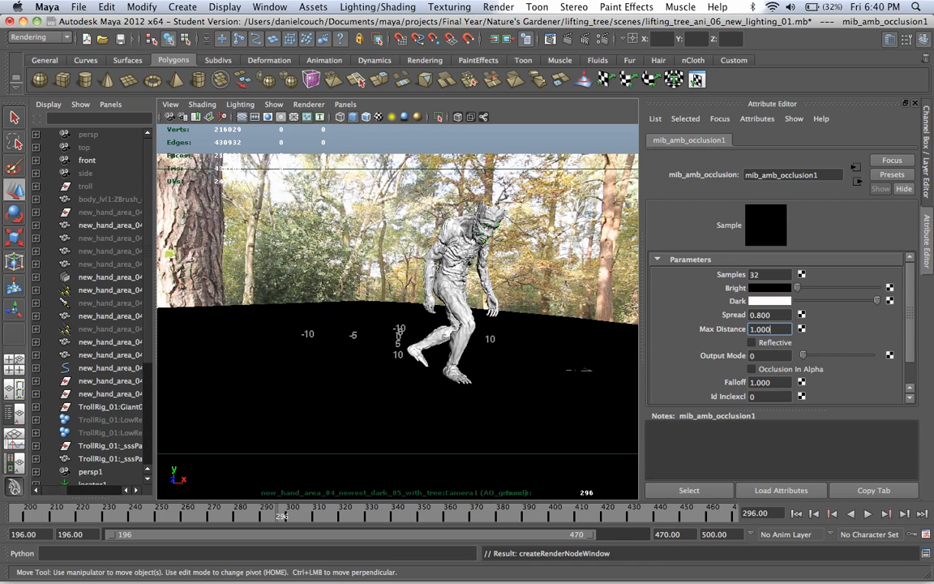
- Assign the existing surfaceShader1 material to the TrollRig_01:Giant01_Character_Grp01 group in the AO_ground layer
{"action": "left_click", "coordinate": [465, 331]}
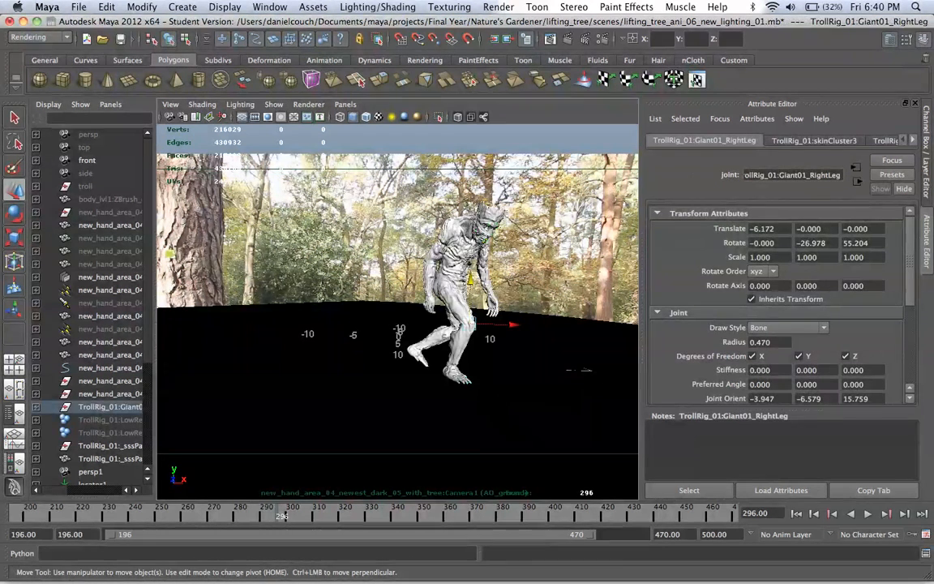
{"action": "left_click", "coordinate": [455, 268]}
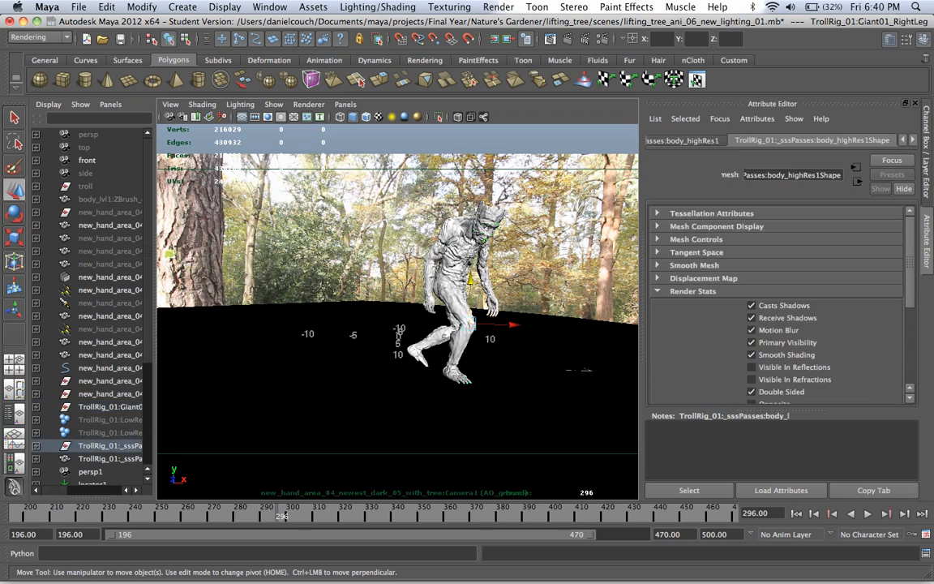
{"action": "left_click", "coordinate": [110, 407]}
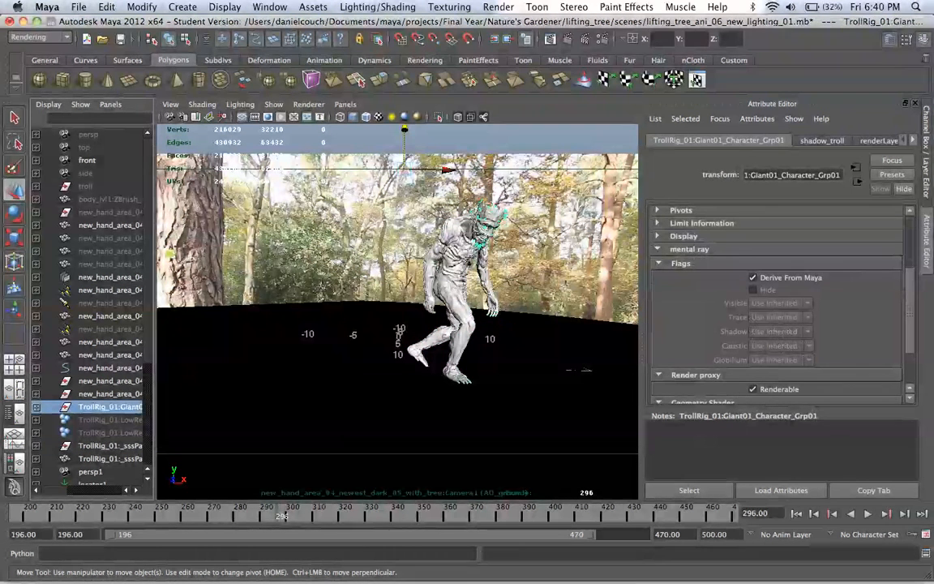
{"action": "right_click", "coordinate": [483, 219]}
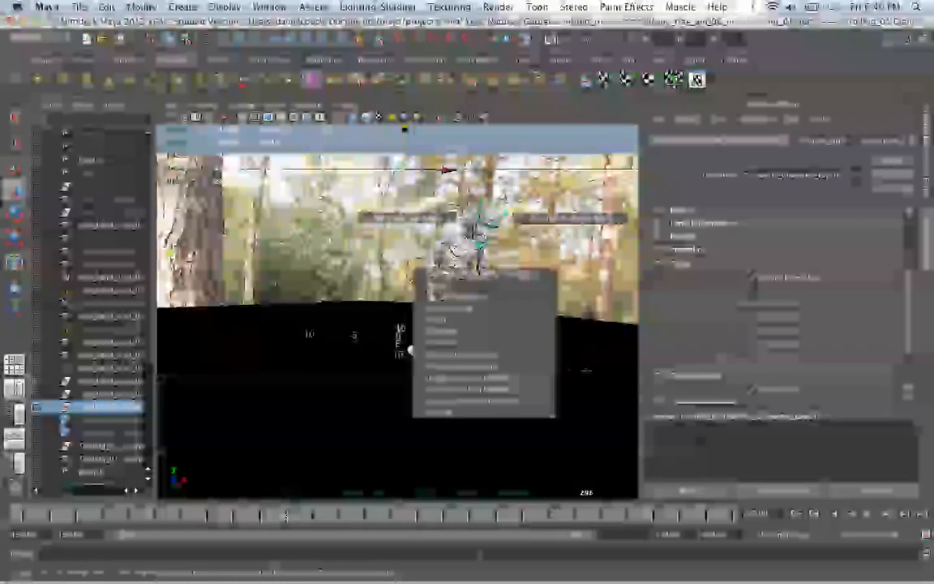
{"action": "mouse_move", "coordinate": [519, 389]}
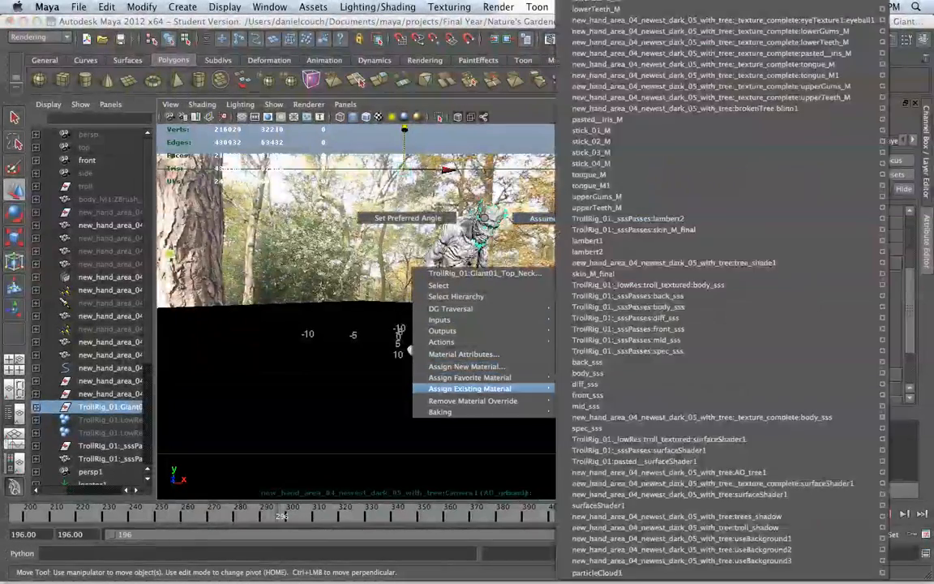
{"action": "left_click", "coordinate": [598, 505]}
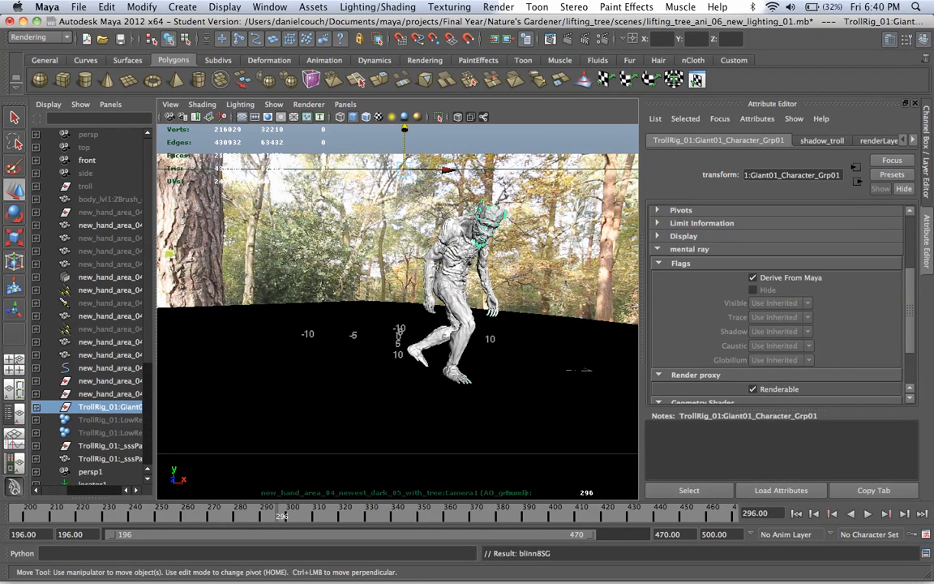
- Assign the existing surfaceShader1 material to the TrollRig_01:_sssPasses:troll group holding the troll's body
{"action": "left_click", "coordinate": [106, 445]}
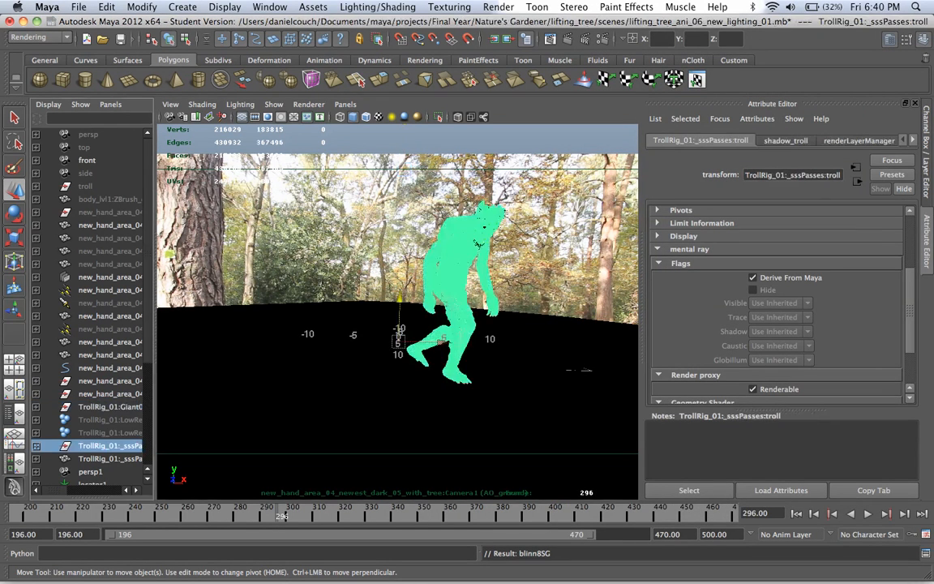
{"action": "right_click_drag", "start_coordinate": [446, 260], "coordinate": [446, 291]}
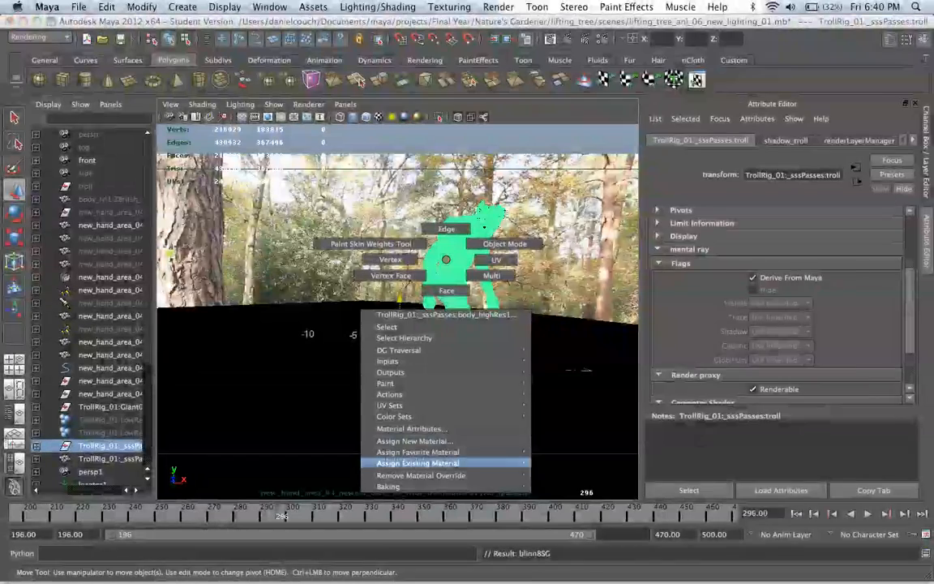
{"action": "mouse_move", "coordinate": [487, 463]}
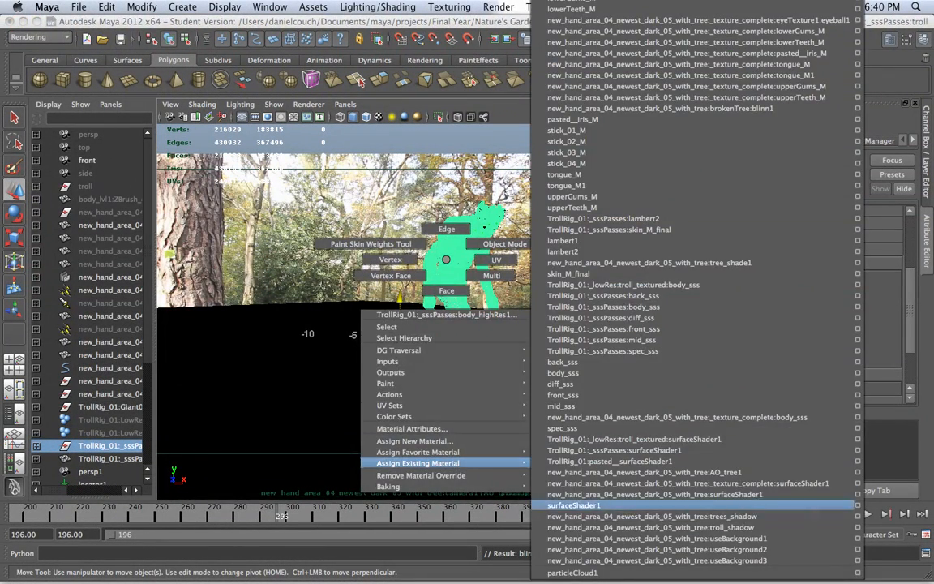
{"action": "left_click", "coordinate": [598, 505]}
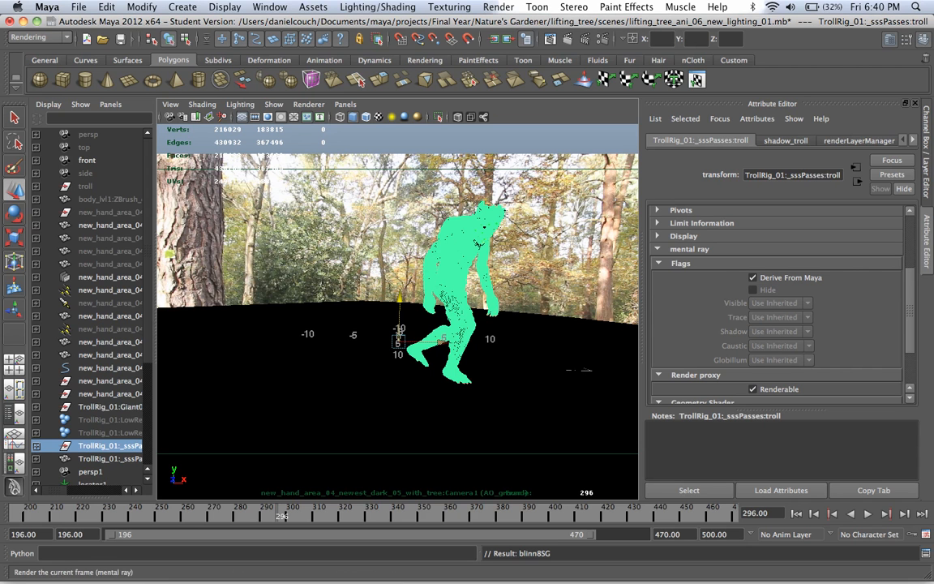
- Create a layer override for Final Gathering in the AO_ground render settings and turn it off
{"action": "left_click", "coordinate": [544, 38]}
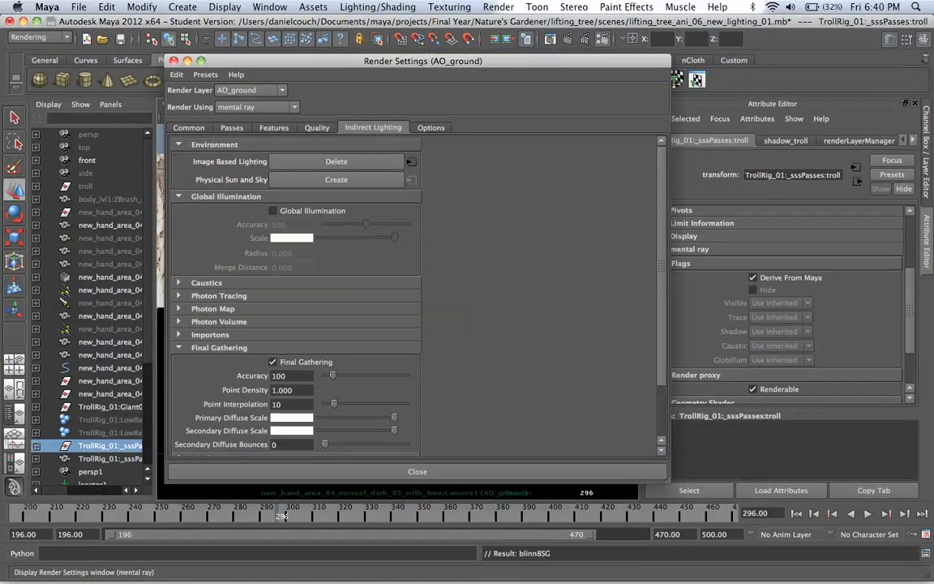
{"action": "right_click", "coordinate": [296, 361]}
{"action": "left_click", "coordinate": [313, 343]}
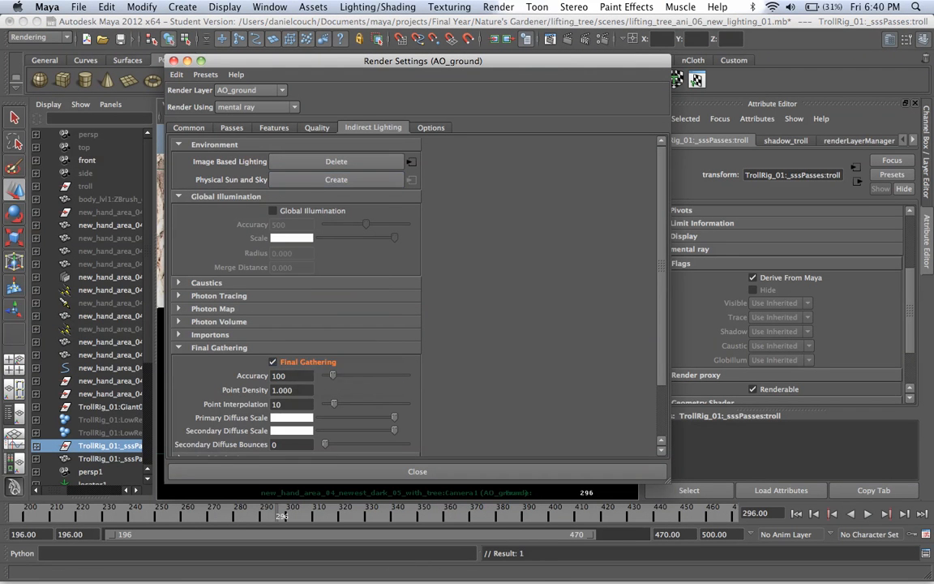
{"action": "left_click", "coordinate": [272, 362]}
{"action": "left_click", "coordinate": [317, 127]}
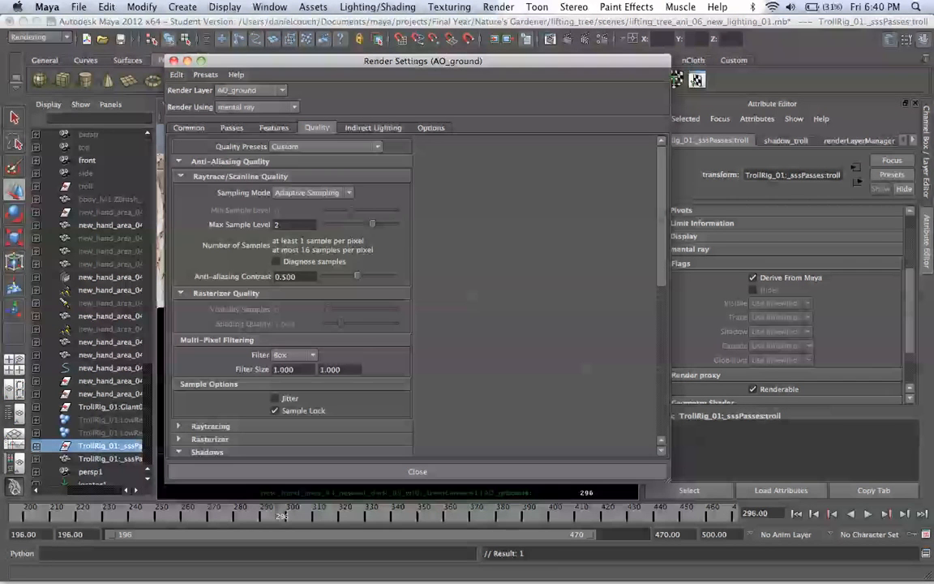
{"action": "left_click", "coordinate": [273, 127]}
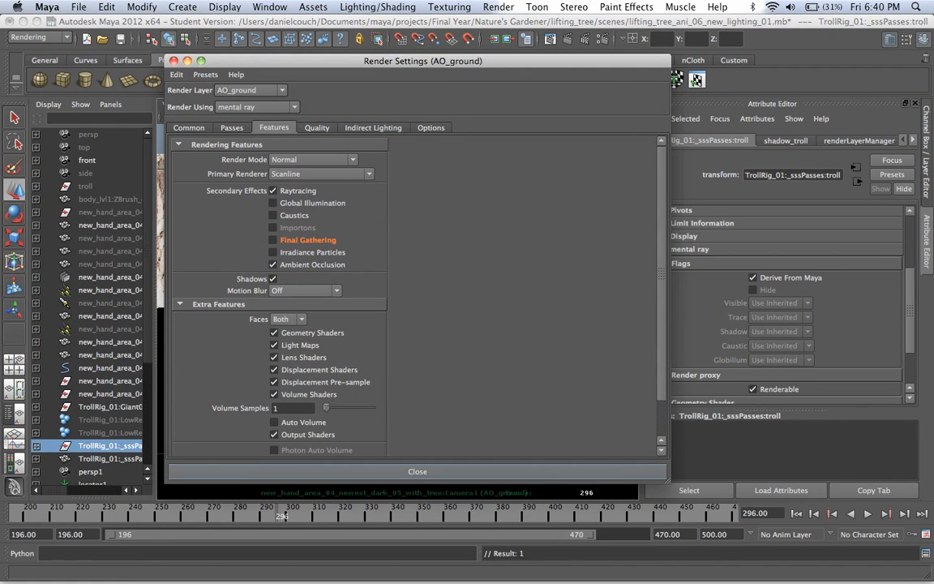
{"action": "left_click", "coordinate": [416, 471]}
- Test-render frame 296 of the AO_ground layer and inspect the whole image
{"action": "left_click", "coordinate": [512, 38]}
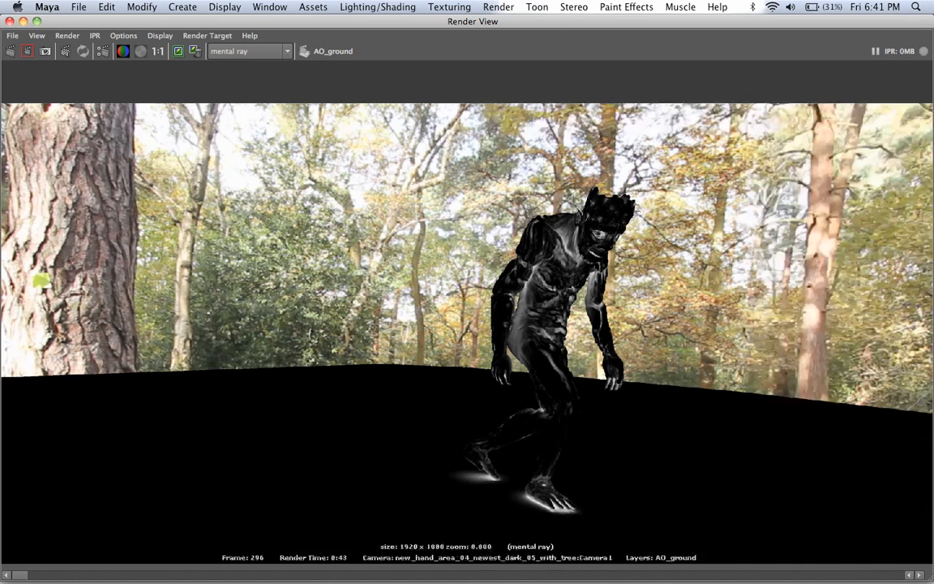
{"action": "scroll", "coordinate": [467, 313], "scroll_direction": "down", "scroll_amount": 5}
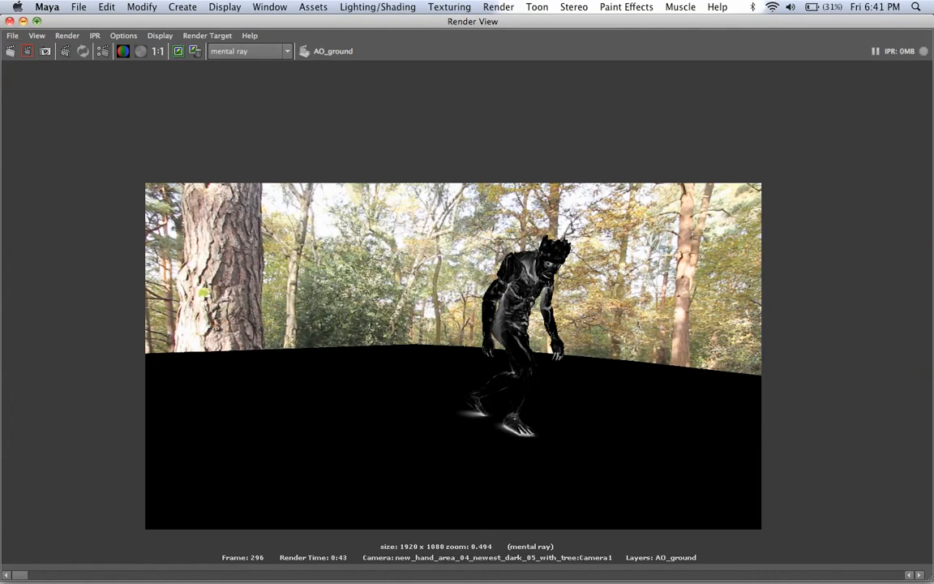
{"action": "left_click", "coordinate": [9, 21]}
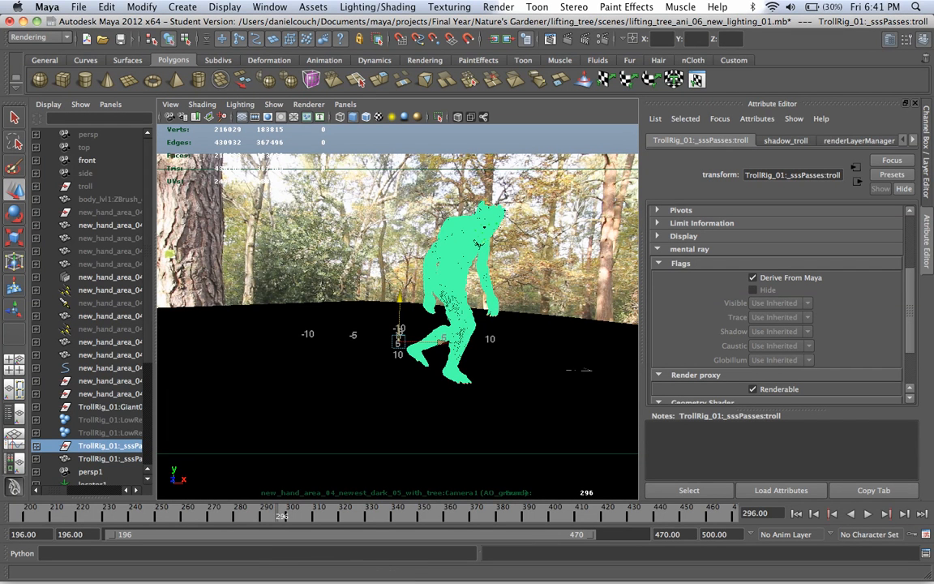
- On the _sssPasses:troll group, add layer overrides to turn Derive From Maya off and set the mental ray Visible flag to No
{"action": "right_click", "coordinate": [805, 284]}
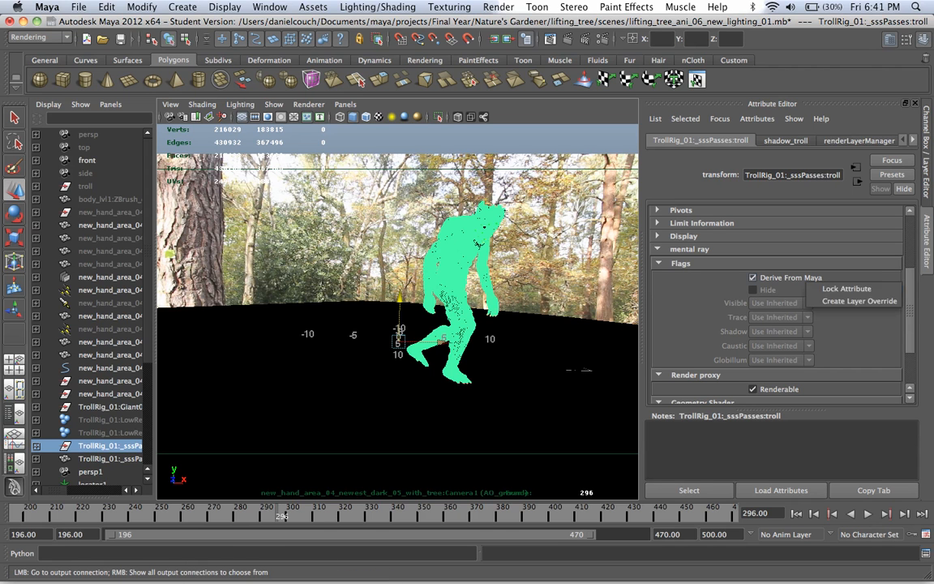
{"action": "left_click", "coordinate": [859, 301]}
{"action": "left_click", "coordinate": [752, 277]}
{"action": "right_click", "coordinate": [751, 302]}
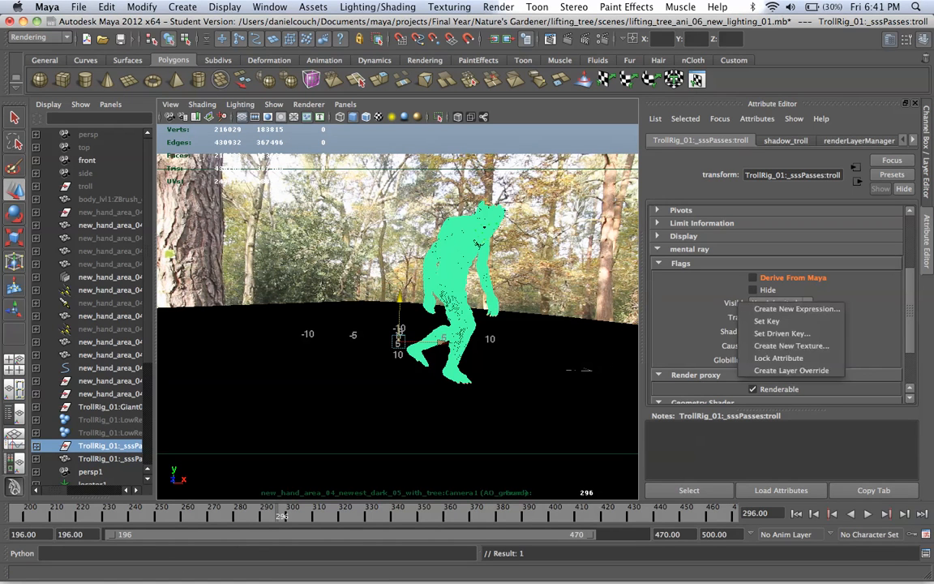
{"action": "left_click", "coordinate": [791, 369]}
{"action": "left_click", "coordinate": [780, 303]}
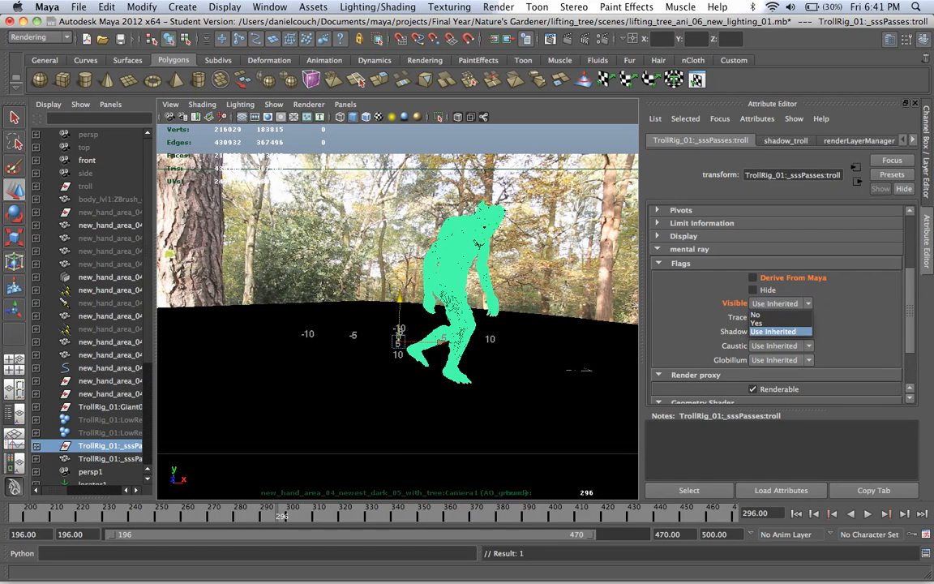
{"action": "left_click", "coordinate": [755, 314]}
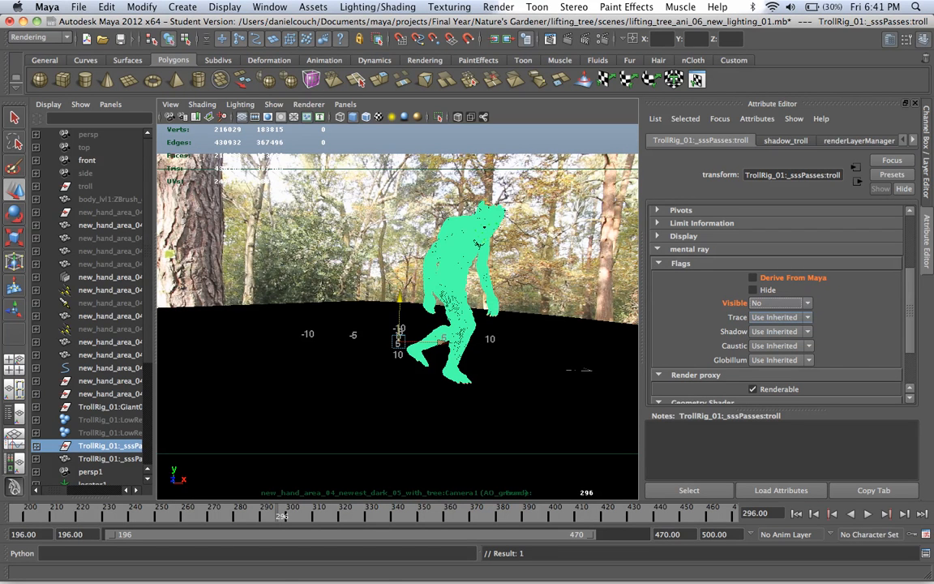
- On Giant01_Character_Grp01, override Derive From Maya to off and the mental ray Visible flag to No for this layer
{"action": "left_click", "coordinate": [109, 406]}
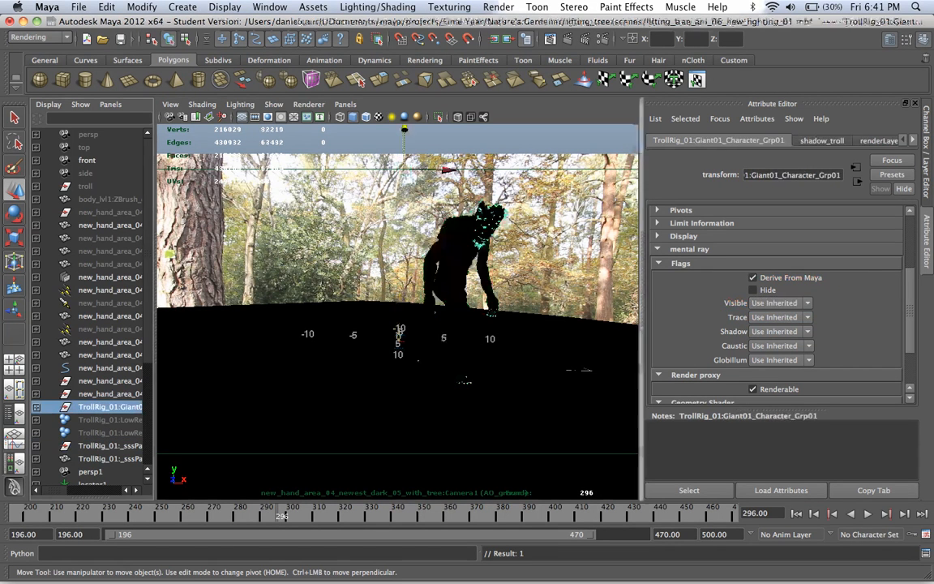
{"action": "right_click", "coordinate": [762, 278]}
{"action": "left_click", "coordinate": [818, 297]}
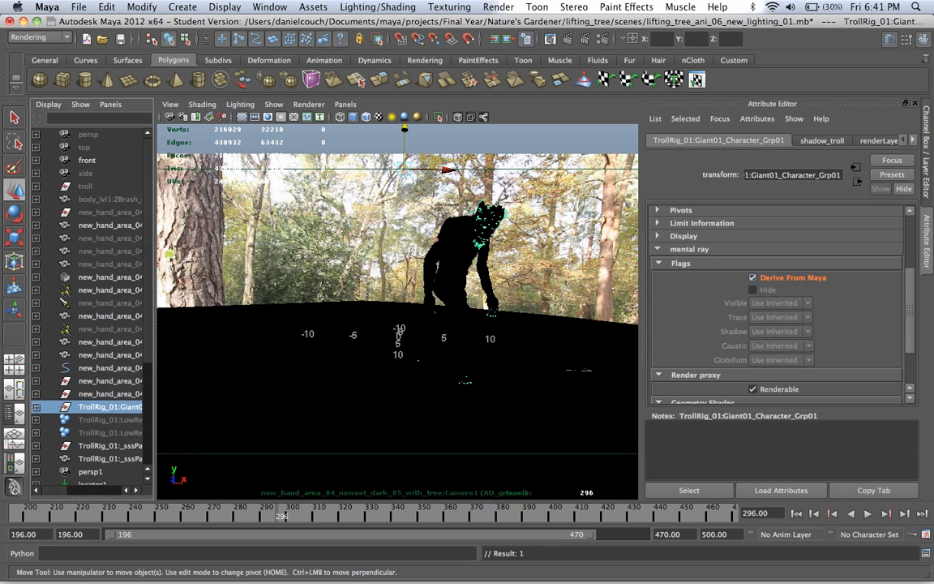
{"action": "left_click", "coordinate": [752, 277]}
{"action": "right_click", "coordinate": [751, 305]}
{"action": "left_click", "coordinate": [789, 373]}
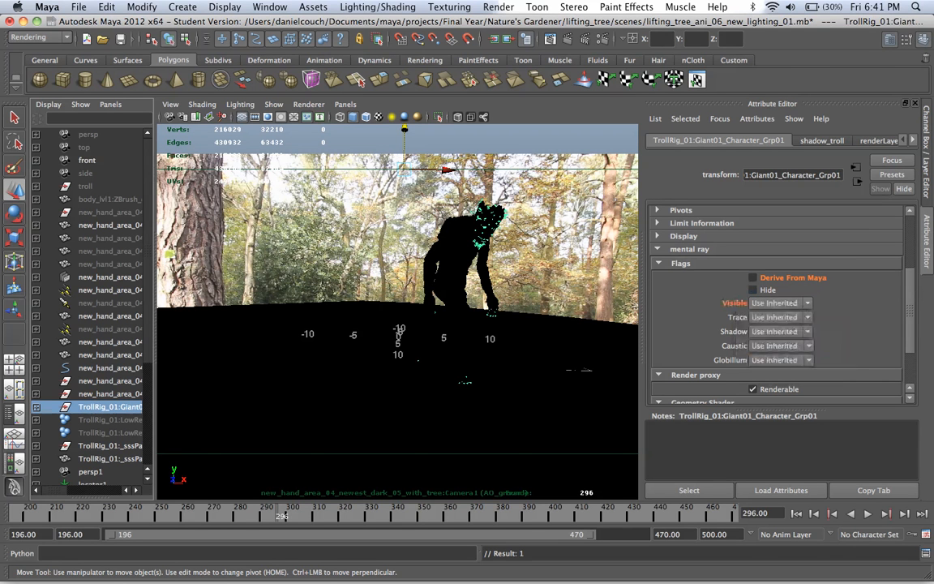
{"action": "left_click", "coordinate": [778, 303]}
{"action": "left_click", "coordinate": [755, 314]}
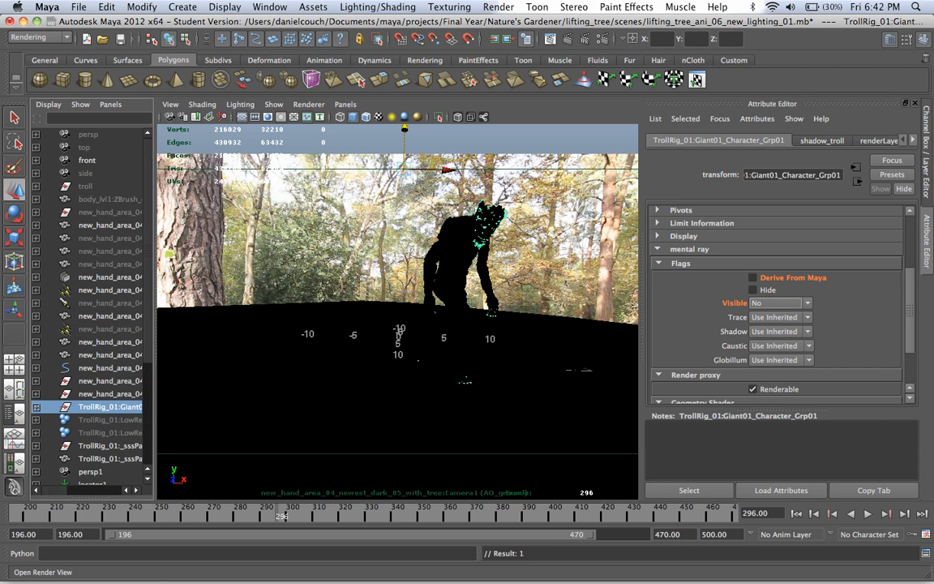
- Render only a region around the troll in the AO_ground layer to check the ground occlusion
{"action": "left_click", "coordinate": [494, 38]}
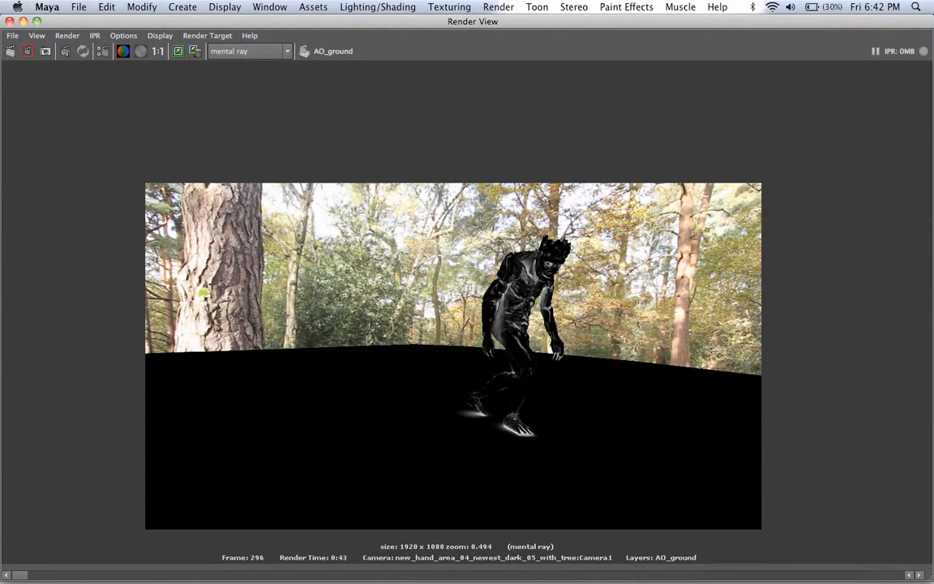
{"action": "left_click_drag", "start_coordinate": [434, 200], "coordinate": [631, 447]}
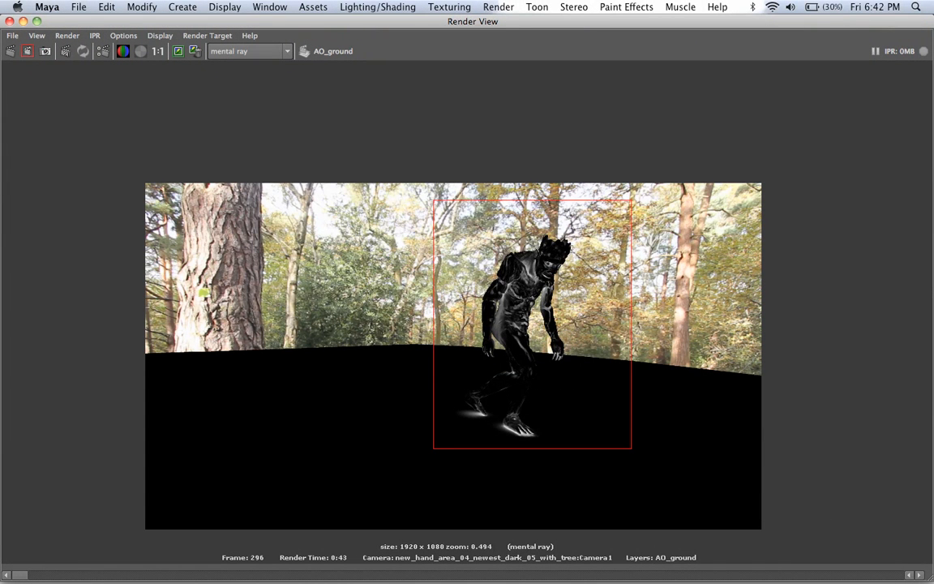
{"action": "left_click", "coordinate": [27, 51]}
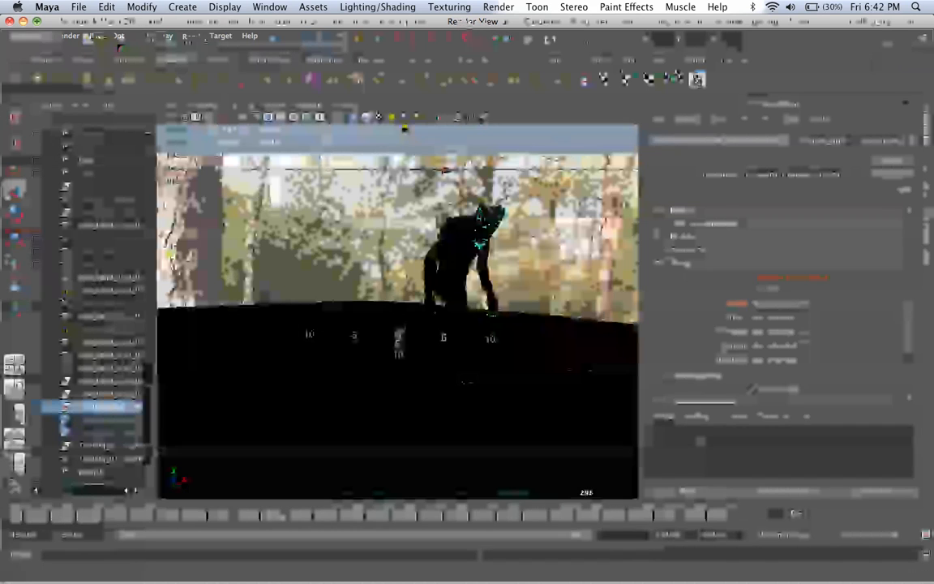
- Copy the AO_ground render layer and rename the copy AO_troll
{"action": "key", "text": "ctrl+a"}
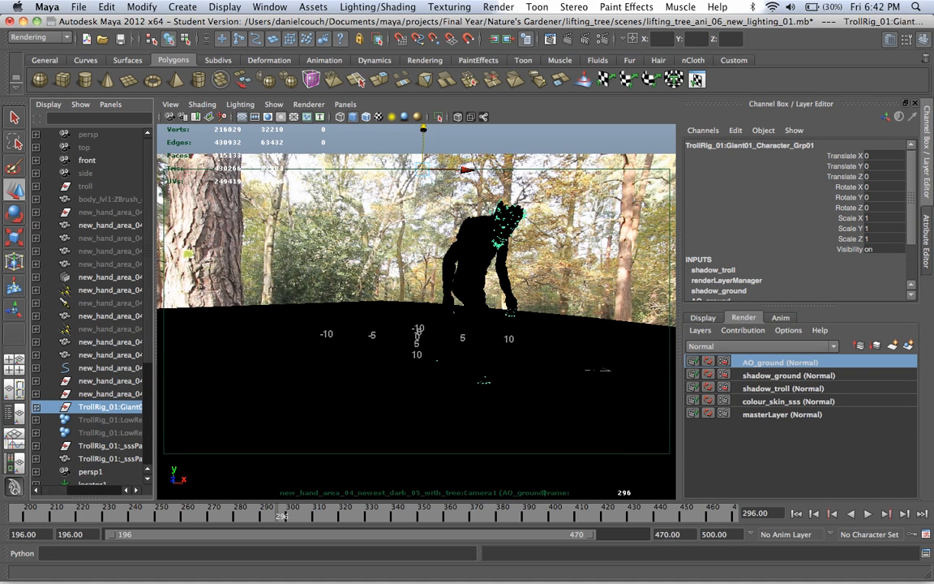
{"action": "right_click", "coordinate": [760, 361]}
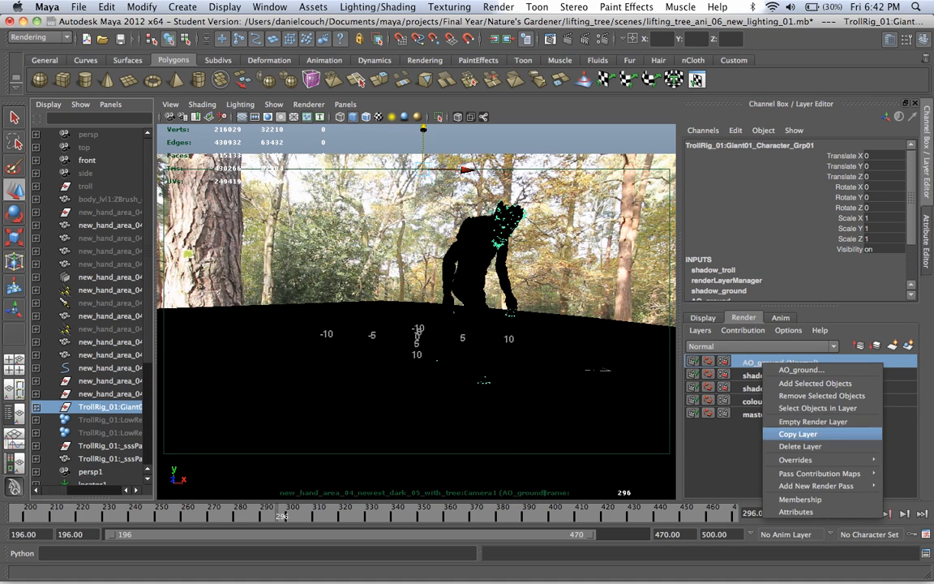
{"action": "left_click", "coordinate": [799, 434]}
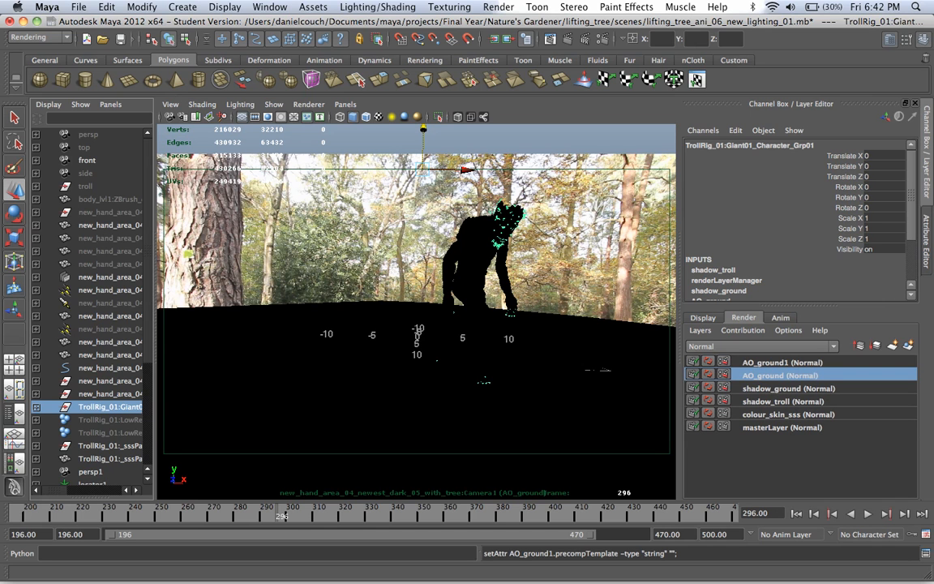
{"action": "double_click", "coordinate": [766, 362]}
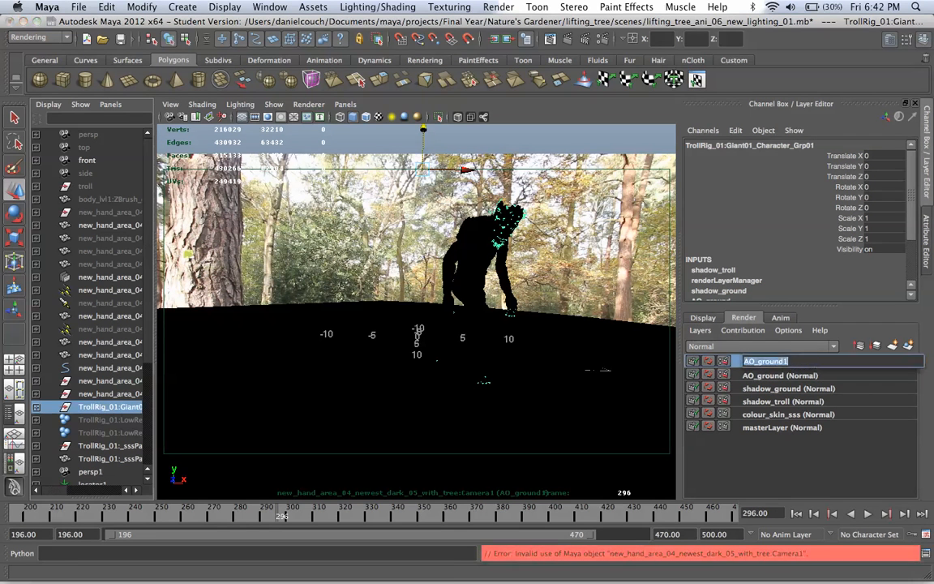
{"action": "left_click", "coordinate": [788, 361]}
{"action": "key", "text": "BackSpace"}
{"action": "key", "text": "BackSpace"}
{"action": "key", "text": "BackSpace"}
{"action": "key", "text": "BackSpace"}
{"action": "key", "text": "BackSpace"}
{"action": "key", "text": "BackSpace"}
{"action": "key", "text": "BackSpace"}
{"action": "type", "text": "troll"}
{"action": "key", "text": "Return"}
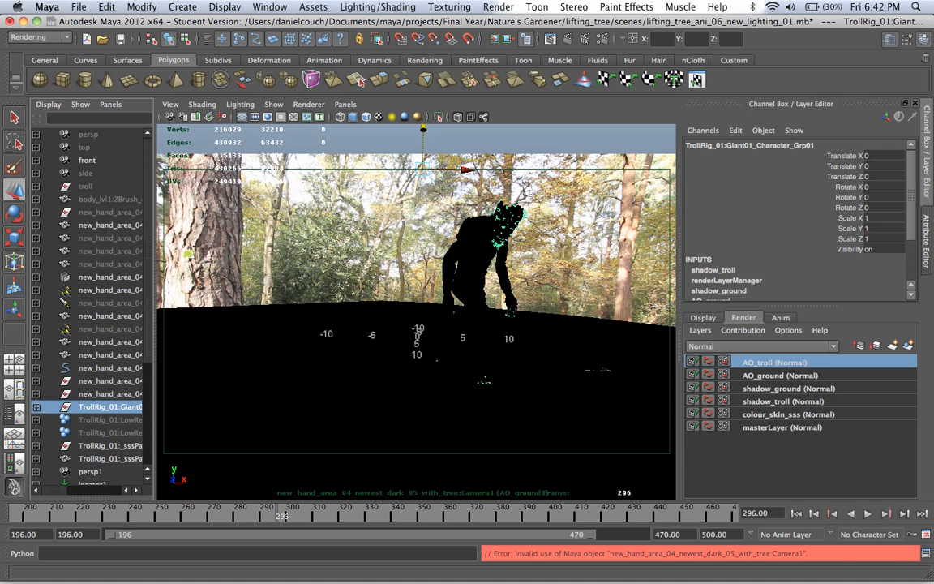
- In the AO_troll layer, add a layer override on the ground mesh's Primary Visibility and turn it off
{"action": "mouse_move", "coordinate": [746, 561]}
{"action": "left_click", "coordinate": [584, 336]}
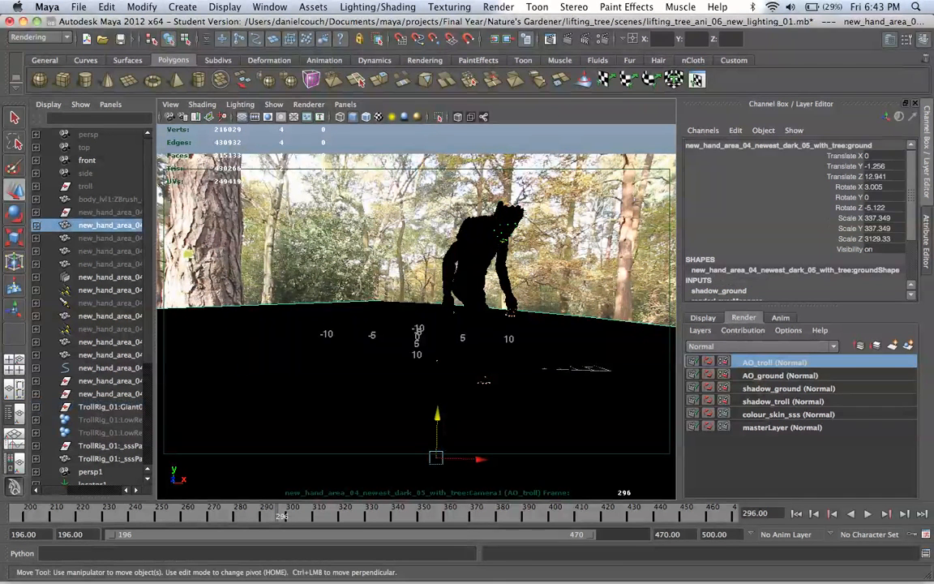
{"action": "right_click", "coordinate": [584, 336]}
{"action": "key", "text": "ctrl+a"}
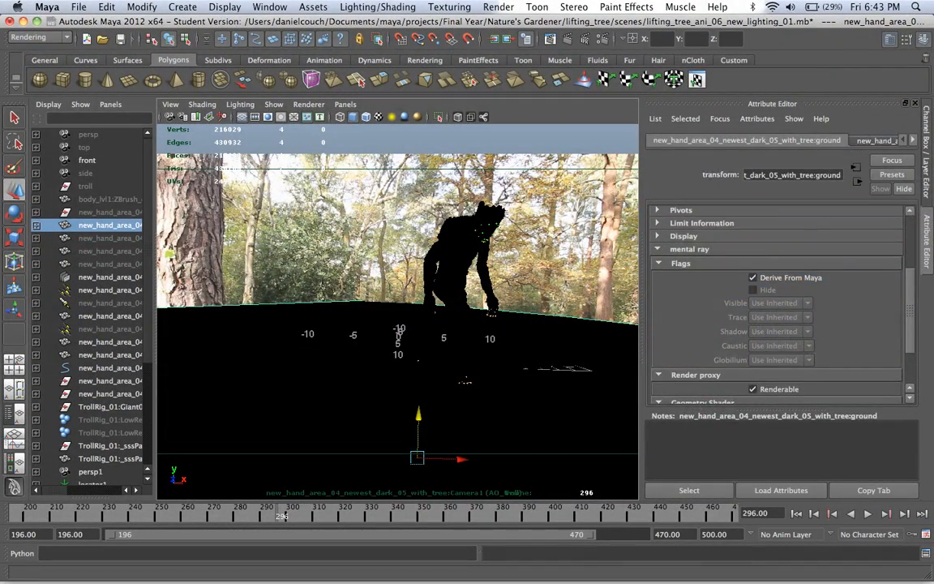
{"action": "left_click", "coordinate": [875, 140]}
{"action": "scroll", "coordinate": [677, 236], "scroll_direction": "down", "scroll_amount": 3}
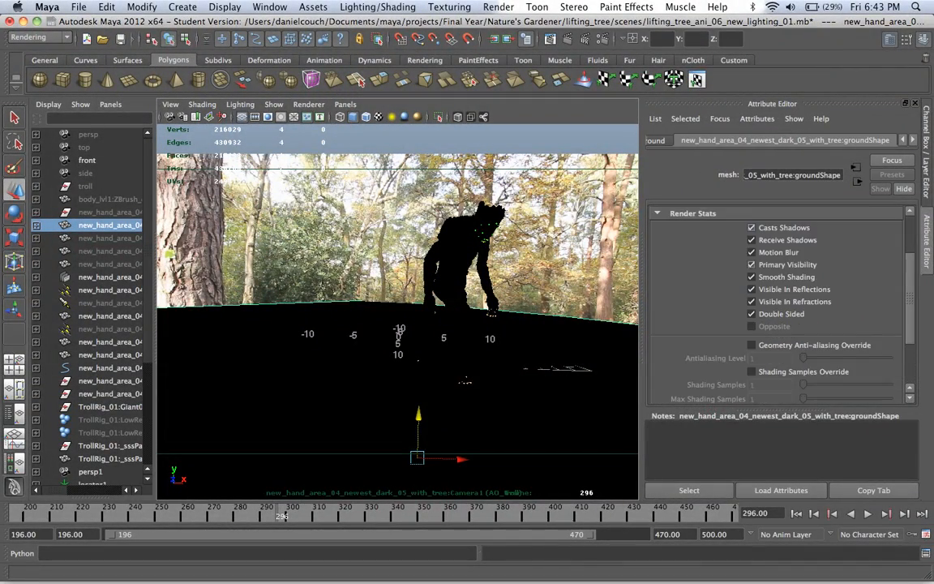
{"action": "right_click", "coordinate": [787, 266]}
{"action": "left_click", "coordinate": [827, 286]}
{"action": "left_click", "coordinate": [751, 265]}
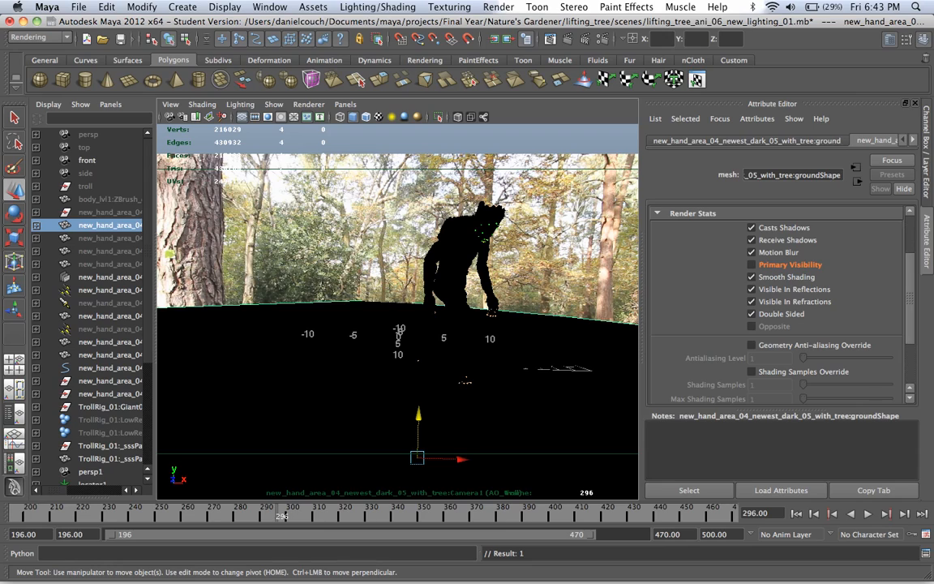
- Turn Derive From Maya back on for the _sssPasses:troll group and Giant01_Character_Grp01 in the AO_troll layer
{"action": "left_click", "coordinate": [111, 445]}
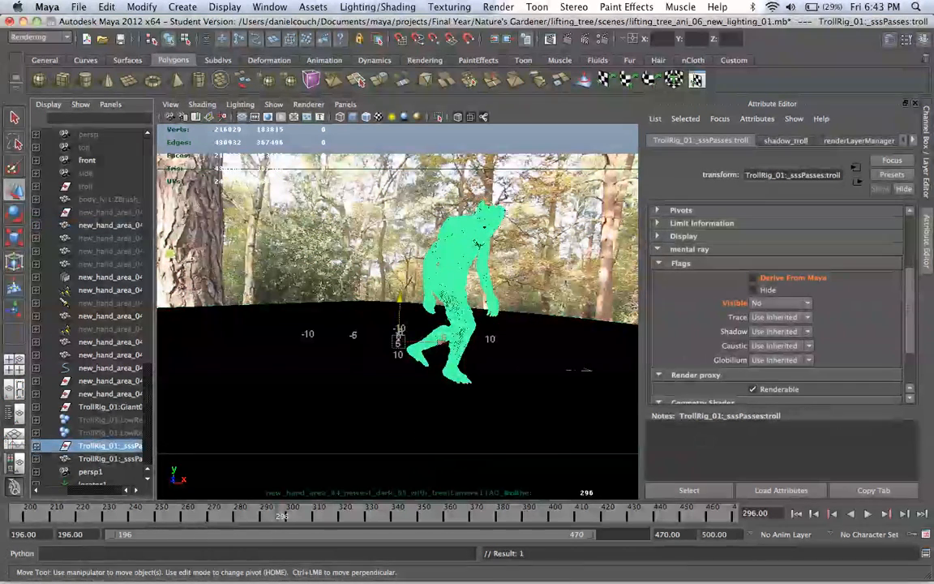
{"action": "right_click", "coordinate": [775, 279]}
{"action": "left_click", "coordinate": [826, 296]}
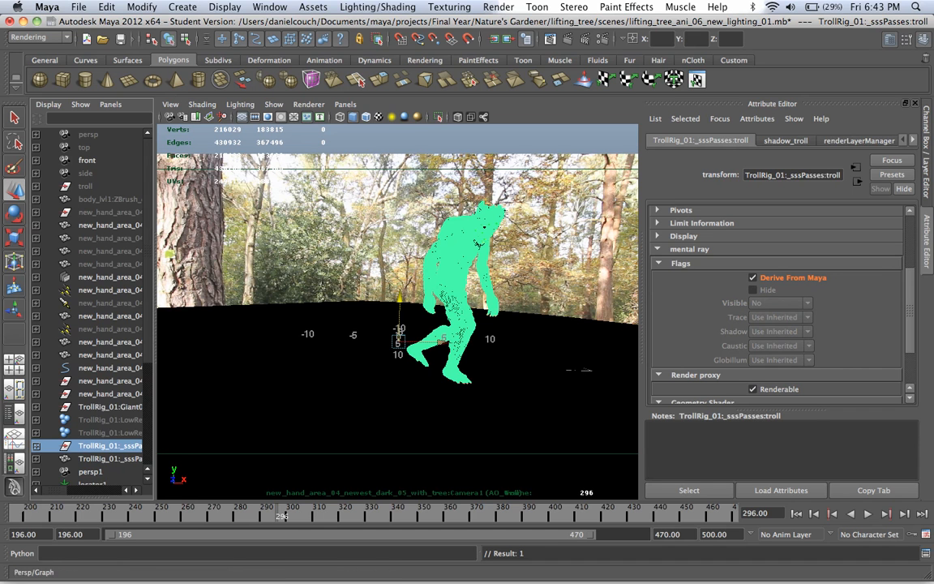
{"action": "left_click", "coordinate": [110, 406]}
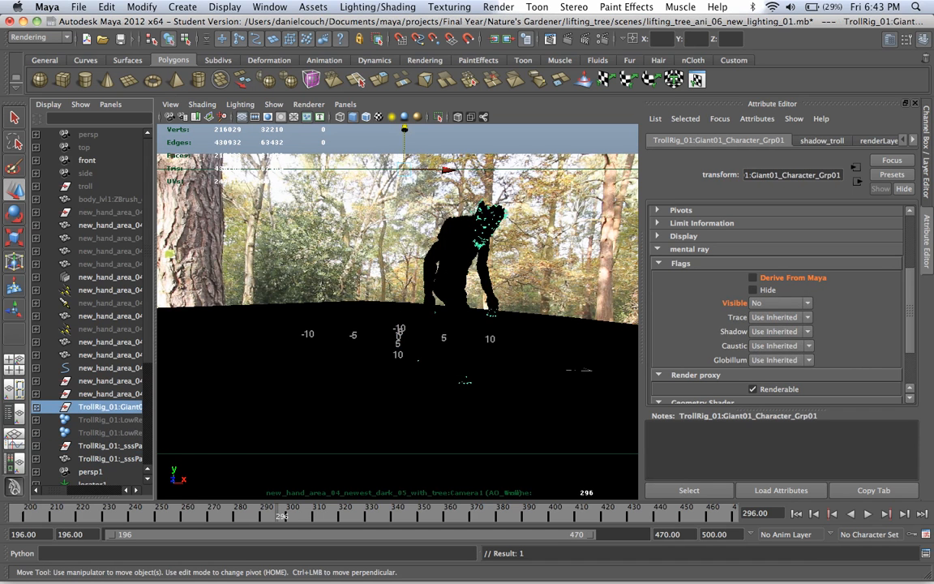
{"action": "left_click", "coordinate": [753, 277]}
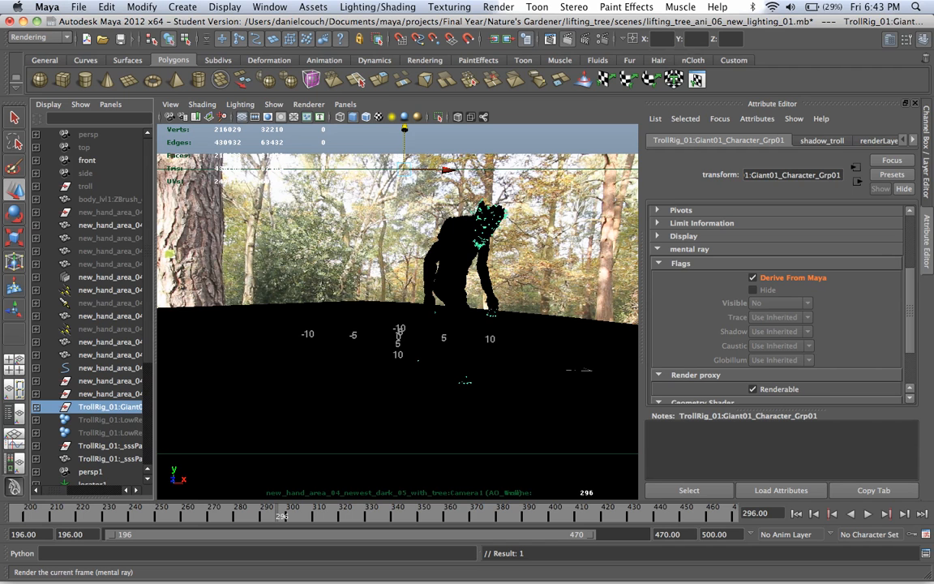
- Render the current frame of the AO_troll layer to check the troll's occlusion, and close the render
{"action": "left_click", "coordinate": [551, 39]}
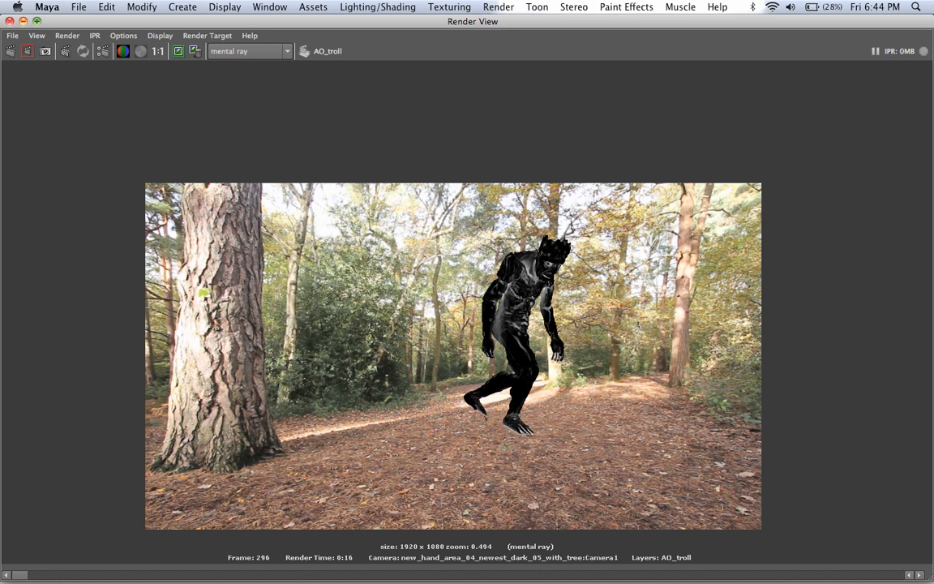
{"action": "left_click", "coordinate": [9, 21]}
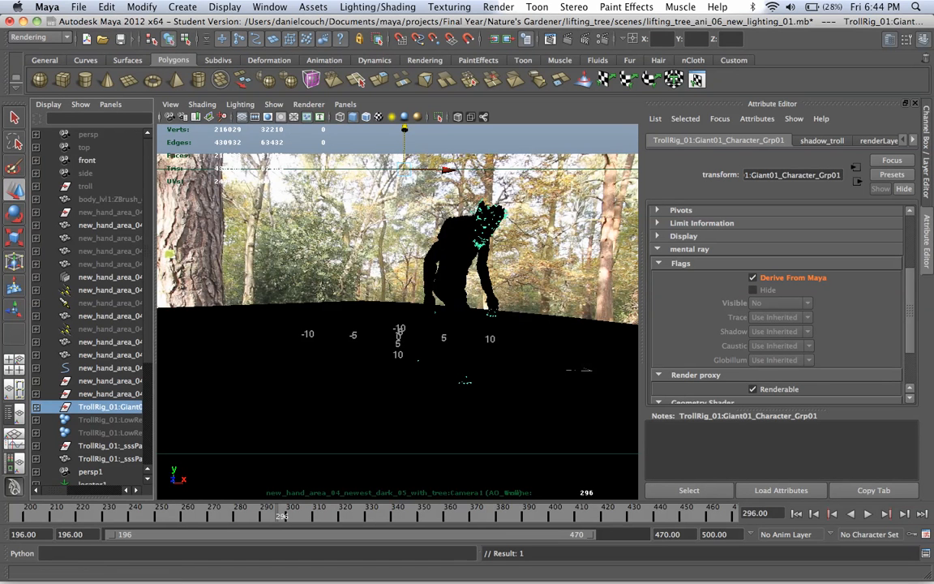
{"action": "key", "text": "ctrl+a"}
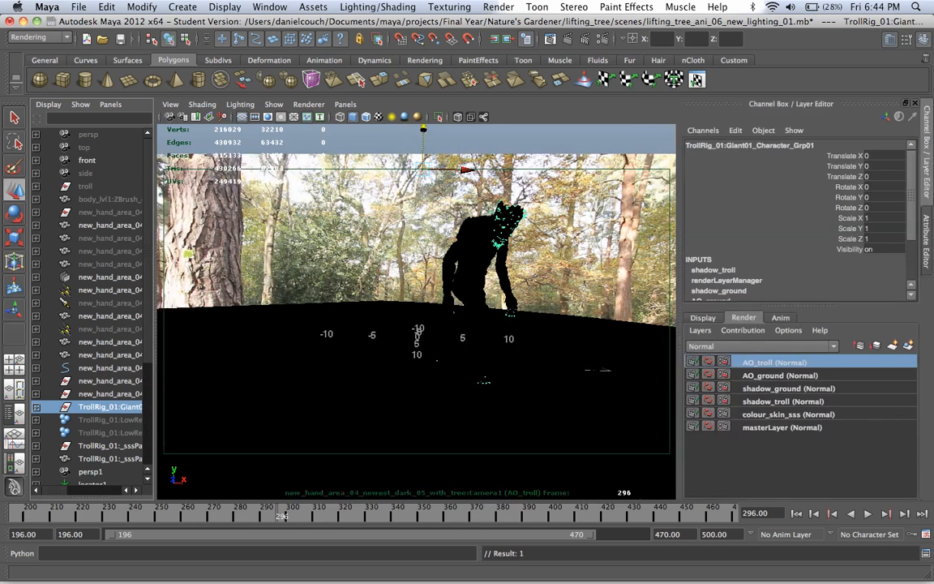
- Compare the contents of the colour_skin_sss, shadow, AO and master render layers in the camera view, ending on AO_troll
{"action": "left_click", "coordinate": [788, 413]}
{"action": "left_click", "coordinate": [783, 402]}
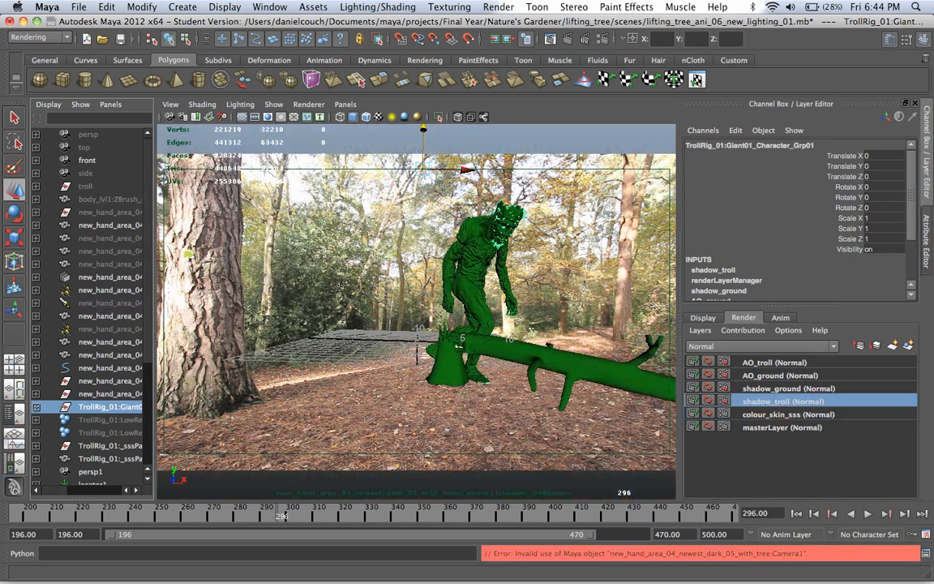
{"action": "left_click", "coordinate": [788, 414]}
{"action": "left_click", "coordinate": [783, 402]}
{"action": "left_click", "coordinate": [788, 389]}
{"action": "left_click", "coordinate": [788, 413]}
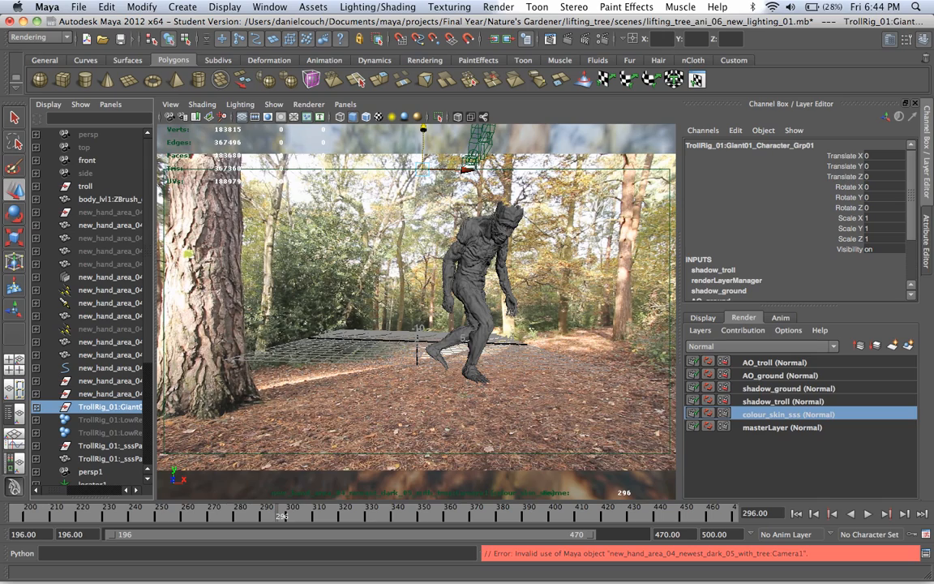
{"action": "left_click", "coordinate": [788, 388]}
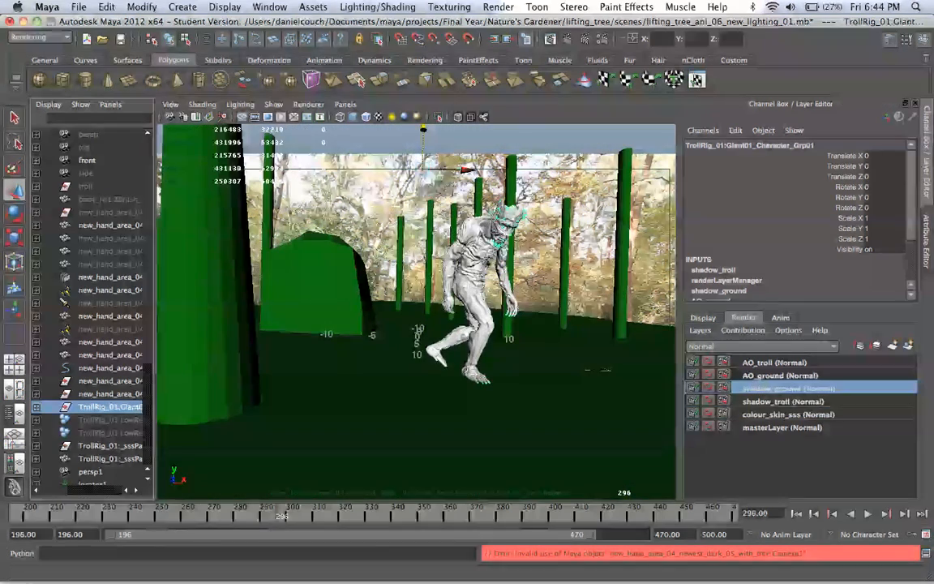
{"action": "left_click", "coordinate": [788, 413]}
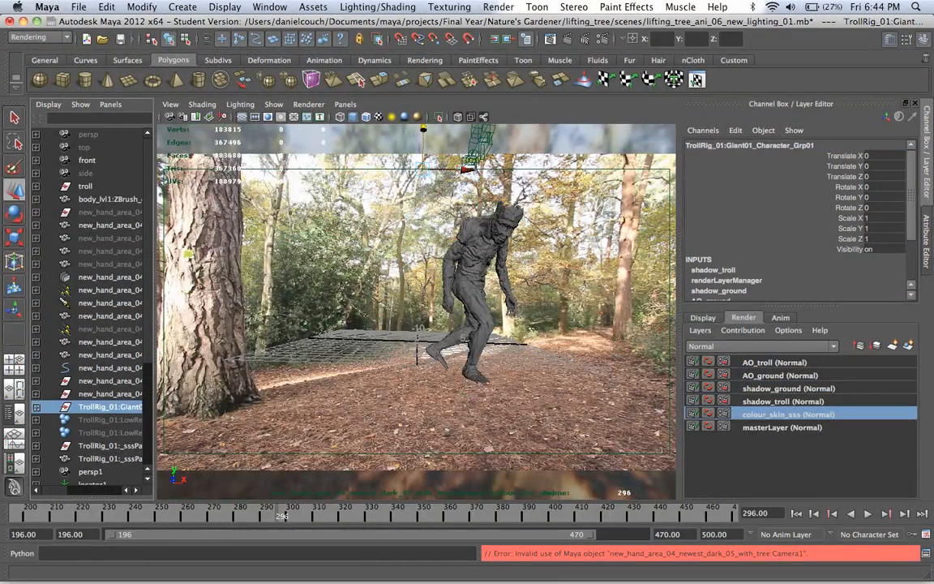
{"action": "left_click", "coordinate": [788, 388]}
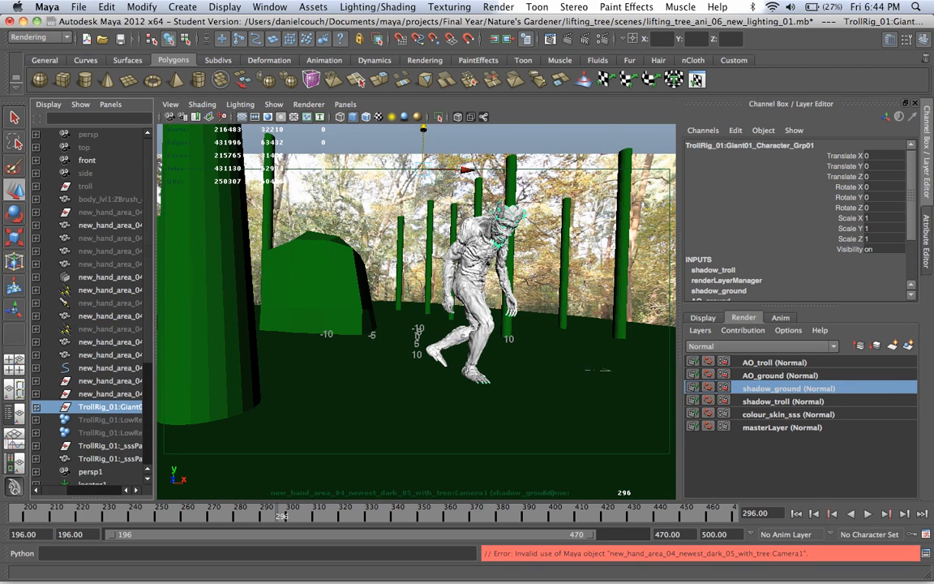
{"action": "left_click", "coordinate": [782, 427]}
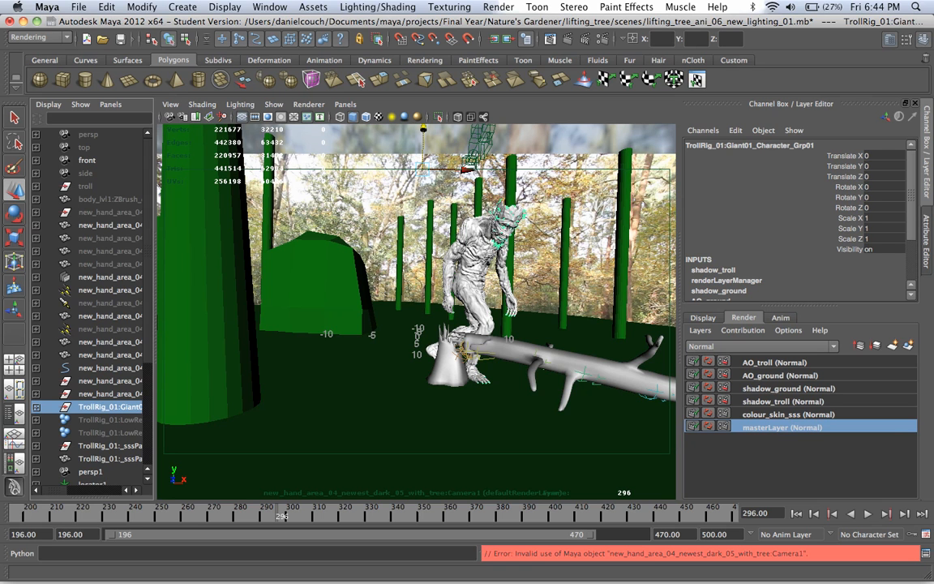
{"action": "left_click", "coordinate": [788, 389]}
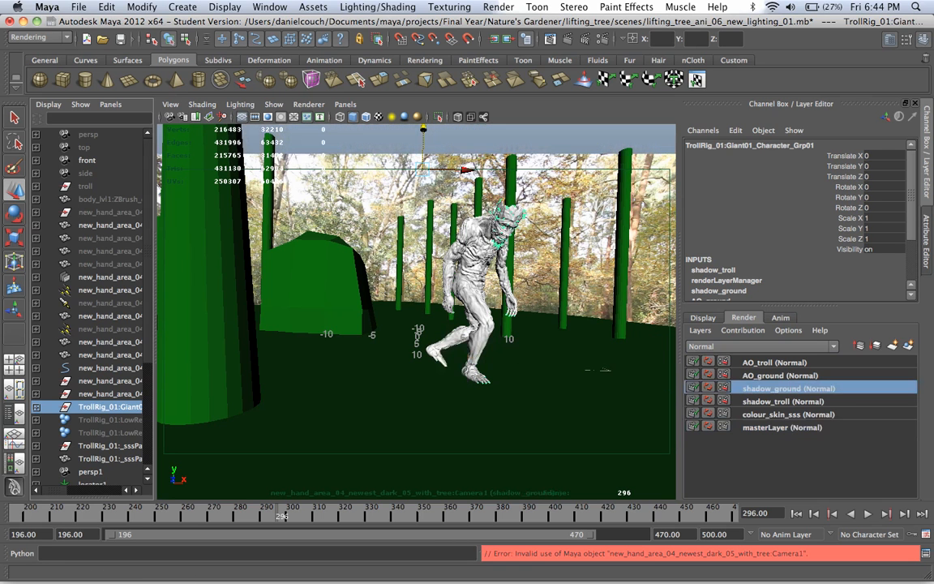
{"action": "left_click", "coordinate": [780, 376]}
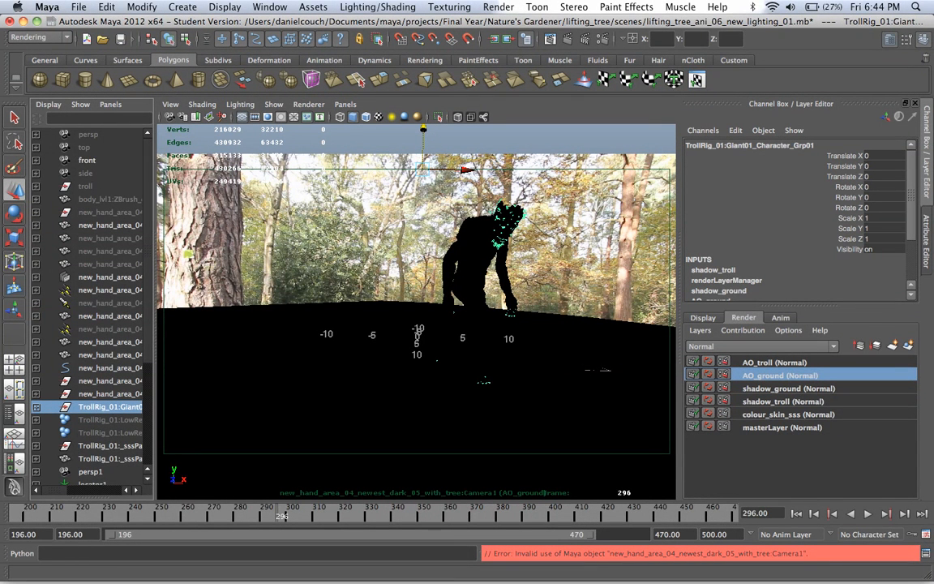
{"action": "left_click", "coordinate": [781, 427]}
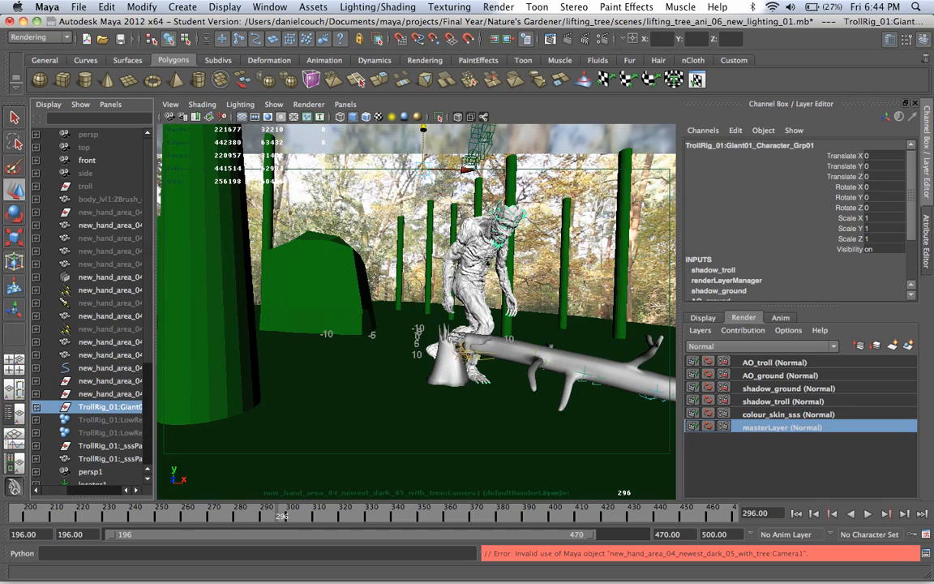
{"action": "left_click", "coordinate": [775, 362]}
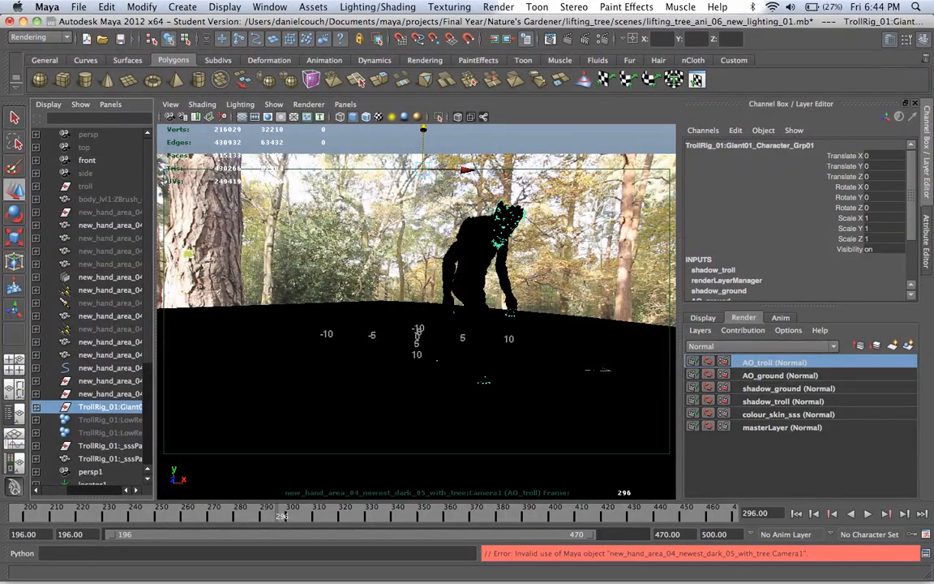
{"action": "left_click", "coordinate": [780, 375]}
{"action": "left_click", "coordinate": [774, 362]}
{"action": "left_click", "coordinate": [788, 387]}
{"action": "left_click", "coordinate": [780, 375]}
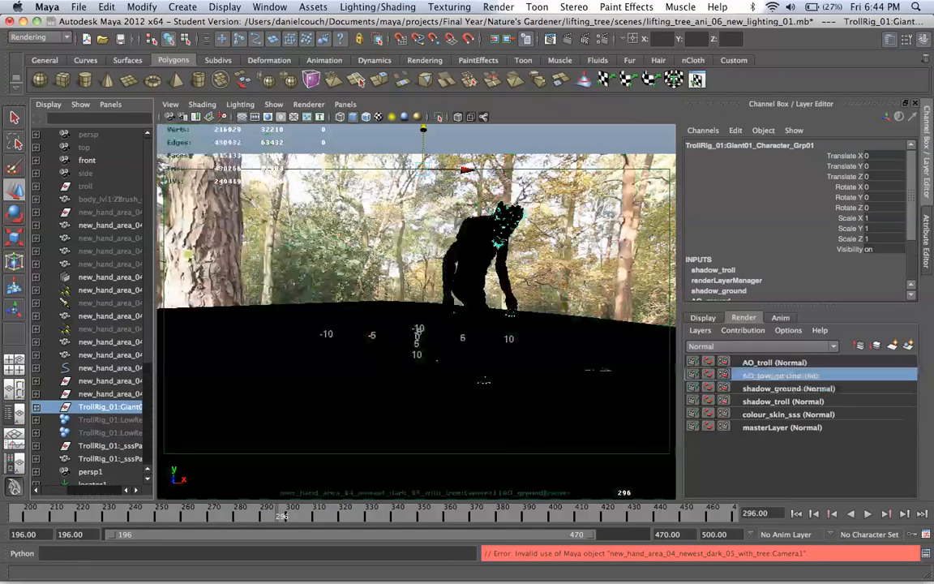
{"action": "left_click", "coordinate": [775, 361]}
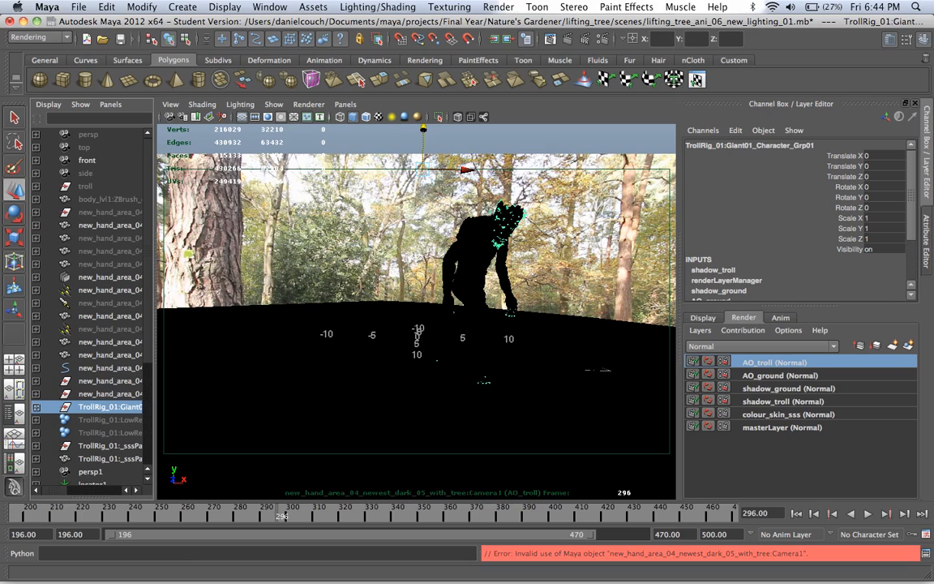
- Switch to the TextEdit layer checklist and delete the shadow entry directly above "trees shadow troll"
{"action": "key", "text": "F3"}
{"action": "left_click", "coordinate": [696, 128]}
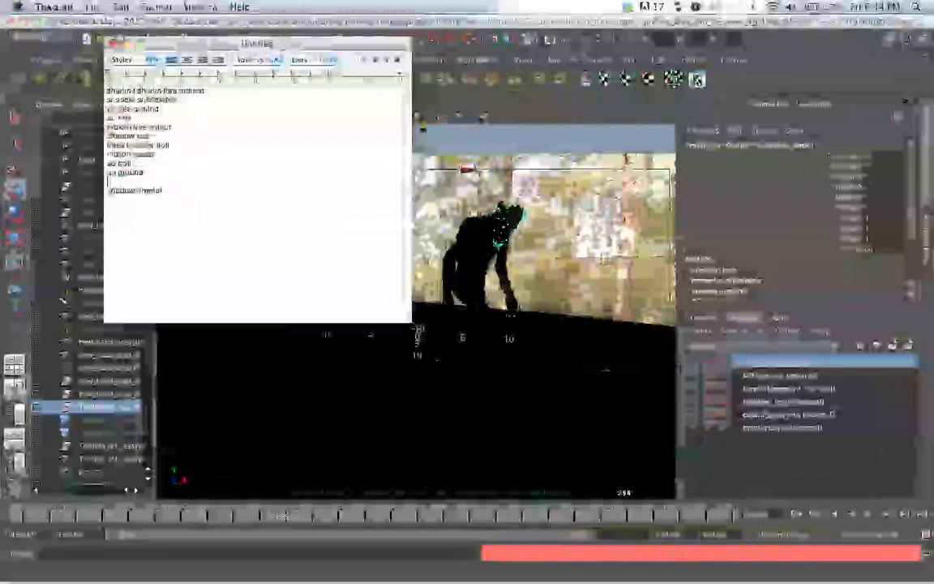
{"action": "left_click_drag", "start_coordinate": [150, 136], "coordinate": [107, 146]}
{"action": "key", "text": "BackSpace"}
{"action": "left_click", "coordinate": [156, 154]}
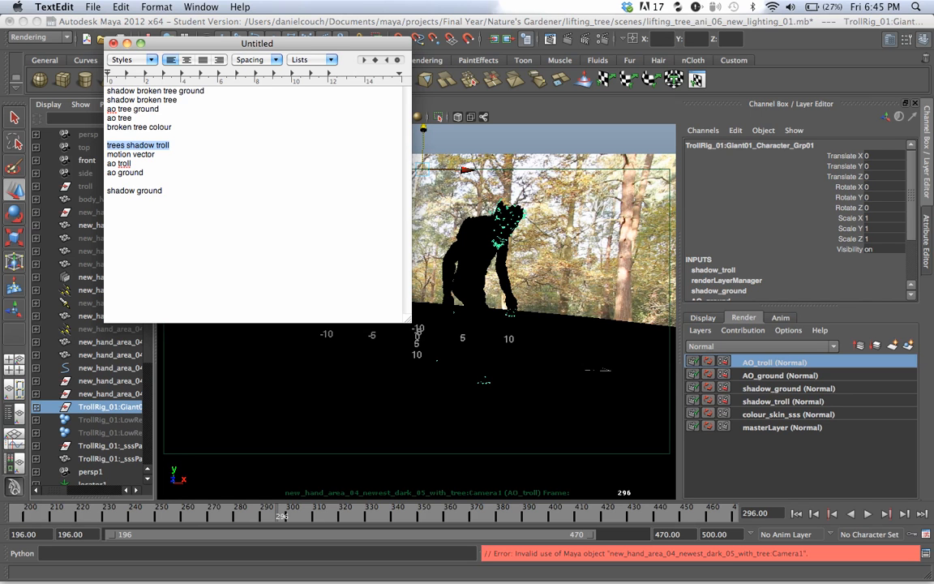
{"action": "left_click_drag", "start_coordinate": [107, 154], "coordinate": [155, 154]}
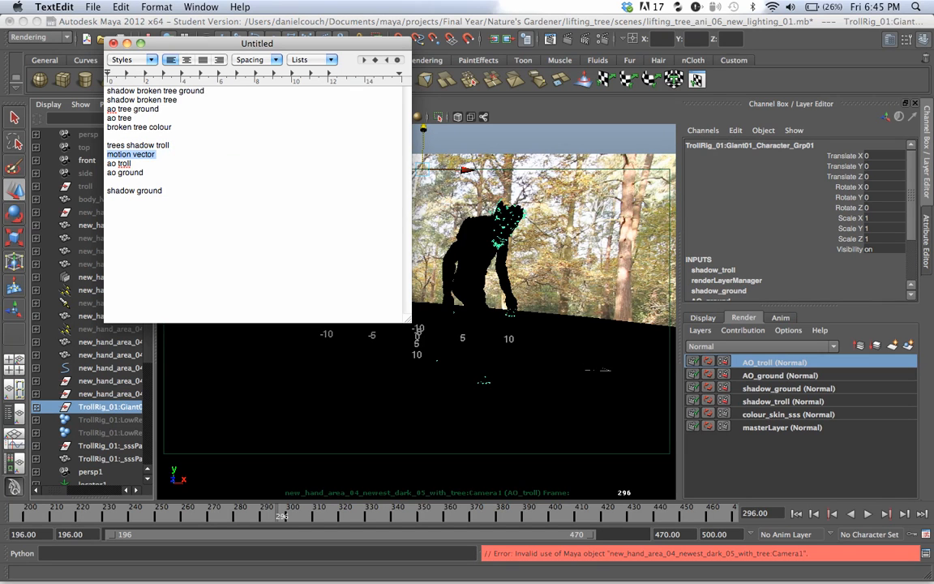
- Remove the "ao troll", "ao ground" and "shadow ground" entries from the checklist
{"action": "left_click_drag", "start_coordinate": [143, 172], "coordinate": [107, 163]}
{"action": "key", "text": "BackSpace"}
{"action": "key", "text": "BackSpace"}
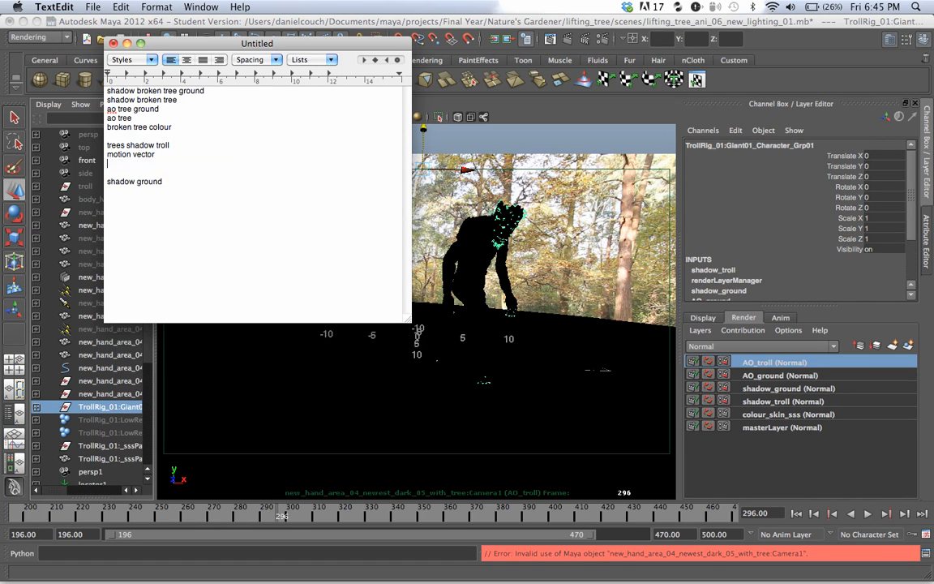
{"action": "left_click_drag", "start_coordinate": [164, 172], "coordinate": [106, 163]}
{"action": "key", "text": "BackSpace"}
- Review the remaining broken tree and motion vector entries in the checklist, and return to Maya
{"action": "mouse_move", "coordinate": [807, 563]}
{"action": "left_click_drag", "start_coordinate": [172, 127], "coordinate": [106, 91]}
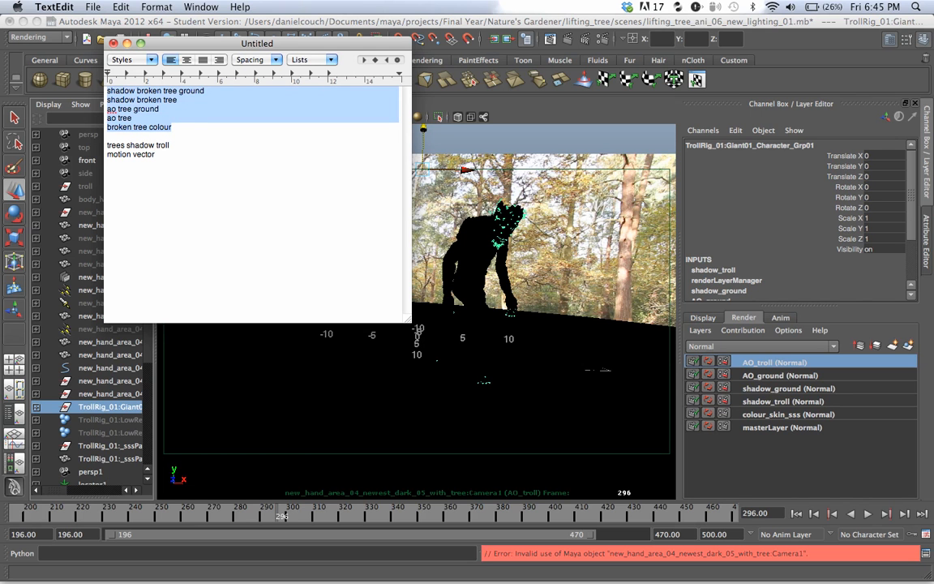
{"action": "left_click", "coordinate": [155, 154]}
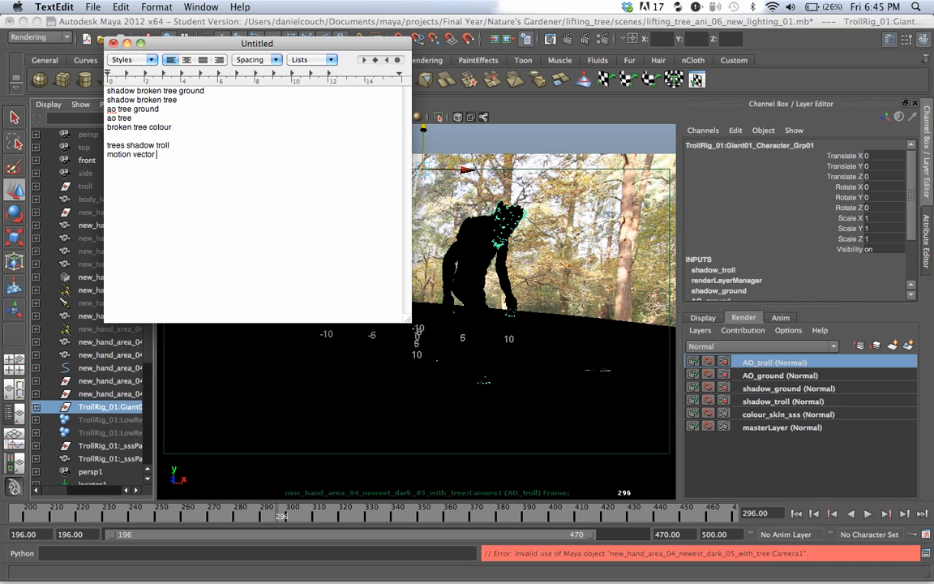
{"action": "key", "text": "super+Tab"}
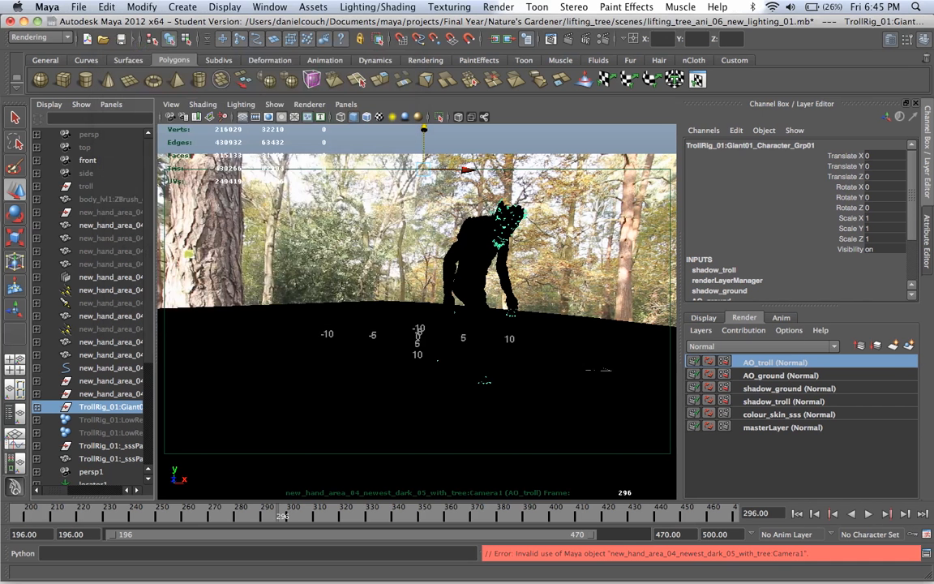